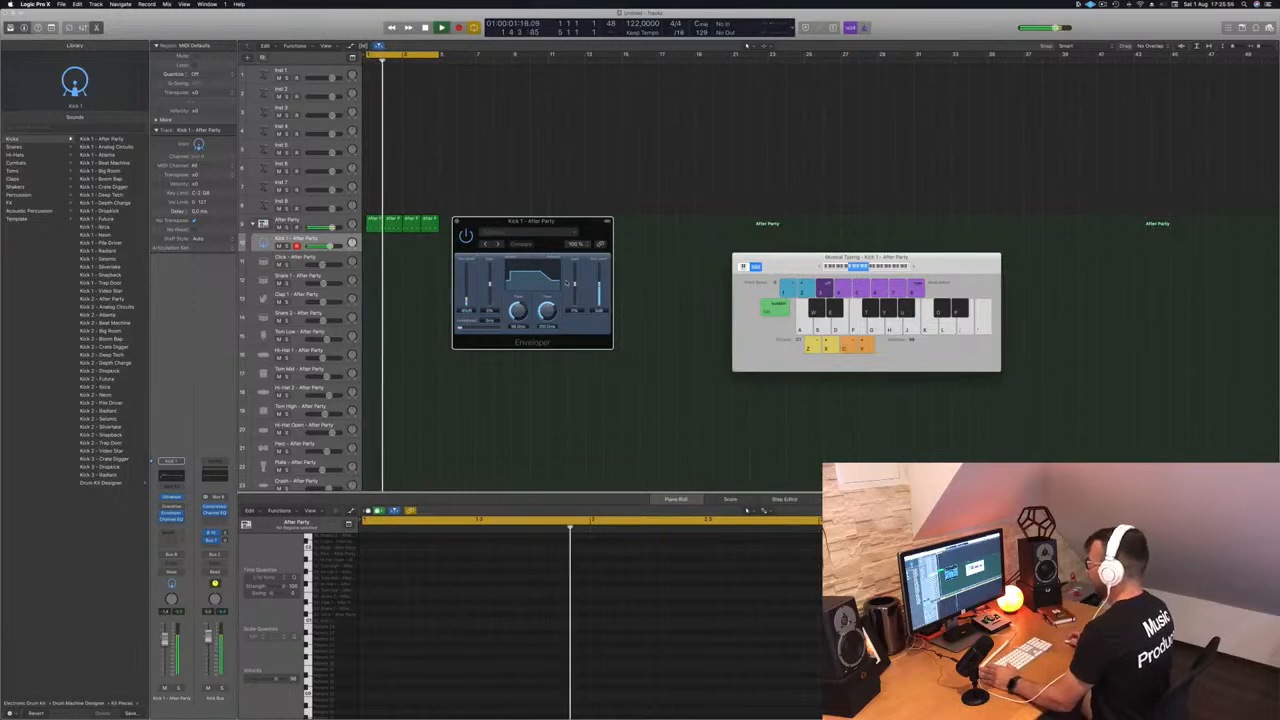
- Raise the release gain and shorten the attack time in the Kick 1 track's Enveloper, and close the plug-in
drag(575, 284, 575, 266)
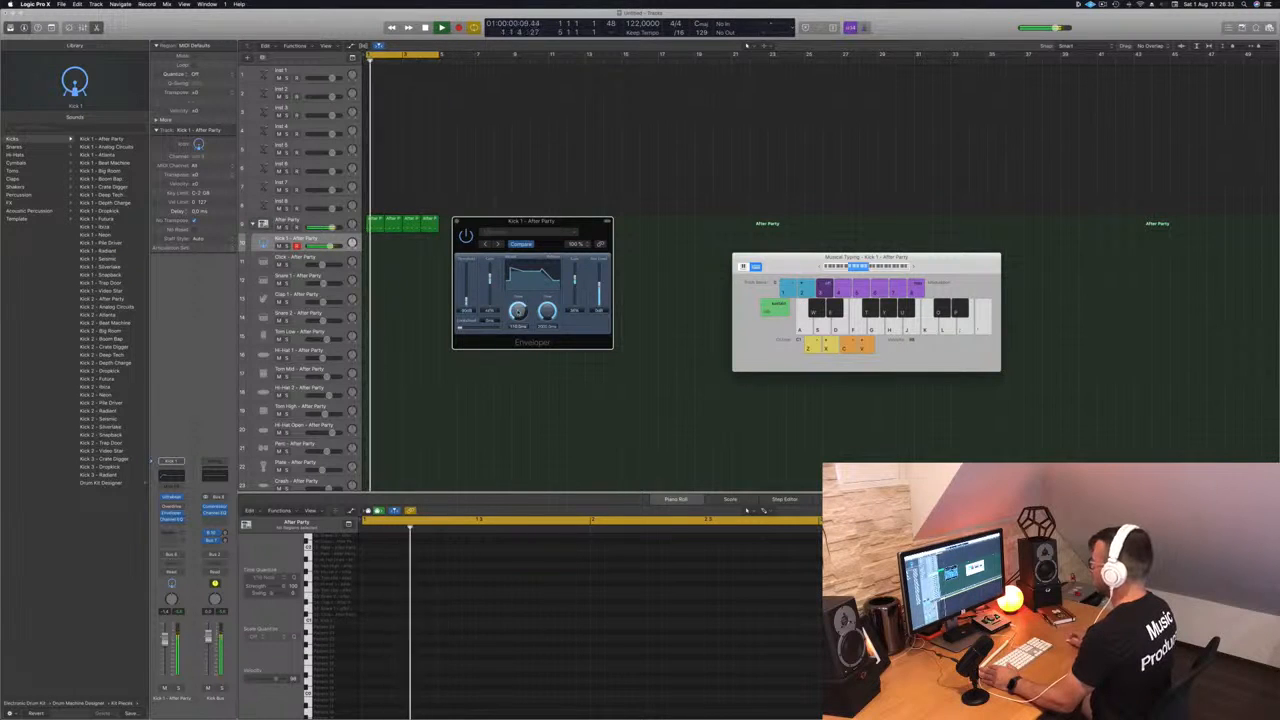
drag(518, 305, 510, 353)
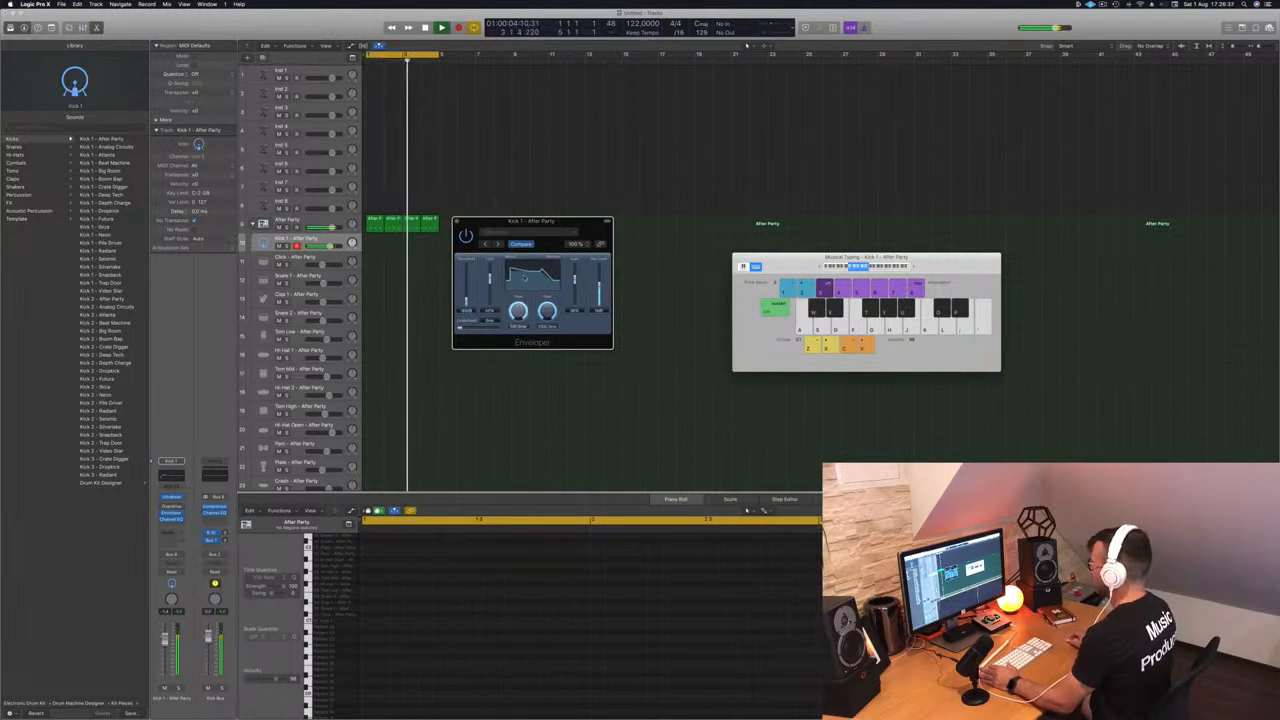
click(524, 240)
drag(527, 223, 556, 223)
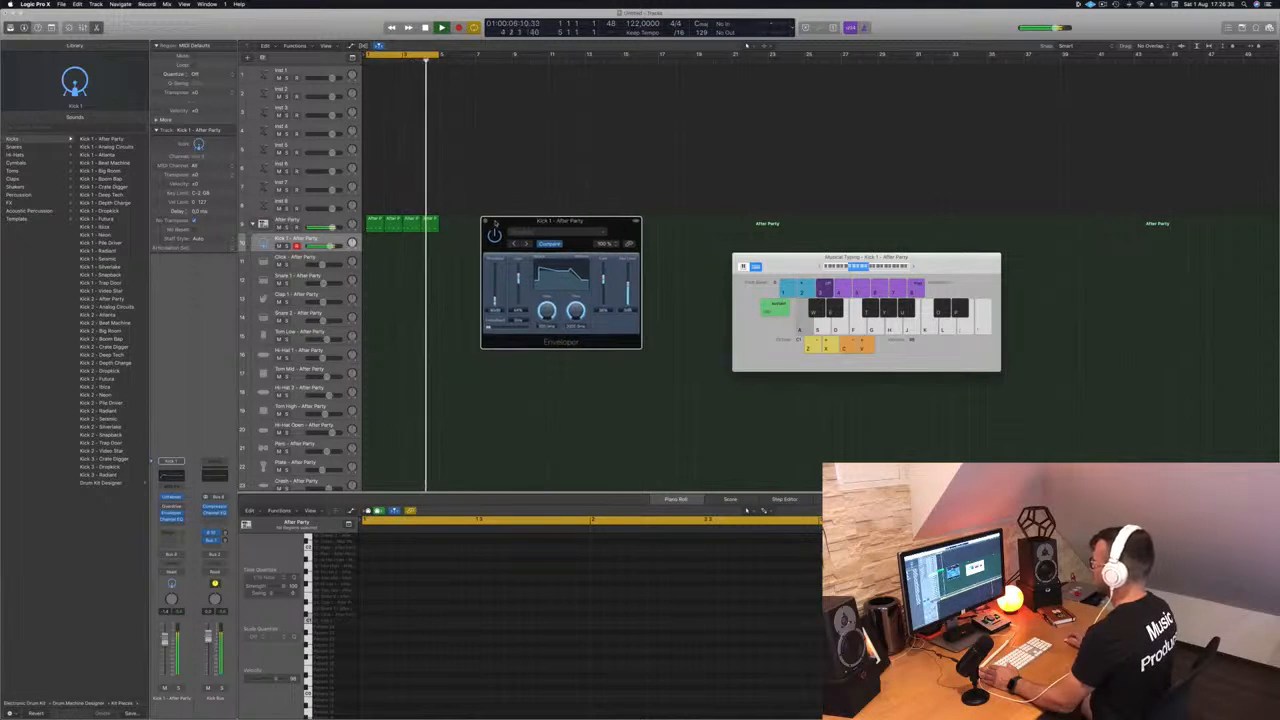
click(485, 221)
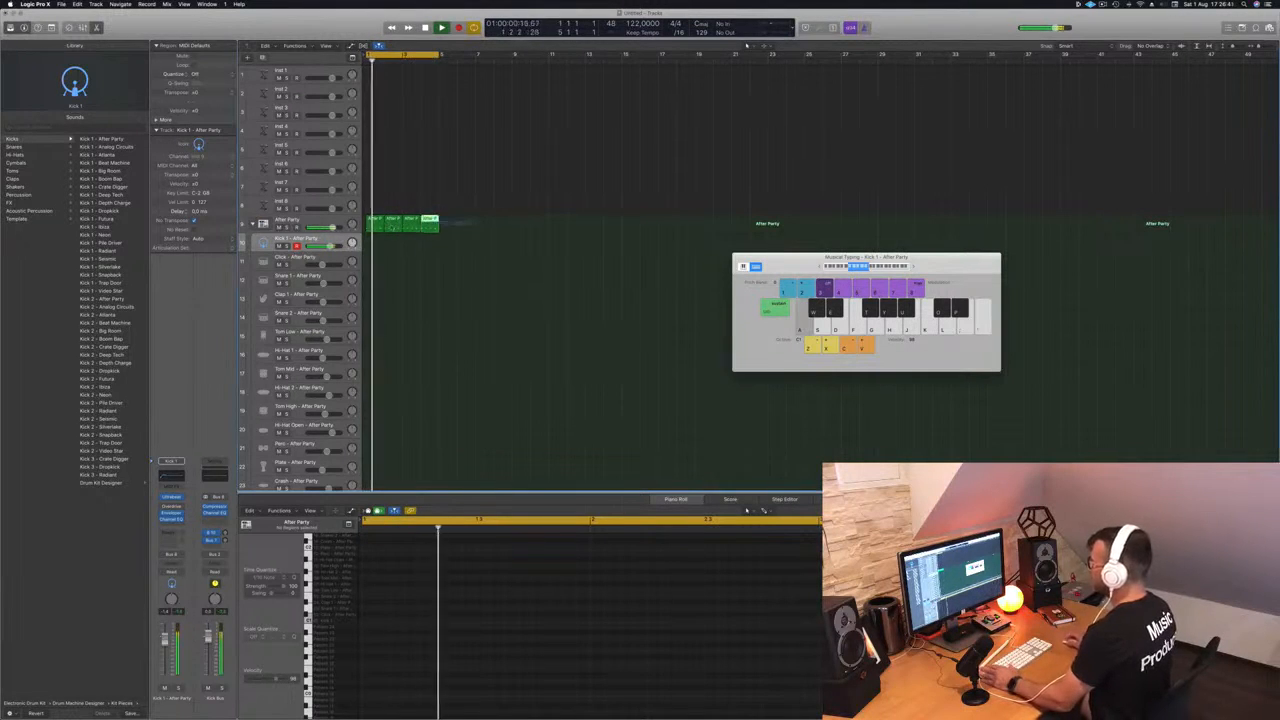
- Move all four After Party regions onto the Kick 1 track and open that track's Channel EQ
key(super+a)
drag(405, 222, 405, 240)
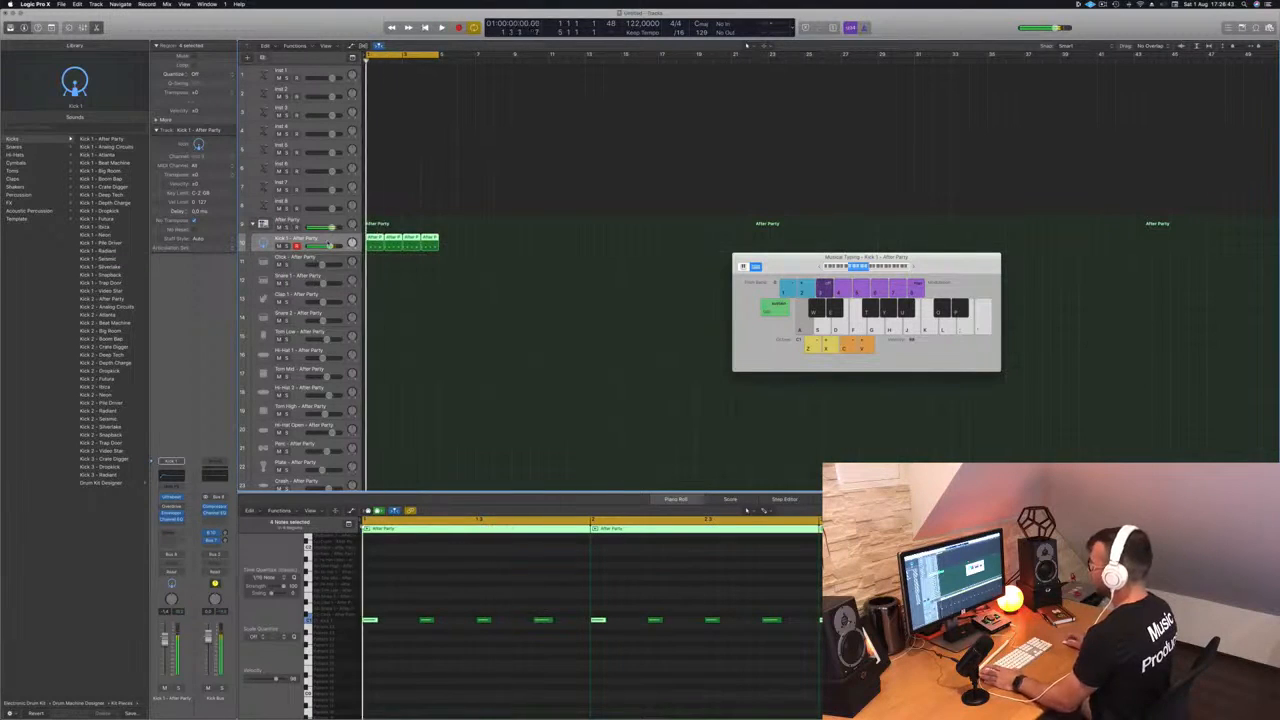
click(172, 476)
click(172, 477)
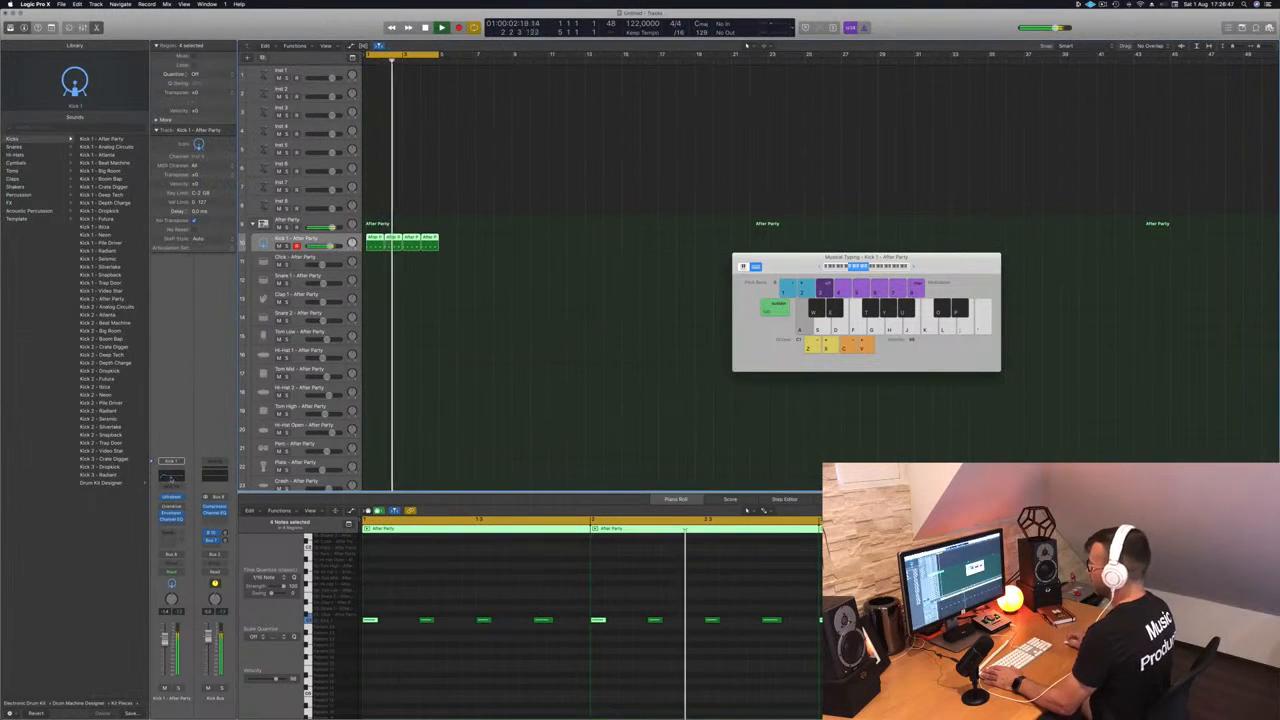
click(172, 477)
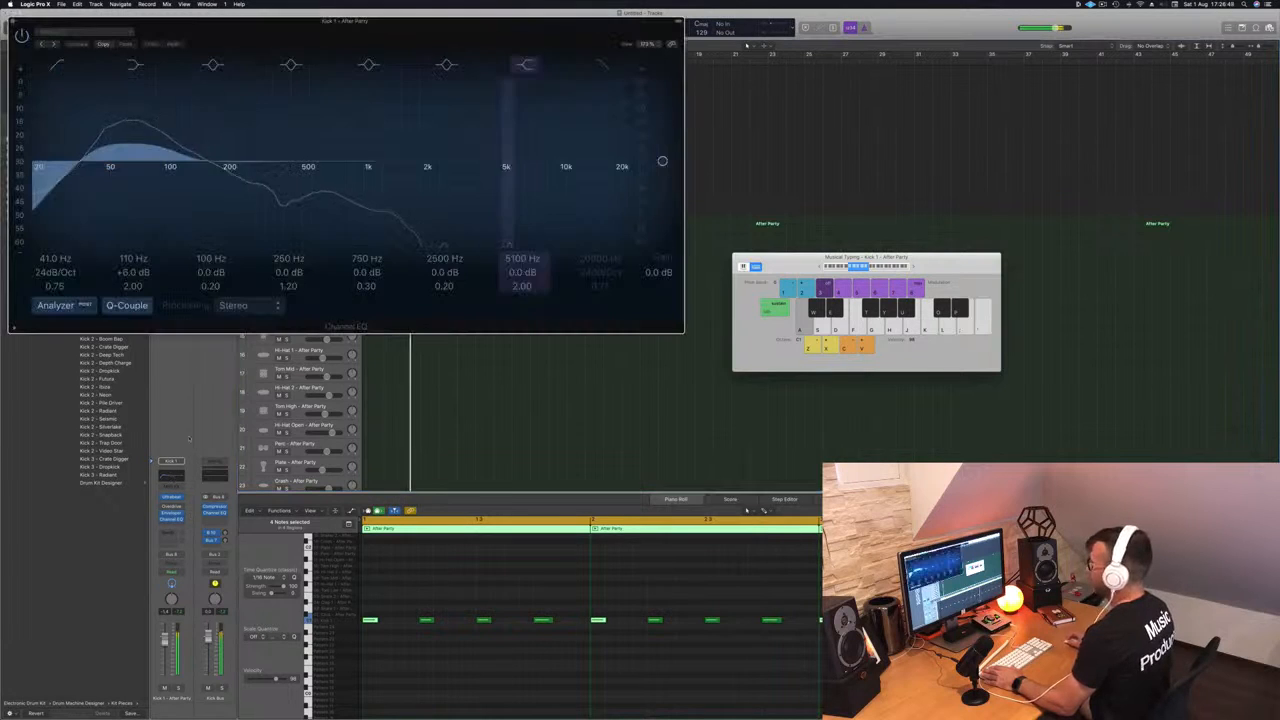
- During playback, cut the kick's EQ by 5.5 dB at 174 Hz with Q 1.30 and by 6.5 dB at 295 Hz
drag(291, 38, 541, 92)
key(space)
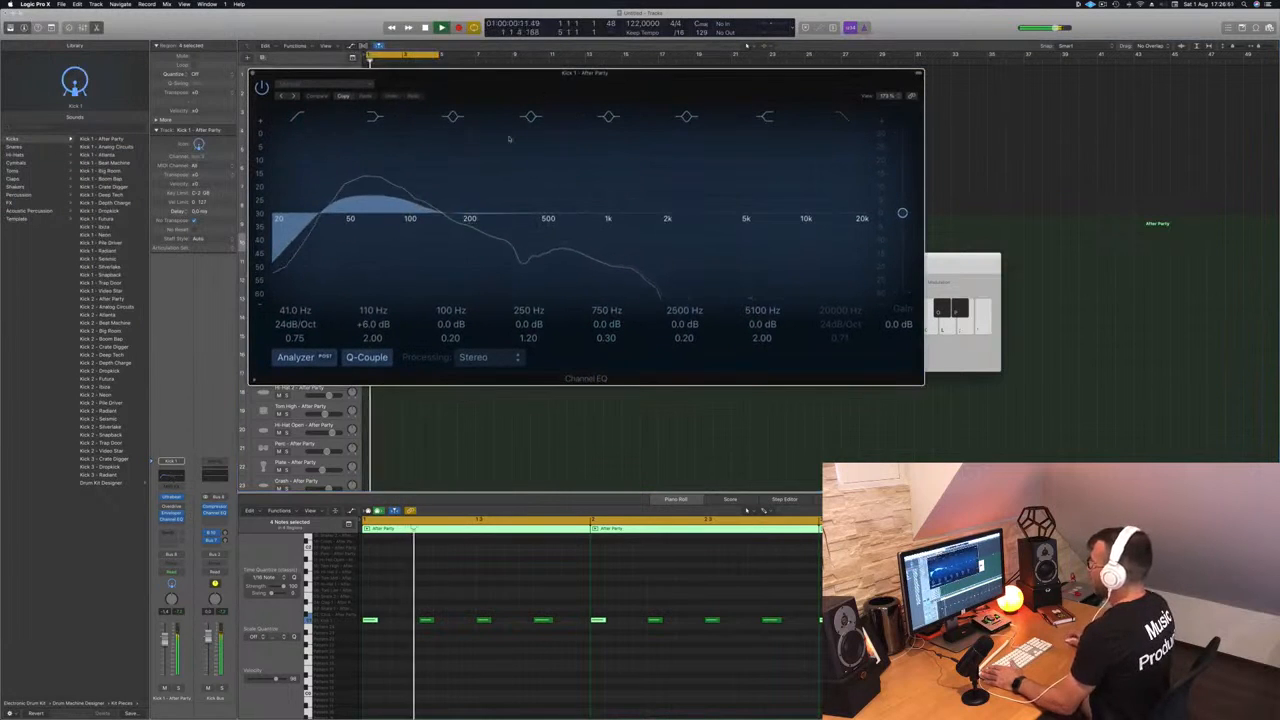
drag(488, 214, 452, 218)
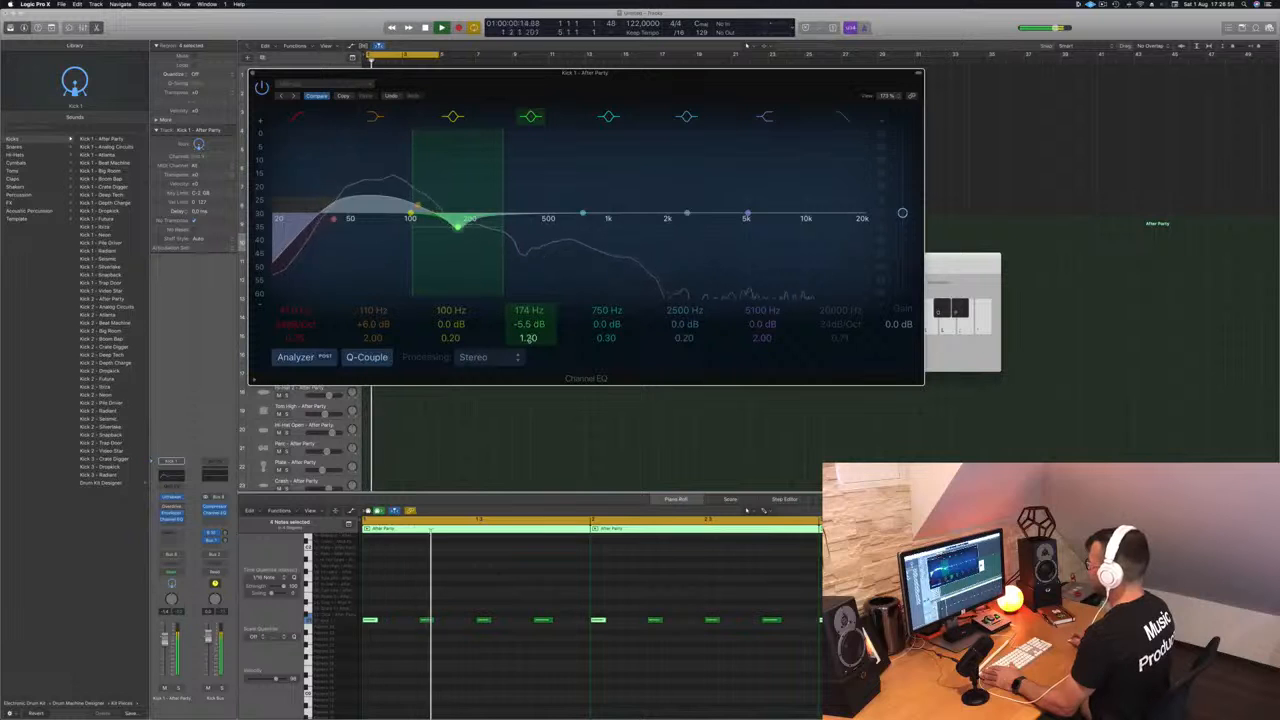
drag(528, 338, 530, 328)
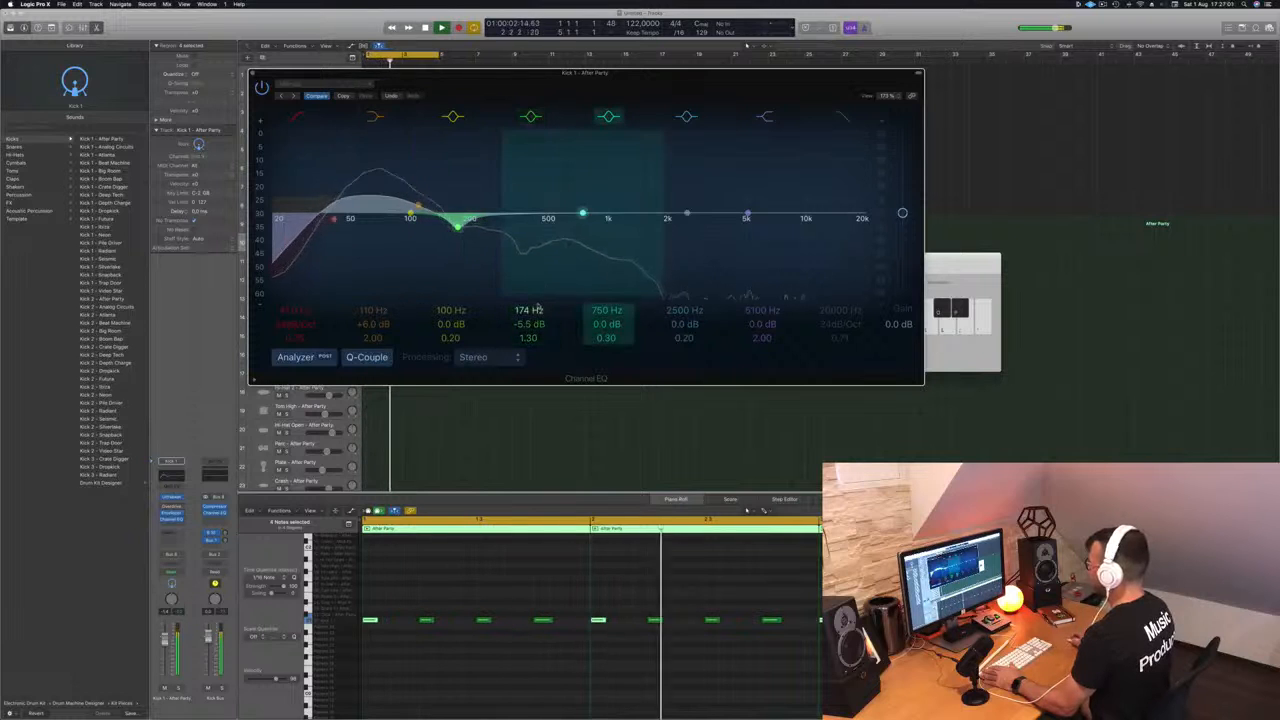
drag(583, 214, 500, 221)
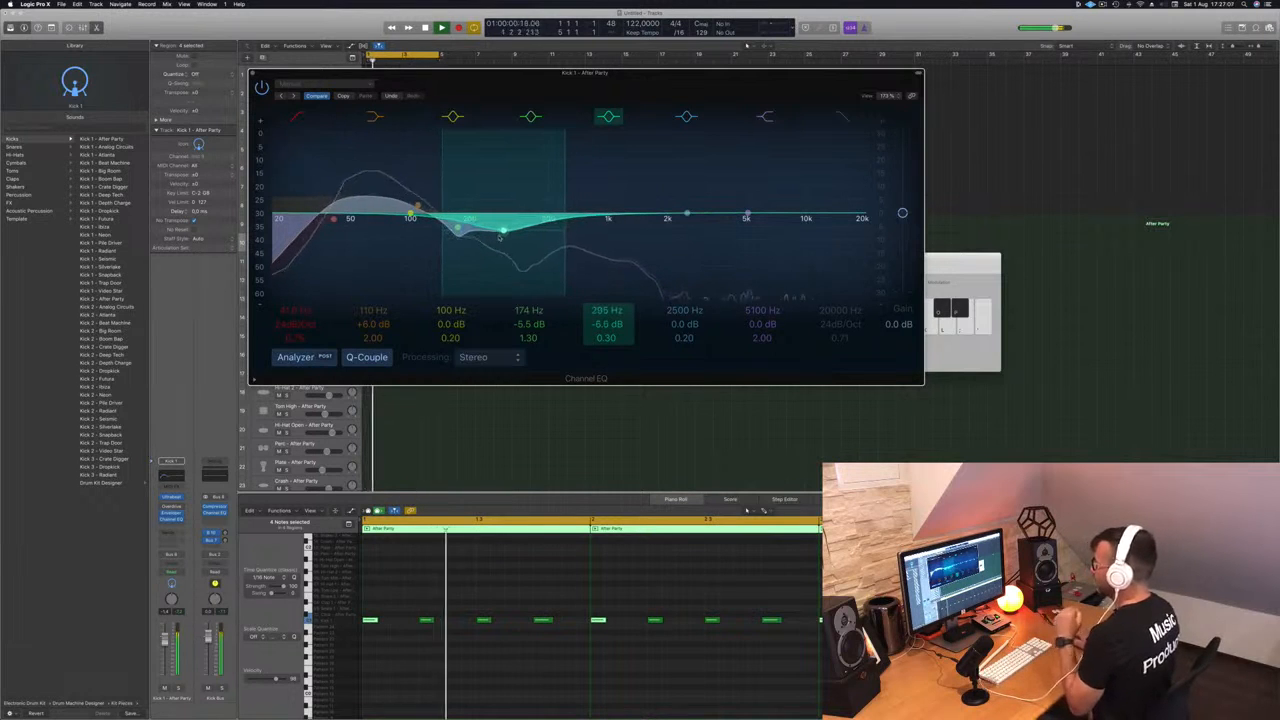
- Compare the kick with the EQ bypassed, reduce the 110 Hz low shelf boost to about +3 dB, and close the EQ
click(262, 88)
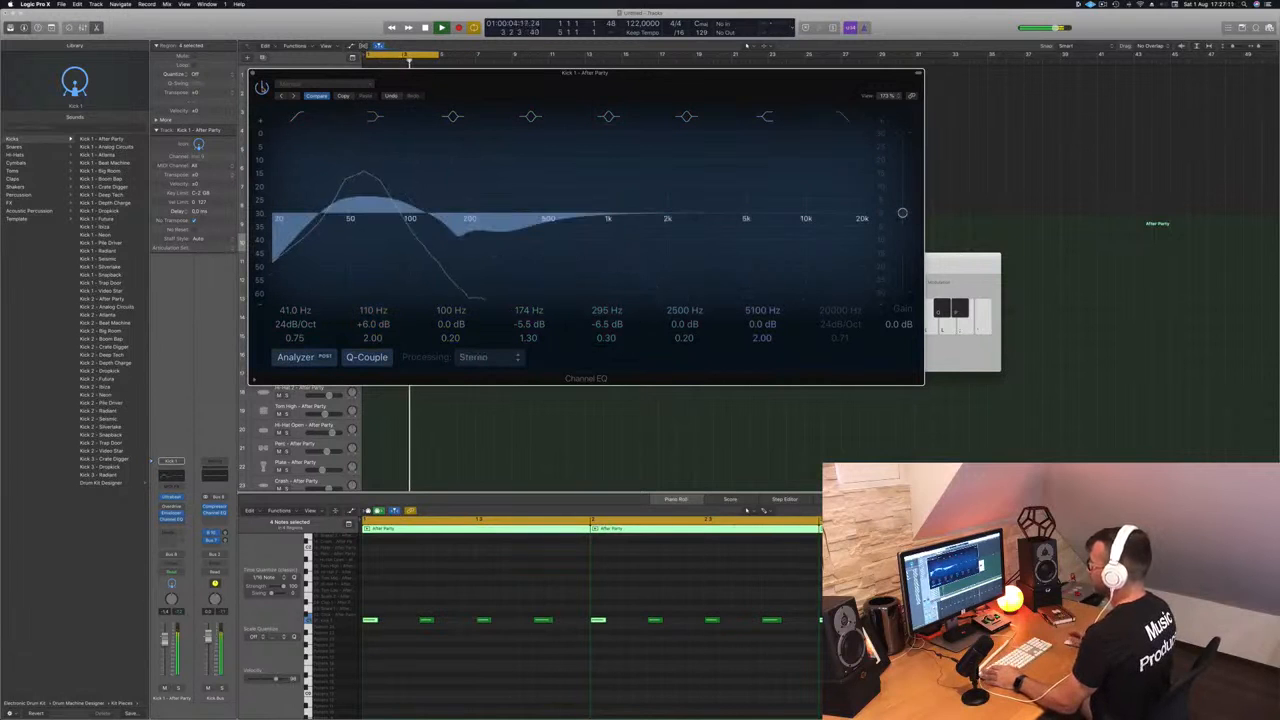
click(262, 88)
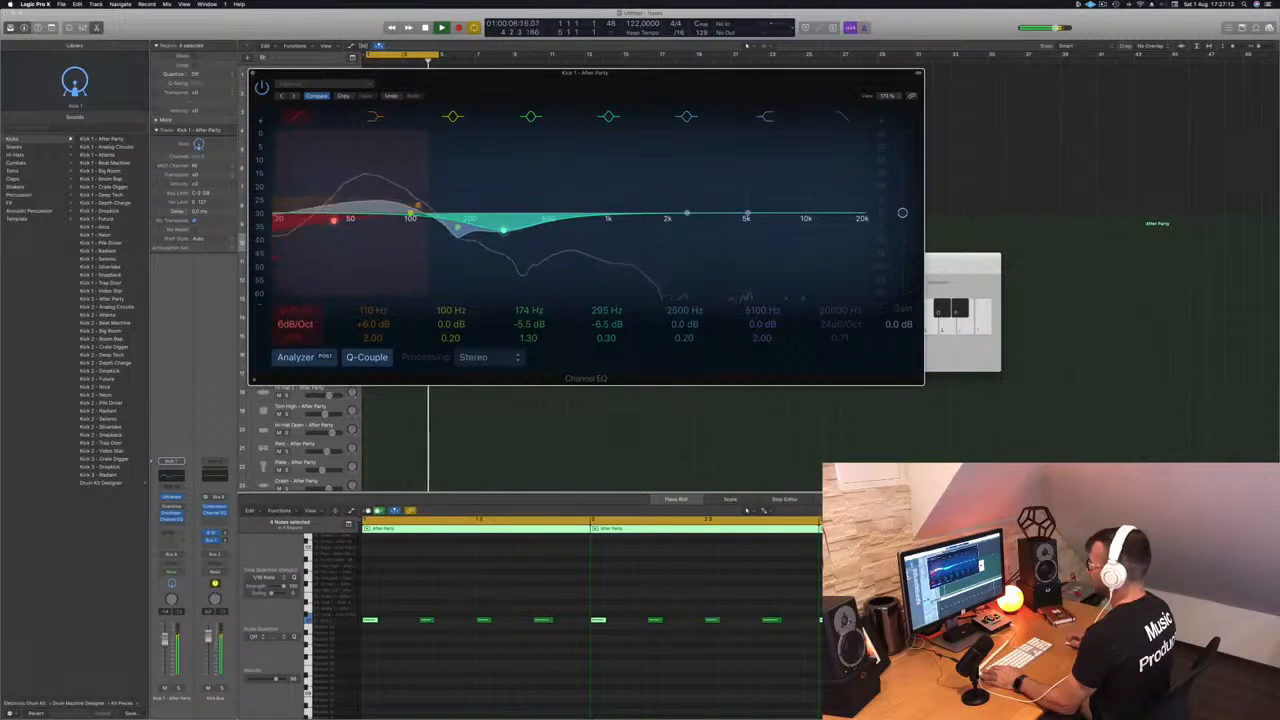
drag(418, 206, 416, 209)
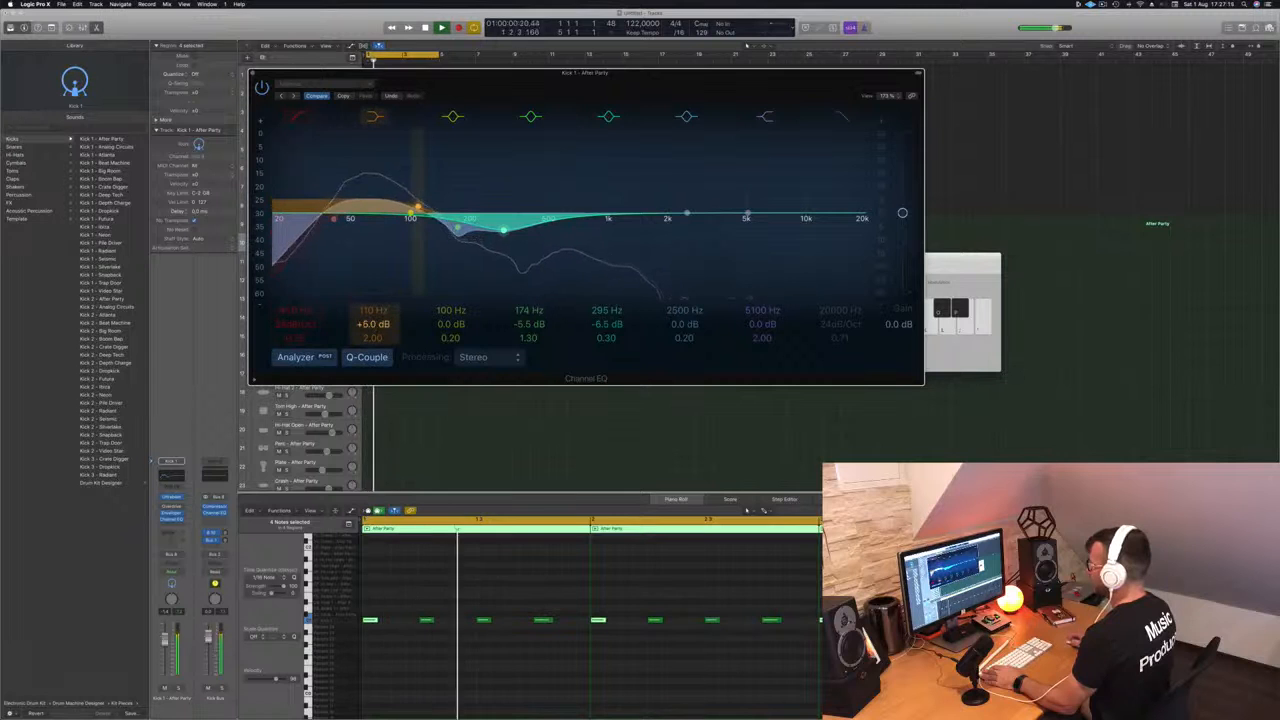
click(297, 116)
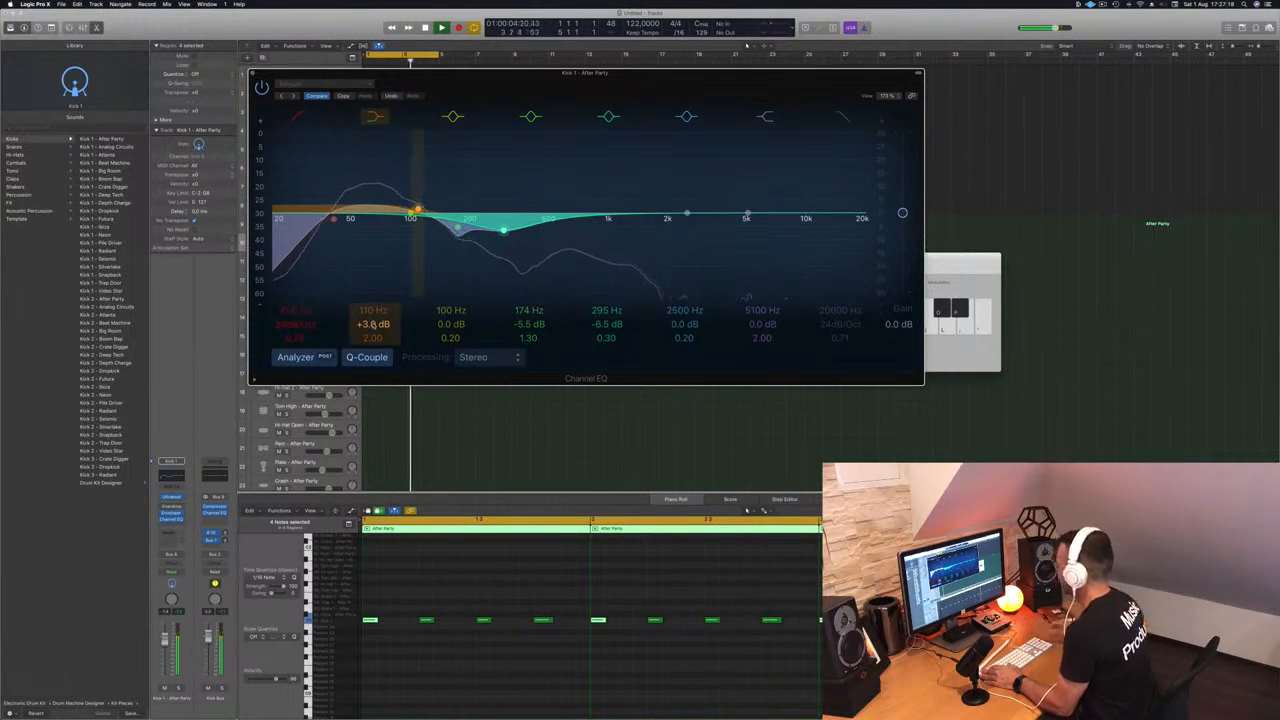
key(super+w)
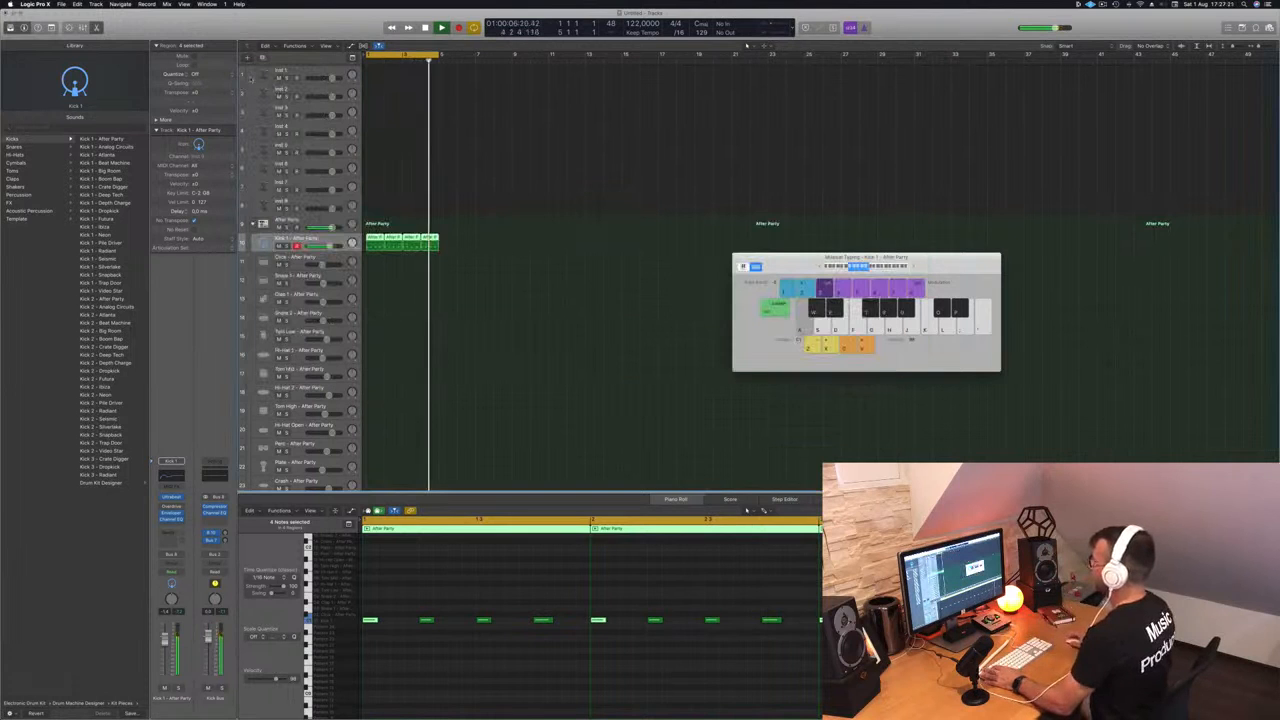
- Stop playback and copy the four Kick 1 regions onto the Hi-Hat Open track
click(502, 244)
click(378, 238)
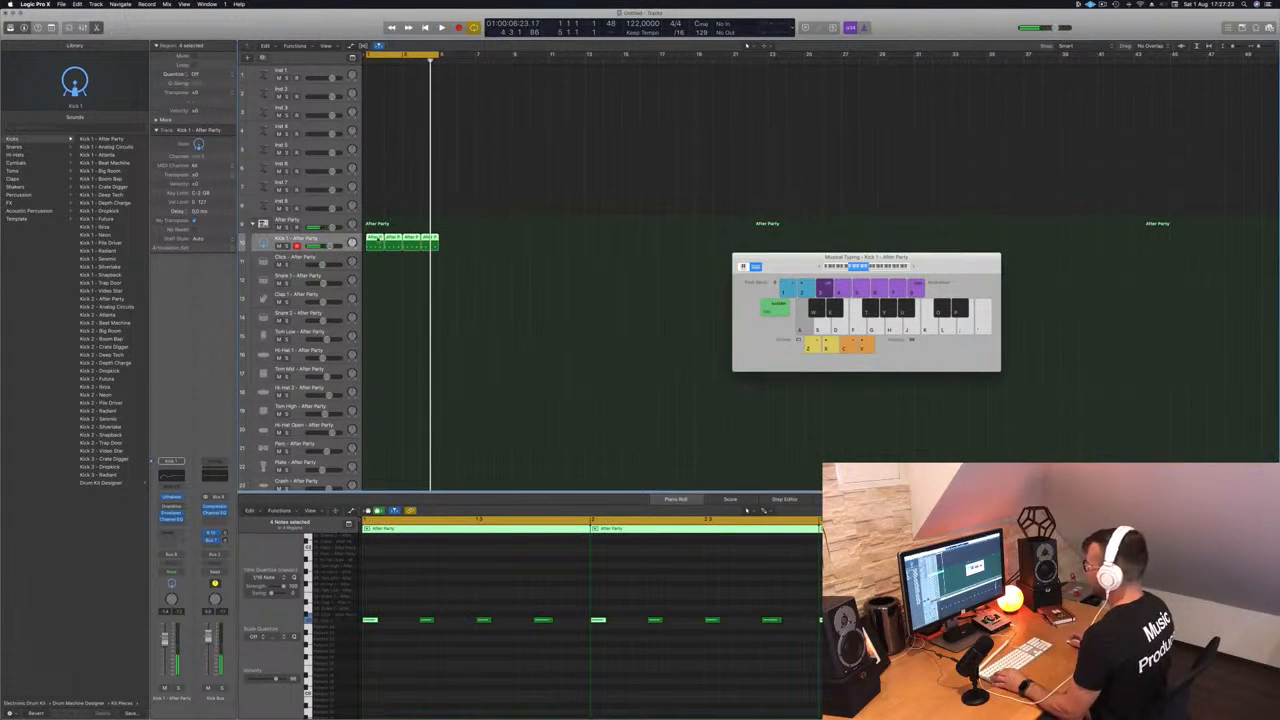
drag(378, 240, 369, 430)
click(398, 659)
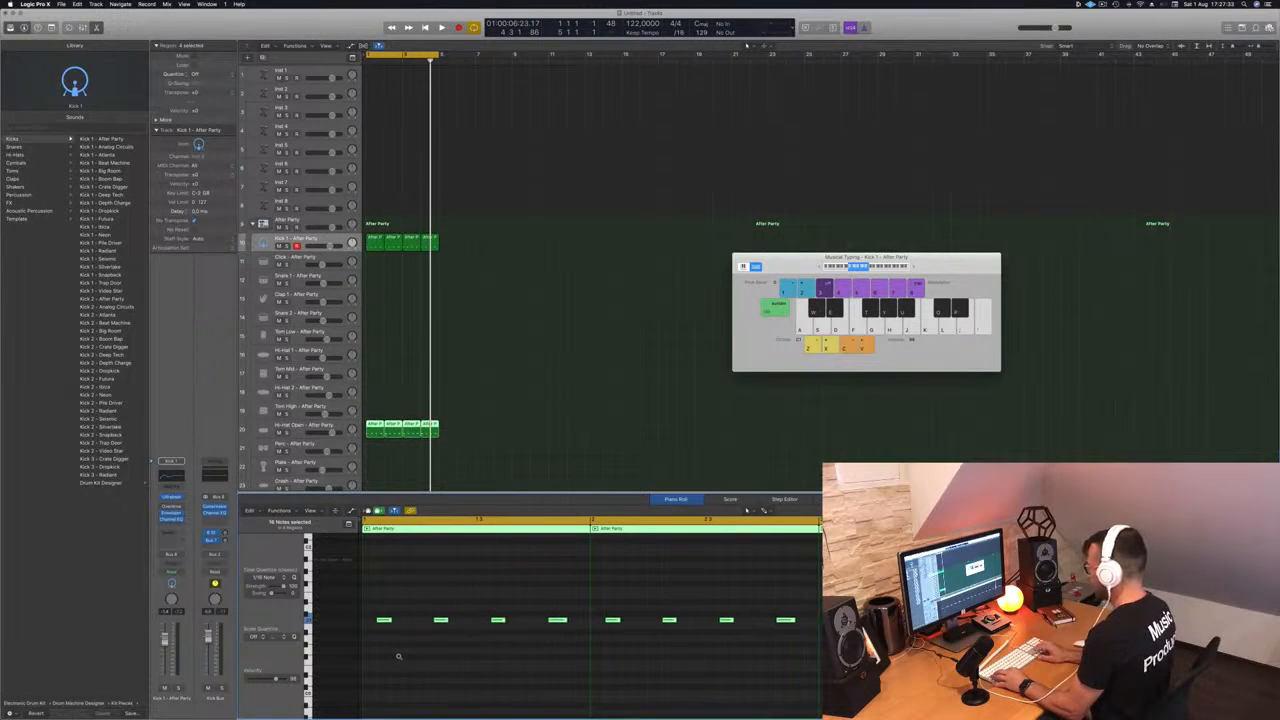
- Shift the copied hi-hat notes onto the off-beats, transpose them up to the Hi-Hat Open pitch, and play the result
key(alt+Up)
key(alt+Up)
key(alt+Up)
key(alt+Up)
key(alt+Up)
key(alt+Up)
key(alt+Up)
key(alt+Up)
key(alt+Up)
key(alt+Up)
key(alt+Up)
key(alt+Up)
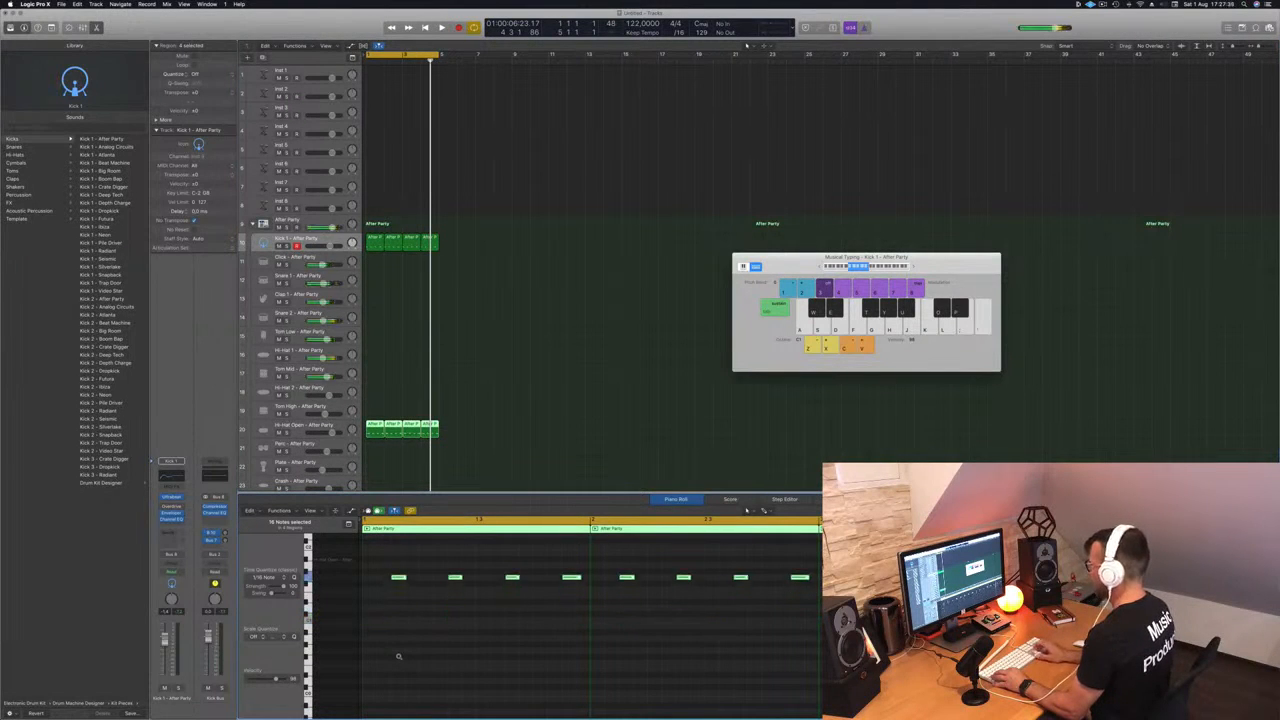
key(alt+Up)
key(alt+Up)
key(space)
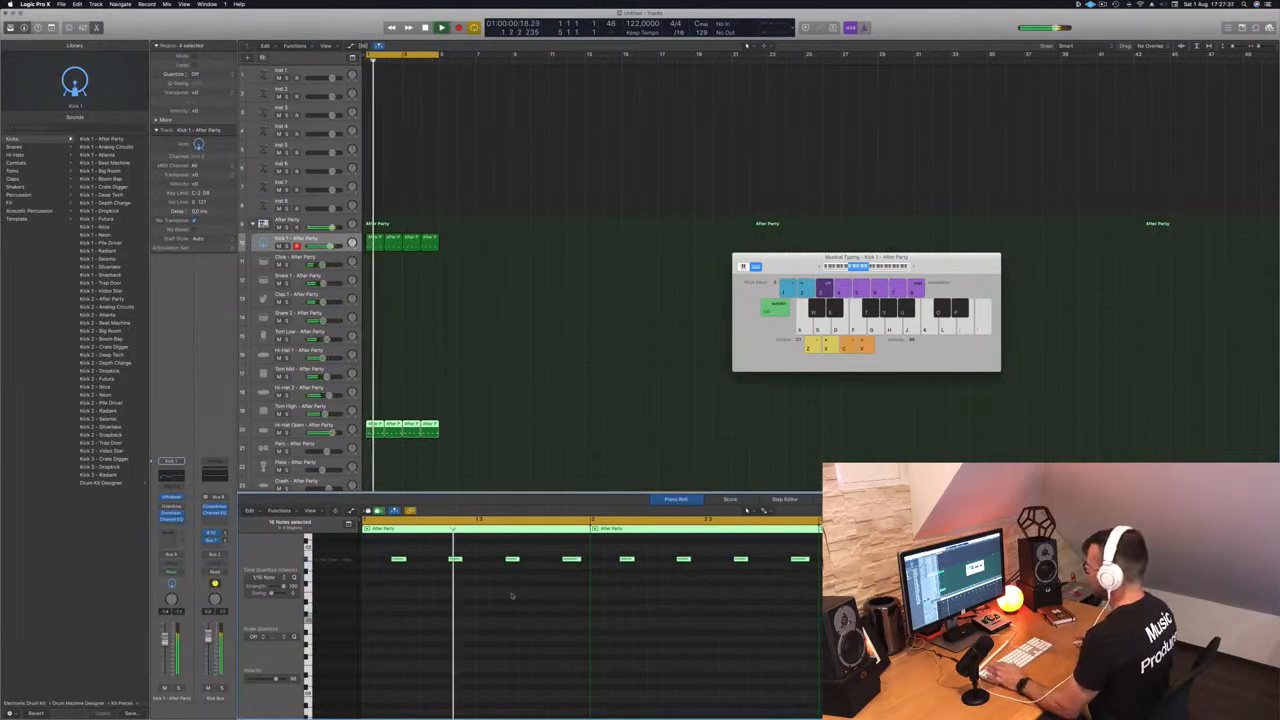
key(space)
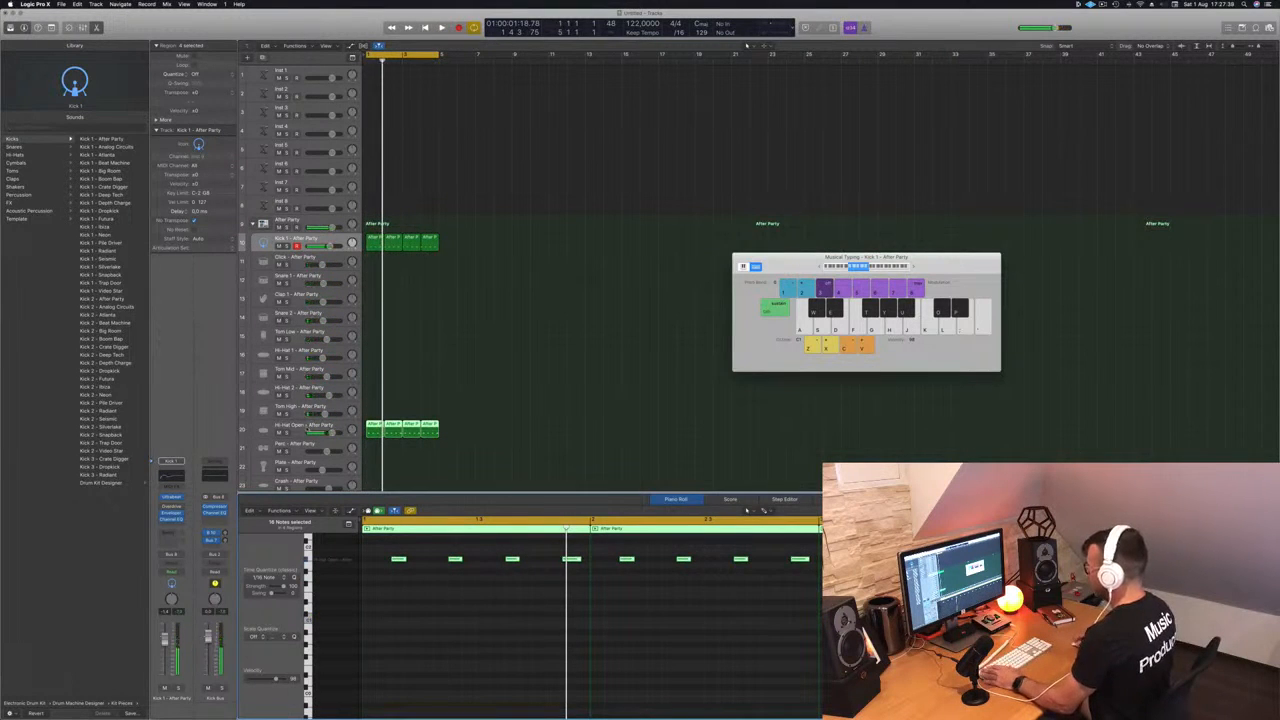
- Open the Hi-Hat Open track's Enveloper and reshape its envelope by adjusting the threshold, attack and release settings during playback
key(space)
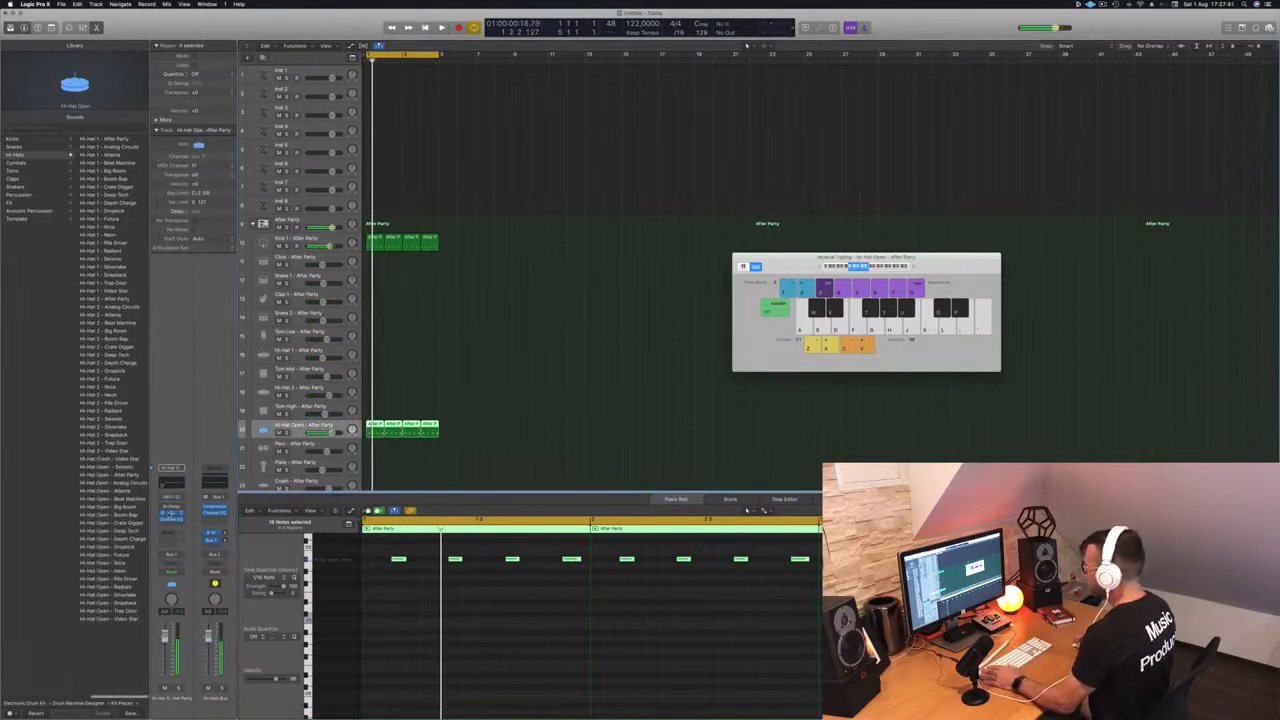
click(172, 515)
drag(139, 15, 639, 117)
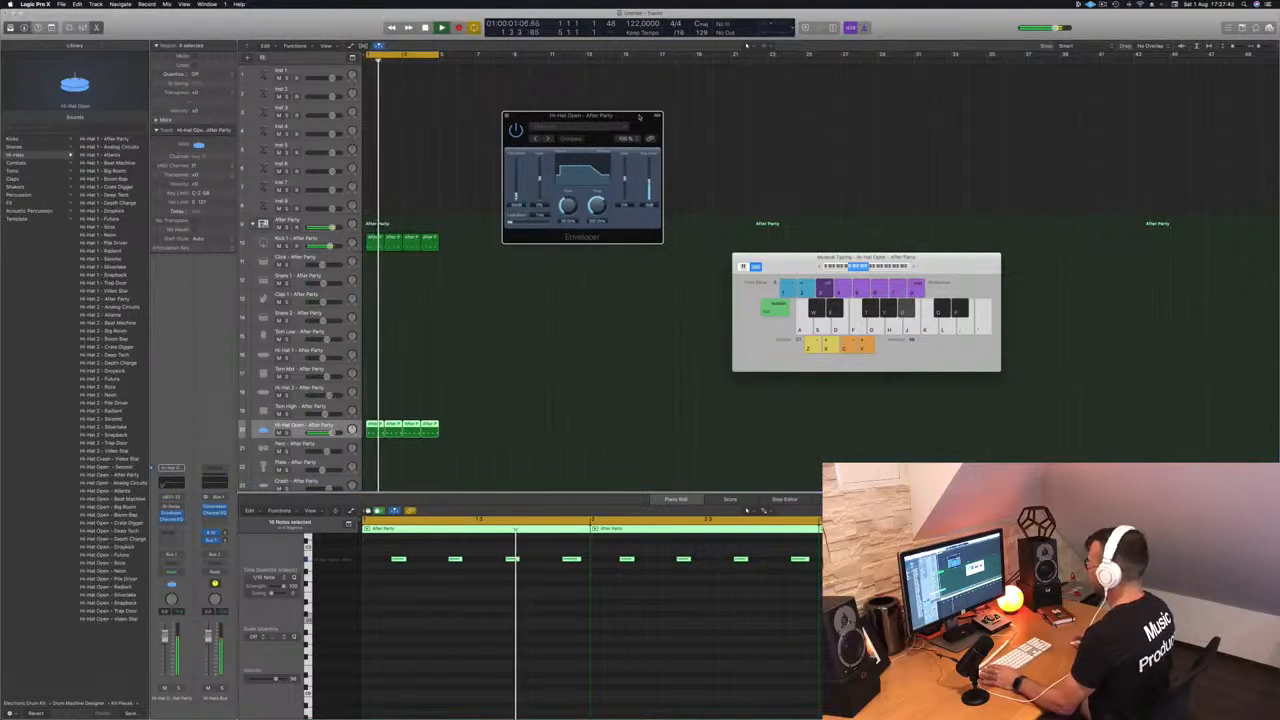
click(568, 178)
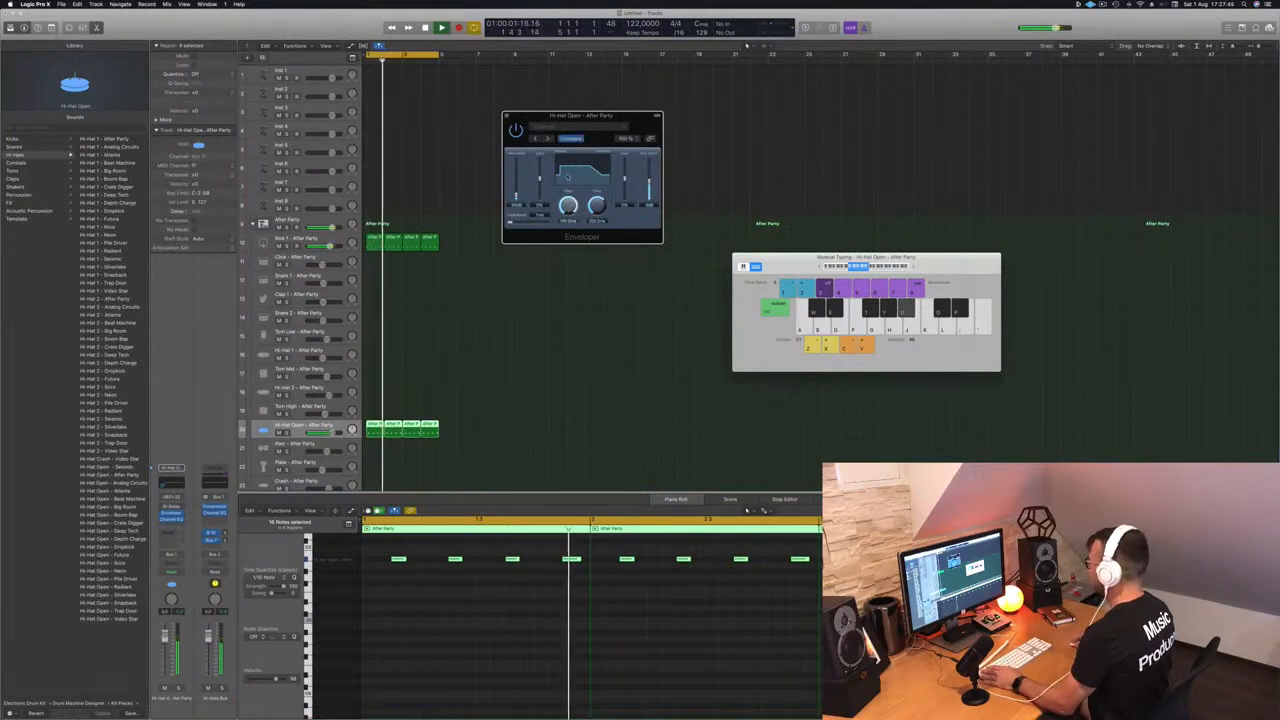
drag(568, 178, 539, 184)
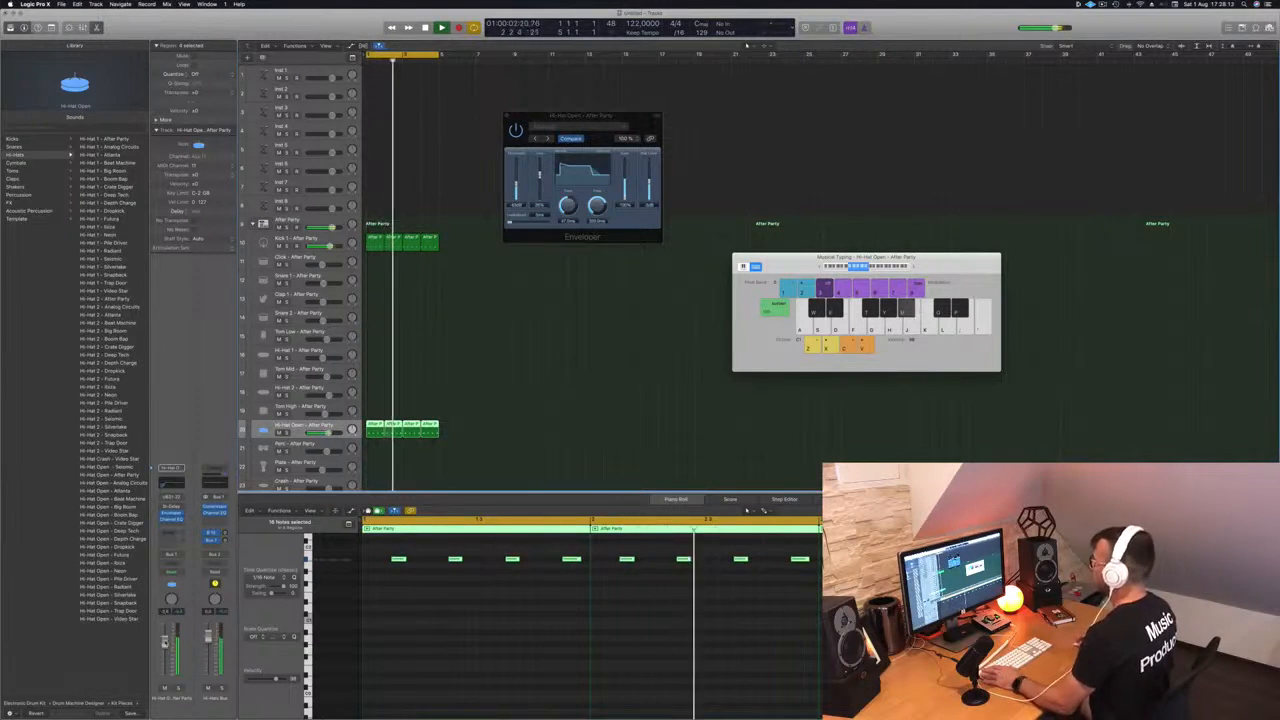
- Copy the first kick region to the Tom Low track, delete its first three notes, and move the last note to the Tom Low pitch
click(365, 344)
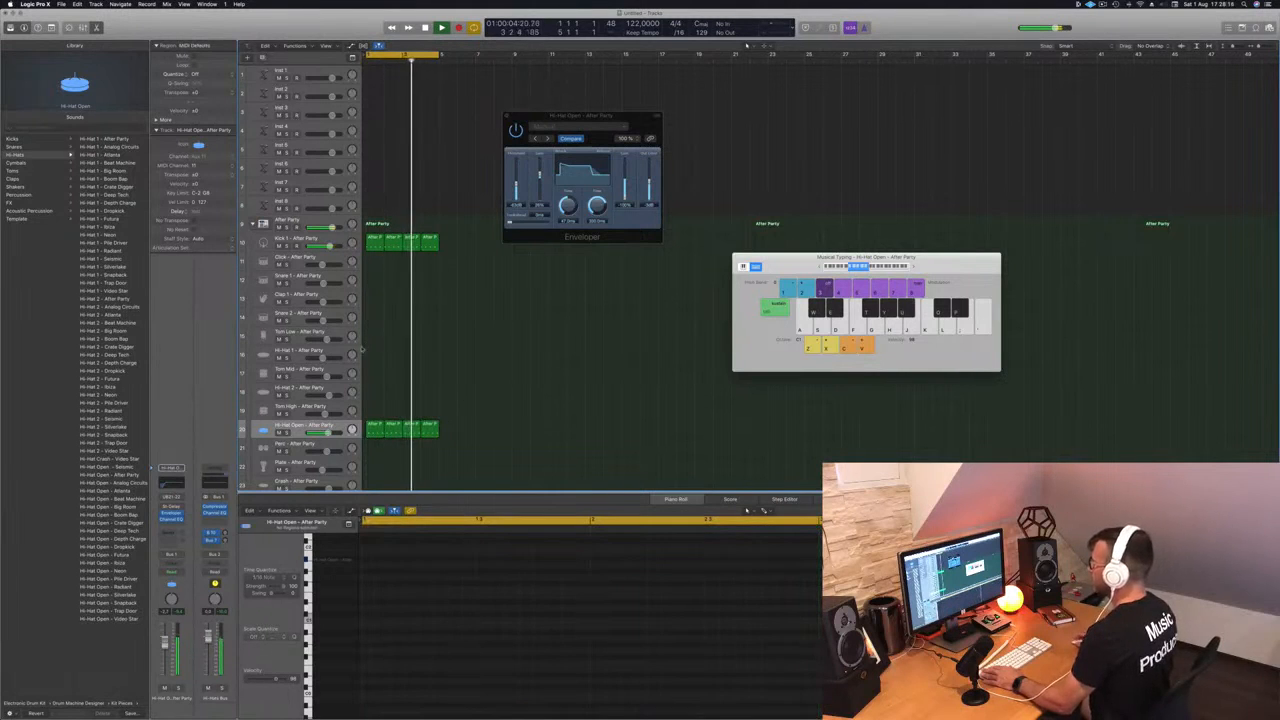
drag(370, 244, 366, 340)
drag(362, 598, 677, 643)
drag(752, 587, 822, 660)
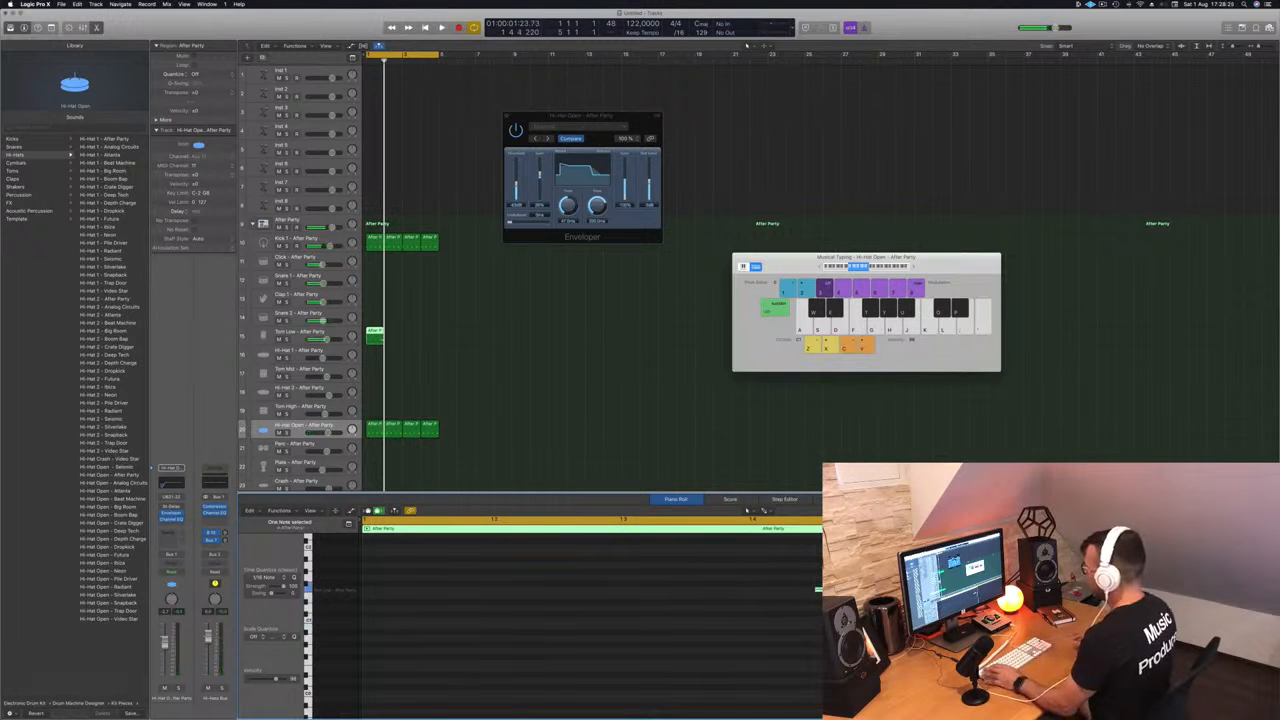
key(space)
- Copy the first Tom Low region to the Tom Mid track and place two notes in it, one just before and one just after beat 3
drag(374, 336, 375, 374)
ctrl+alt+click(483, 625)
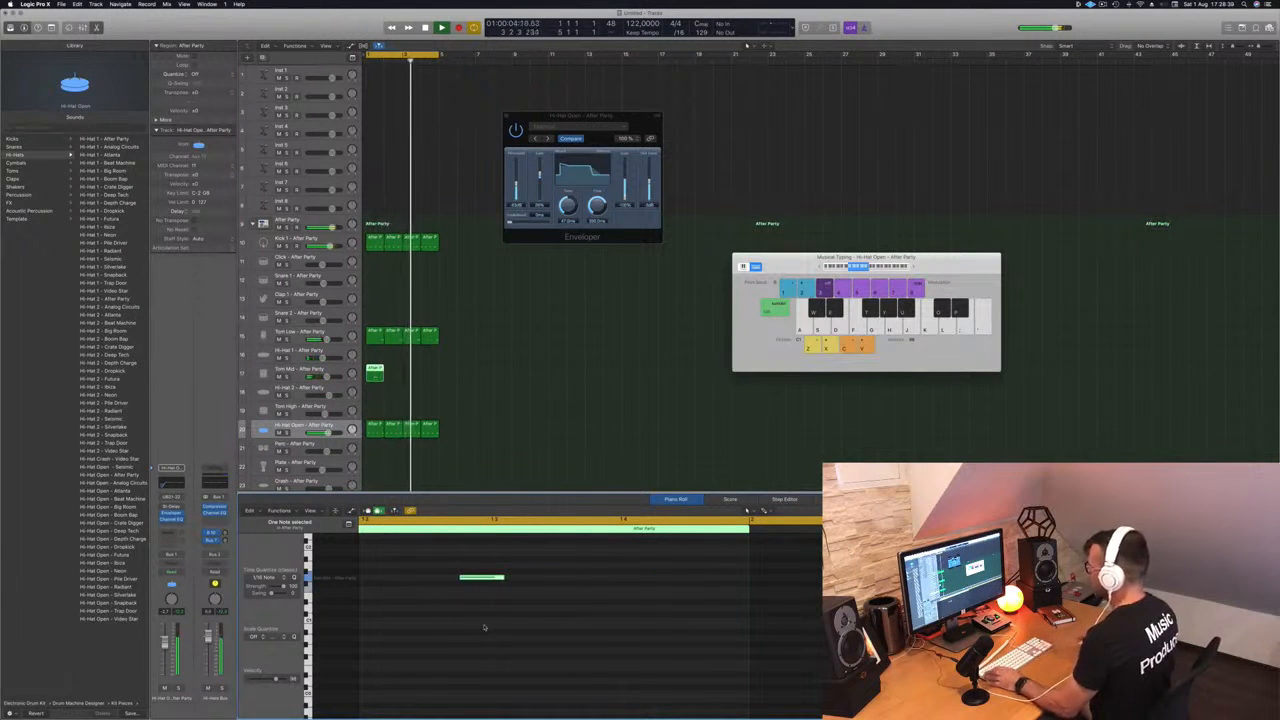
key(space)
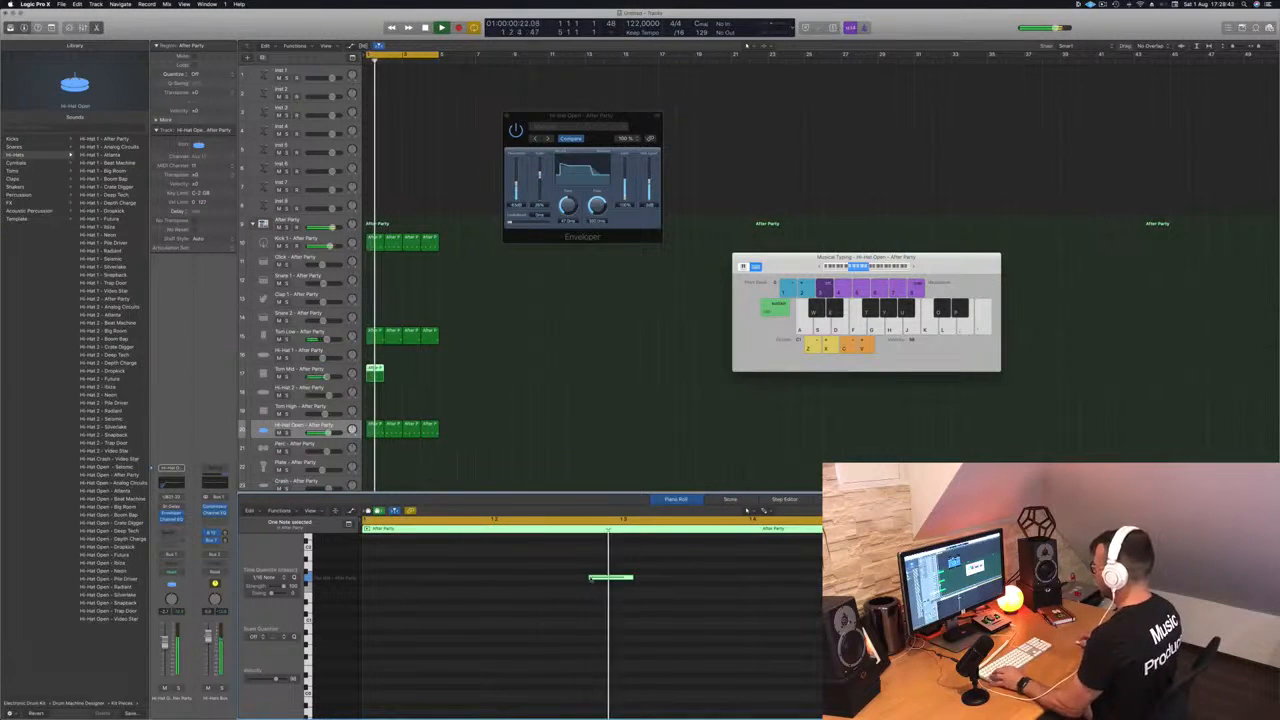
drag(616, 580, 744, 585)
scroll(665, 626, down, 3)
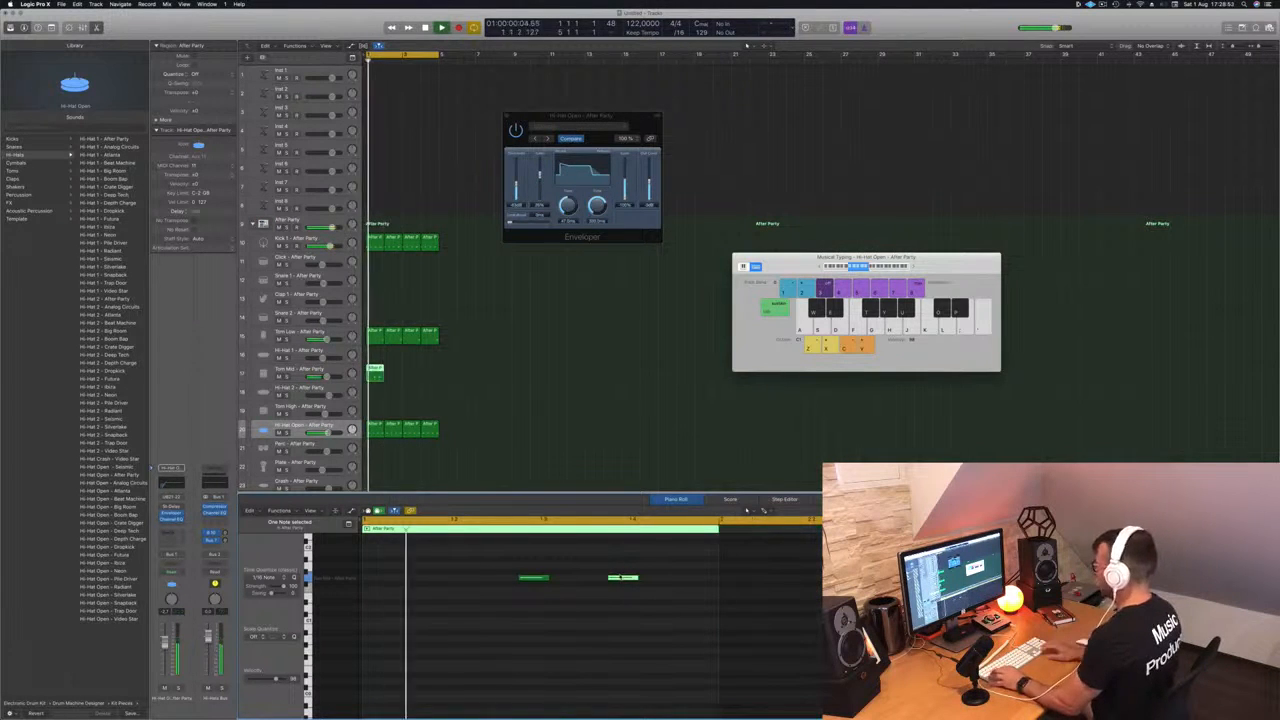
drag(619, 578, 620, 577)
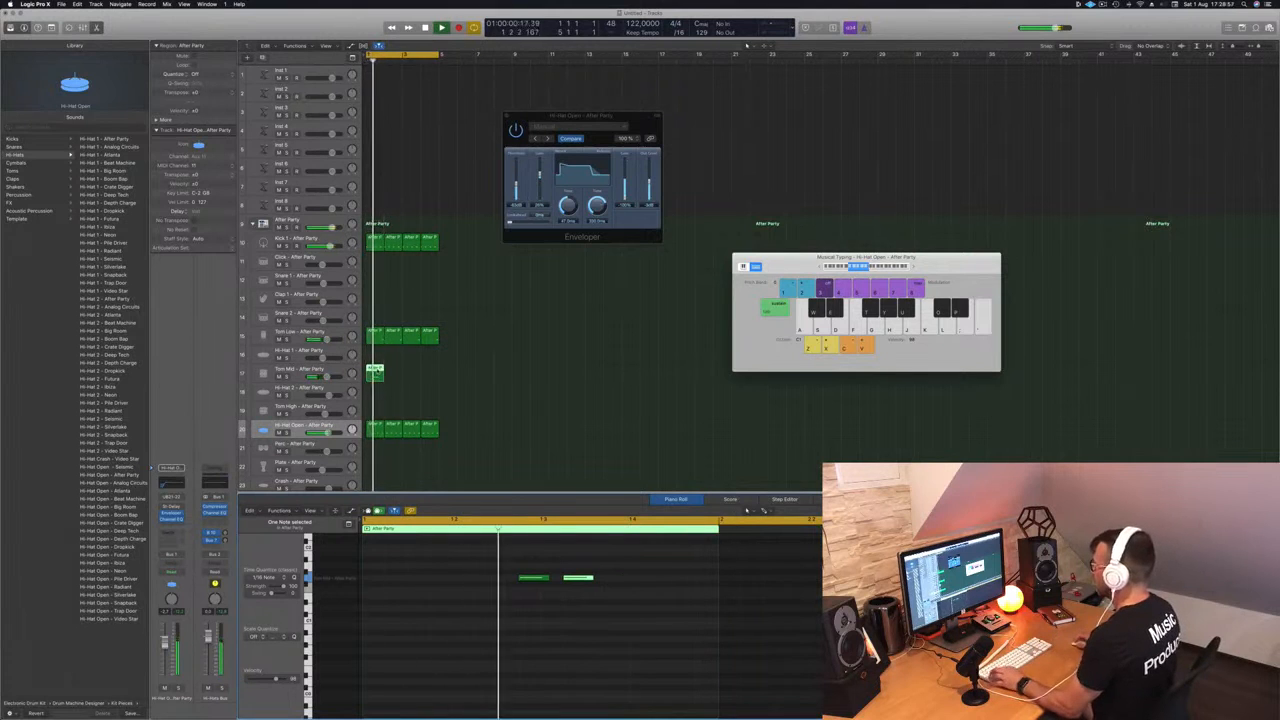
- Duplicate the Tom Mid region to fill the four-bar loop and stop playback
key(super+r)
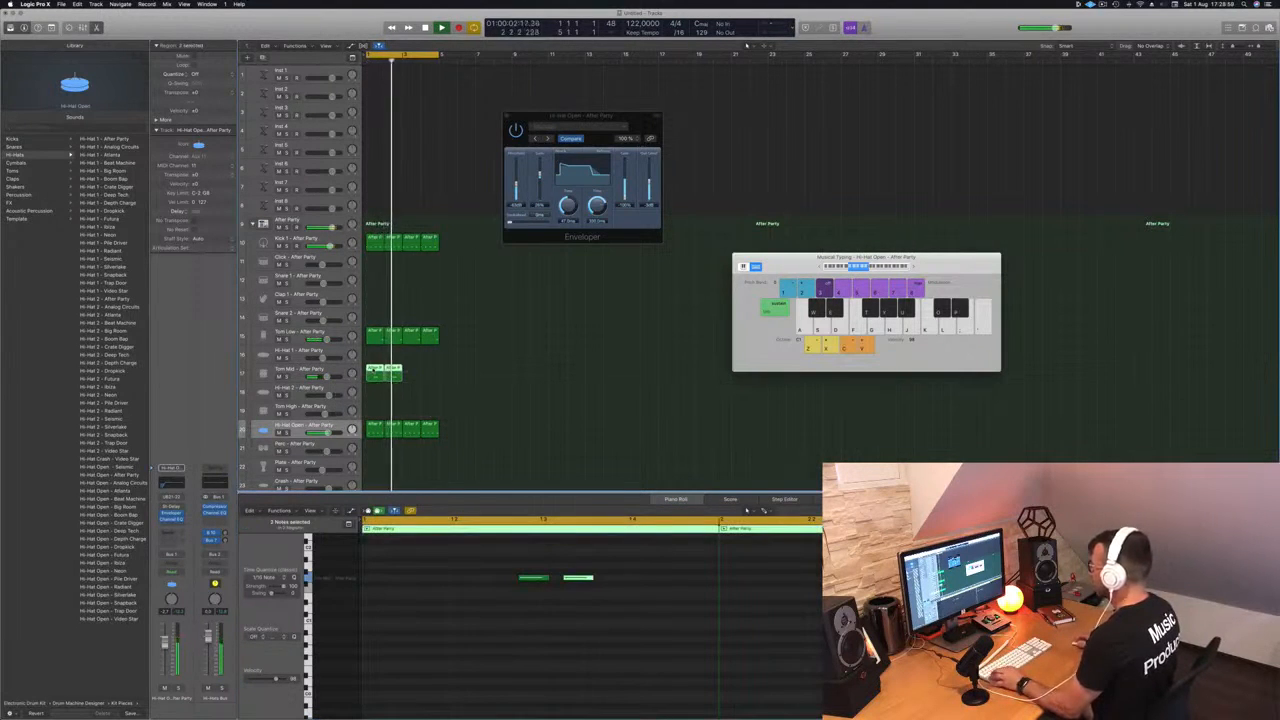
drag(410, 376, 410, 376)
key(space)
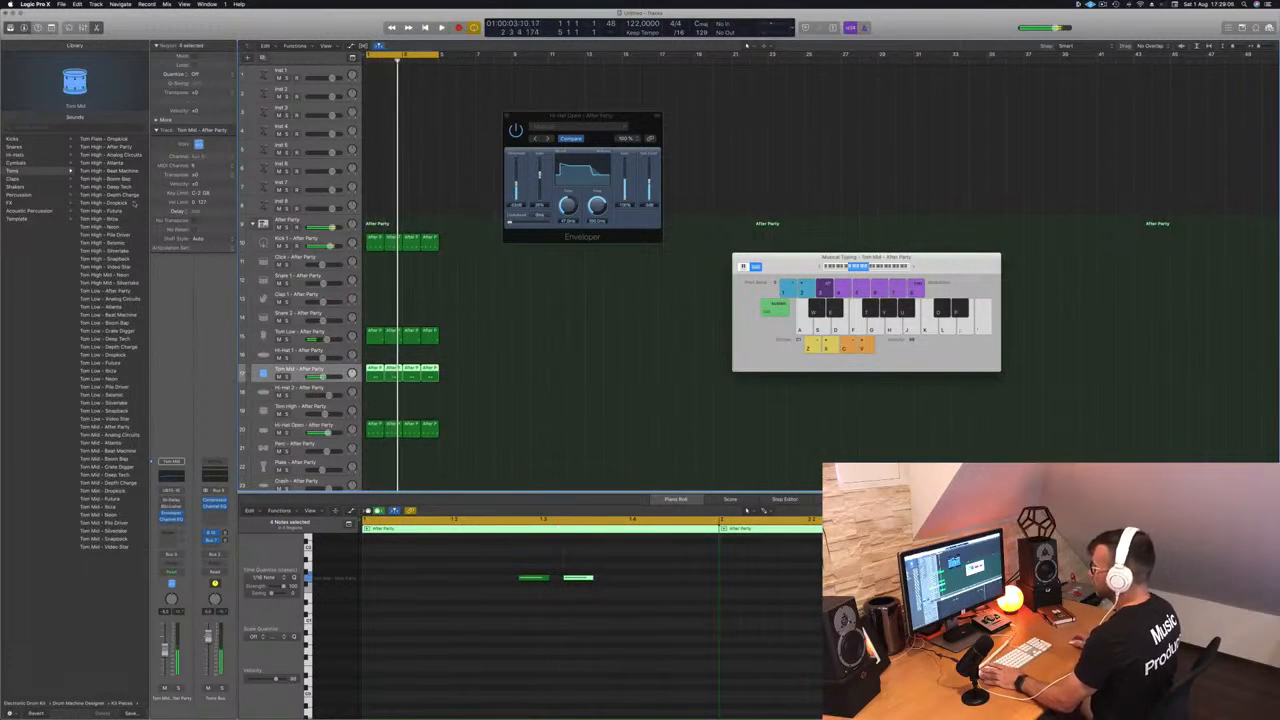
- Audition tom sounds from the library on the Tom Mid track and choose Tom Low – Depth Charge
click(107, 333)
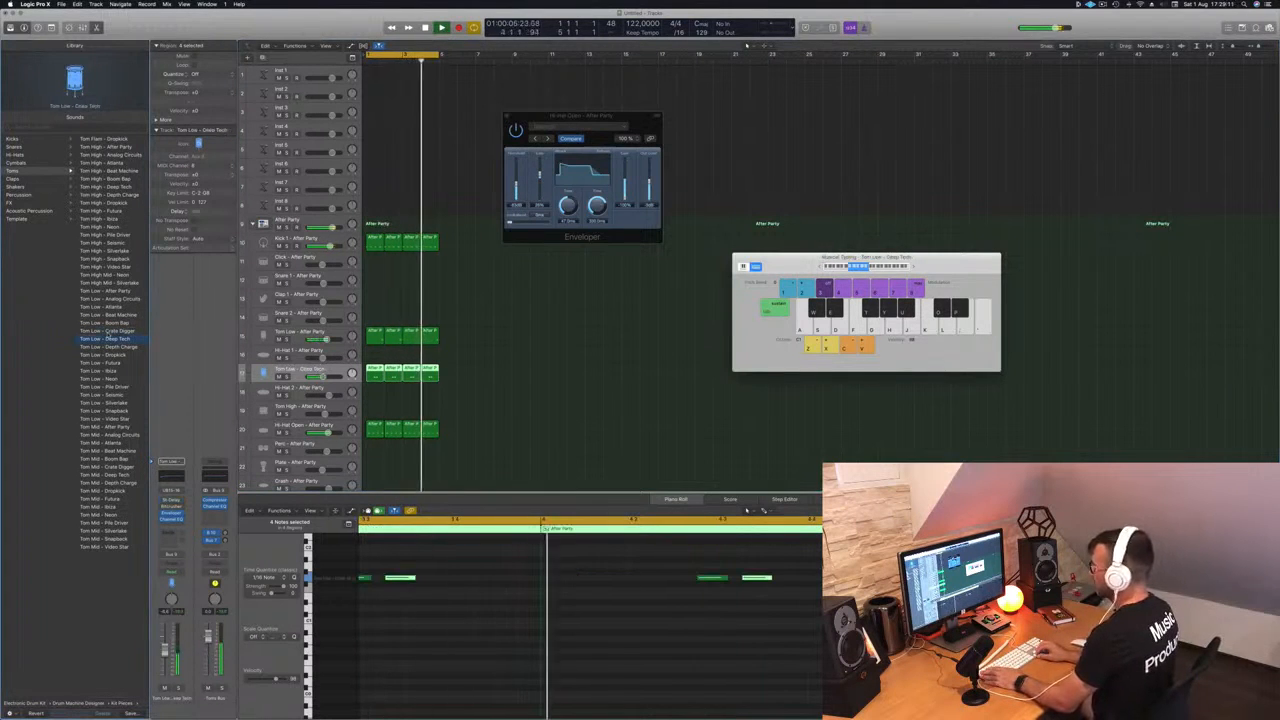
key(Down)
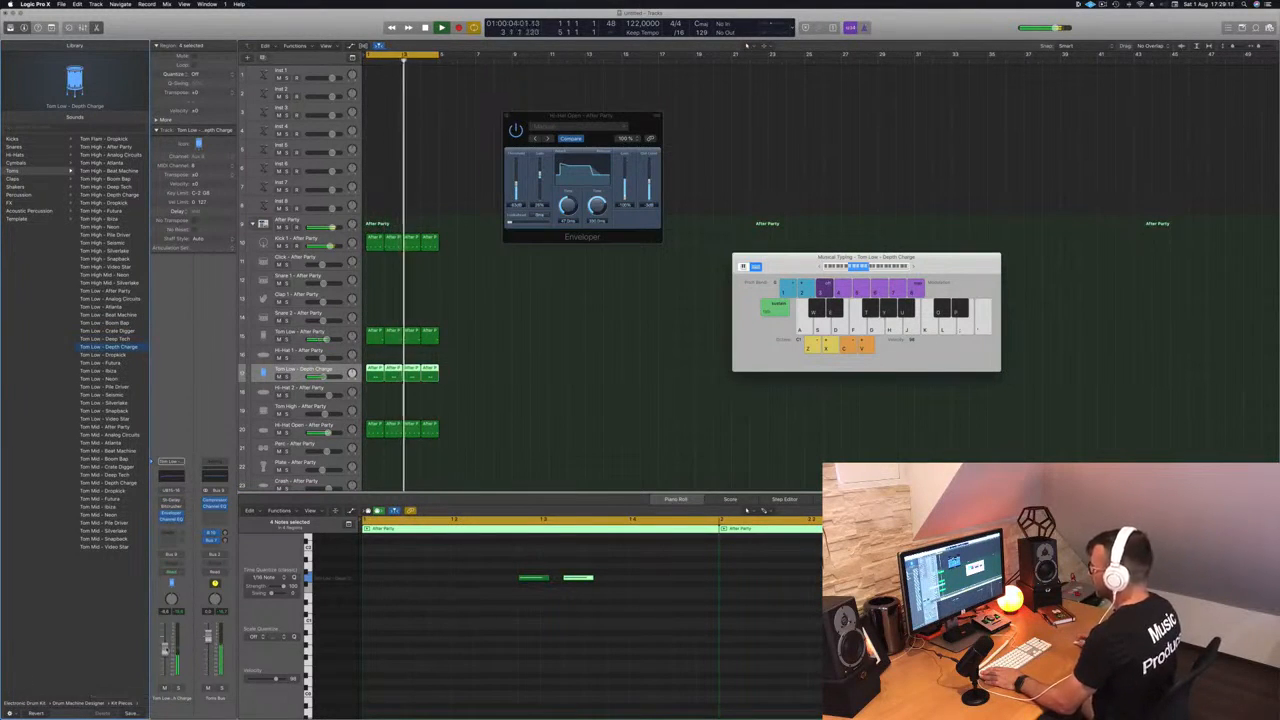
- Move the four Tom Low – Depth Charge regions to the Tom High track and shift their notes to the start of each bar
scroll(515, 387, down, 1)
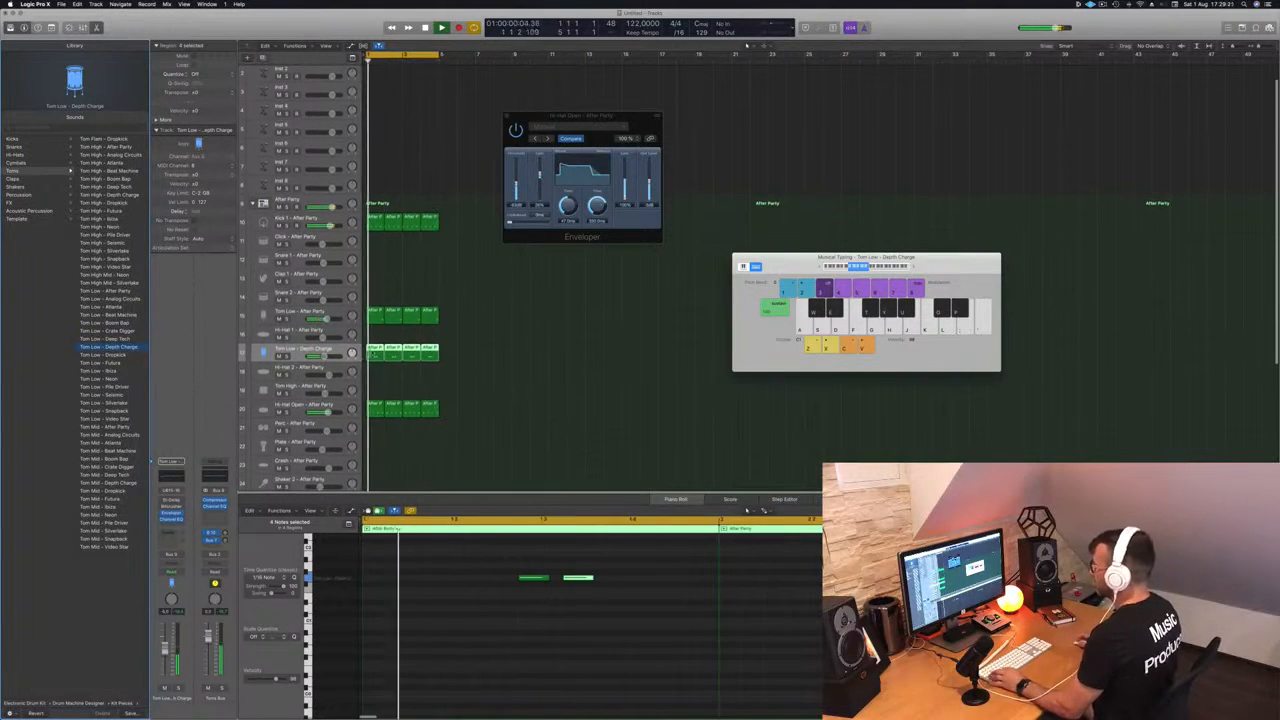
drag(372, 352, 372, 397)
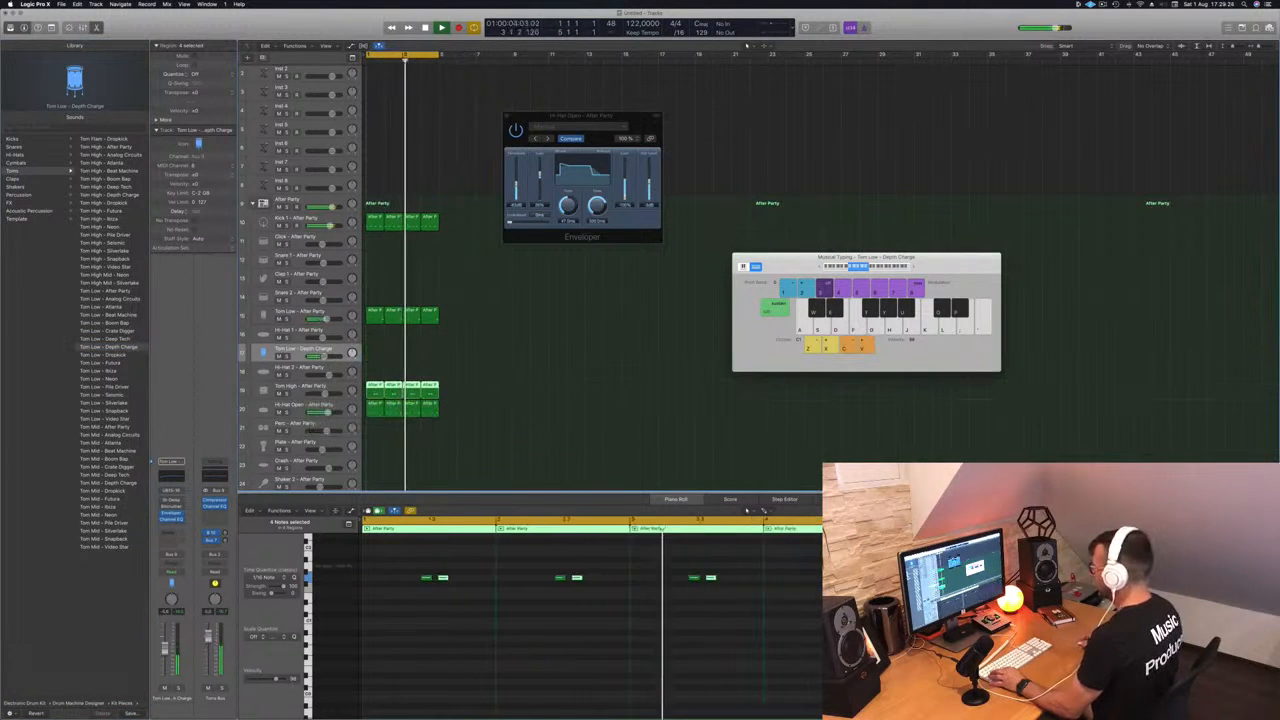
scroll(815, 596, down, 2)
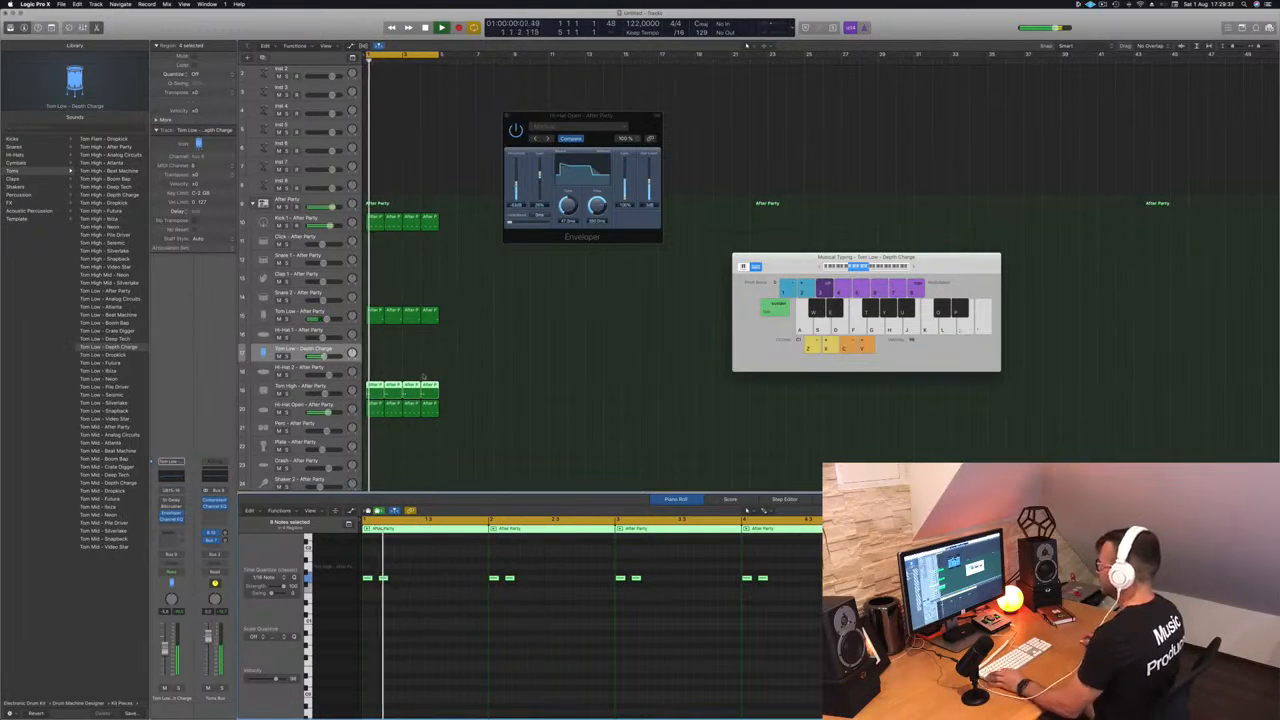
- Return the shifted regions to the Depth Charge track and copy them to Tom High with notes at its pitch just before and after beat 3
drag(372, 392, 374, 360)
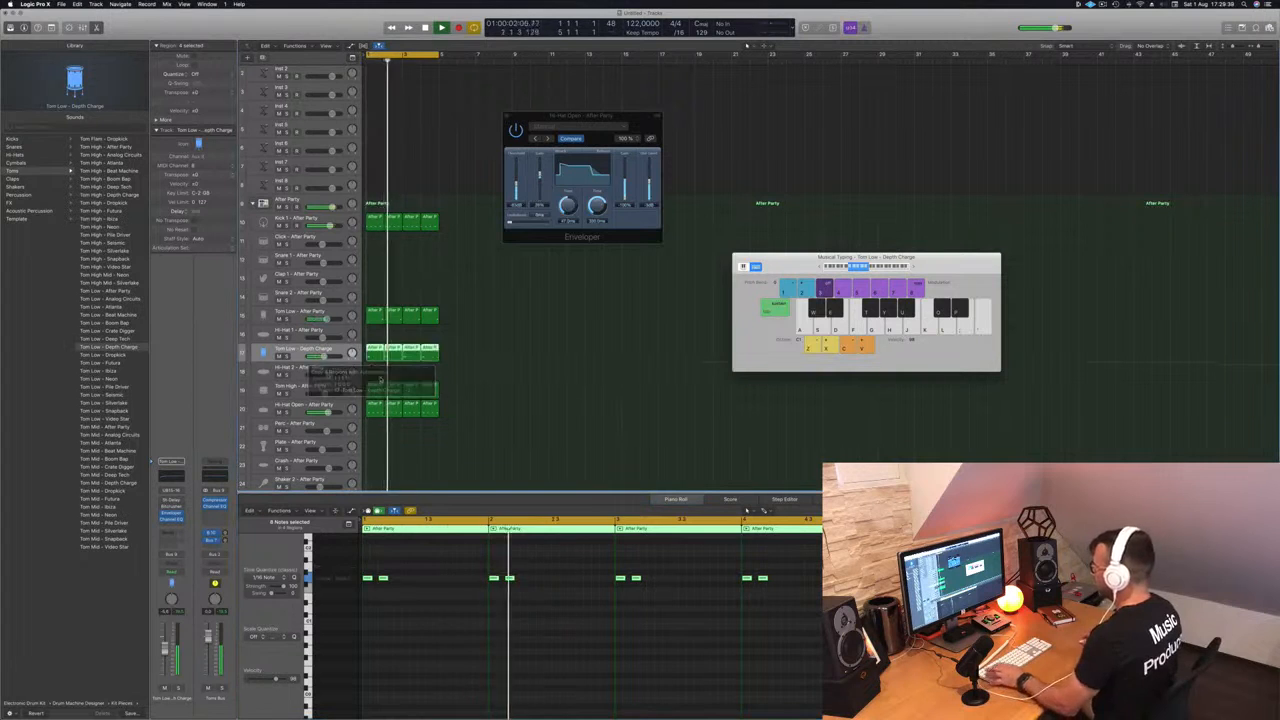
click(453, 389)
key(space)
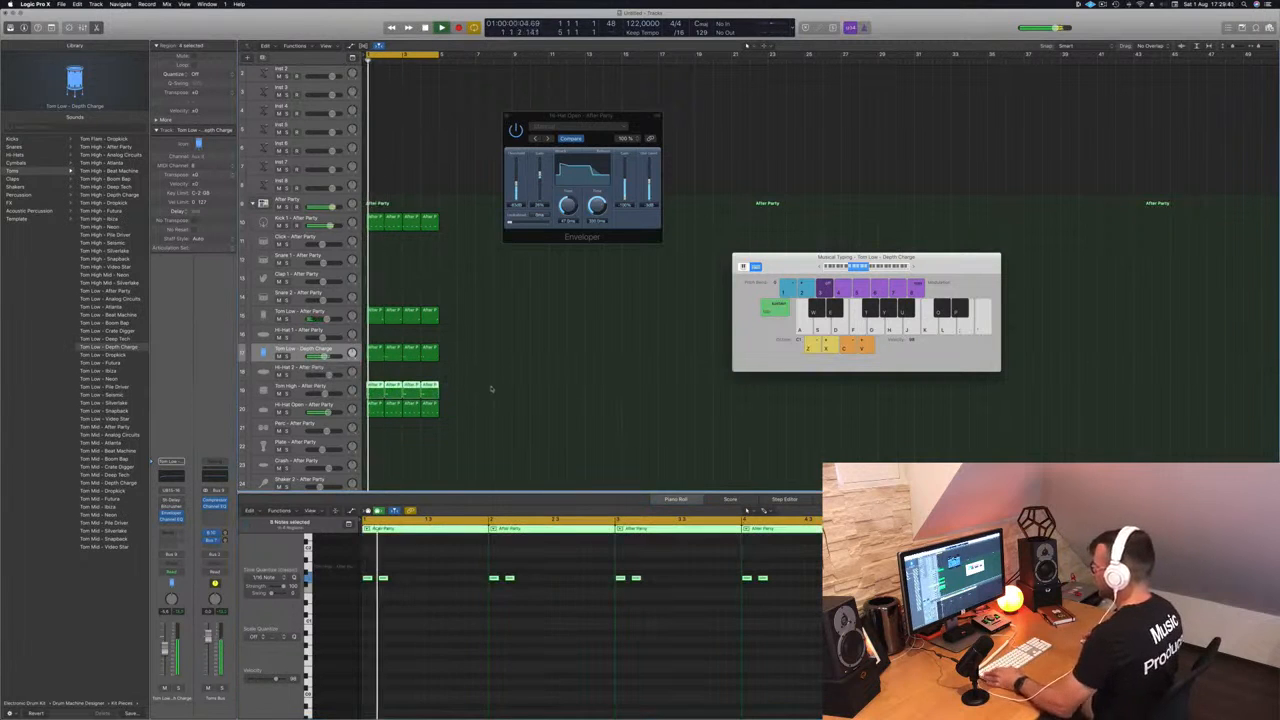
click(435, 598)
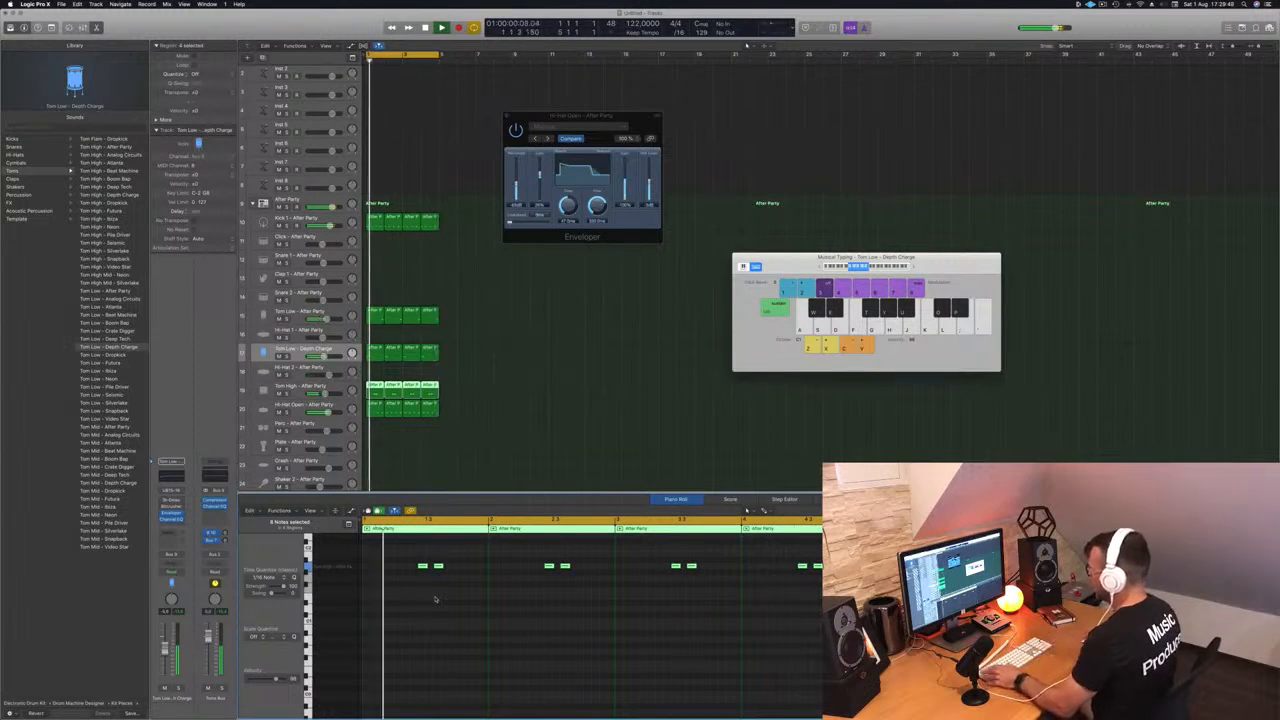
- Copy the two opening notes to beat 3 in each Depth Charge region and briefly solo the track to check it
click(394, 354)
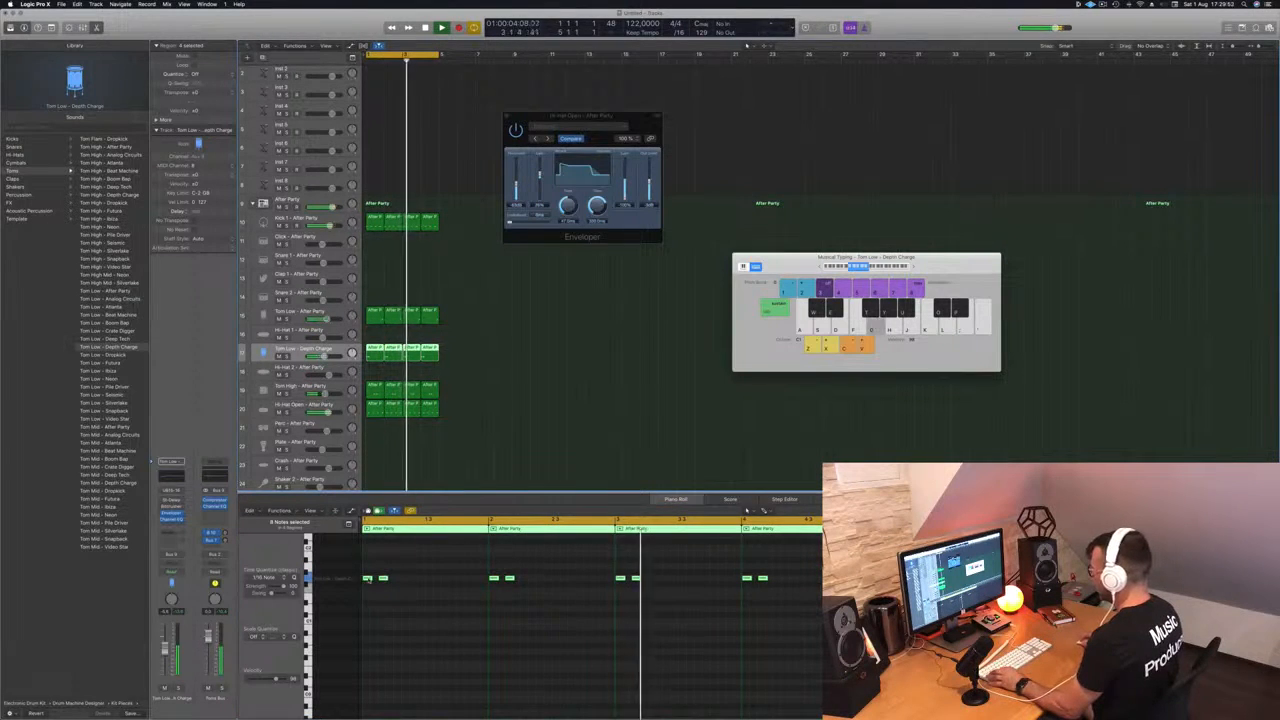
drag(368, 579, 430, 580)
key(super+Right)
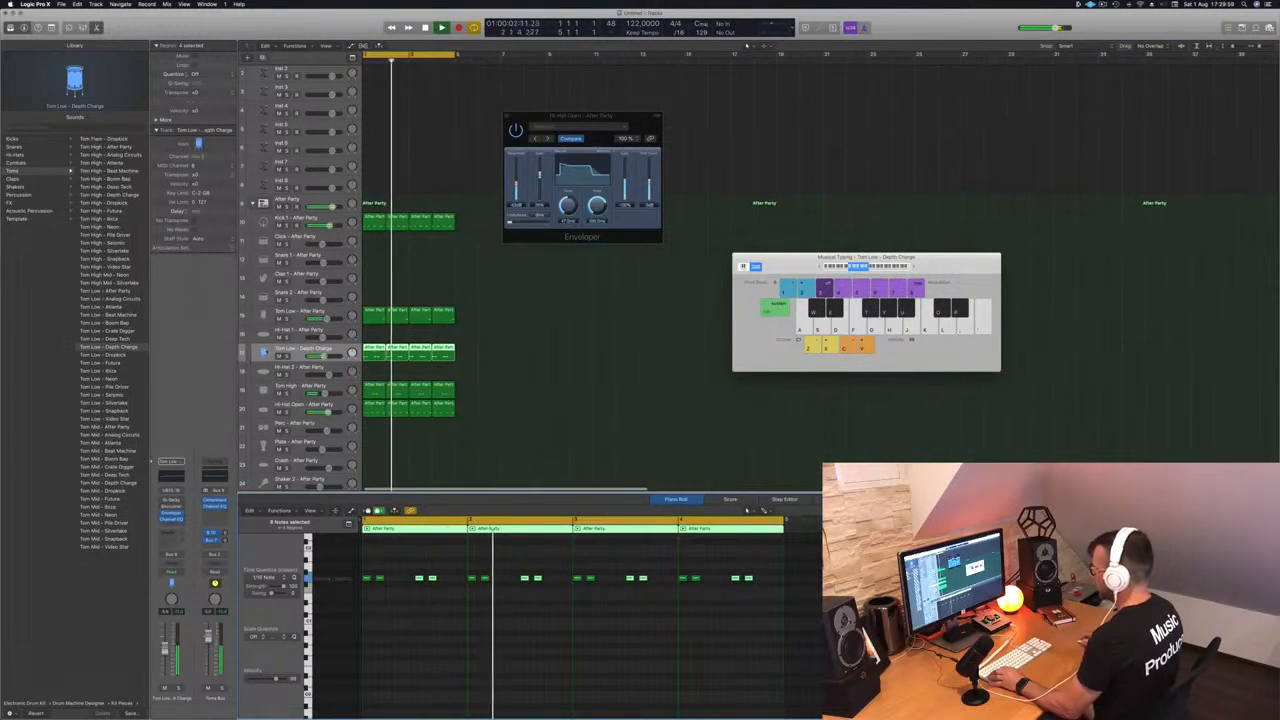
click(287, 356)
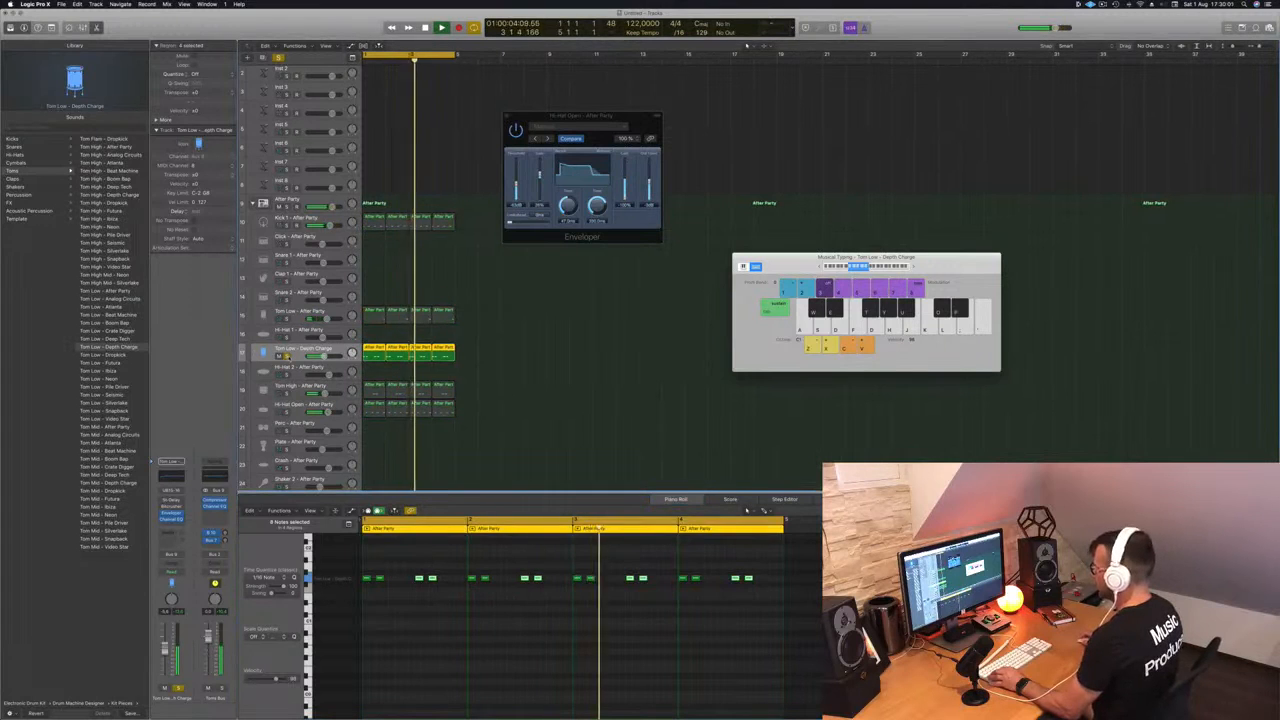
click(287, 356)
key(super+Left)
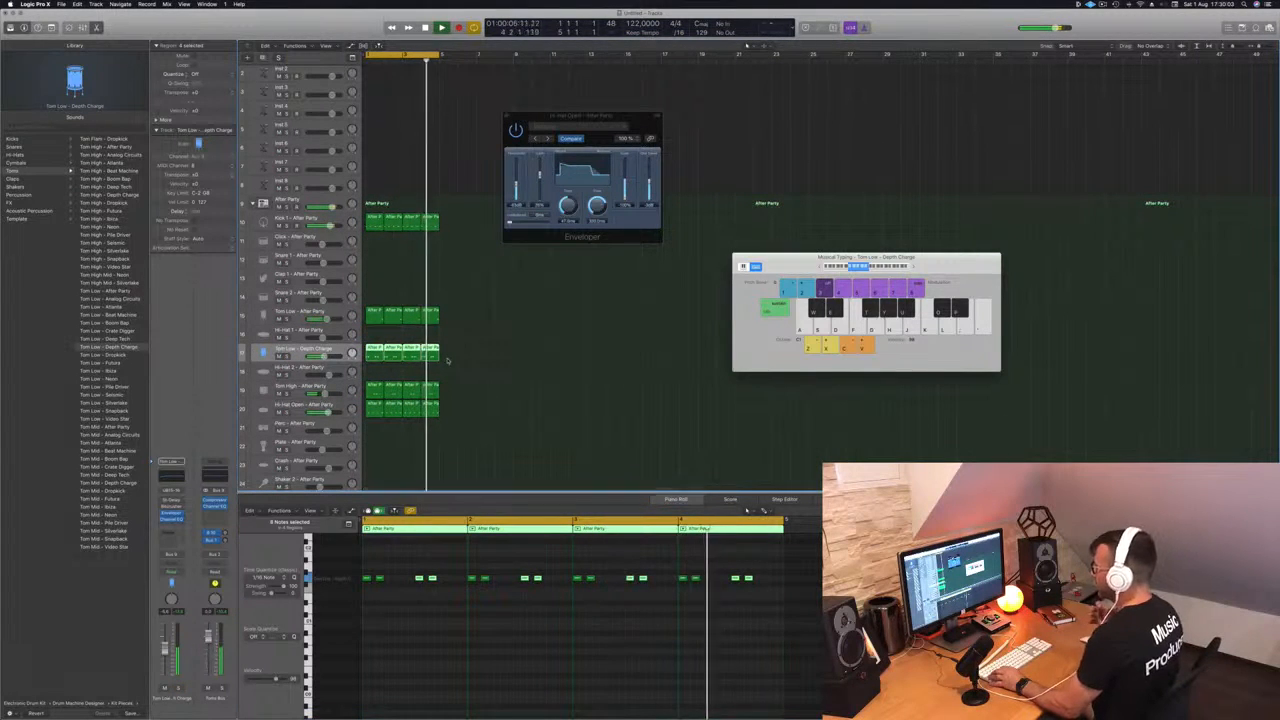
- Audition low and mid tom sounds from the library on the Tom High track and choose Tom Low – Snapback
key(Down)
key(Down)
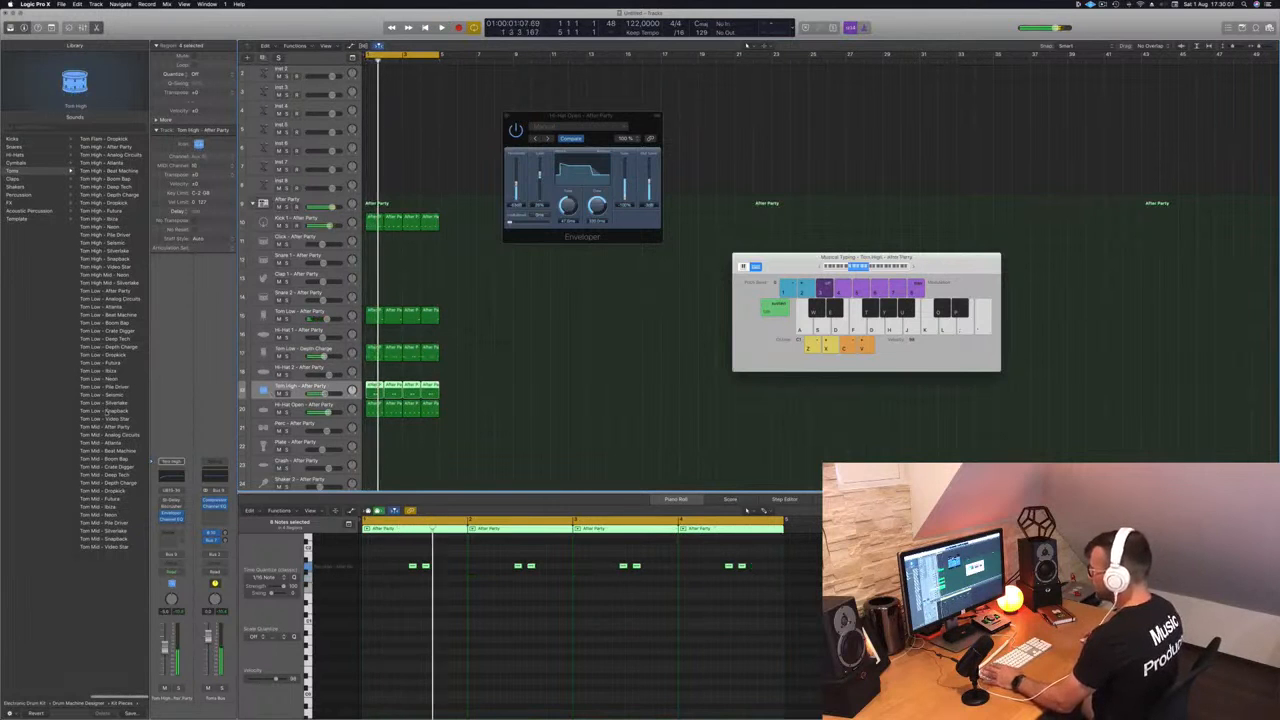
click(108, 291)
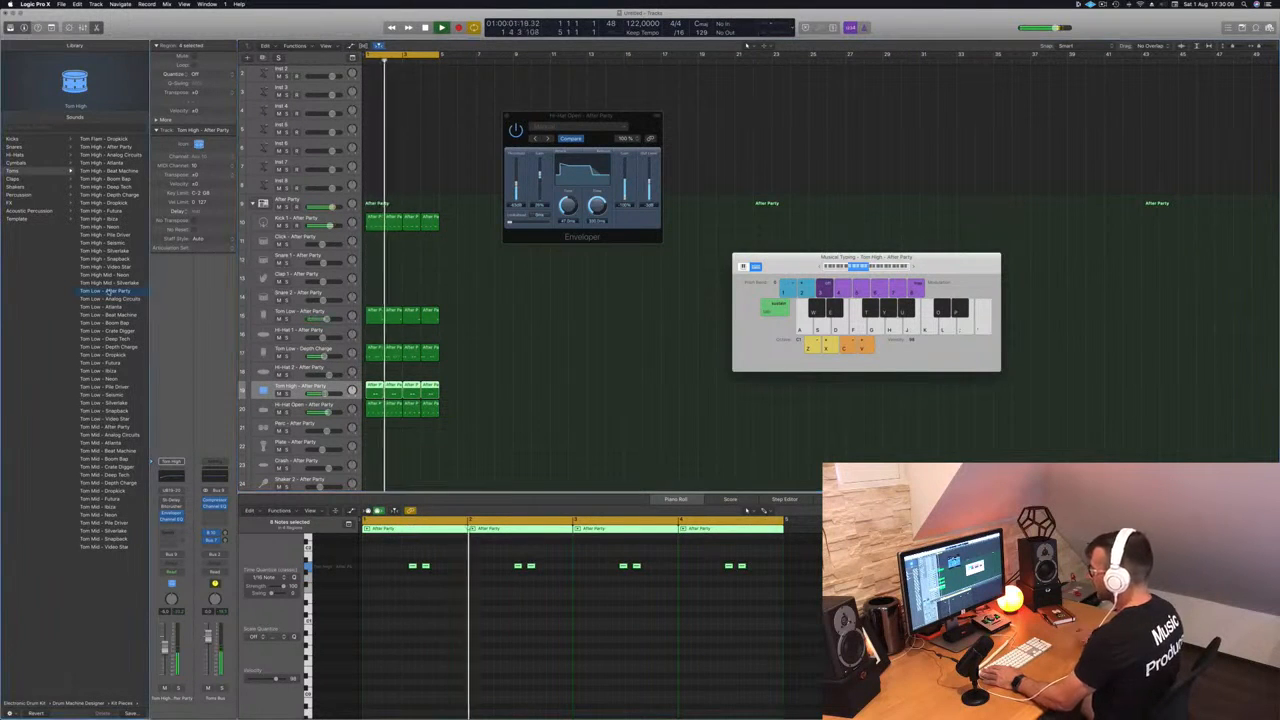
key(Down)
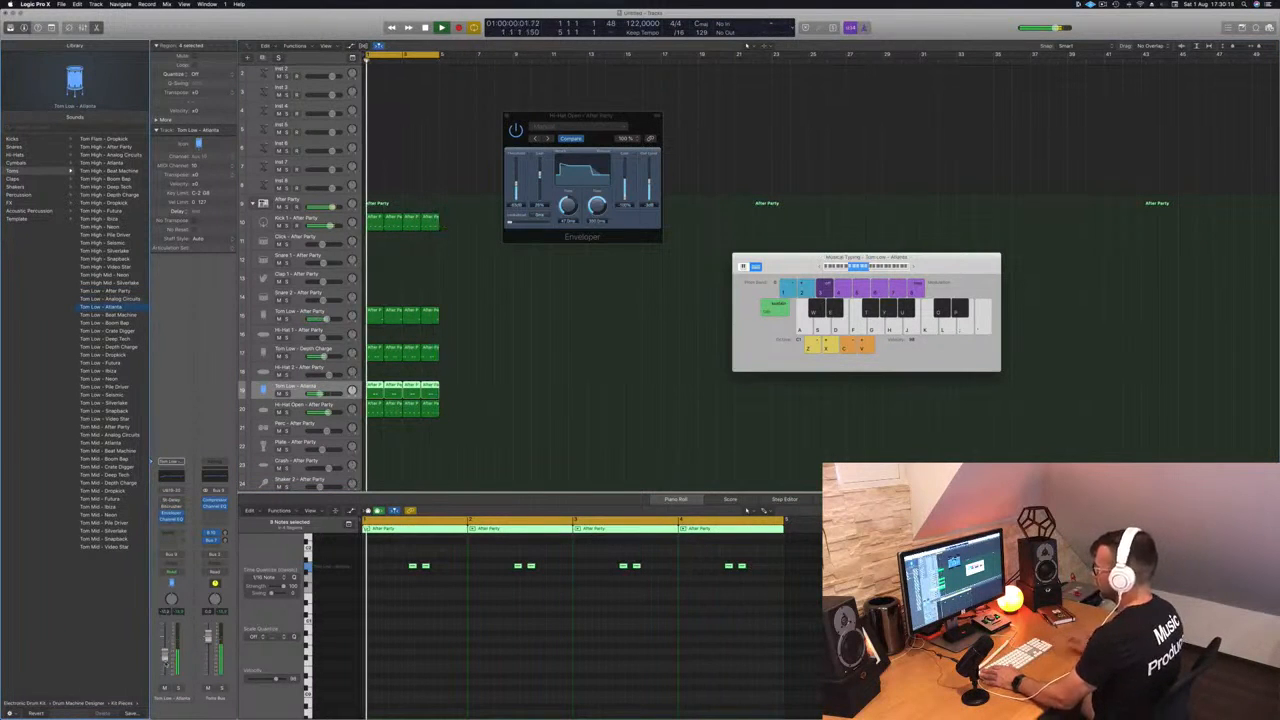
key(Down)
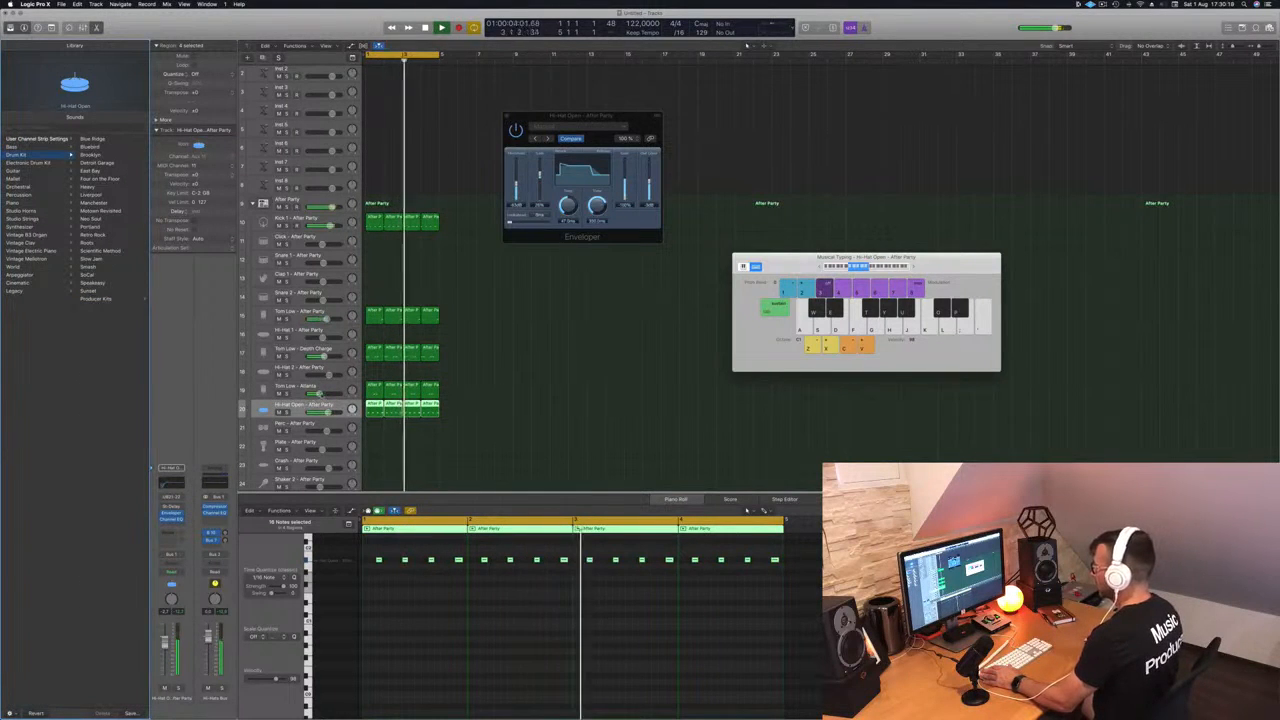
key(Up)
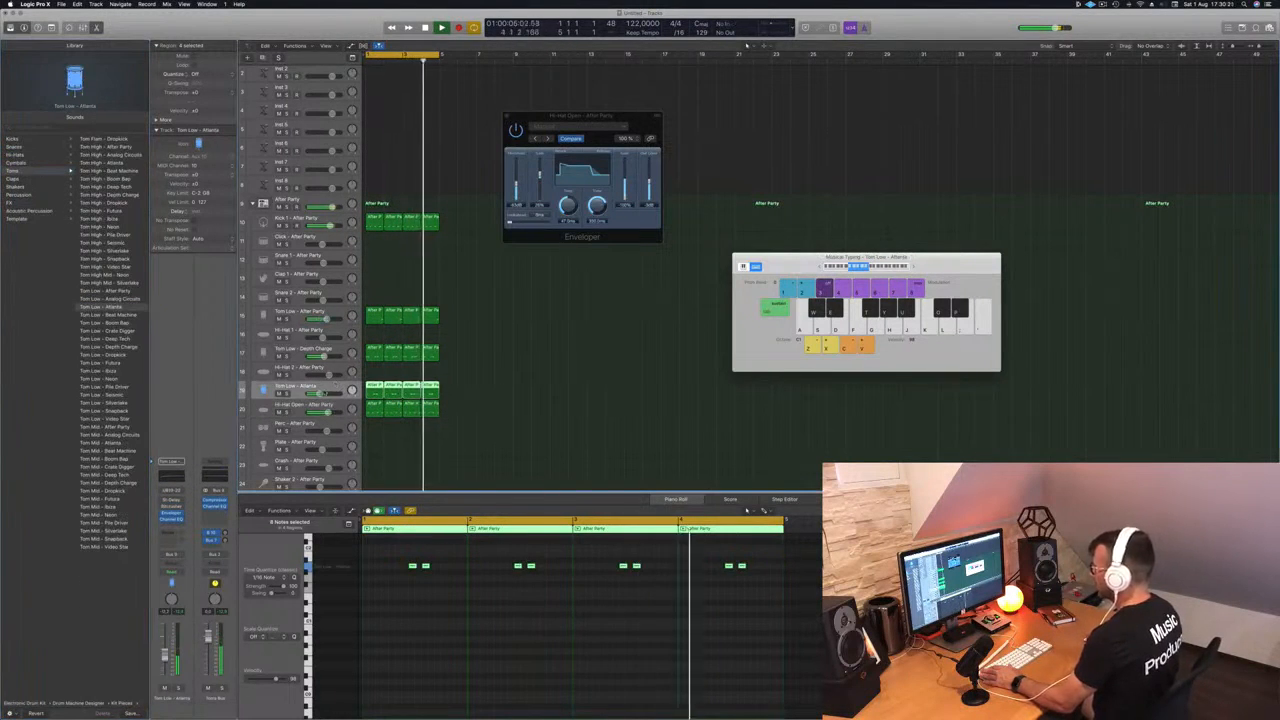
click(113, 362)
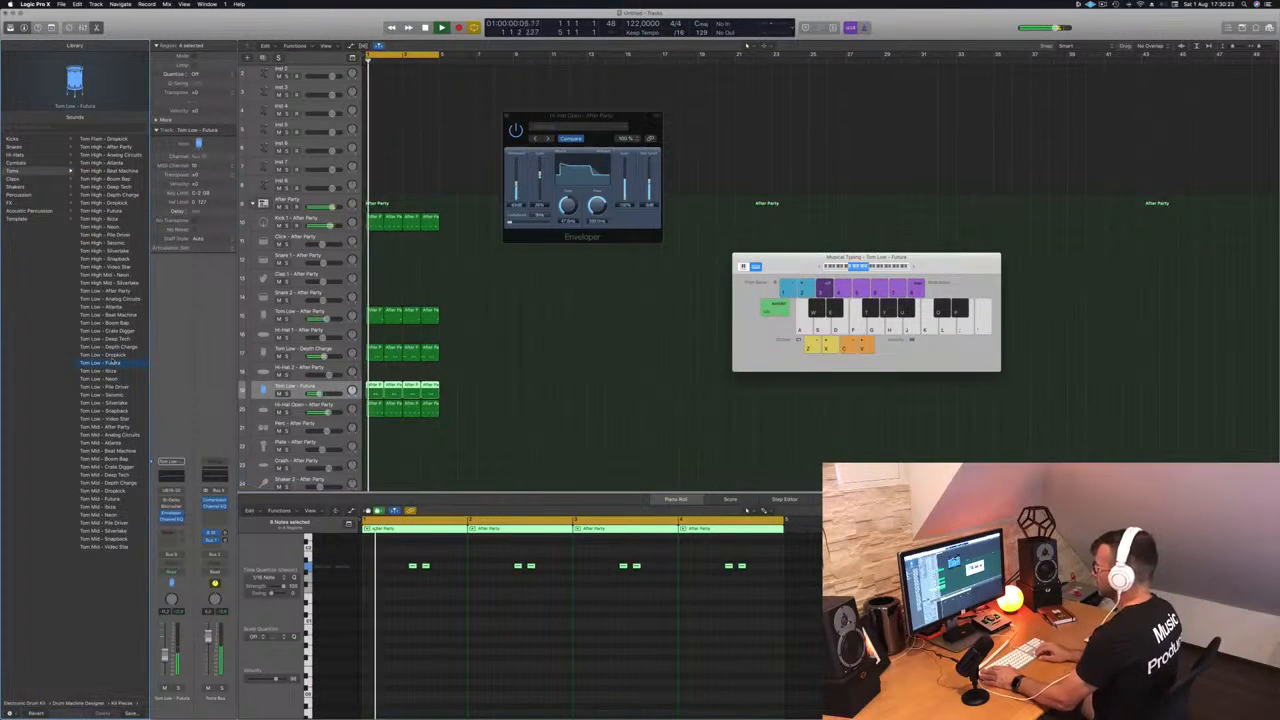
key(Down)
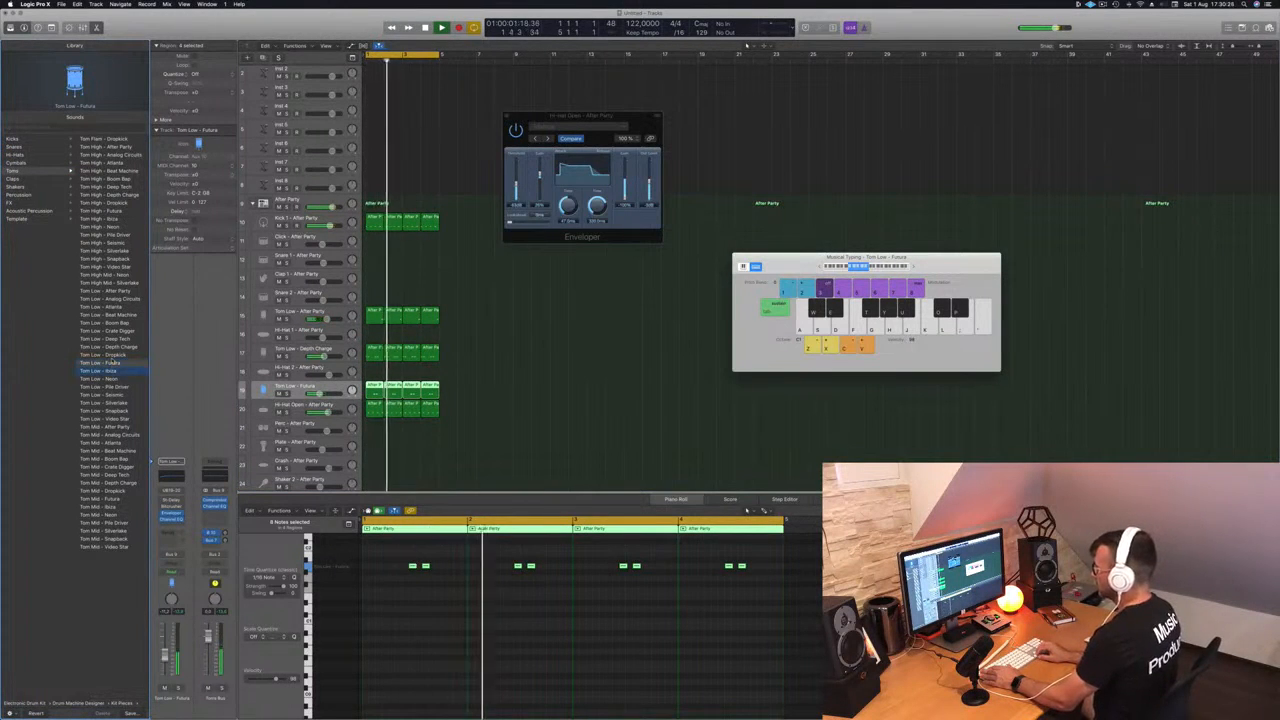
key(Down)
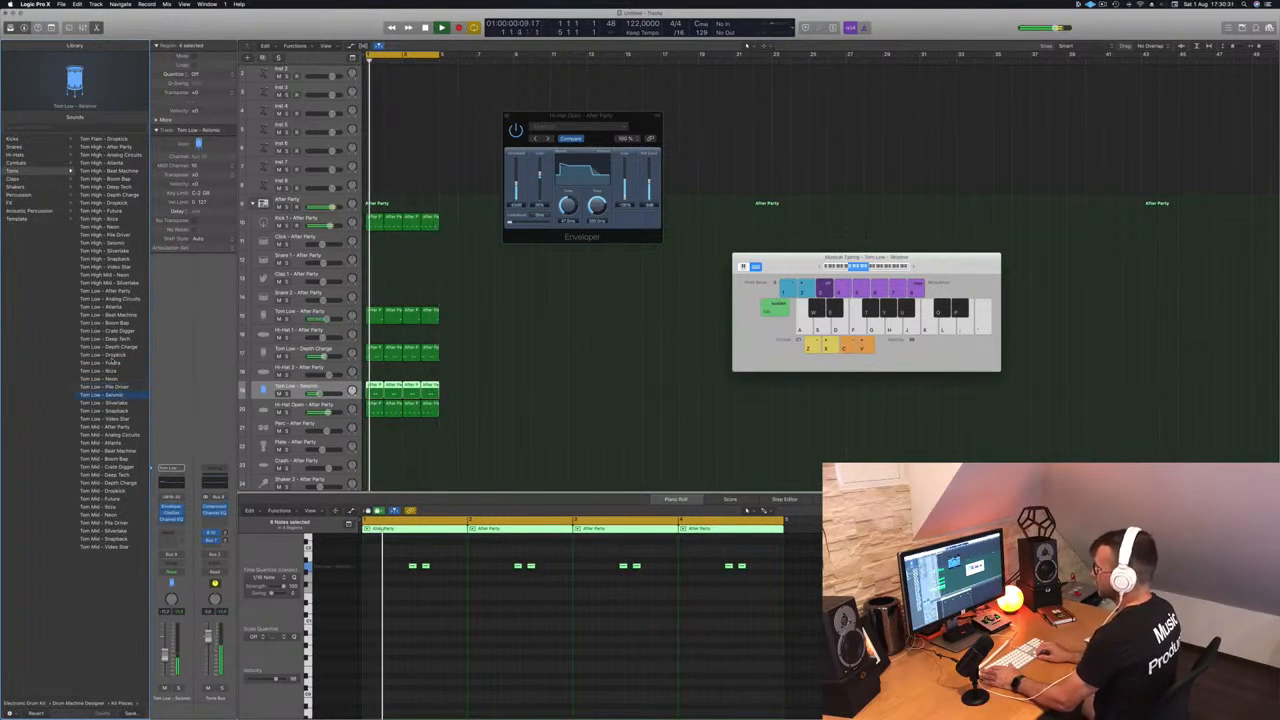
key(Down)
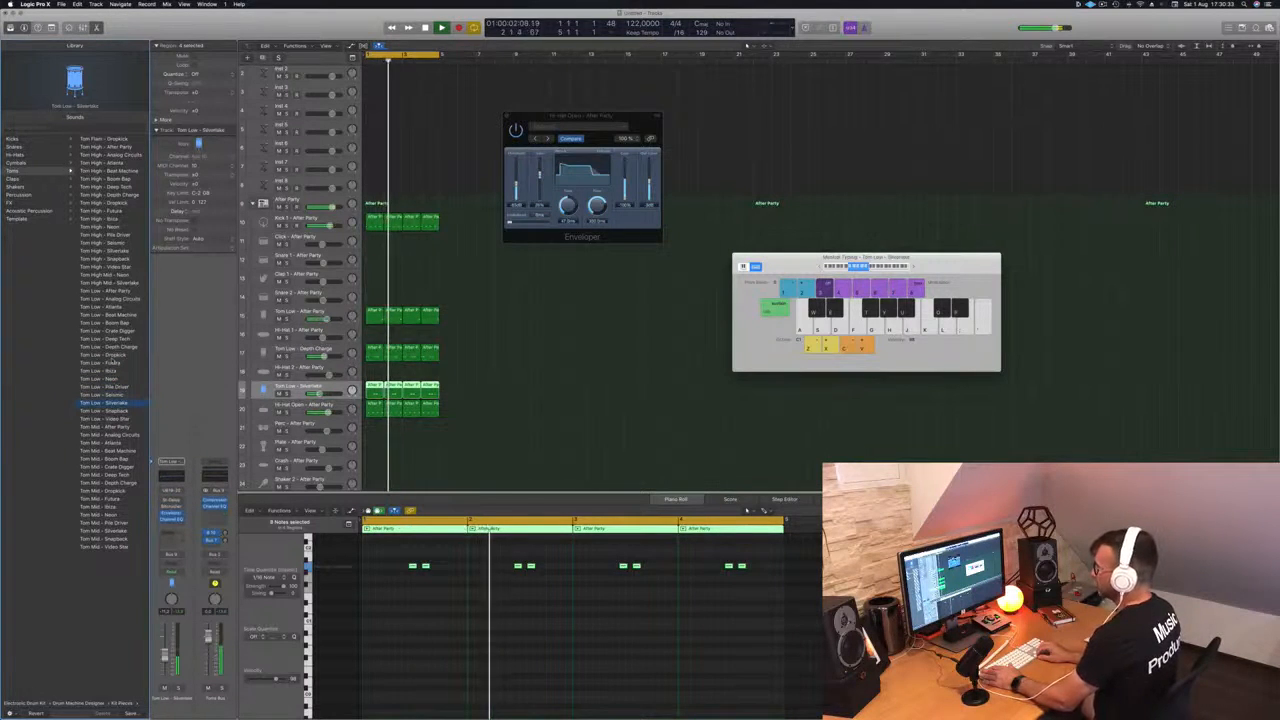
key(Down)
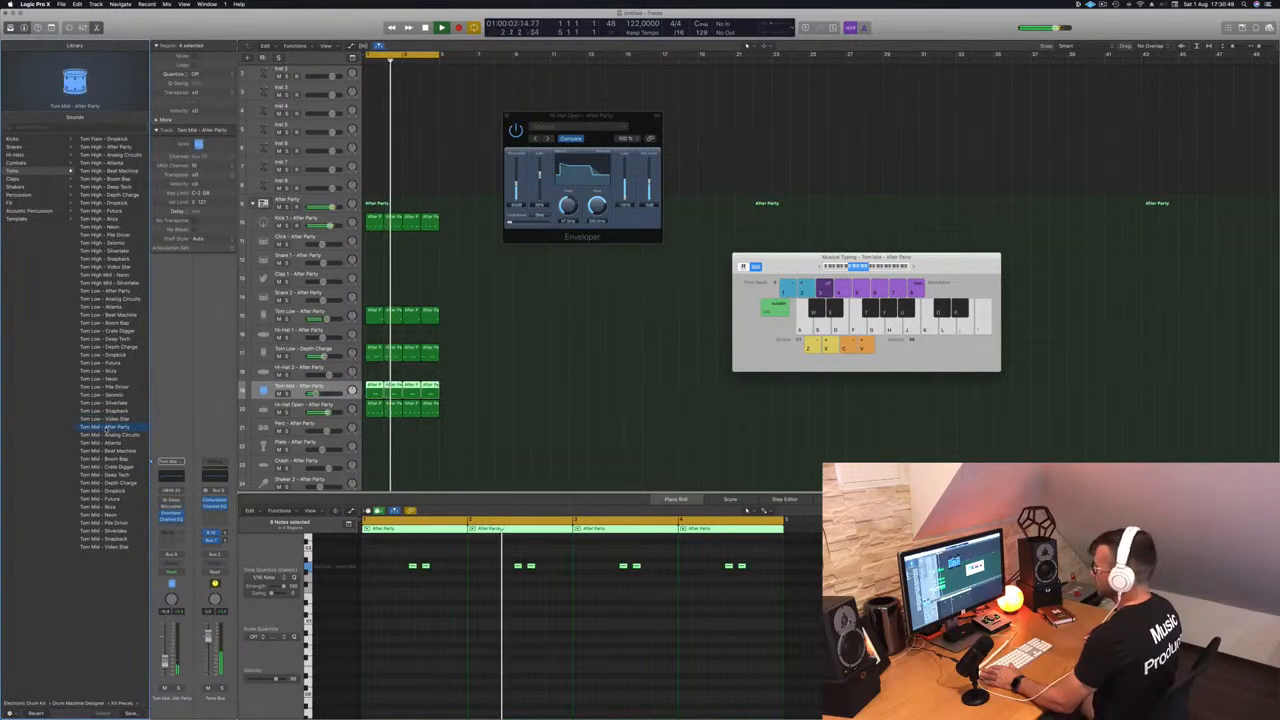
click(110, 435)
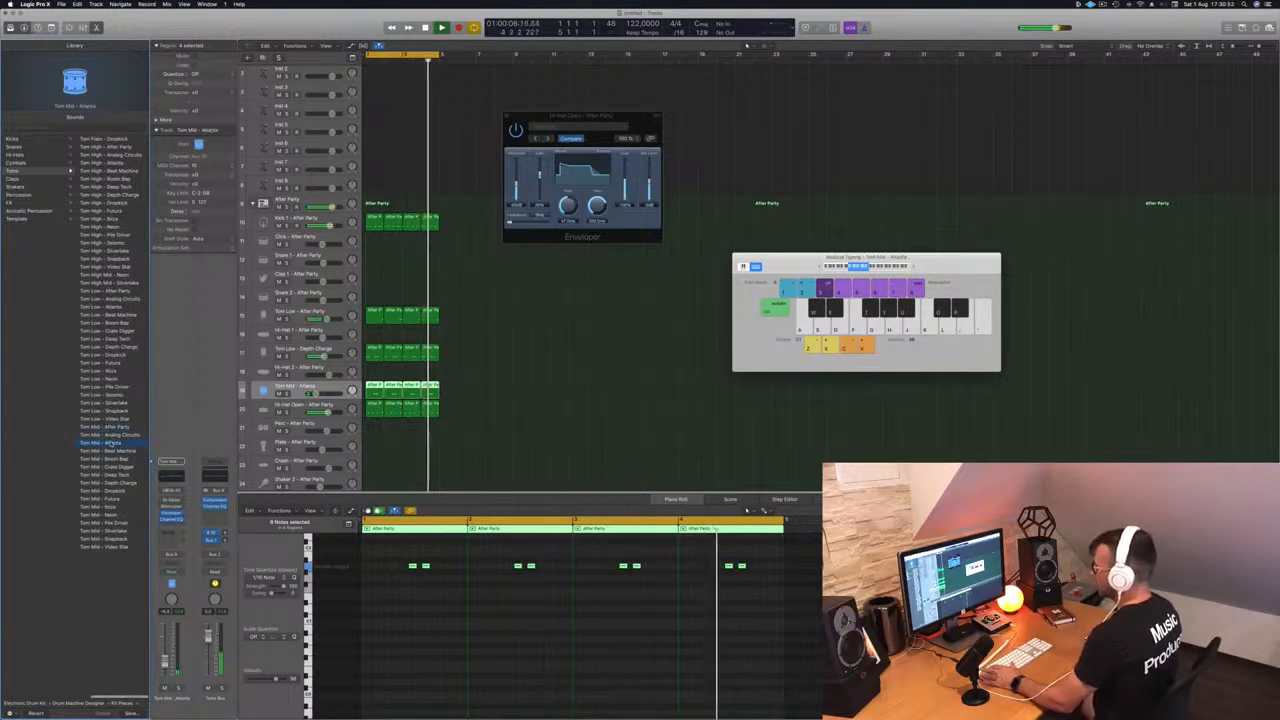
click(110, 451)
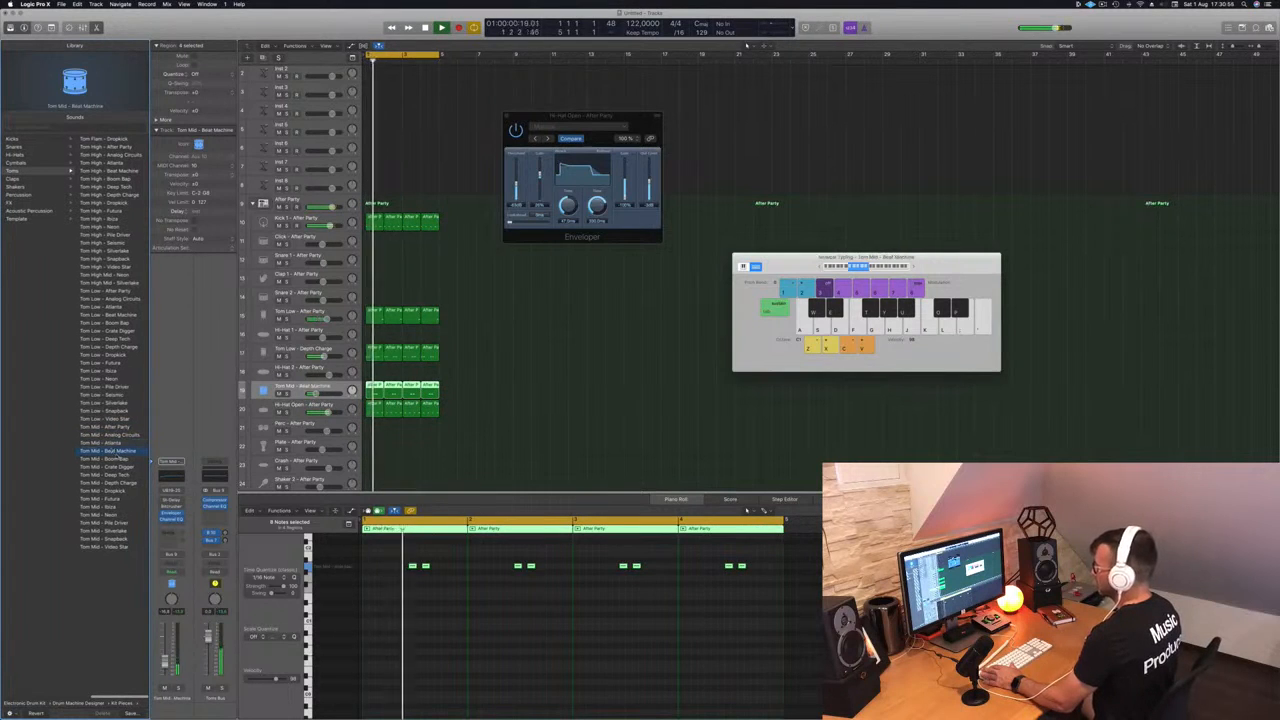
click(110, 459)
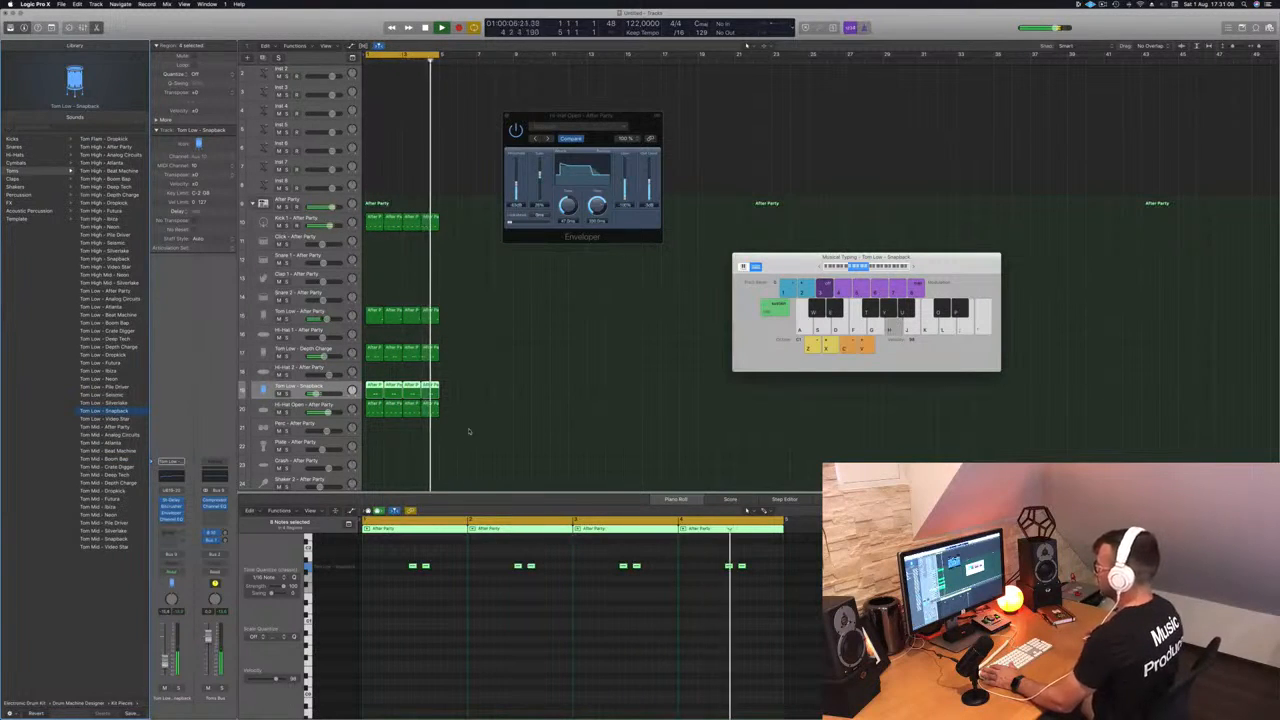
- Go through the Stereo Delay presets on the Tom Low – Snapback track and choose one with 1/4-note left and 1/8-note right delays
scroll(490, 400, down, 2)
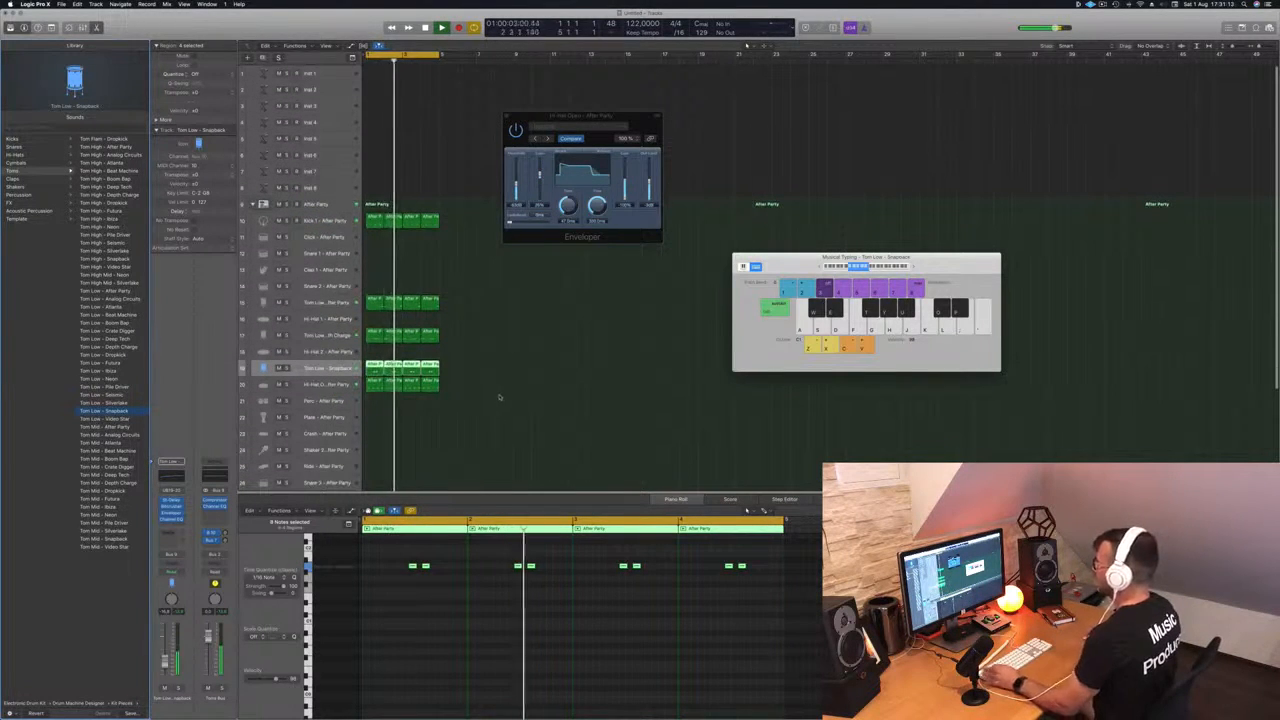
drag(582, 116, 785, 119)
click(327, 368)
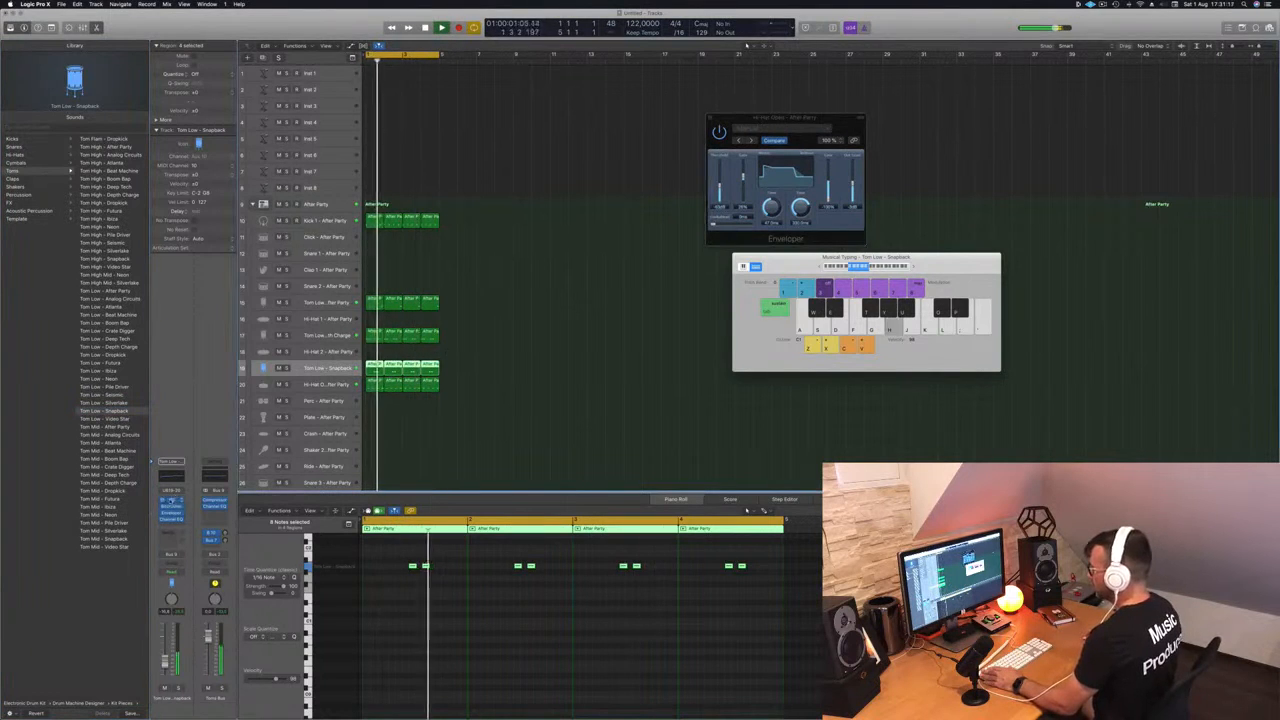
click(171, 503)
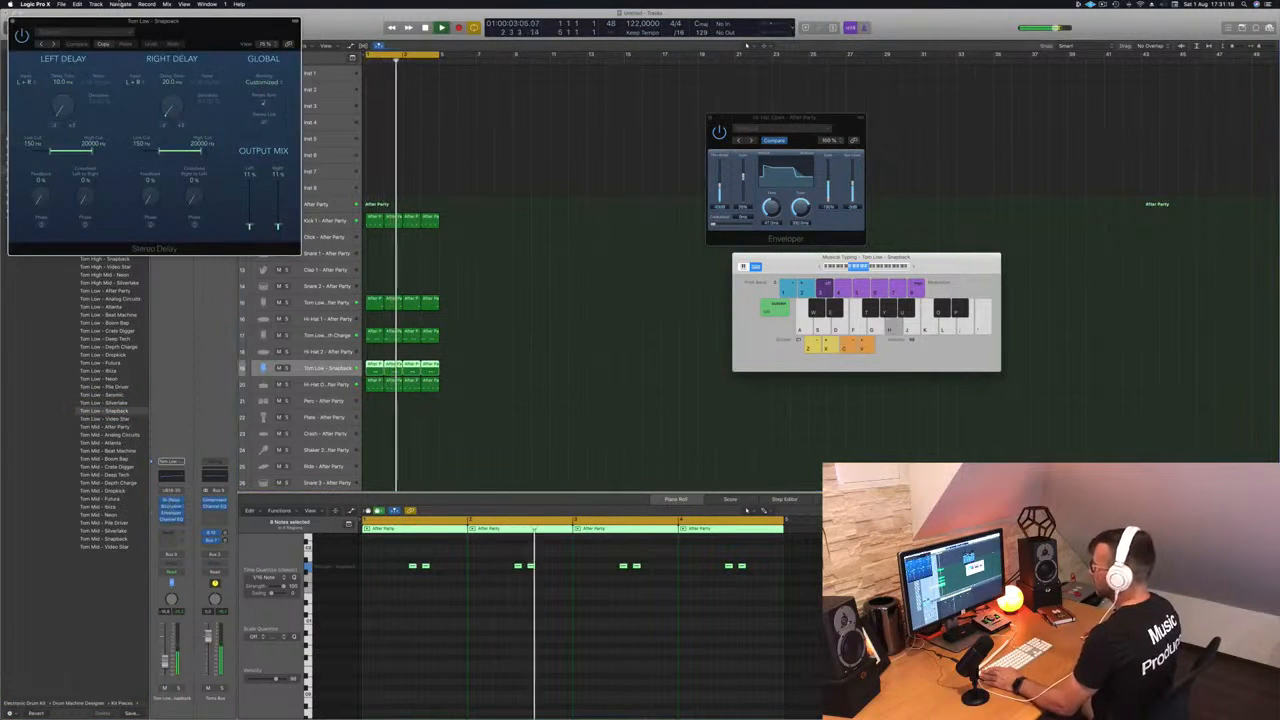
click(42, 44)
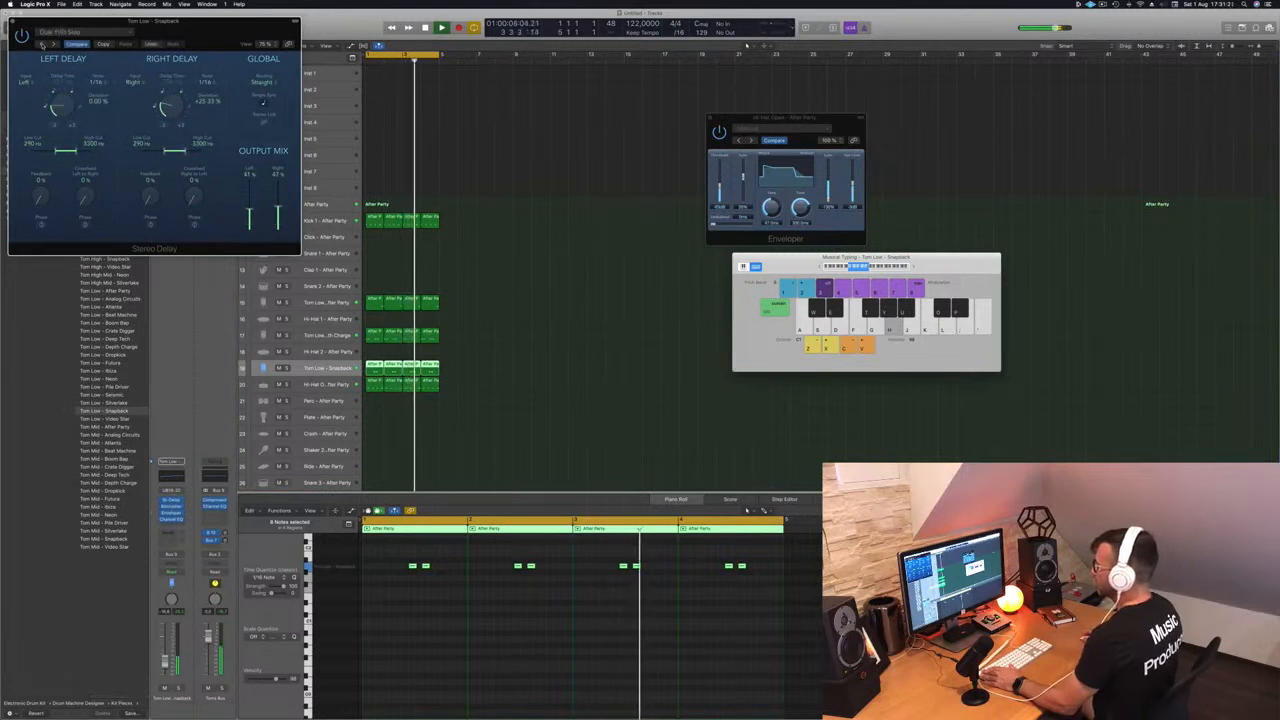
drag(135, 30, 350, 47)
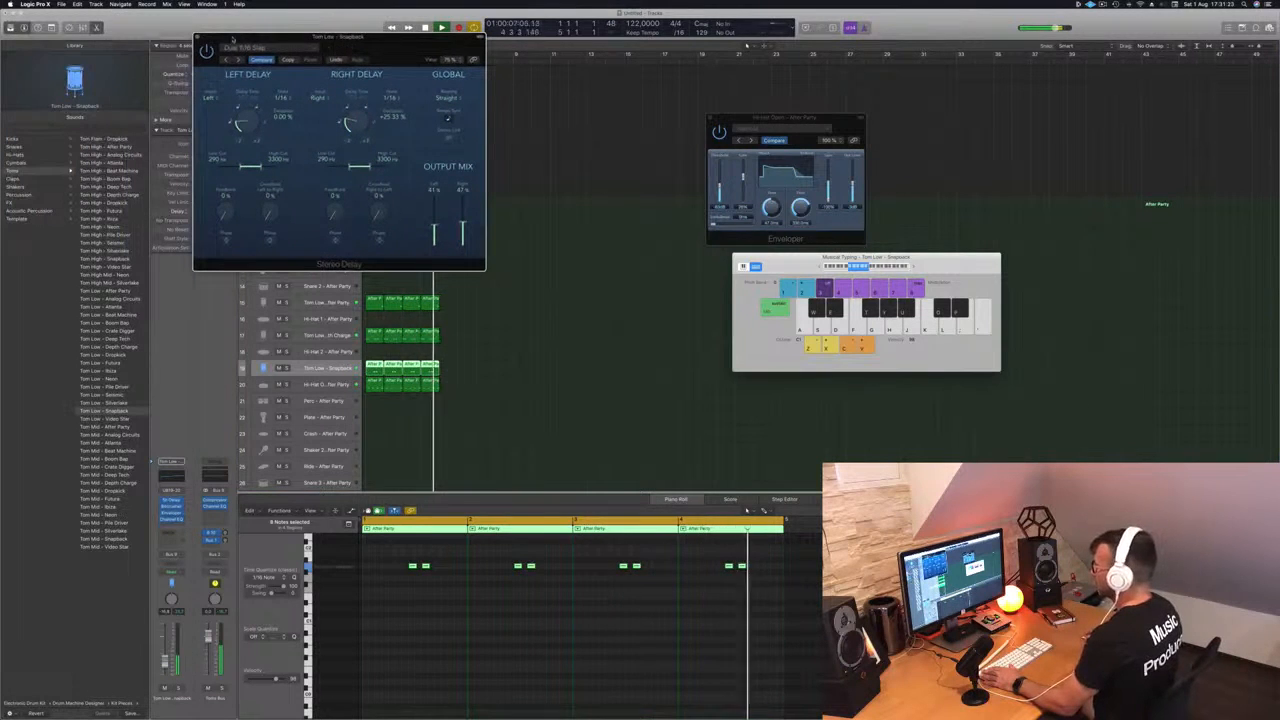
click(225, 59)
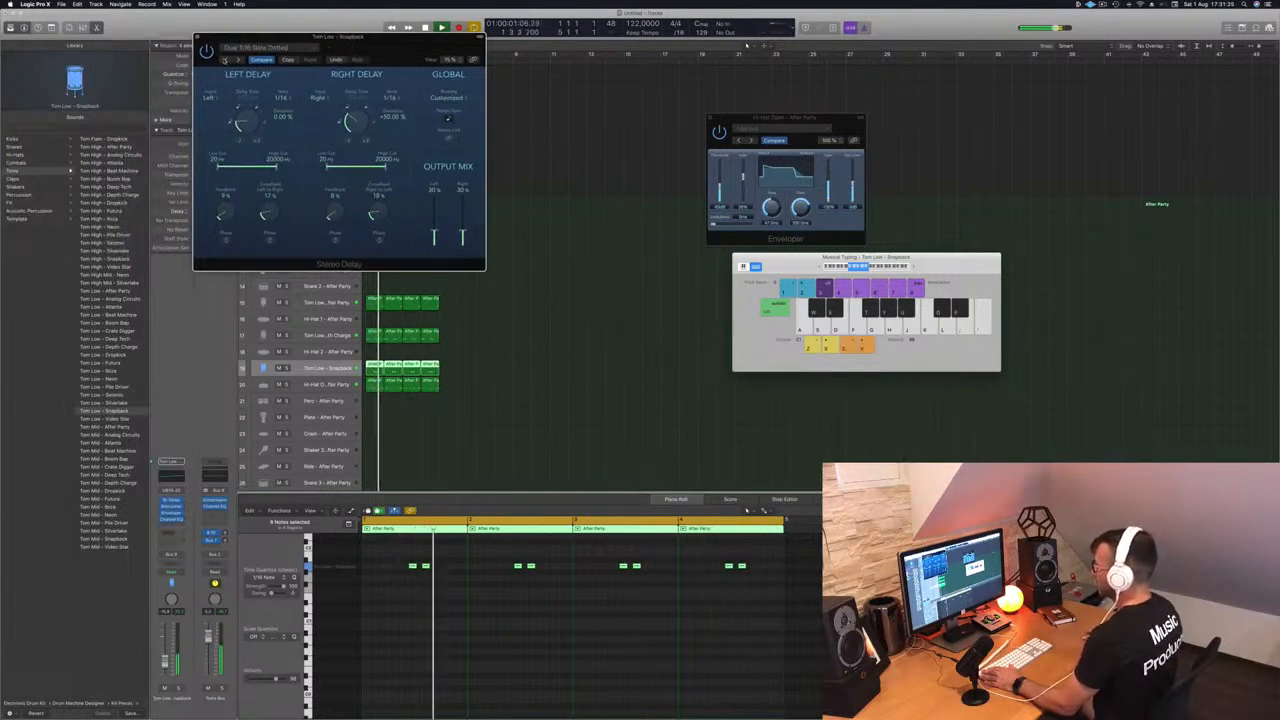
click(225, 59)
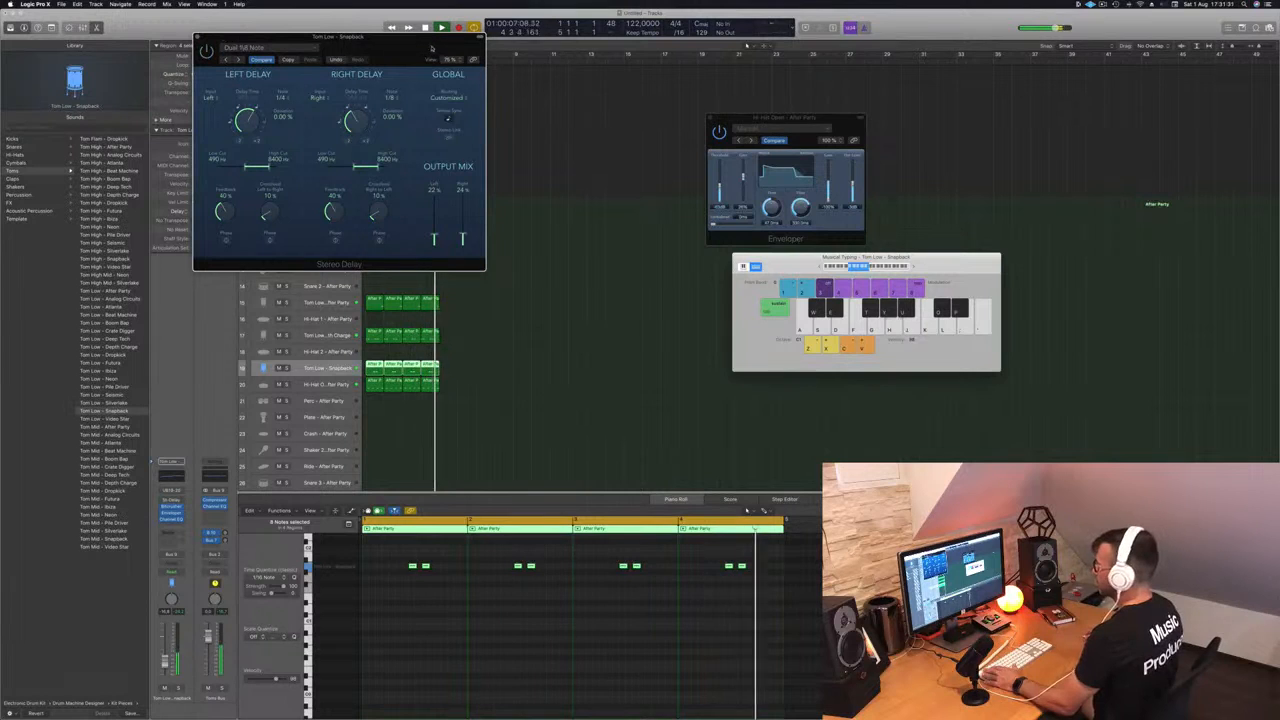
- Reshape the Snapback tom's envelope and release time in its Enveloper plug-in, and close the plug-in window
click(171, 511)
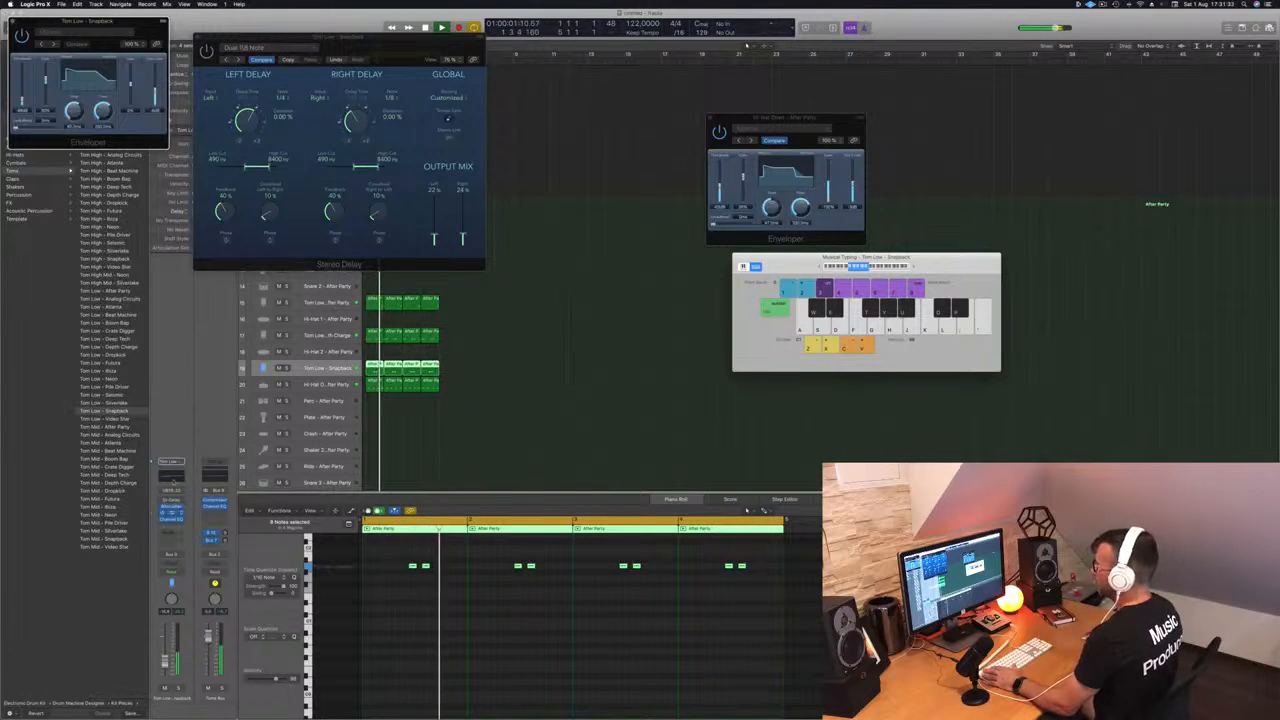
drag(85, 32, 294, 120)
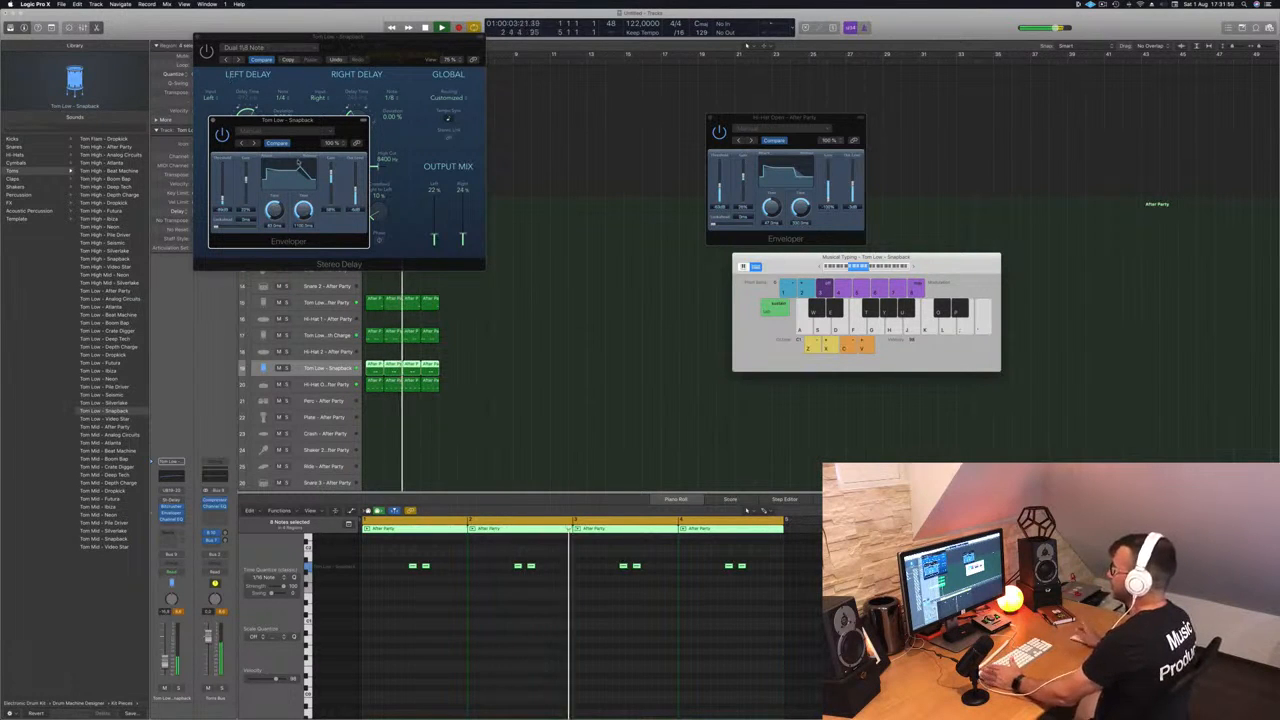
key(h)
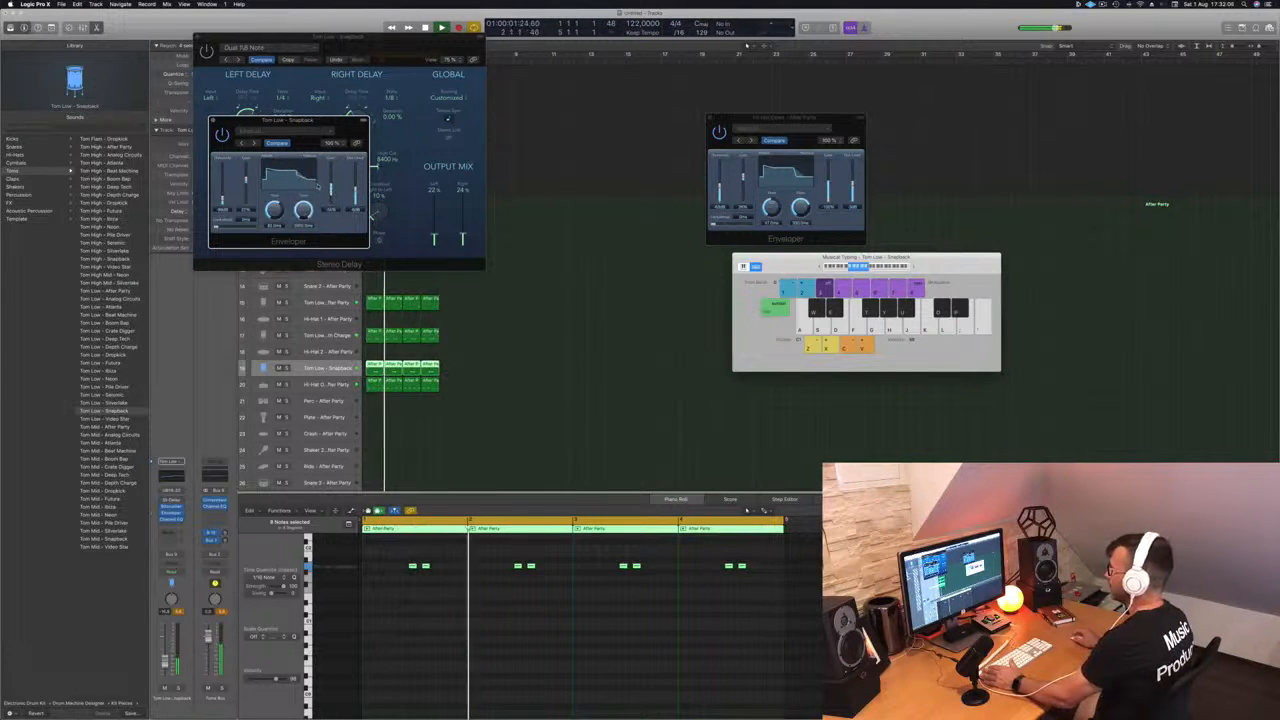
key(h)
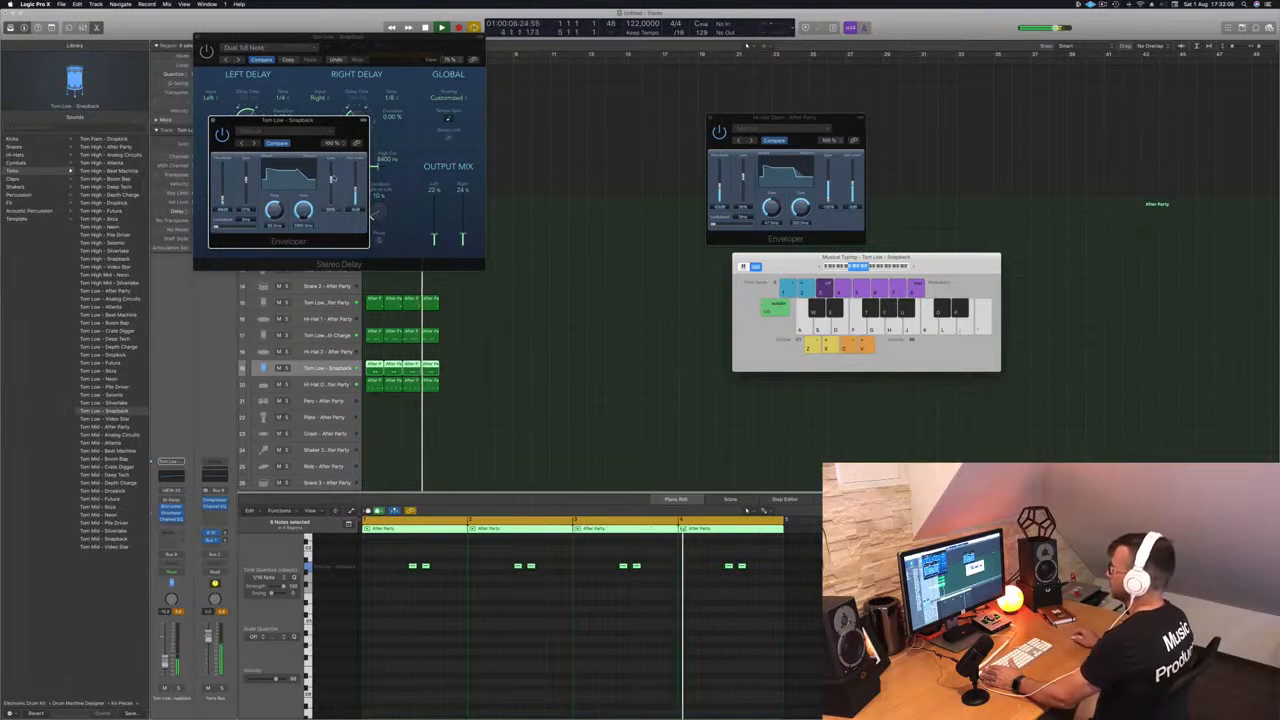
key(super+w)
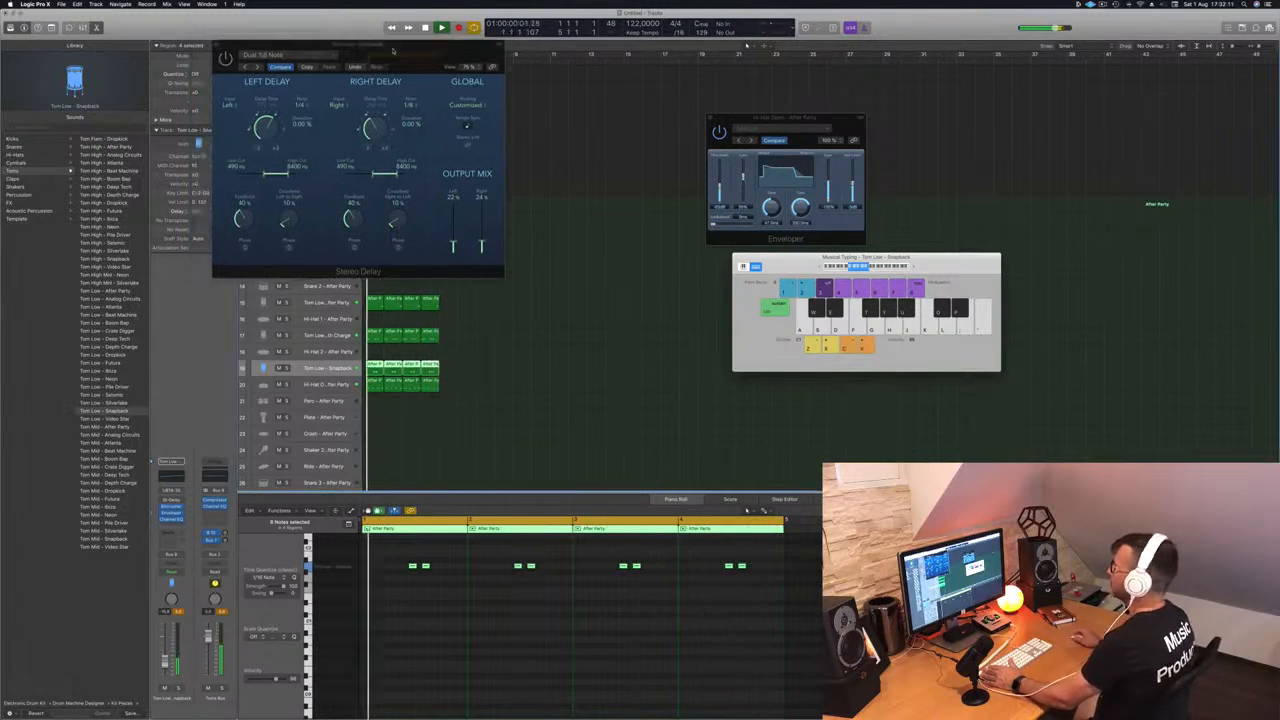
- Close the tom's delay window, copy the first kick region to the Snare 1 track, and transpose its four notes up to the snare pitch
key(super+w)
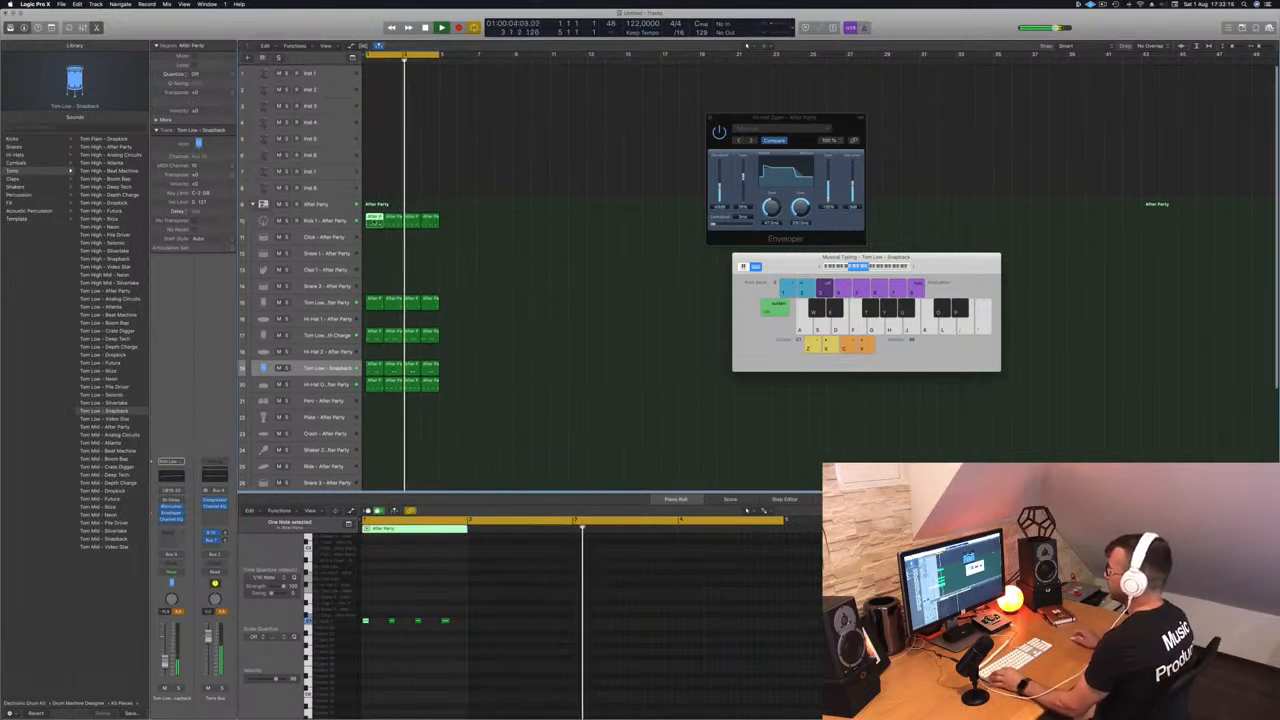
drag(372, 302, 374, 253)
click(360, 643)
key(super+a)
key(alt+shift+Up)
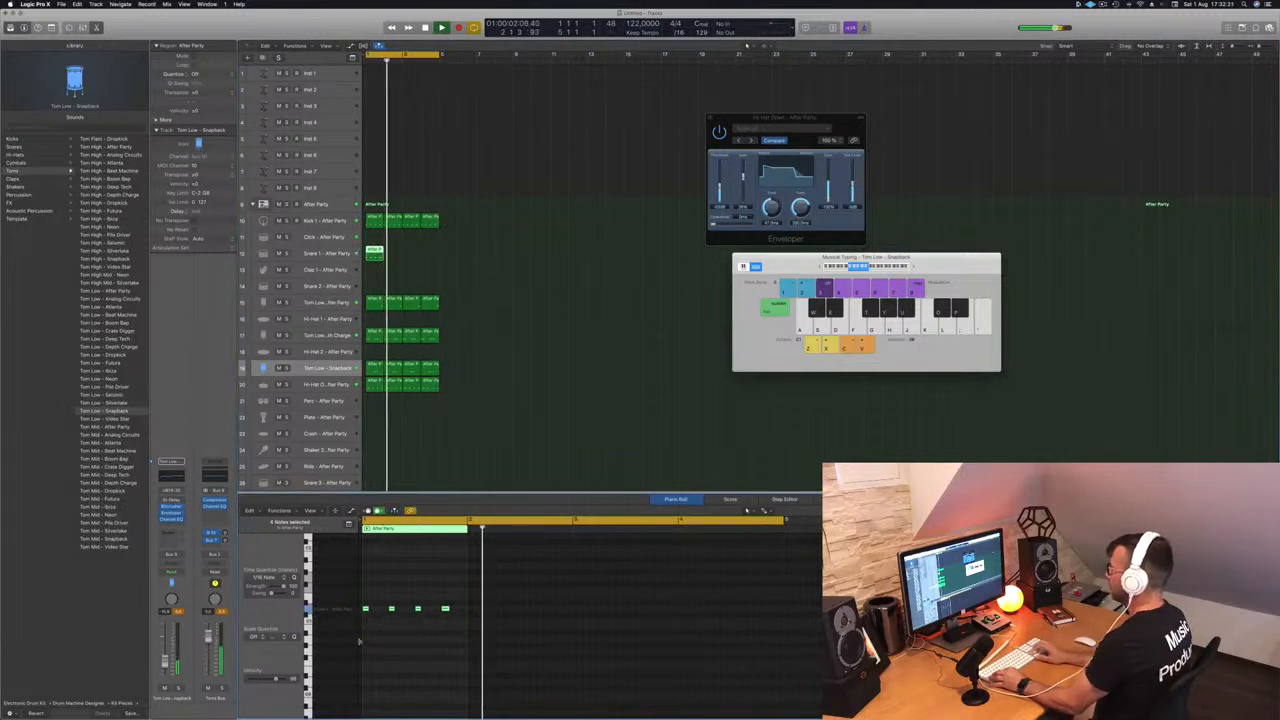
- Delete the notes on beats 1 and 3 in the Snare 1 region and copy the region across all four bars
click(365, 610)
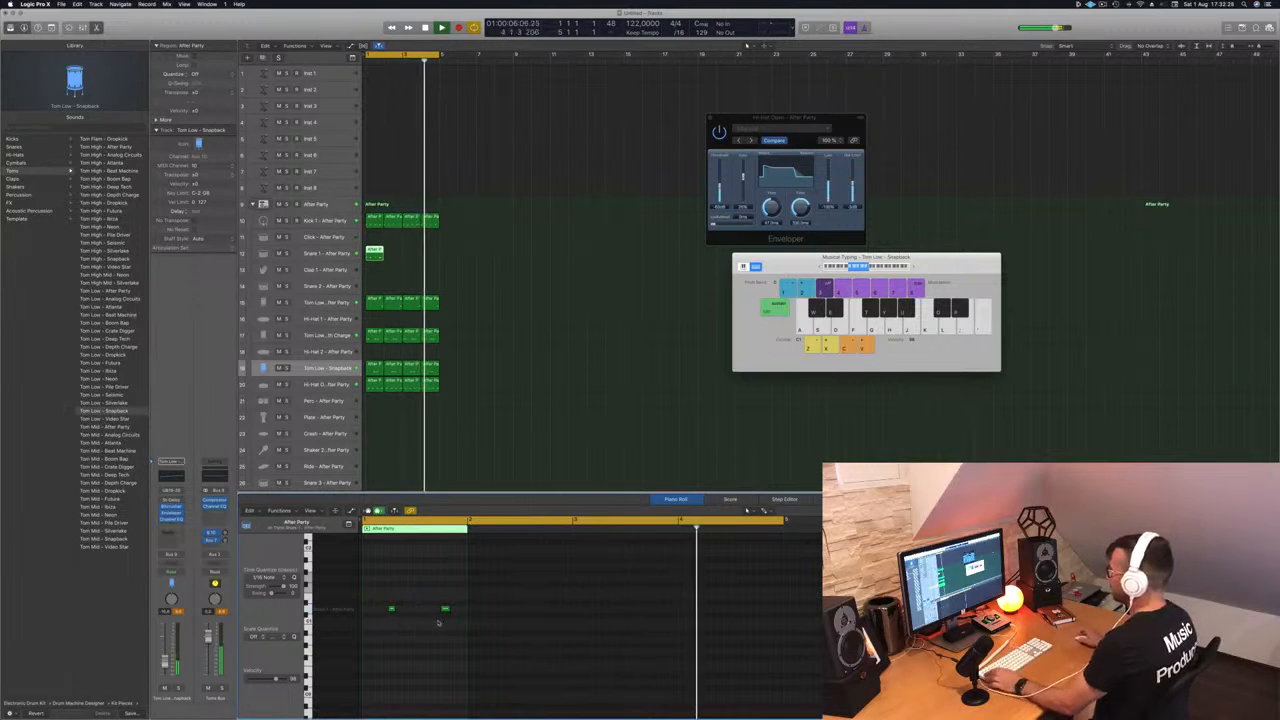
click(384, 254)
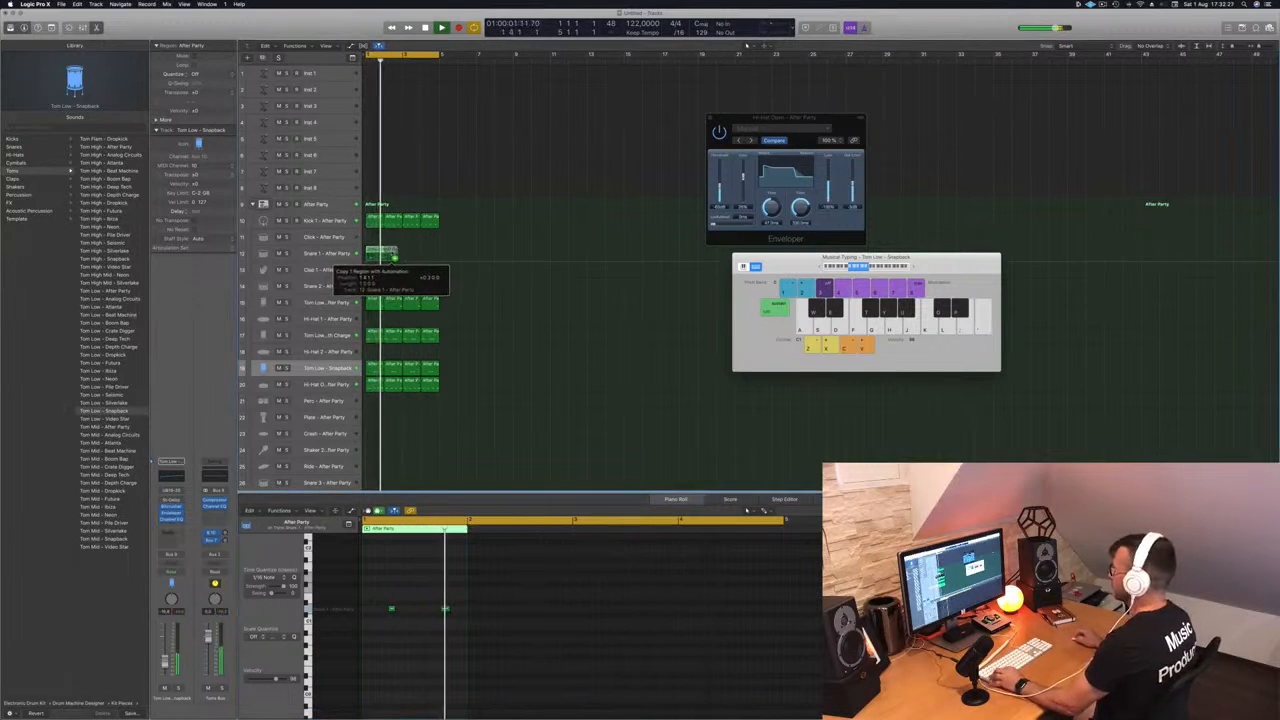
drag(398, 257, 410, 258)
click(397, 276)
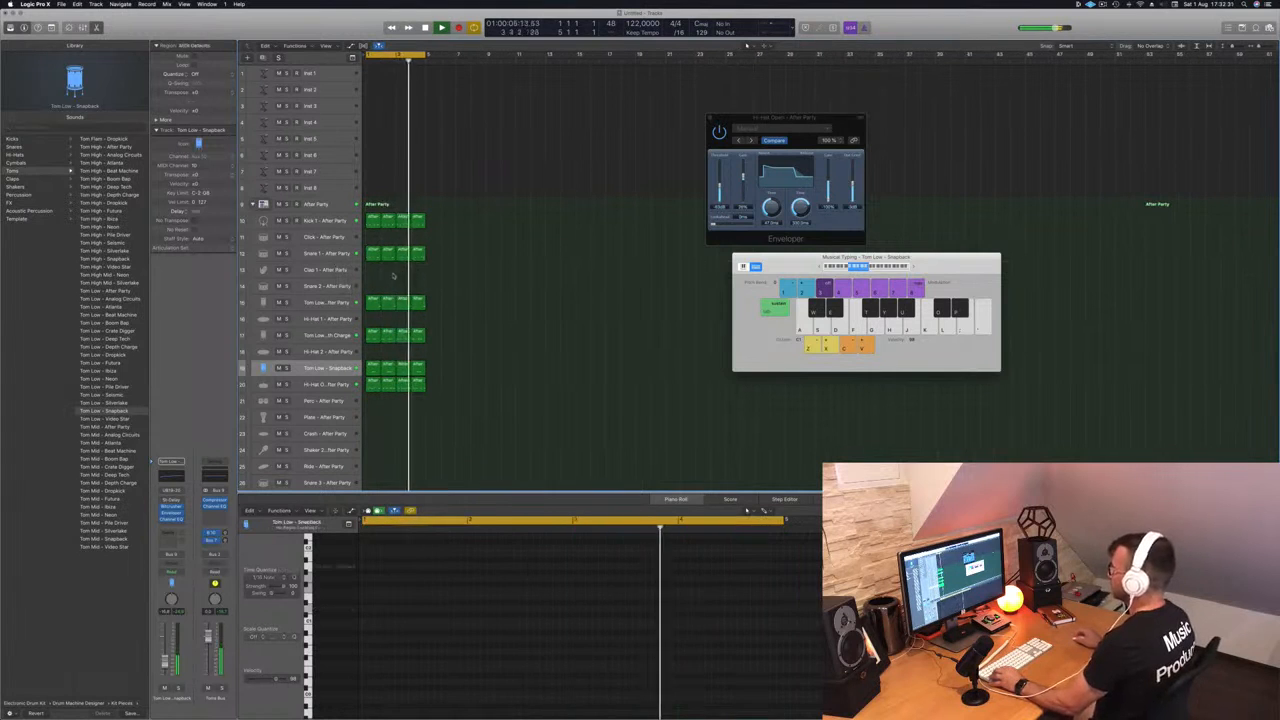
- Copy the first Snare 1 region to the Clap 1 track, reduce it to one clap on beat 1, and repeat it over four bars
click(372, 255)
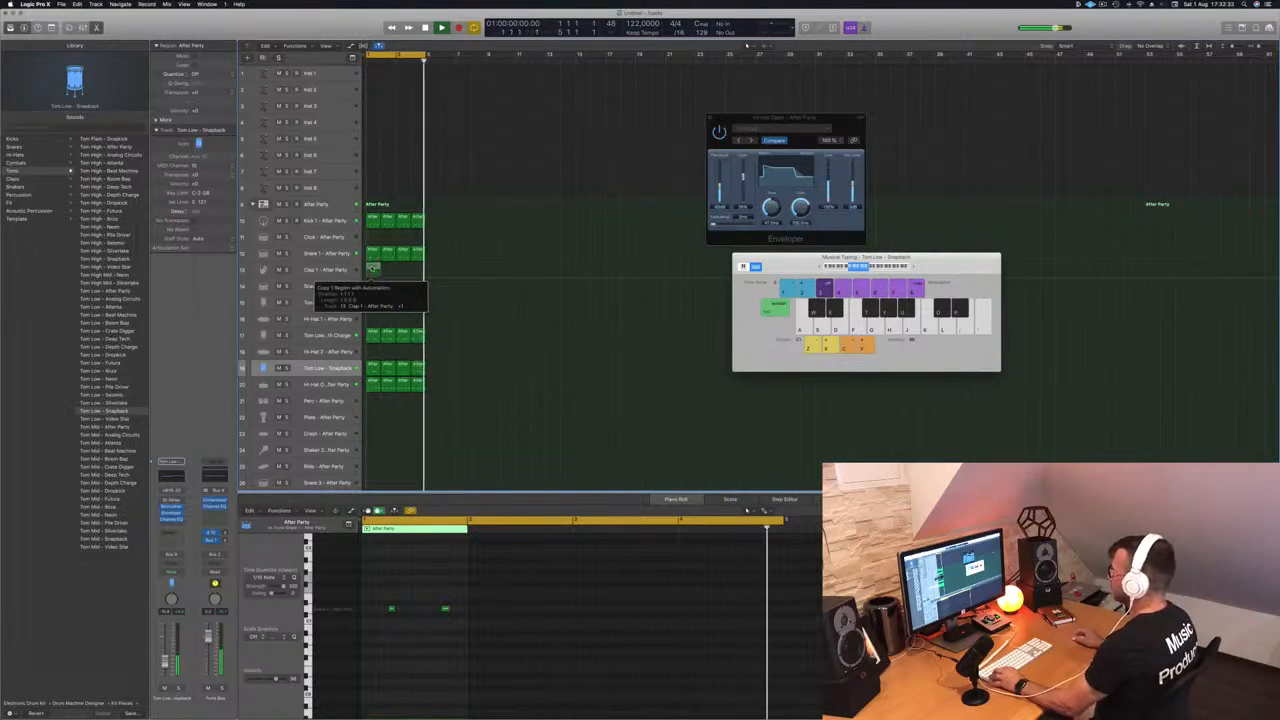
drag(425, 558, 456, 655)
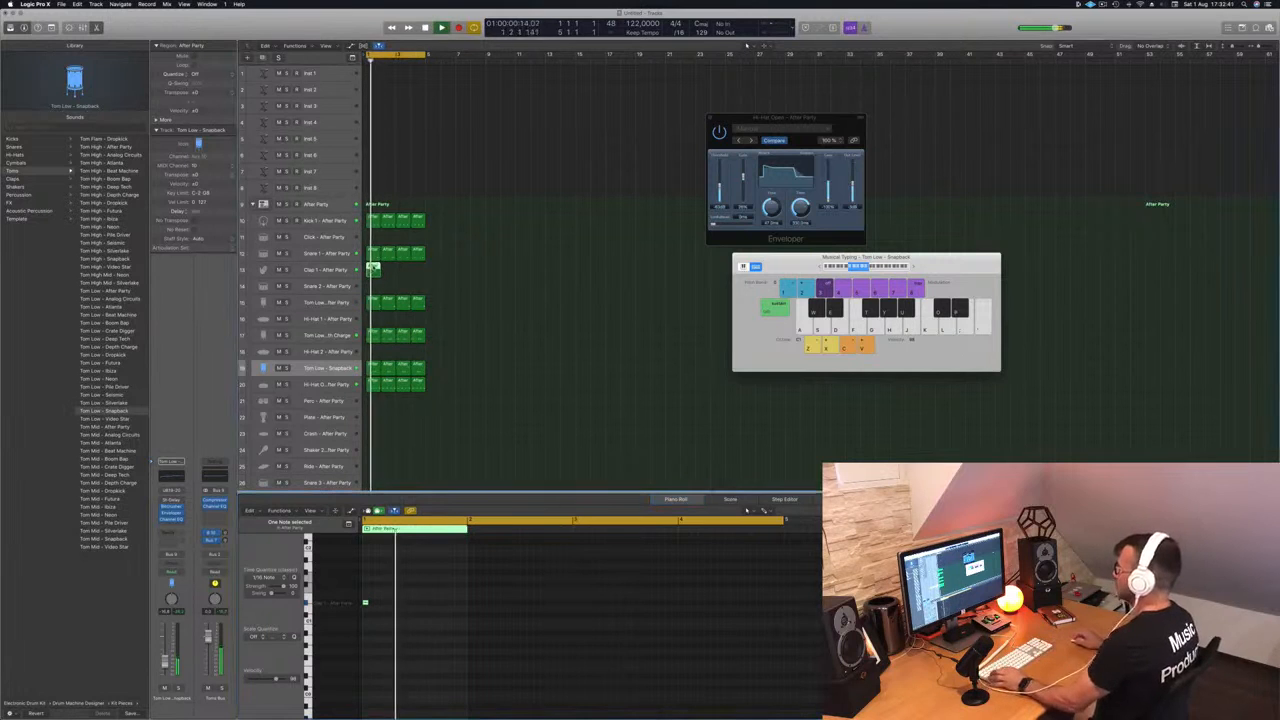
drag(390, 270, 406, 270)
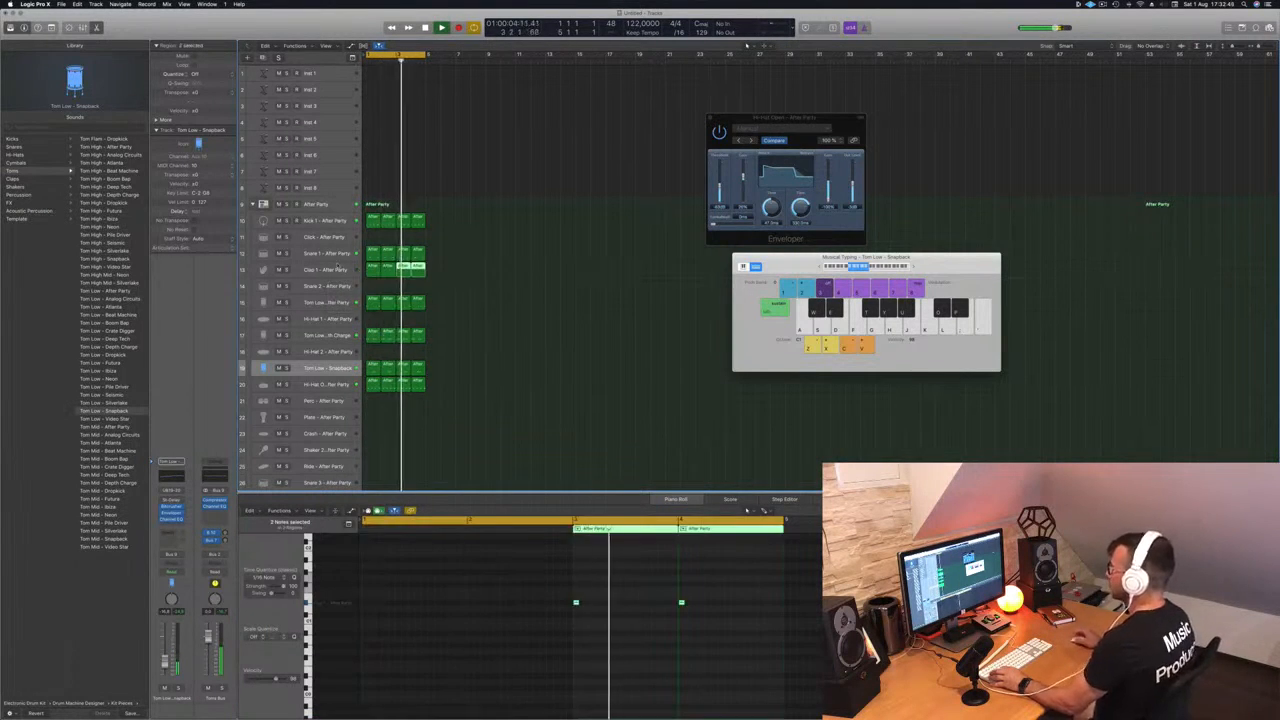
- Apply the Dual Resonating preset to Clap 1's Stereo Delay, lower the left and right feedback, and close the plug-in
click(330, 270)
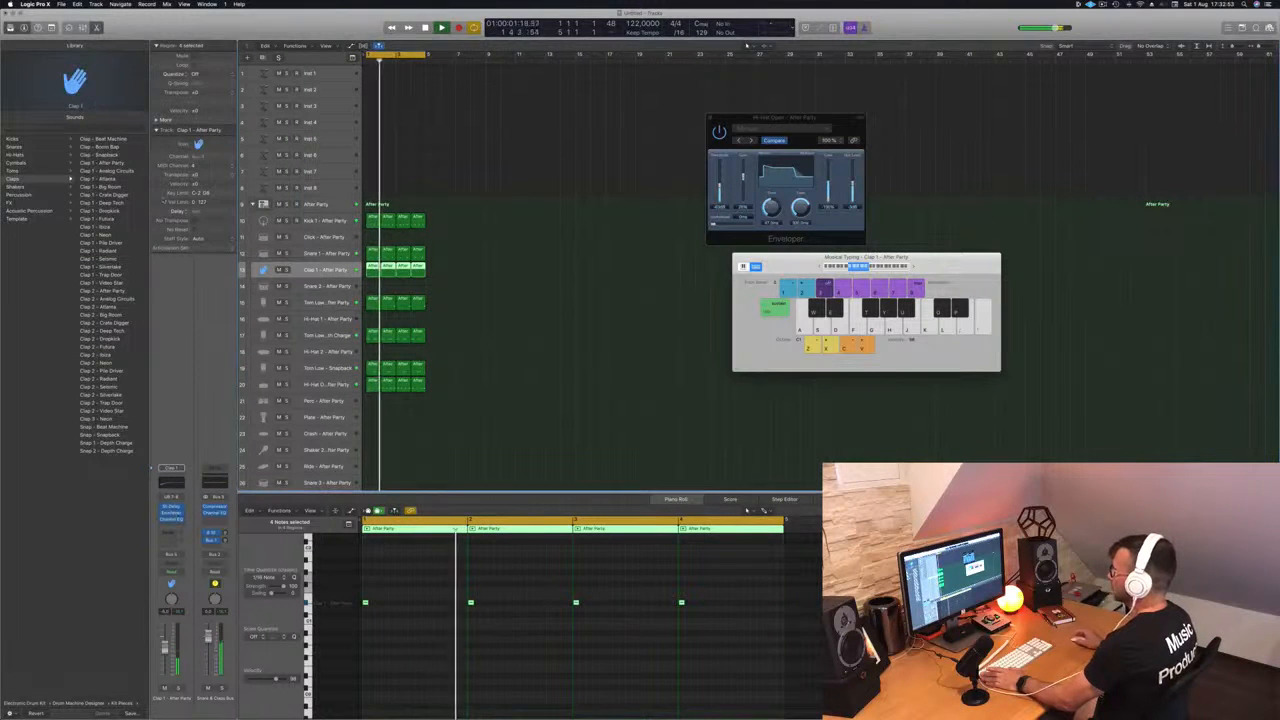
click(172, 506)
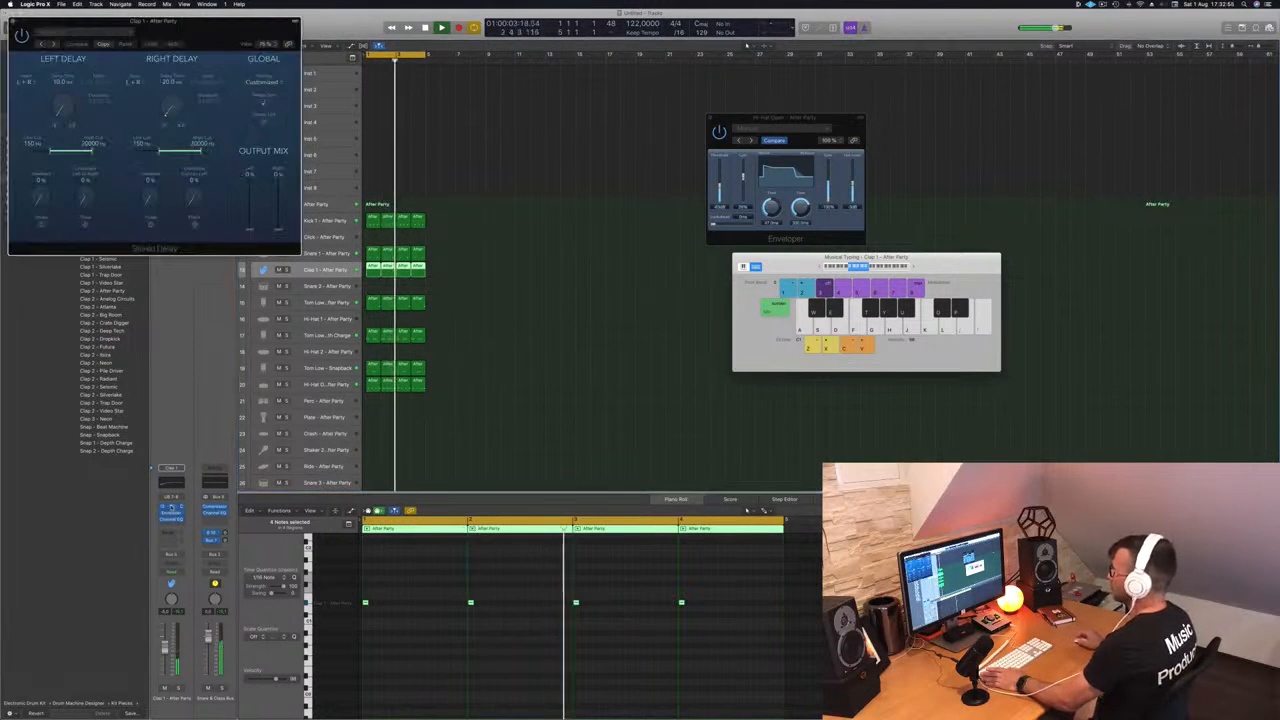
drag(205, 27, 377, 87)
click(215, 104)
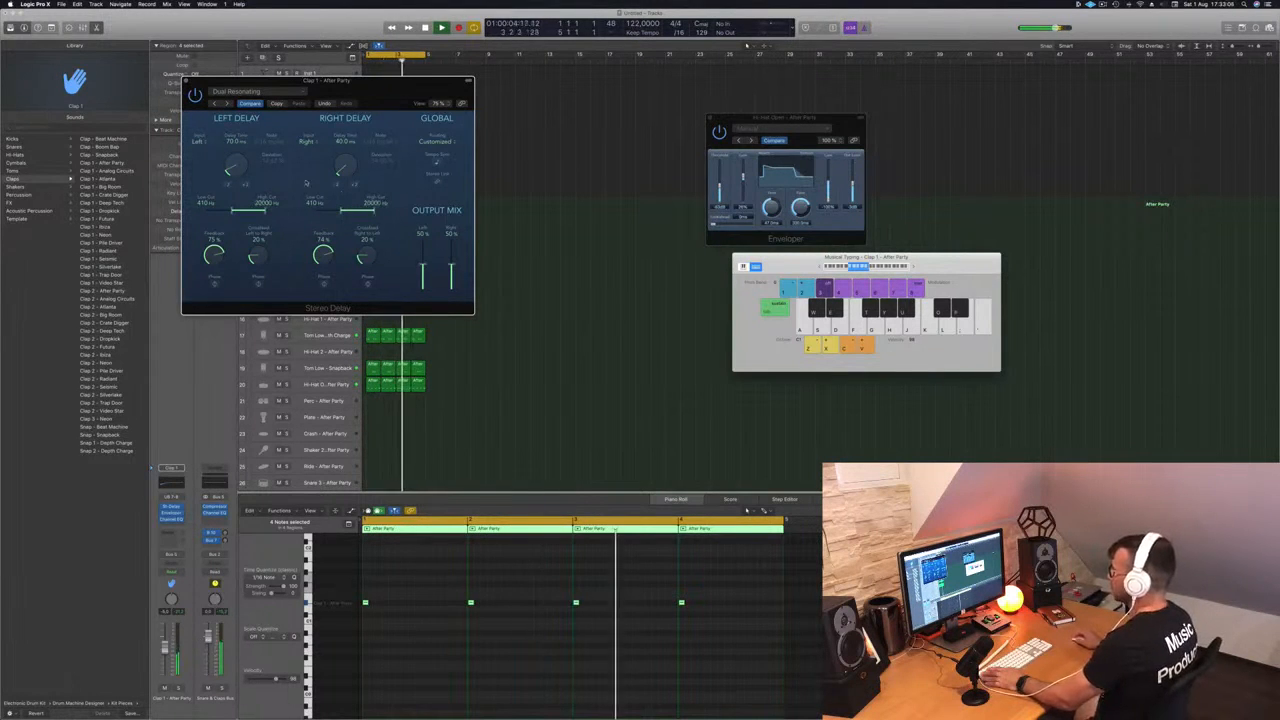
drag(363, 81, 463, 69)
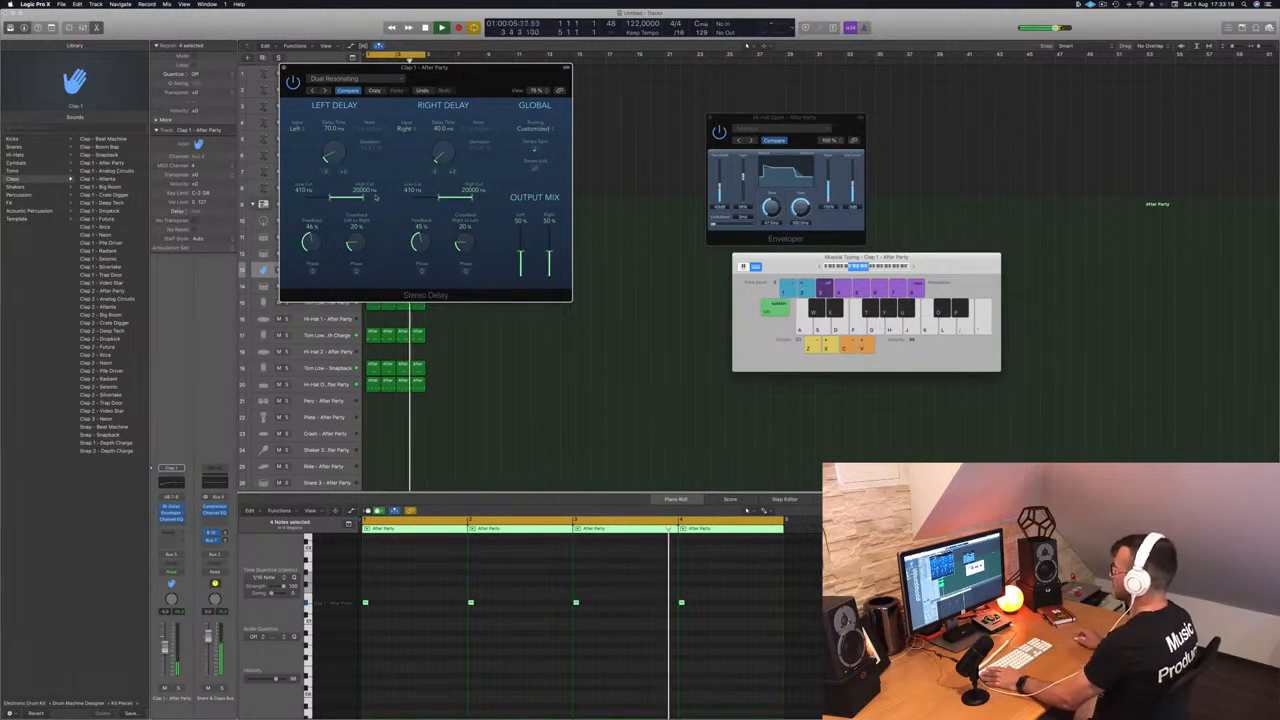
key(super+w)
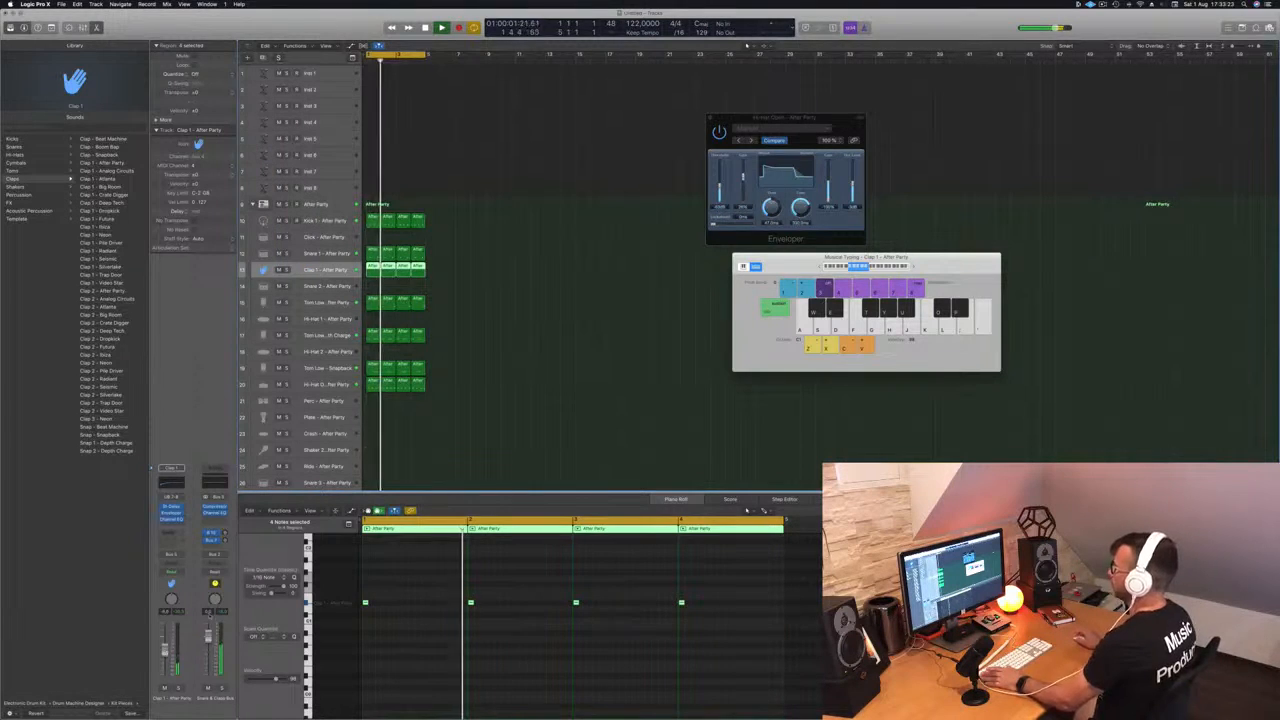
- Repeat all the four-bar drum regions three times to fill 16 bars and extend the cycle range to cover them
click(500, 274)
key(super+a)
key(super+r)
key(super+r)
key(super+r)
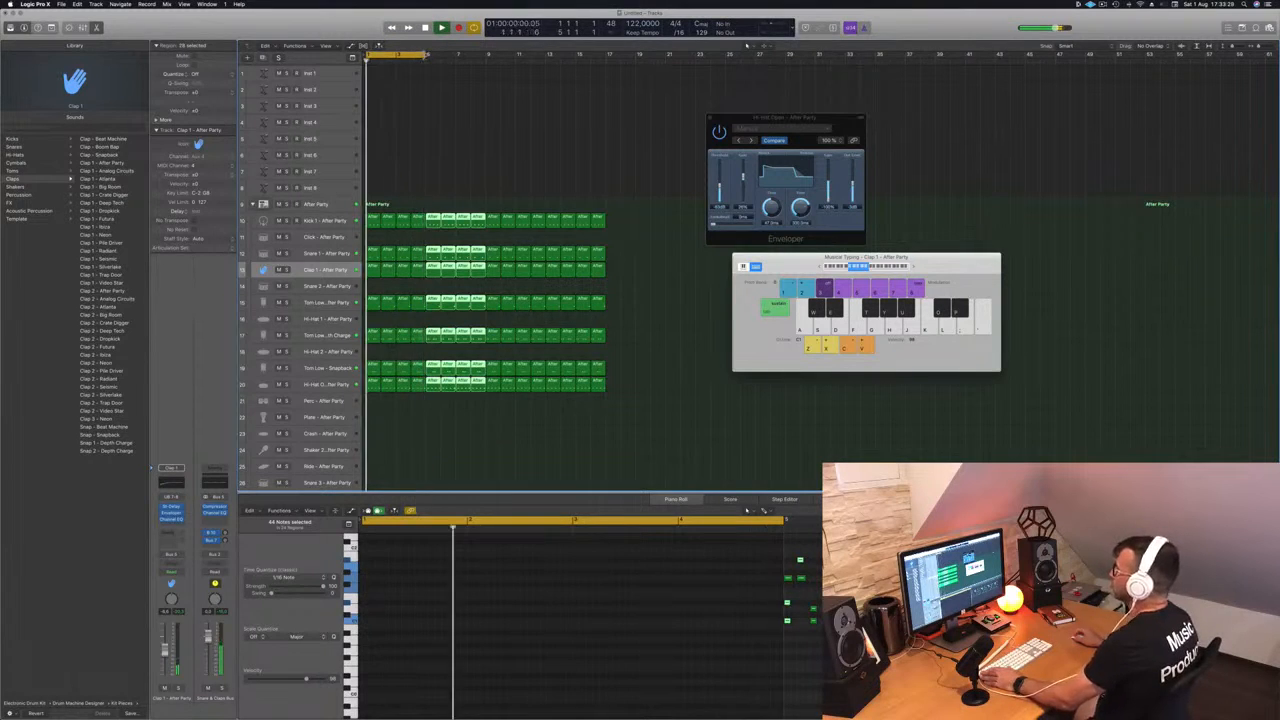
drag(428, 57, 608, 73)
- Open Alchemy on the Inst 1 track, filter its presets to the Bass category, and load Analog Dark Lead
click(332, 76)
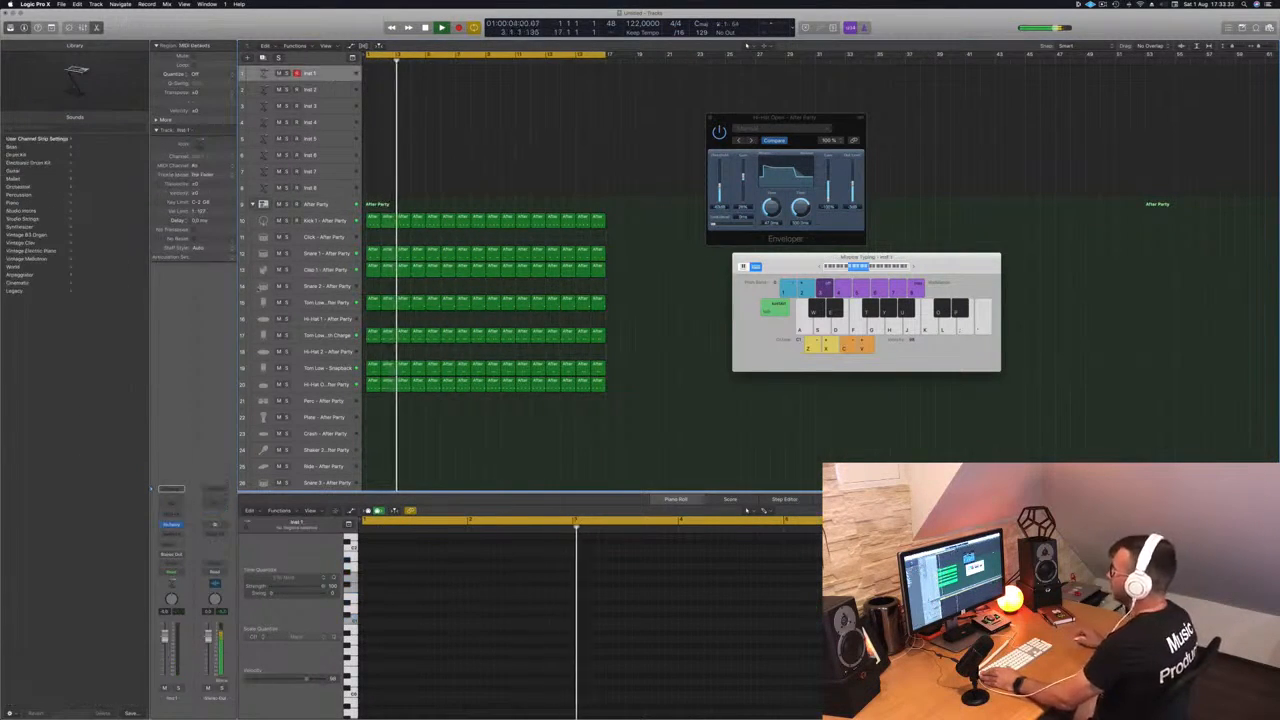
click(172, 524)
drag(428, 22, 993, 211)
drag(868, 218, 745, 218)
key(super+k)
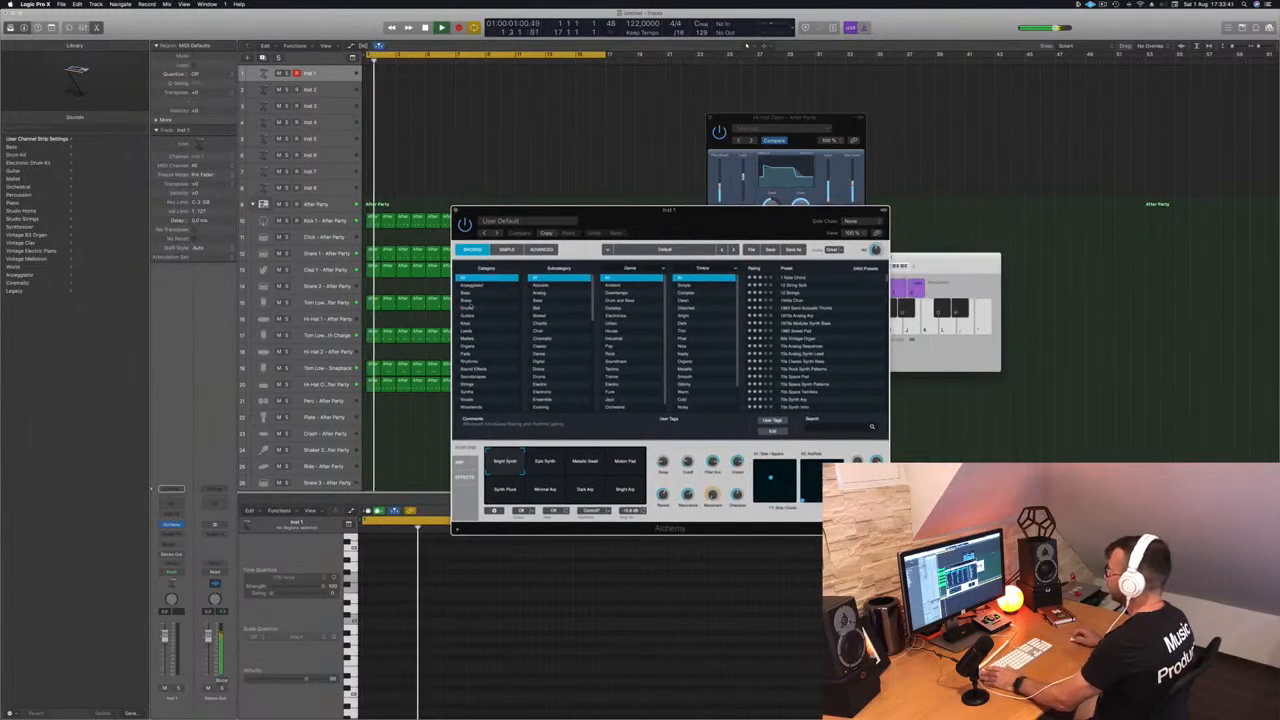
click(470, 292)
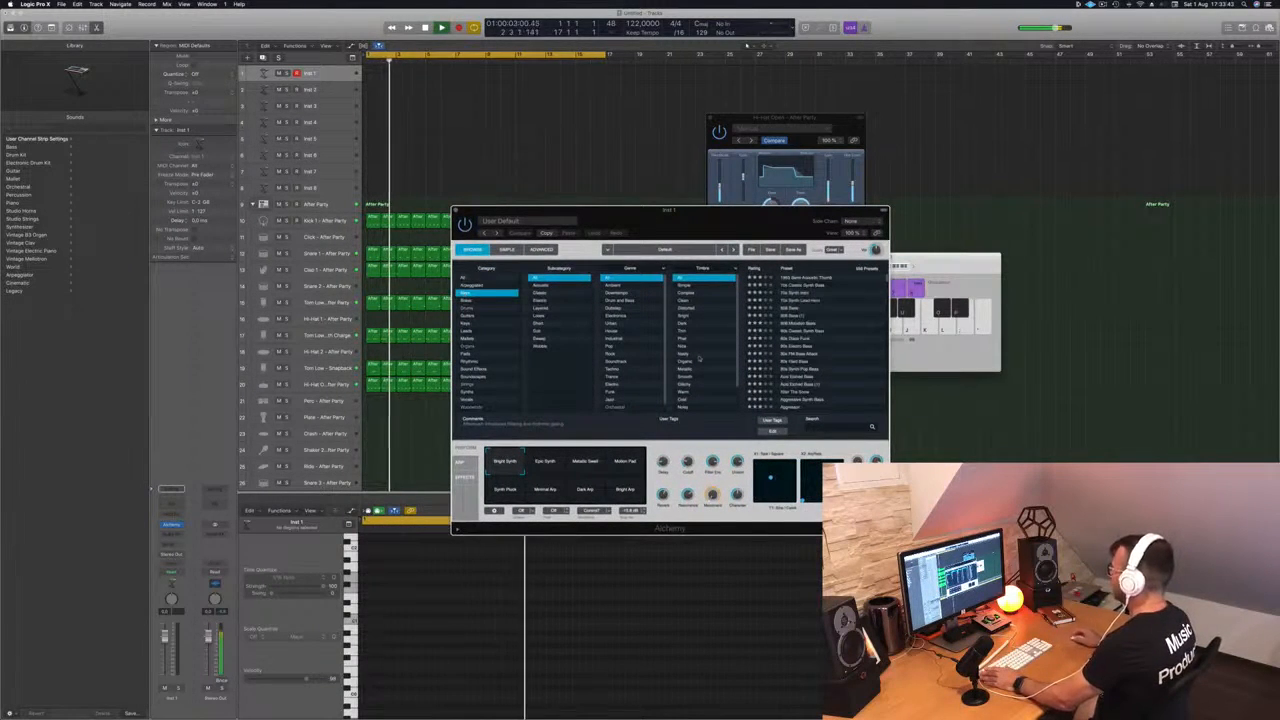
scroll(800, 340, down, 5)
click(800, 342)
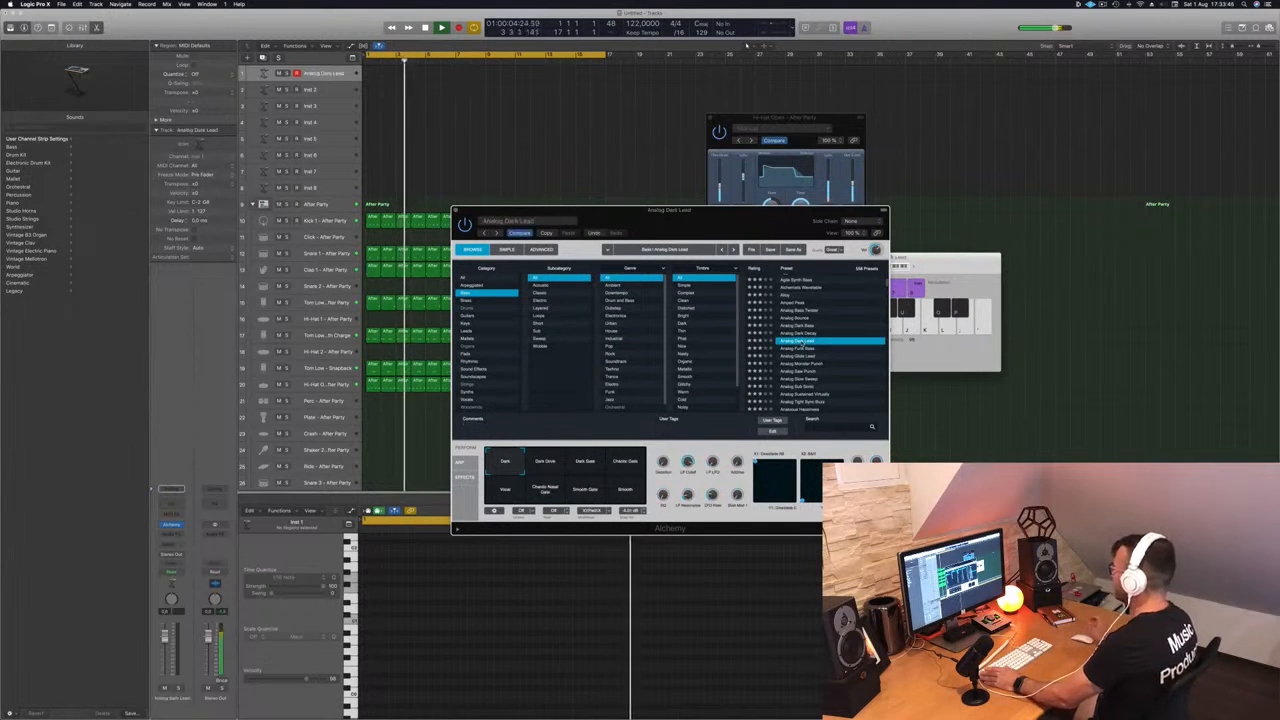
- Play Analog Dark Lead with Musical Typing and audition its Dark Drive, Dark Gate, Chaotic Gate and Noise variations
drag(950, 269, 1016, 227)
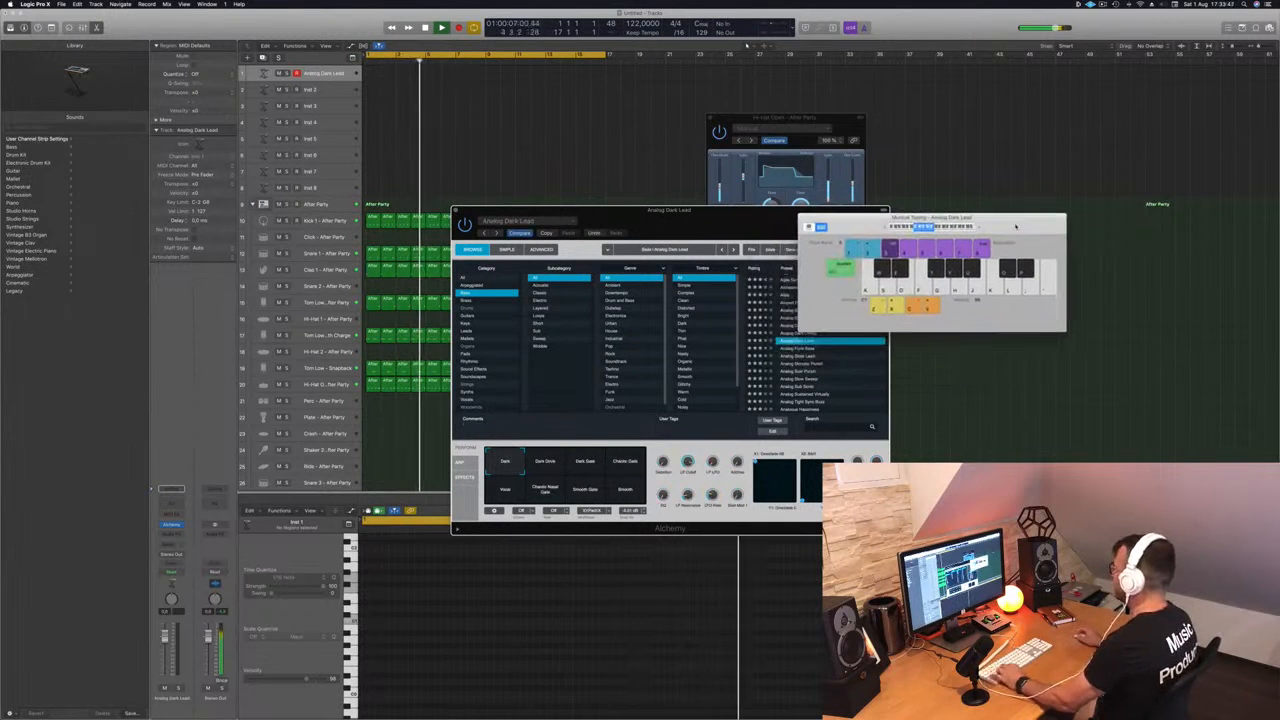
key(a)
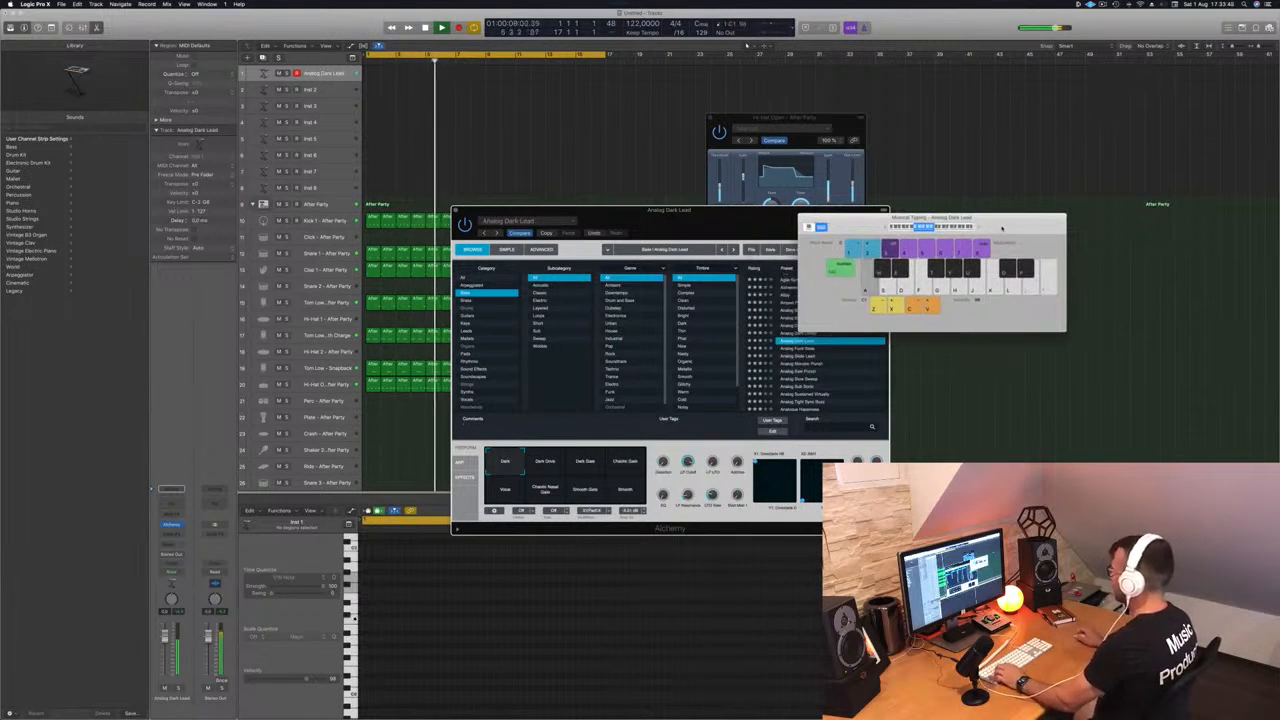
key(f)
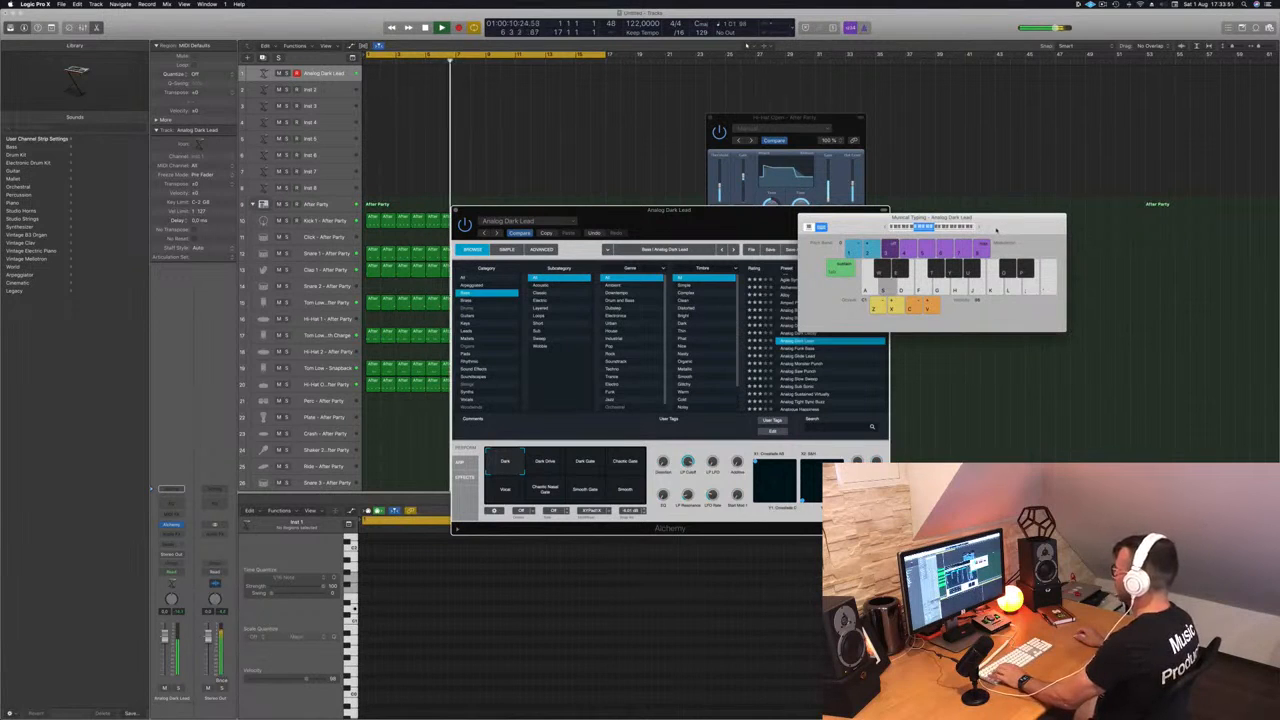
click(548, 464)
click(586, 463)
click(623, 464)
click(505, 489)
- Audition the Analog Funk Bass, Analog Glide Lead and Analog Monster Punch bass presets in Alchemy
click(792, 348)
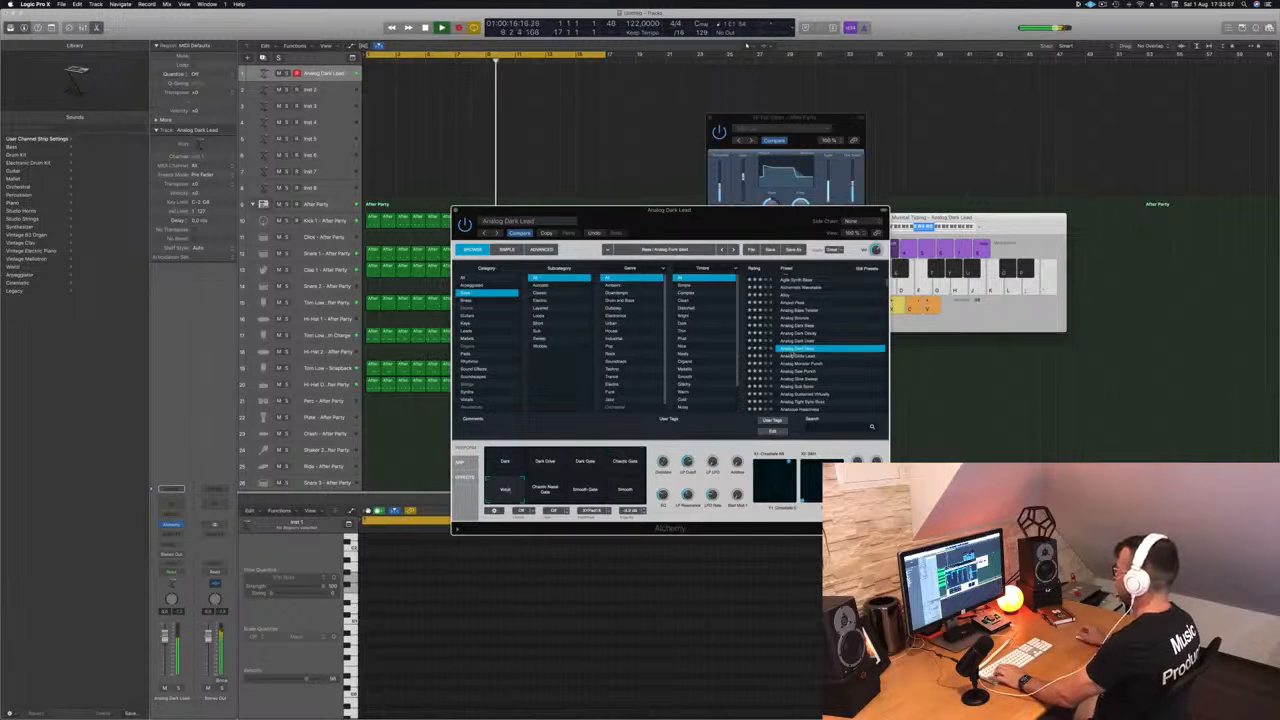
click(792, 356)
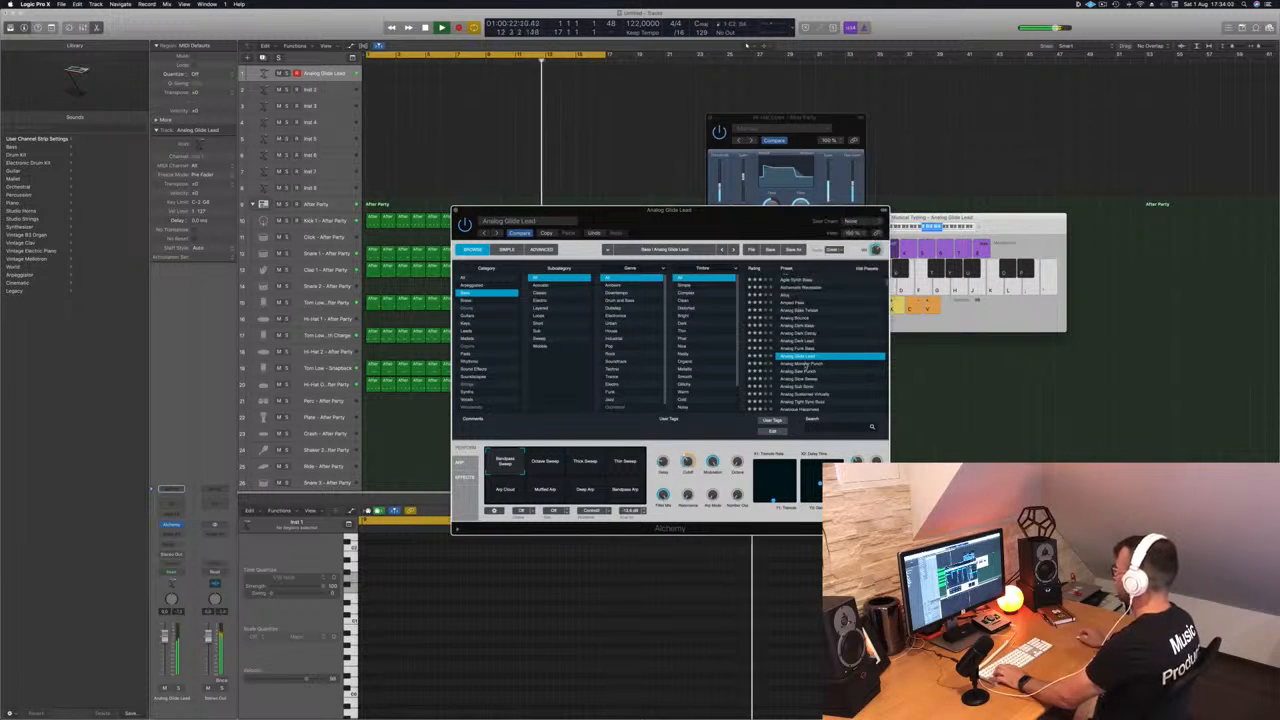
click(805, 364)
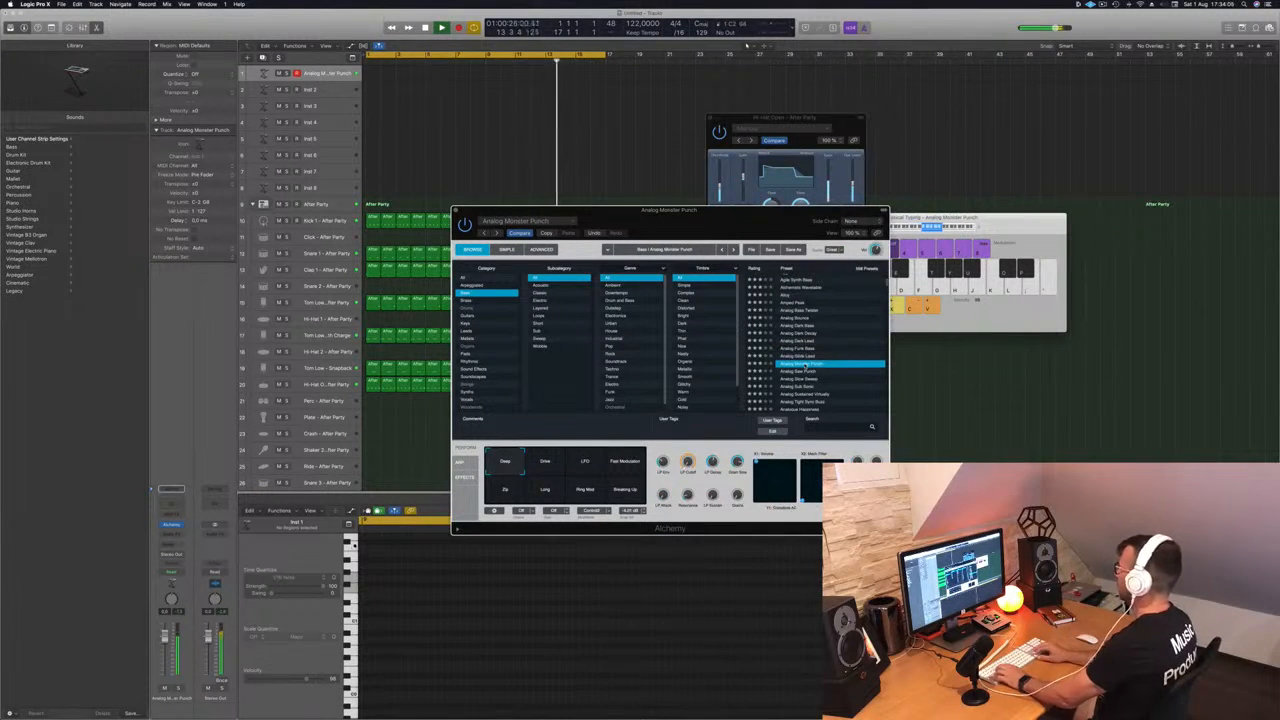
- Compare Analog Monster Punch's variations, including Drive, Deep, Fast Modulation, Breaking Up, Ring Mod and Long, while playing notes in different octaves
click(550, 462)
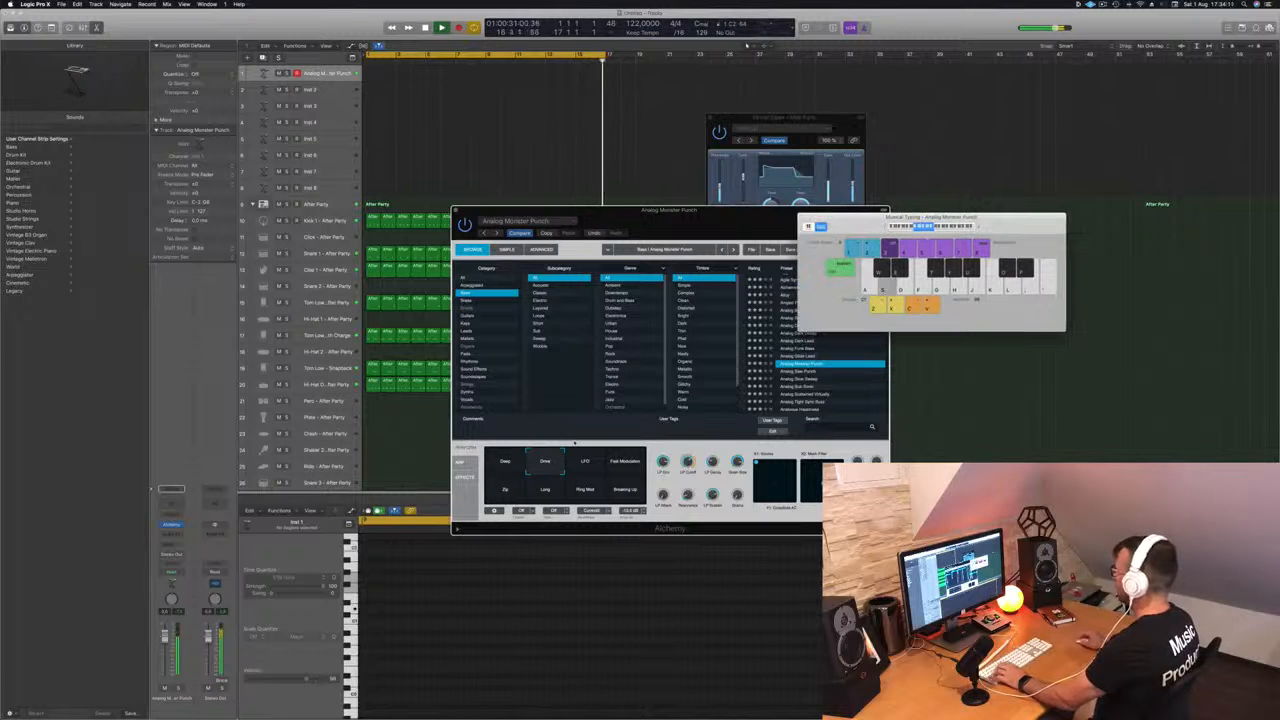
click(506, 462)
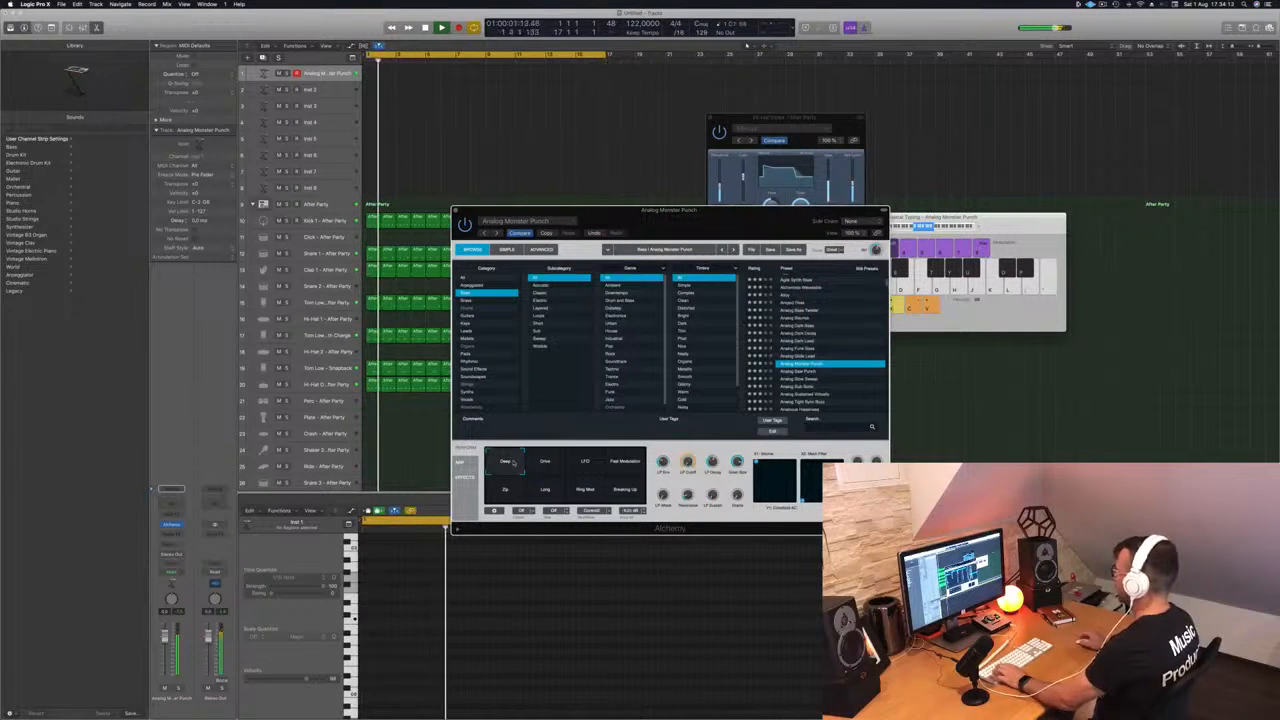
key(super+k)
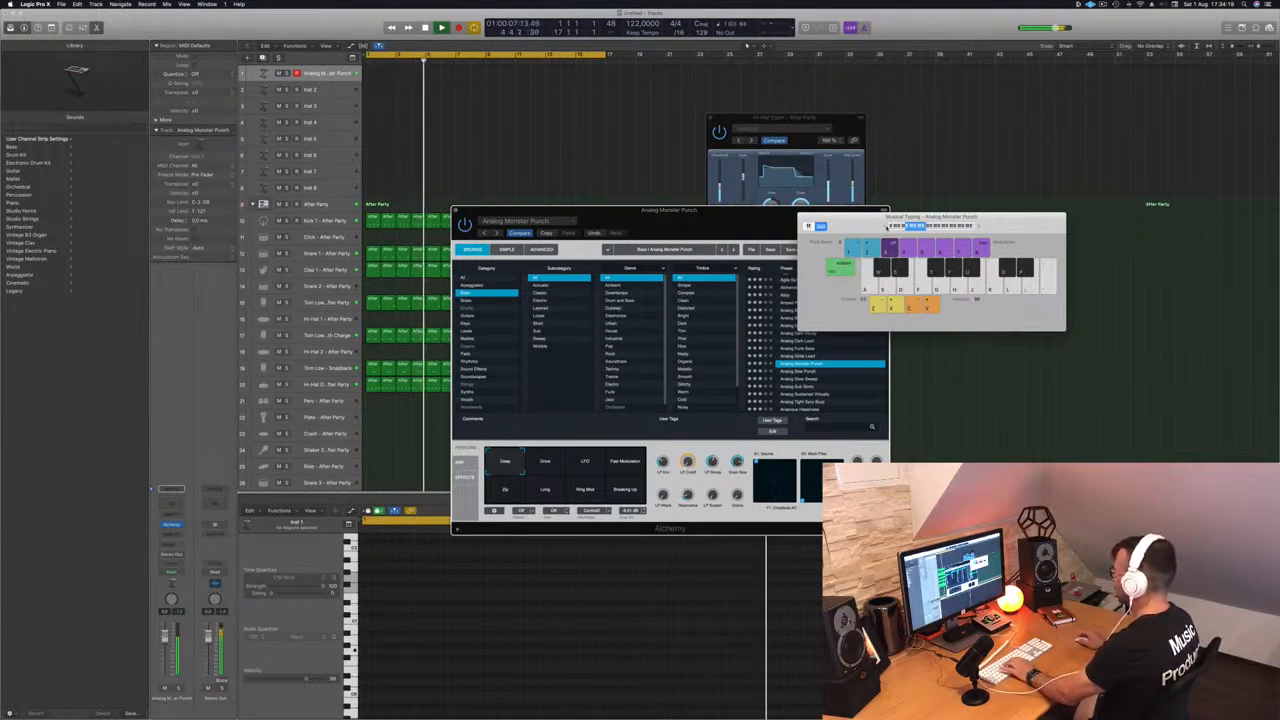
click(623, 467)
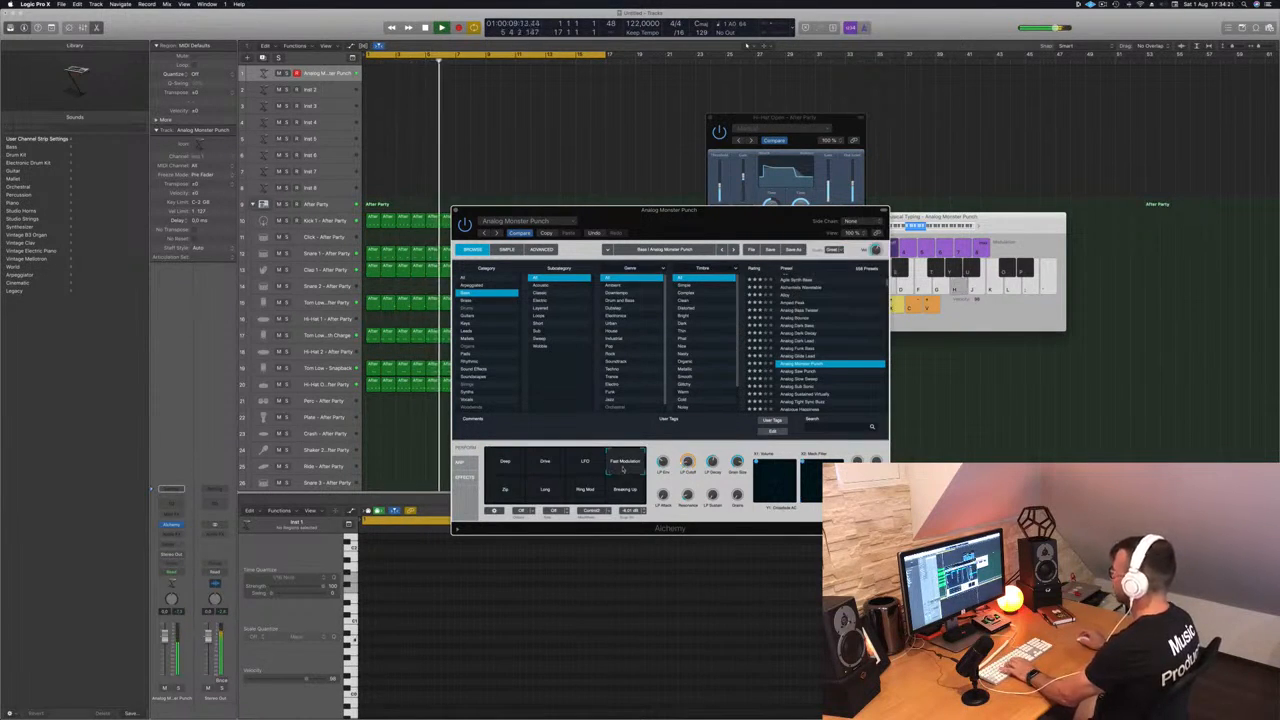
click(621, 493)
click(567, 494)
click(541, 493)
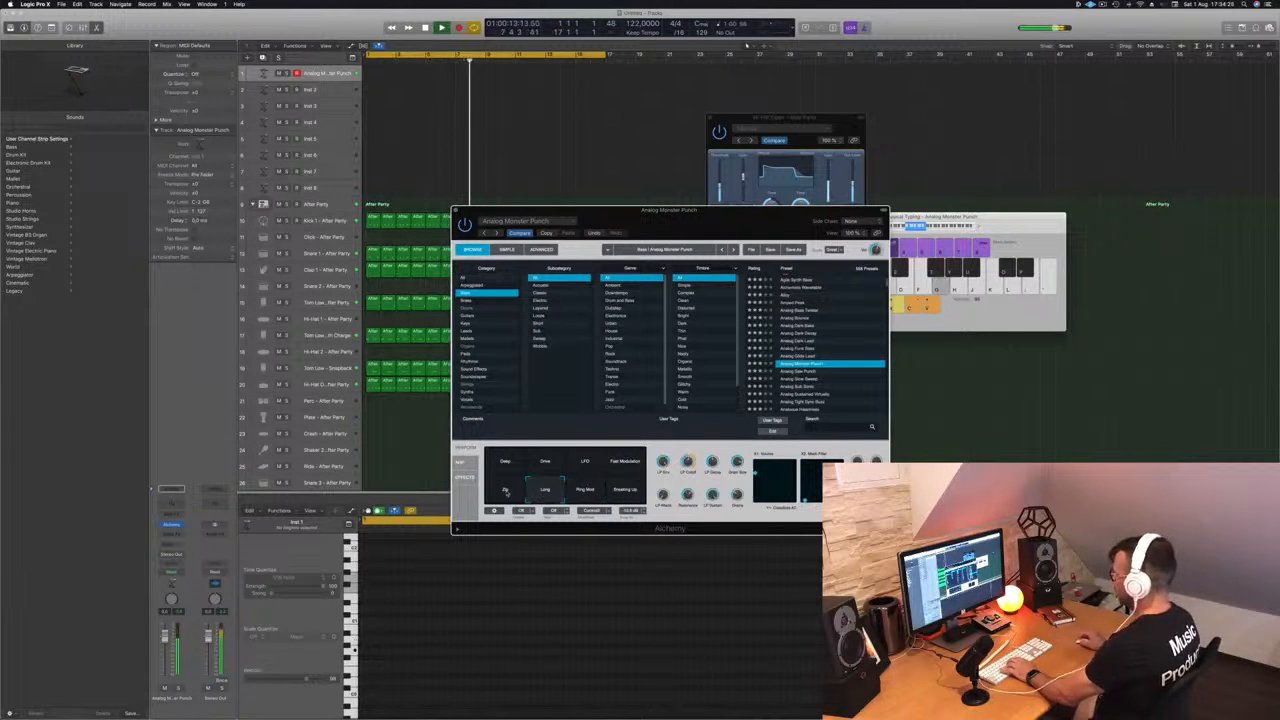
click(1013, 234)
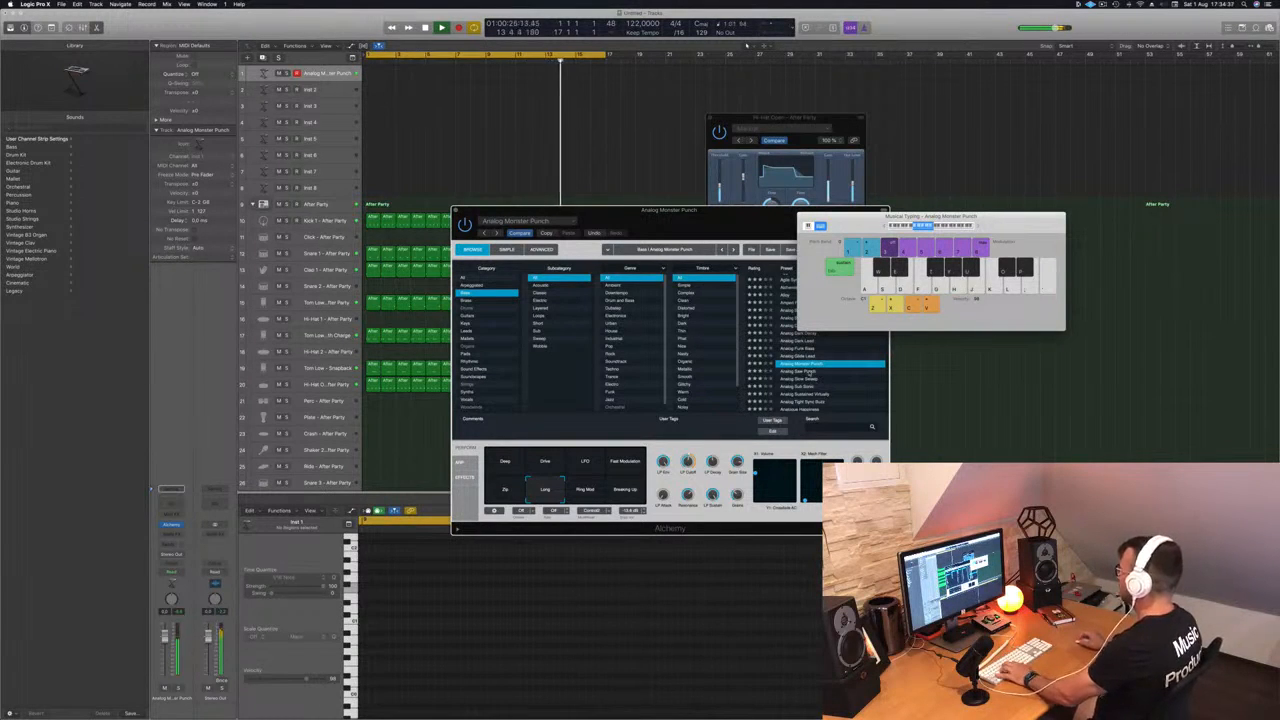
- Audition the Analog Saw Punch and Analog Slow Sweep presets and load Analog Sub Sonic
click(800, 372)
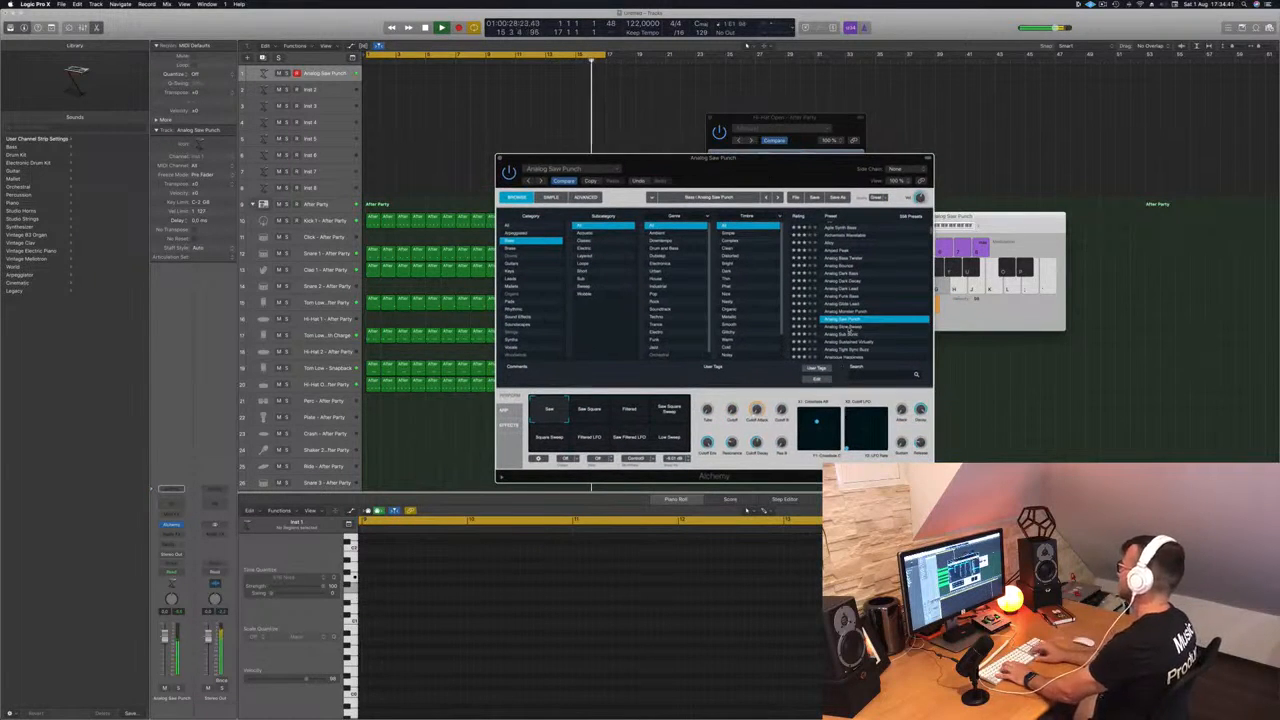
click(848, 328)
key(Down)
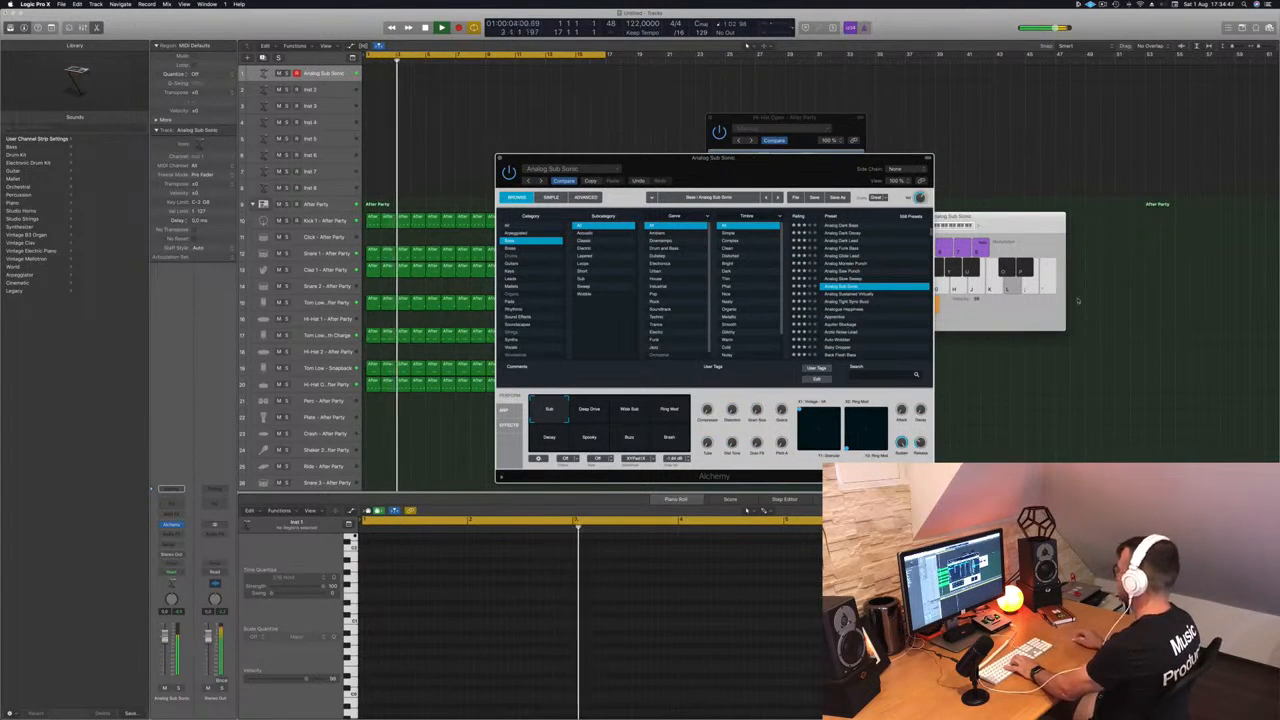
- Change the Musical Typing octave, move the keyboard clear of the presets, and switch Analog Sub Sonic to its Deep Drive variation
click(978, 227)
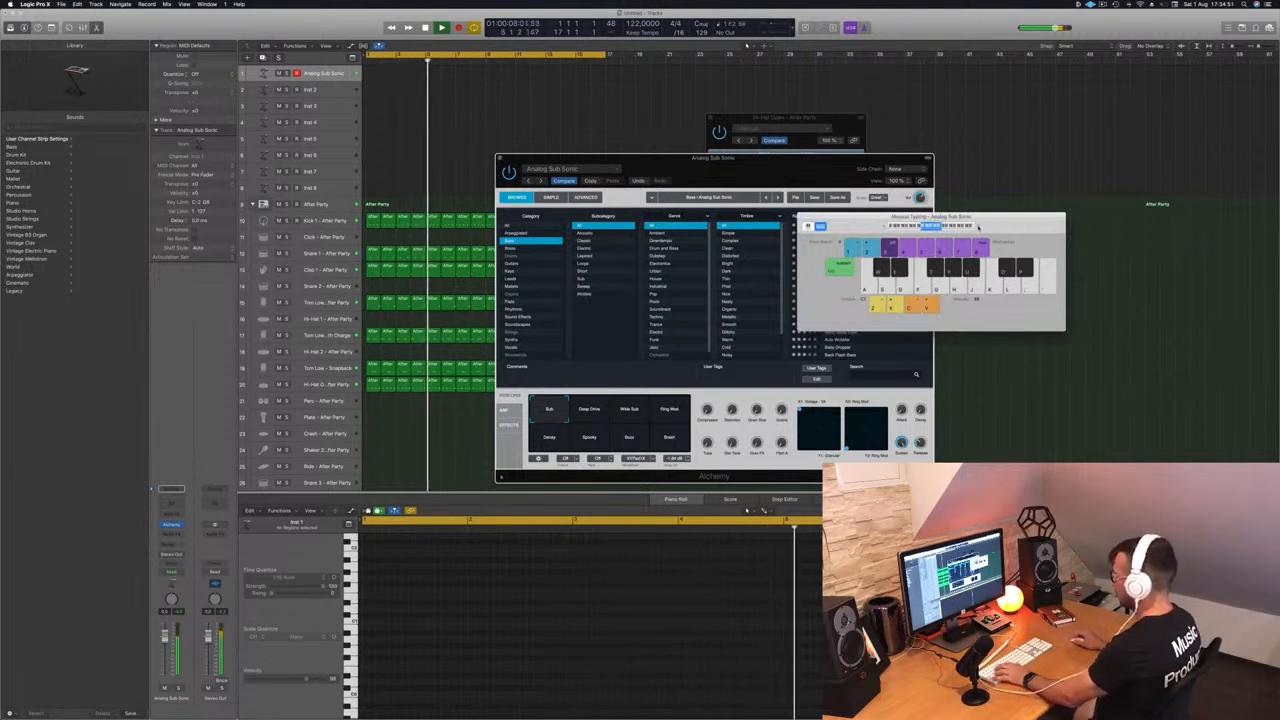
drag(984, 226, 1089, 272)
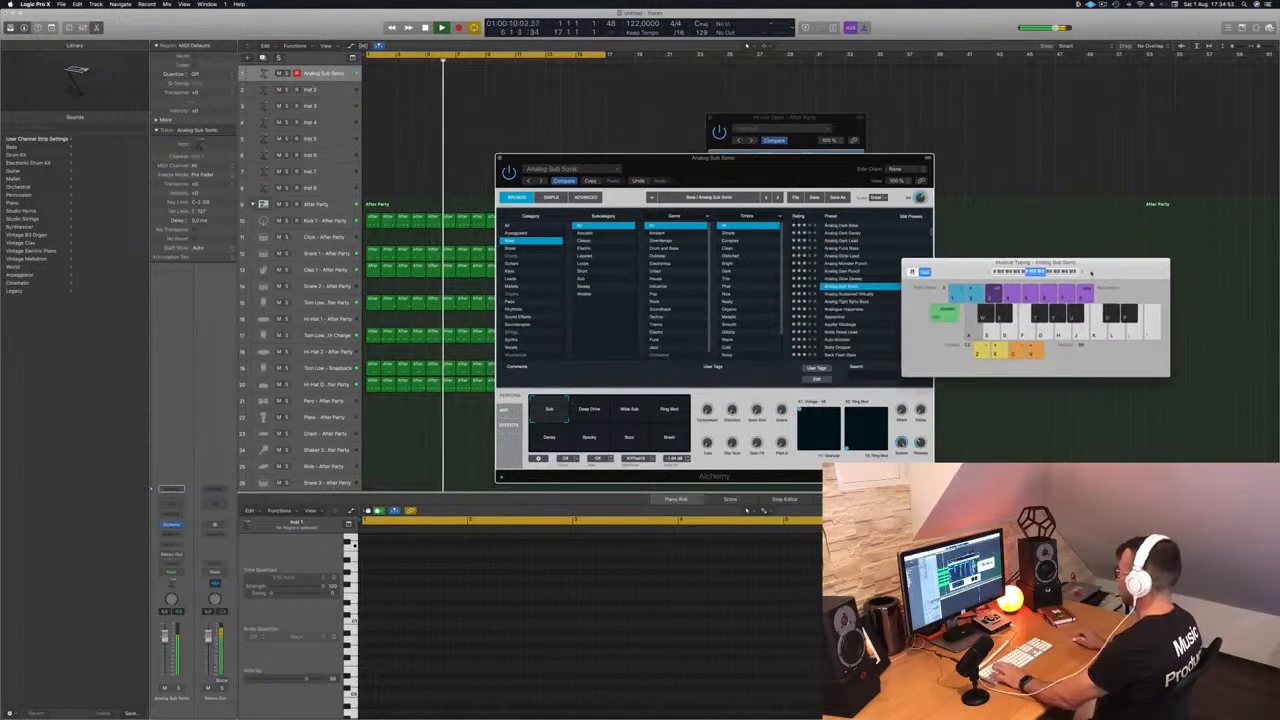
click(652, 400)
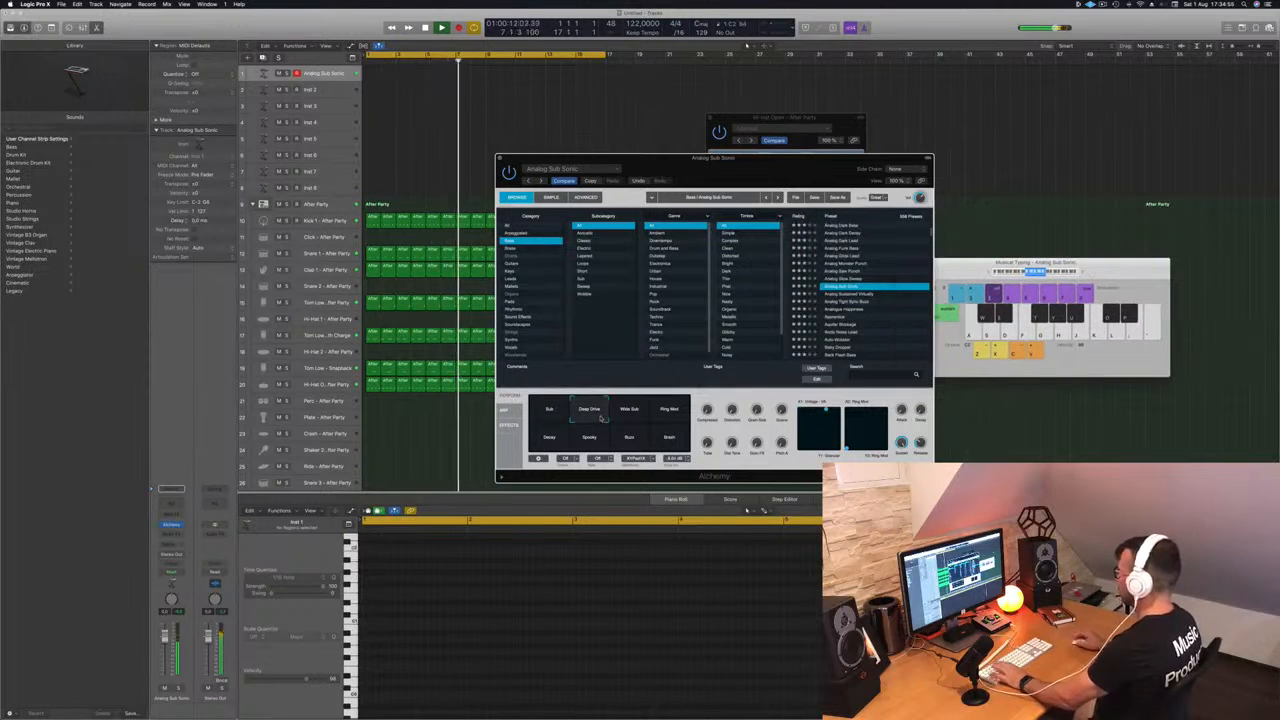
- Compare Analog Sub Sonic's variations, including Wide Sub, Ring Mod, Decay, Spooky, Buzz, Deep Drive and Sub, over the drum loop
click(629, 410)
click(669, 410)
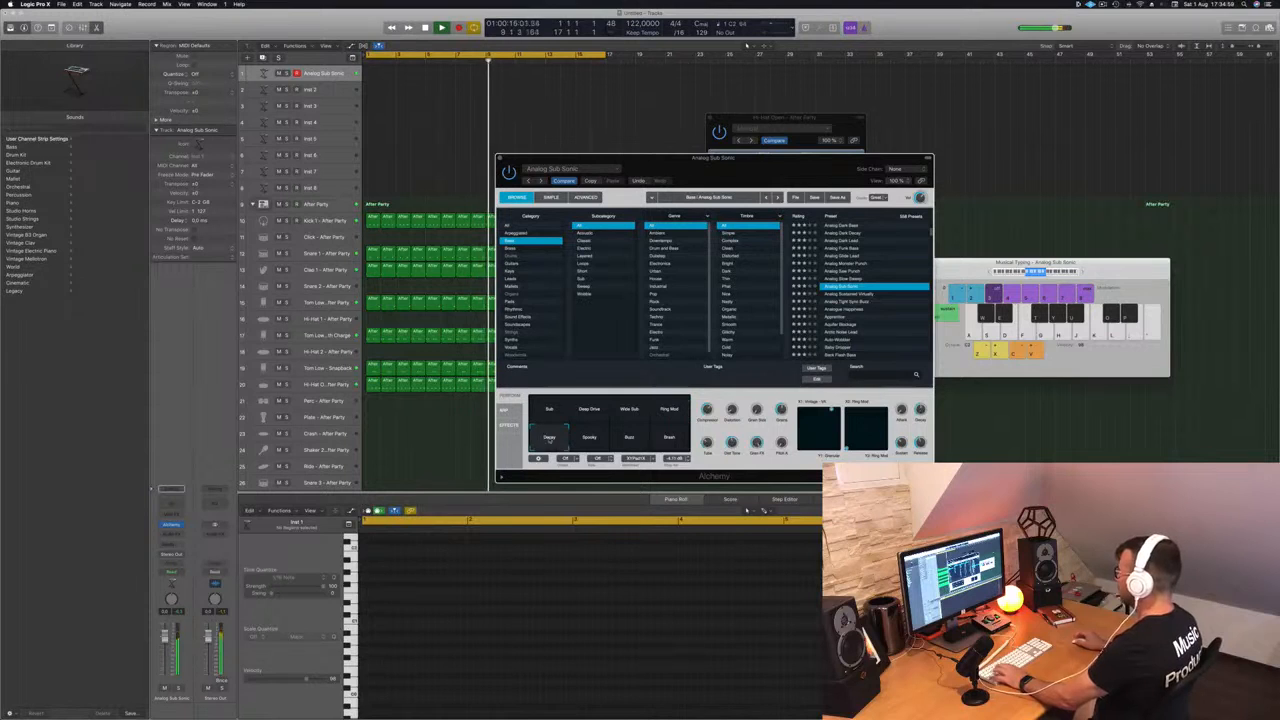
click(591, 440)
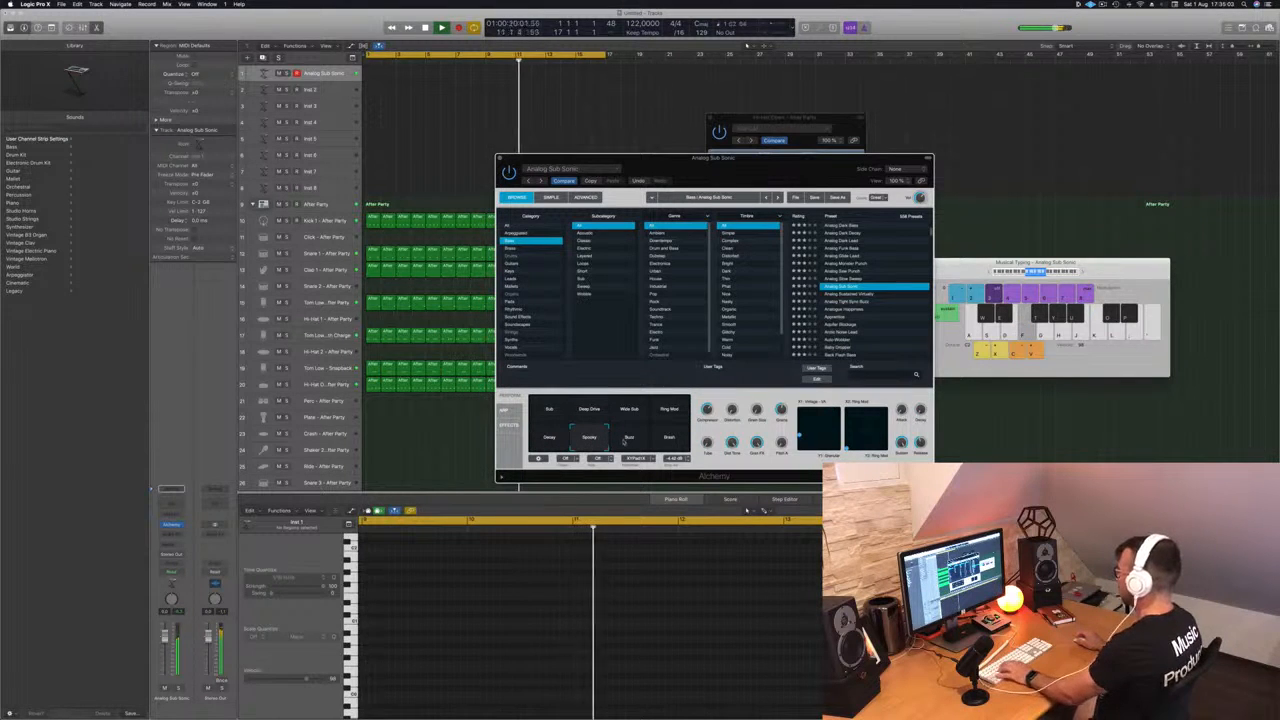
click(628, 438)
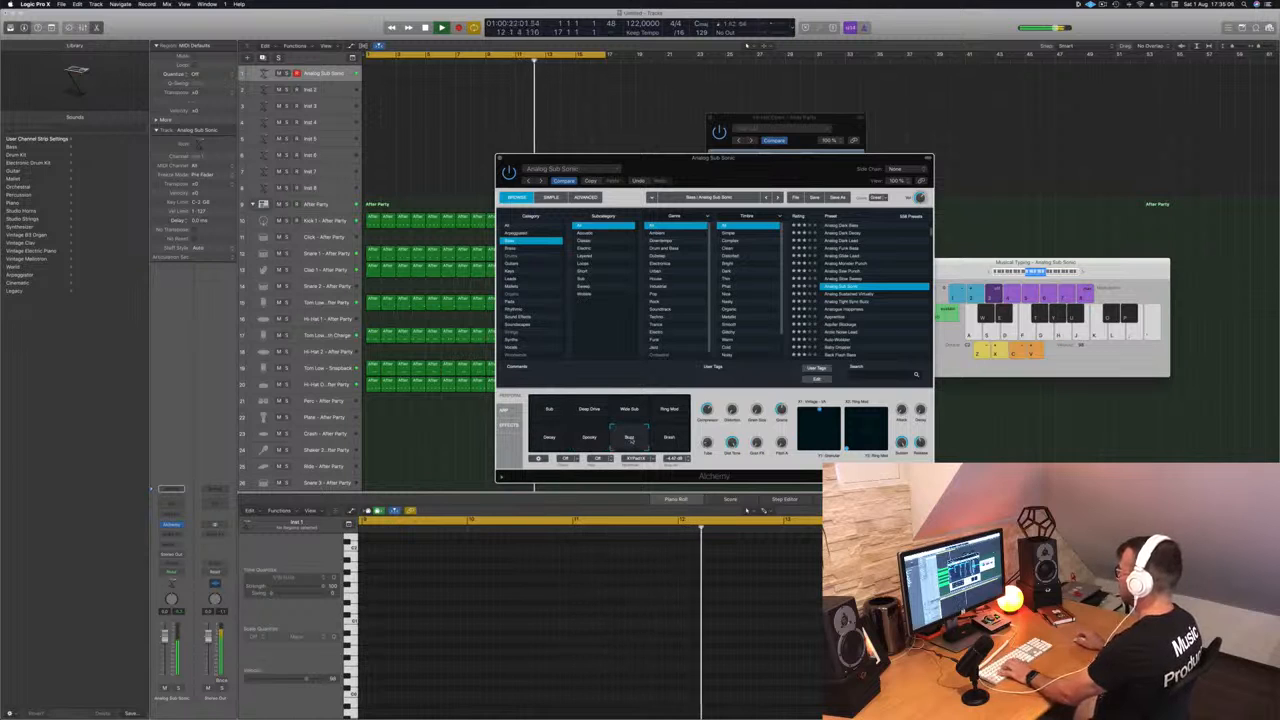
click(669, 438)
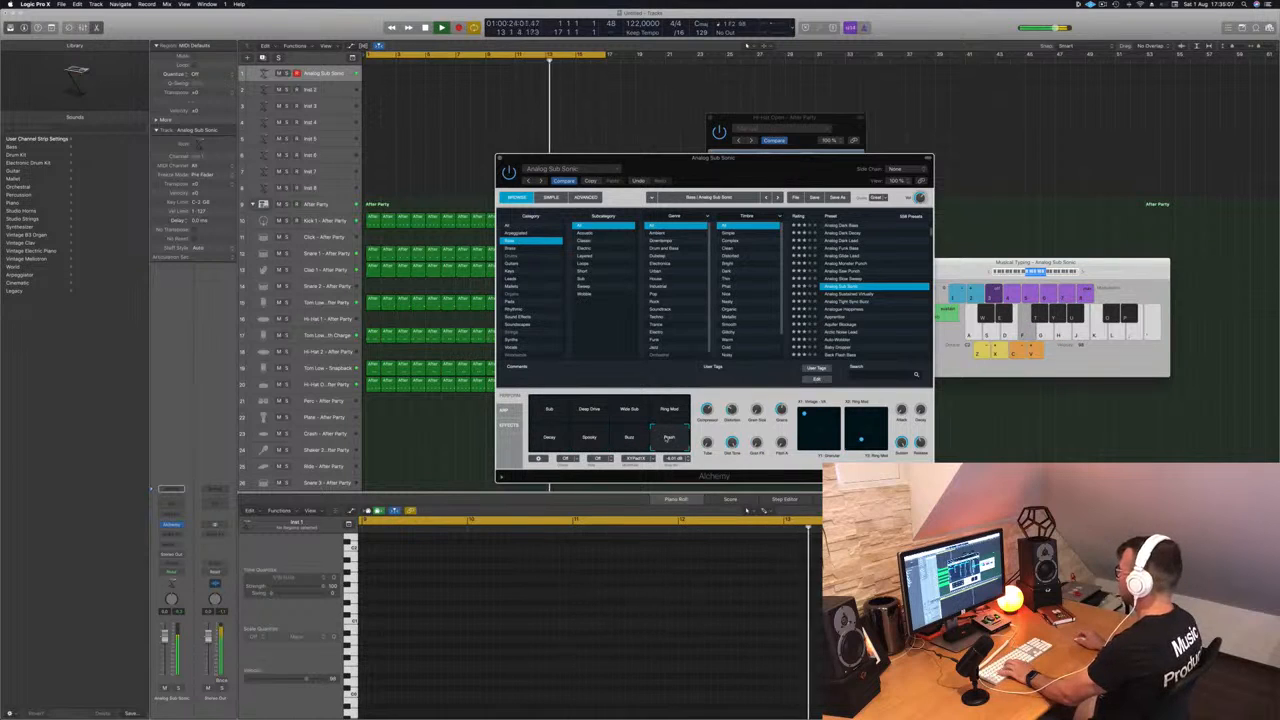
click(595, 413)
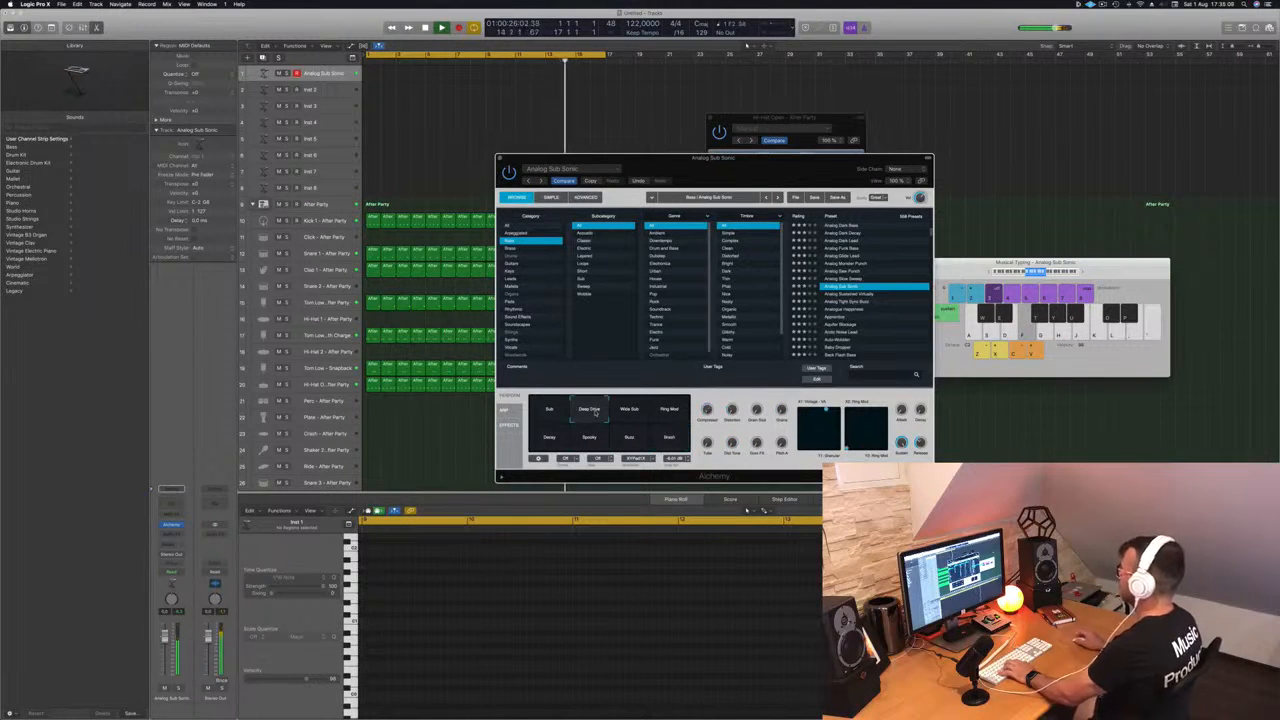
click(549, 410)
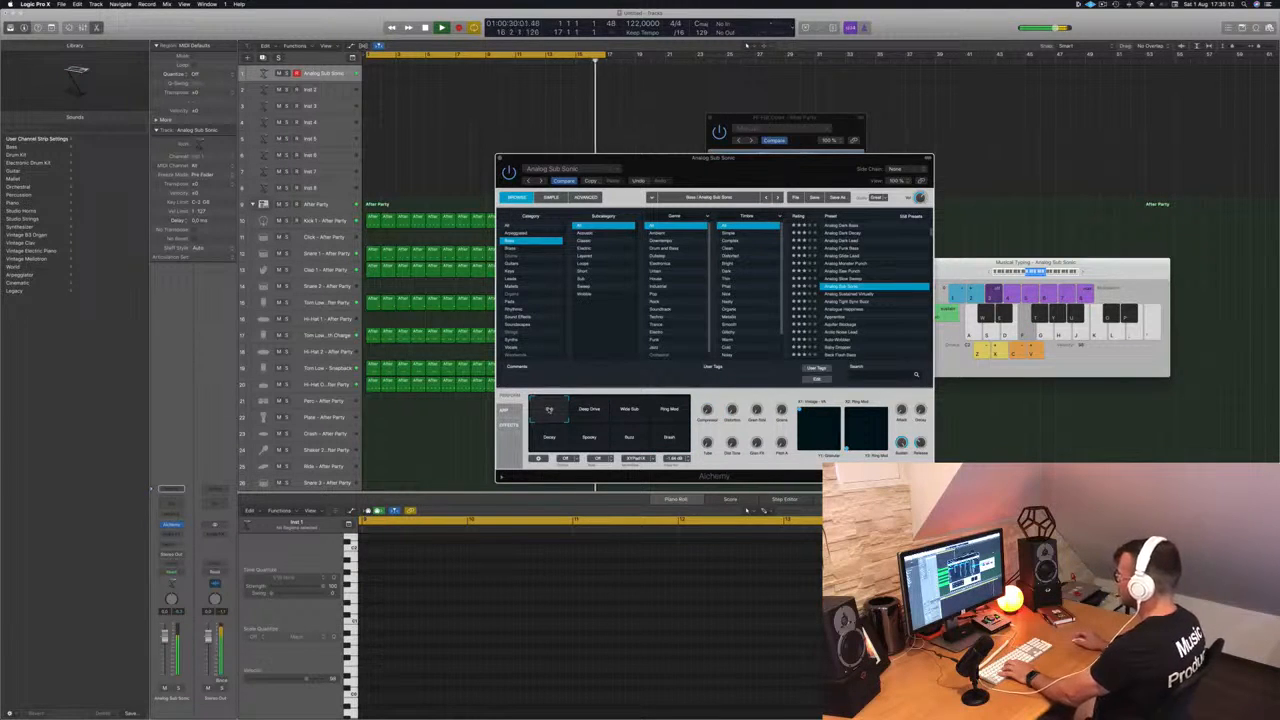
- Audition the Analog Tight Sync Buzz and Analogue Happiness presets, trying several Analogue Happiness variations including Aggressive
click(848, 302)
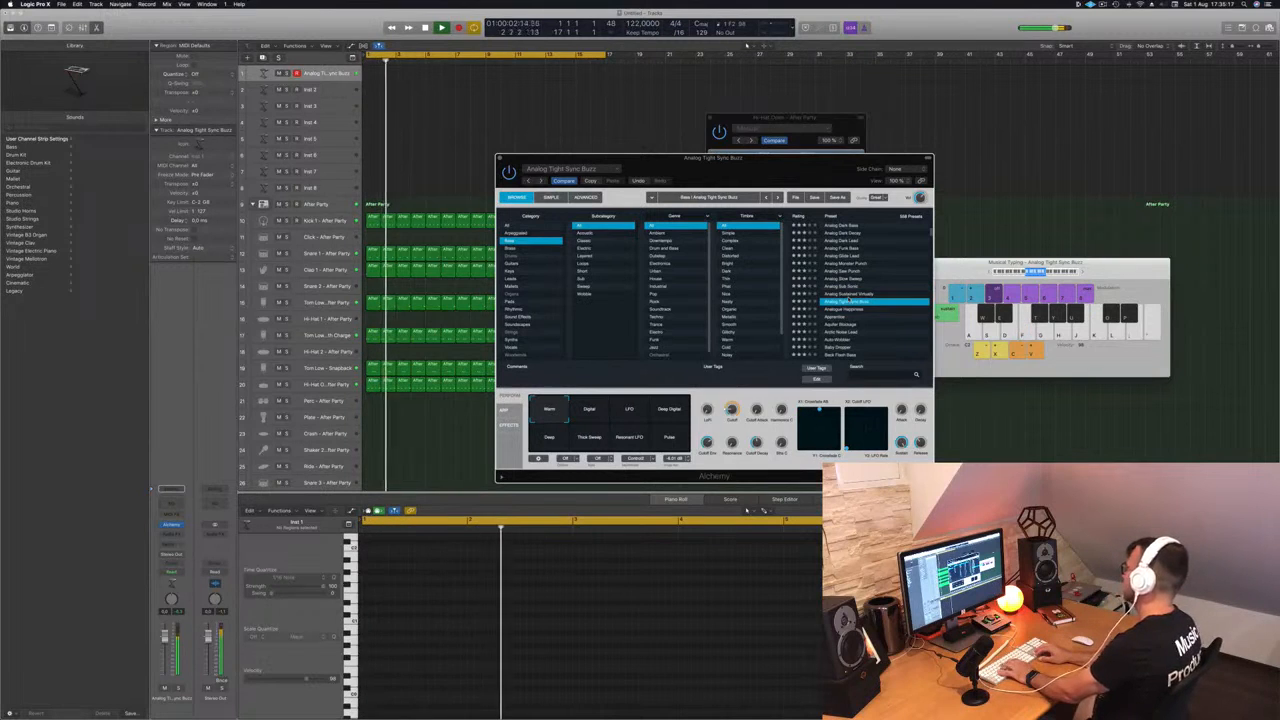
key(Down)
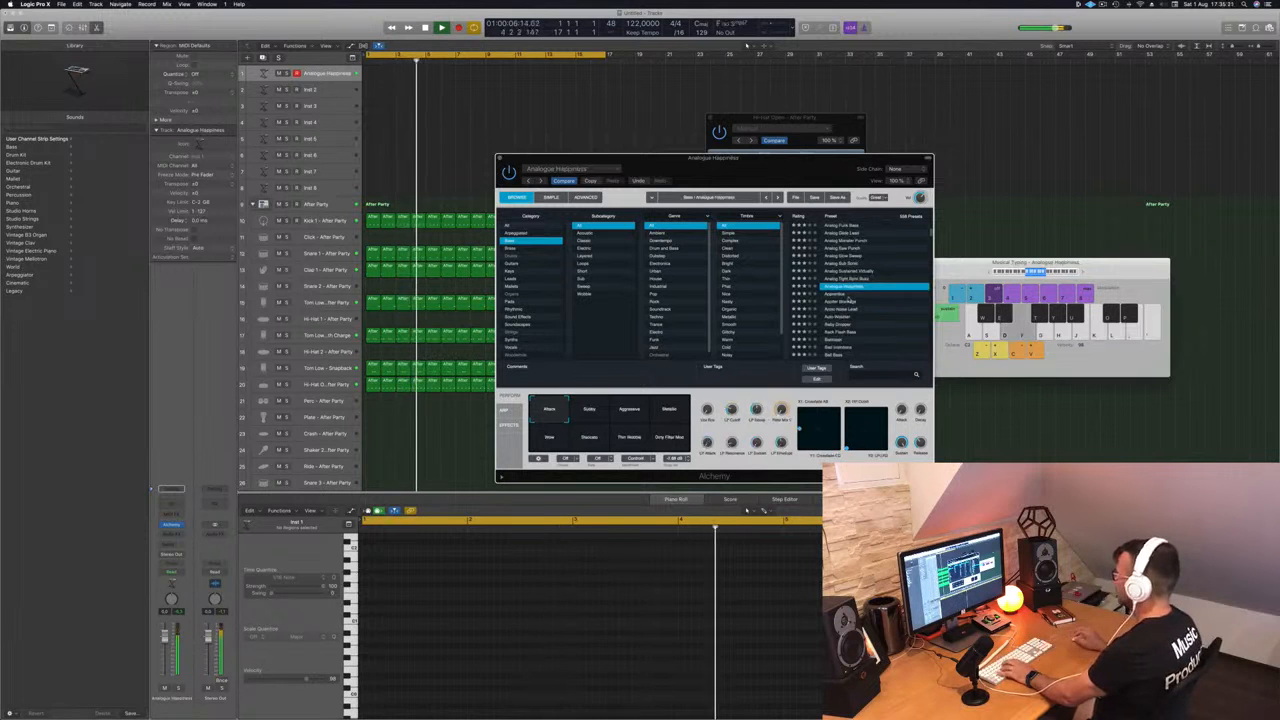
click(598, 410)
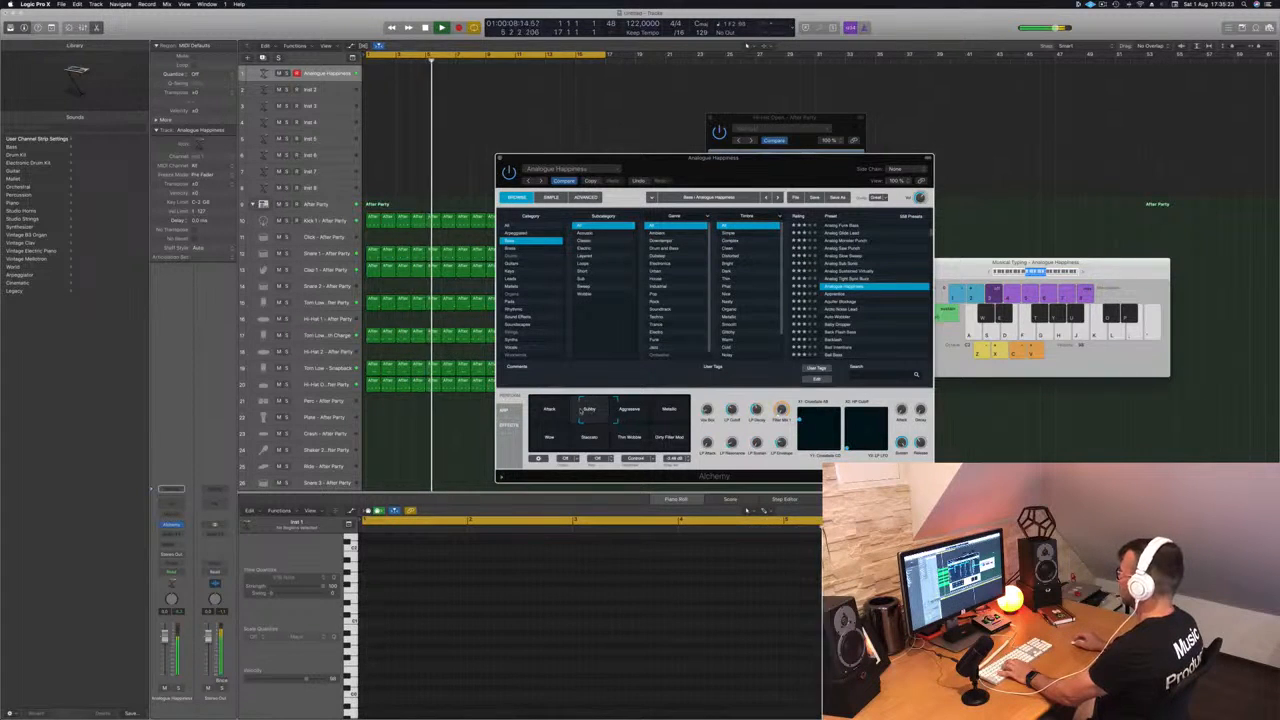
click(628, 413)
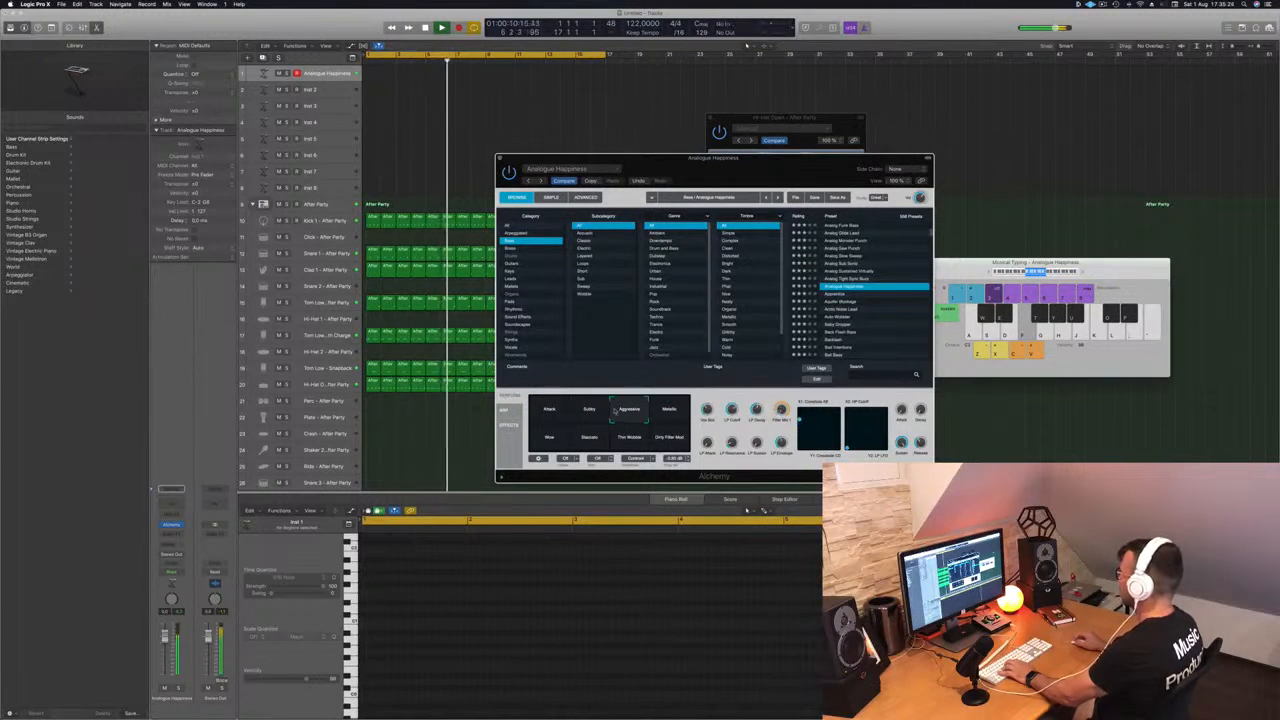
click(549, 442)
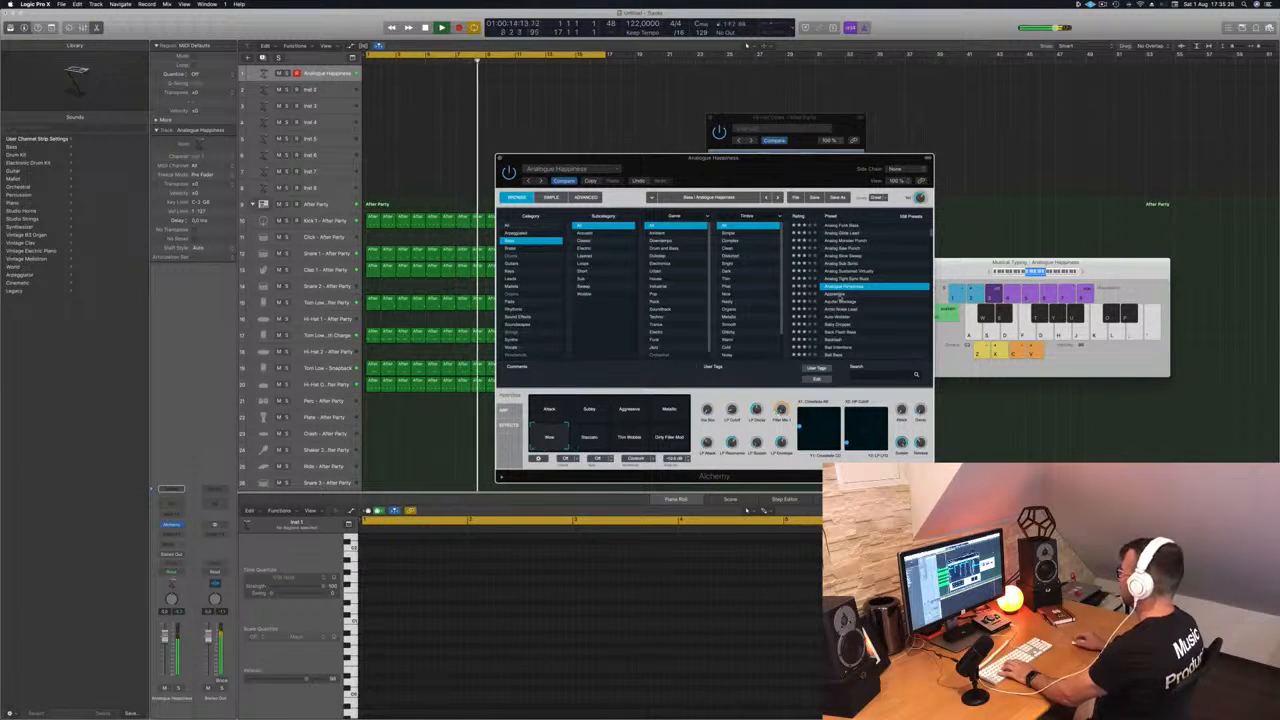
- Audition the following presets through Arctic Noise Lead, Auto-Wobbler and Baby Dropper, playing Baby Dropper in a lower octave
key(Down)
key(Down)
key(h)
key(Down)
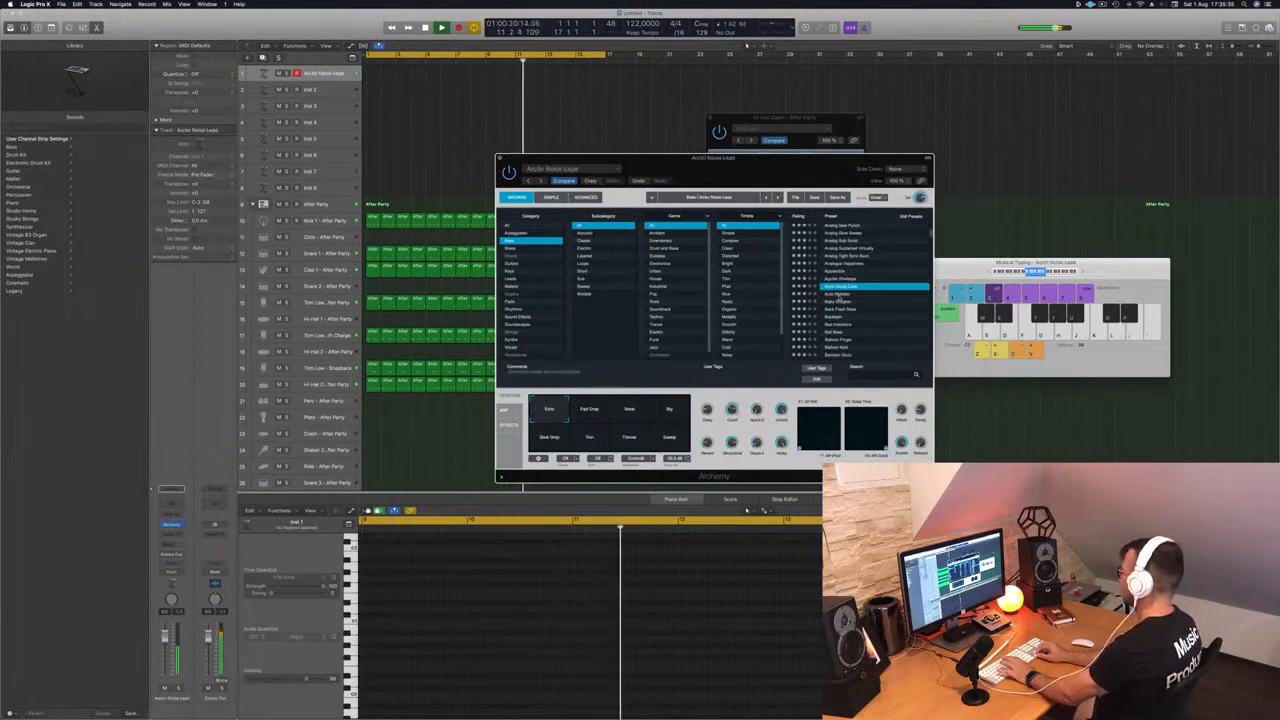
key(Down)
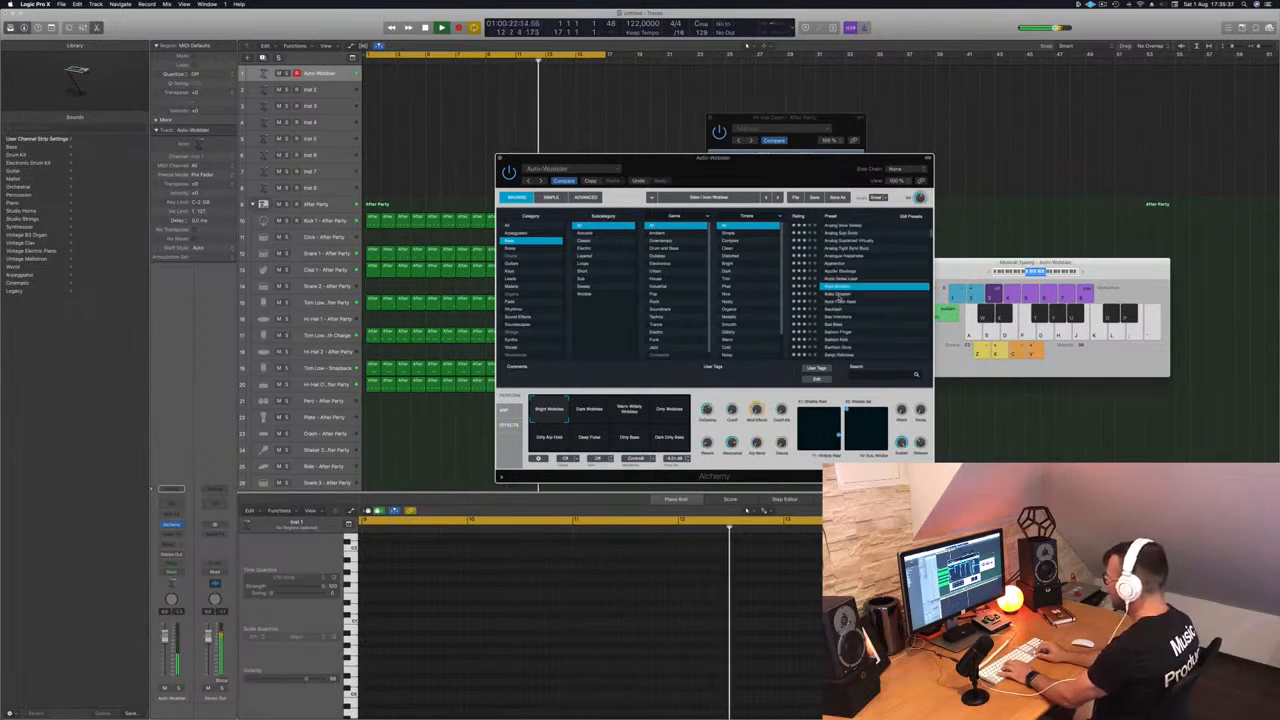
key(Down)
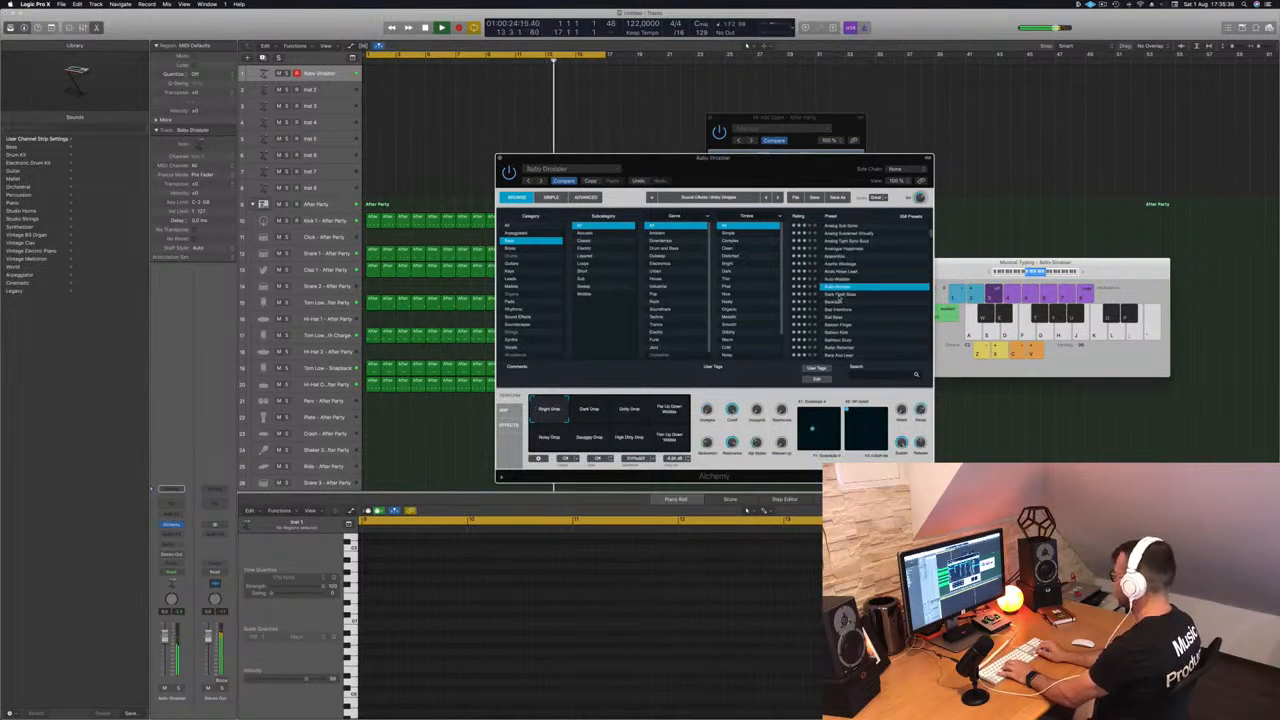
click(990, 272)
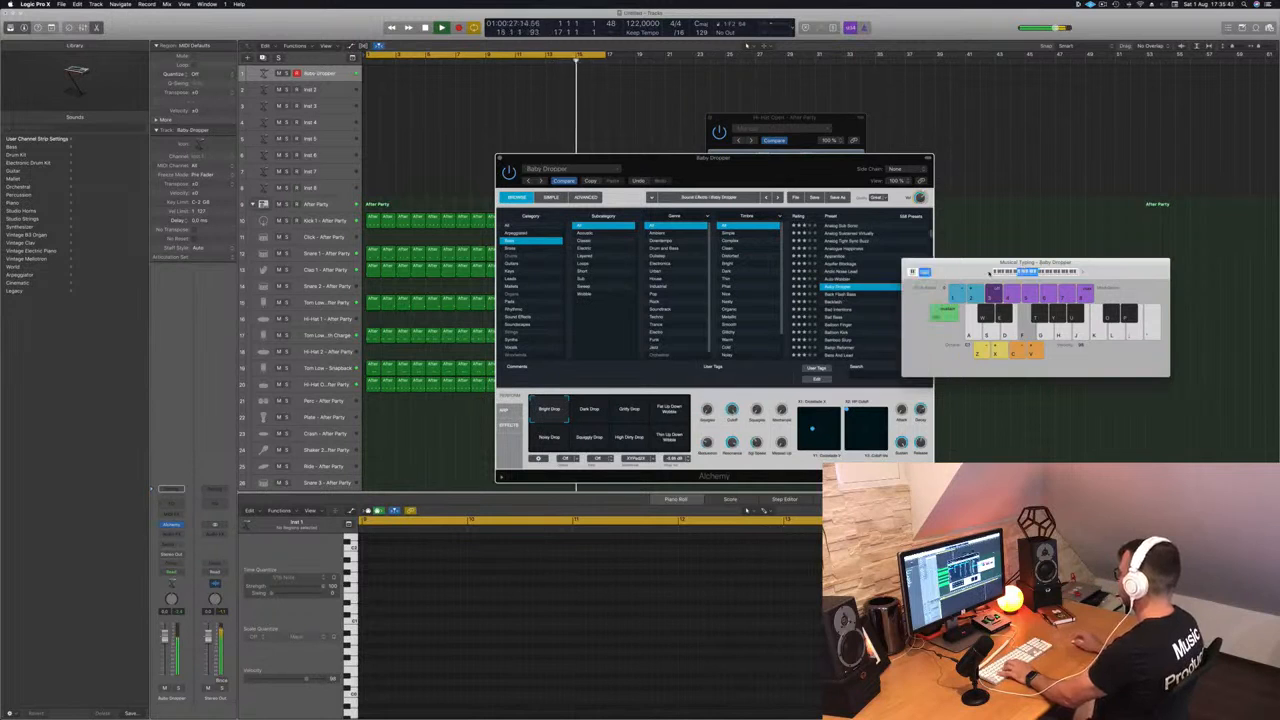
- Load the Back Flash Bass preset and compare its Low Punch, Dark Wobble and Bright Wobble variations
click(855, 294)
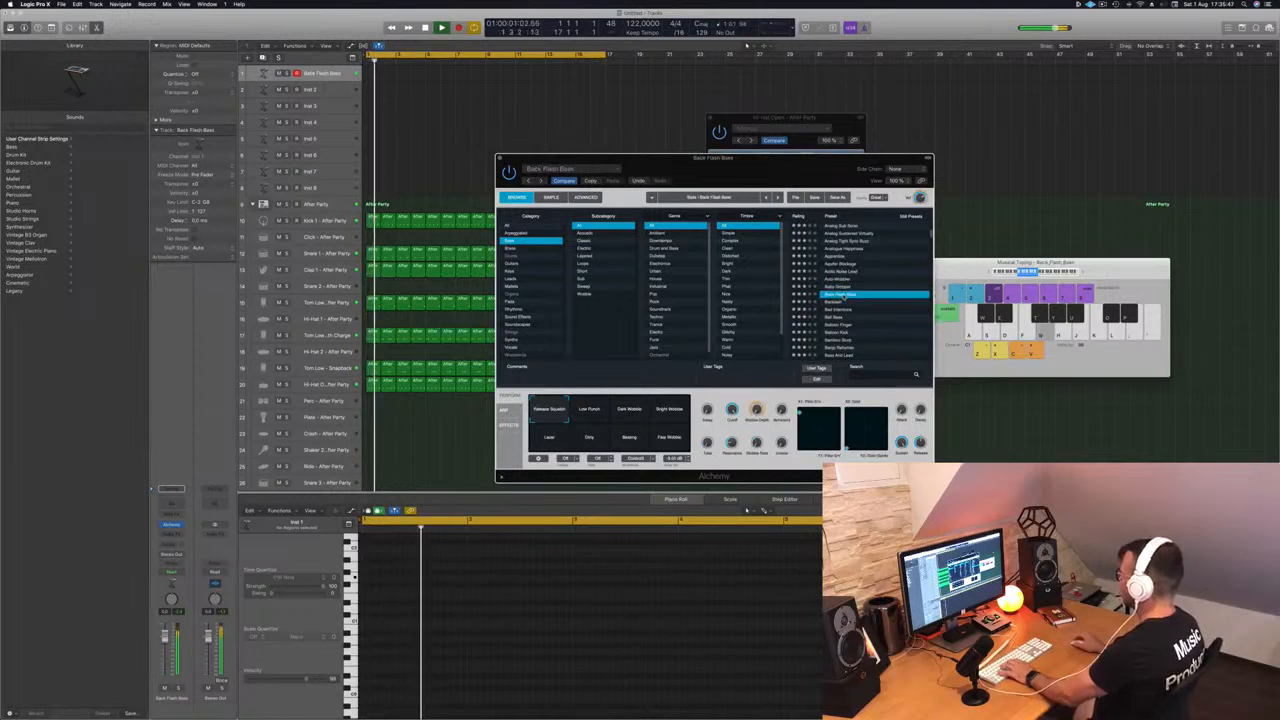
click(590, 409)
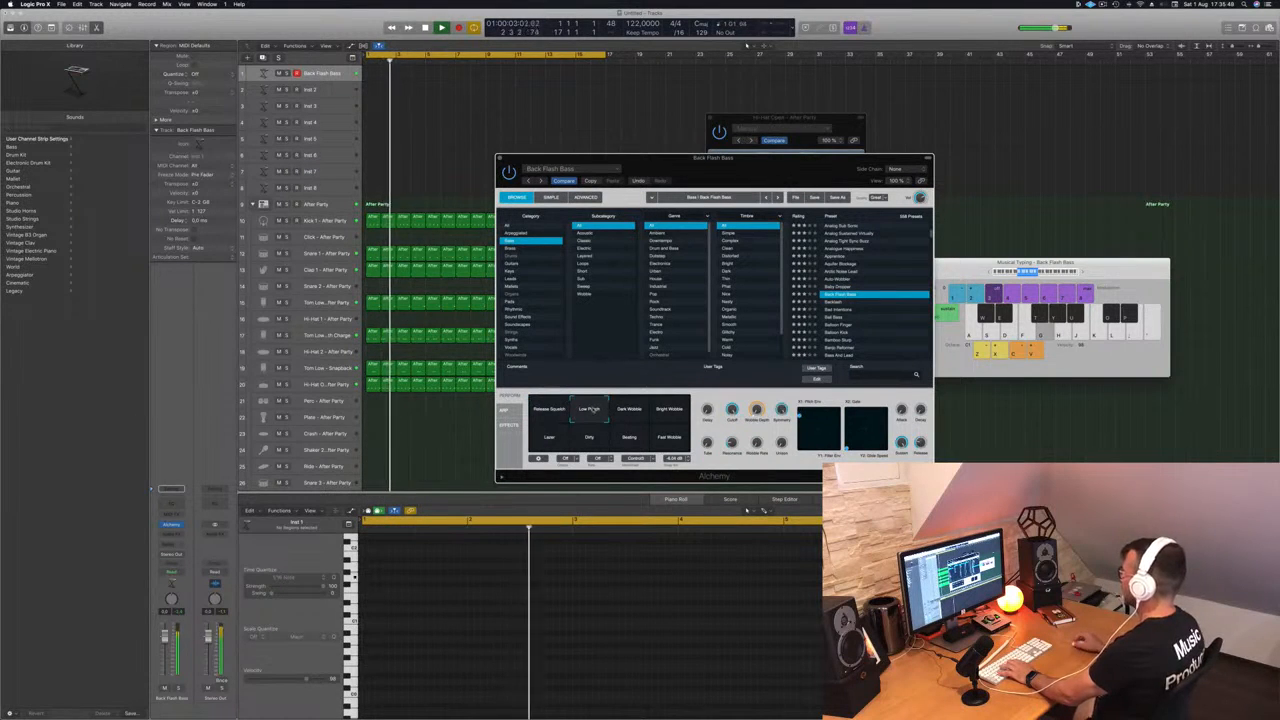
key(semicolon)
click(634, 412)
click(669, 410)
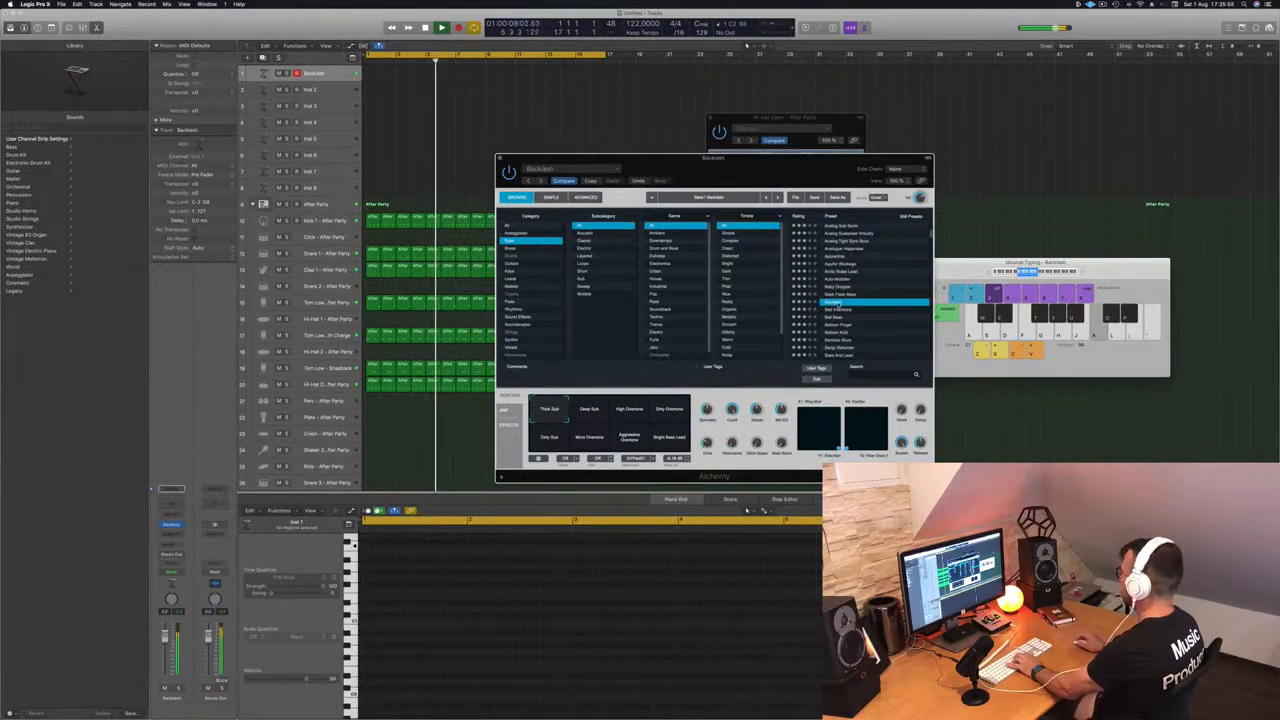
- Try Bad Intentions, return to Backlash and compare its Deep Sub, High Overtone, Dirty Overtone, Dirty Sub, More Overtone and Bright Bass Lead variations
key(Down)
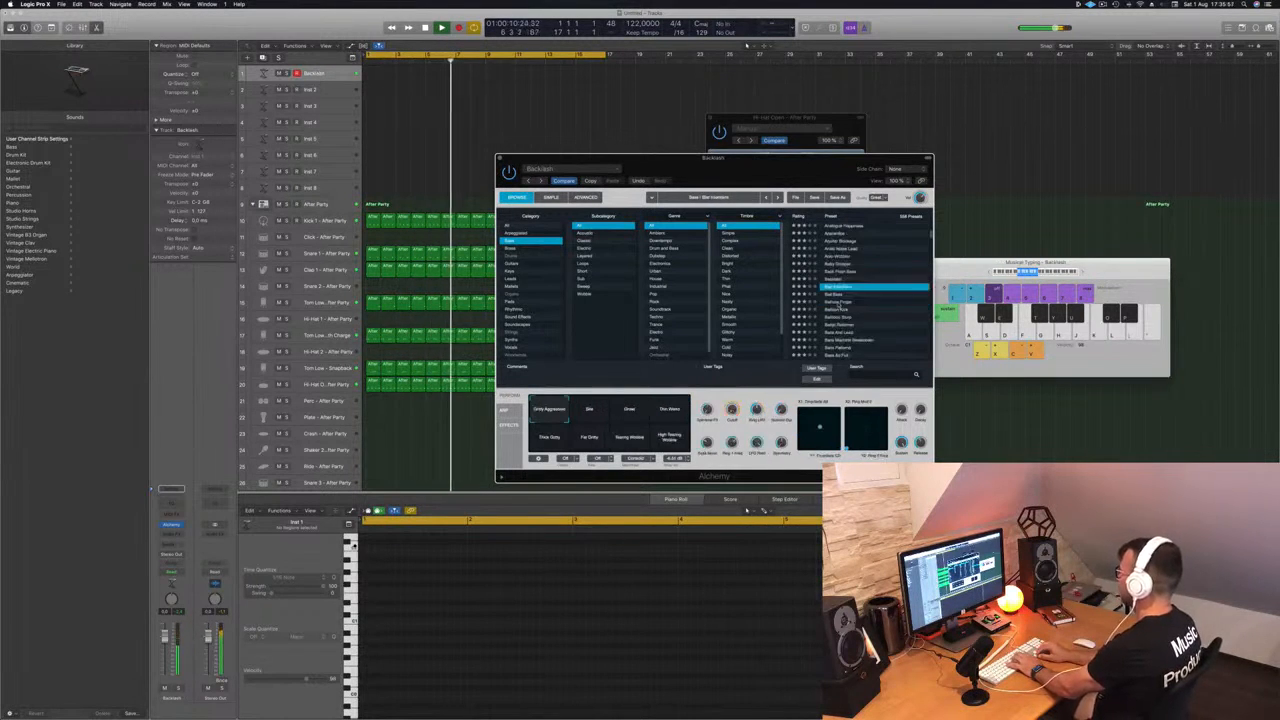
key(Down)
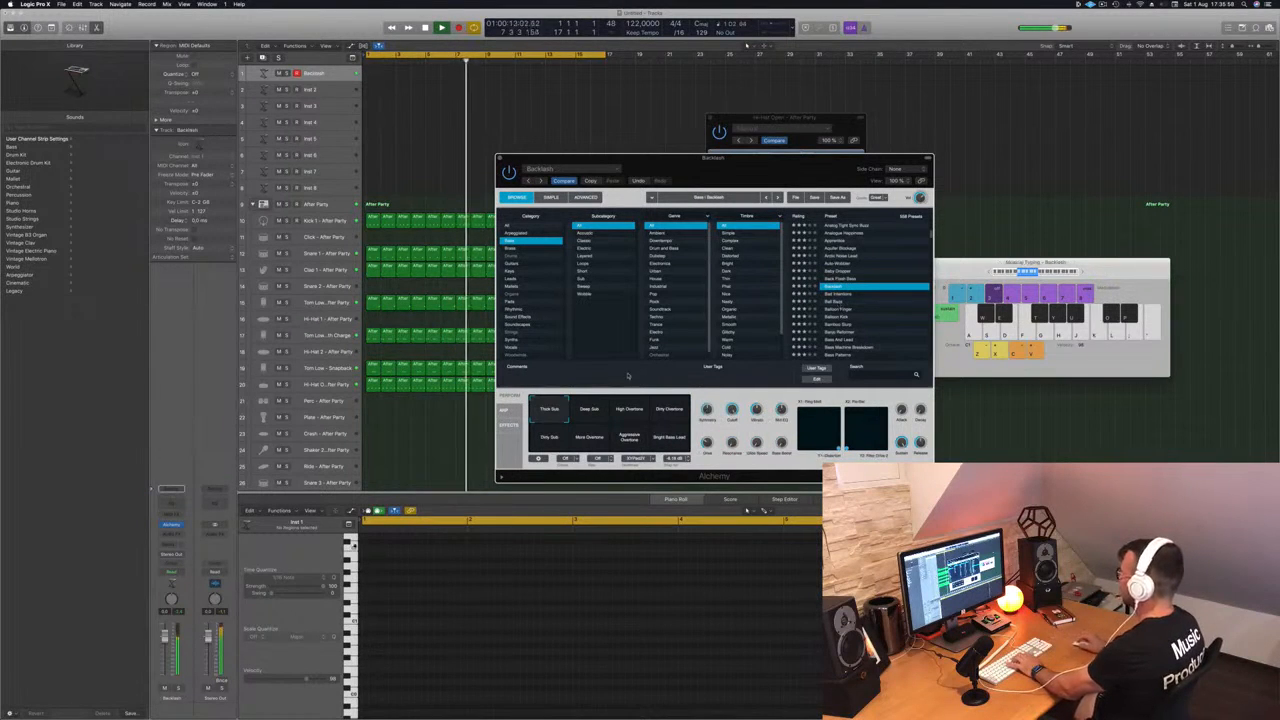
click(592, 415)
click(638, 416)
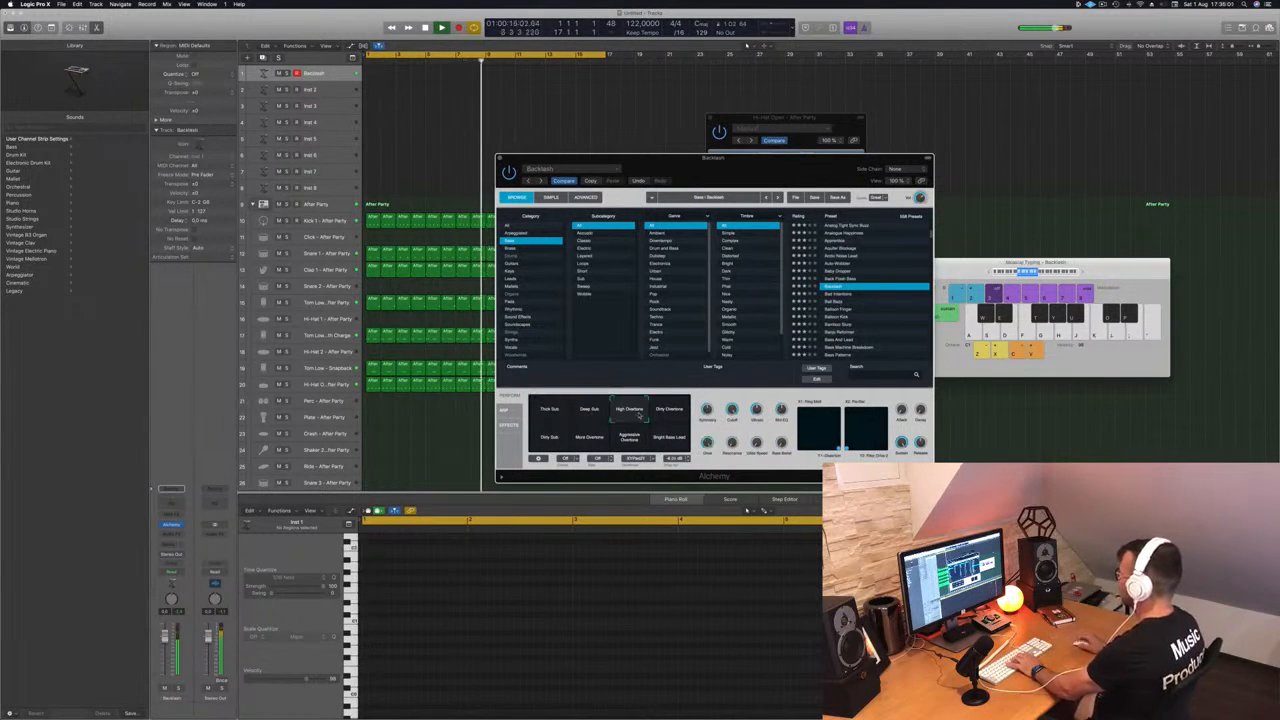
click(667, 416)
click(540, 438)
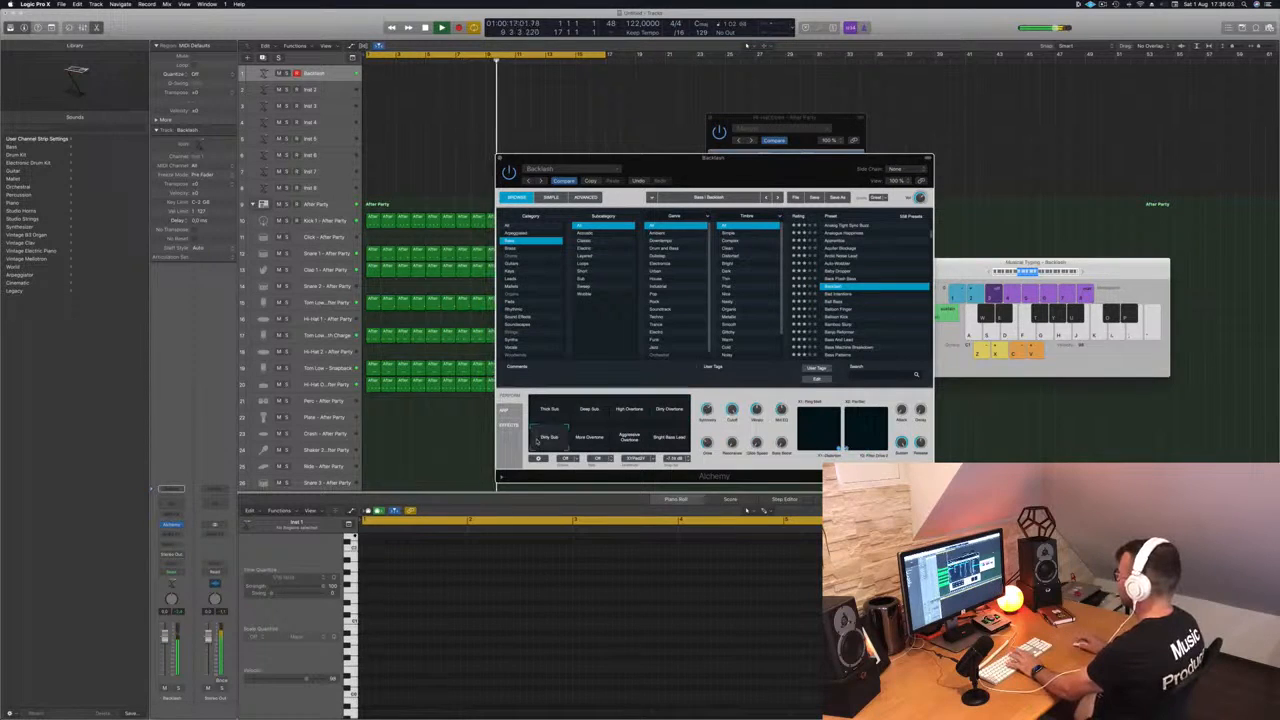
click(586, 441)
click(669, 438)
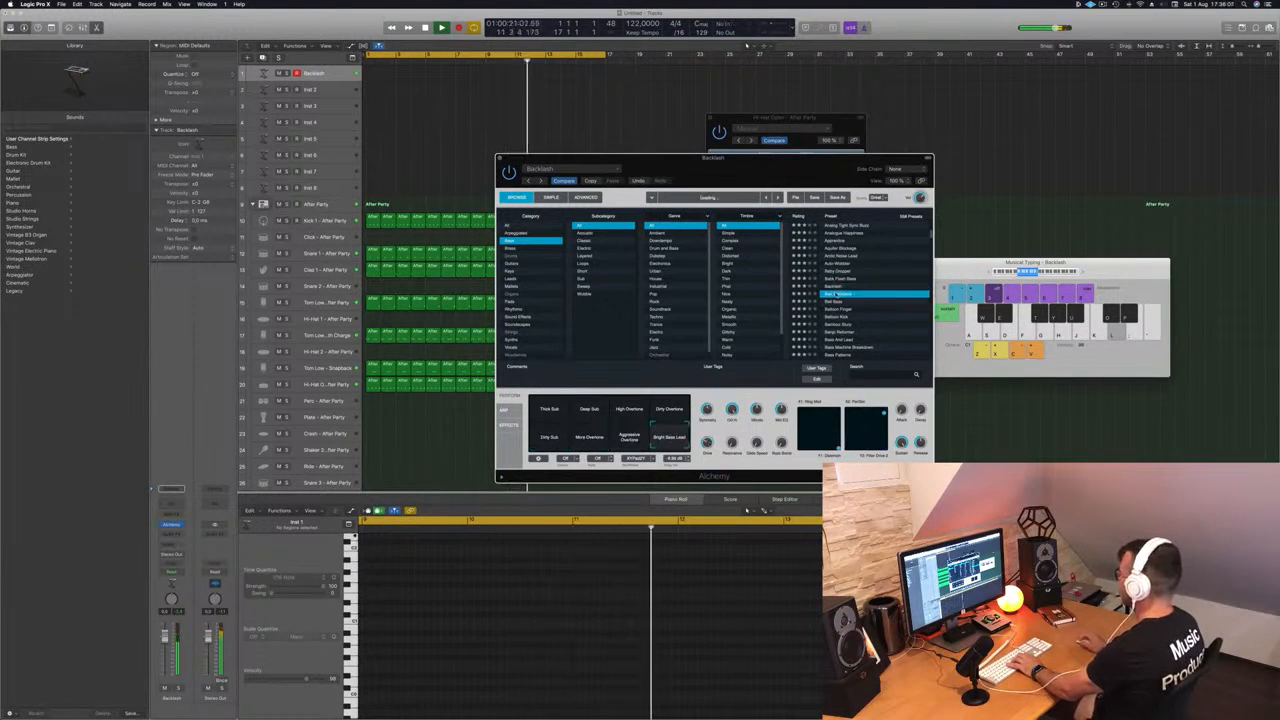
- Audition Bad Intentions, then load Ball Bass and compare its Clean Stack, Distant Glide and Thick Stack variations
click(835, 293)
key(Down)
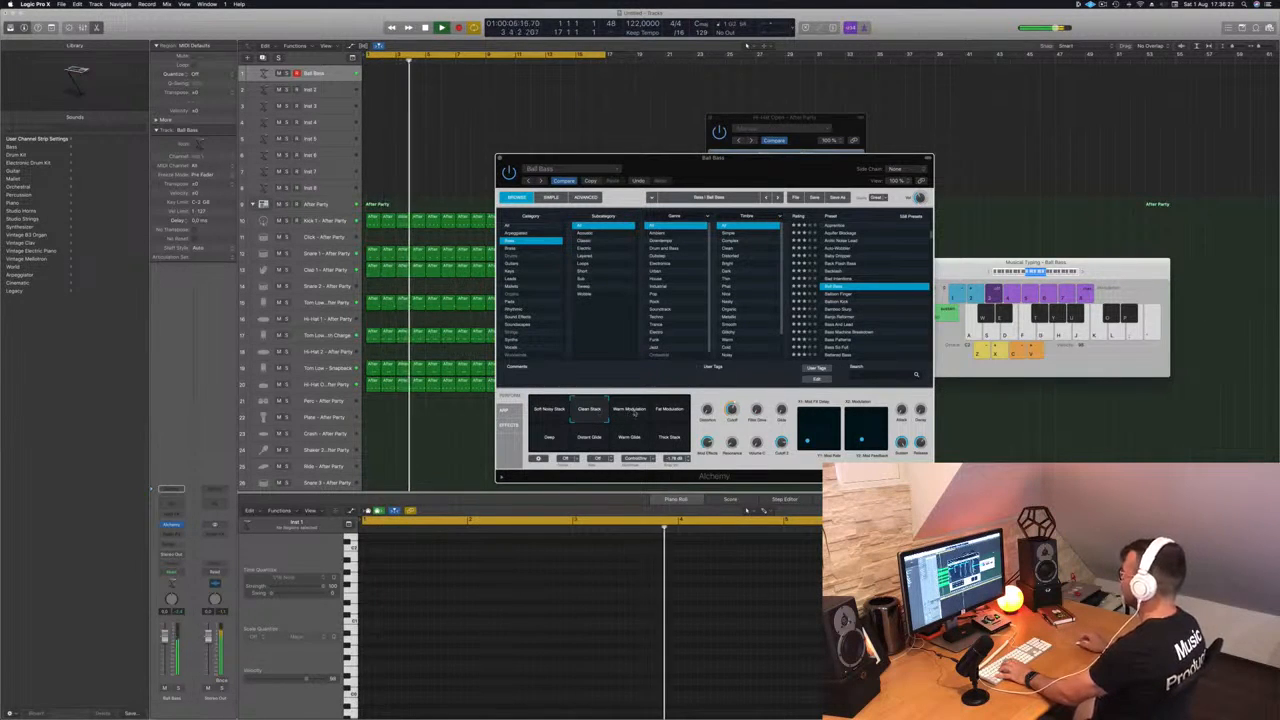
click(582, 443)
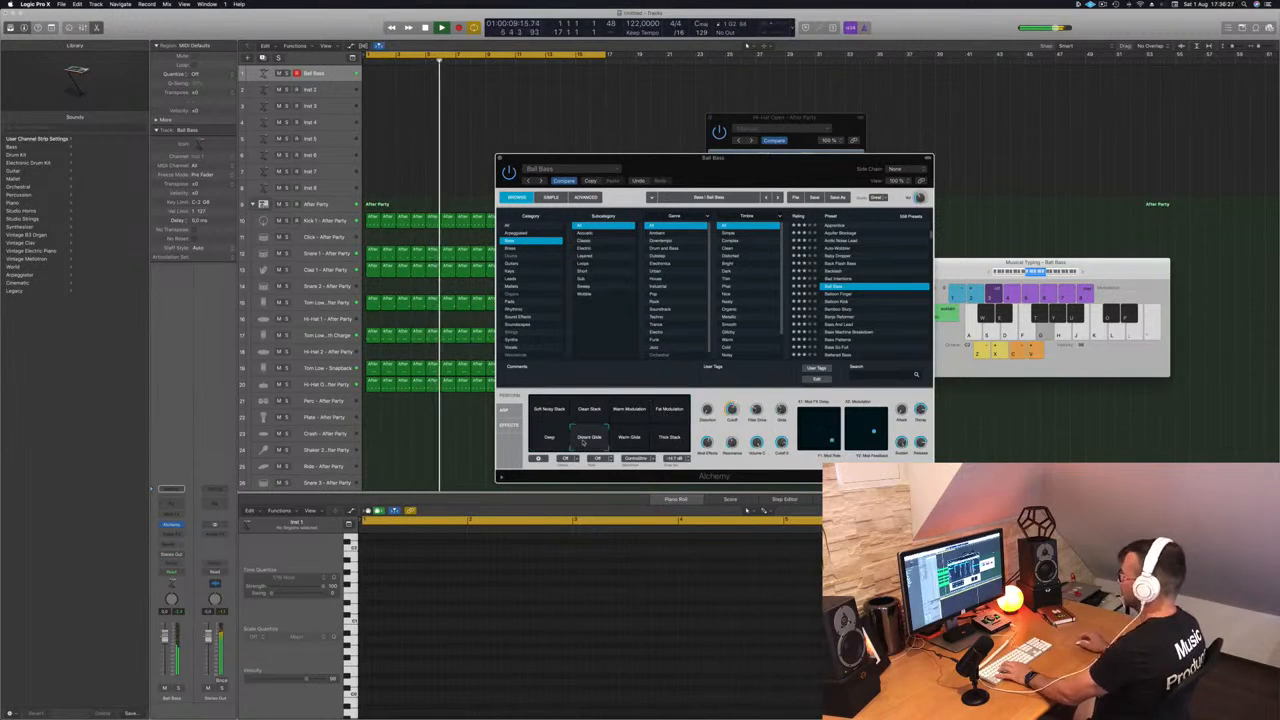
click(621, 440)
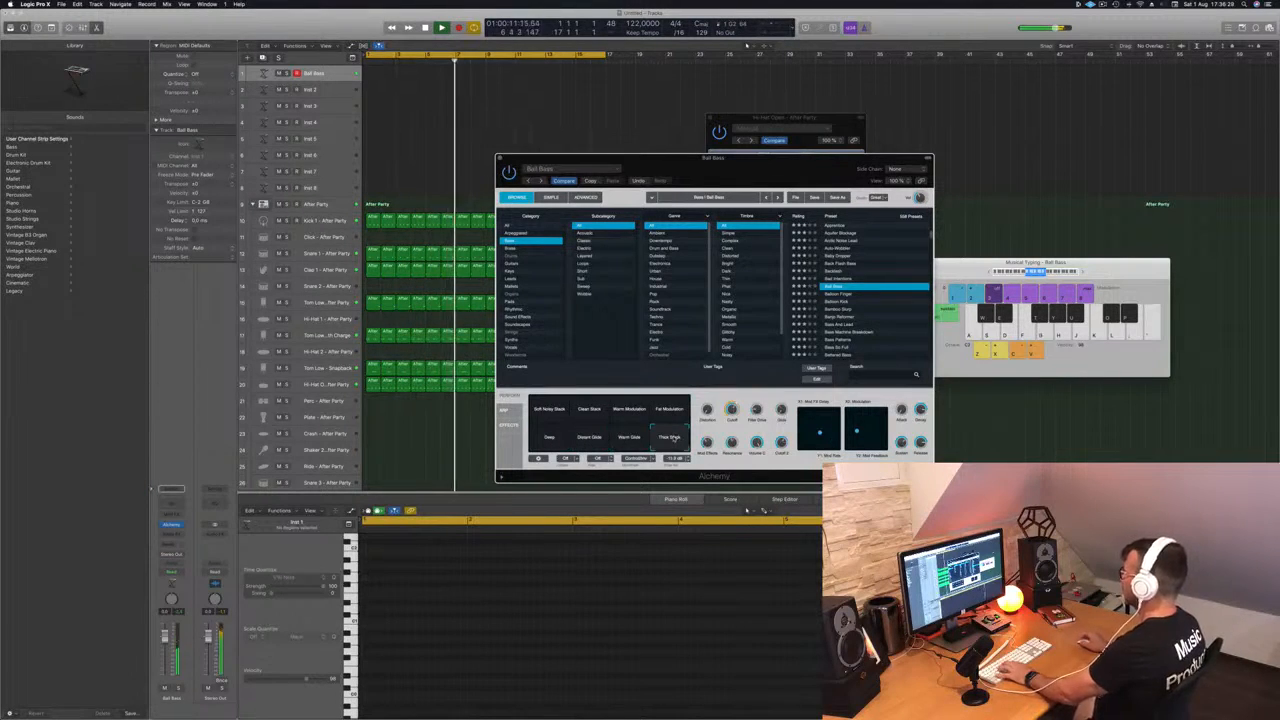
- Play notes with Ball Bass's Thick Stack variation in several Musical Typing octaves over the drum loop
key(g)
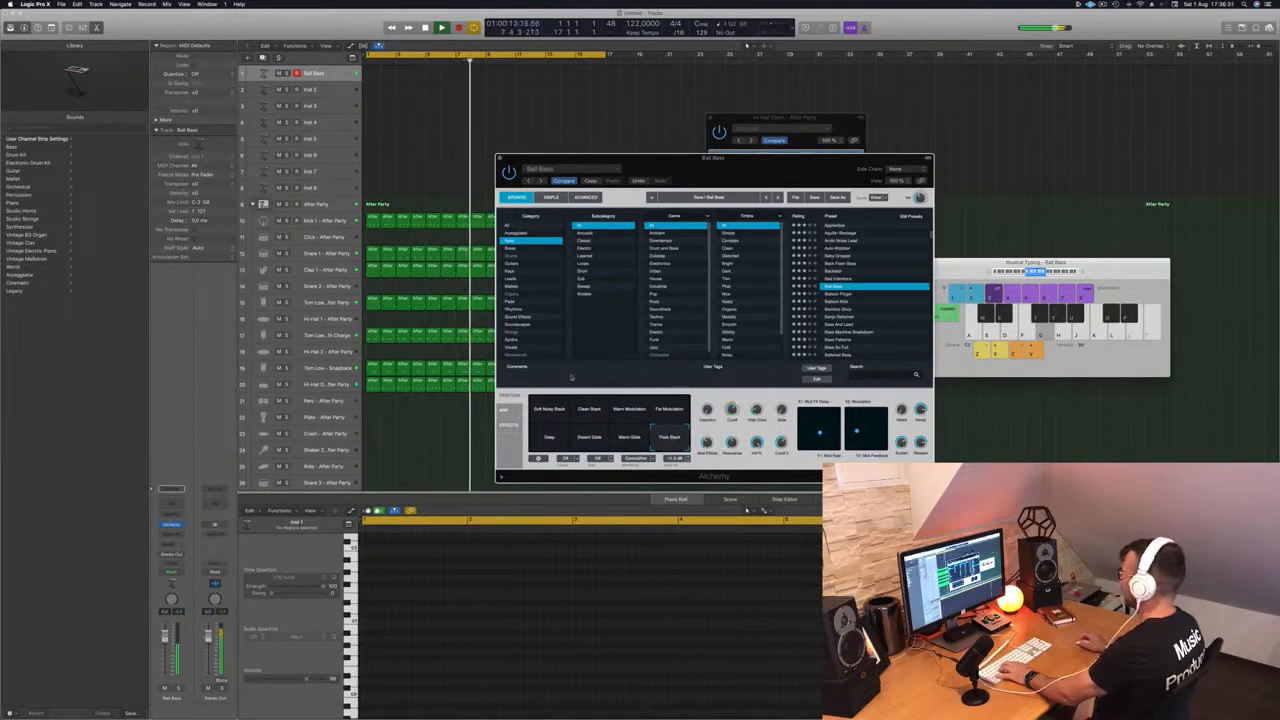
key(g)
key(d)
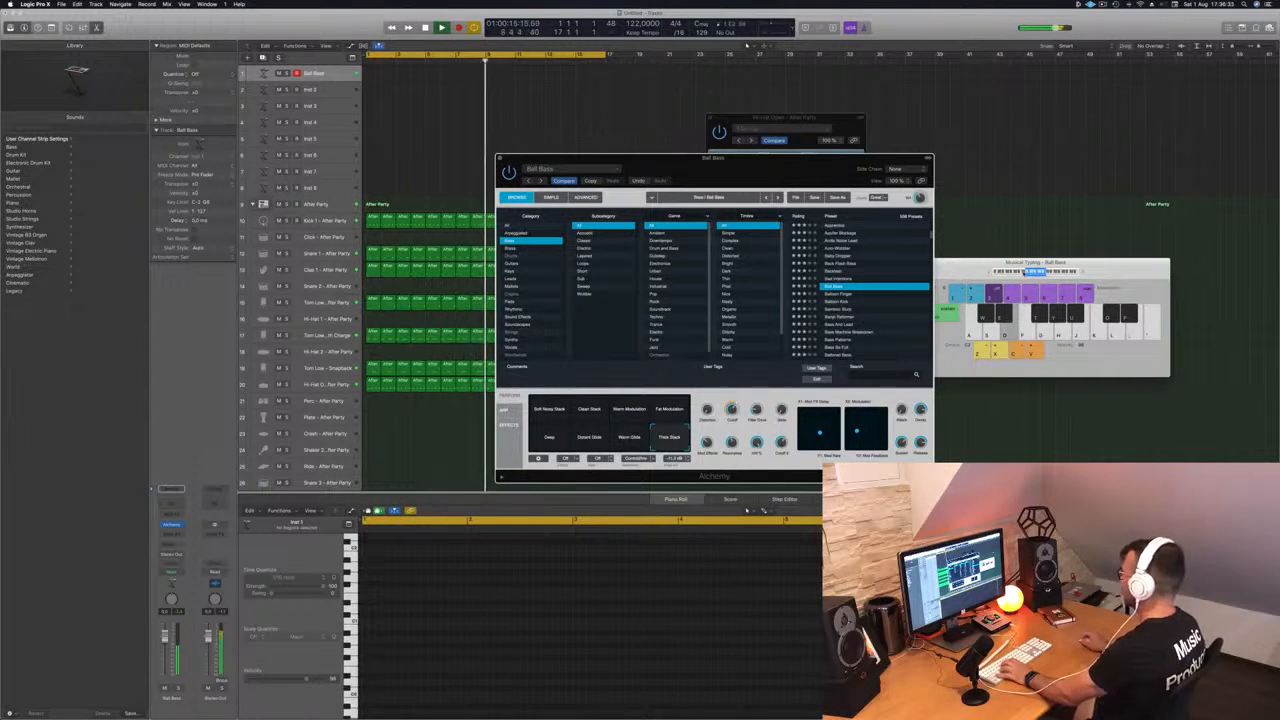
key(d)
key(d)
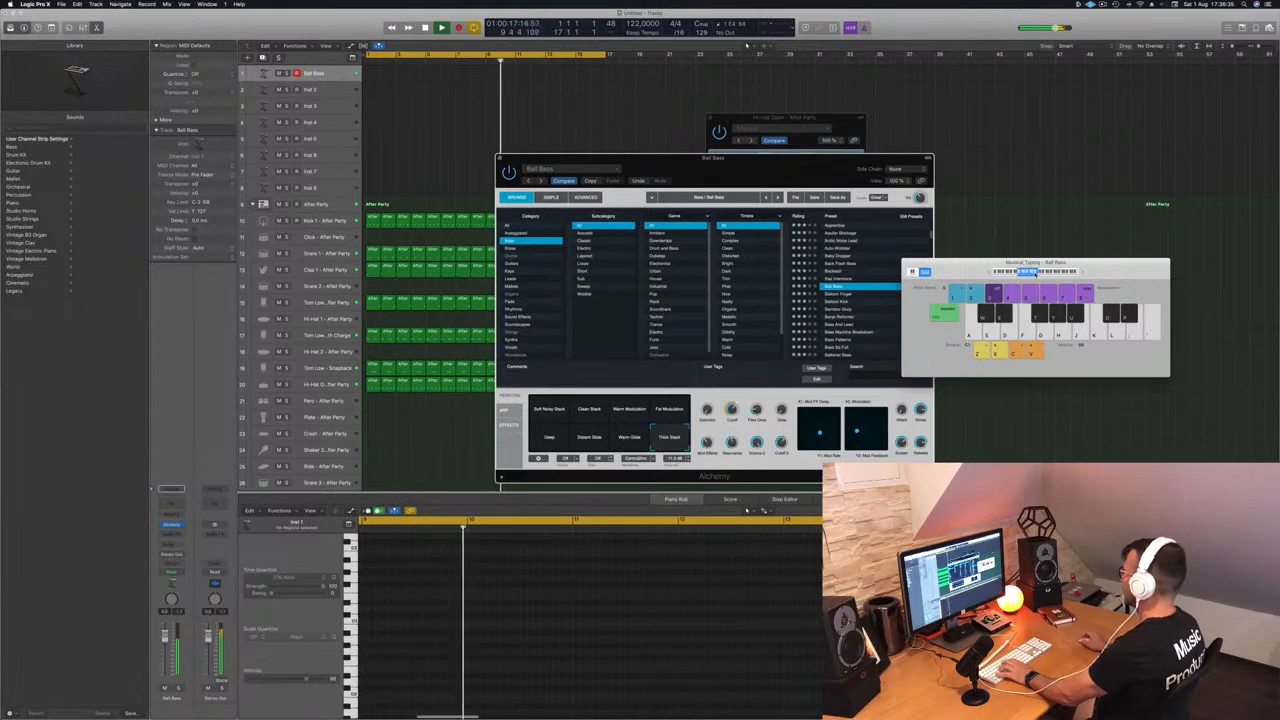
key(d)
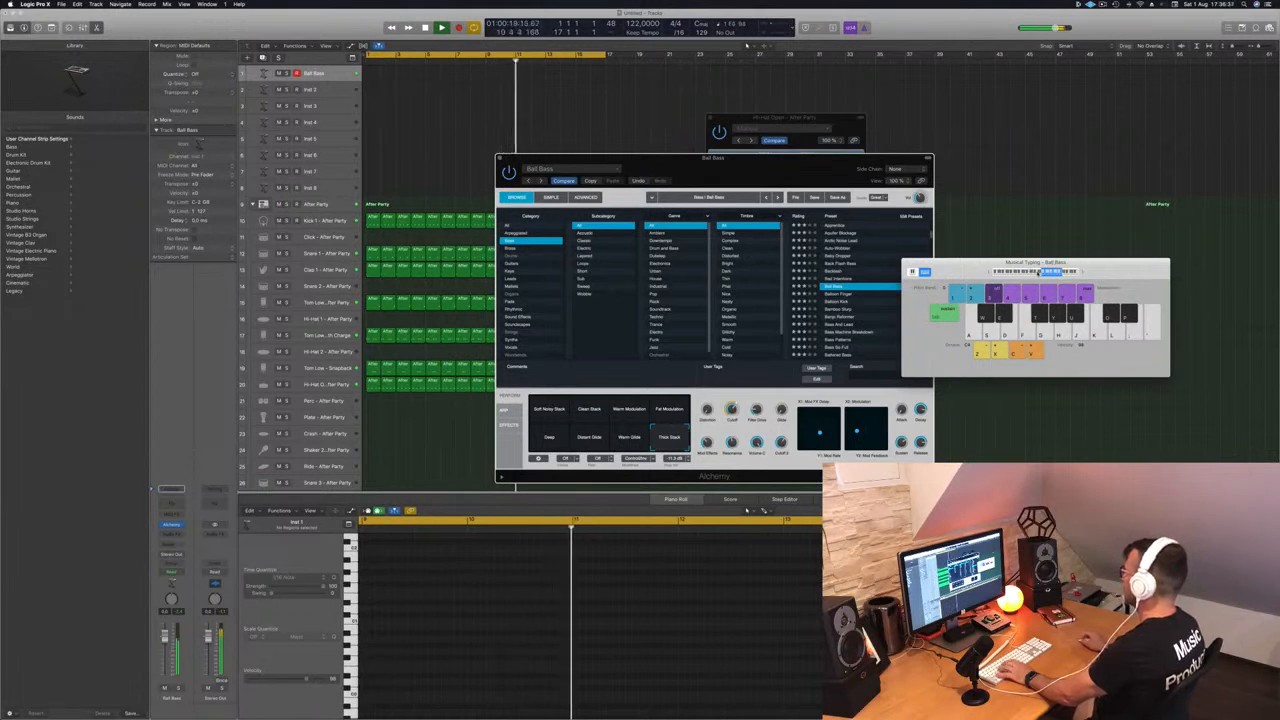
key(f)
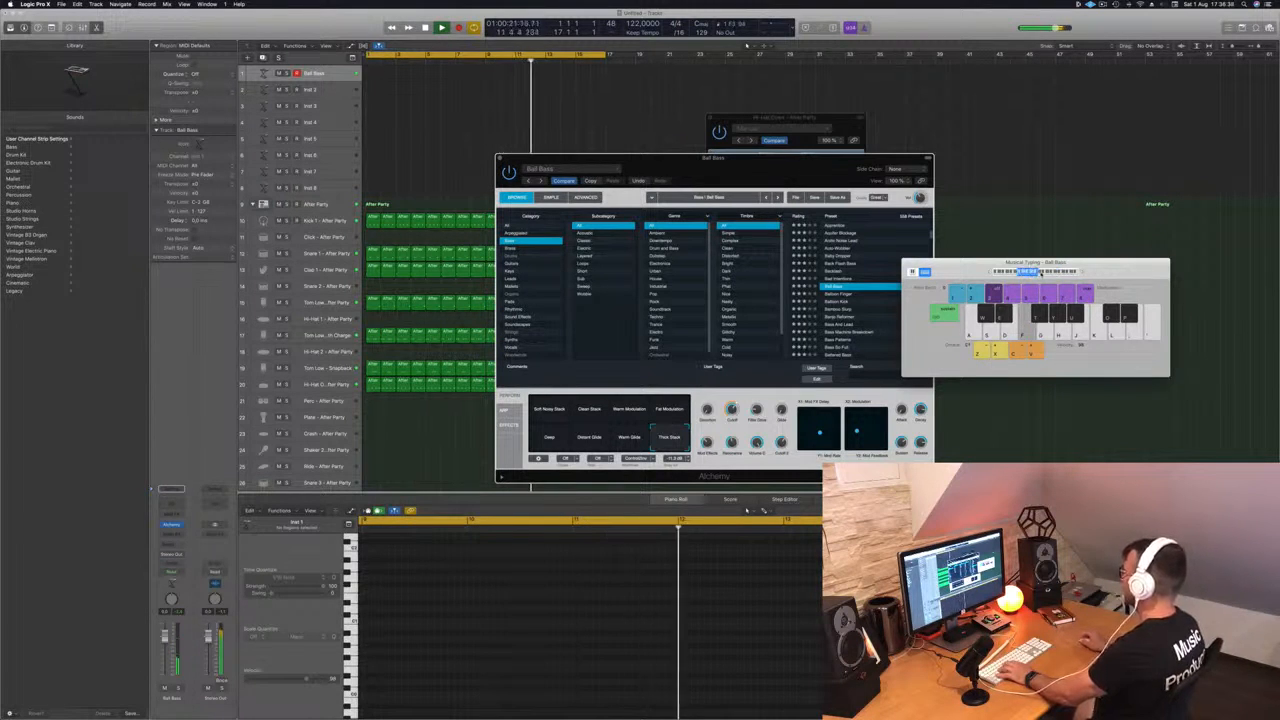
key(g)
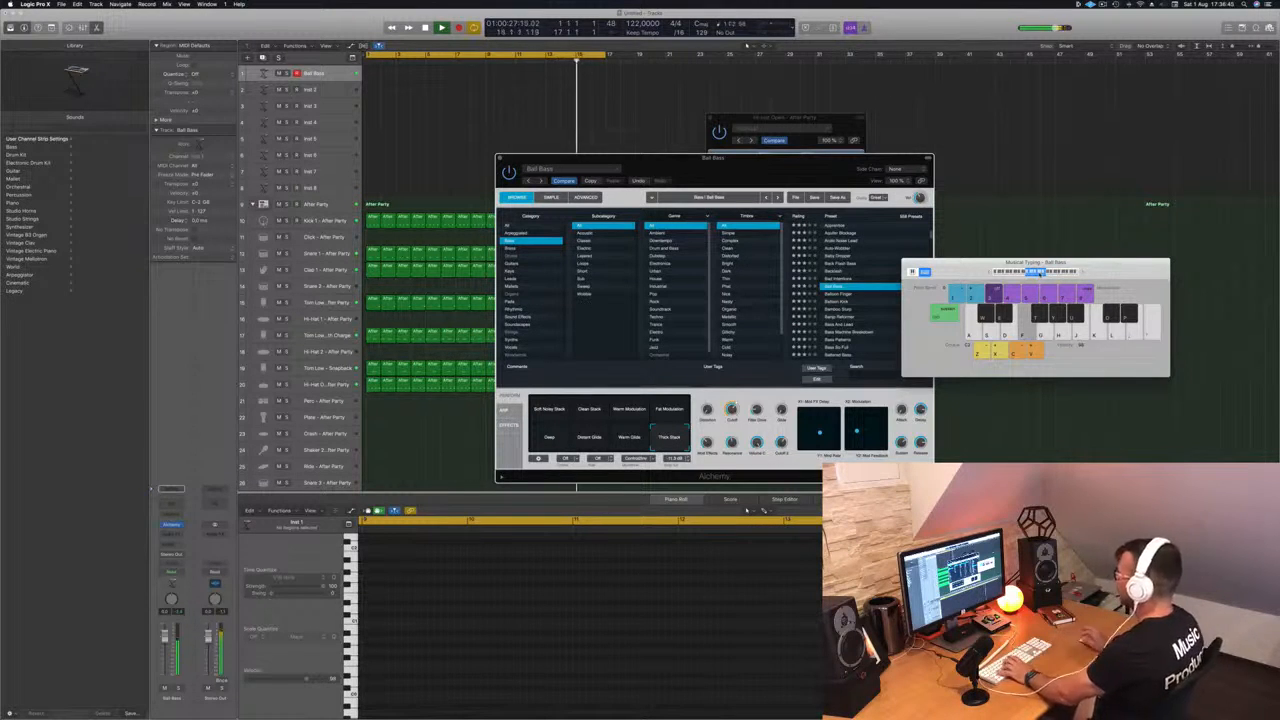
- Audition the Balloon Finger and Balloon Kick presets and load the Bamboo preset listed just below them
click(836, 294)
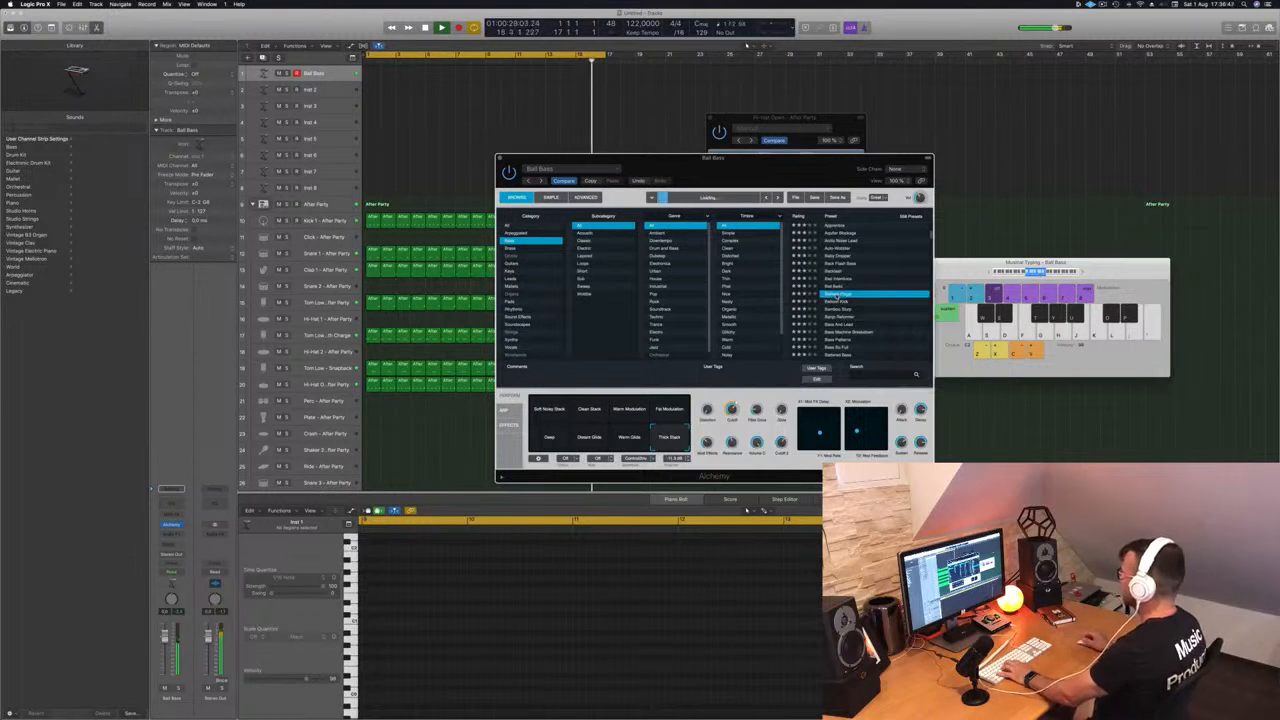
click(834, 302)
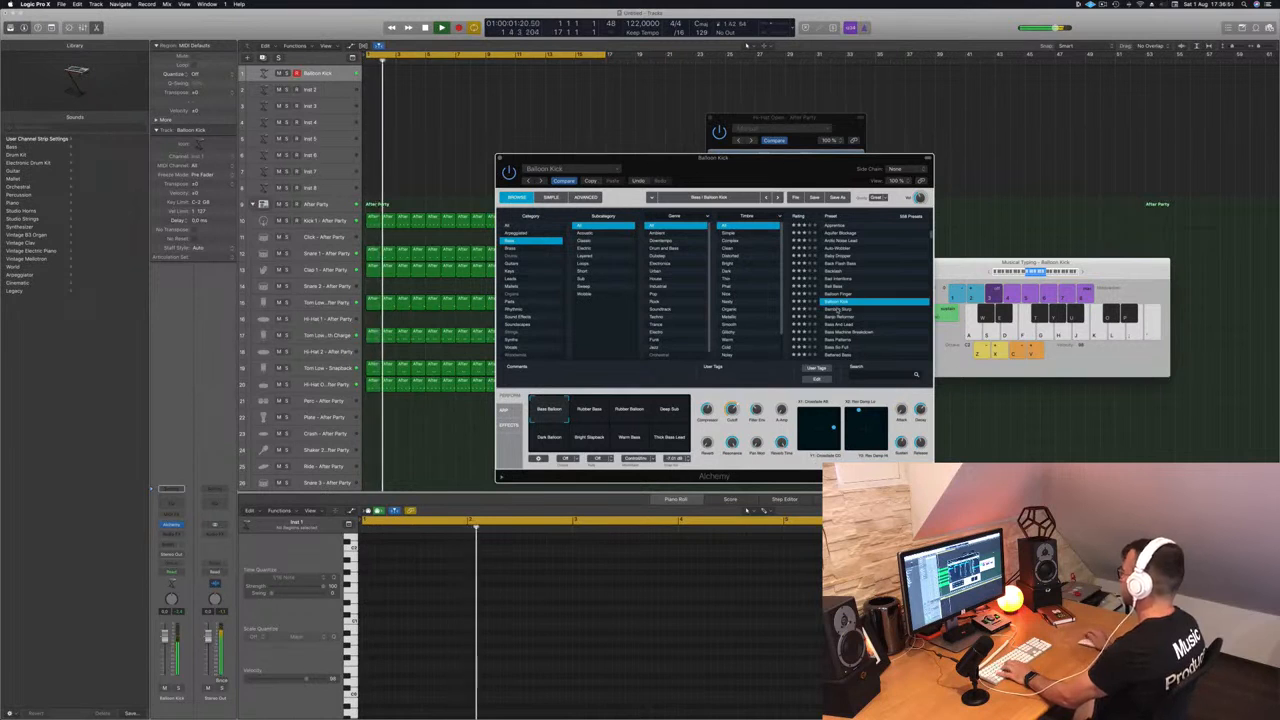
click(835, 310)
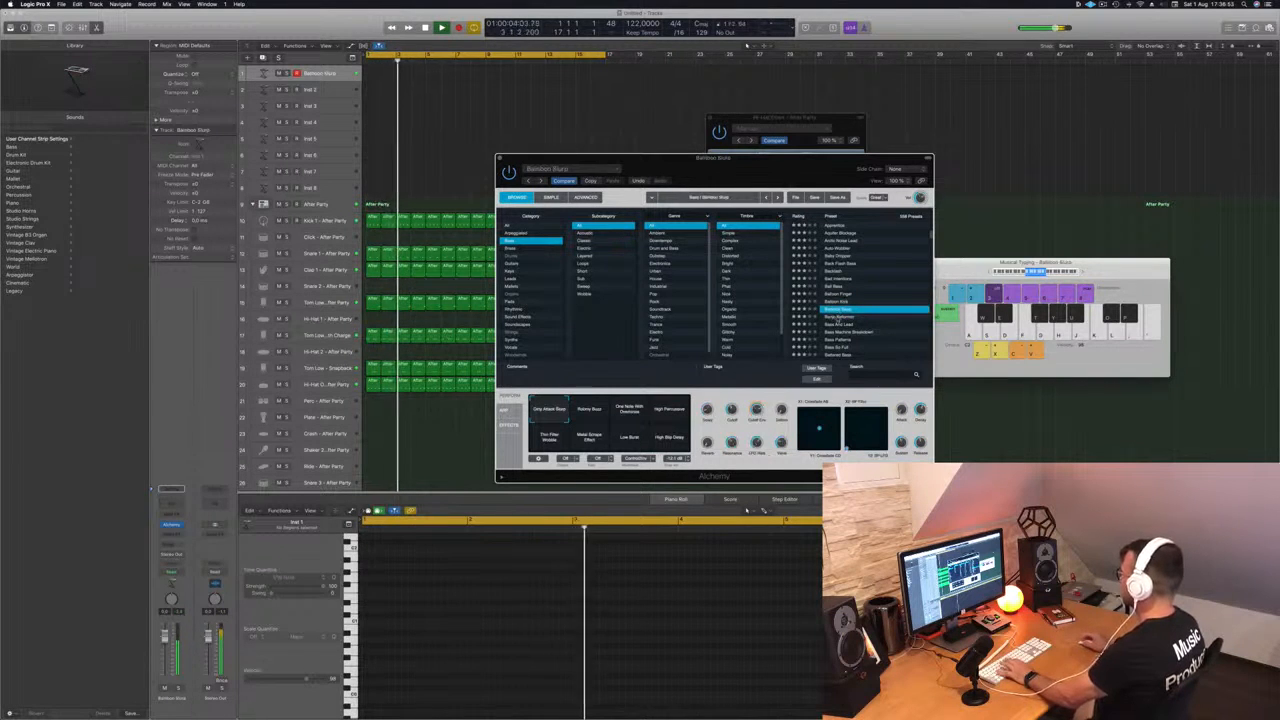
- Audition the bass presets below Bamboo, including Bass And Lead and Bass Patterns, over the drum loop
click(838, 318)
click(843, 326)
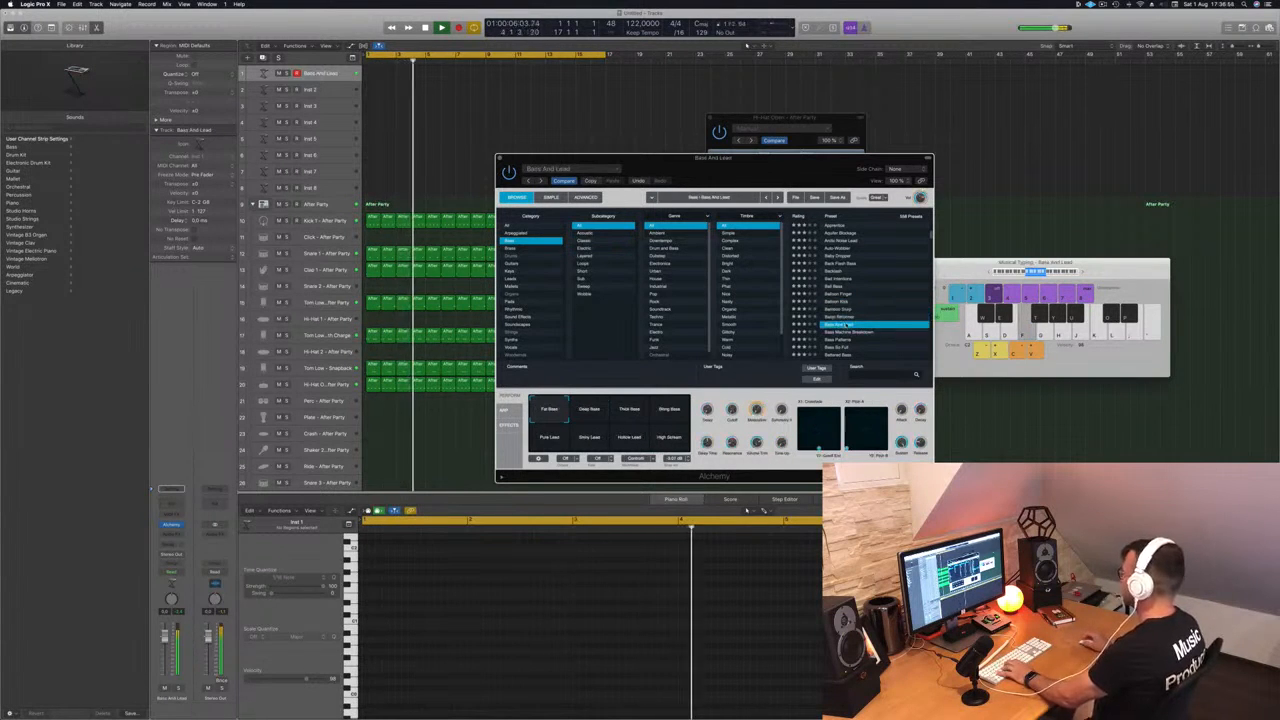
click(845, 334)
click(845, 298)
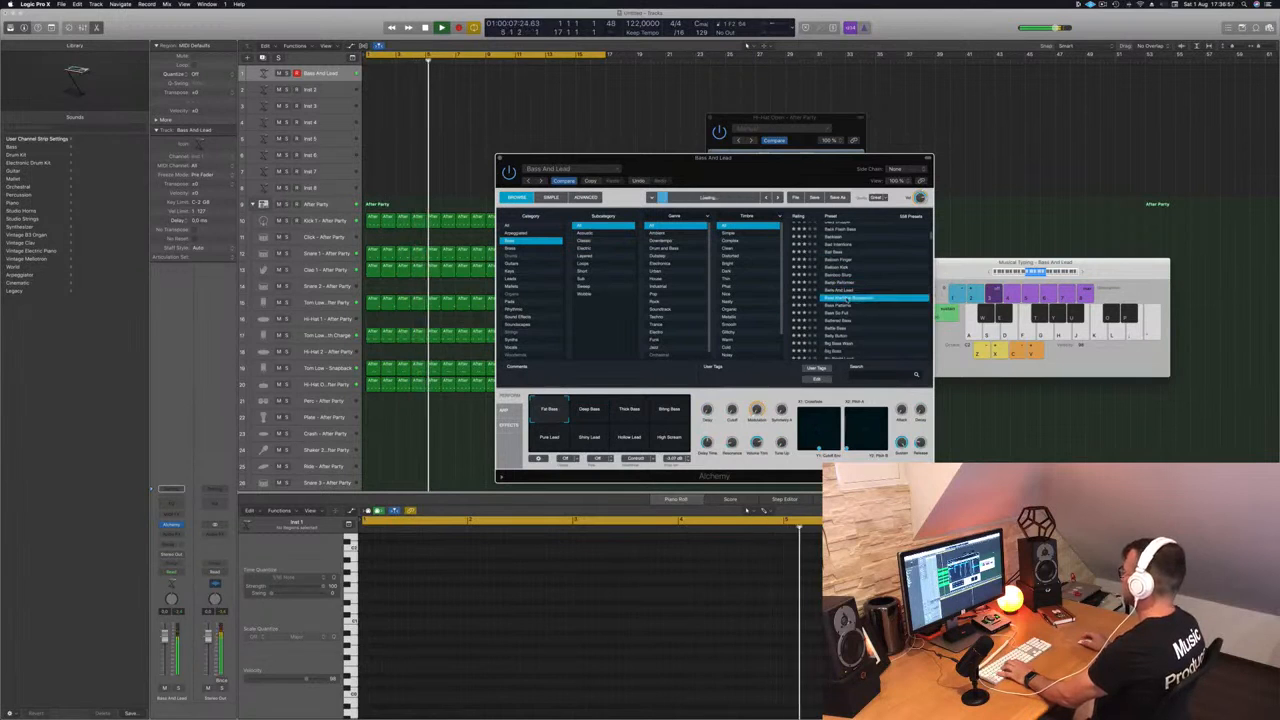
click(843, 306)
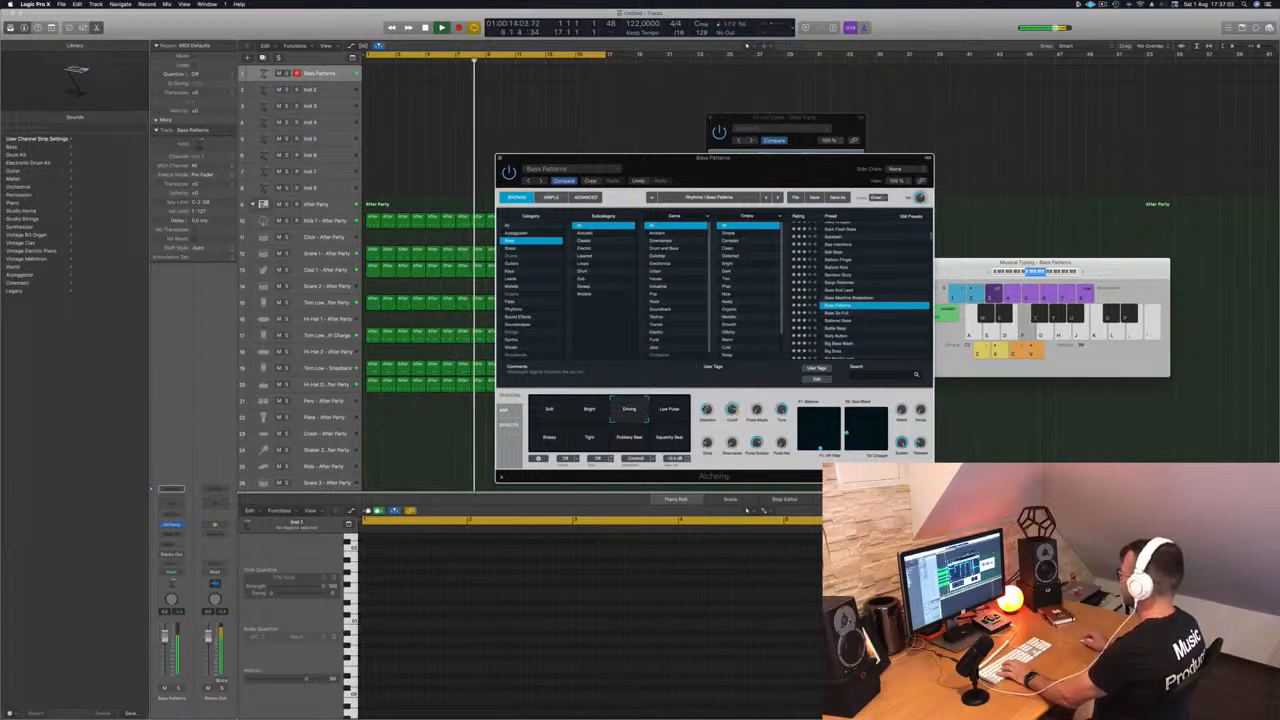
- Load the Bass So Full preset, change the Musical Typing octave and compare its top-row variations and the first bottom-row one
click(839, 314)
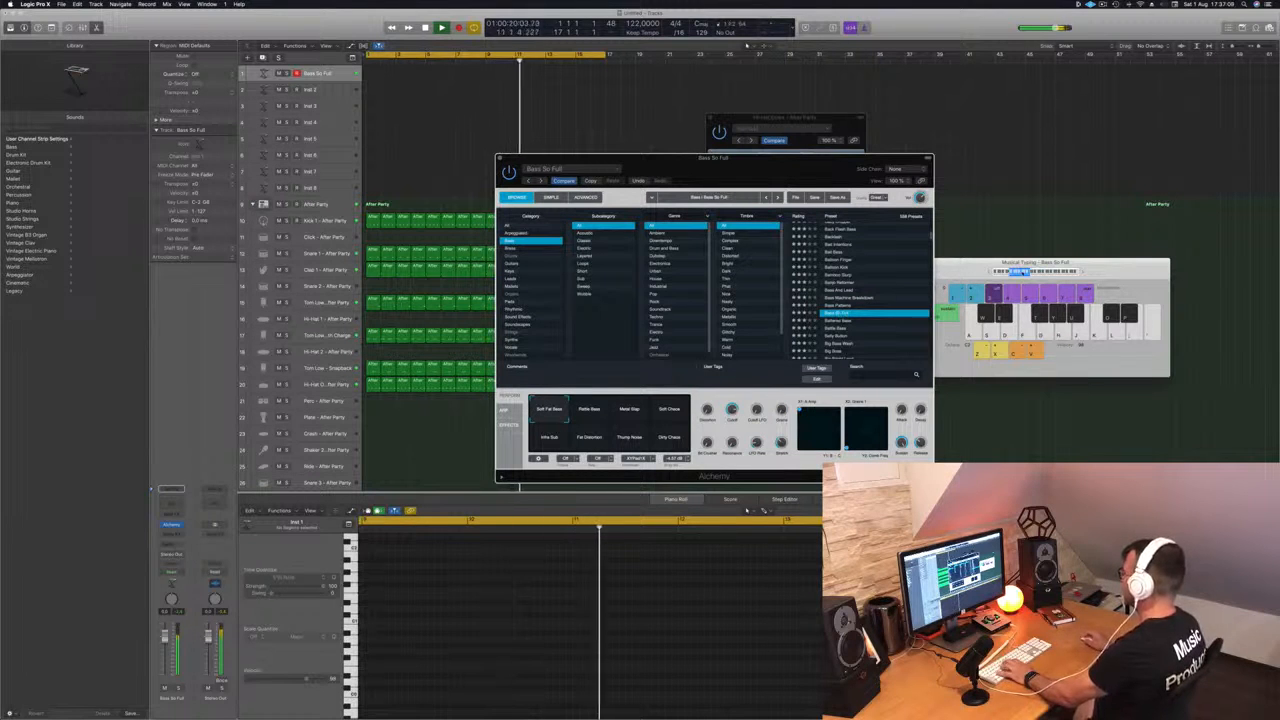
click(1033, 273)
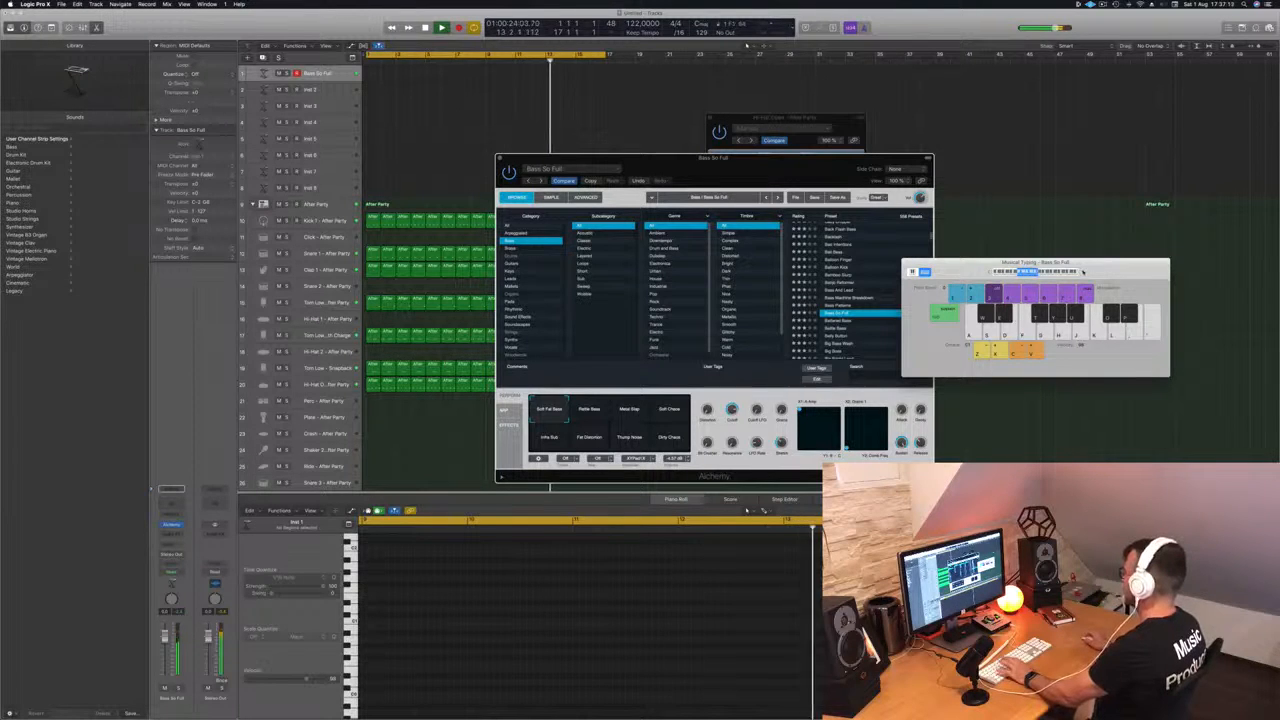
click(596, 410)
click(632, 410)
click(673, 411)
click(543, 441)
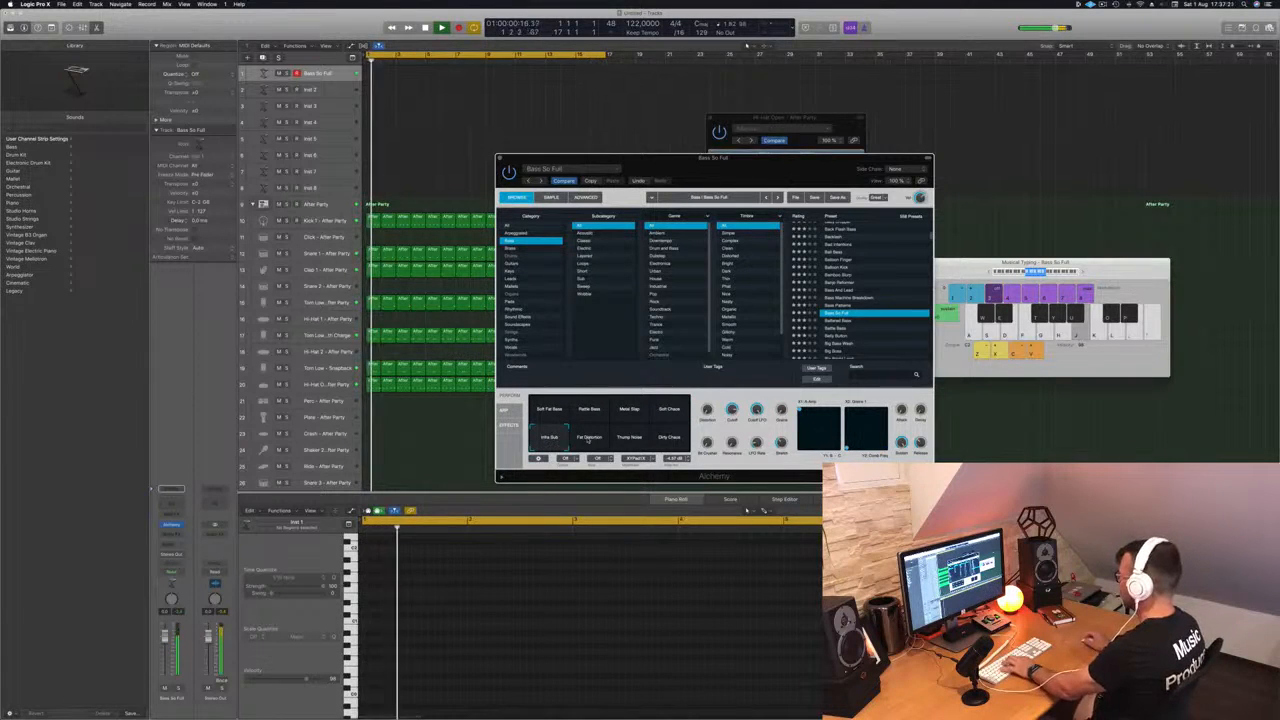
- Try Battered Bass in a lower octave with its Buzzy variation, and audition the Battle Bass and Belly Button presets
click(843, 321)
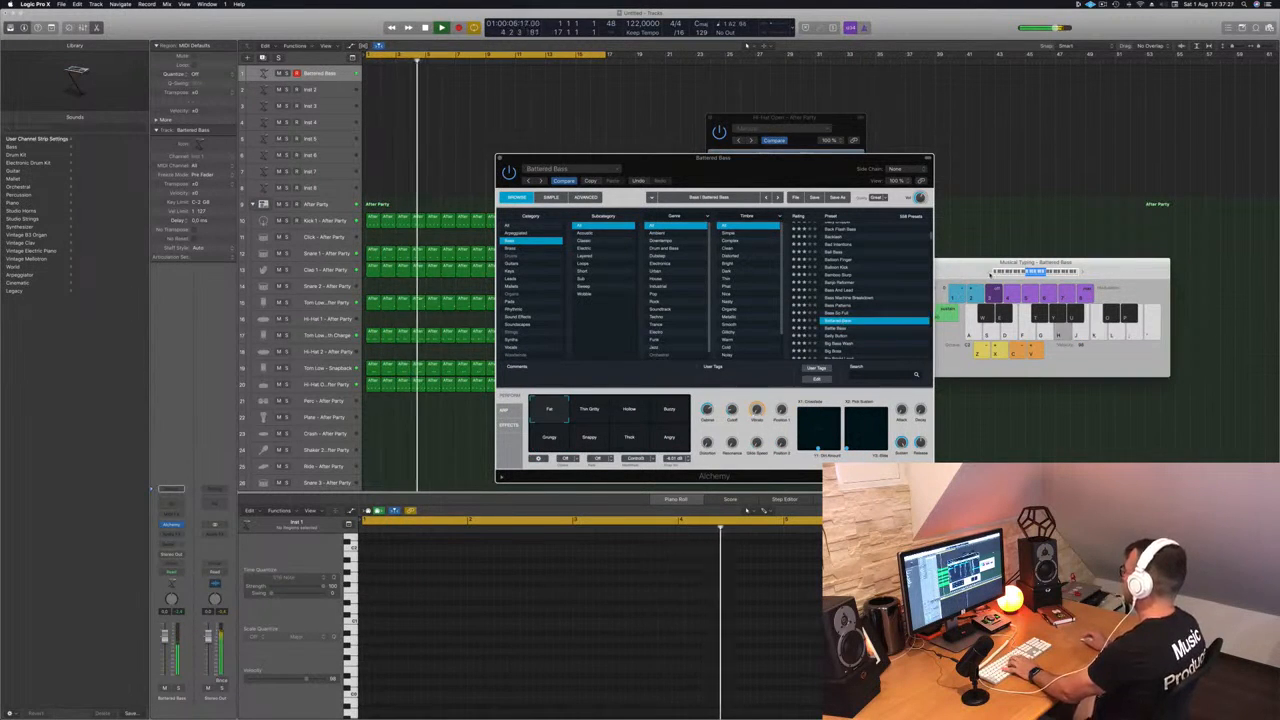
click(990, 263)
click(679, 424)
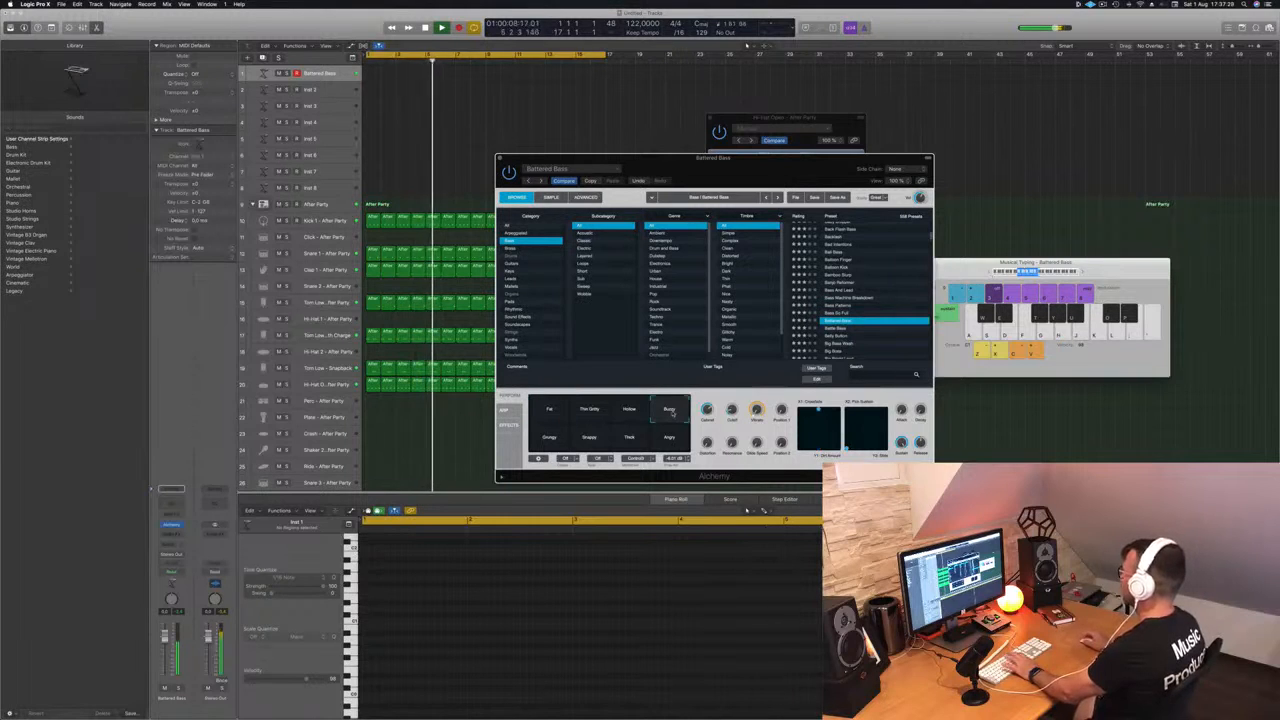
click(838, 329)
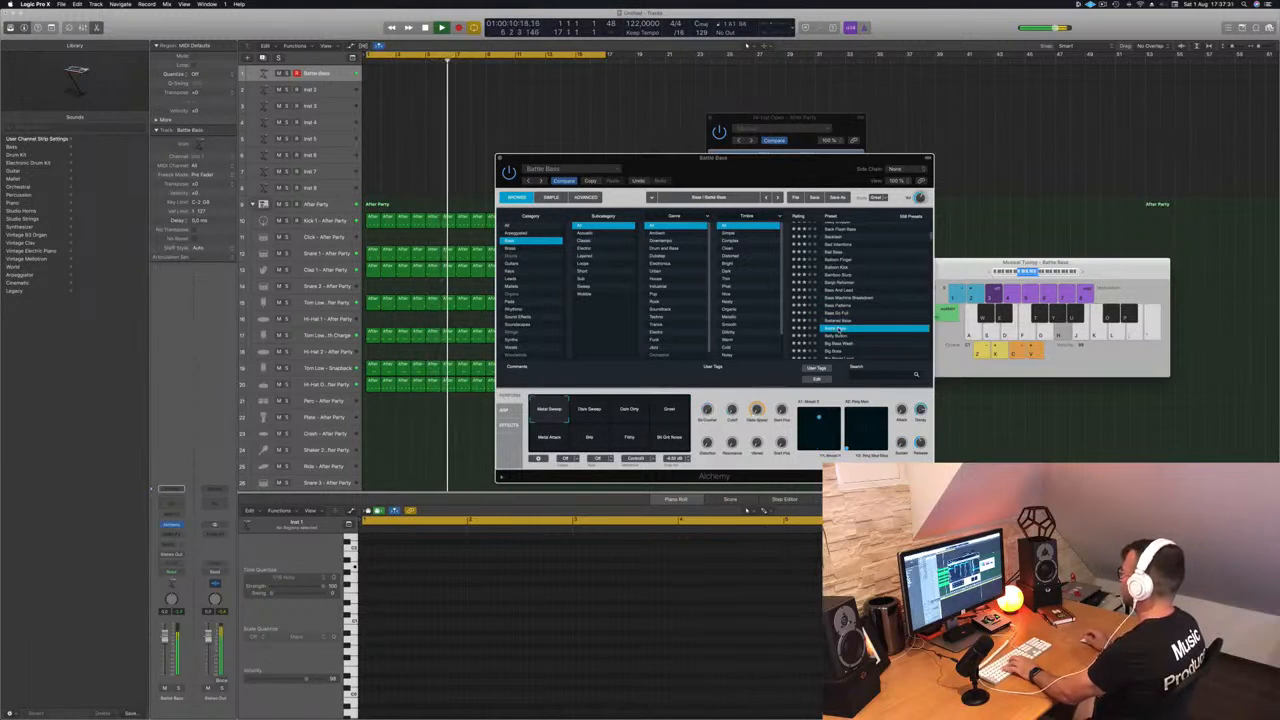
click(836, 337)
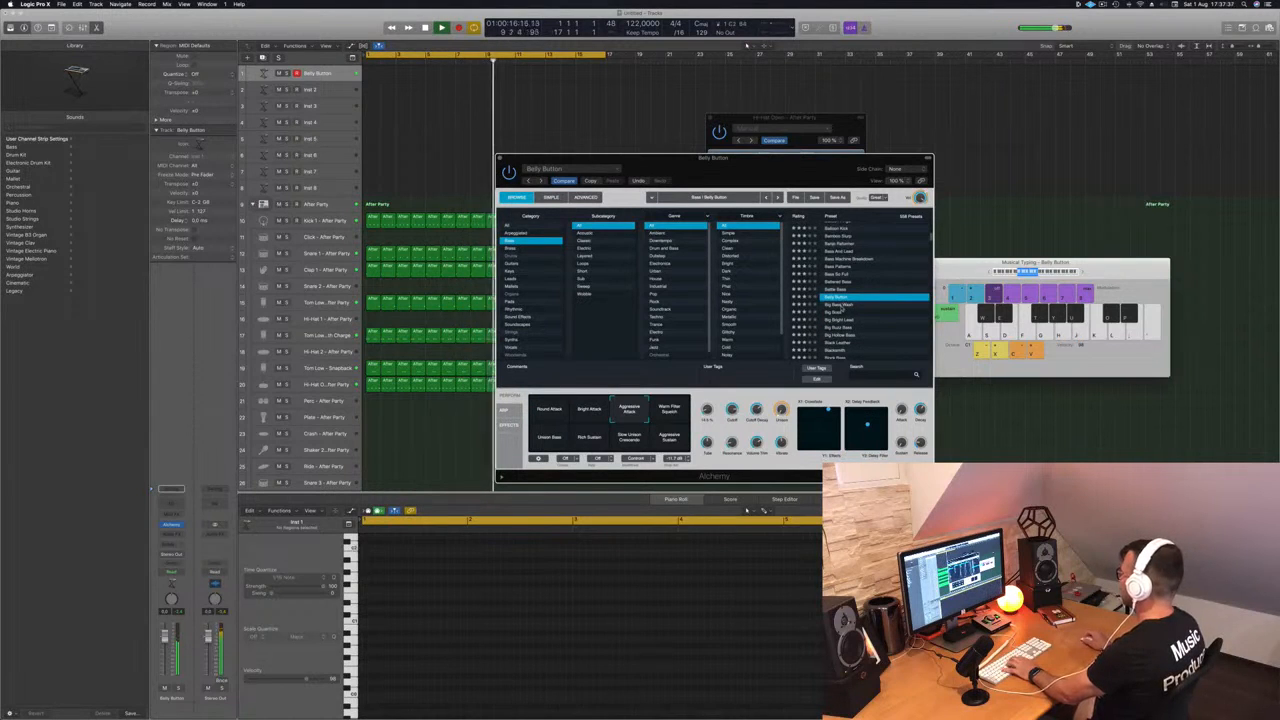
- Audition the presets from Big Bass Wash down to Big Hollow Bass, including Big Bright Lead
click(843, 305)
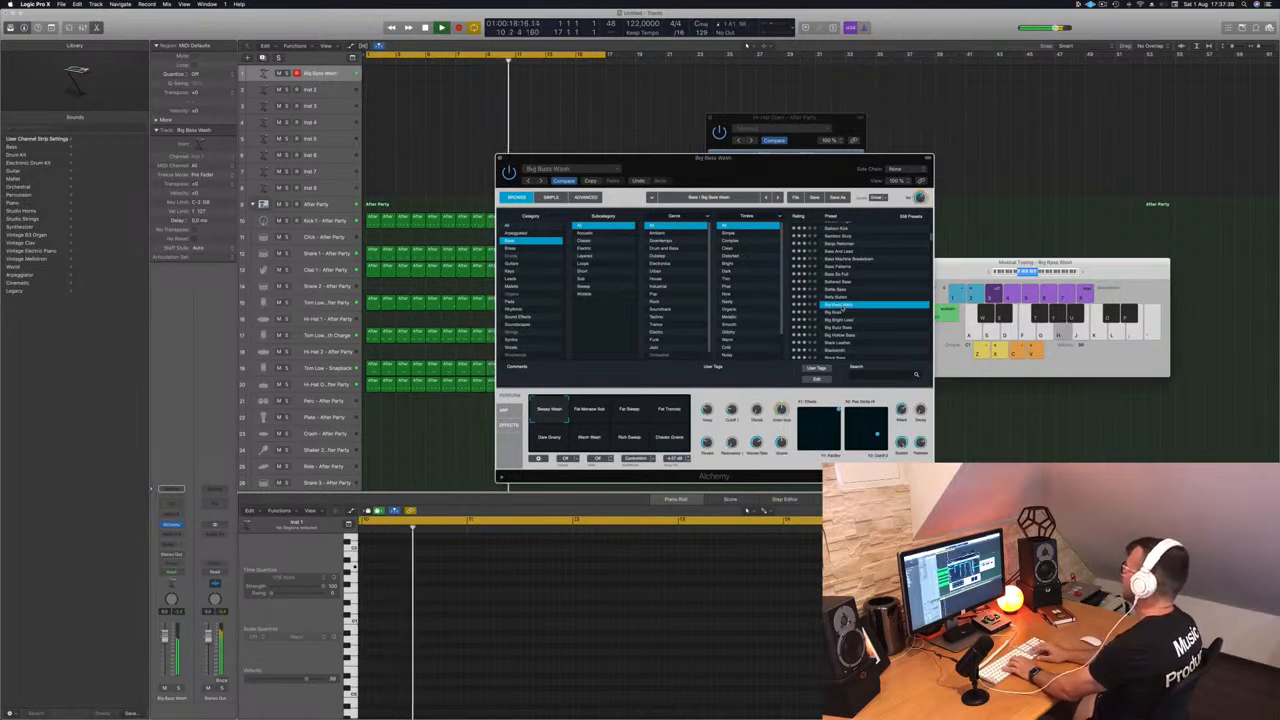
click(843, 311)
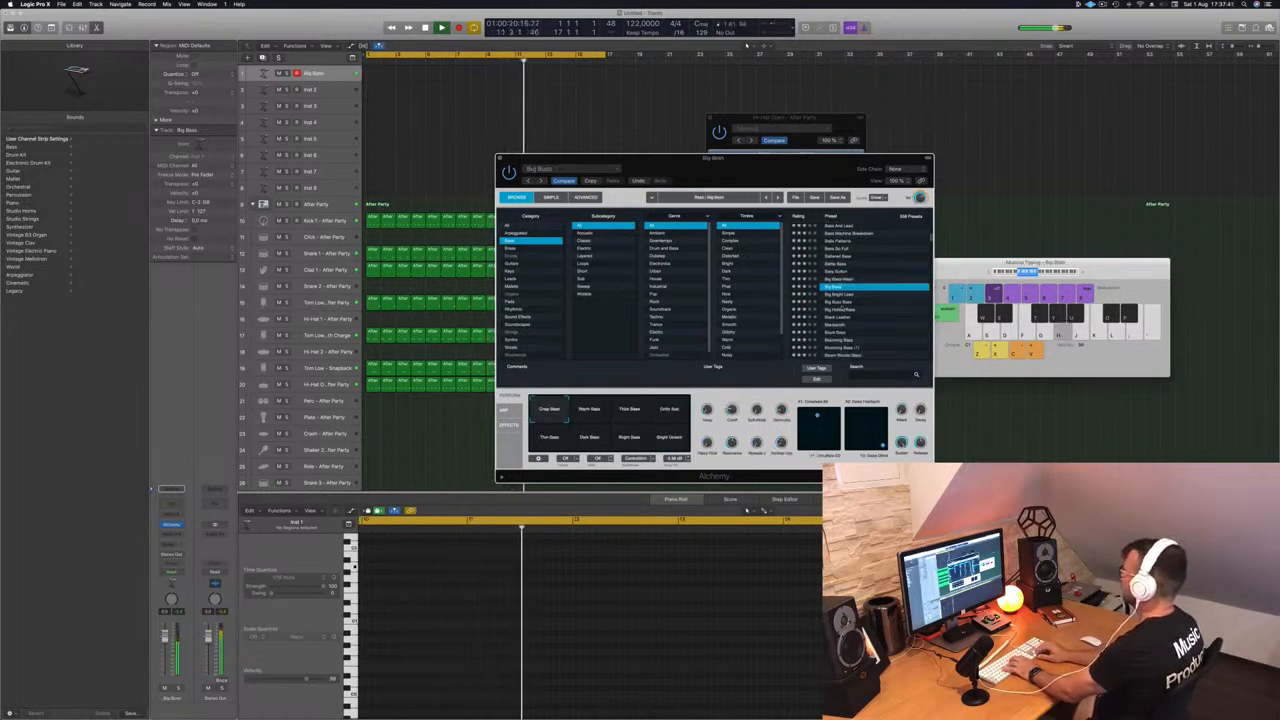
key(Down)
key(Down)
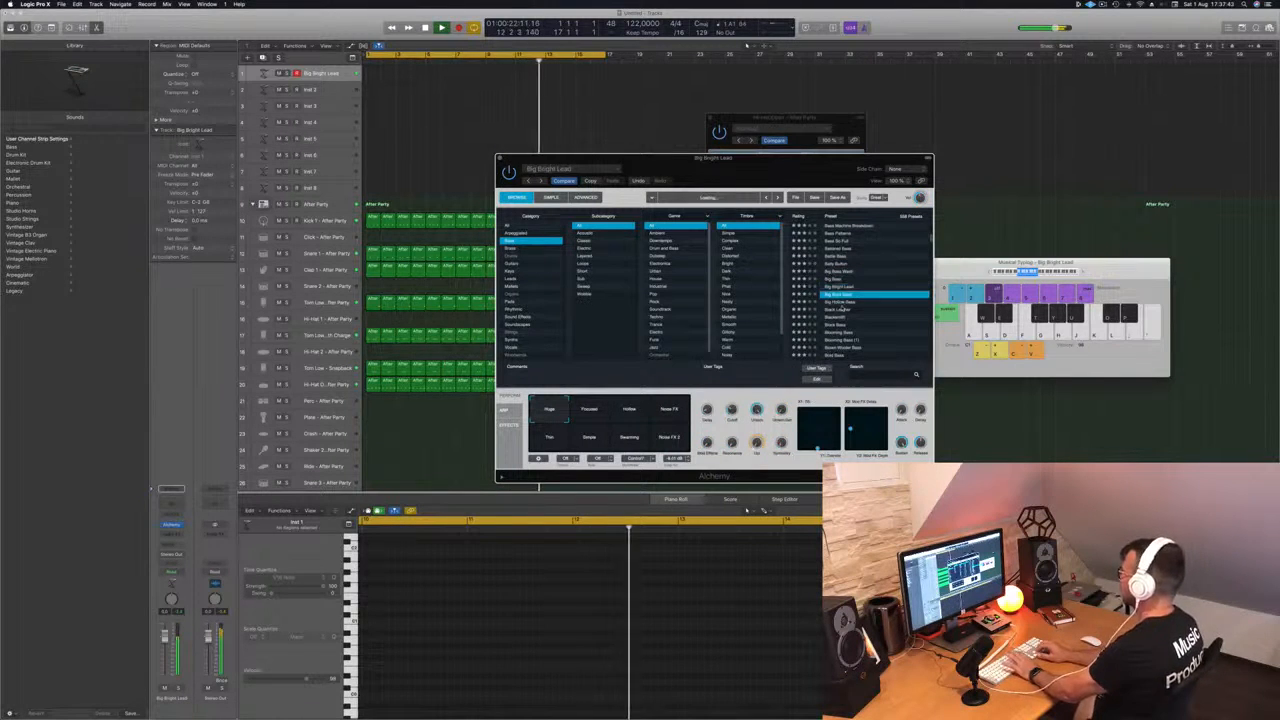
key(Down)
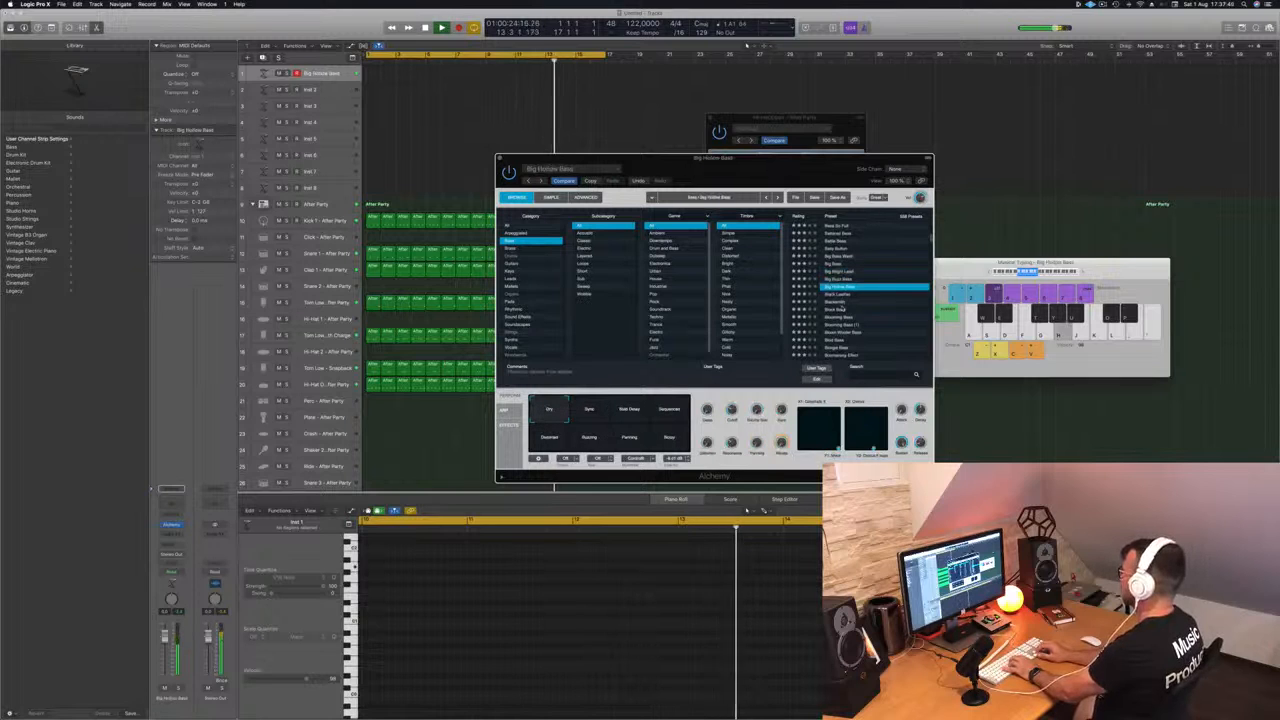
- Play a note with Big Hollow Bass and audition Black Leather, Blacksmith and the preset just below them
key(h)
key(Down)
key(Down)
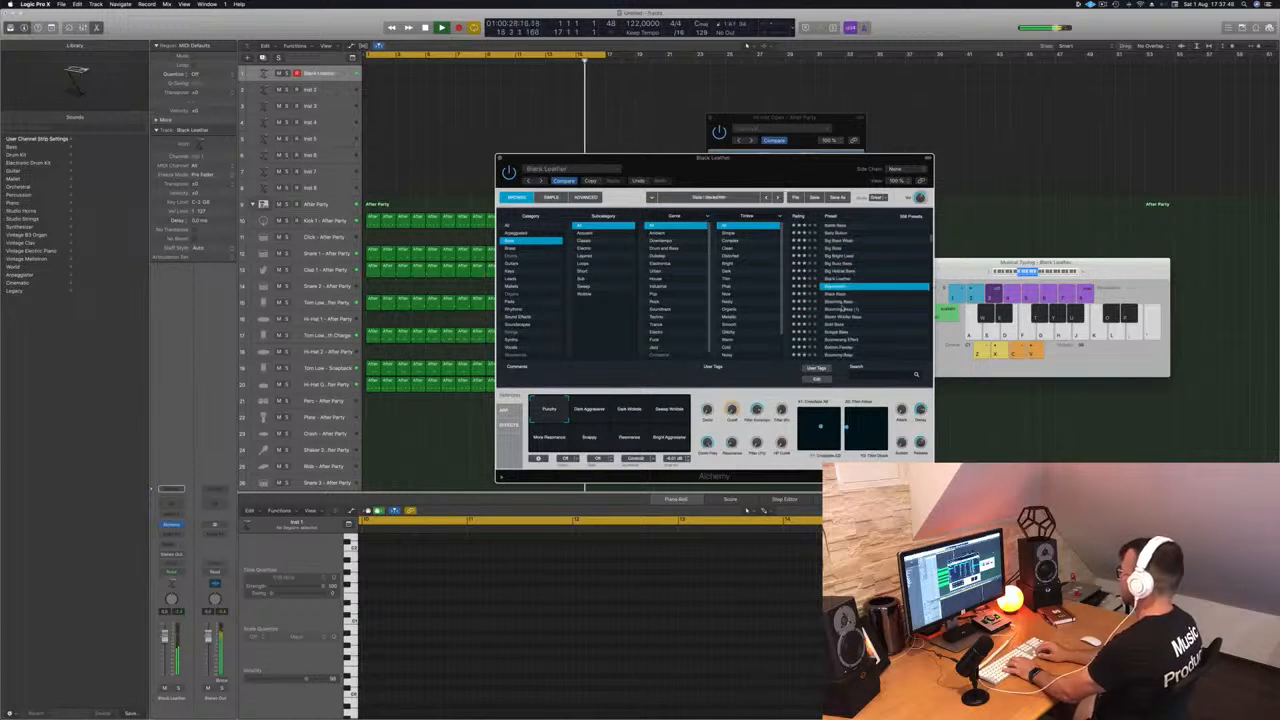
key(Down)
key(h)
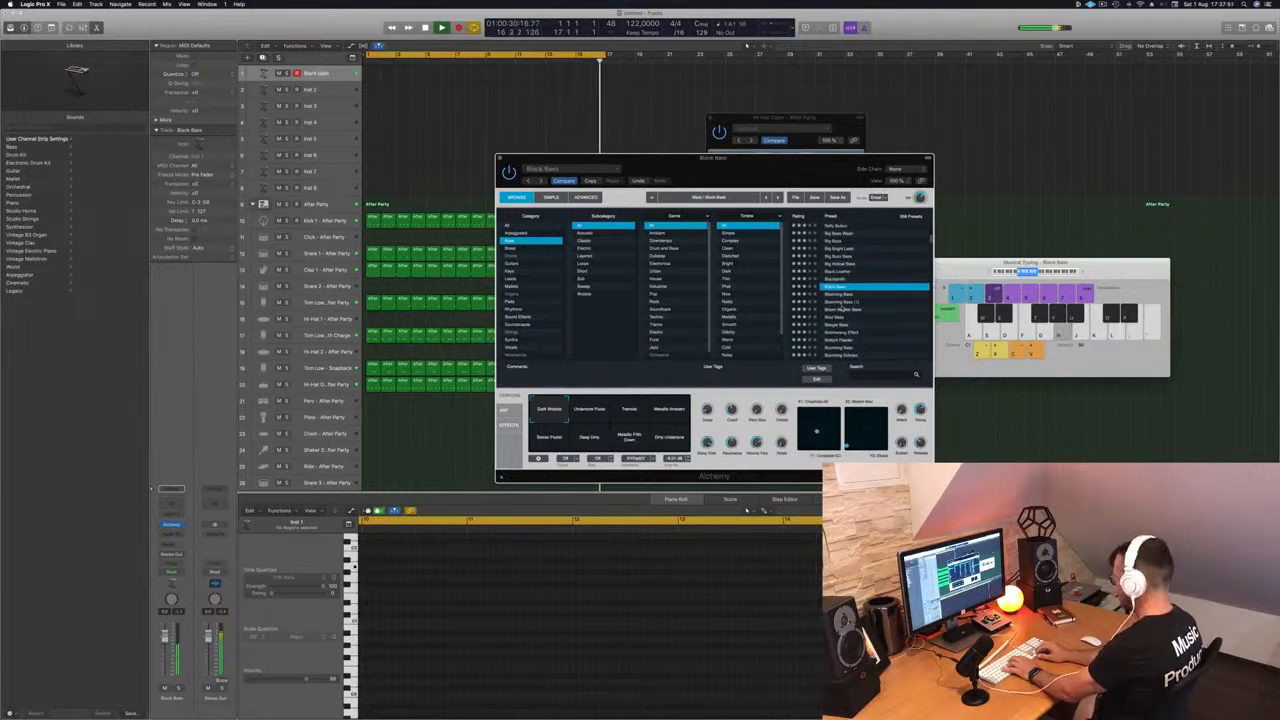
- Load the Blooming Bass preset and play notes with it in the current and a lower Musical Typing octave
key(Down)
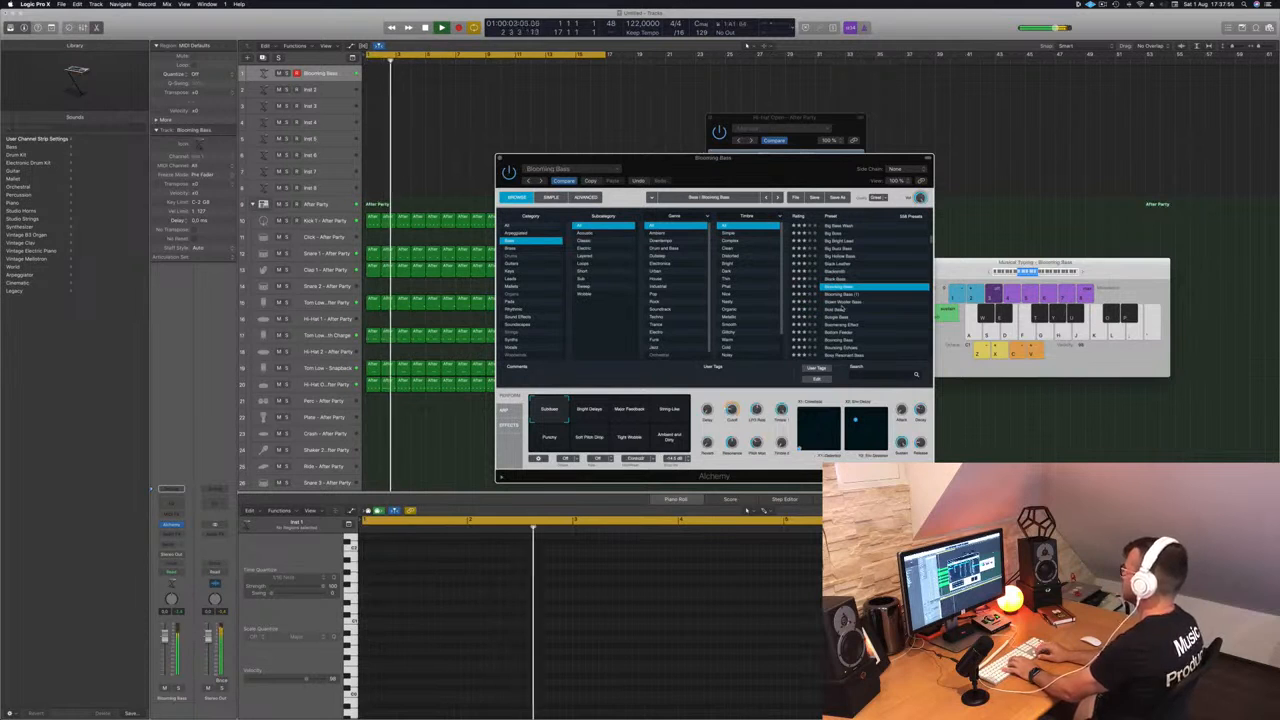
key(k)
click(989, 271)
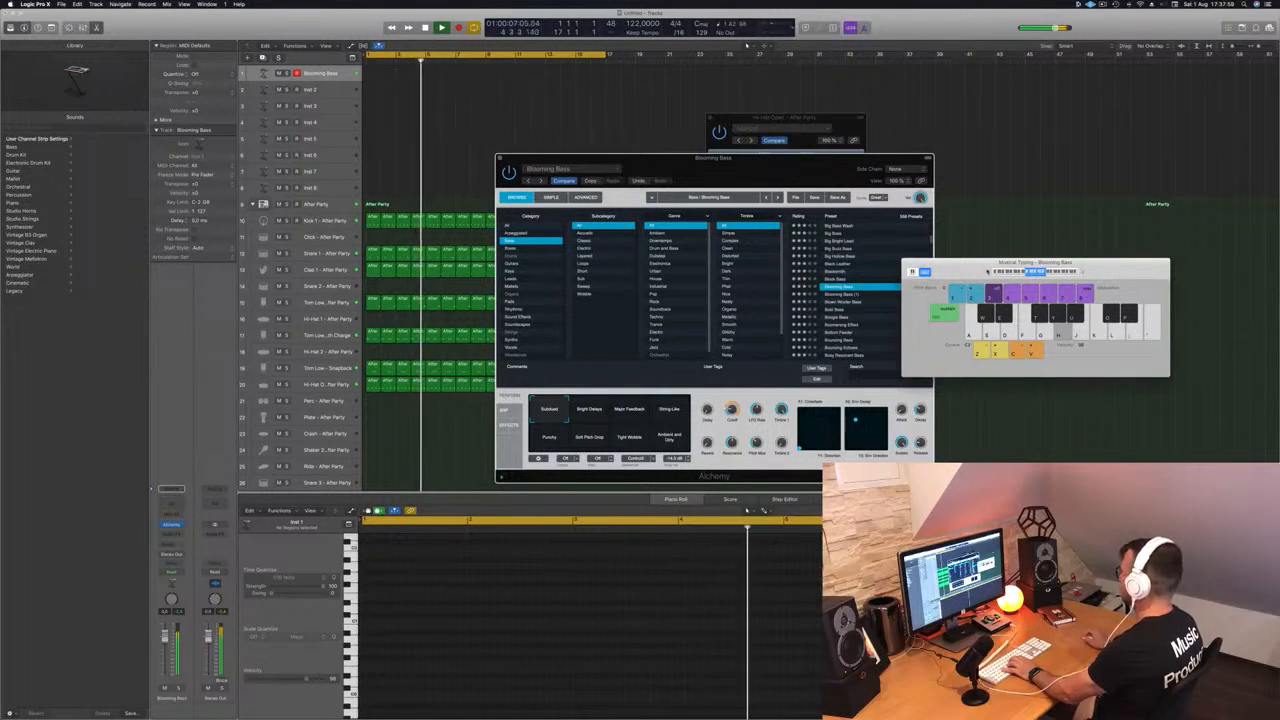
key(k)
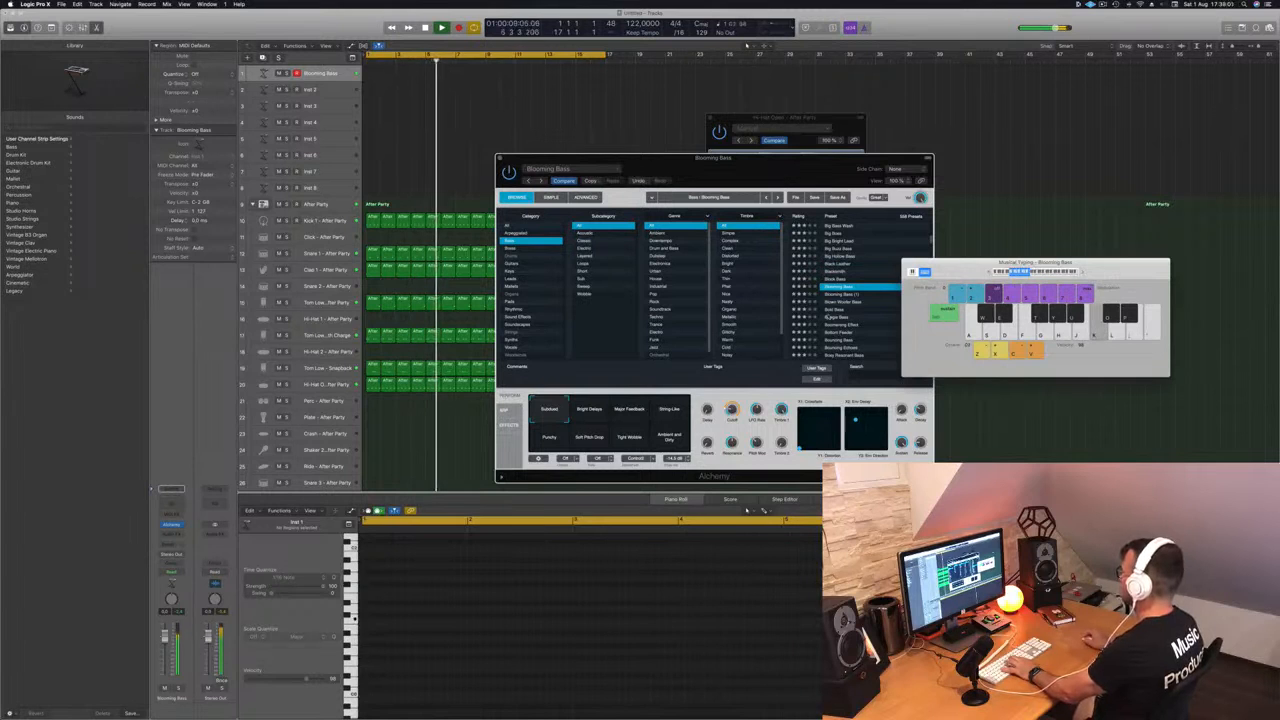
- Audition the presets below Blooming Bass, including Bold Bass, Boogie Bass, Boomerang Effect and Bouncing Bass
click(847, 302)
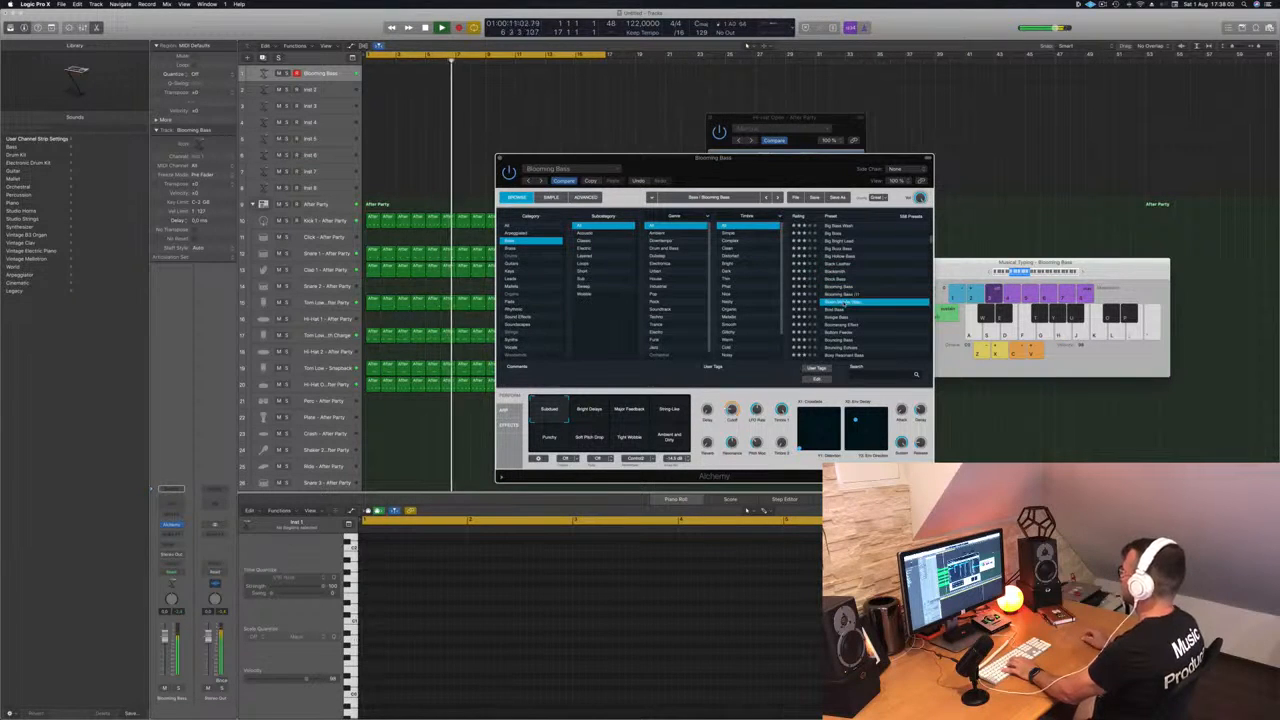
key(Down)
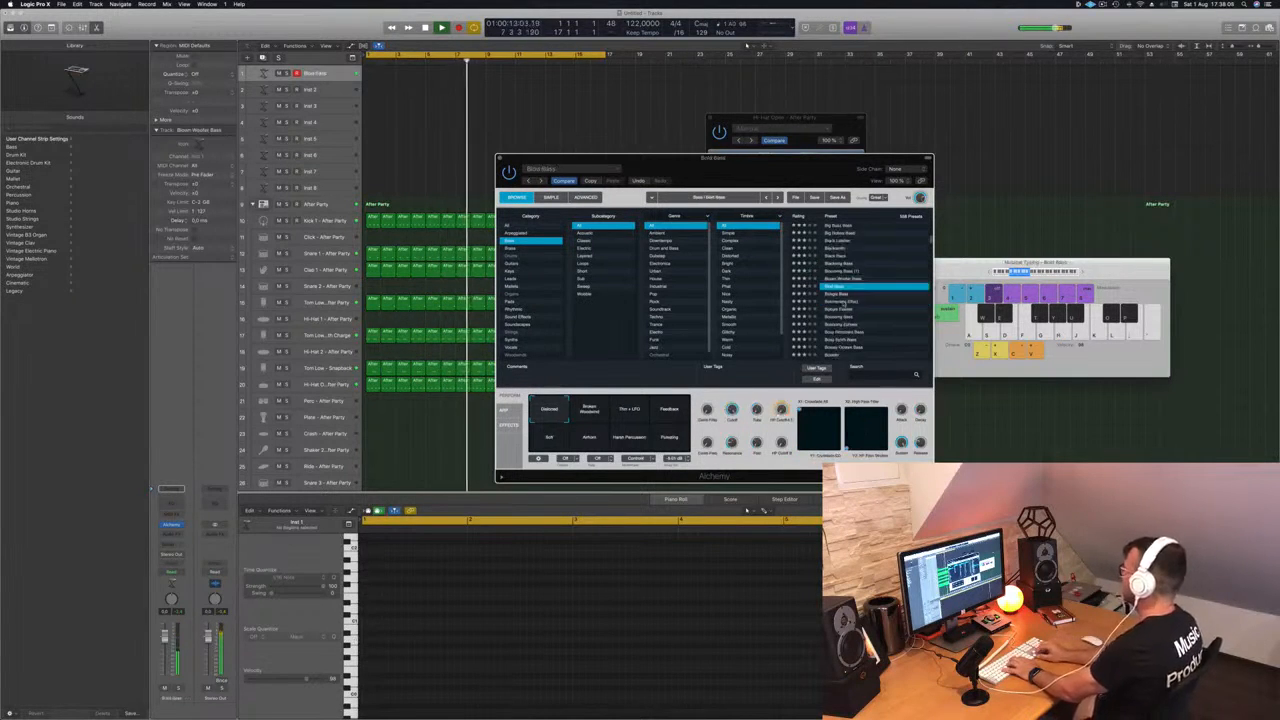
key(Down)
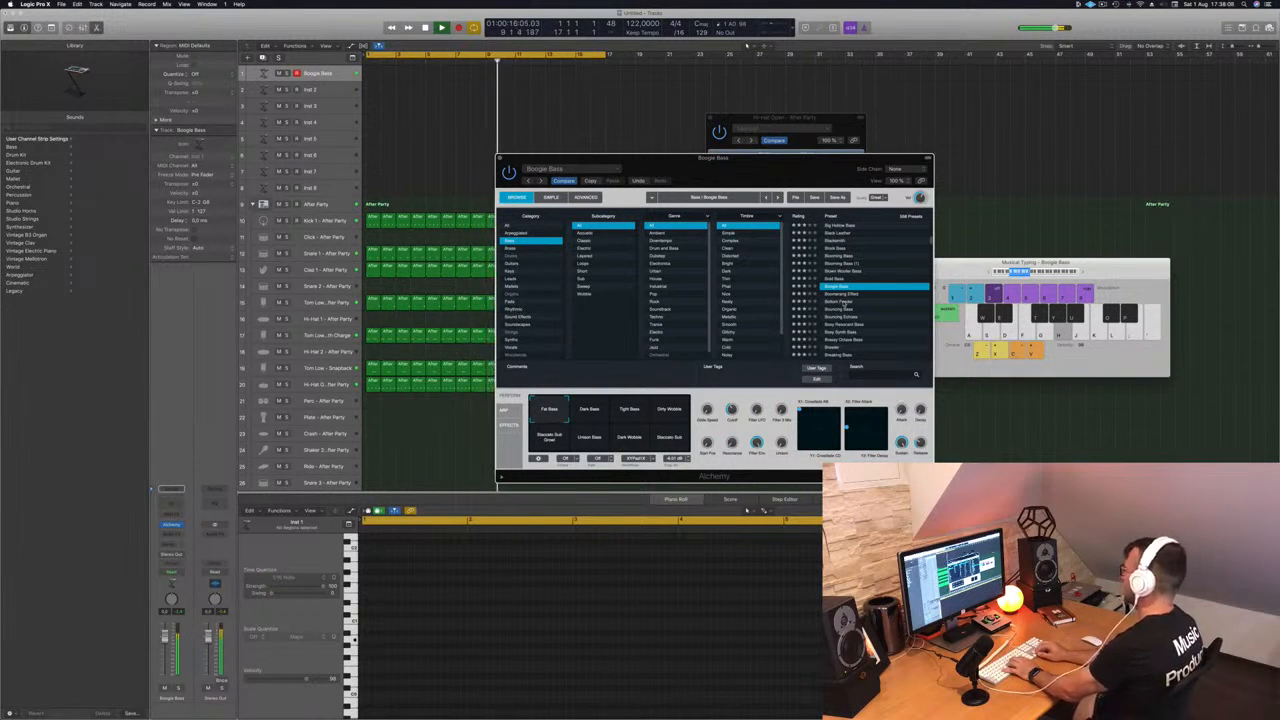
click(847, 301)
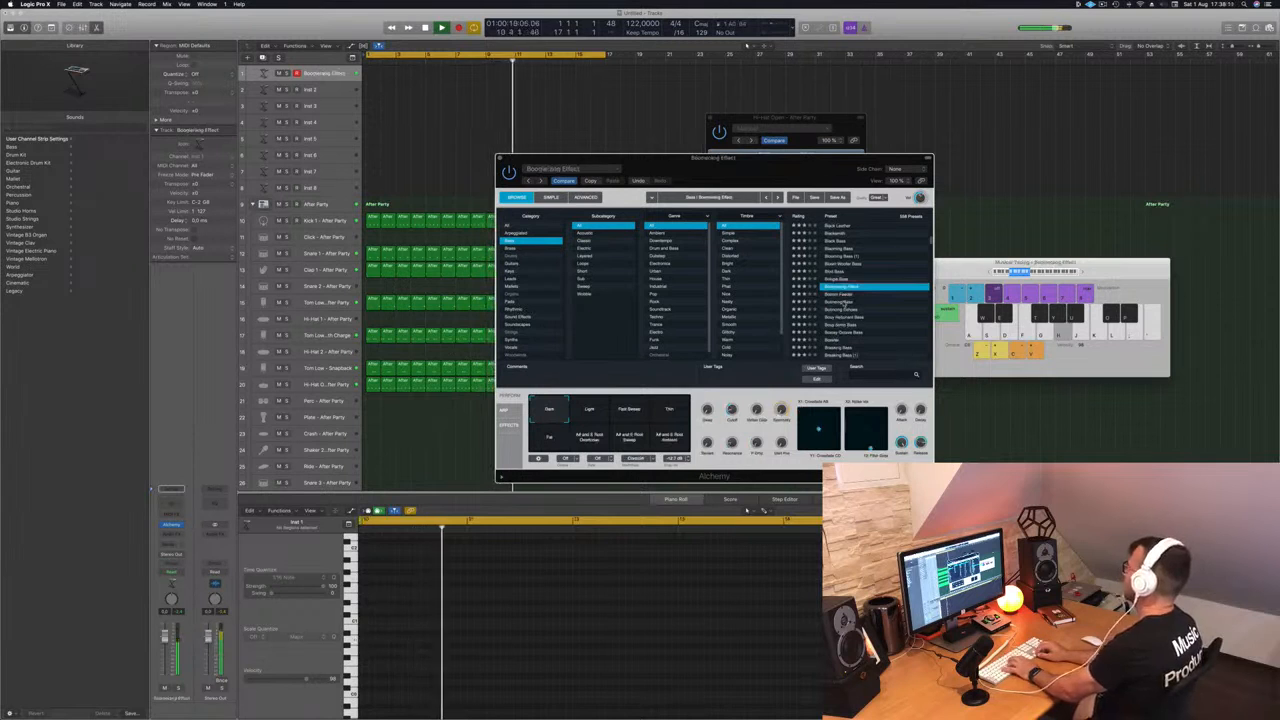
key(Down)
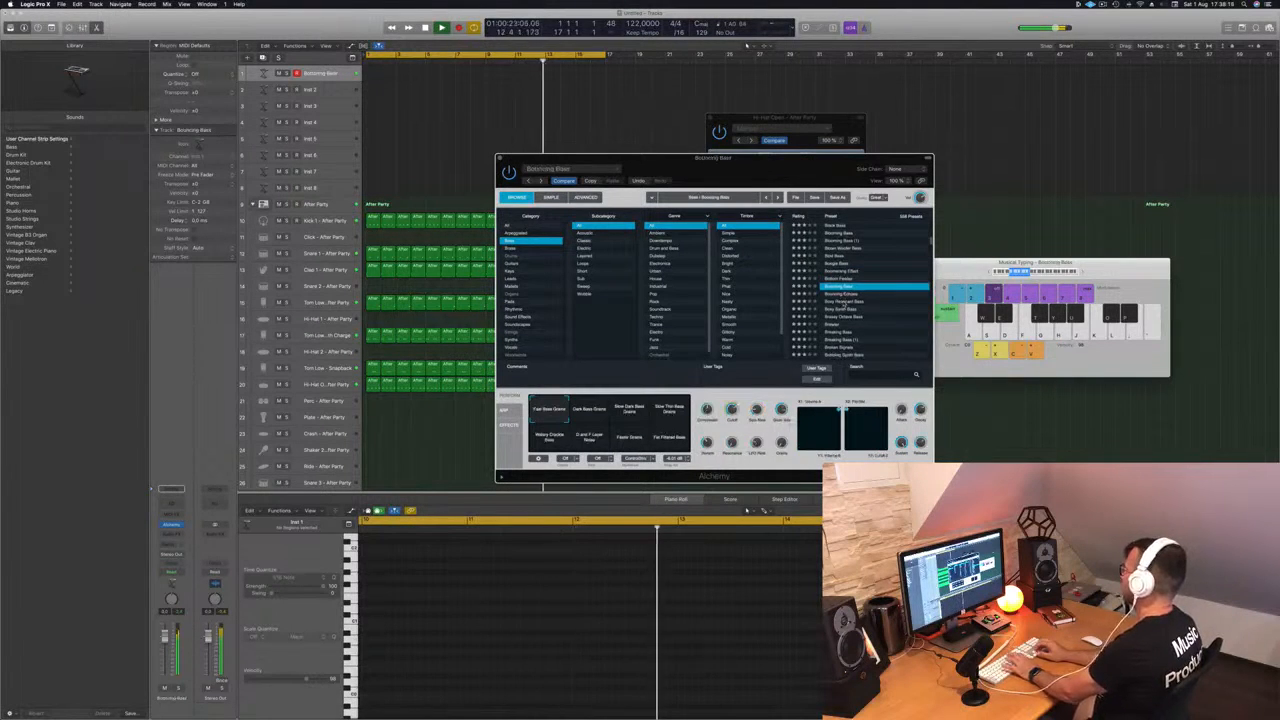
- Audition the presets below Bouncing Bass, including Boxy Resonant Bass, Boxy Synth Bass, Brassy Octave Bass and Brawler
key(Down)
key(Down)
key(Down)
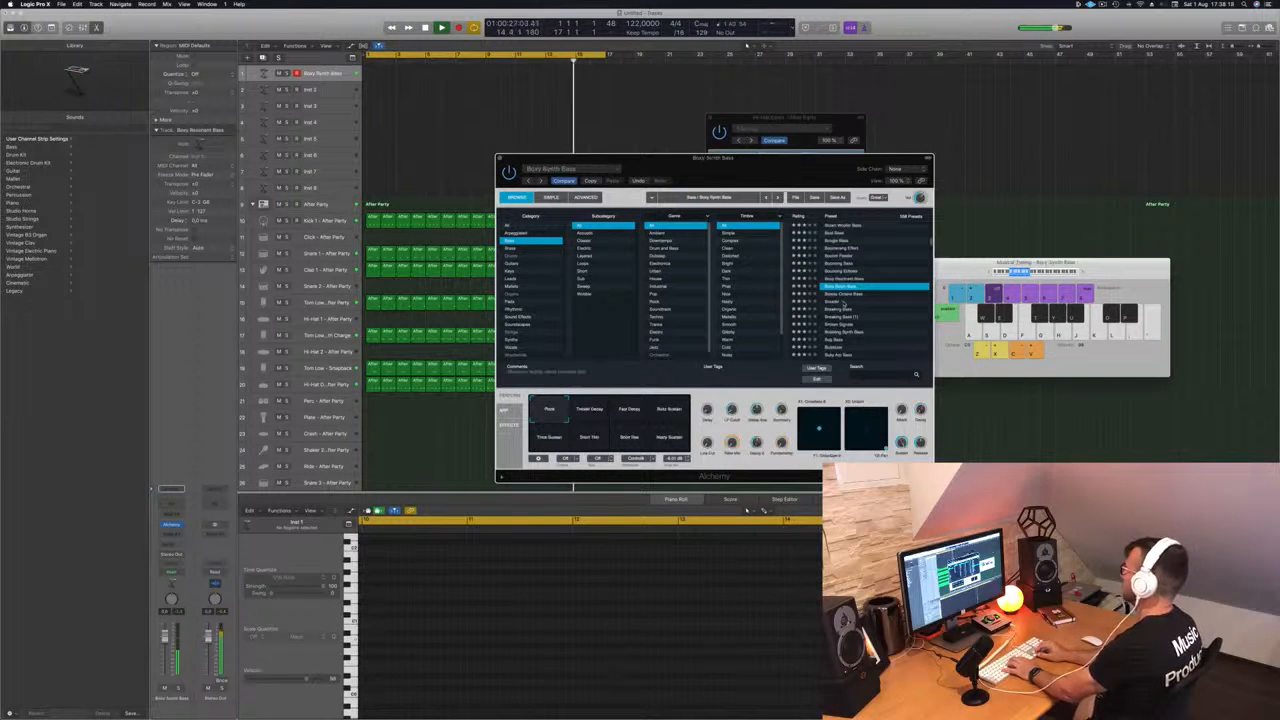
key(Down)
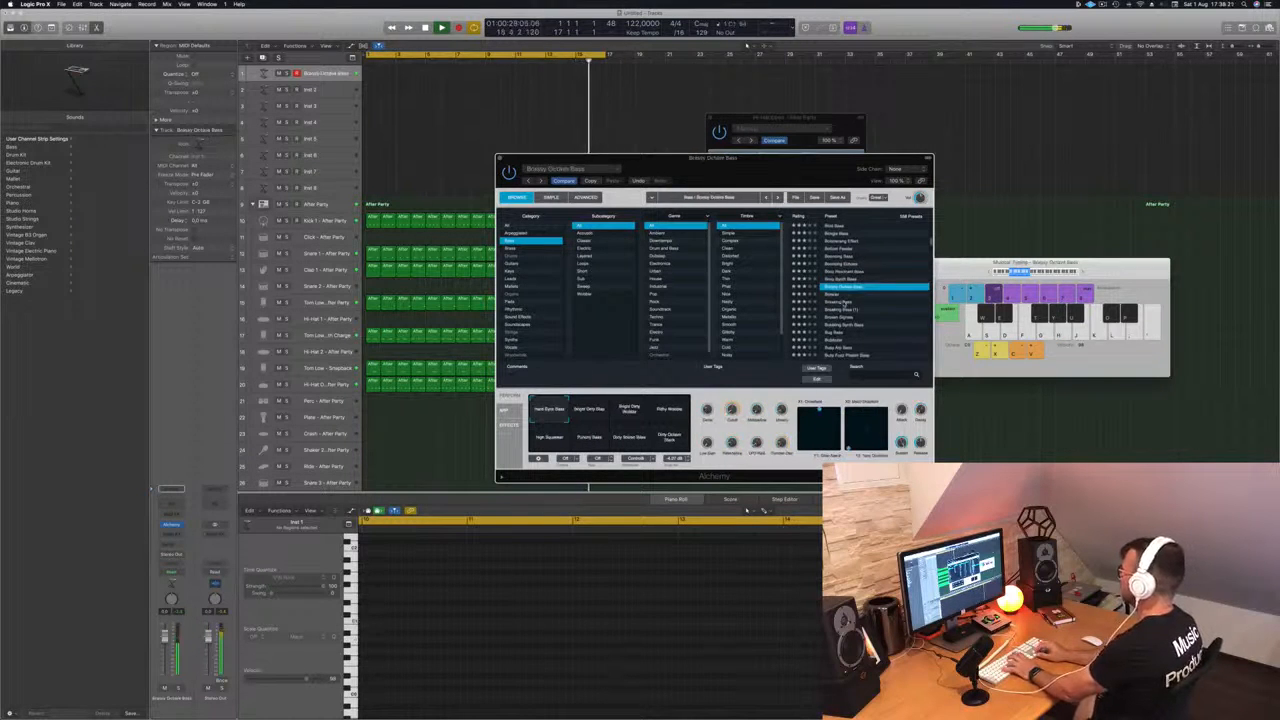
key(Down)
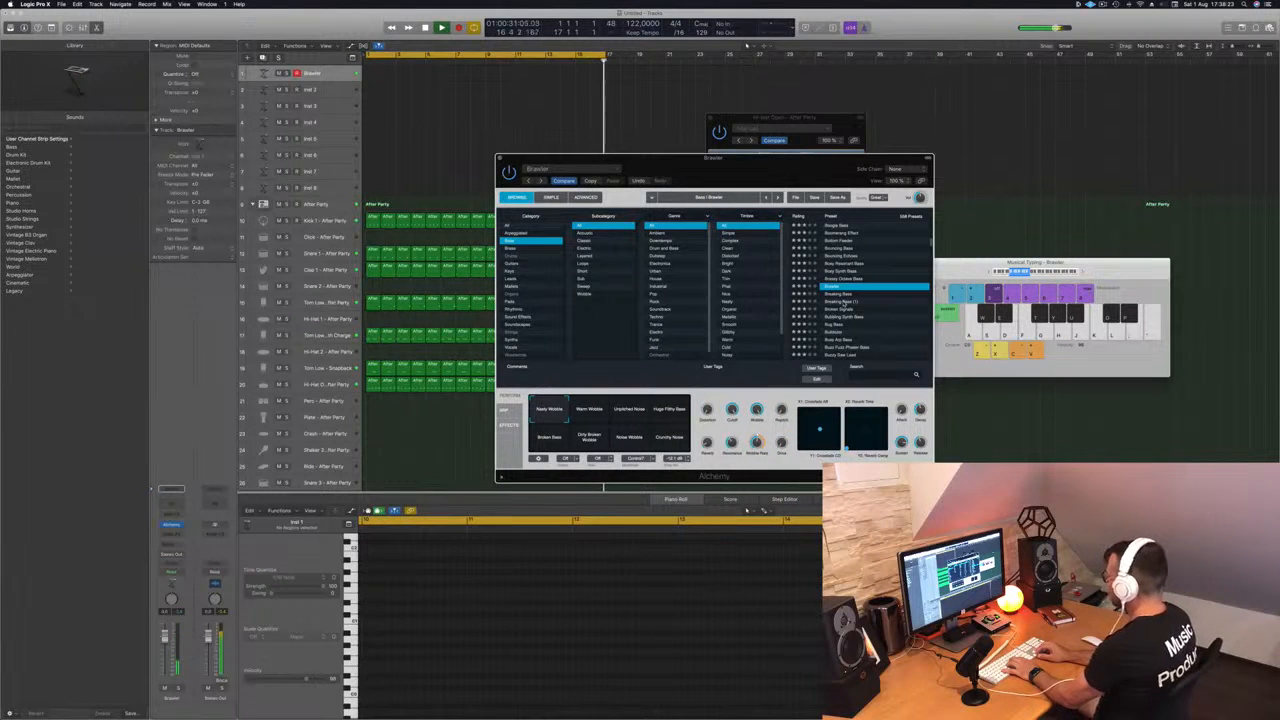
- Audition the Breaking Bass, Broken Signals and Bug Bass presets over the drum loop
key(Down)
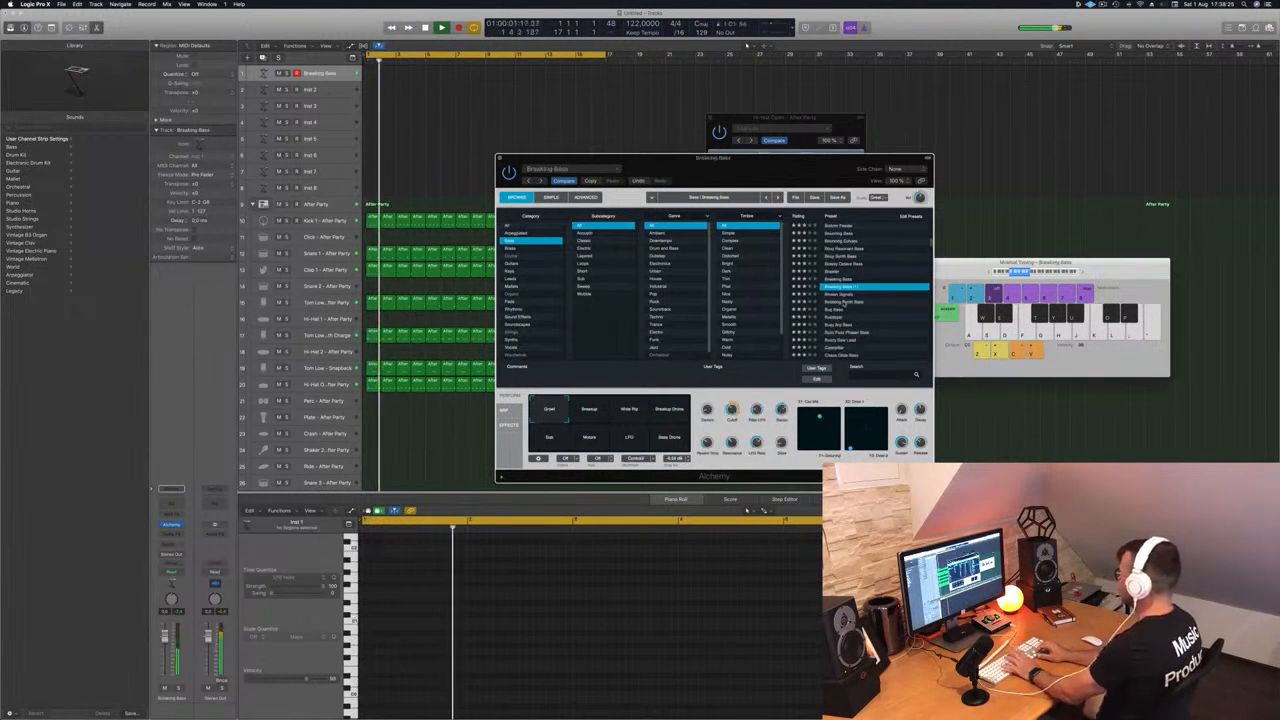
key(Down)
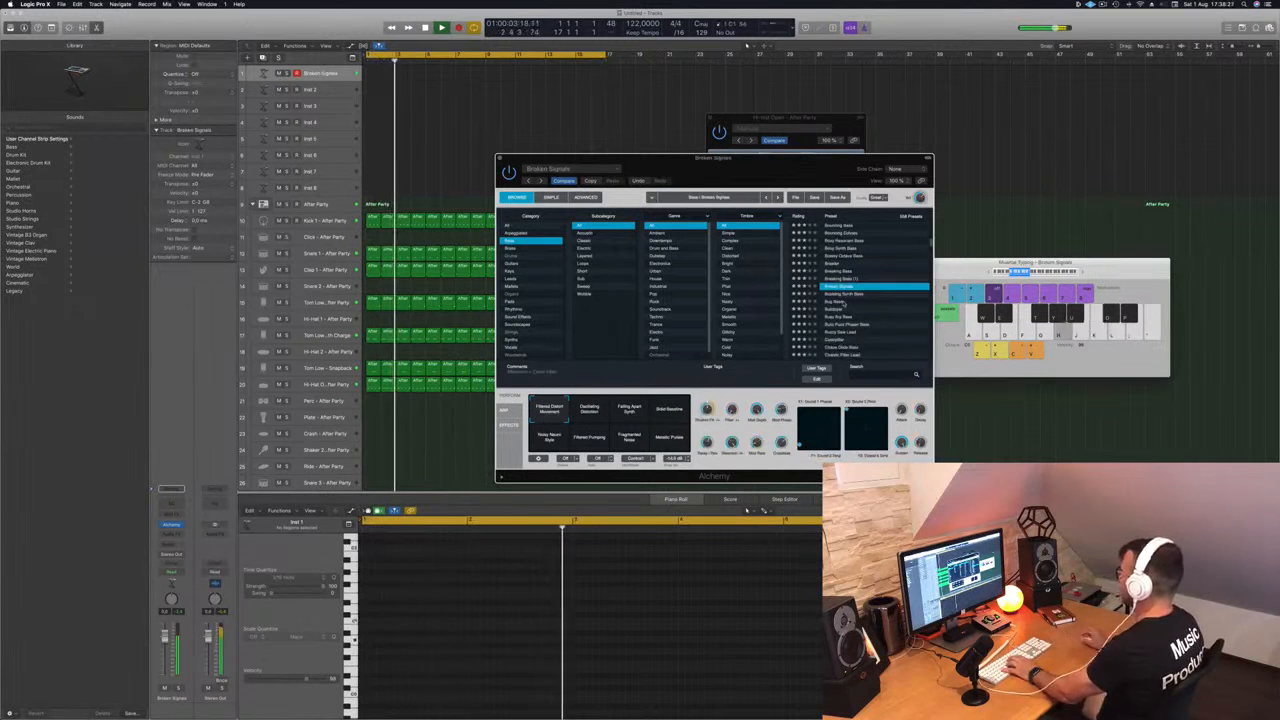
key(Down)
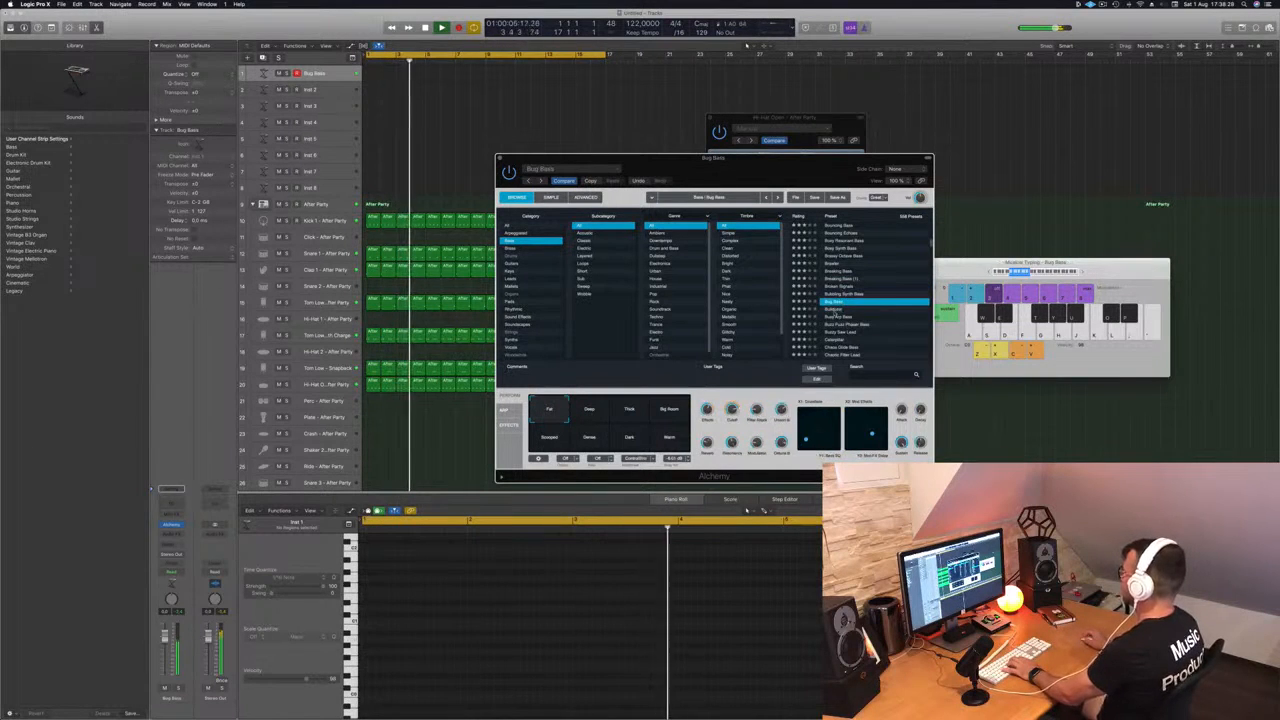
- Play notes with the Bulldozer preset after changing the Musical Typing octave, and try Busy Arp Bass
key(Down)
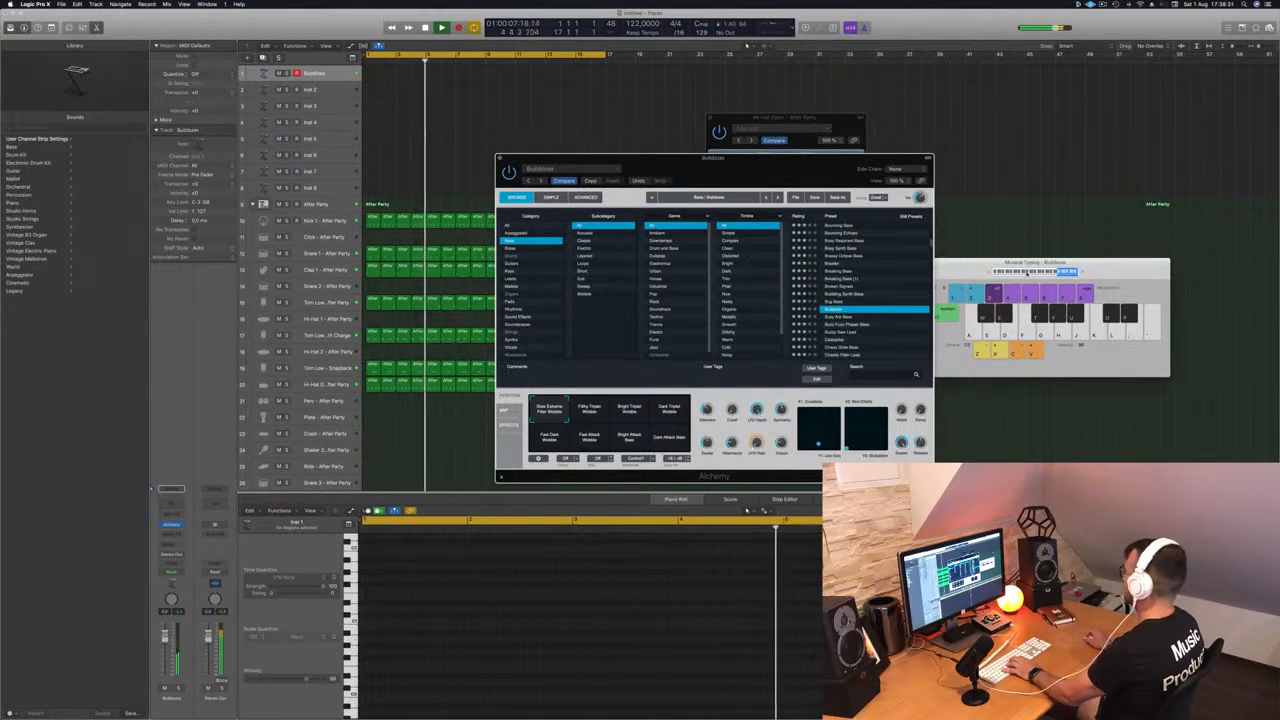
click(1081, 272)
key(j)
key(j)
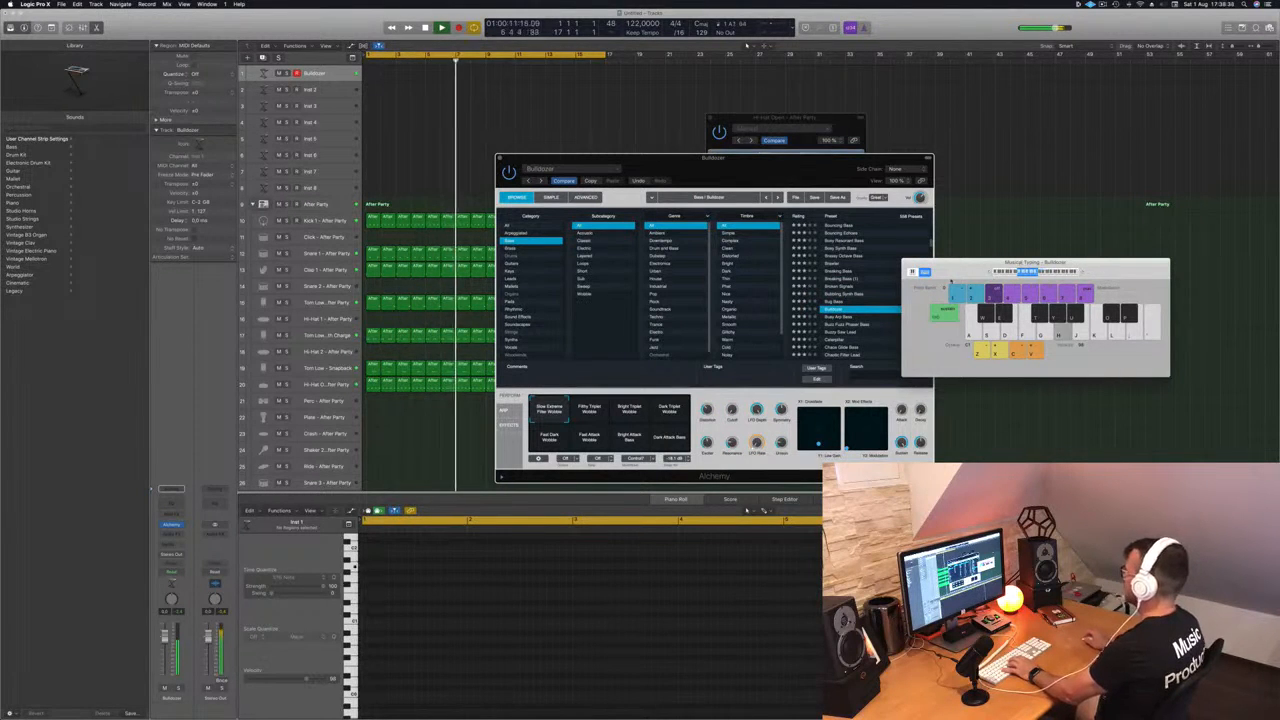
click(738, 275)
key(Down)
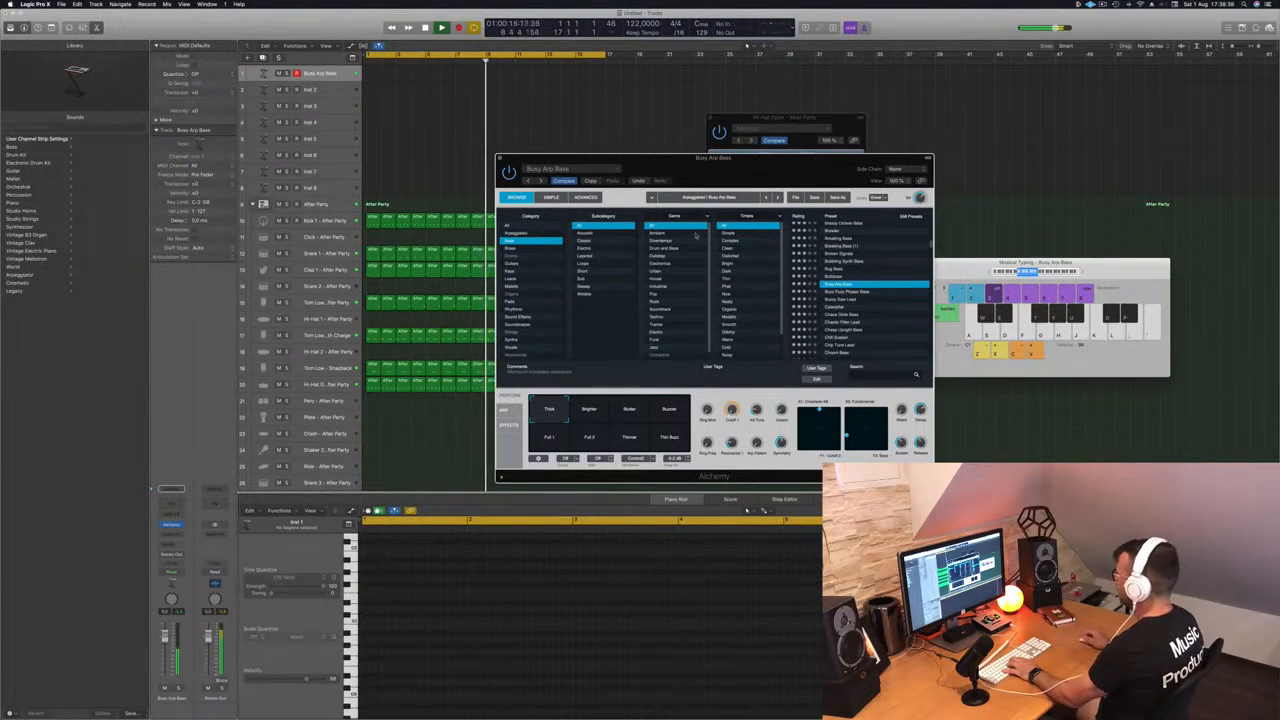
- Filter the bass presets to the Techno genre and Clean timbre, and load Rumble Bass
click(660, 318)
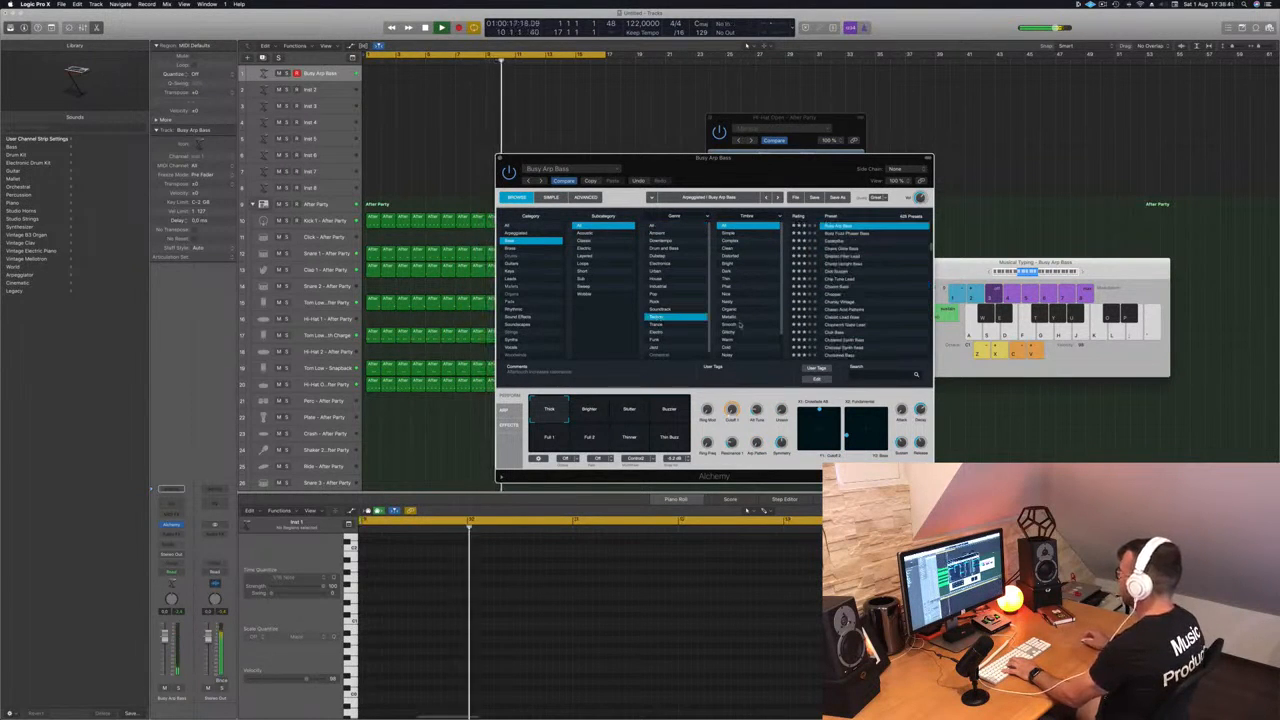
click(734, 248)
click(840, 227)
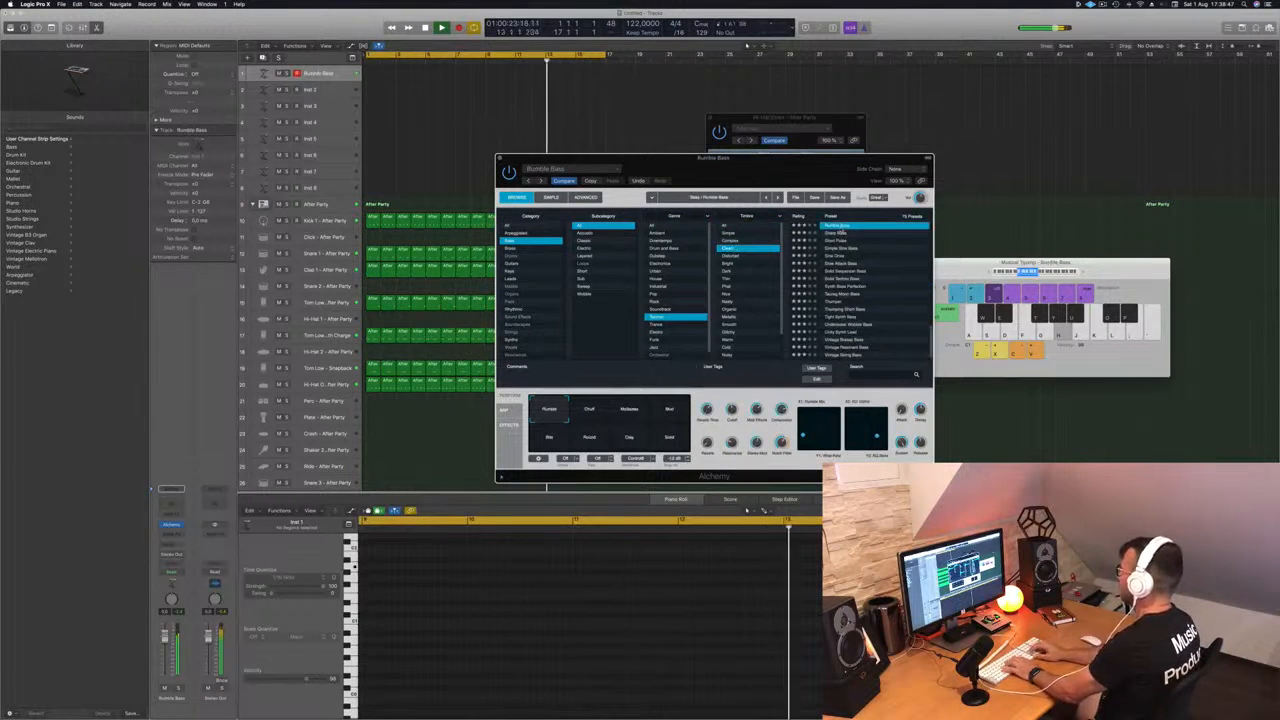
- Compare Sharp Bass with Rumble Bass, and load 70s Classic Synth Bass from the start of the preset list
key(Down)
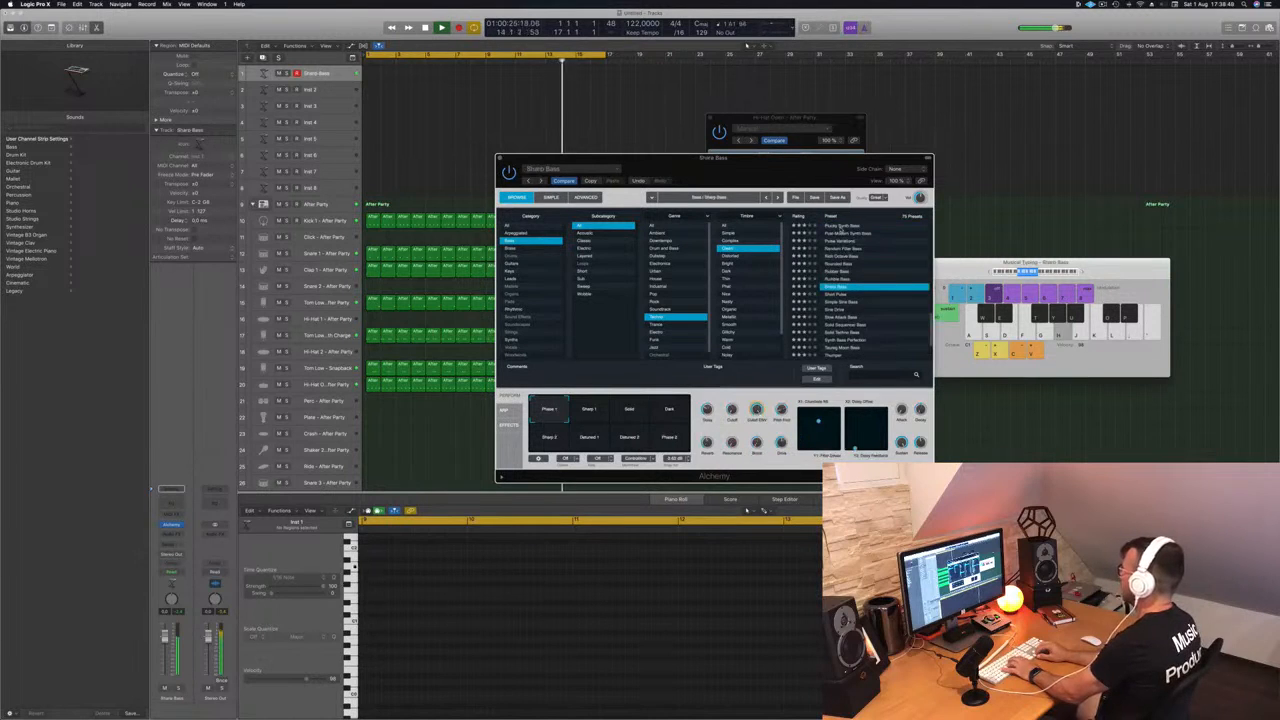
key(Up)
scroll(841, 226, down, 5)
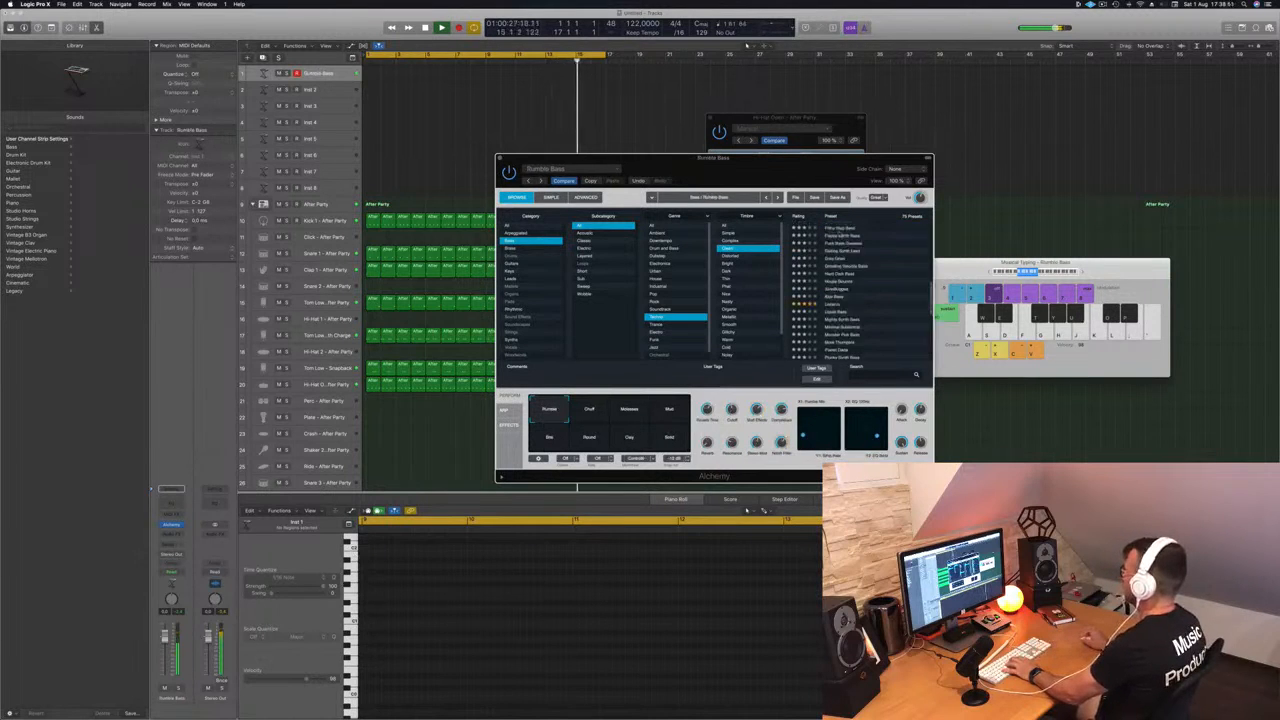
click(841, 226)
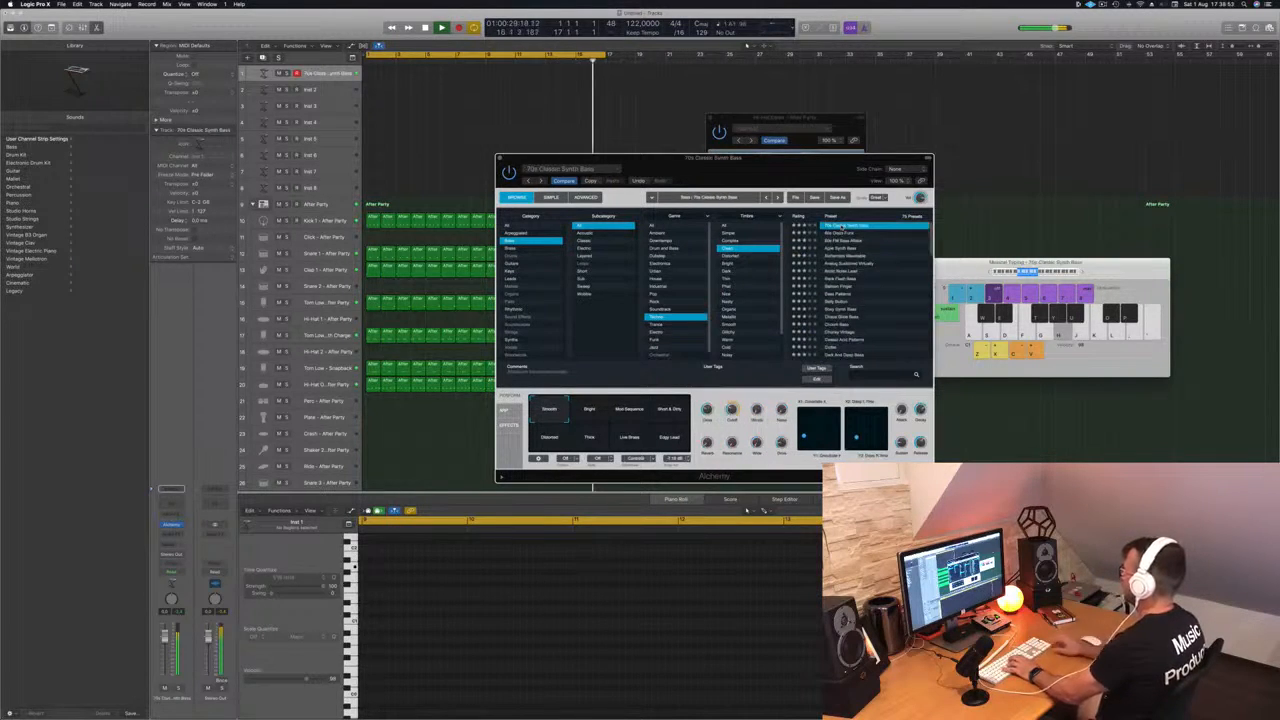
- Audition the presets from 80s Disco Funk through Agile Synth Bass and Analog Sustained Virtually to Back Flash Bass over the loop
key(Down)
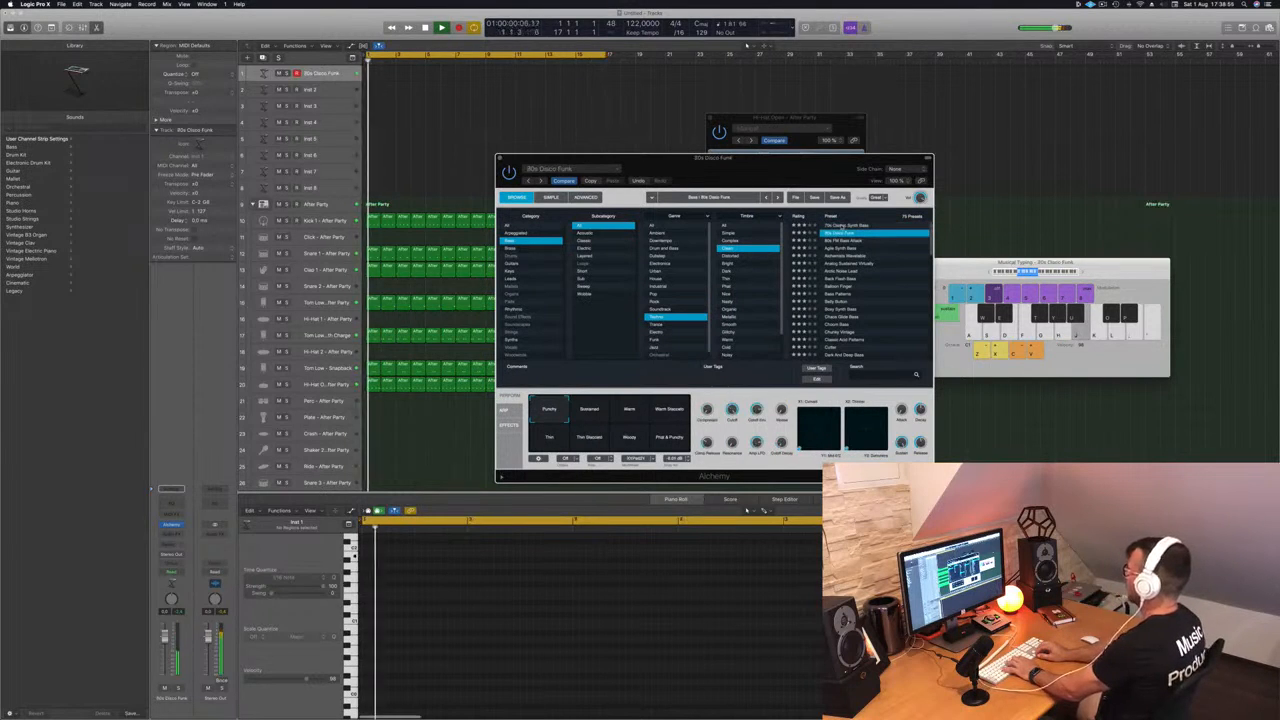
key(Down)
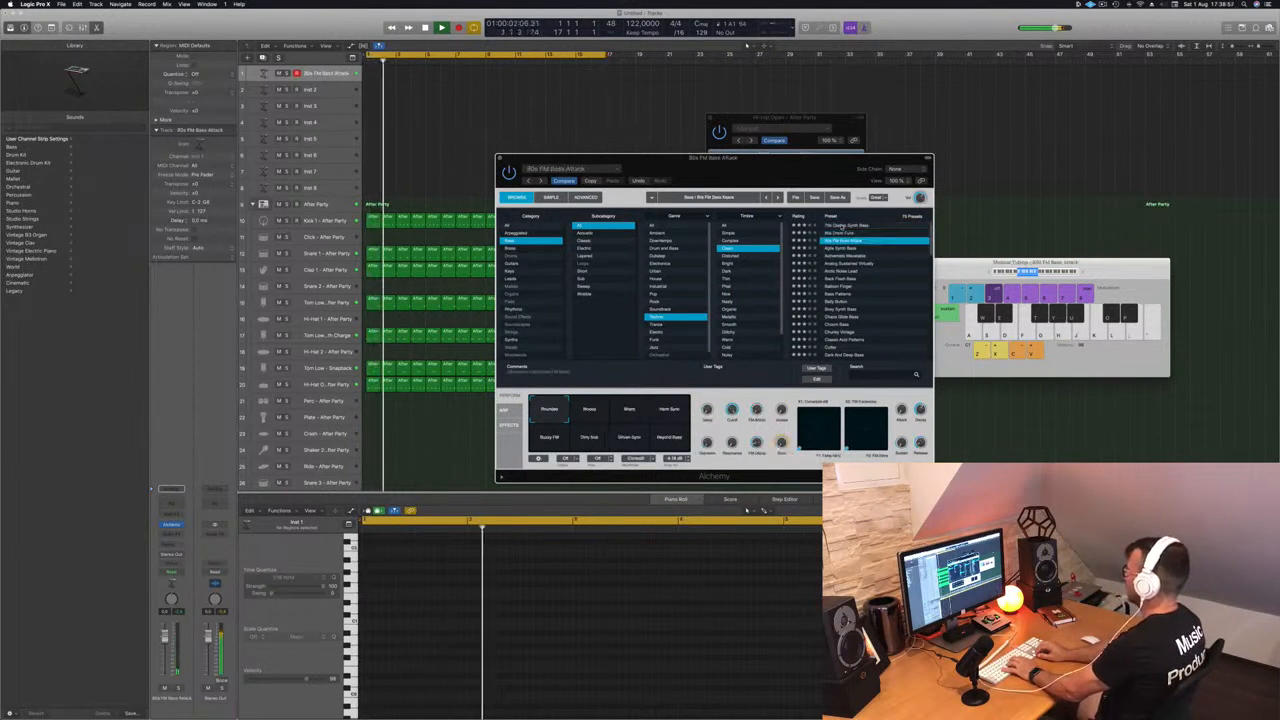
key(Down)
key(Down)
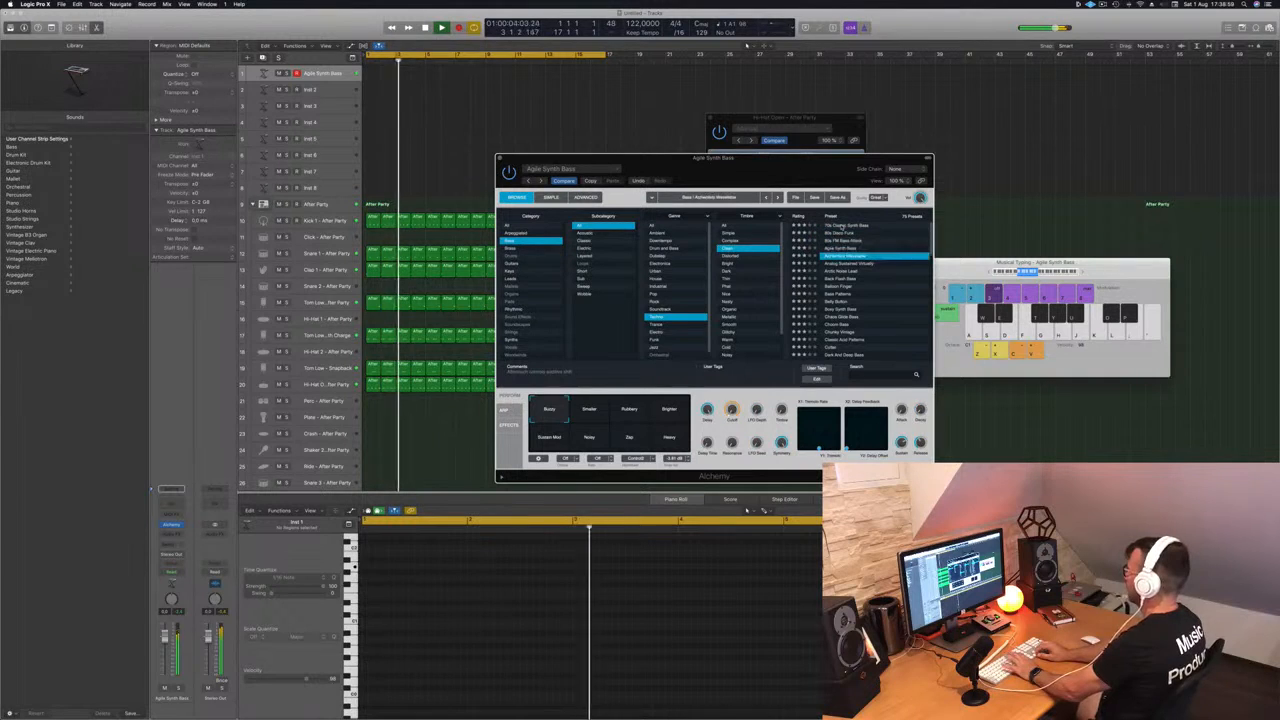
key(Down)
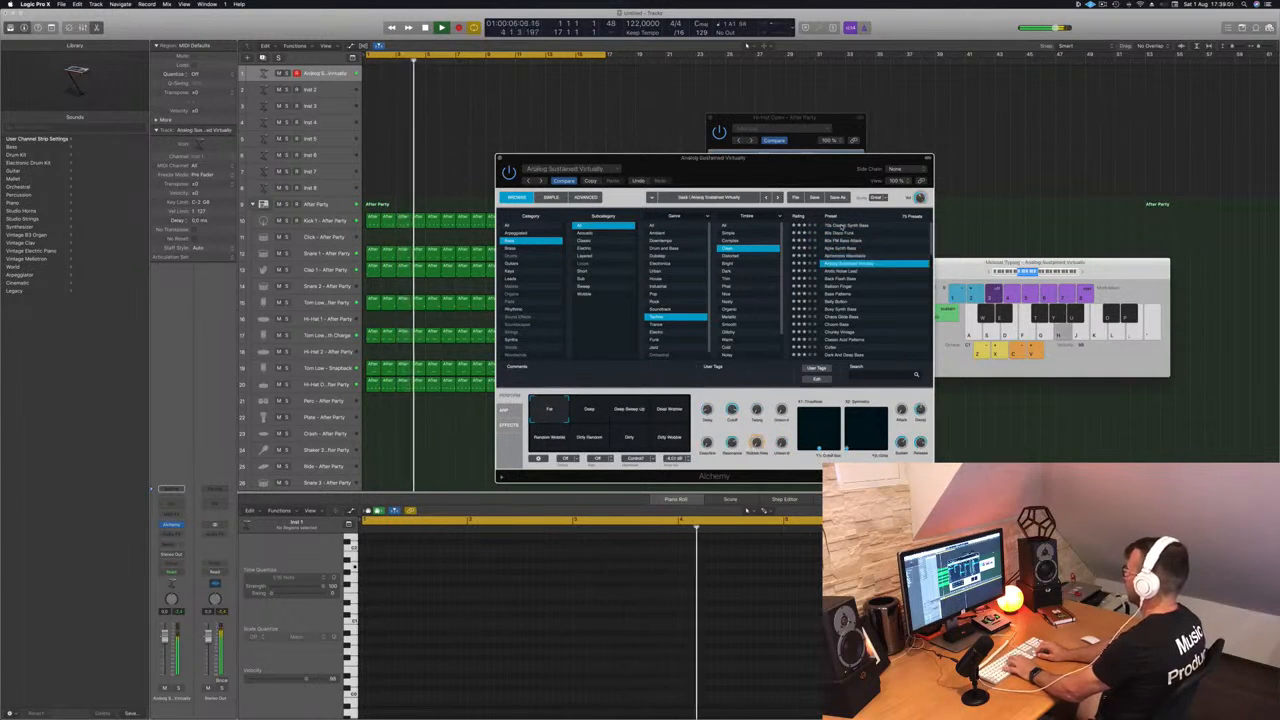
key(Down)
key(Down)
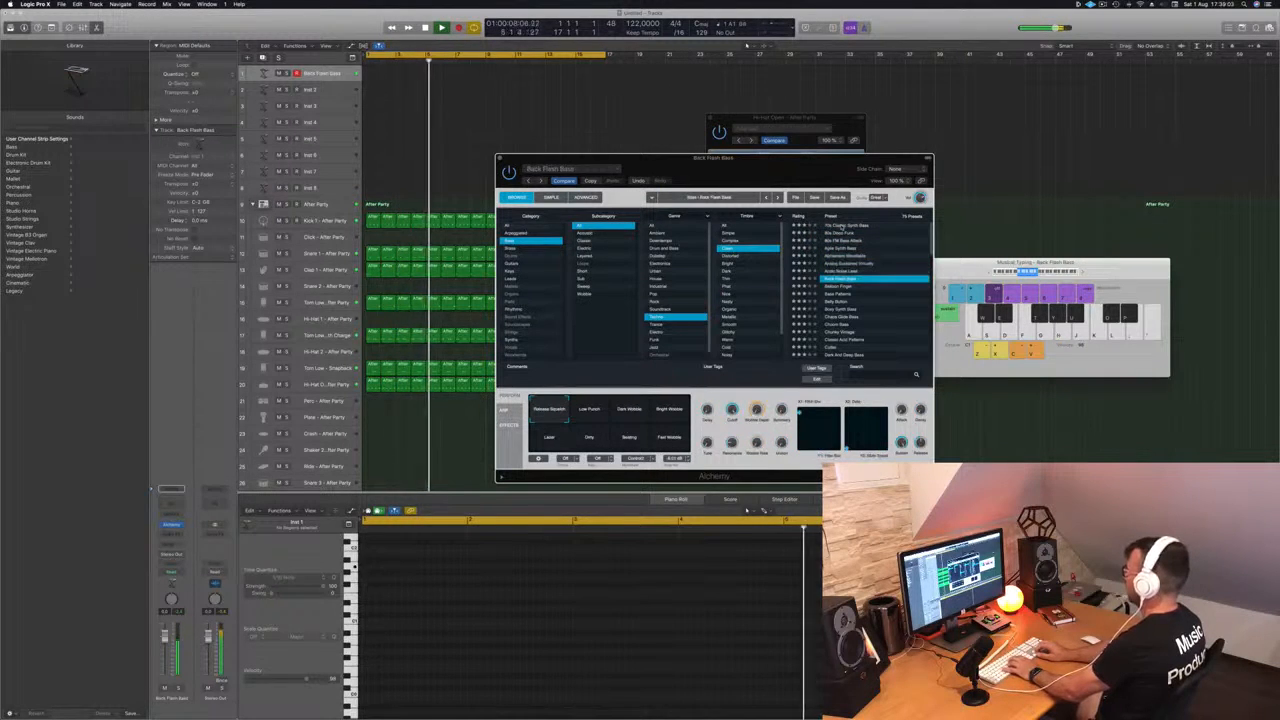
- Play a few test notes with the Back Flash Bass preset over the drum loop
key(j)
key(apostrophe)
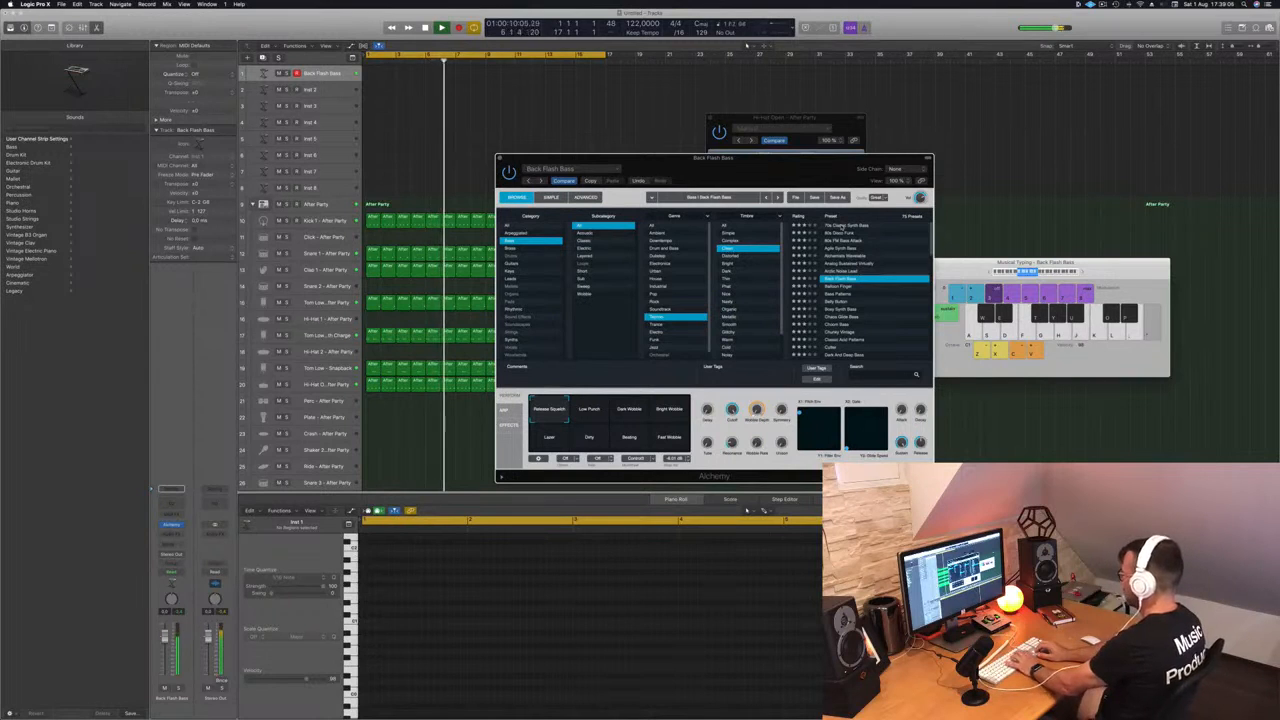
key(apostrophe)
key(semicolon)
key(l)
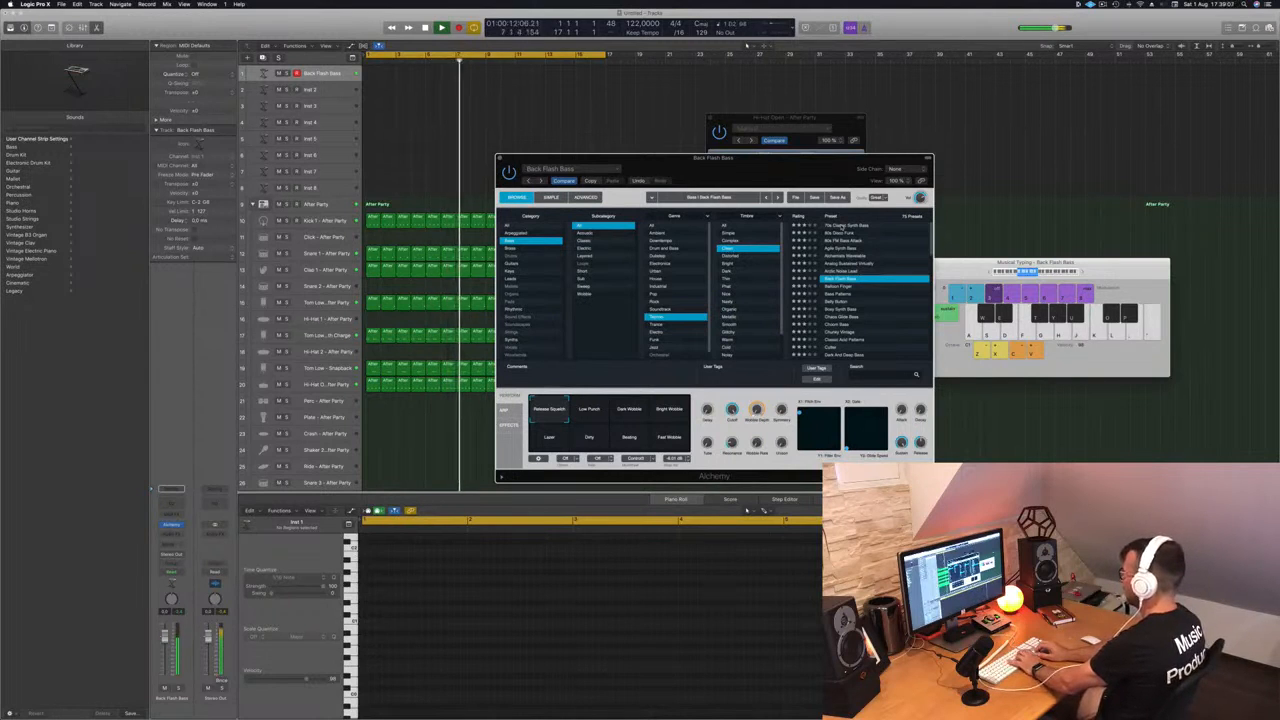
- Audition the presets below Back Flash Bass, including Belly Button and Chasm Bass, playing notes with each
key(Down)
key(l)
key(Down)
key(l)
key(l)
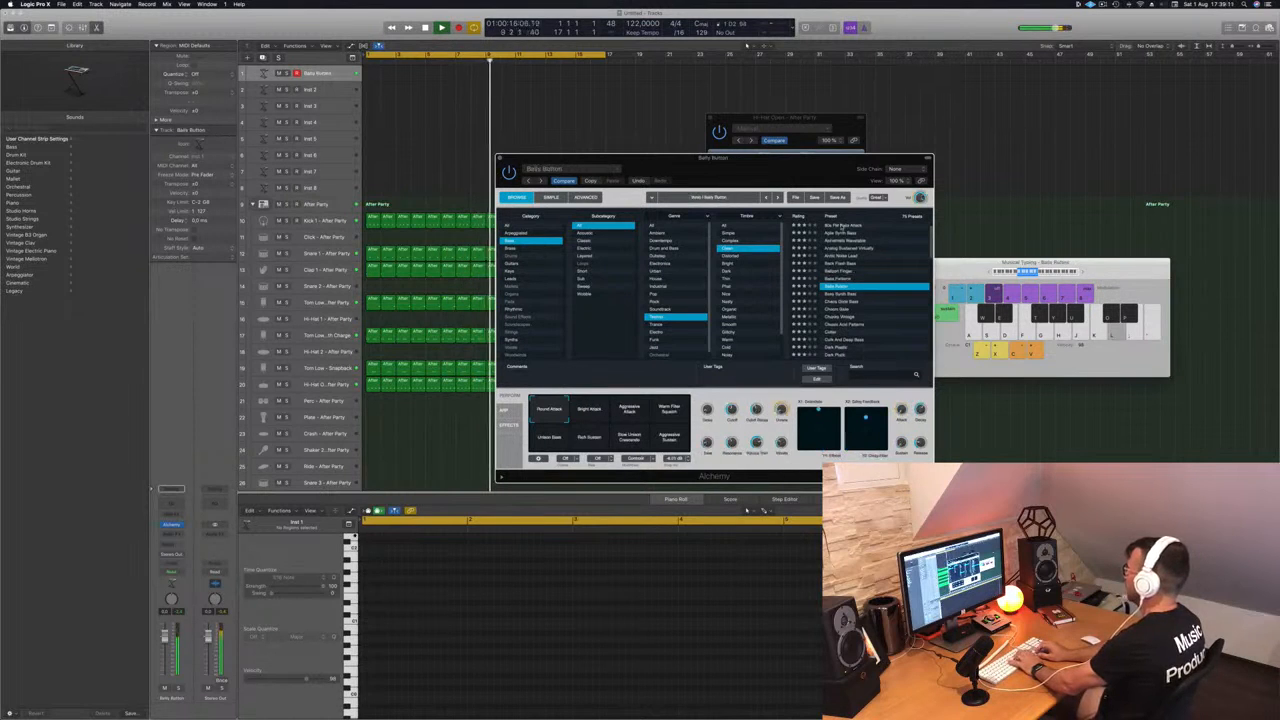
key(Down)
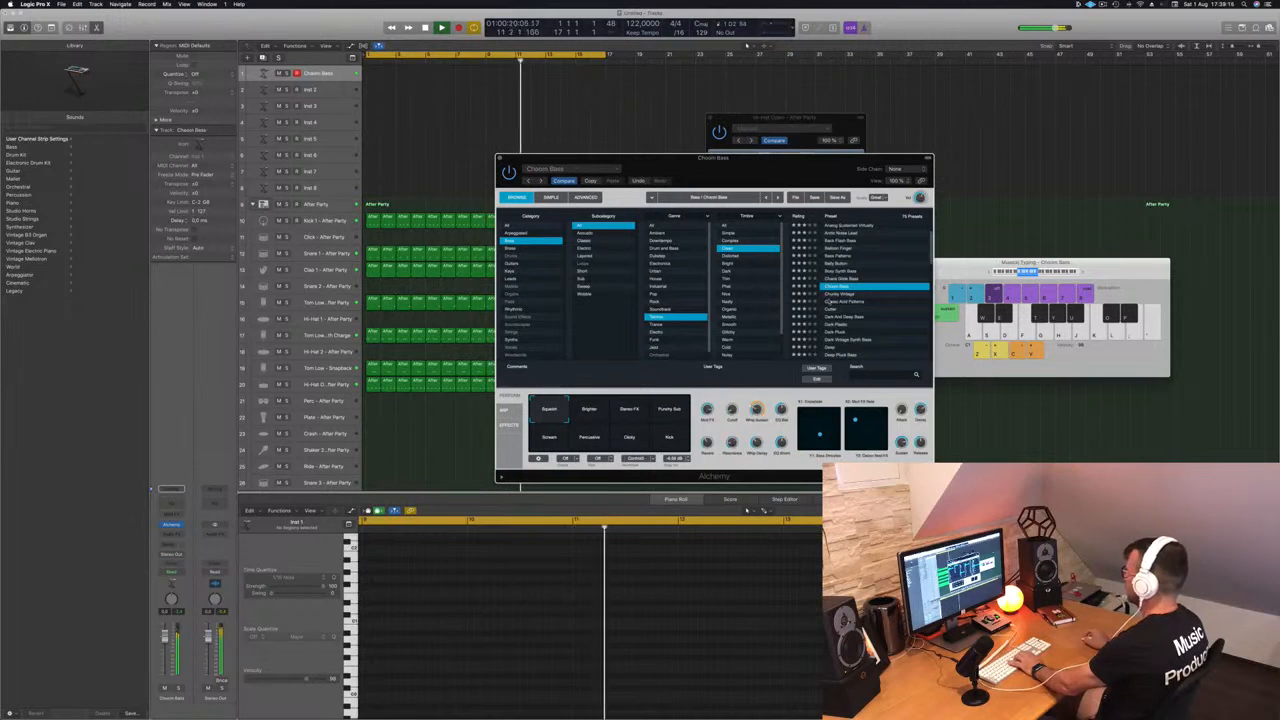
- Audition the Dark Pluck, Dark Vintage Synth Bass, Deep and Deep Pluck Bass presets over the drum loop
click(845, 325)
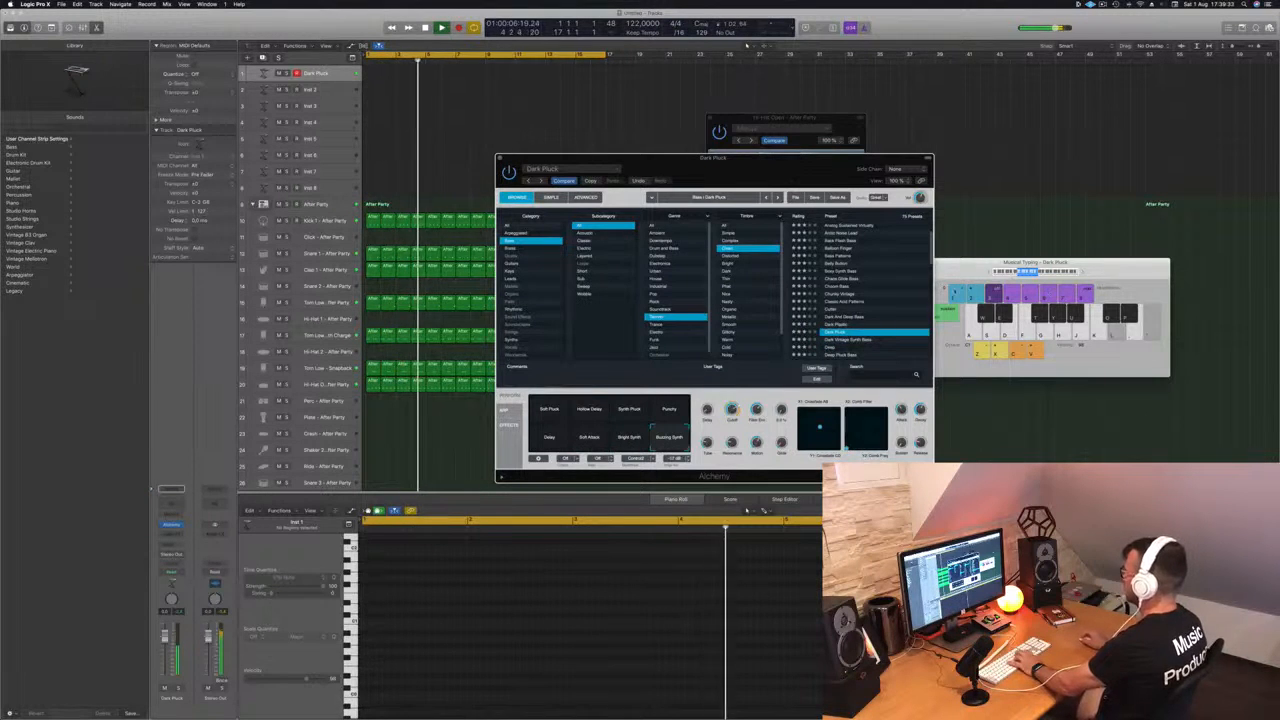
click(832, 341)
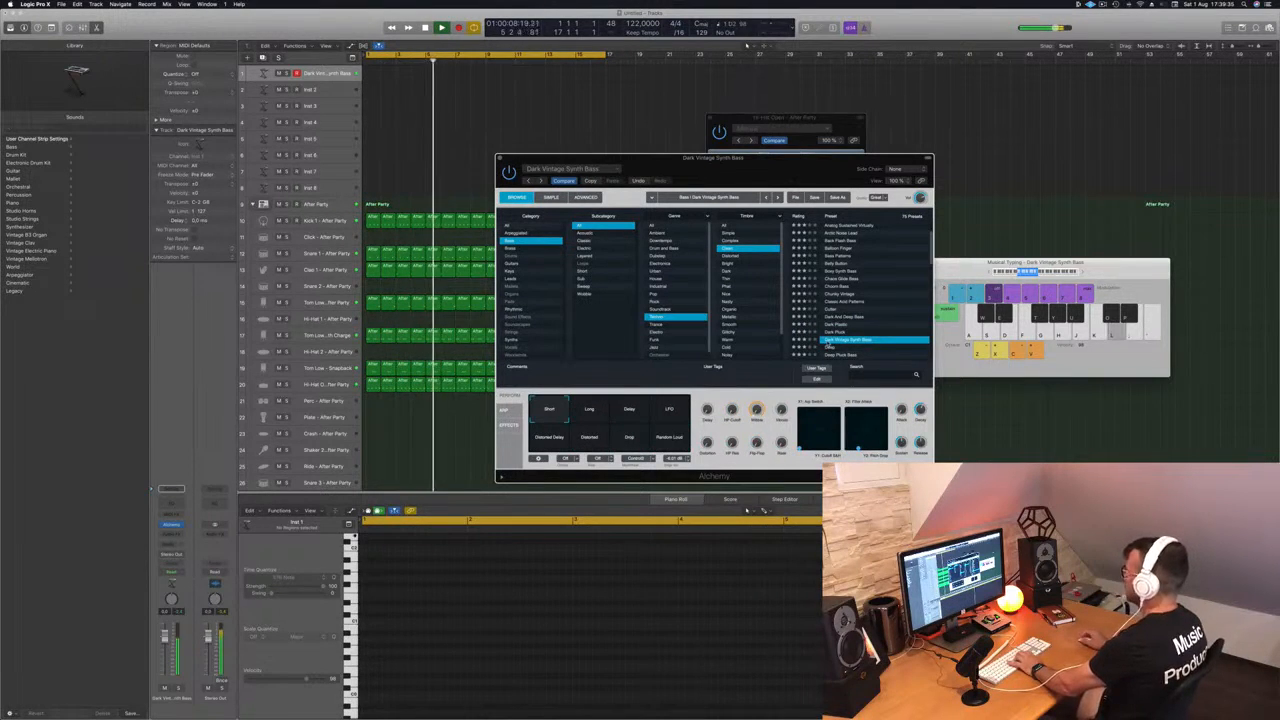
click(829, 348)
scroll(860, 310, down, 2)
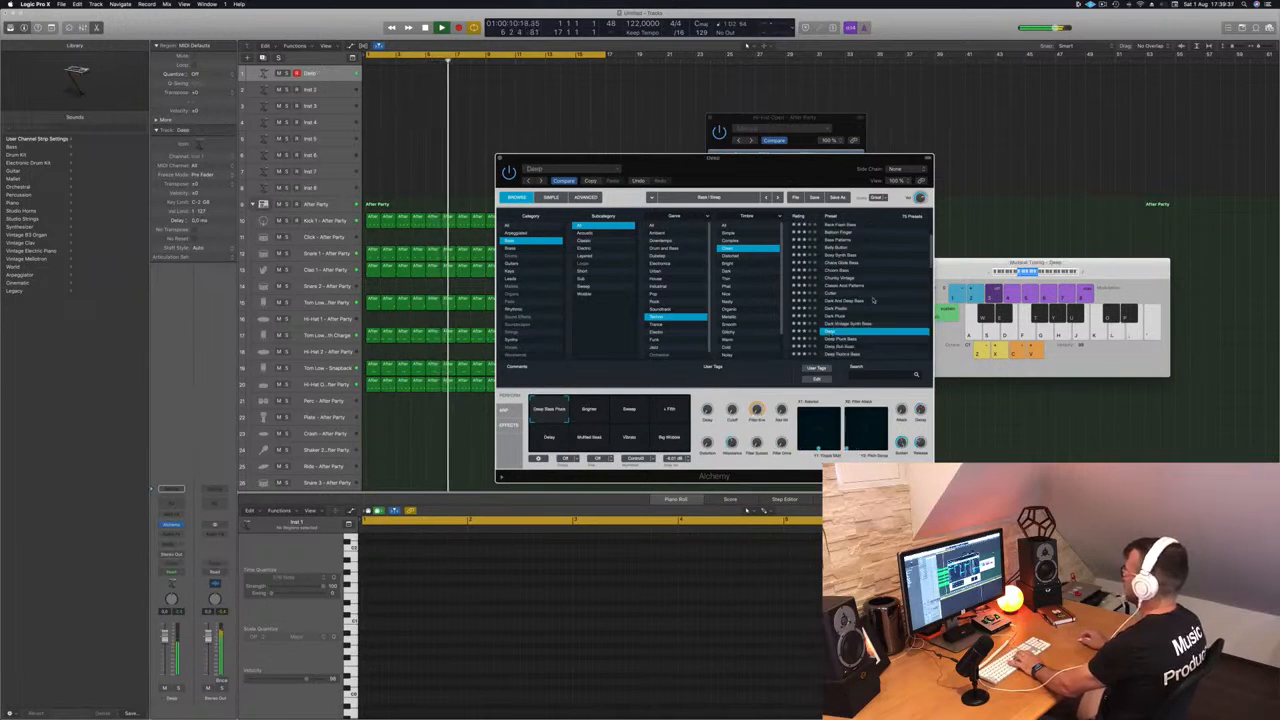
click(836, 303)
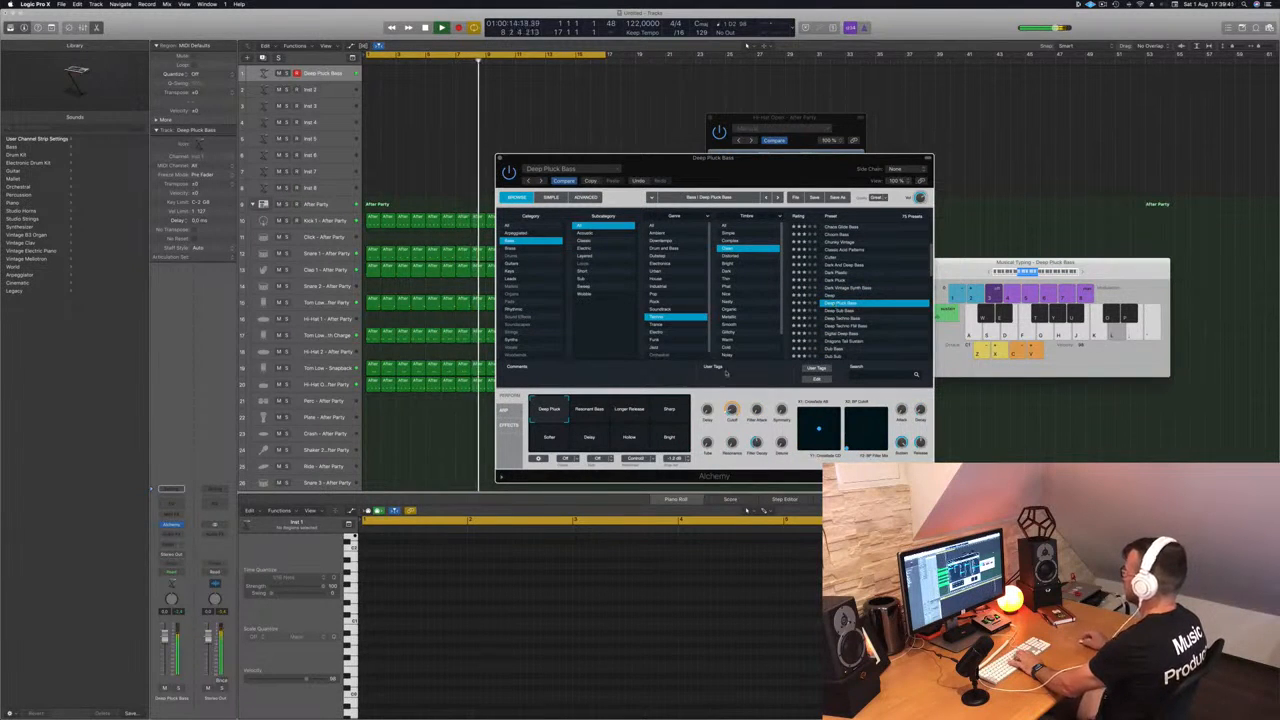
- Audition the Deep Pluck Bass sound variations, including Resonant Bass, Sharp, Softer, Delay, Hollow and Bright
click(622, 418)
click(605, 415)
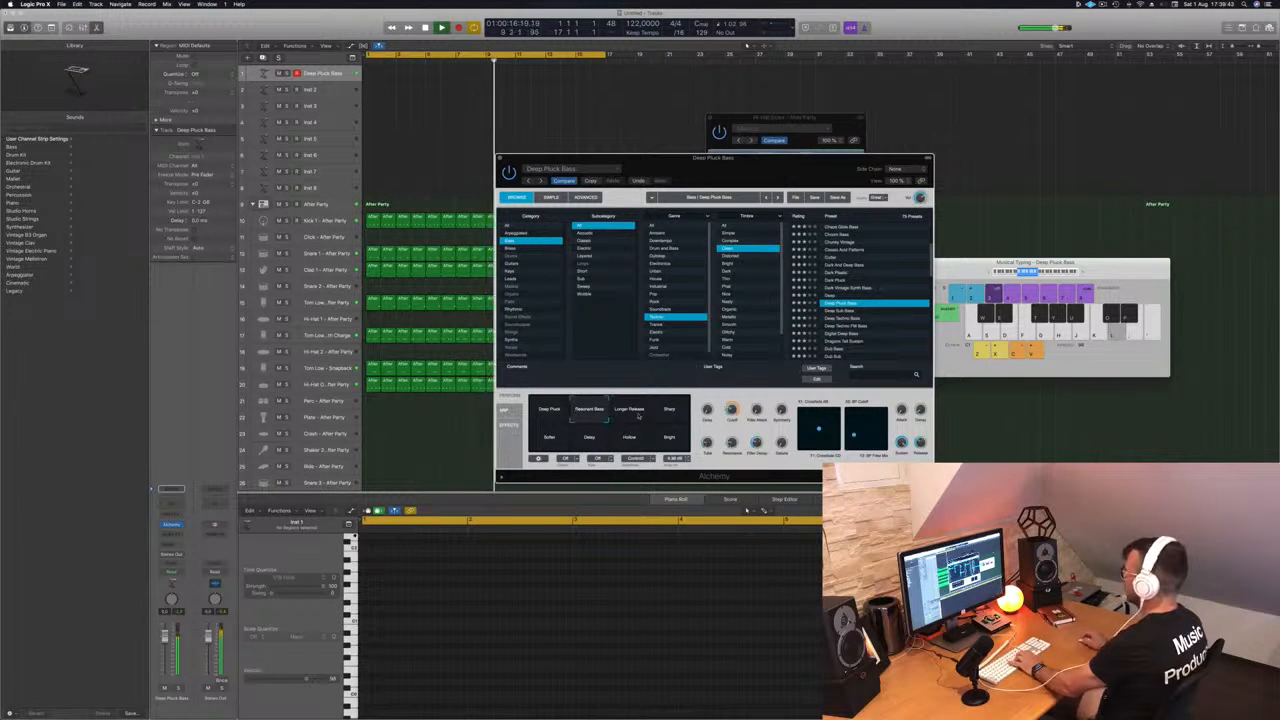
click(676, 414)
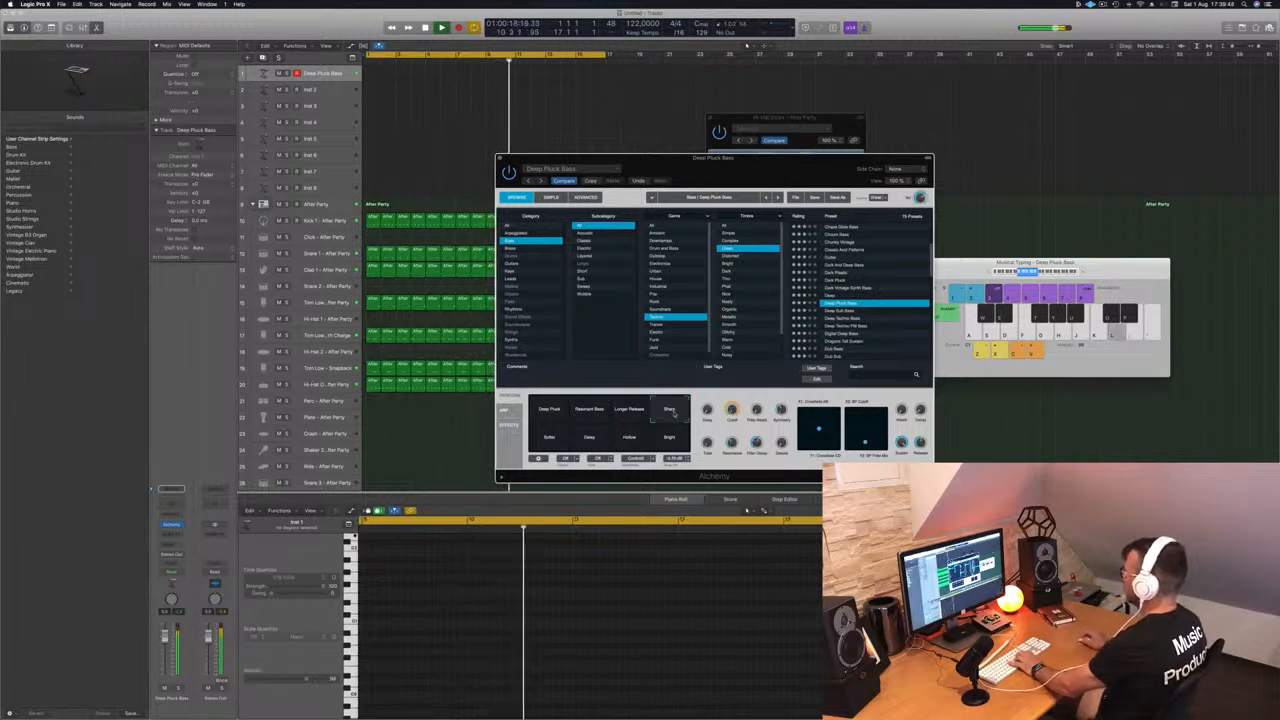
click(558, 437)
click(589, 440)
click(629, 440)
click(672, 440)
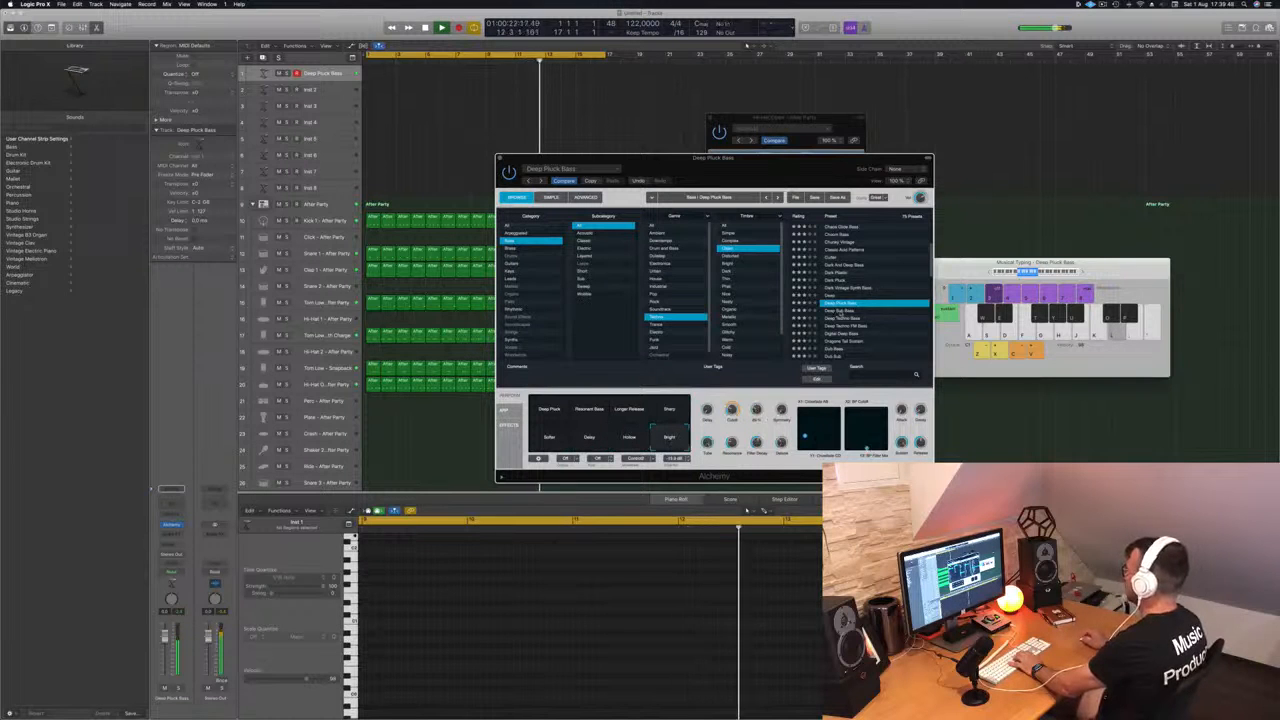
- Load the Deep Sub Bass preset and shift the Musical Typing octave range up
click(842, 311)
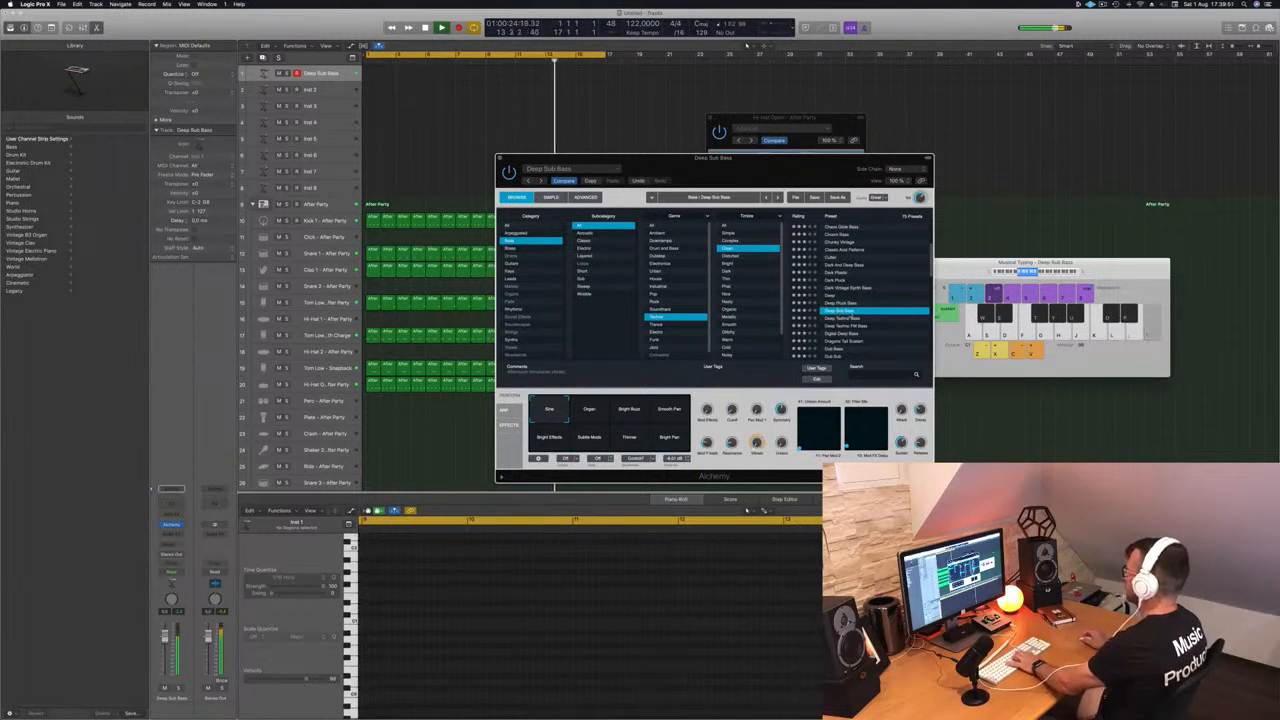
click(1082, 274)
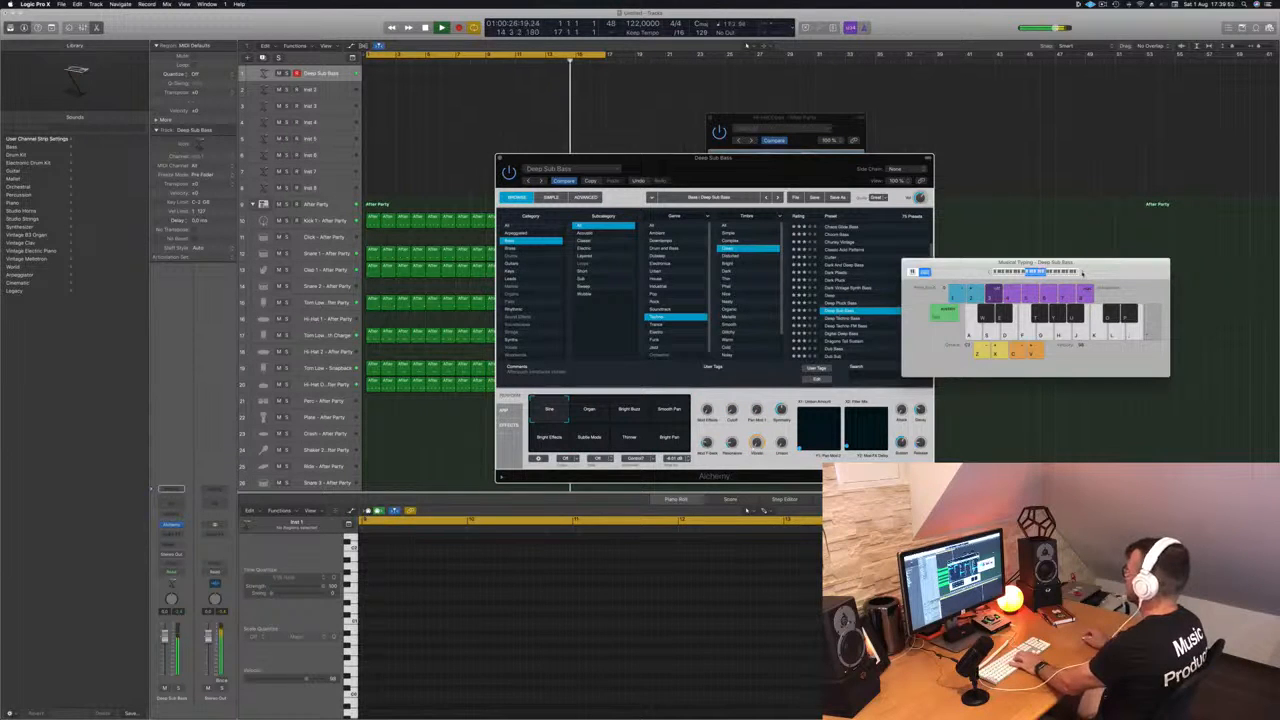
key(n)
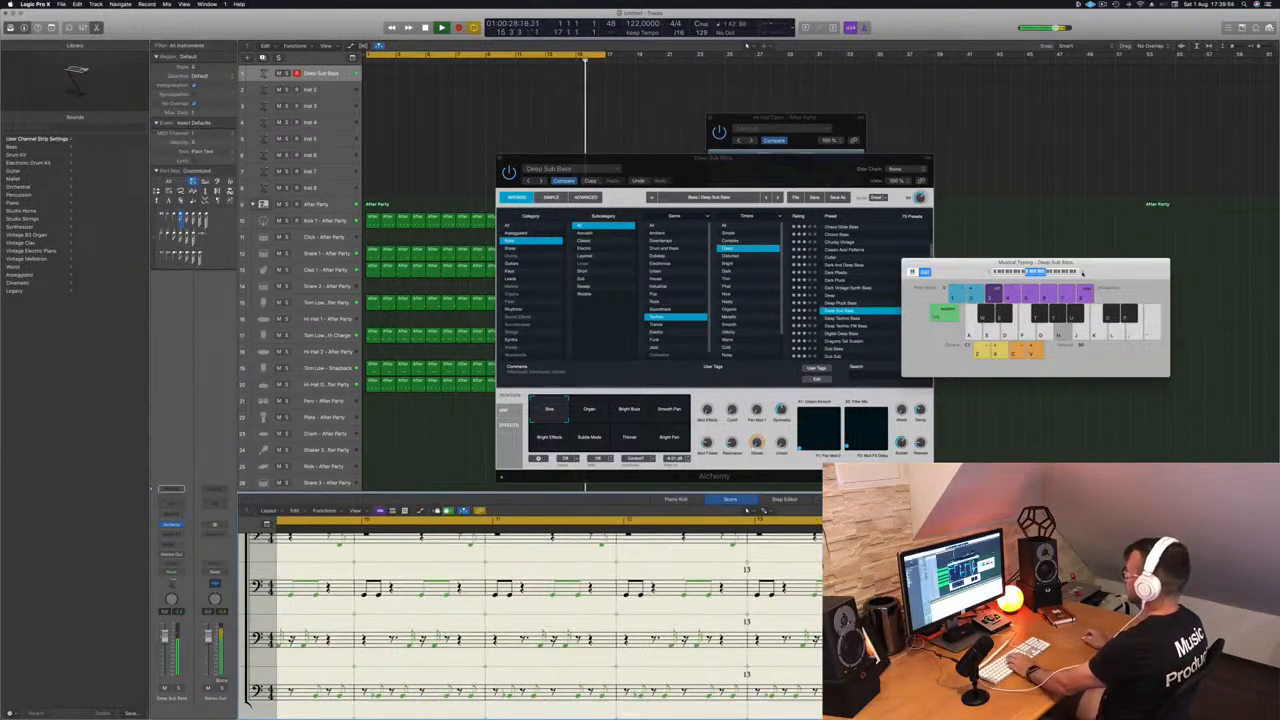
- Move the Alchemy window clear of the arrangement and record a Deep Sub Bass line from about bar 3 to bar 8
click(712, 152)
drag(672, 163, 823, 172)
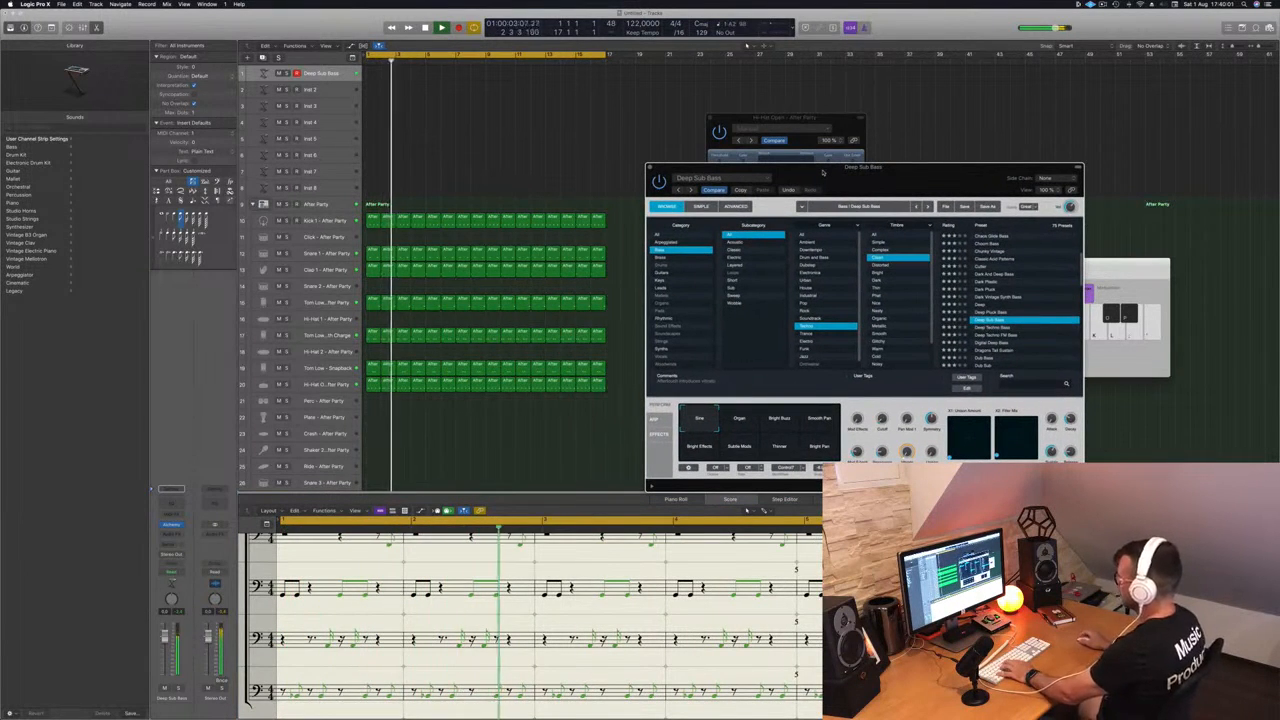
key(r)
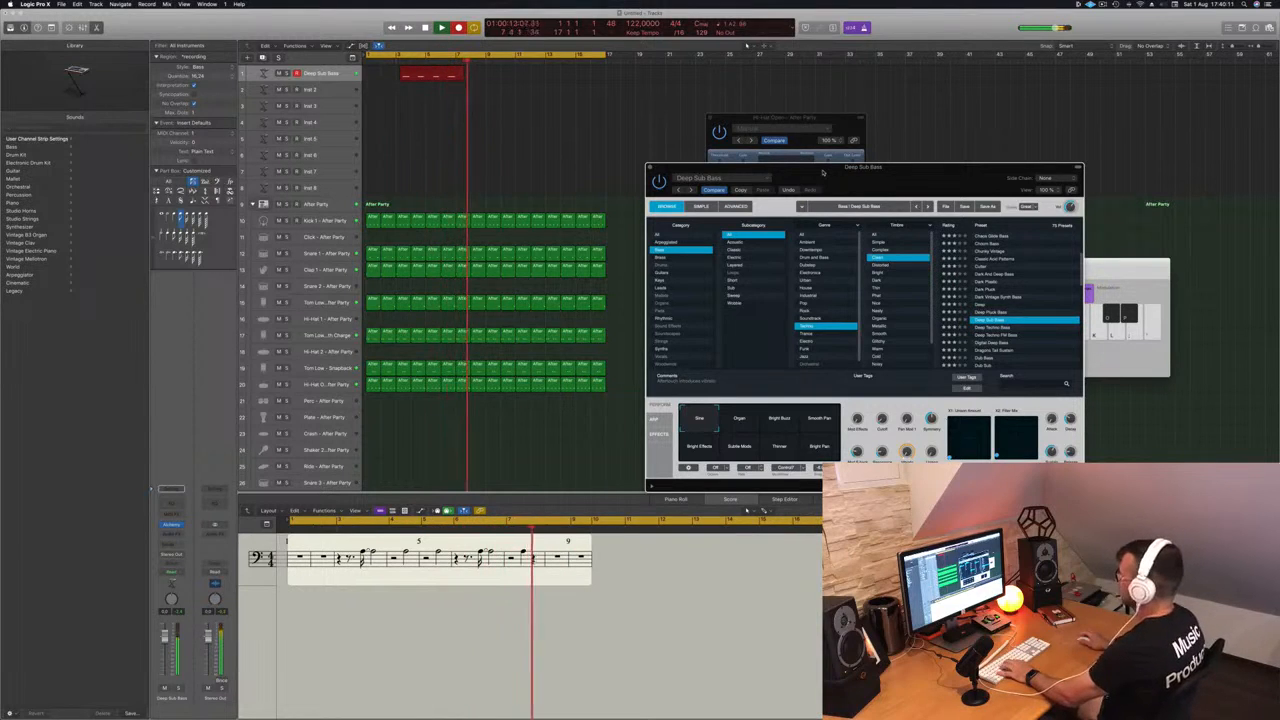
key(space)
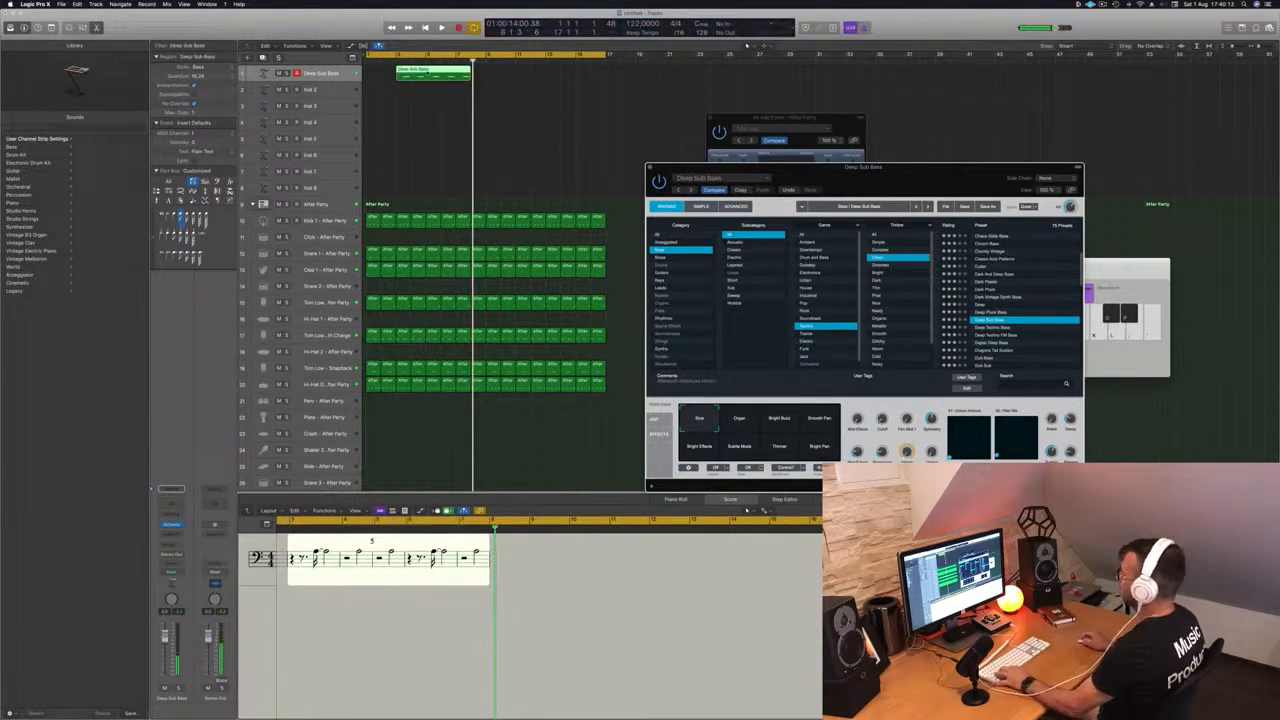
- Trim the recorded bass region to two bars, move it to bar 1 and play it with the drums
click(746, 46)
drag(478, 72, 469, 72)
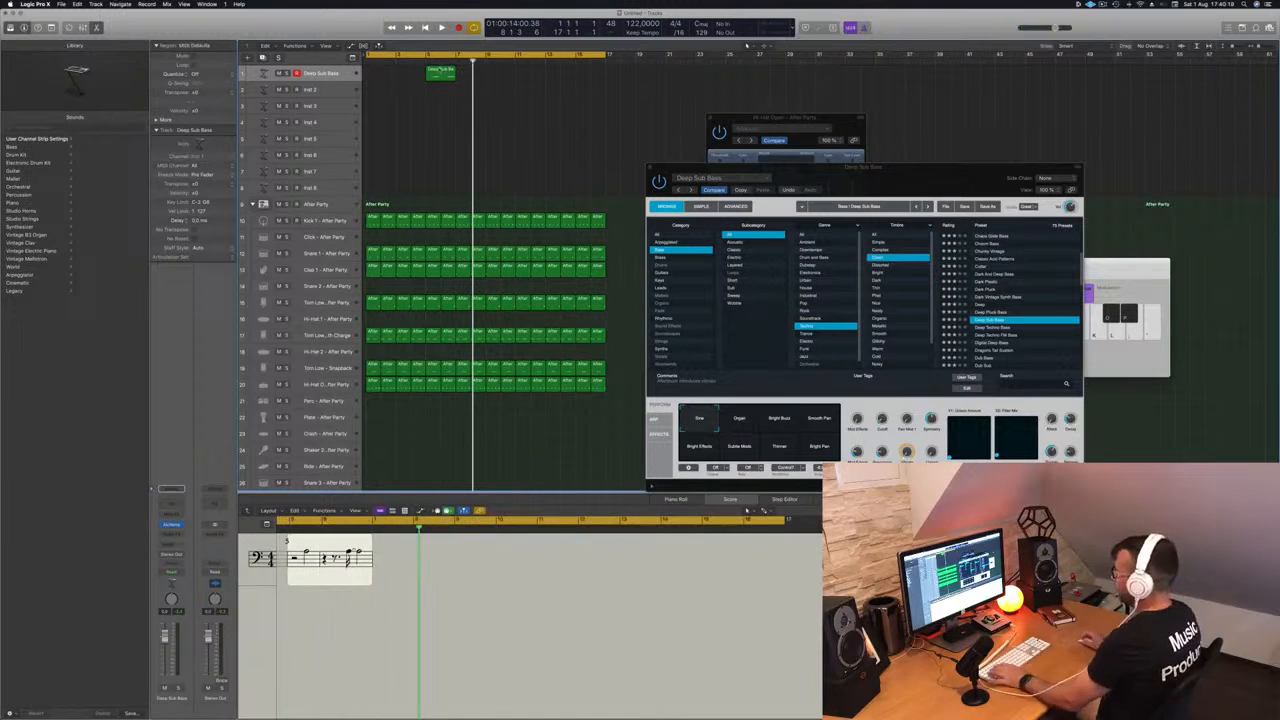
drag(450, 72, 382, 72)
key(space)
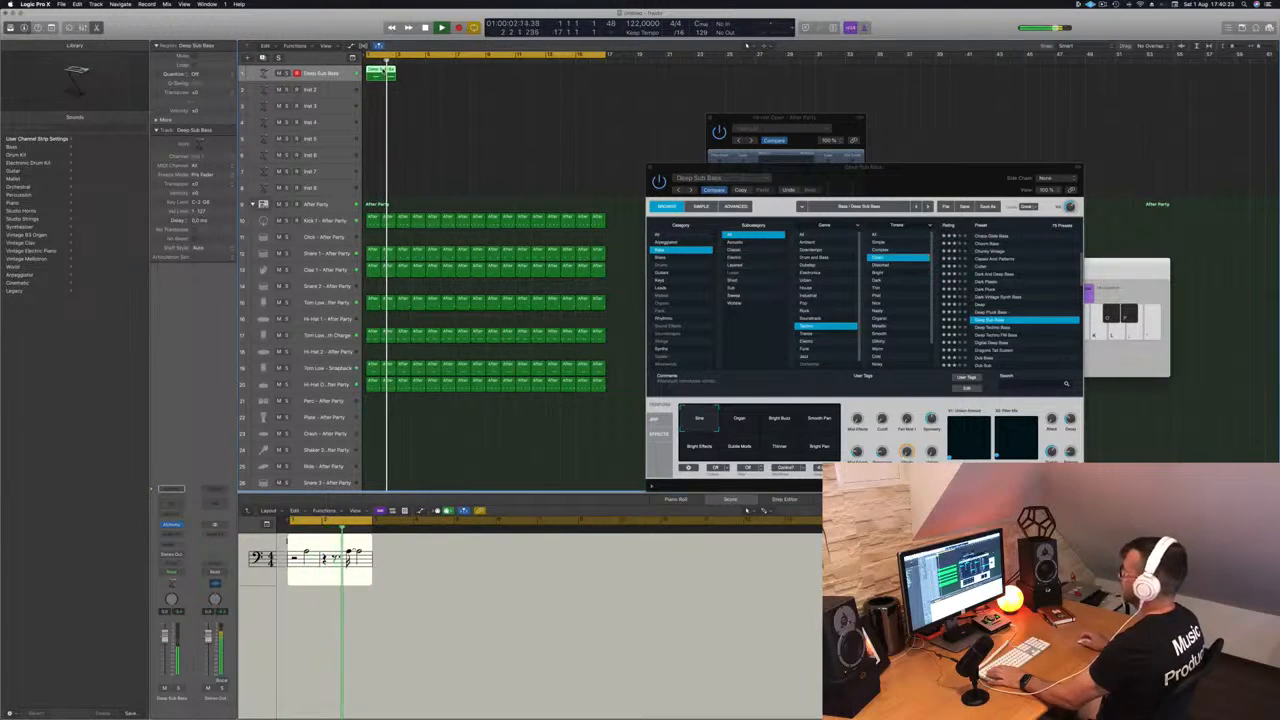
- Quantize the bass notes to 1/16 in the Piano Roll and lengthen both notes, extending the second to the region's end
key(p)
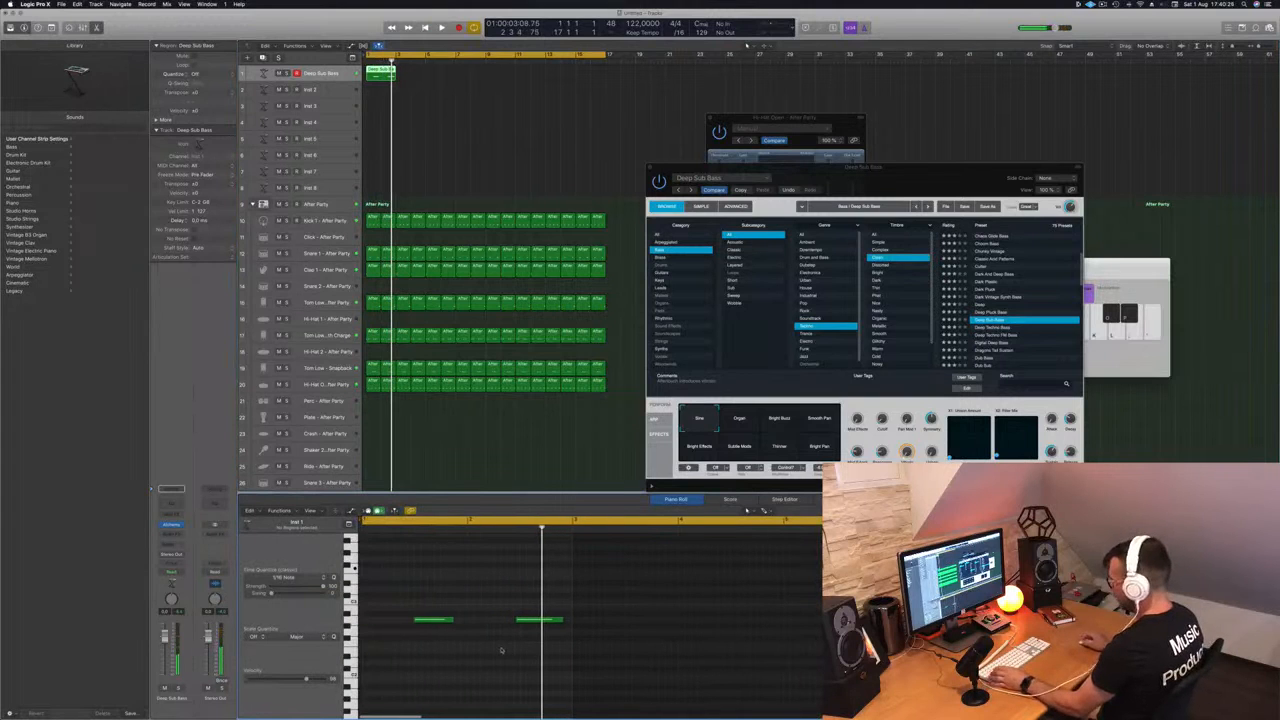
key(super+a)
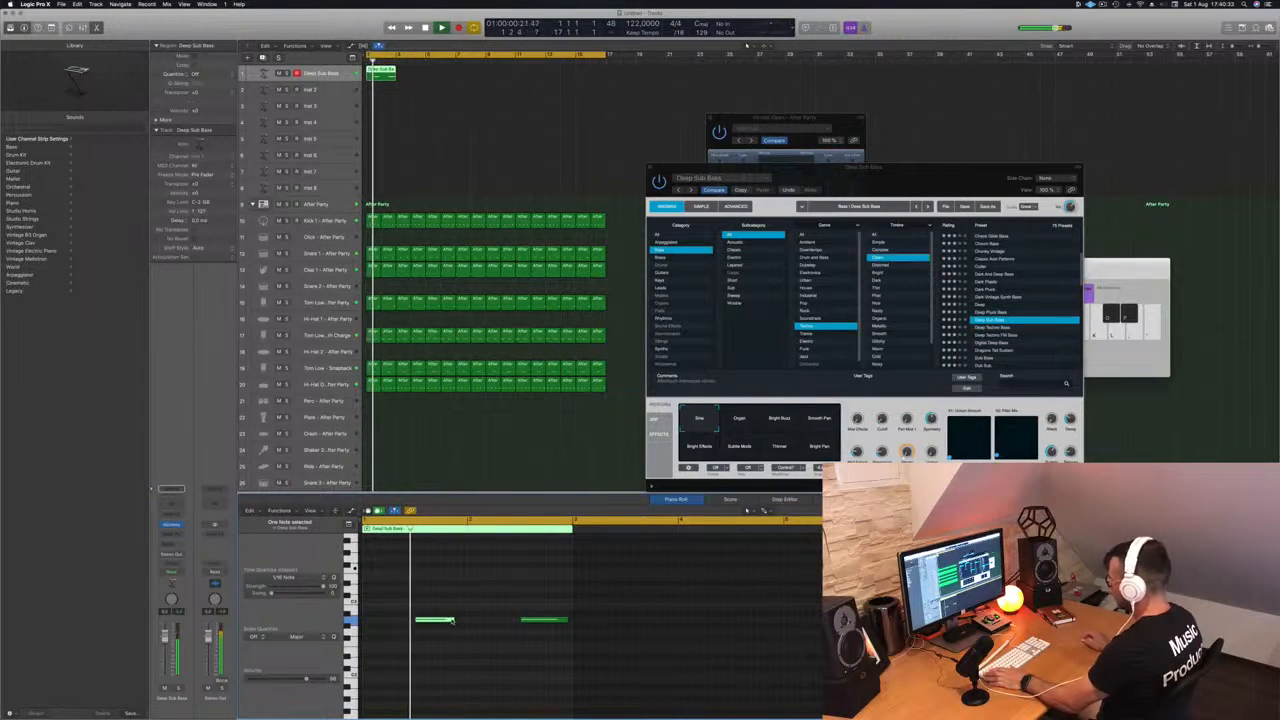
drag(452, 620, 466, 620)
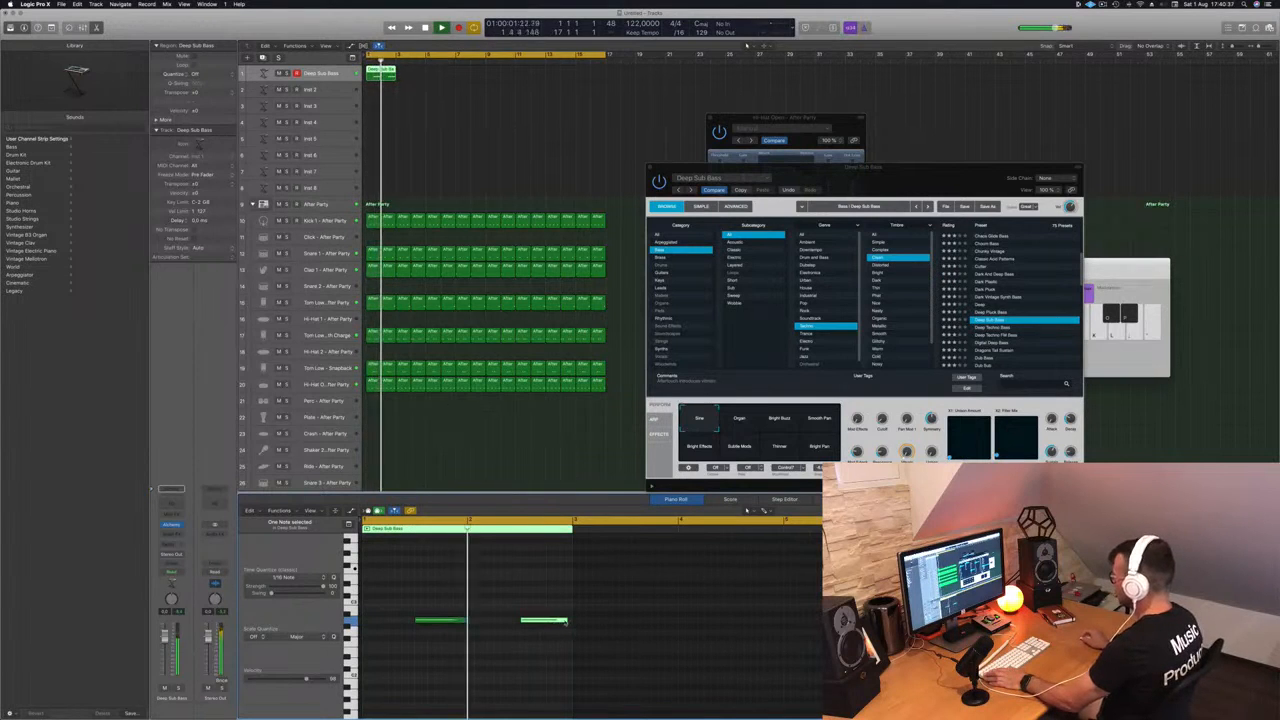
drag(566, 620, 570, 621)
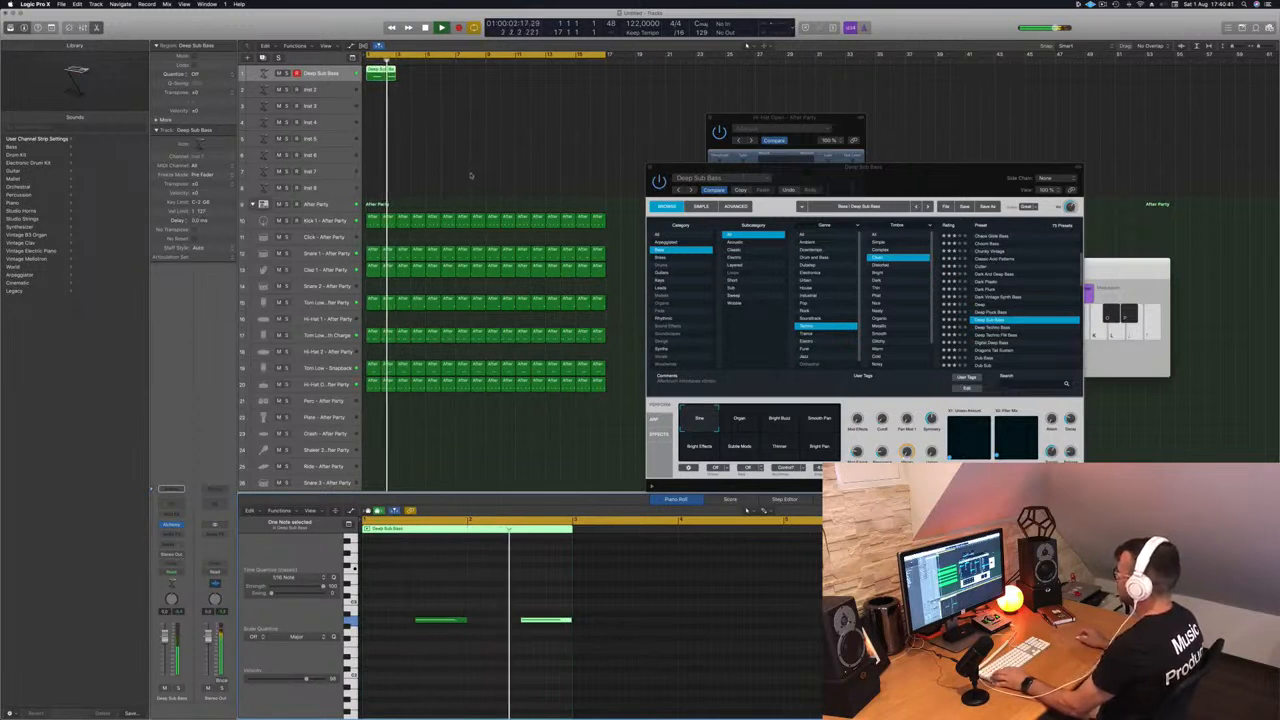
- Copy the two-bar bass region along its track to fill all 16 bars and return playback to the beginning
drag(382, 76, 507, 77)
key(Return)
- Audition the Alchemy performance snapshots from Organ to Bright Pan on the bass, return to Sine, and restart playback
drag(864, 168, 713, 165)
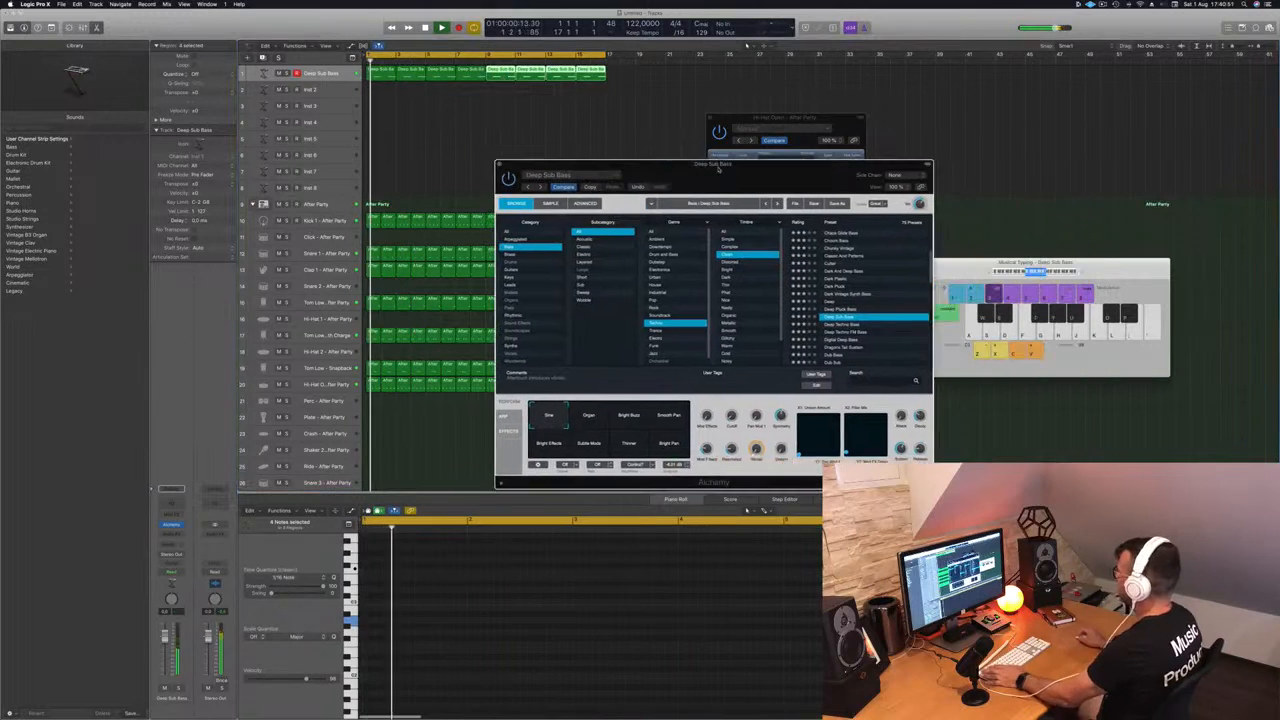
click(592, 414)
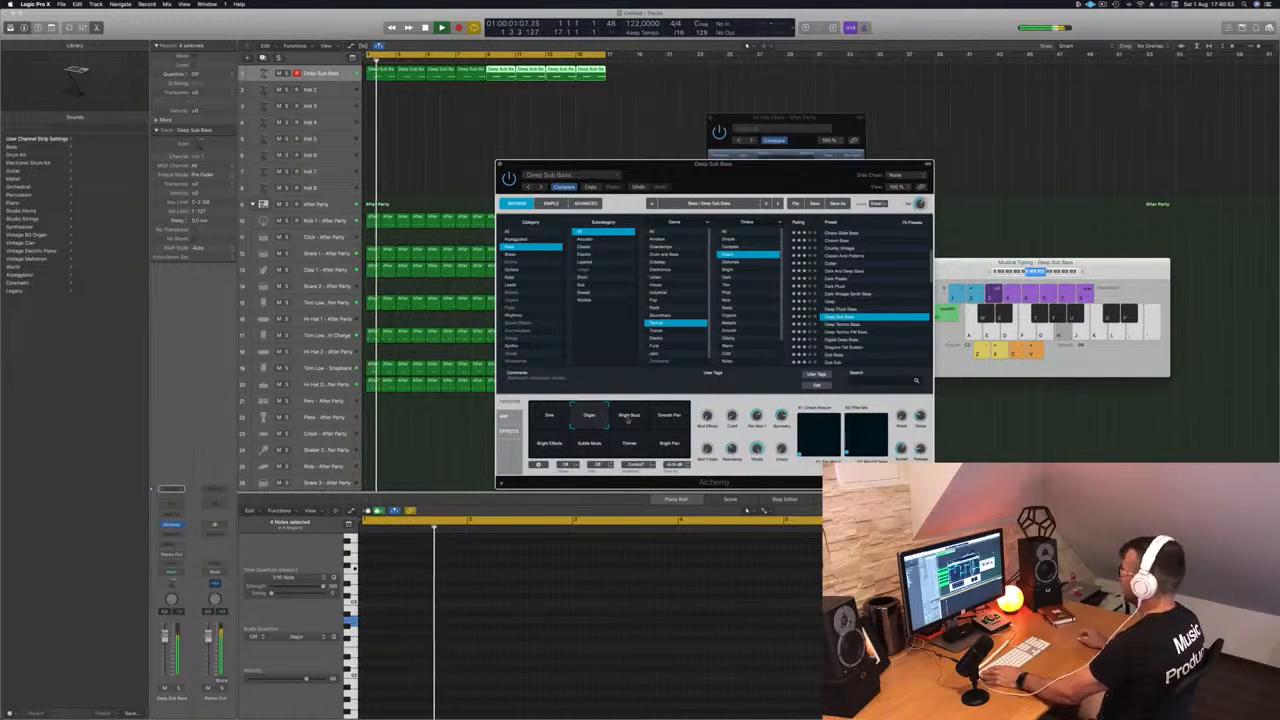
click(628, 416)
click(668, 415)
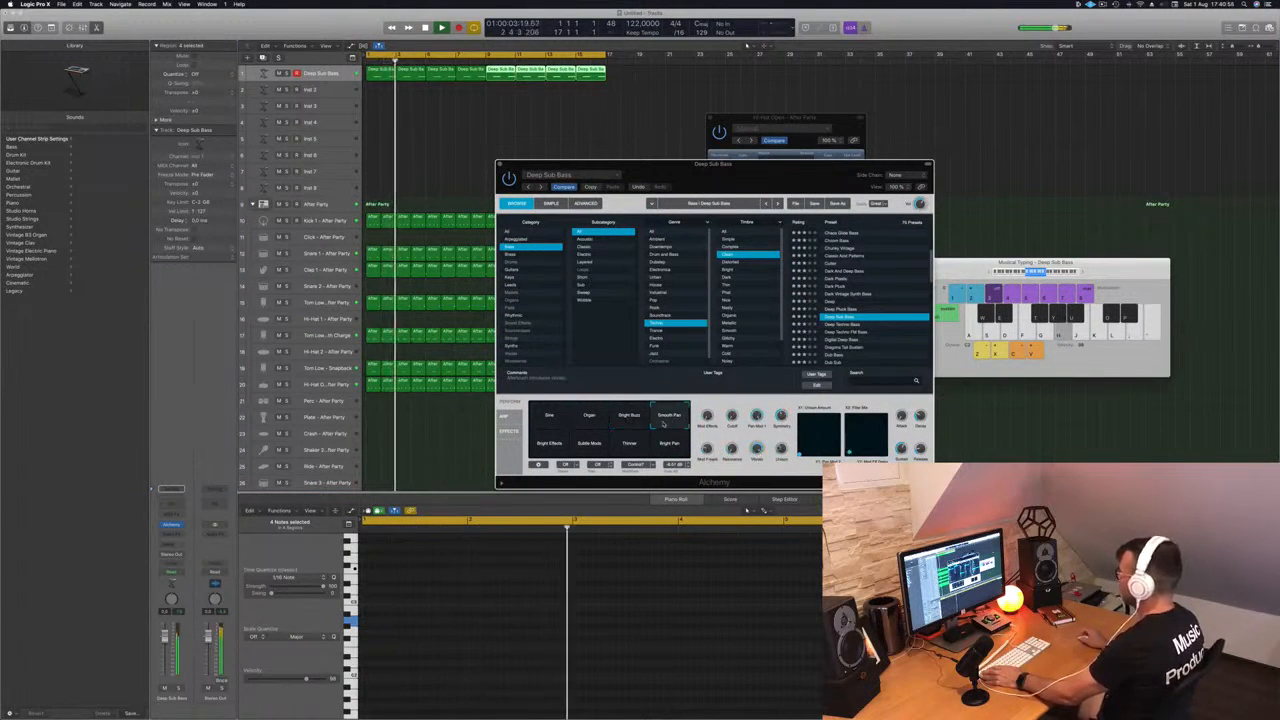
click(547, 446)
click(604, 450)
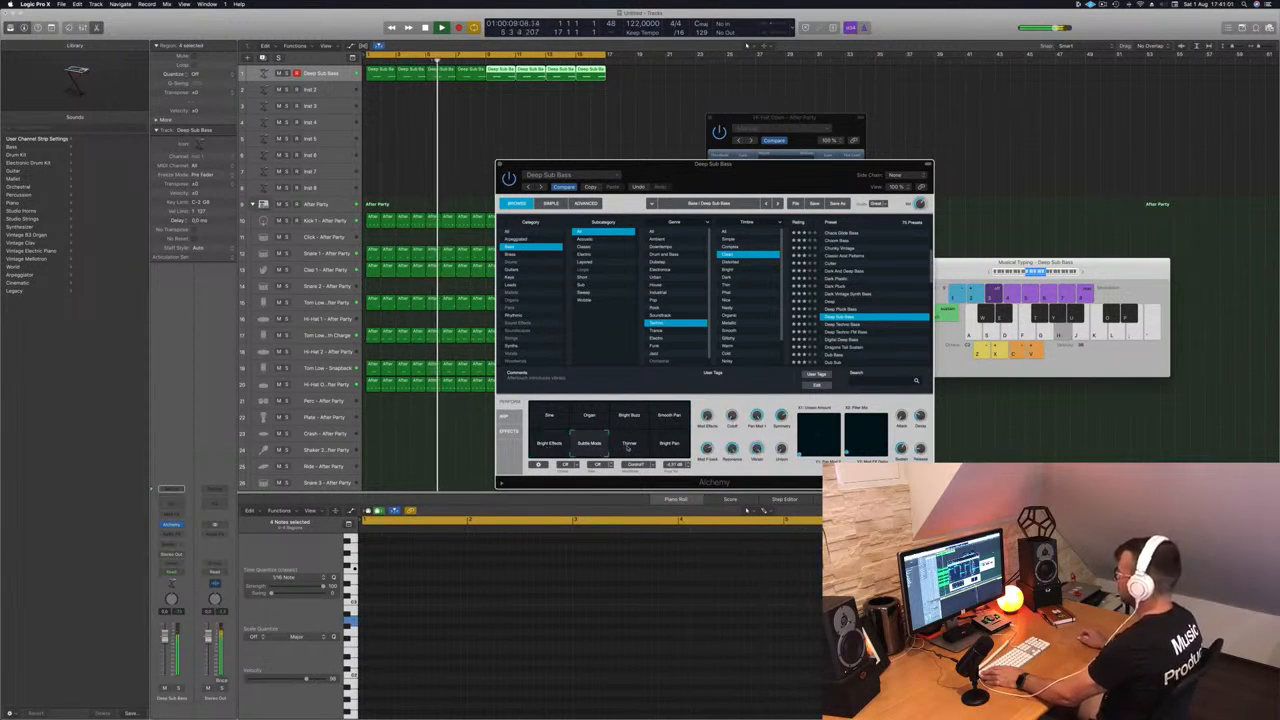
click(669, 446)
click(547, 418)
key(Return)
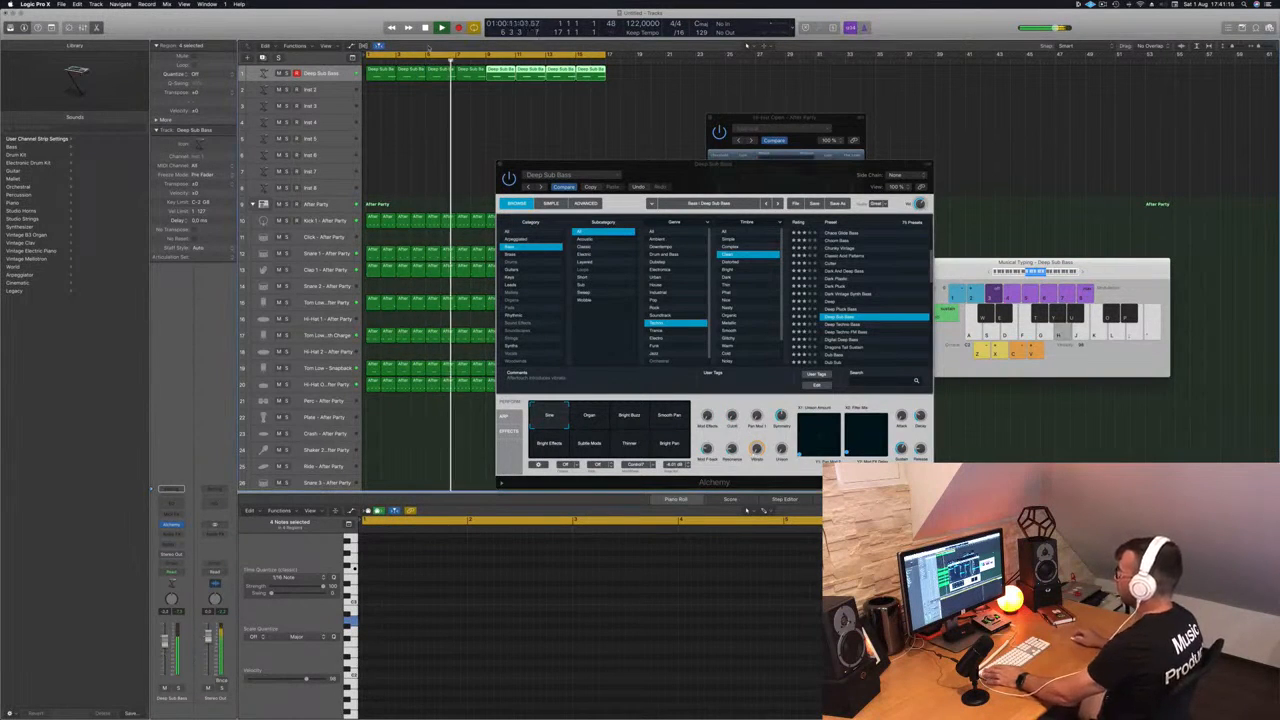
- Layer the bass by duplicating the Deep Sub Bass track with its settings and placing copies of all its regions on the new track
click(330, 74)
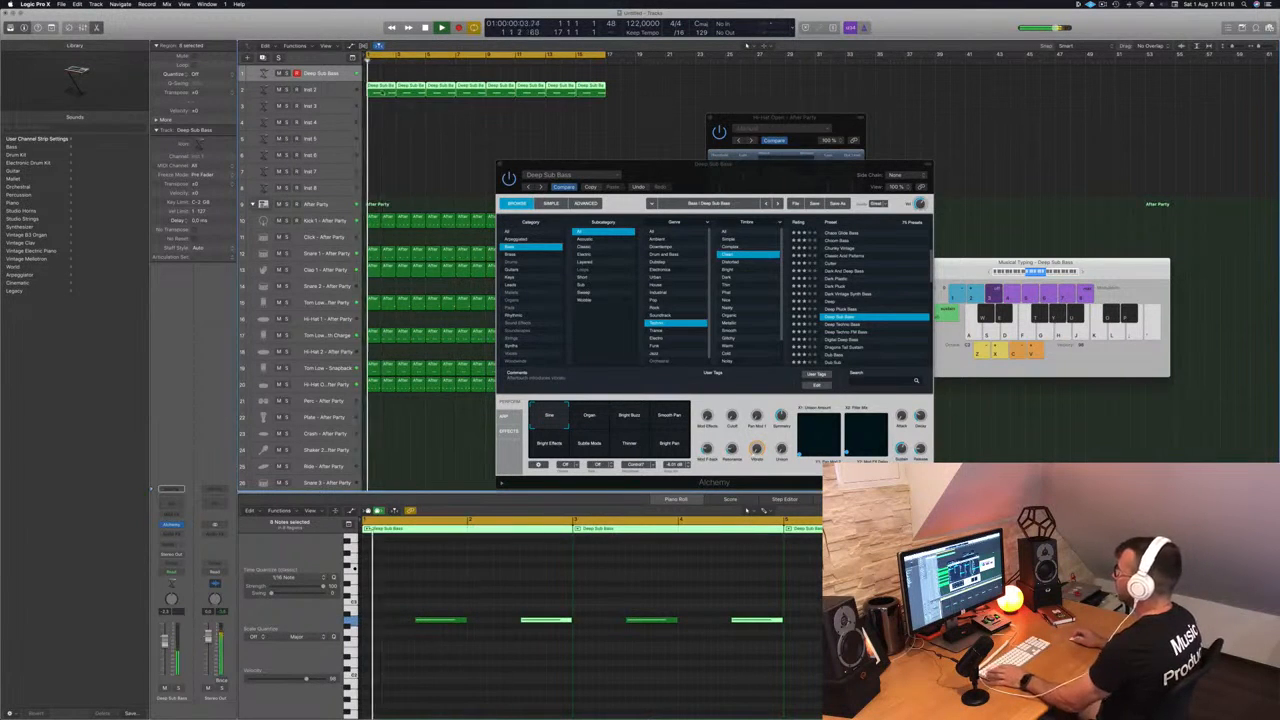
click(330, 89)
key(super+v)
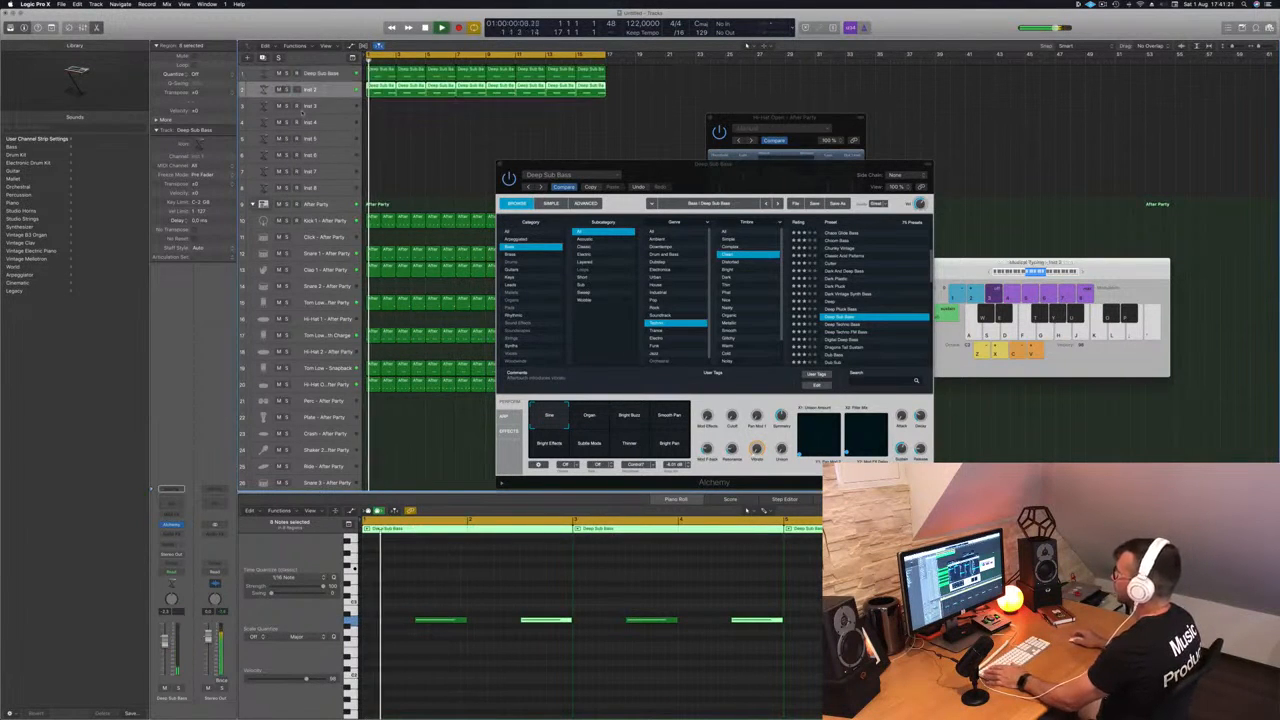
click(330, 74)
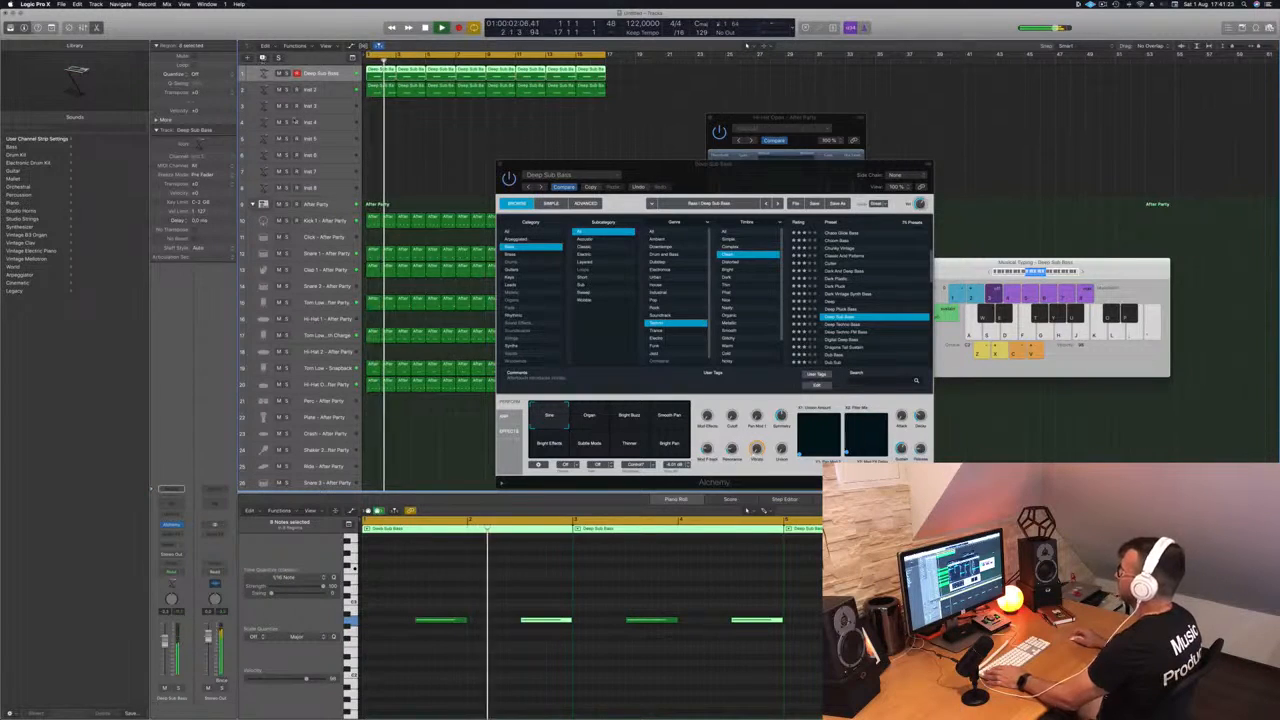
key(super+d)
drag(450, 102, 450, 88)
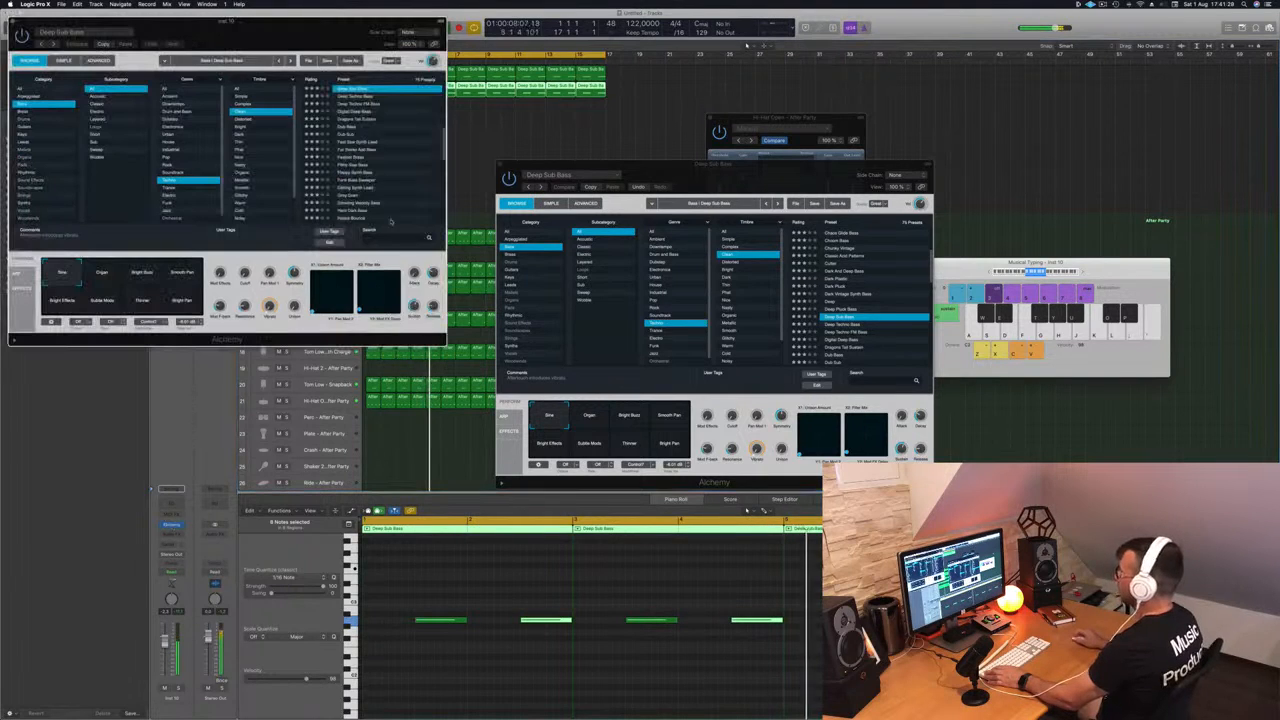
- Compare the performance snapshots in the duplicated bass track's Alchemy, choose Thinner, and close both Alchemy windows
drag(230, 35, 768, 232)
key(Return)
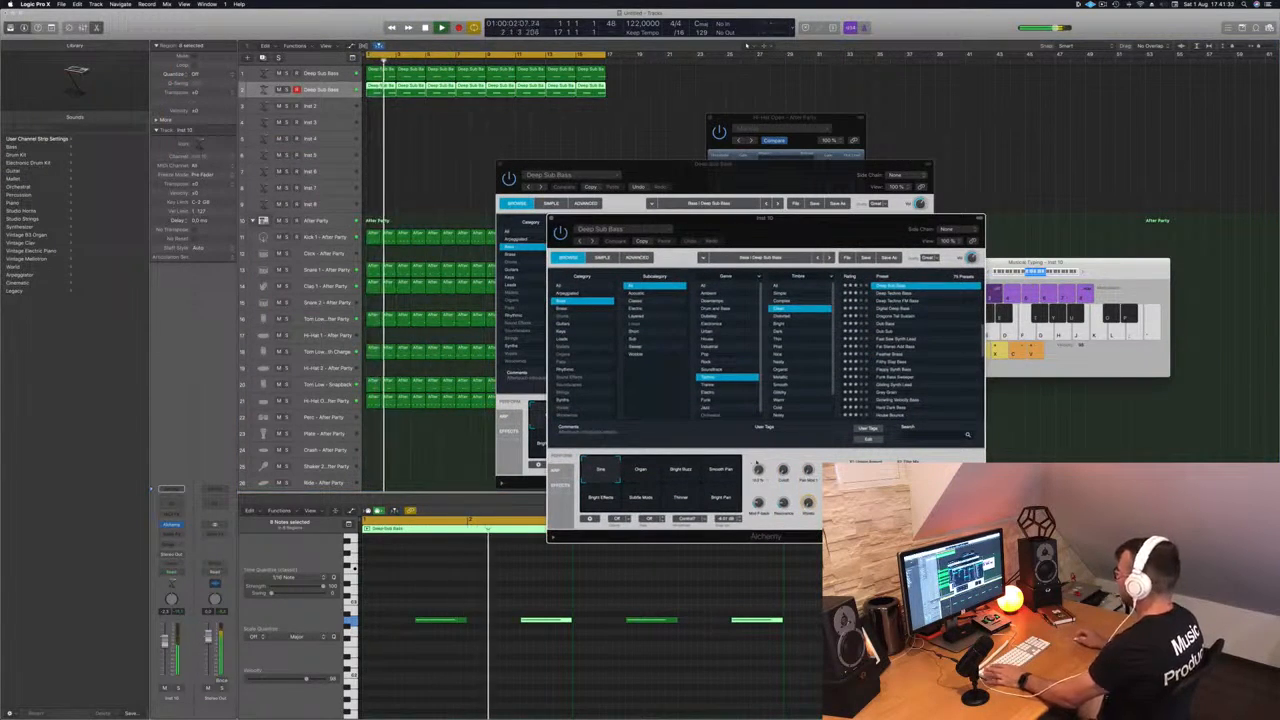
click(679, 498)
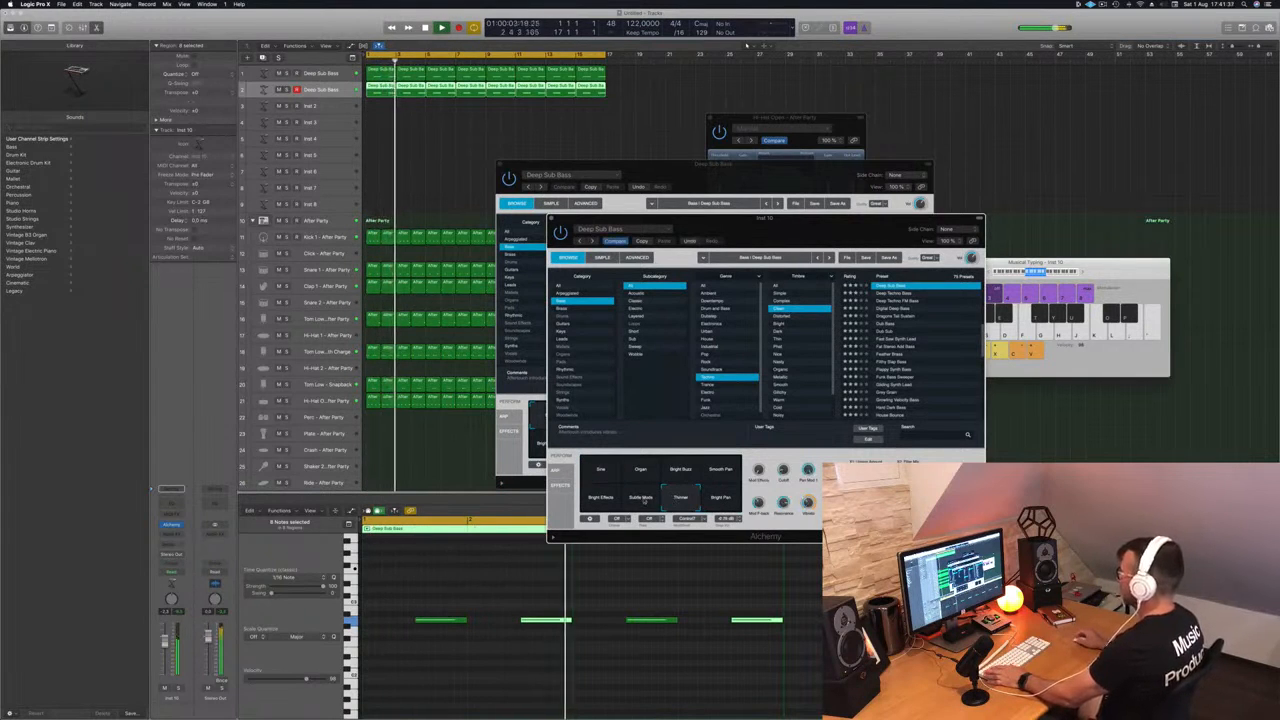
click(600, 498)
click(681, 474)
click(722, 471)
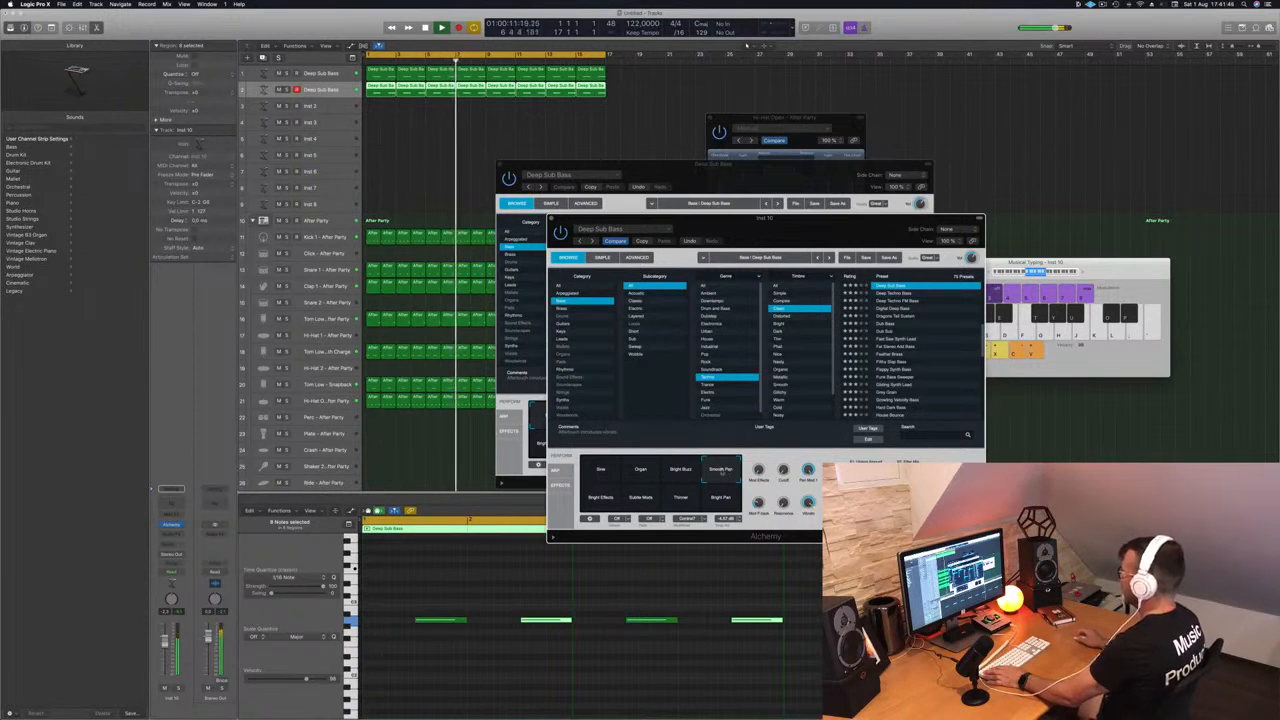
click(629, 470)
click(640, 498)
click(679, 499)
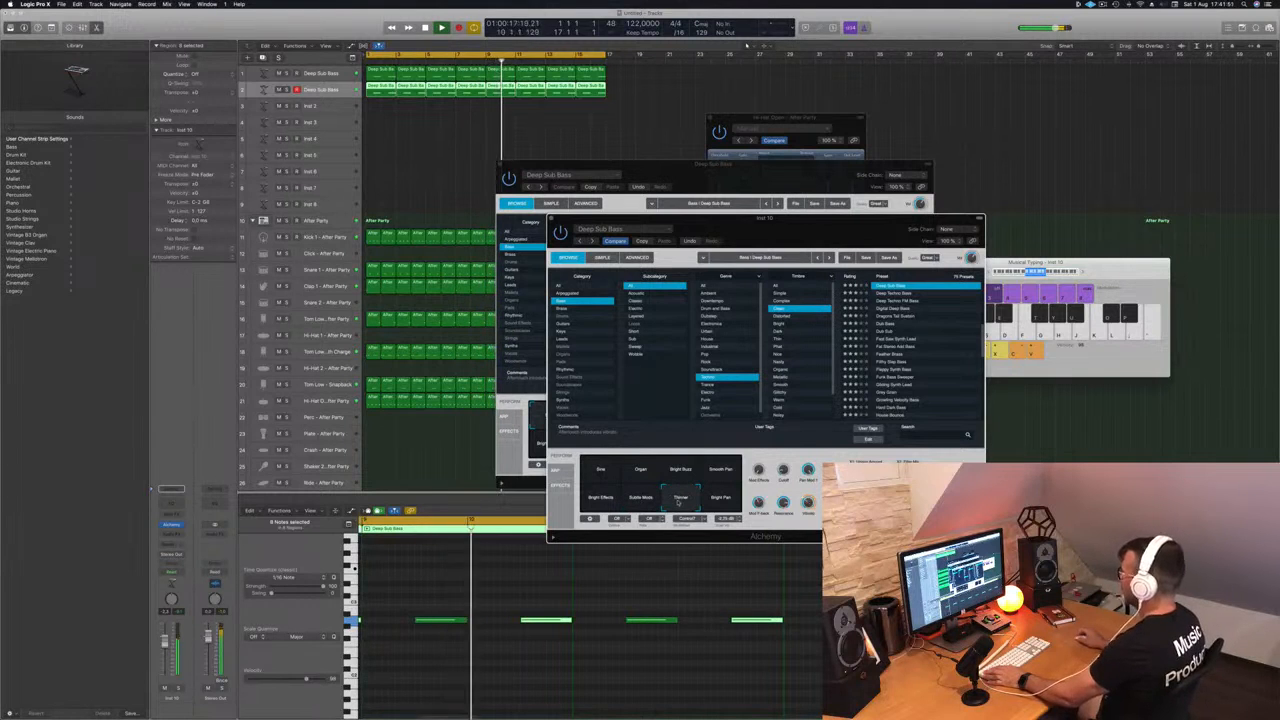
click(718, 500)
click(681, 500)
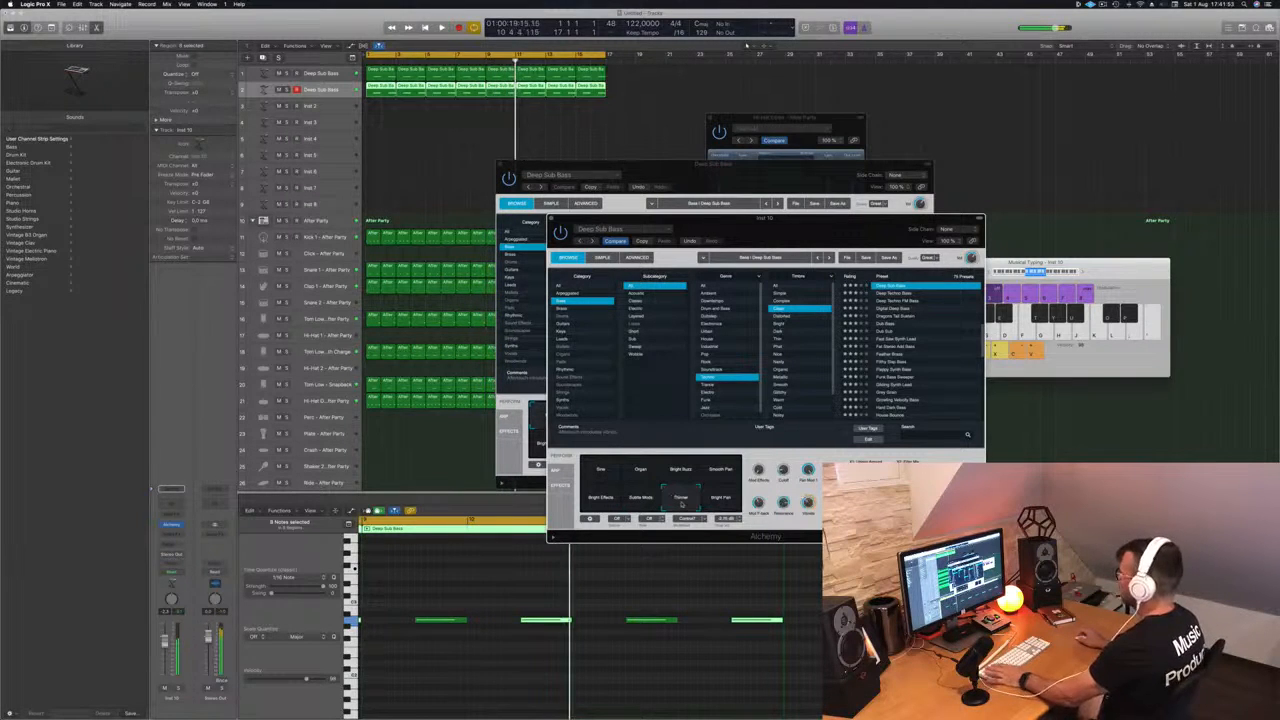
key(super+w)
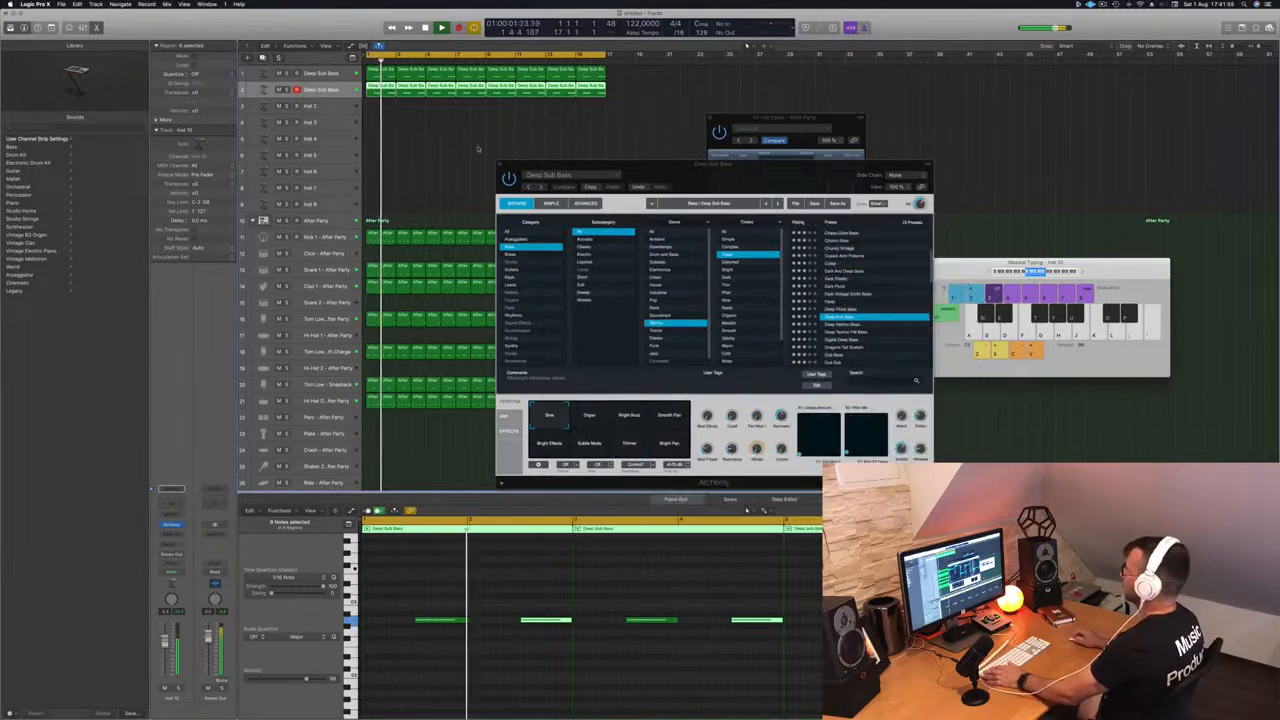
key(super+w)
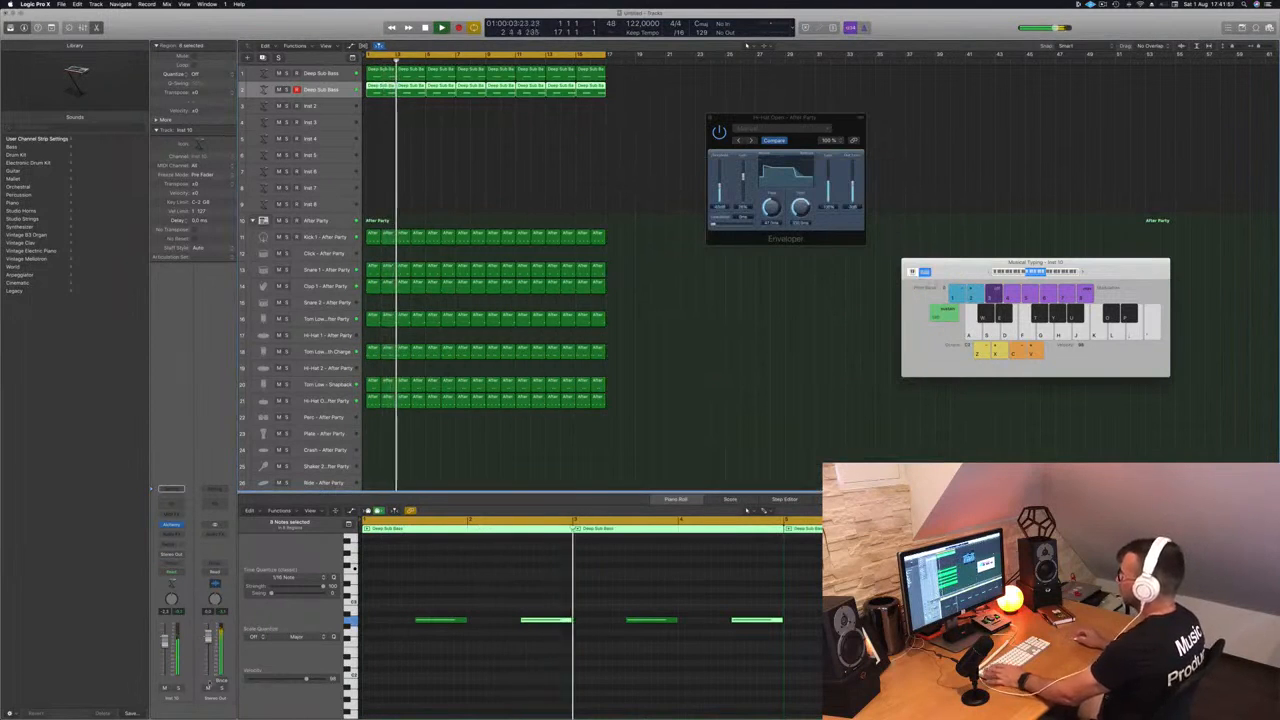
- Copy the first open hi-hat region down to the Ride track at bar 1 and transpose its notes to the ride sound
scroll(451, 412, down, 3)
scroll(451, 412, down, 1)
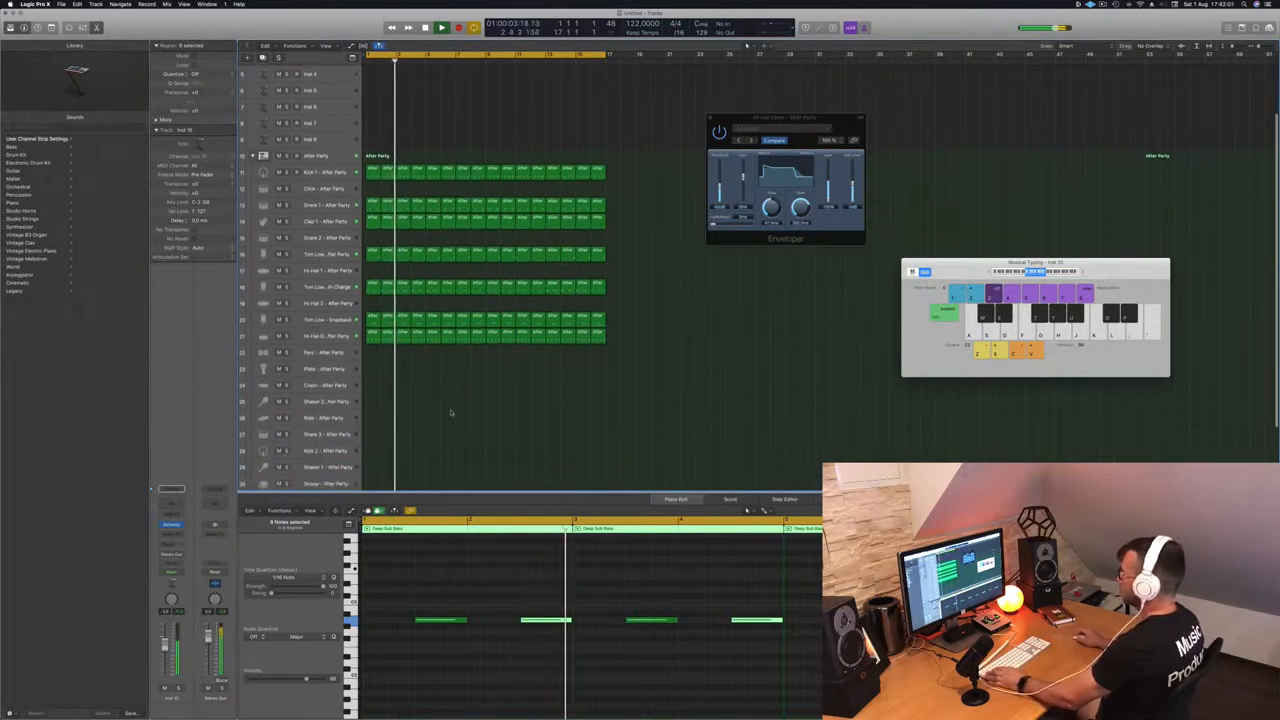
click(373, 325)
drag(374, 332, 373, 412)
click(430, 690)
key(alt+Up)
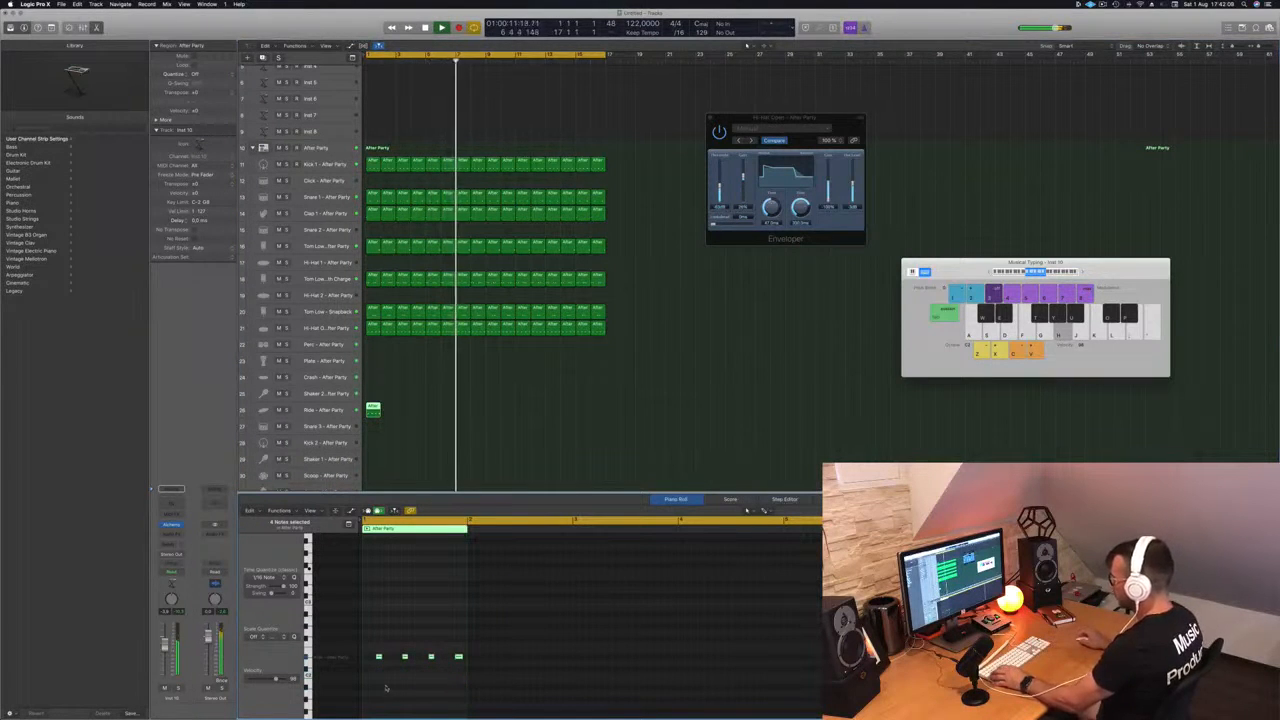
- Shift the ride notes earlier onto the beats and copy the one-bar region along the Ride track to fill 16 bars
key(alt+Left)
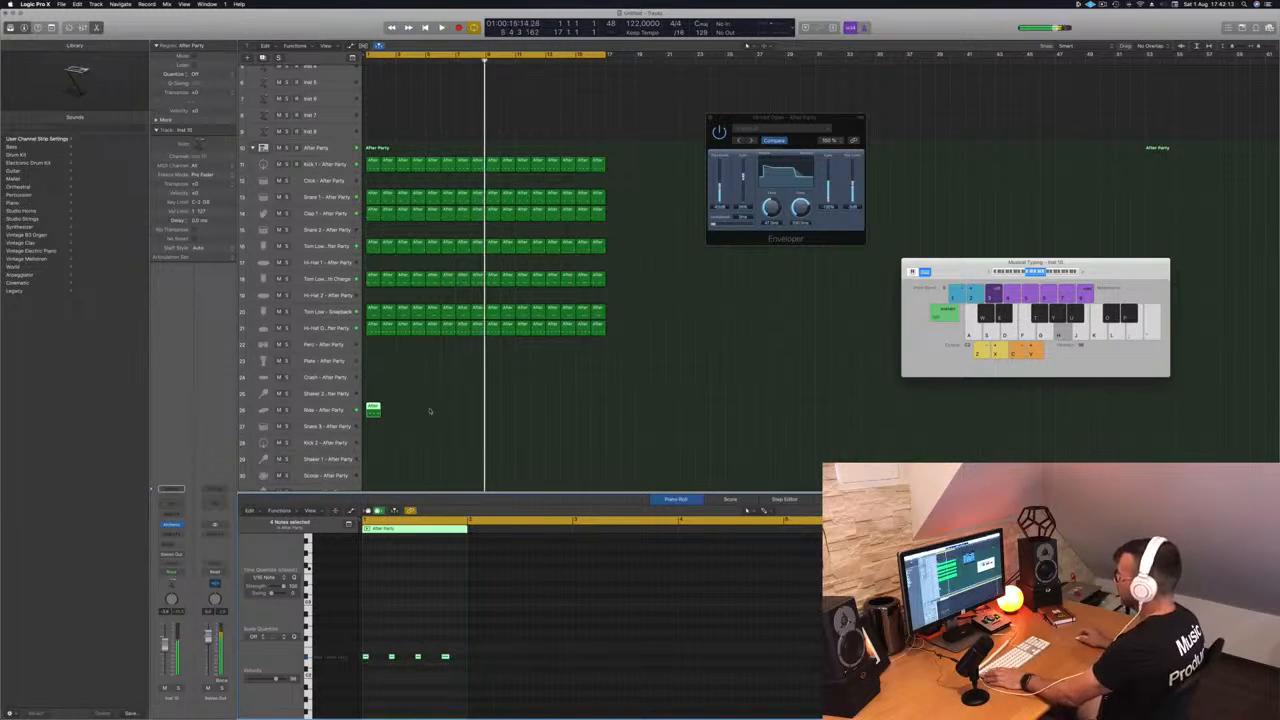
drag(375, 413, 508, 413)
click(300, 410)
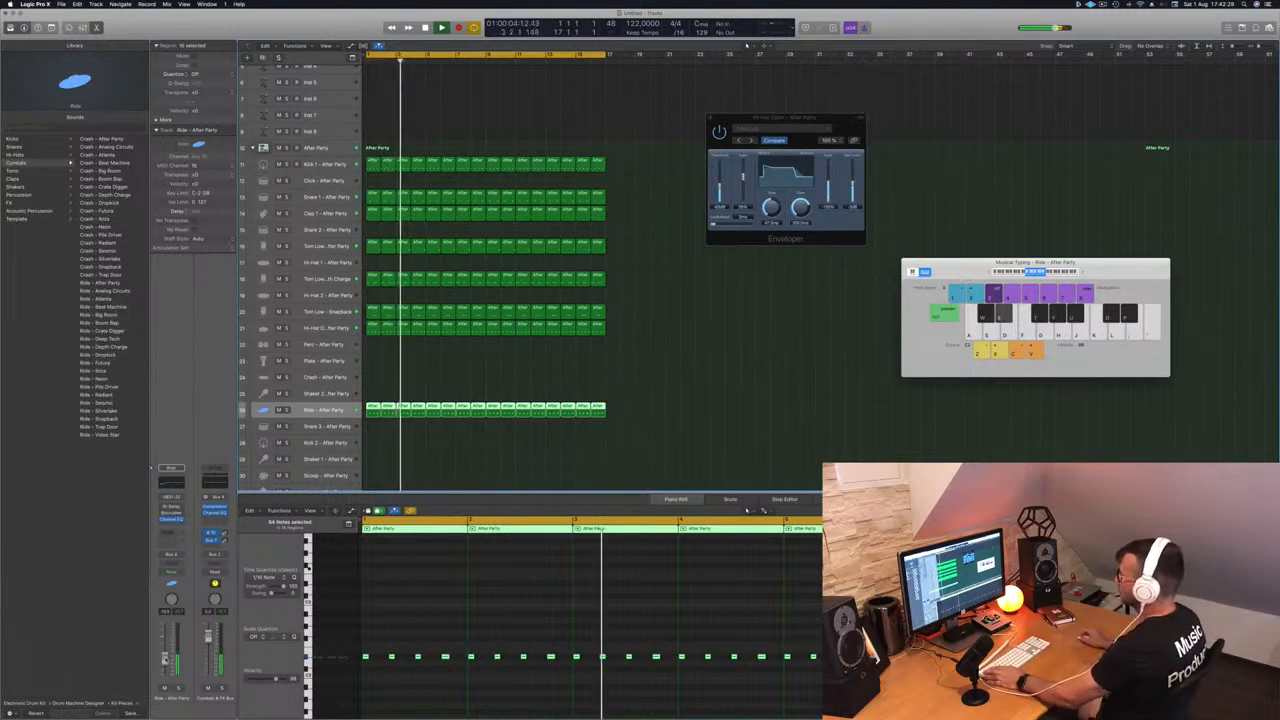
- Copy the first open hi-hat region to the Plate track at bar 1, transpose its notes to the plate sound, and restart playback
scroll(418, 402, up, 2)
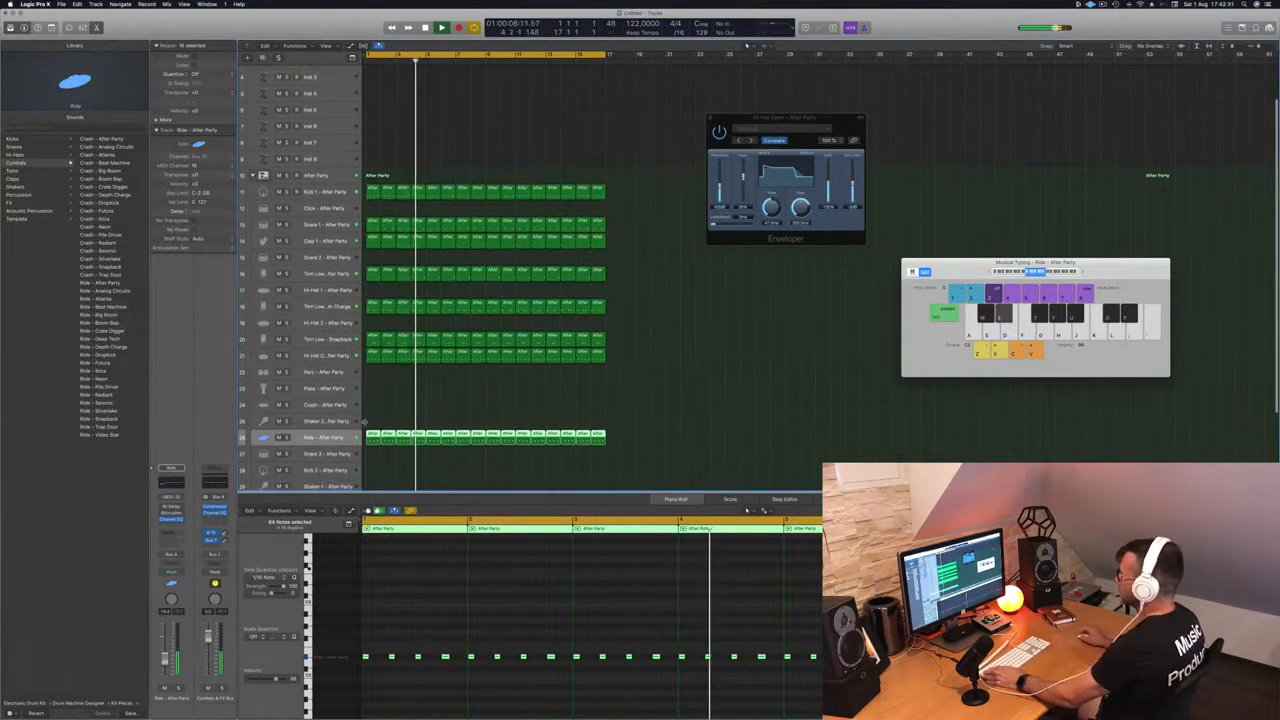
scroll(418, 402, down, 1)
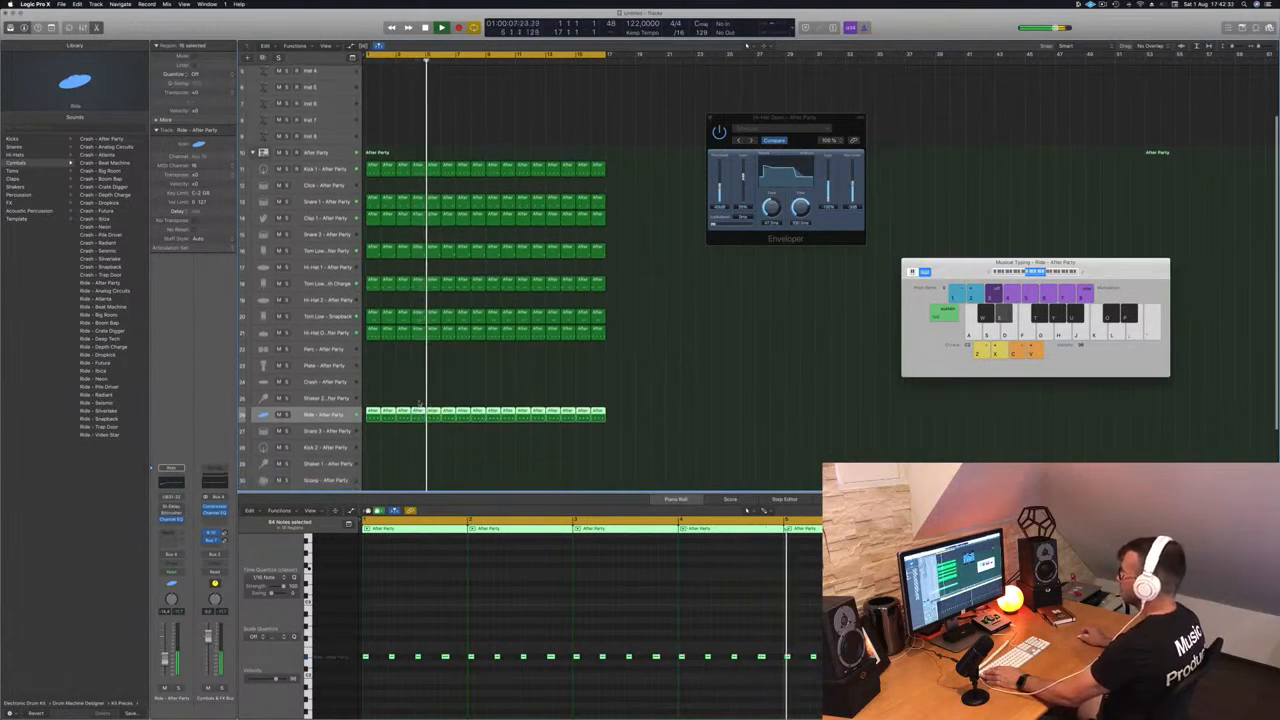
click(372, 332)
drag(373, 386, 373, 367)
drag(375, 675, 487, 699)
key(alt+Up)
key(Return)
key(super+Right)
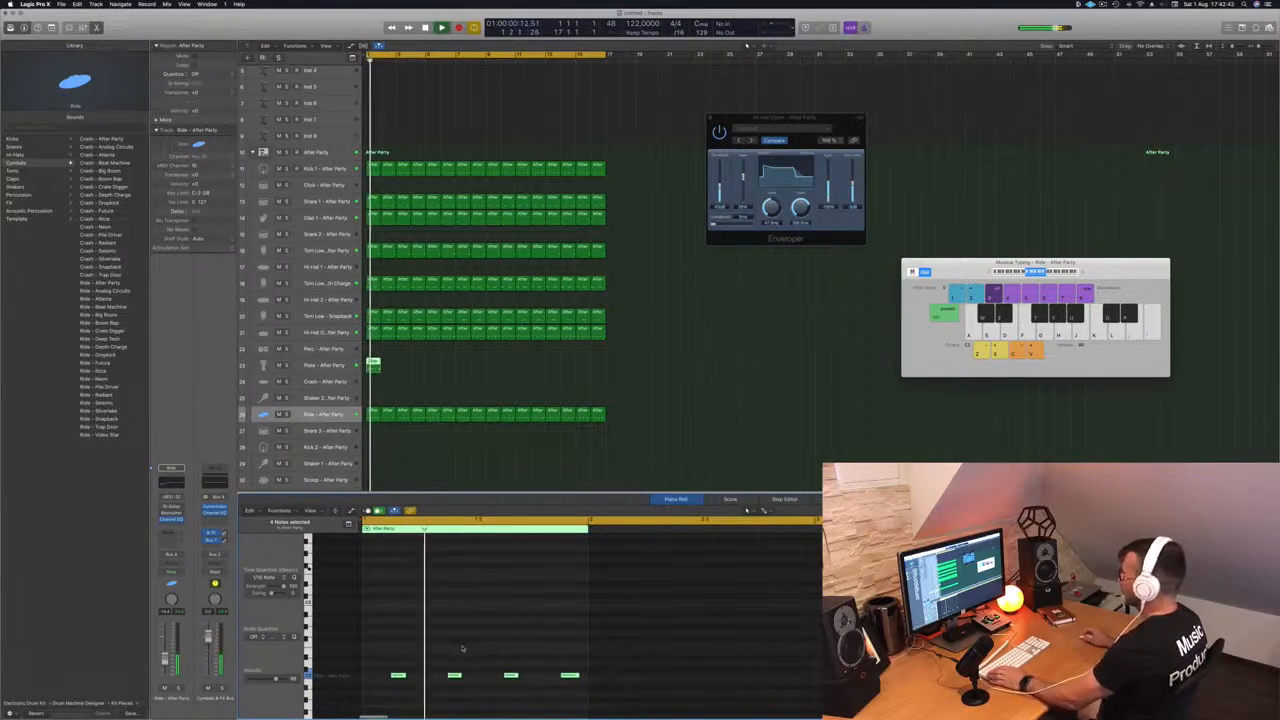
- Move the second plate note a 1/16 earlier and the third a 1/16 later, and select the Plate track
click(453, 676)
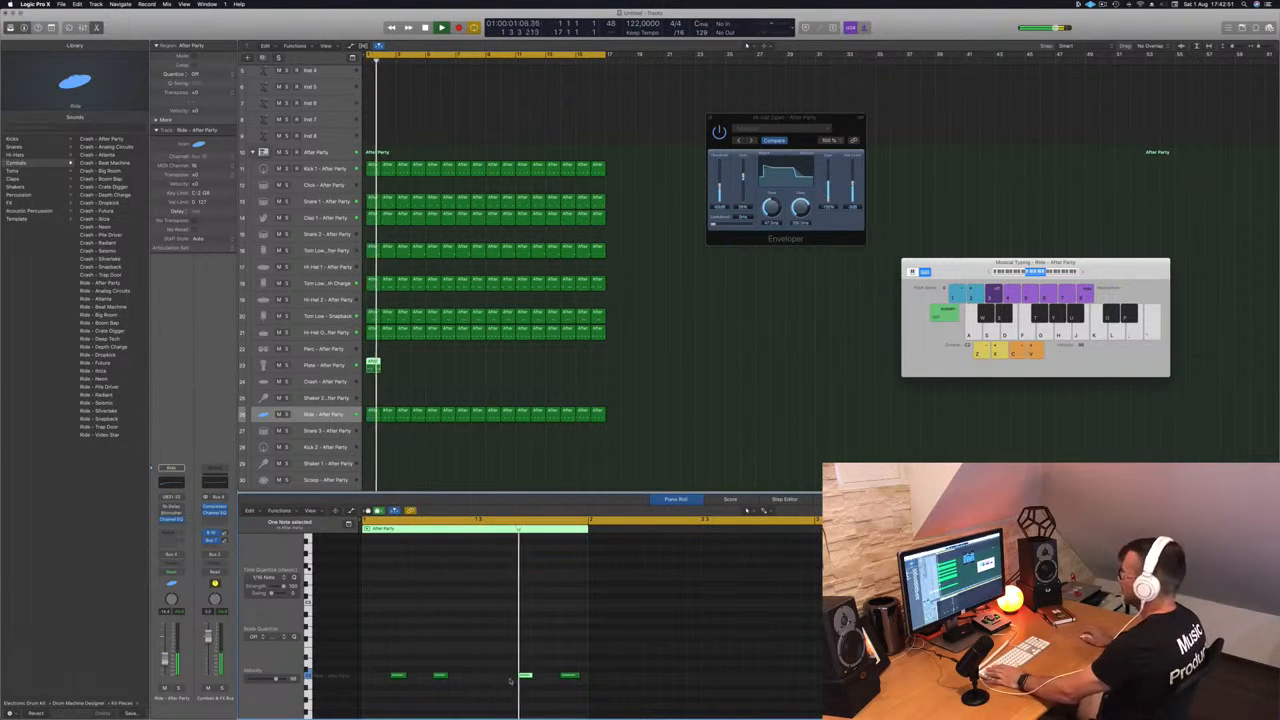
key(Up)
key(Up)
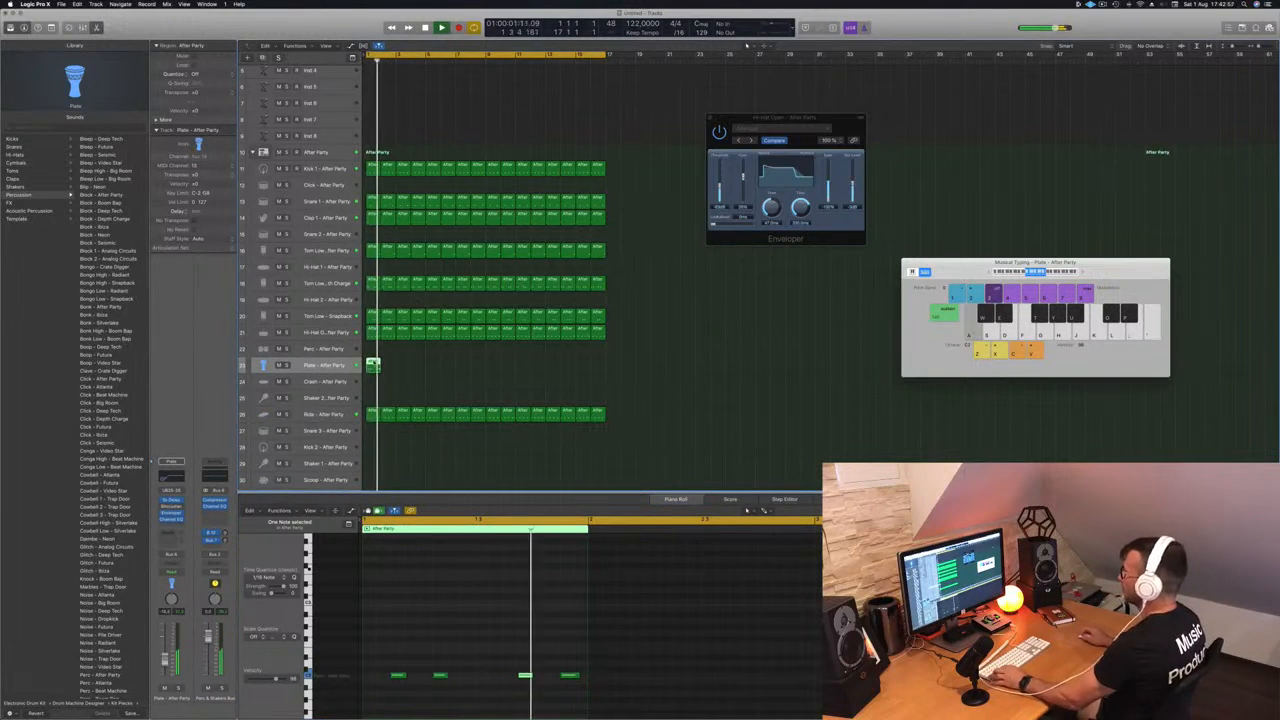
- Copy the one-bar plate region along its track to fill all 16 bars
drag(380, 360, 464, 368)
shift+click(373, 362)
drag(373, 368, 492, 372)
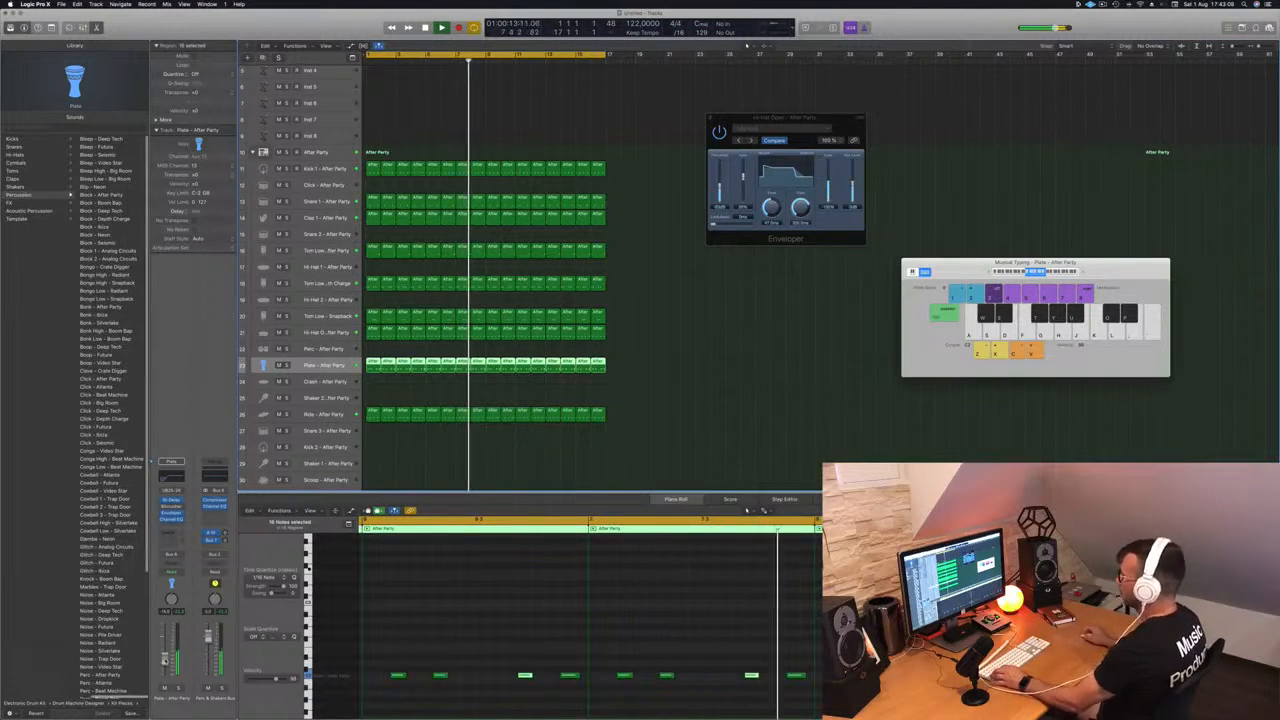
- Duplicate the notes in all ride regions an eighth note later to form an eighth-note pattern, and restart playback
scroll(602, 437, up, 4)
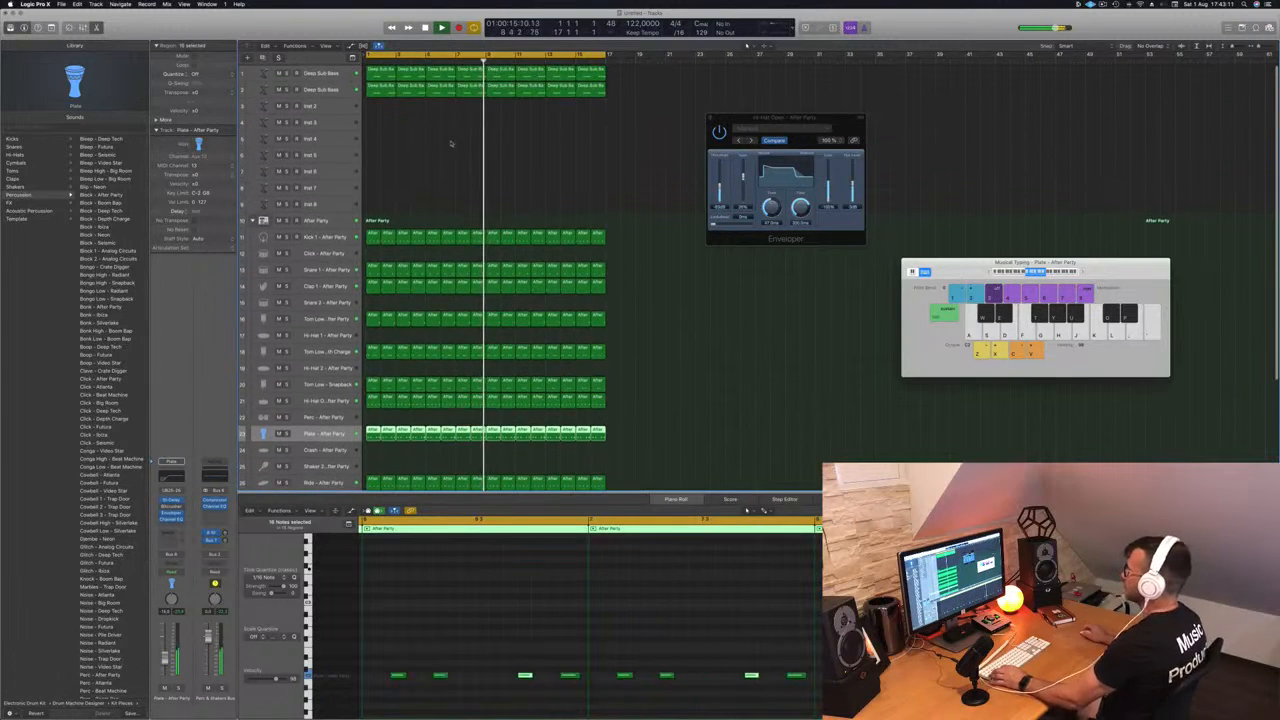
scroll(506, 480, down, 10)
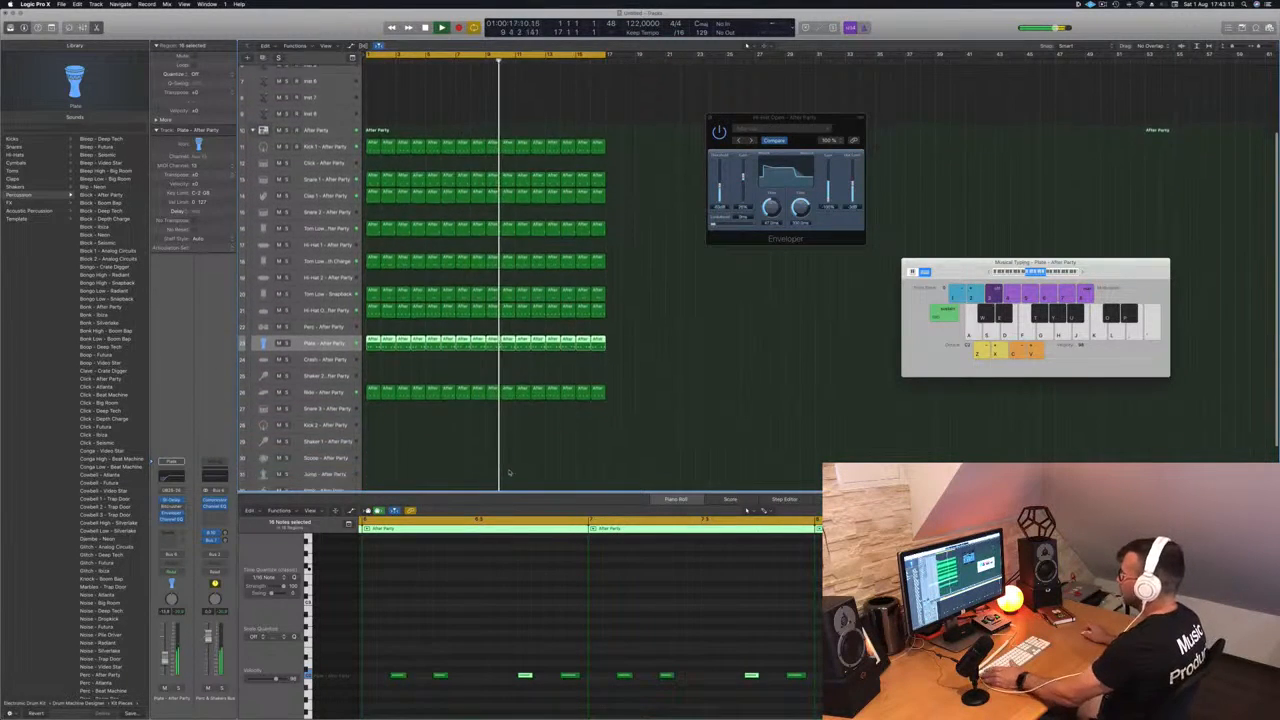
scroll(507, 466, up, 1)
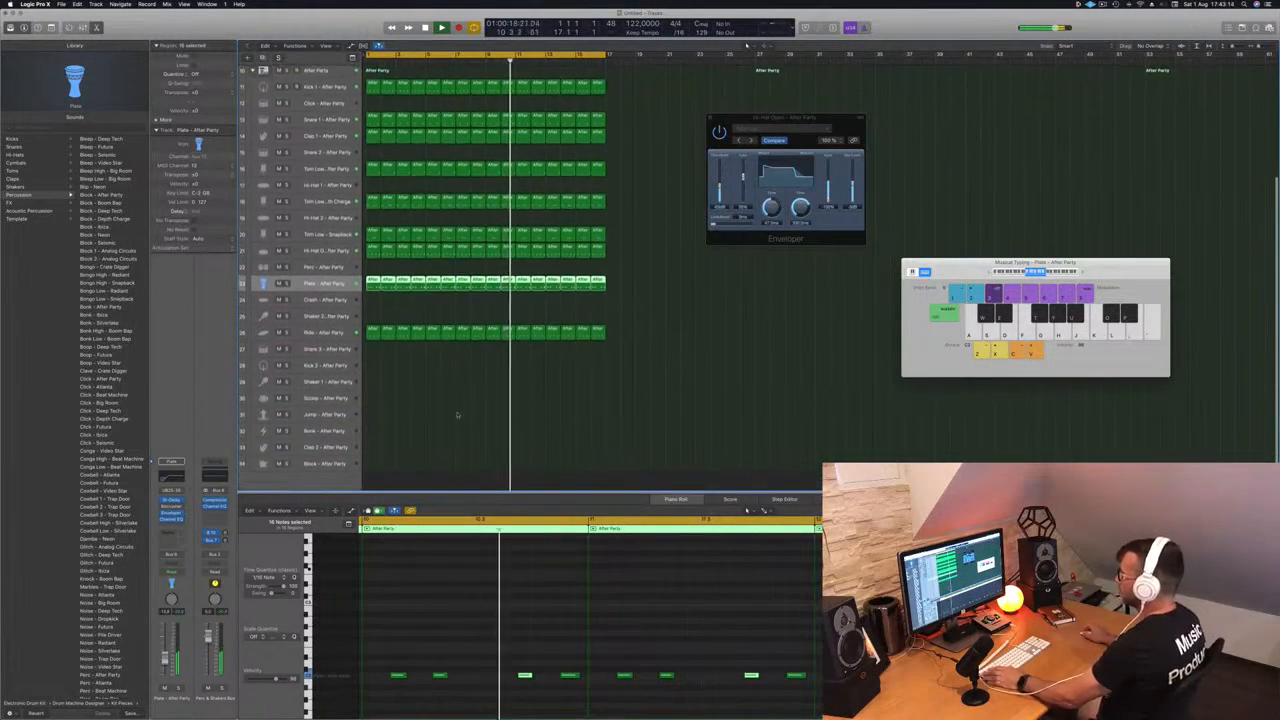
click(318, 332)
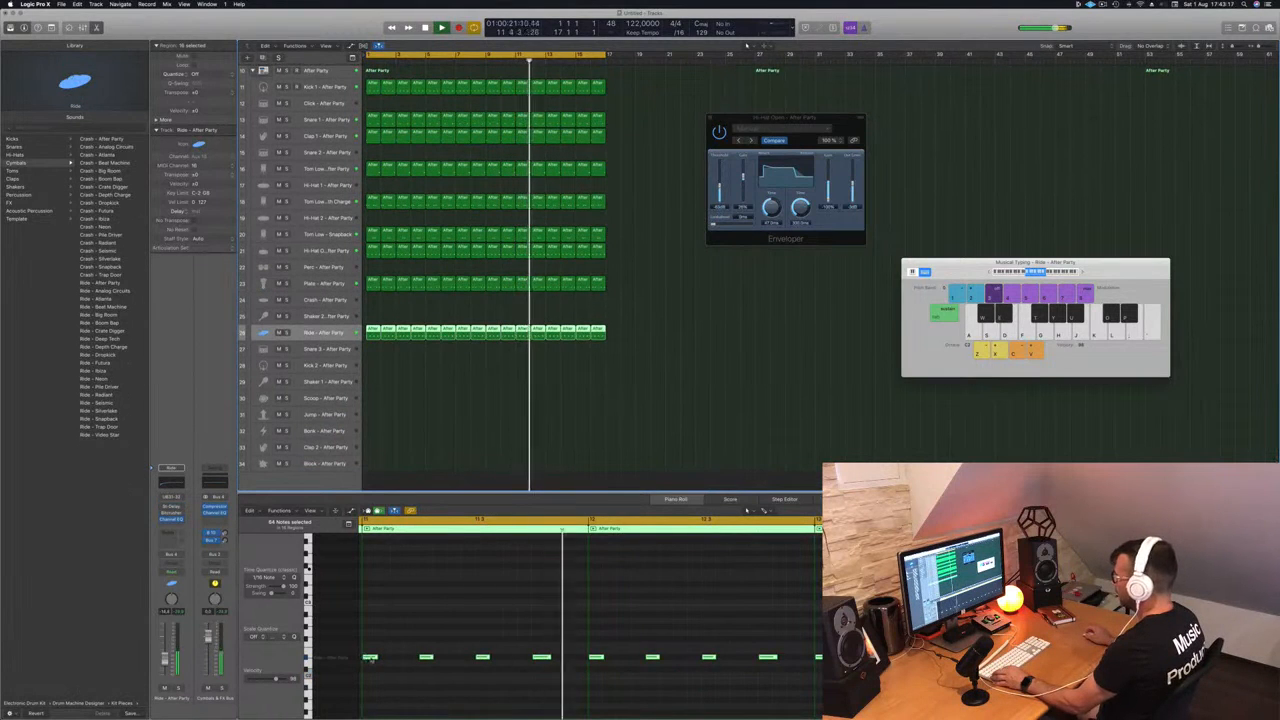
drag(374, 659, 393, 665)
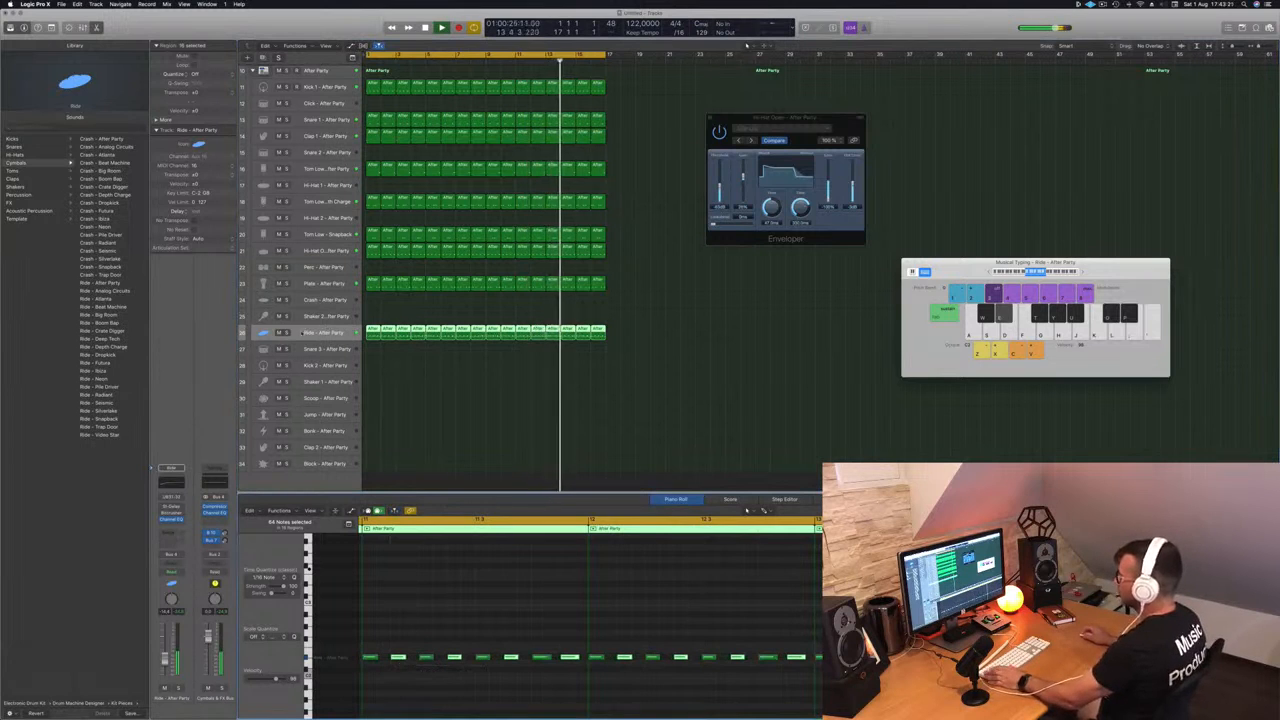
key(Return)
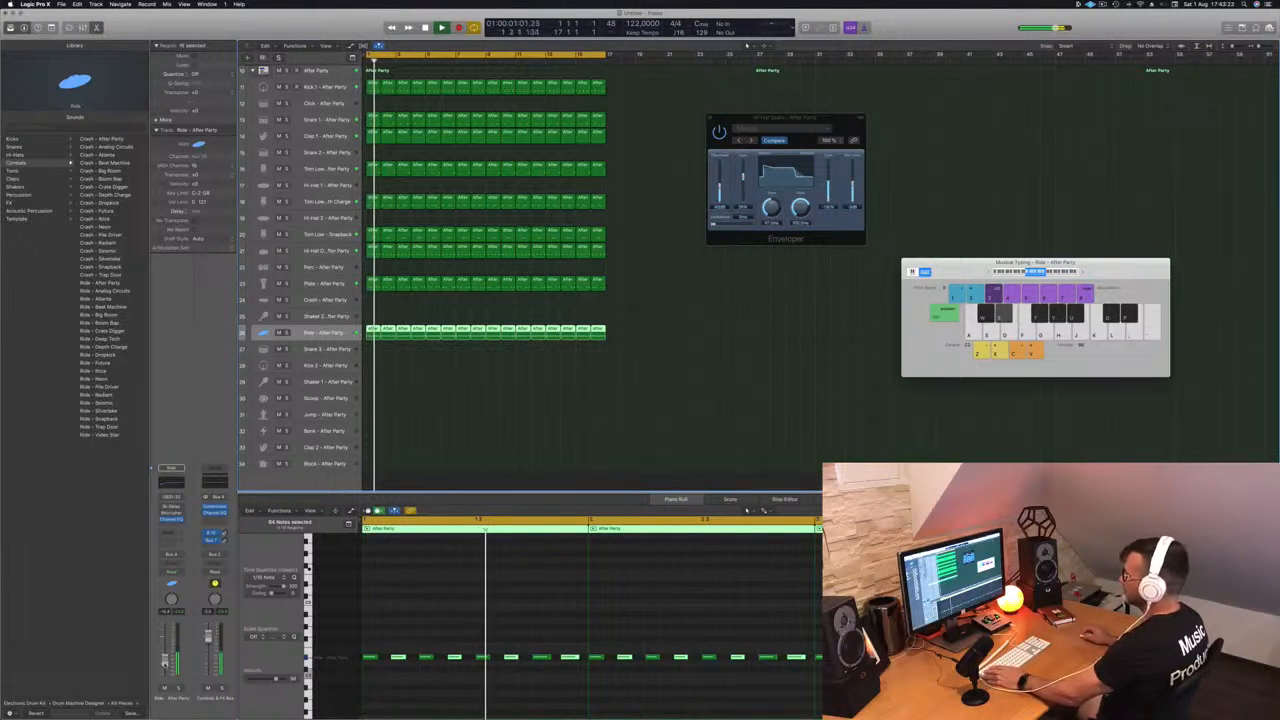
- Open the Ride channel's EQ, reshape its curve from the low-frequency end, and close the EQ window
click(172, 484)
click(172, 484)
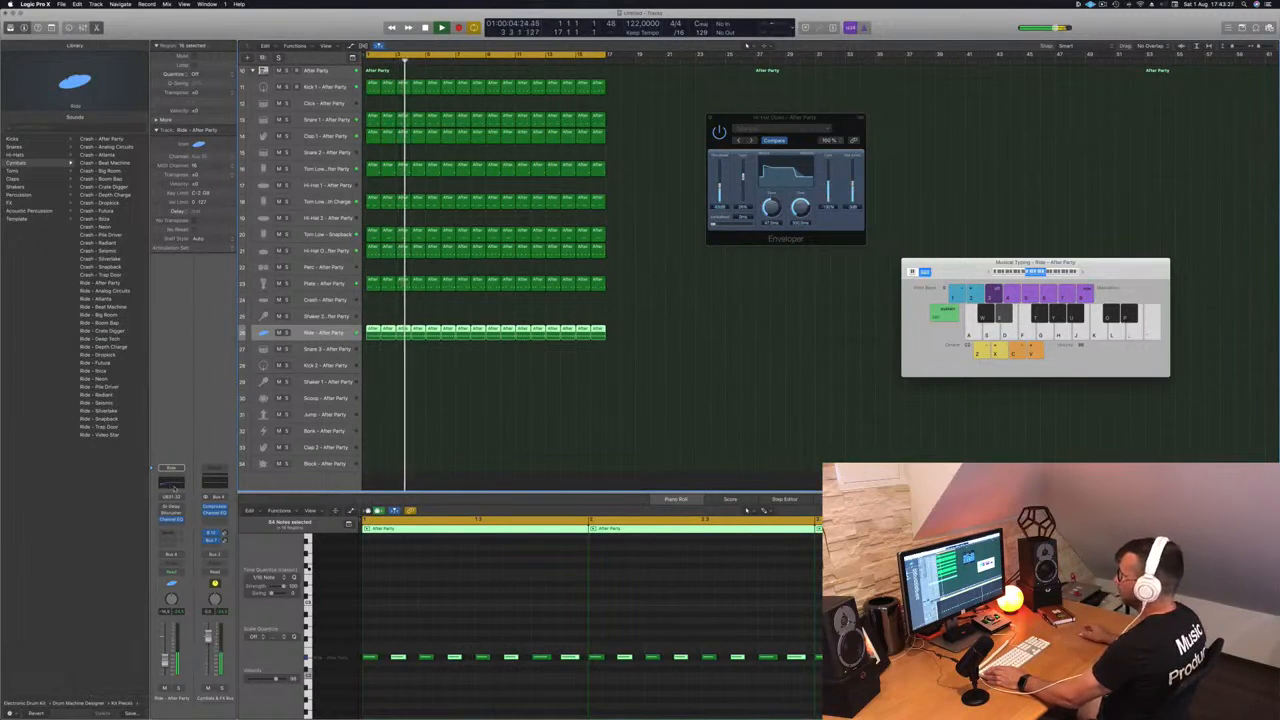
click(172, 484)
drag(78, 243, 421, 163)
click(13, 22)
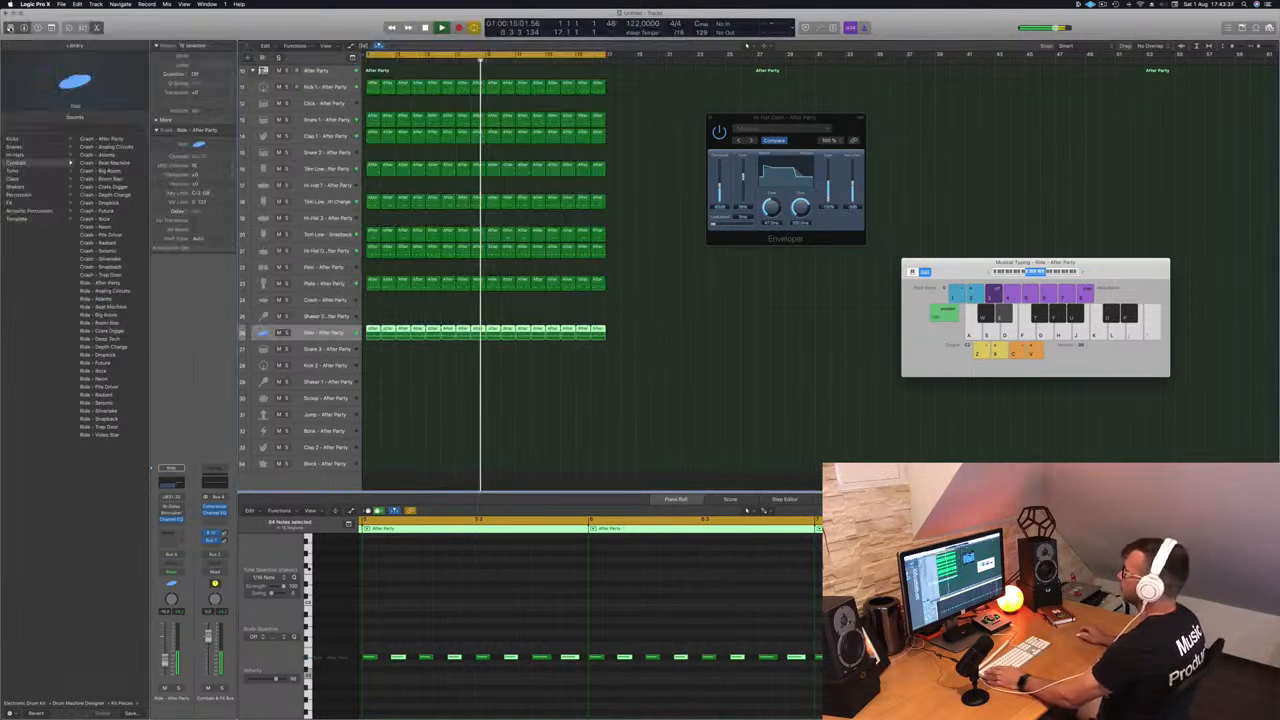
scroll(385, 84, up, 3)
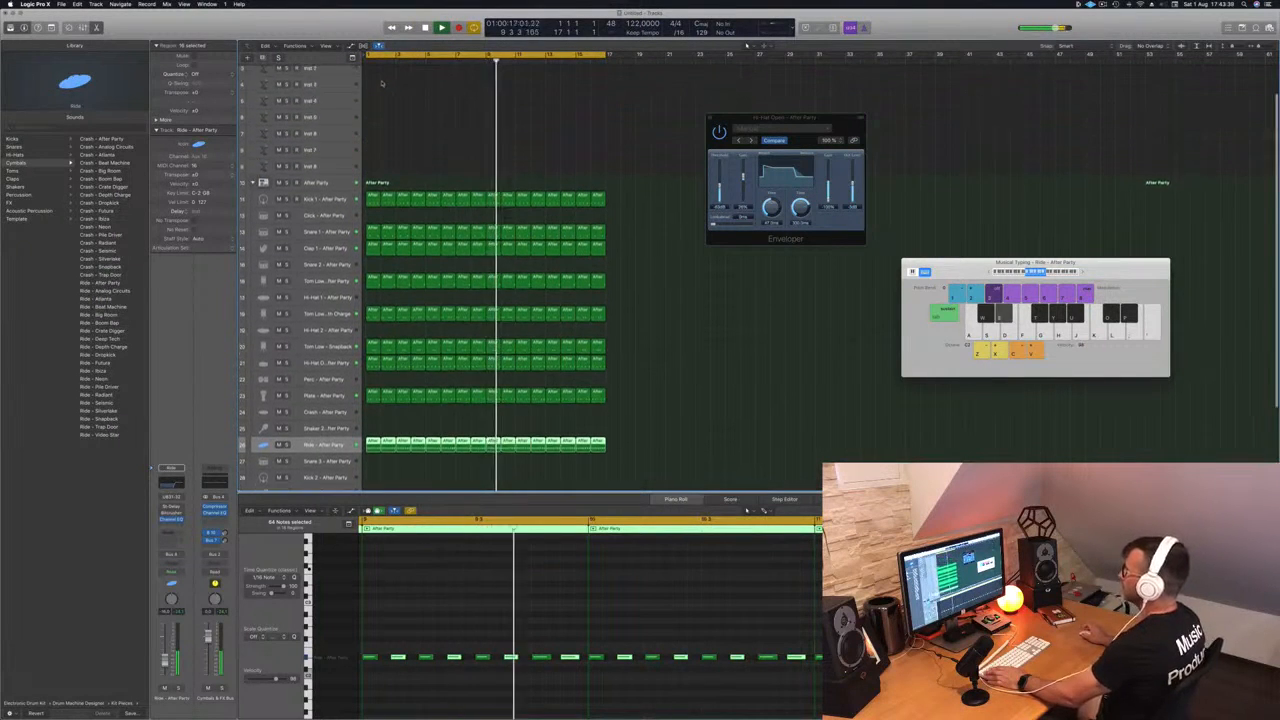
- Add a Channel EQ to the second Deep Sub Bass track with a low cut at 180 Hz, and close the plug-in windows
click(281, 90)
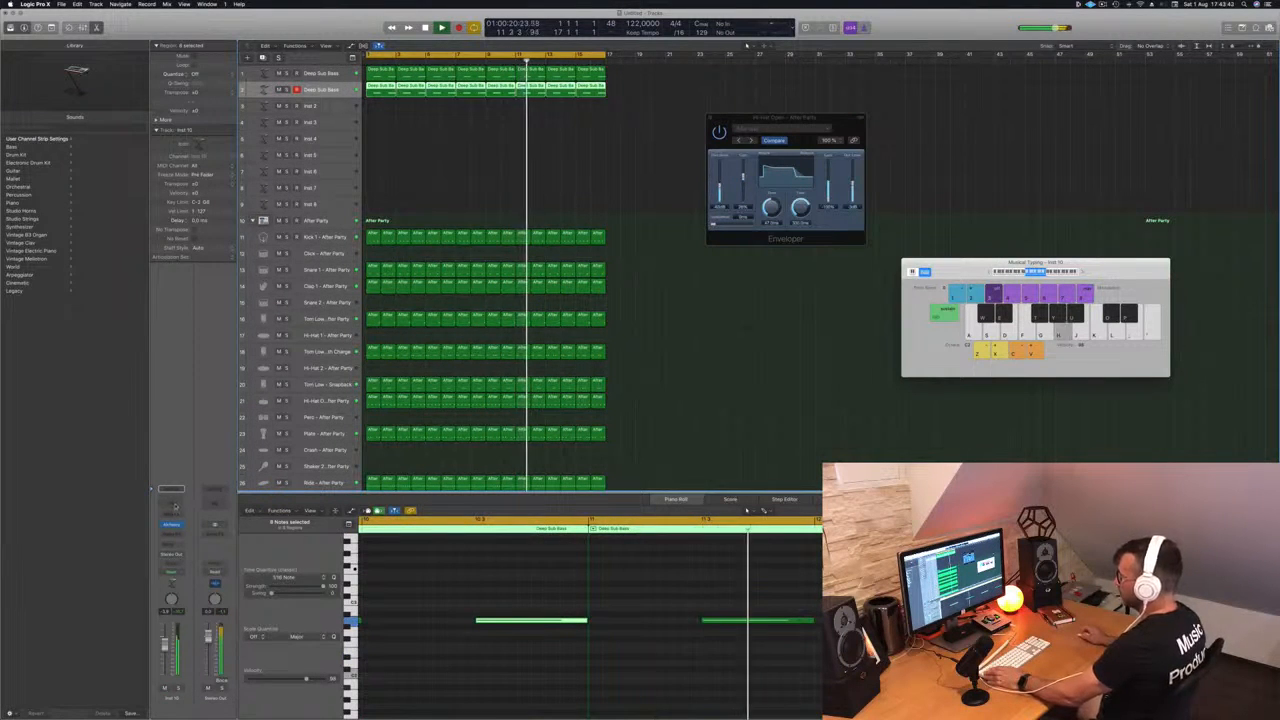
click(171, 489)
click(55, 67)
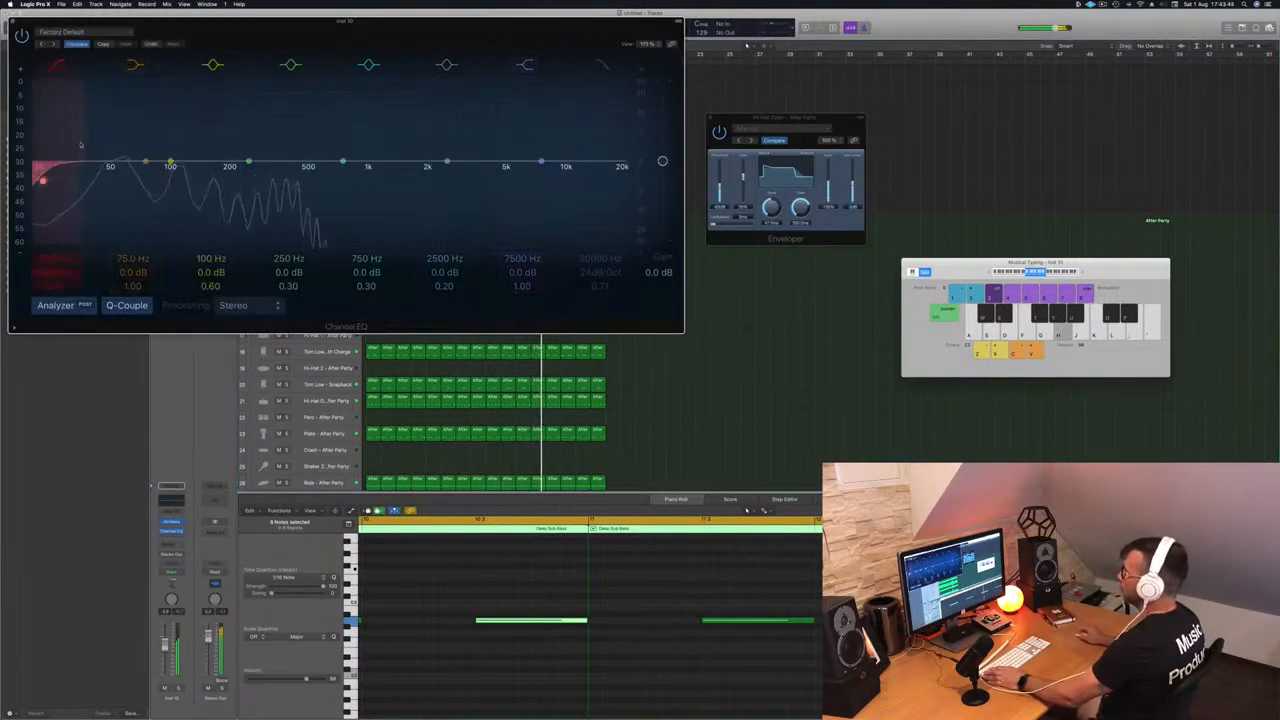
drag(70, 140, 226, 143)
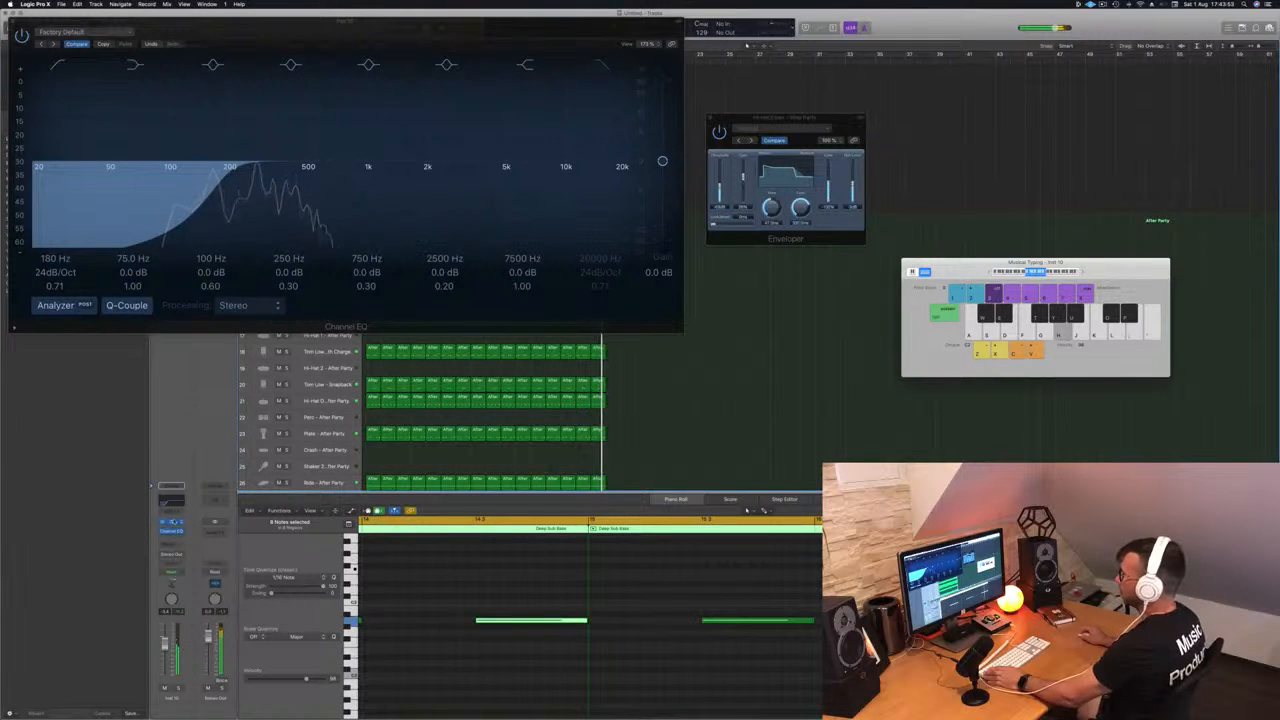
key(v)
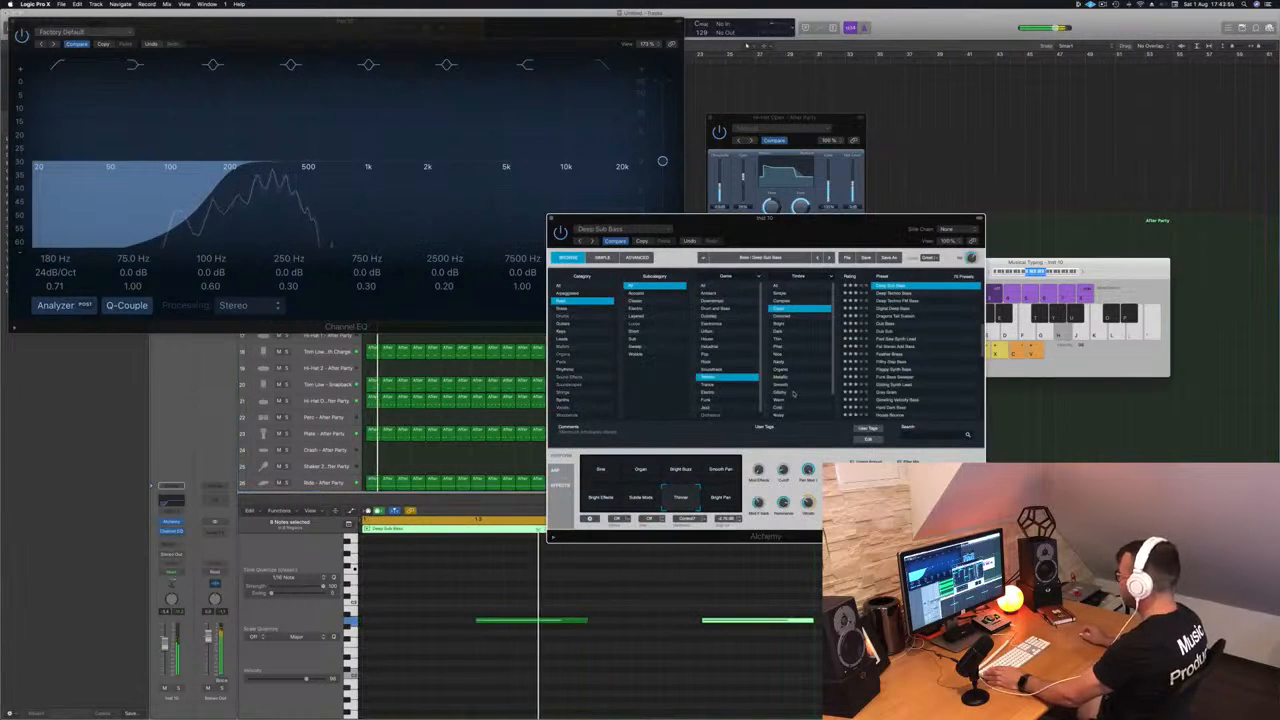
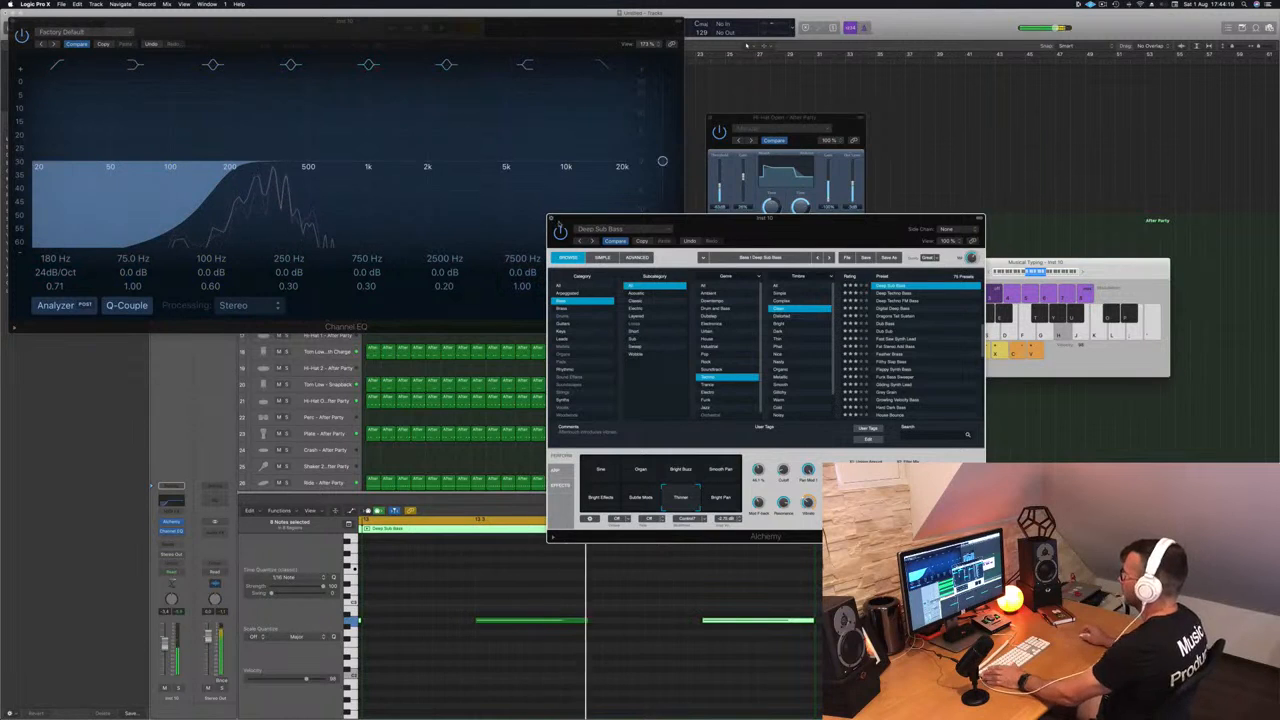
key(super+w)
key(super+w)
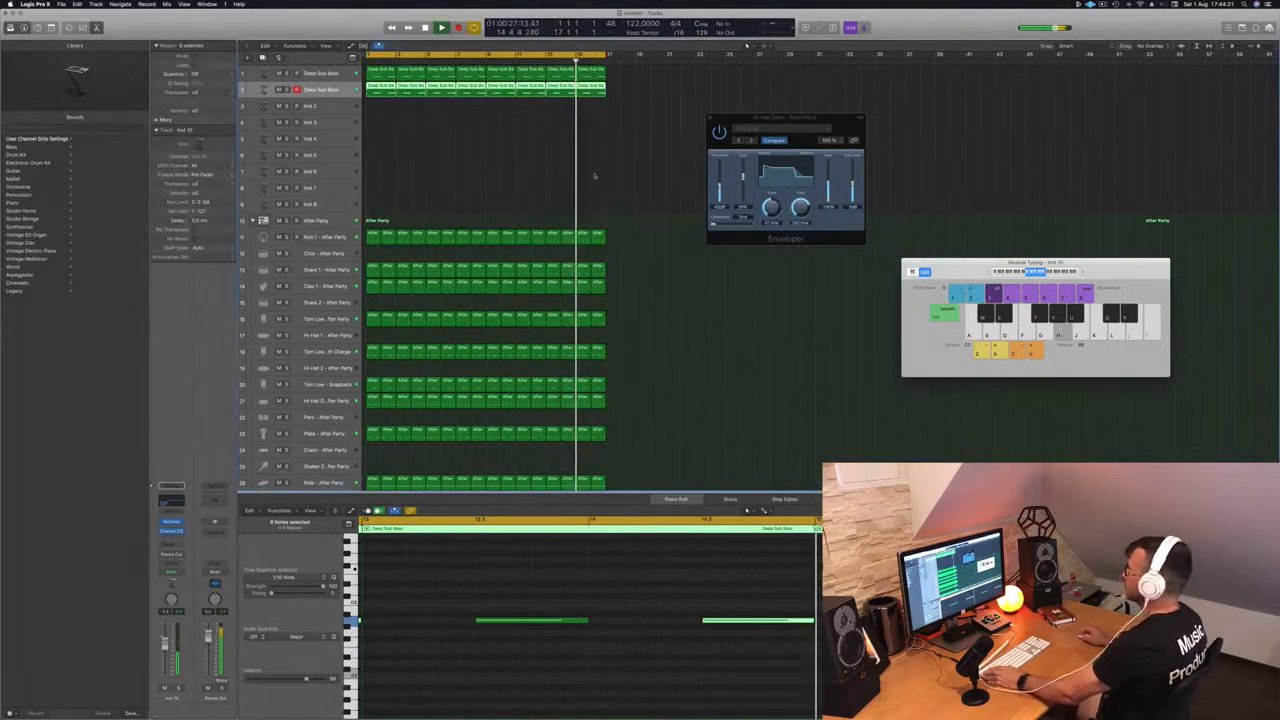
- Open Alchemy on the empty Inst 2 track and filter its presets to the Brass category
key(Down)
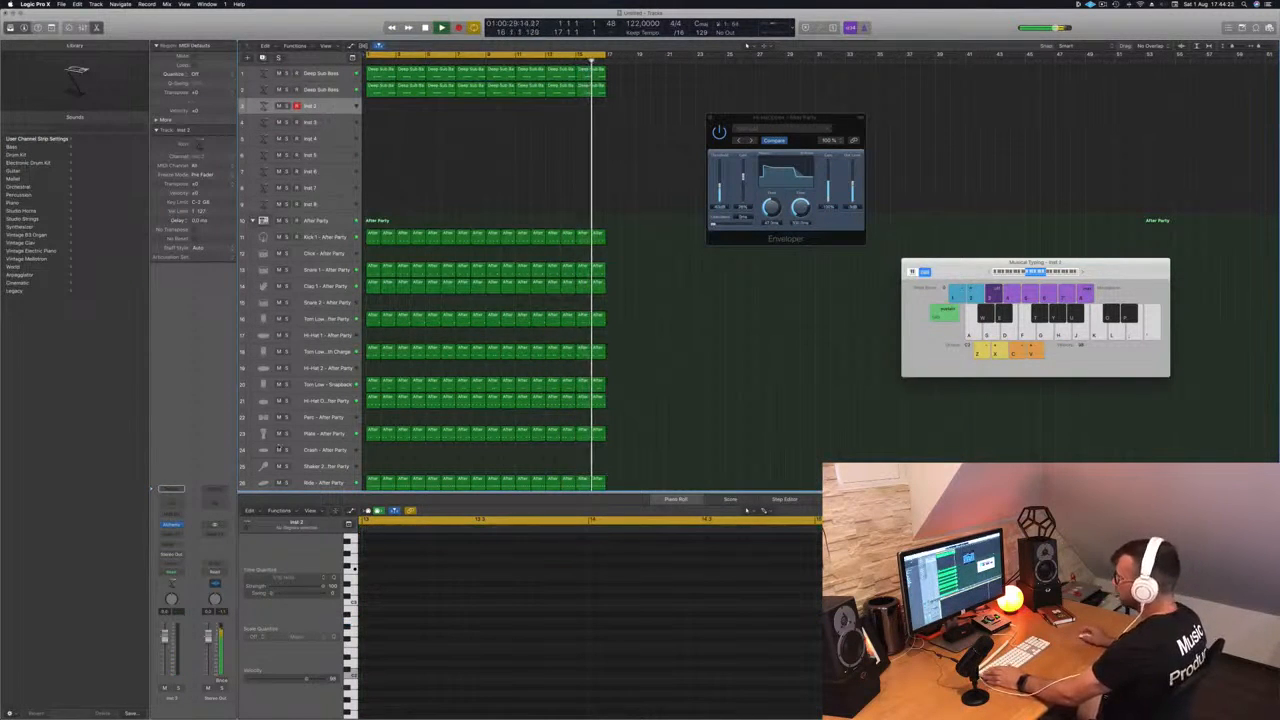
key(v)
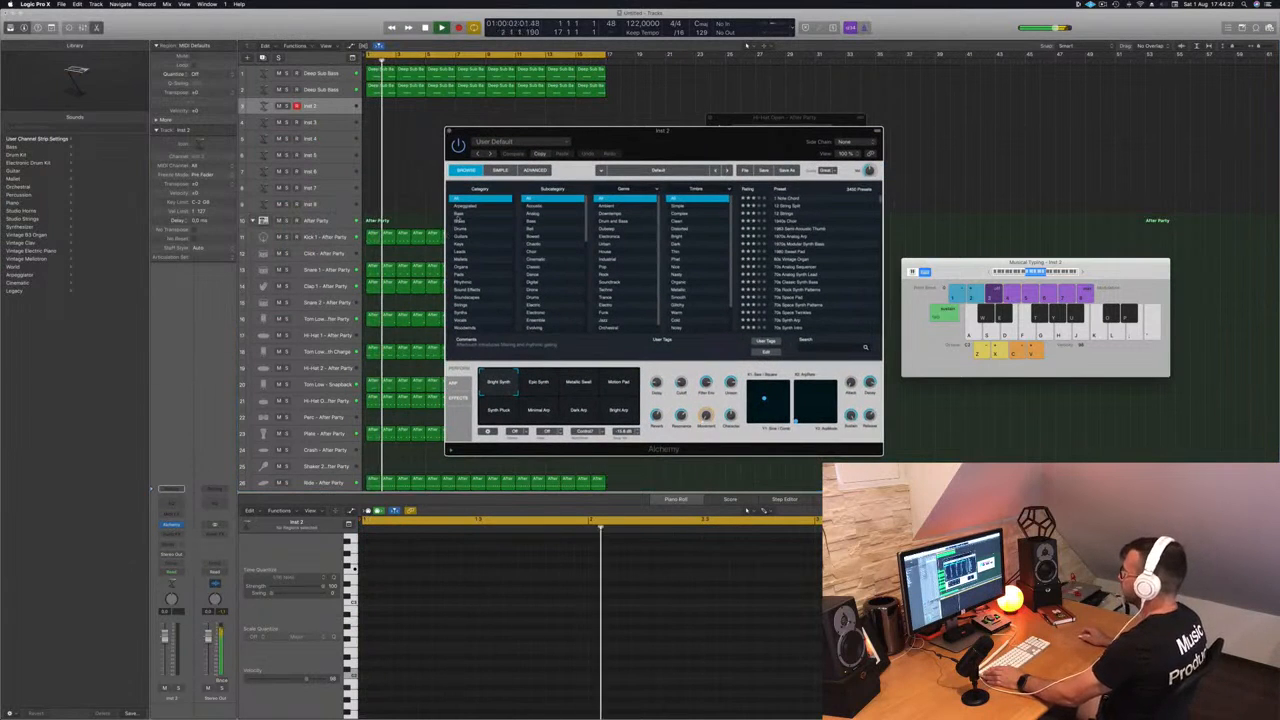
click(462, 214)
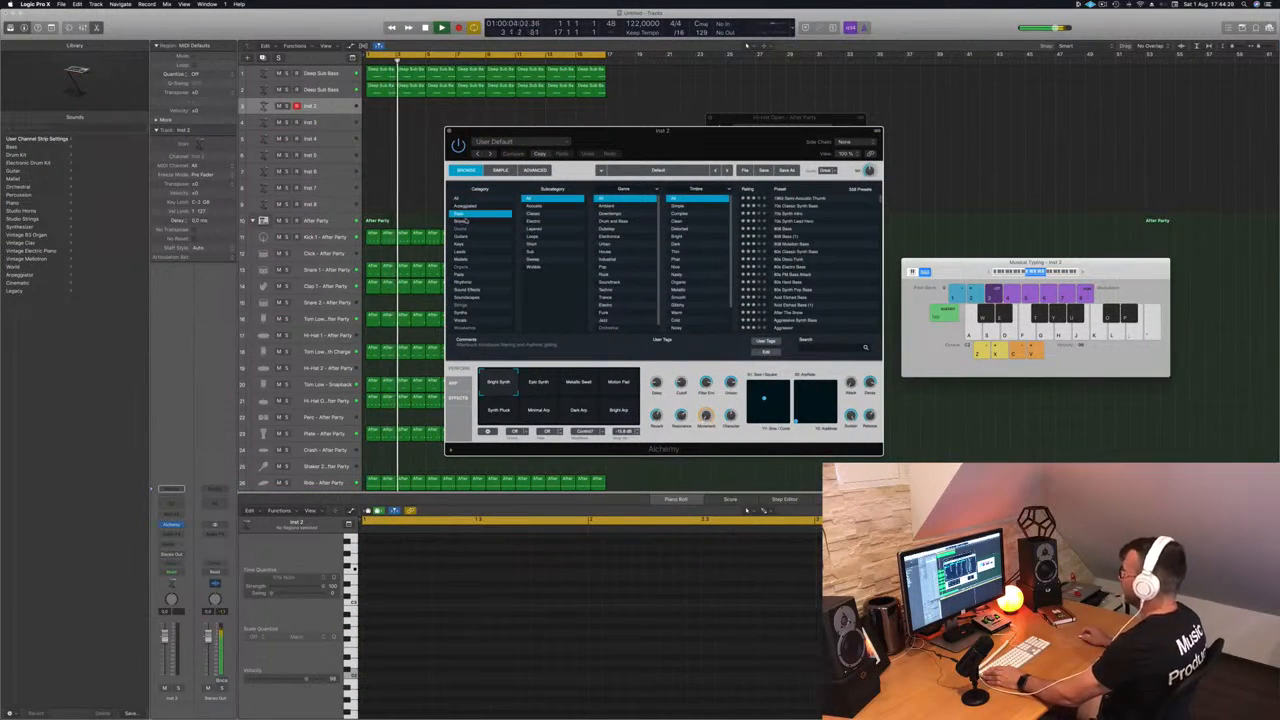
click(466, 221)
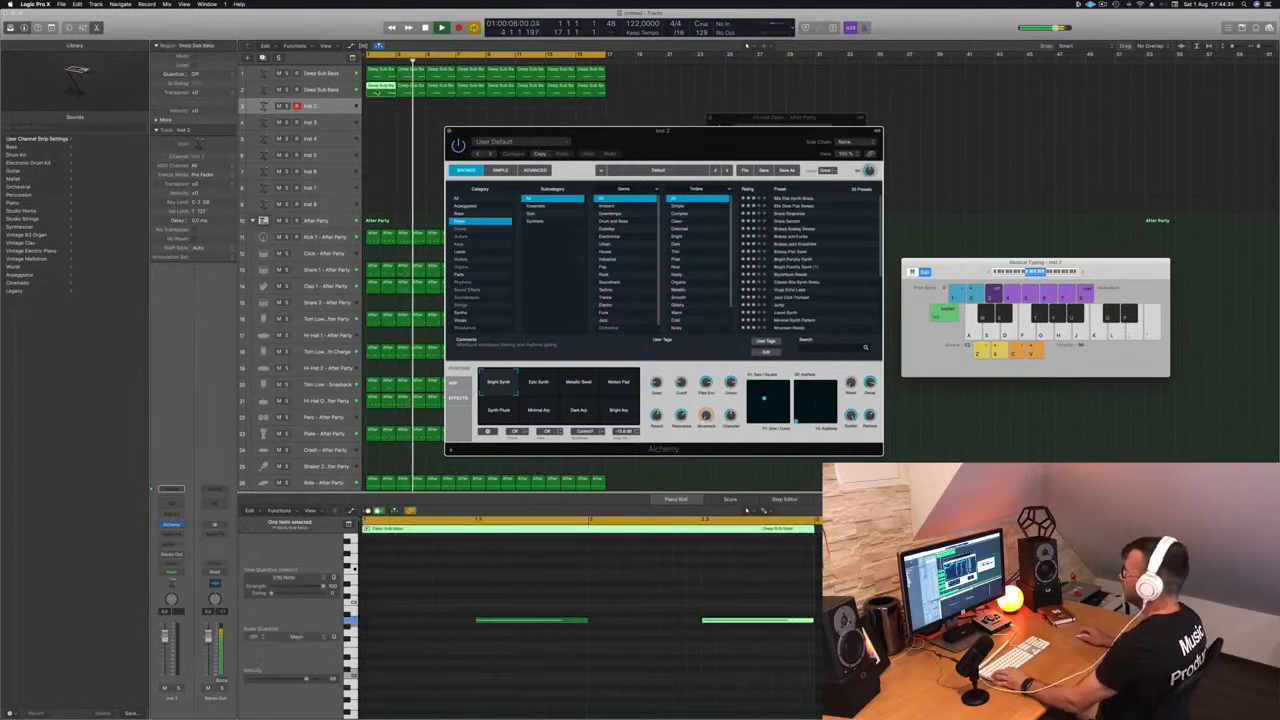
- Copy the second bass track's first region to Inst 2, keeping only its first note, moved to the region start
drag(640, 604, 808, 657)
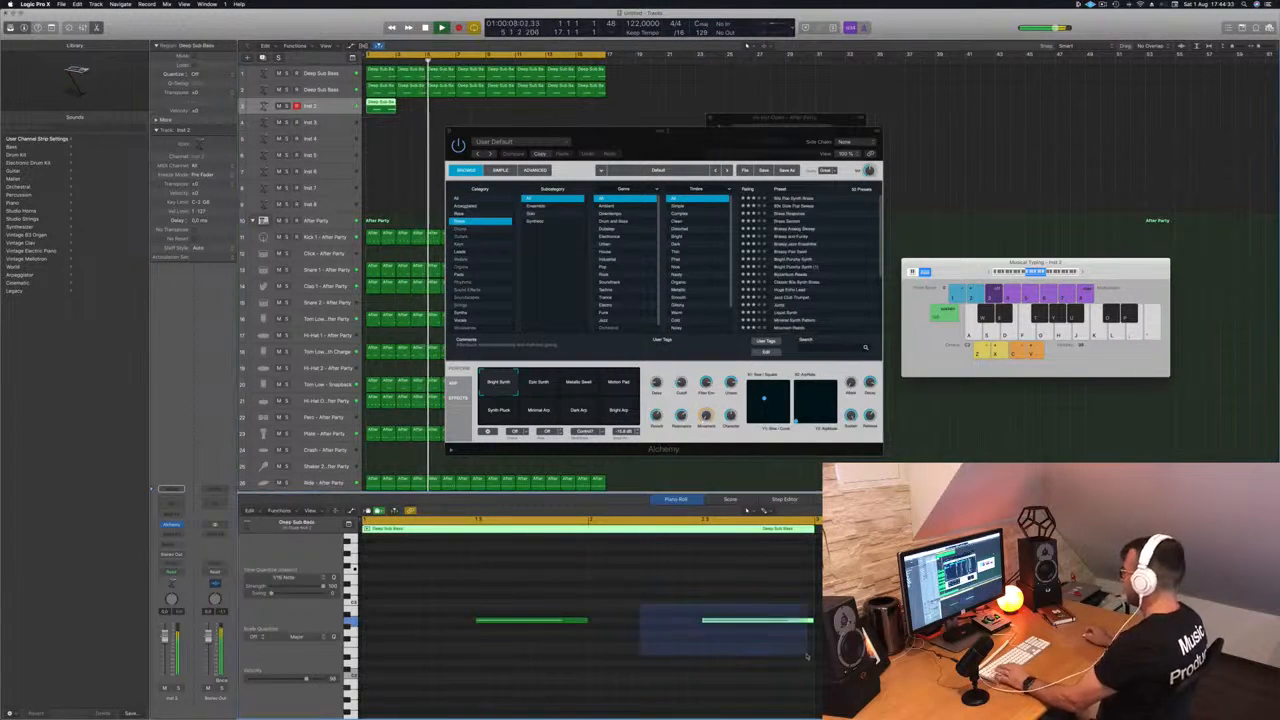
key(Delete)
key(Left)
key(alt+Left)
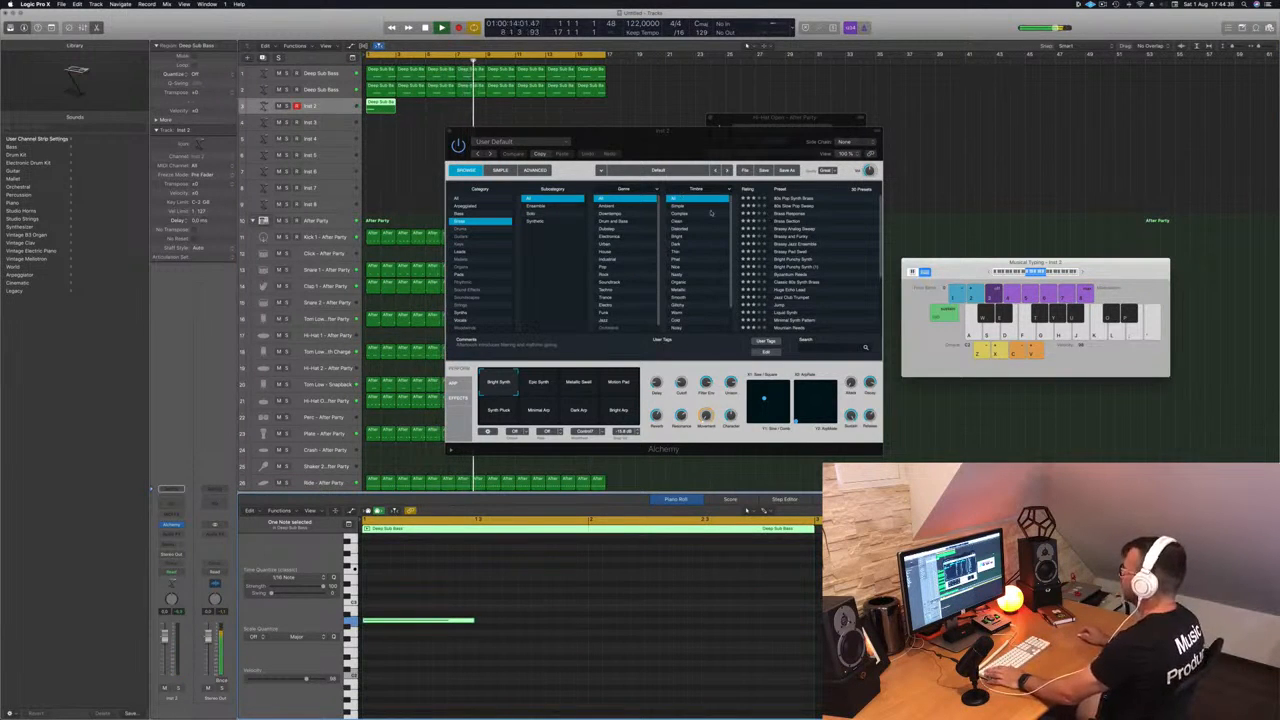
- Load the Vintage Brassy Pad preset in Alchemy, select the region's note, and move the plug-in window clear of the regions
click(800, 237)
scroll(815, 290, down, 3)
click(804, 320)
key(space)
click(450, 628)
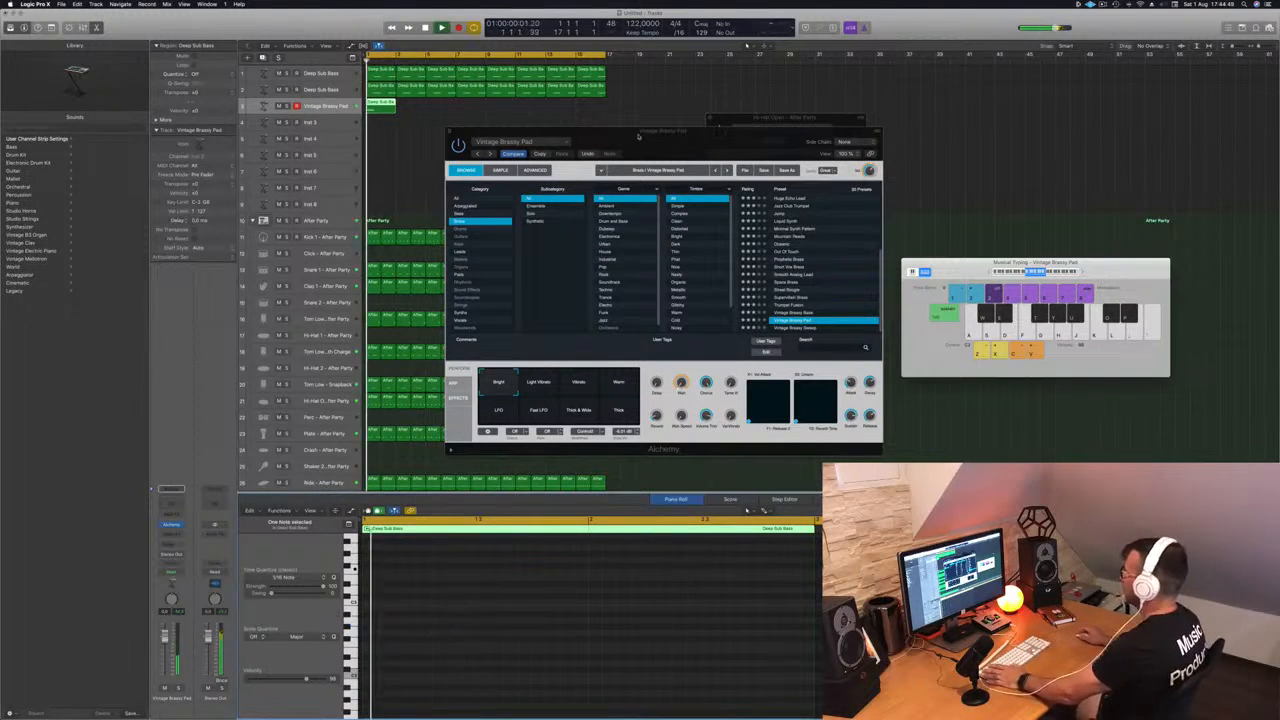
drag(642, 136, 725, 96)
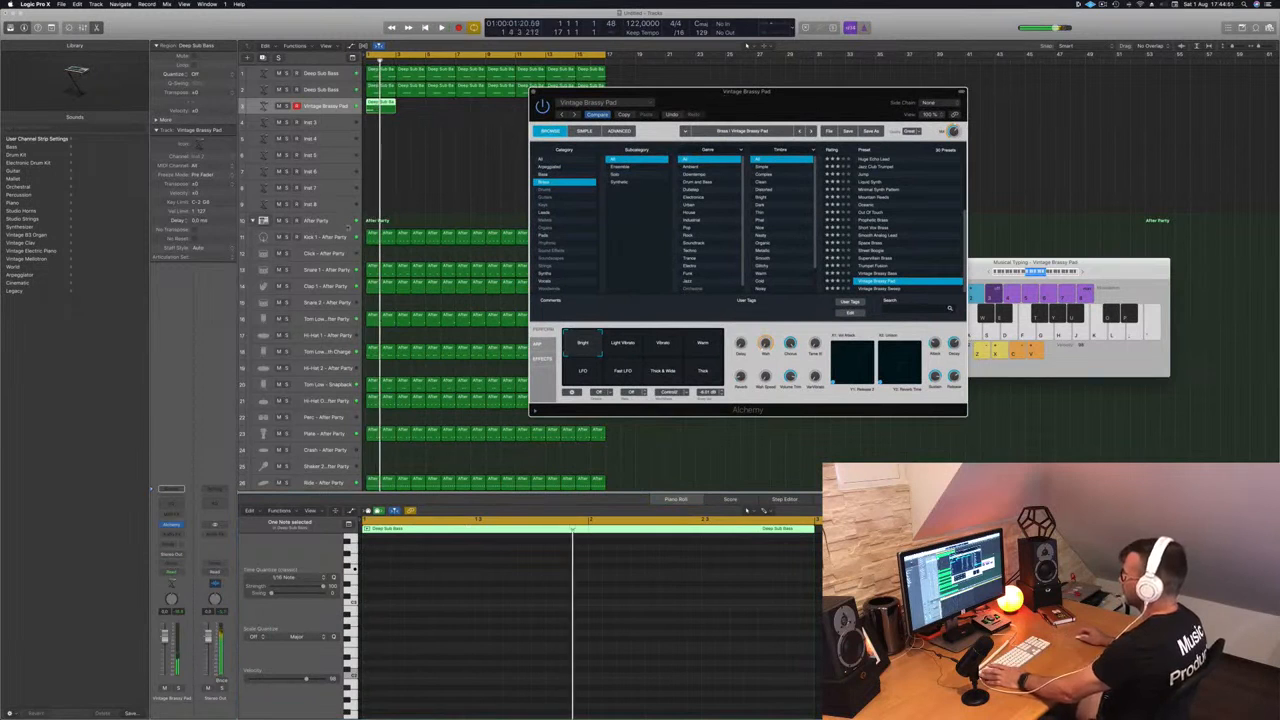
- Add a bus send to the Vintage Brassy Pad channel
click(172, 545)
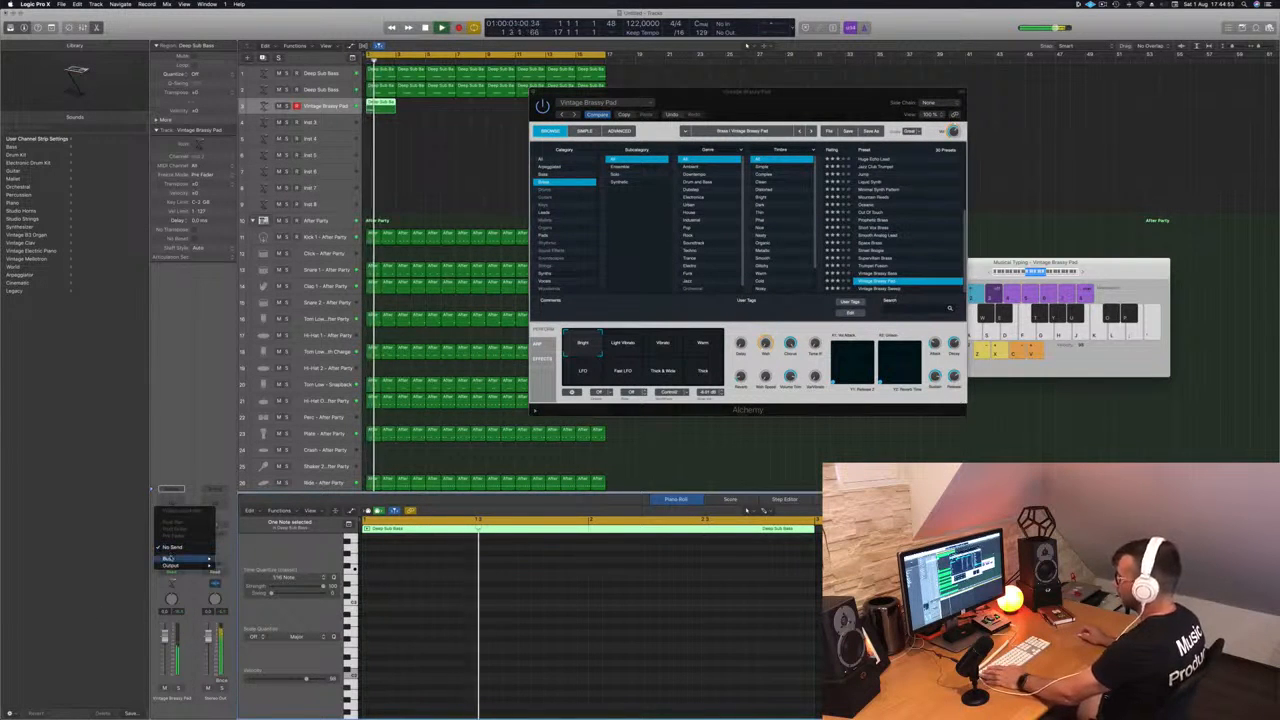
mouse_move(166, 557)
click(232, 550)
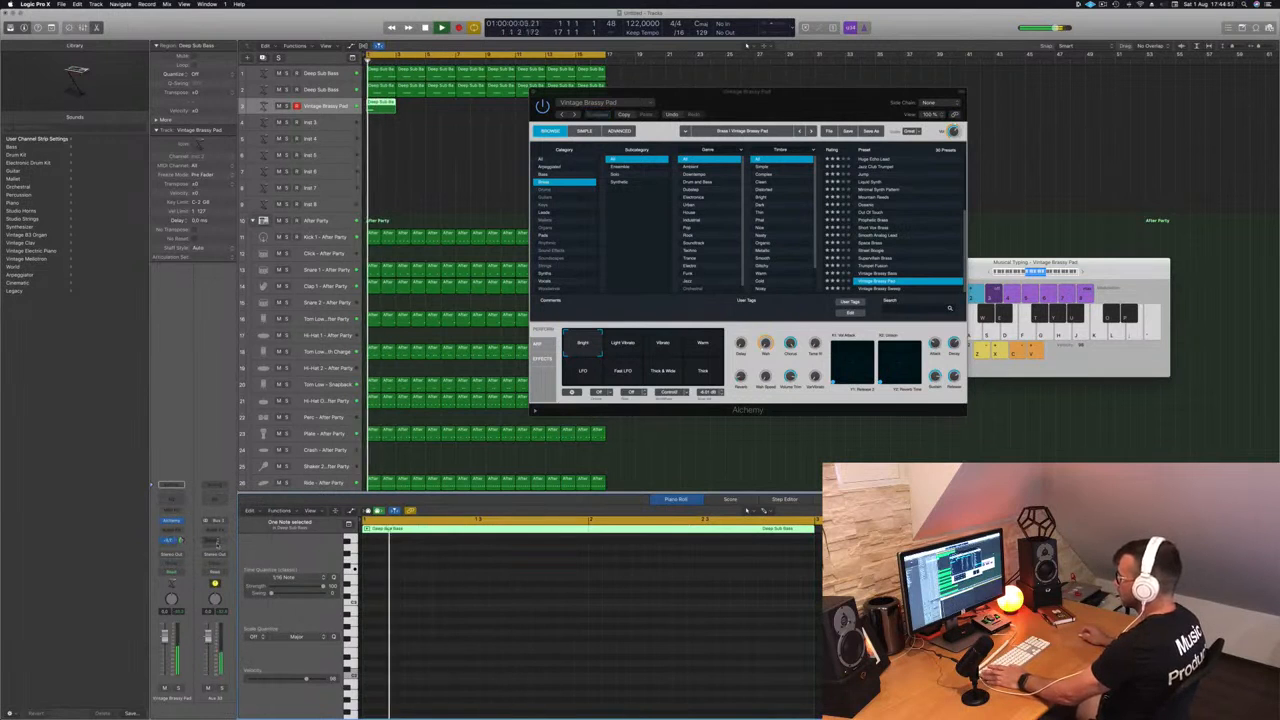
click(214, 542)
click(214, 542)
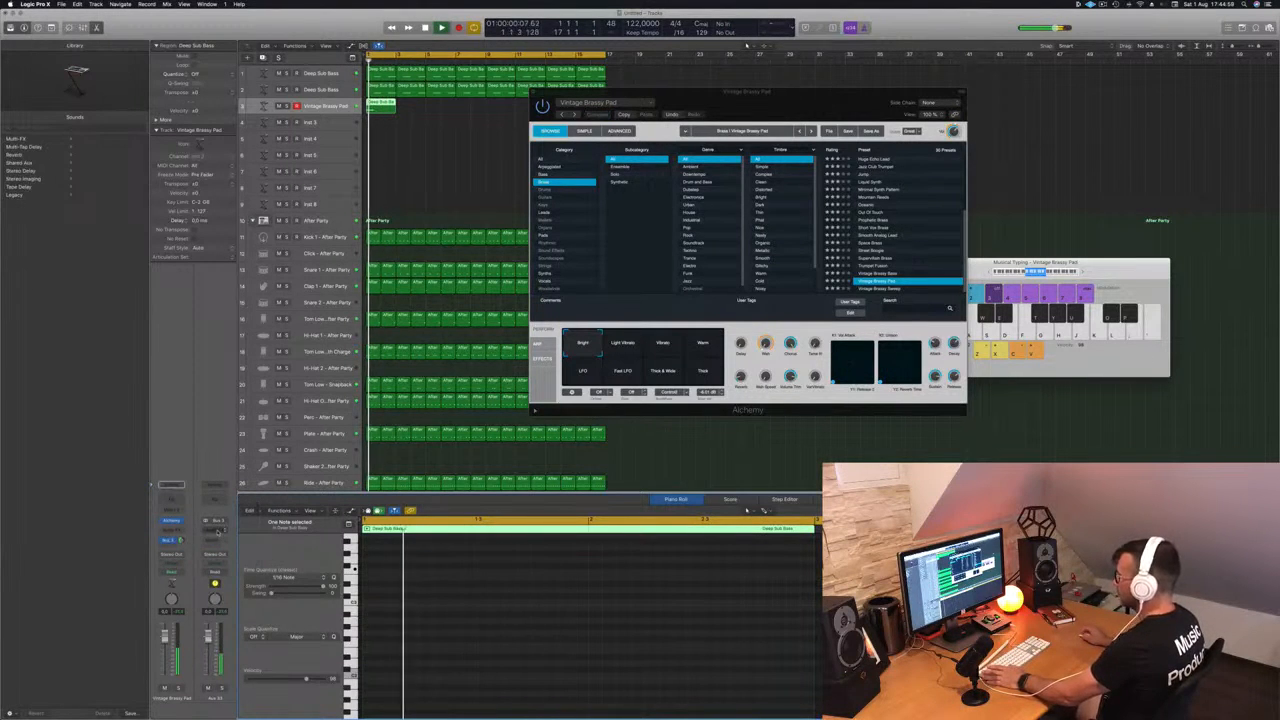
- Insert a stereo SilverVerb on the send's aux channel, load its saved user preset, and return to the pad channel
click(212, 529)
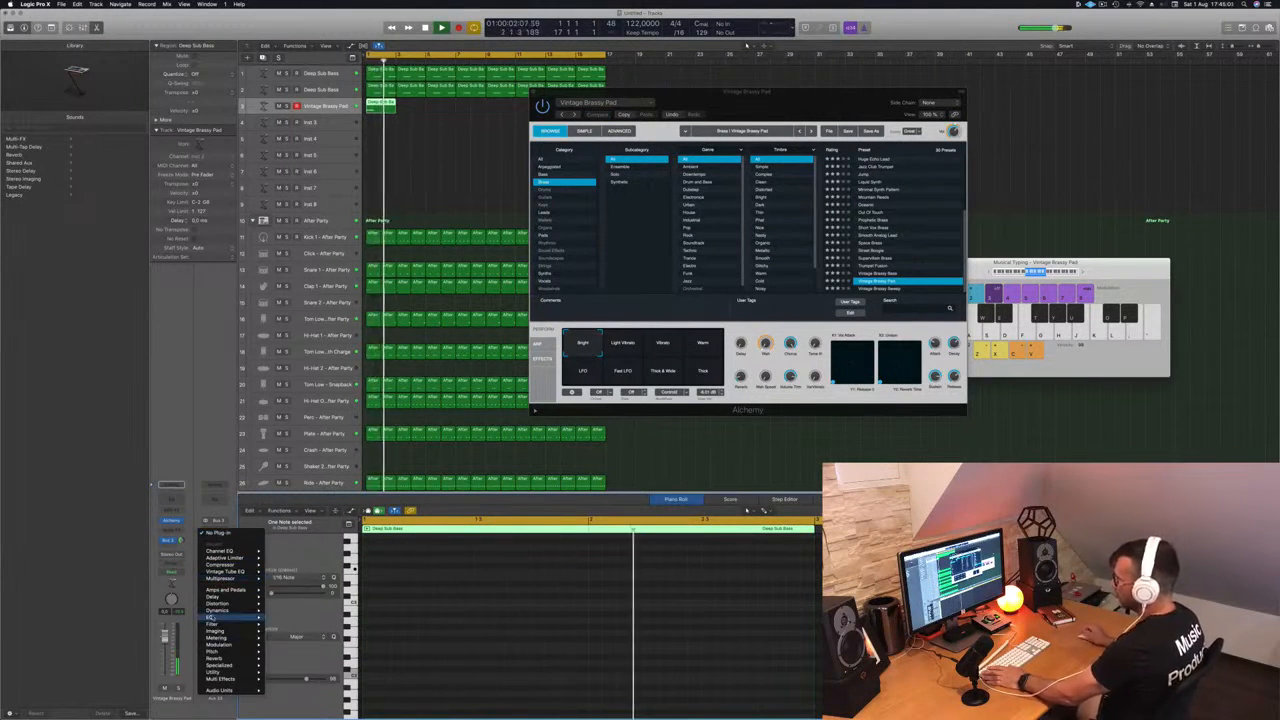
mouse_move(210, 618)
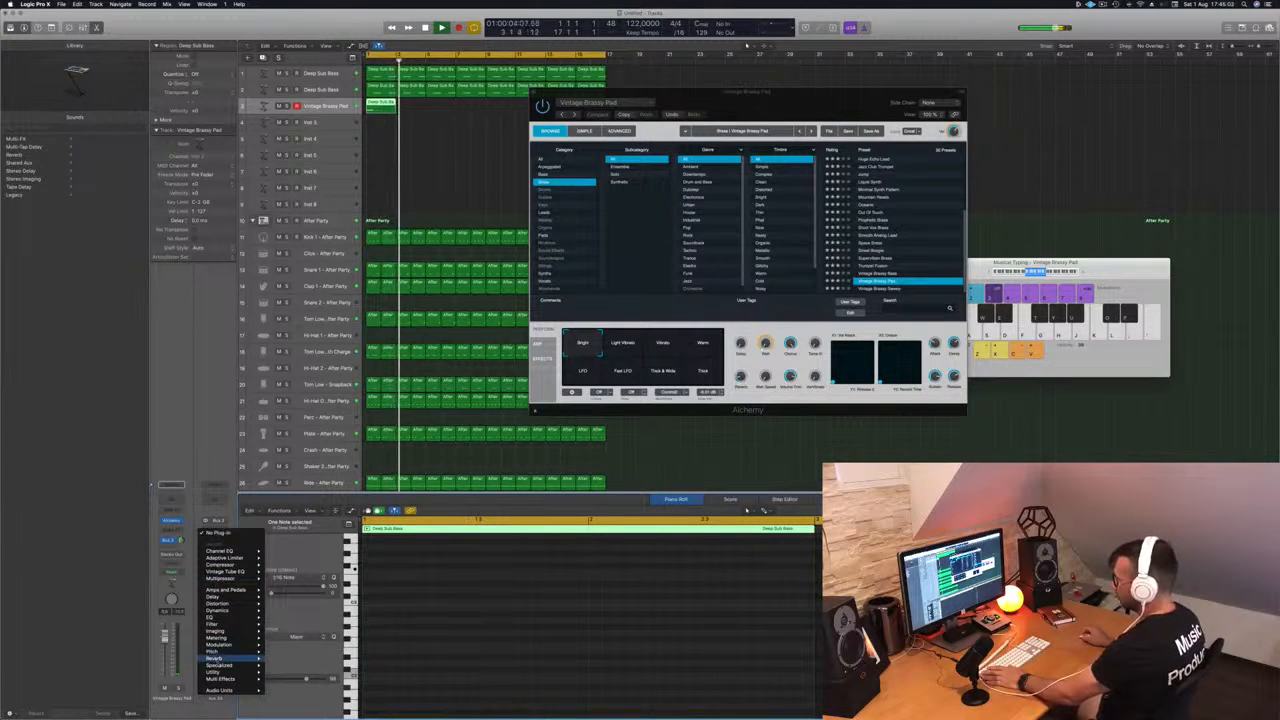
mouse_move(212, 658)
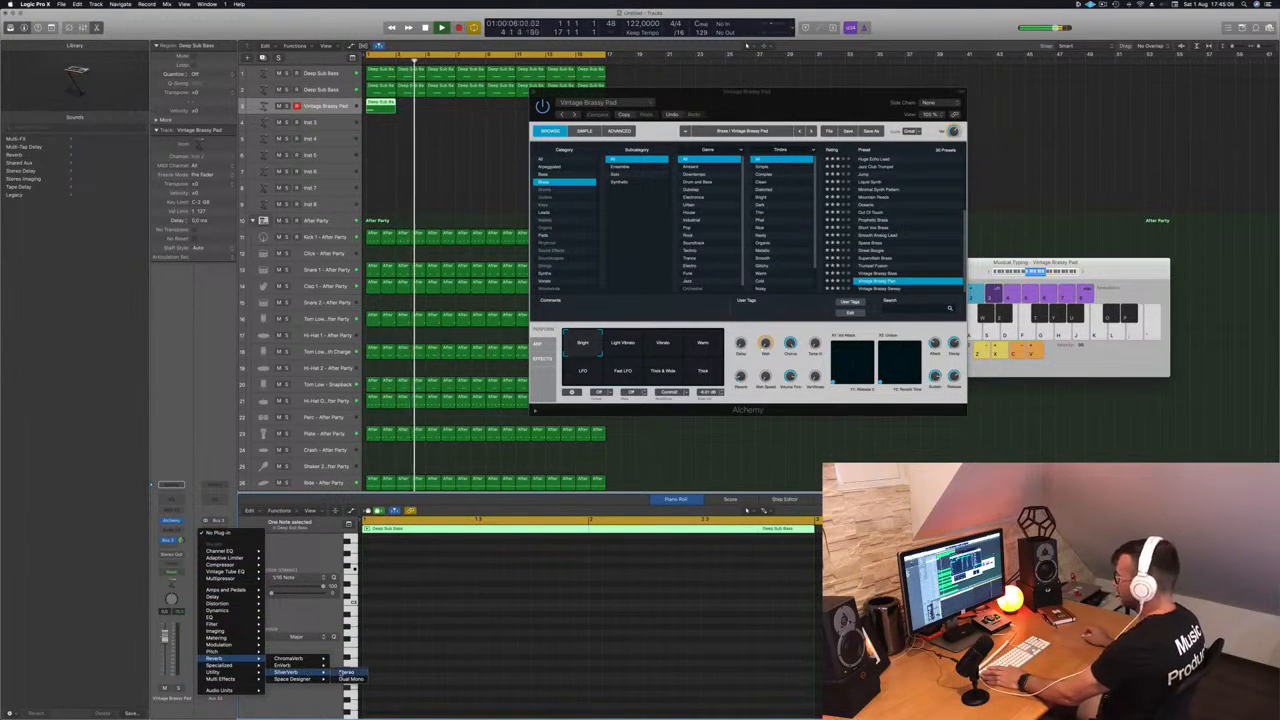
click(348, 672)
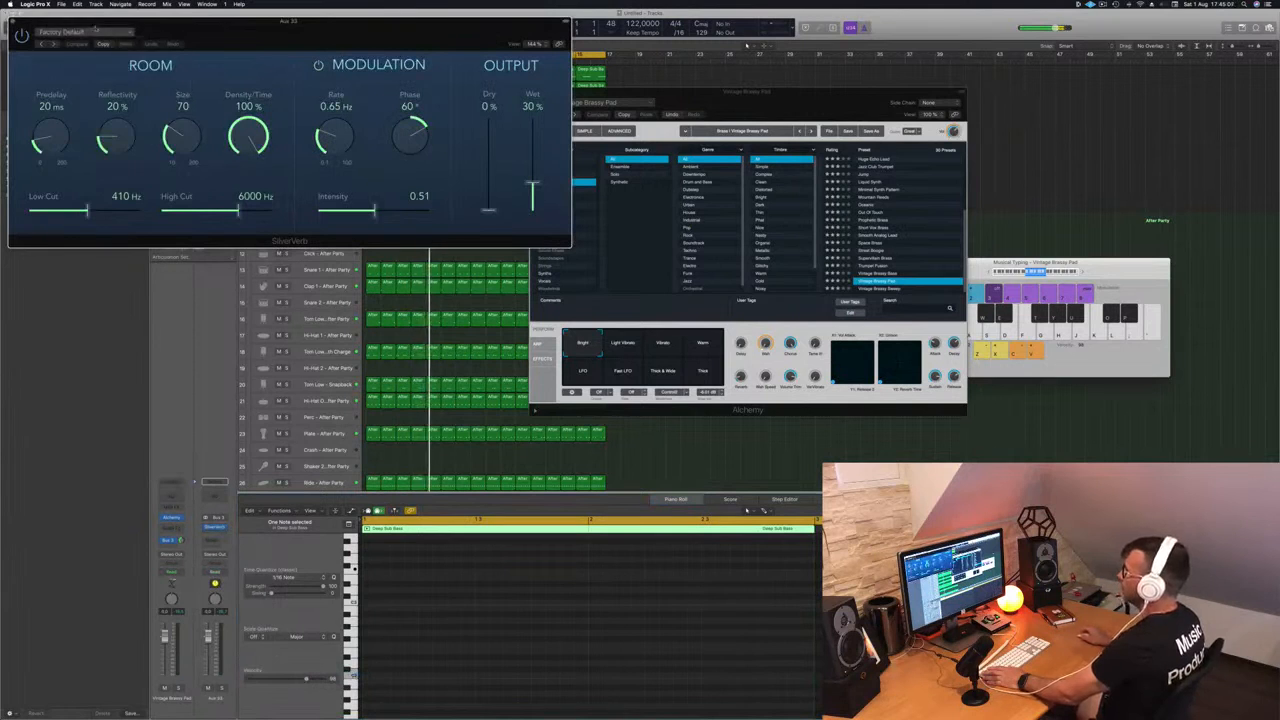
click(99, 32)
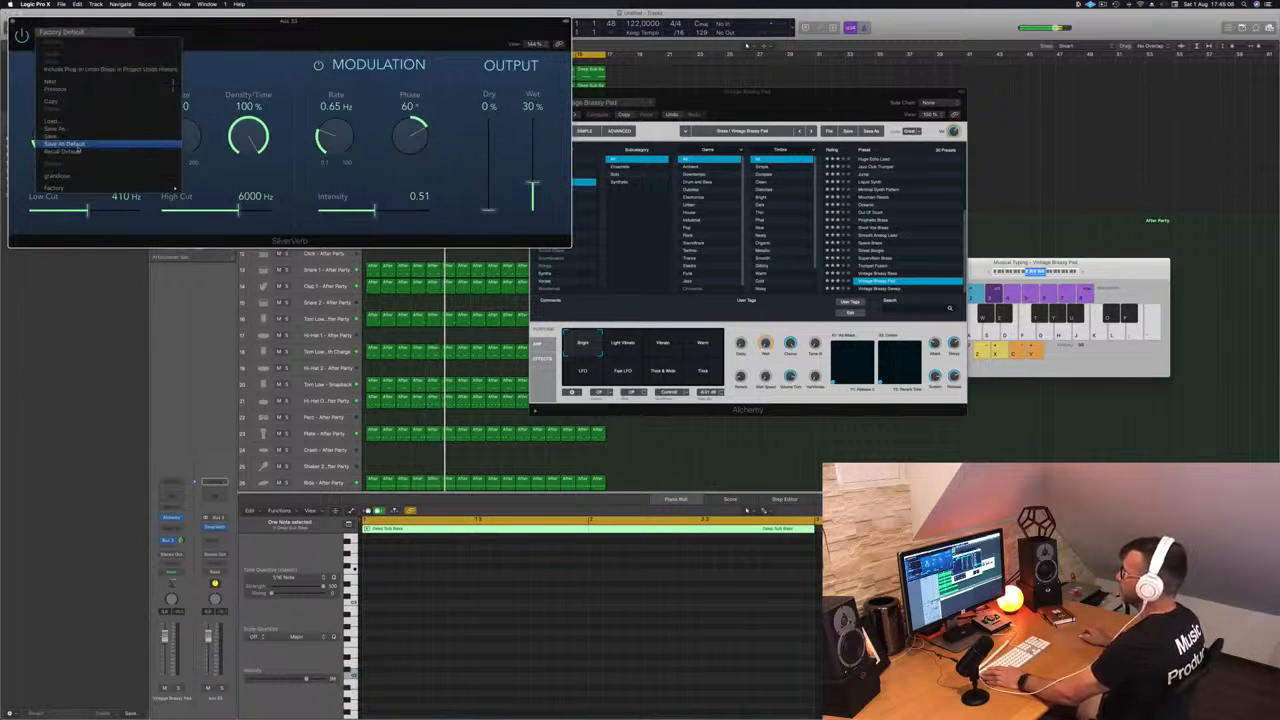
click(78, 177)
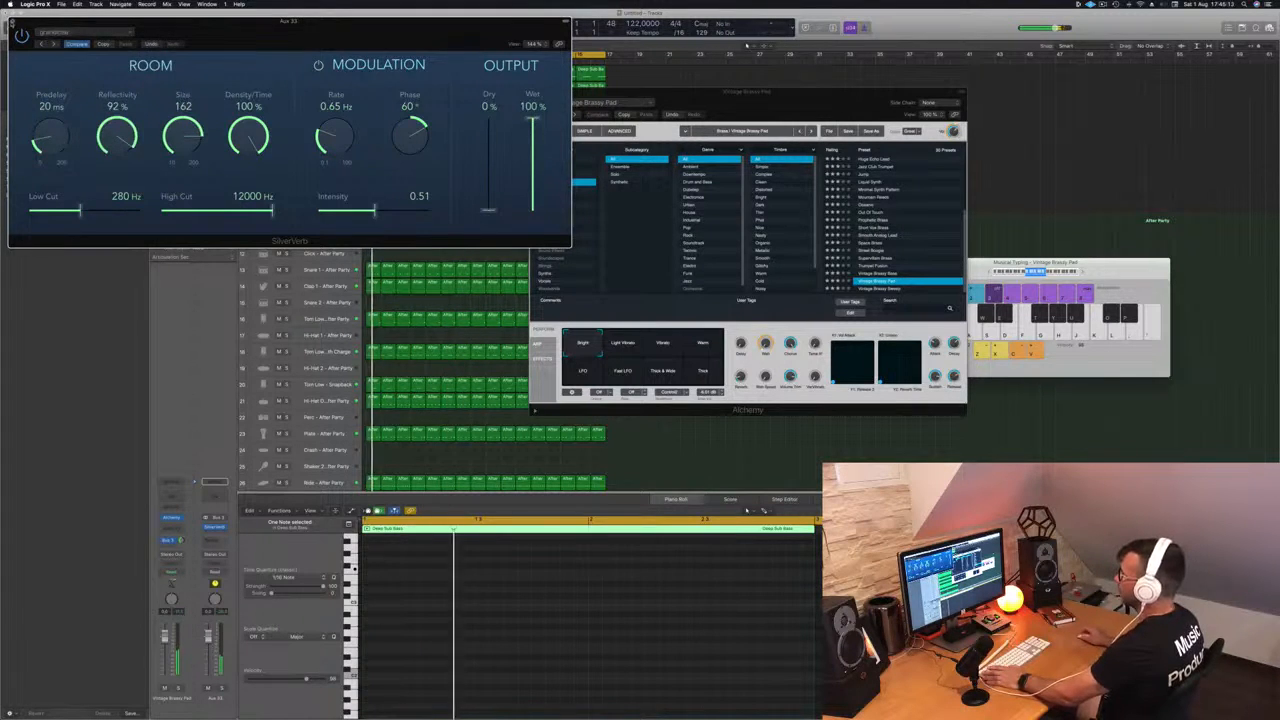
key(super+w)
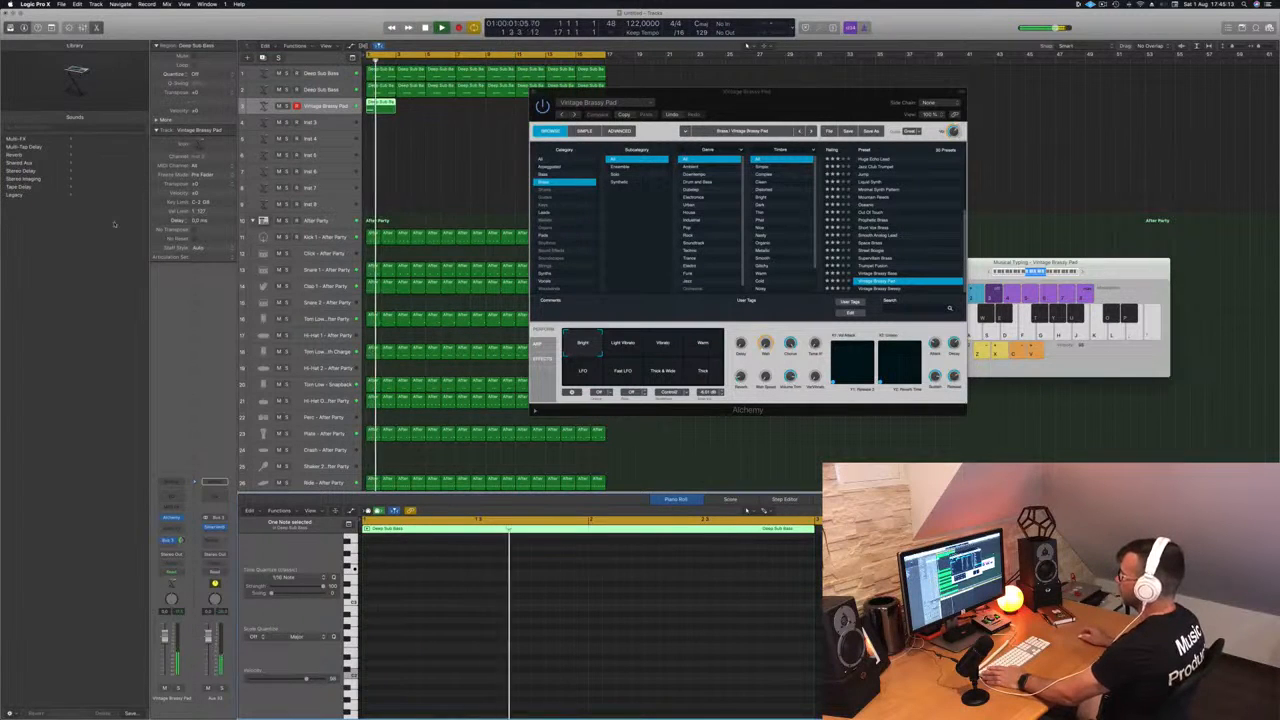
click(185, 540)
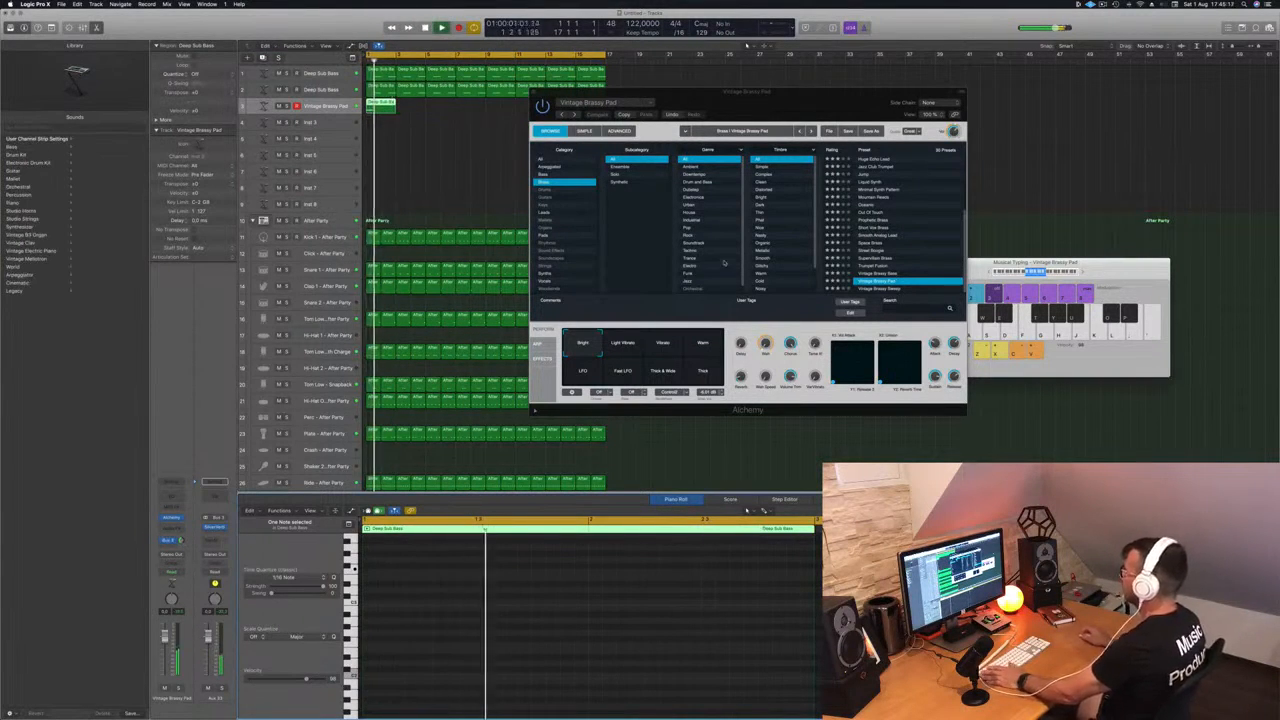
- Audition the pad's Alchemy performance snapshots, including Warm, LFO, Fast LFO, Thick & Wide and Thick
click(627, 343)
click(676, 348)
click(705, 347)
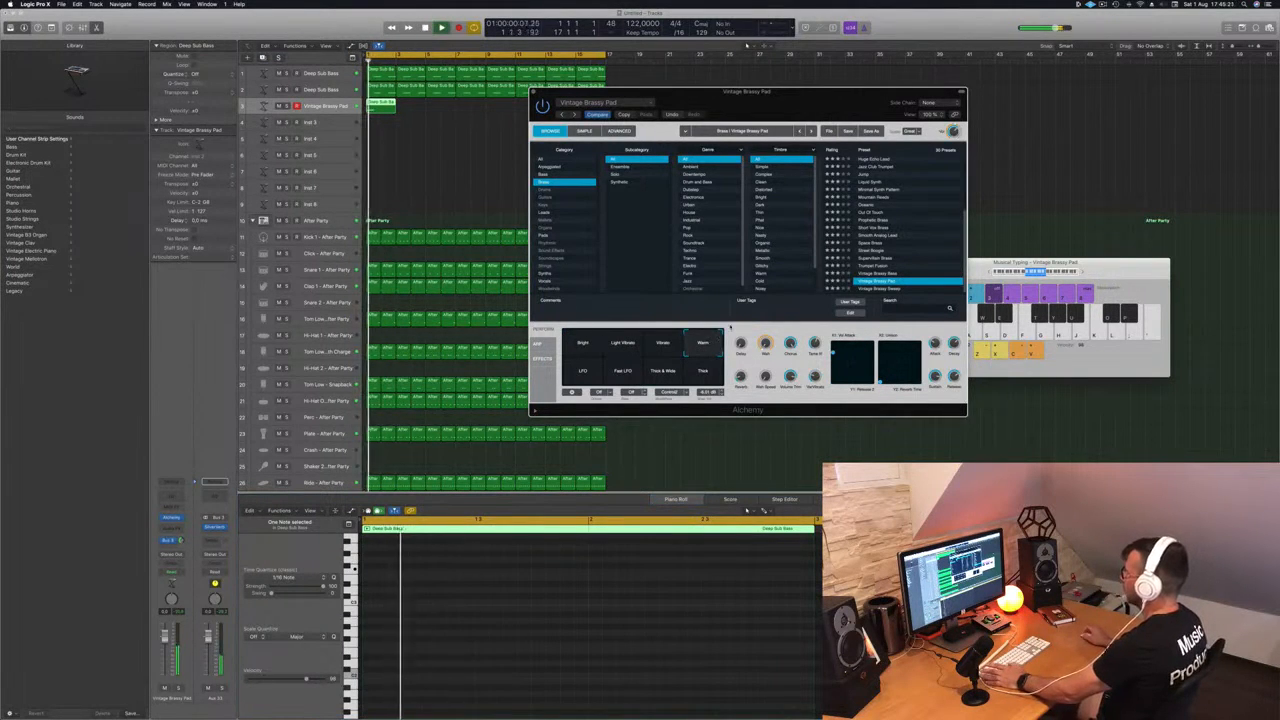
click(580, 372)
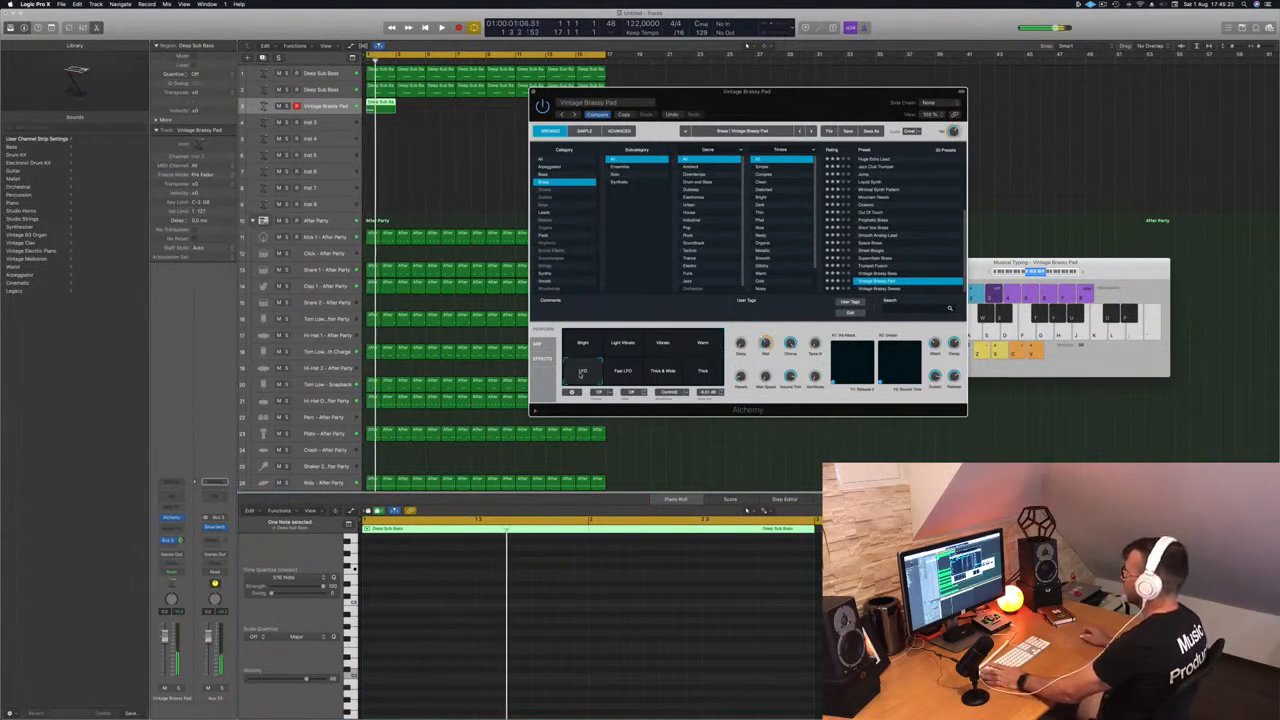
click(630, 376)
click(667, 375)
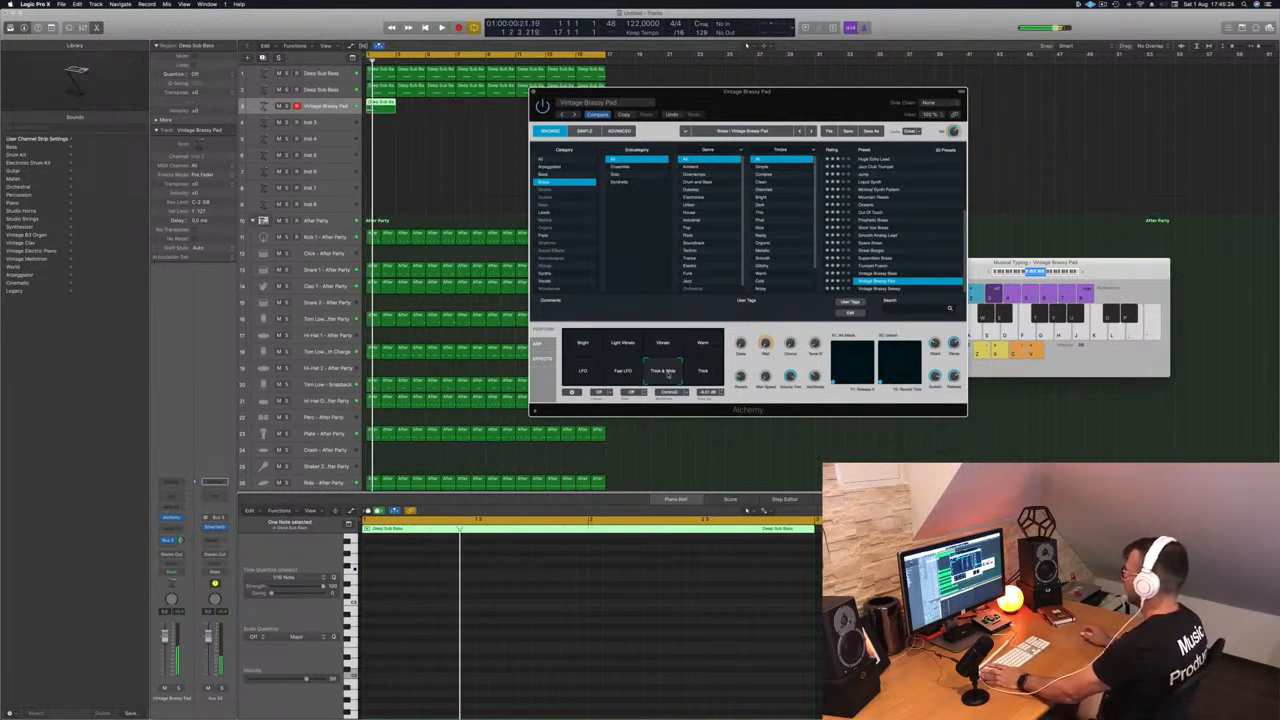
click(703, 375)
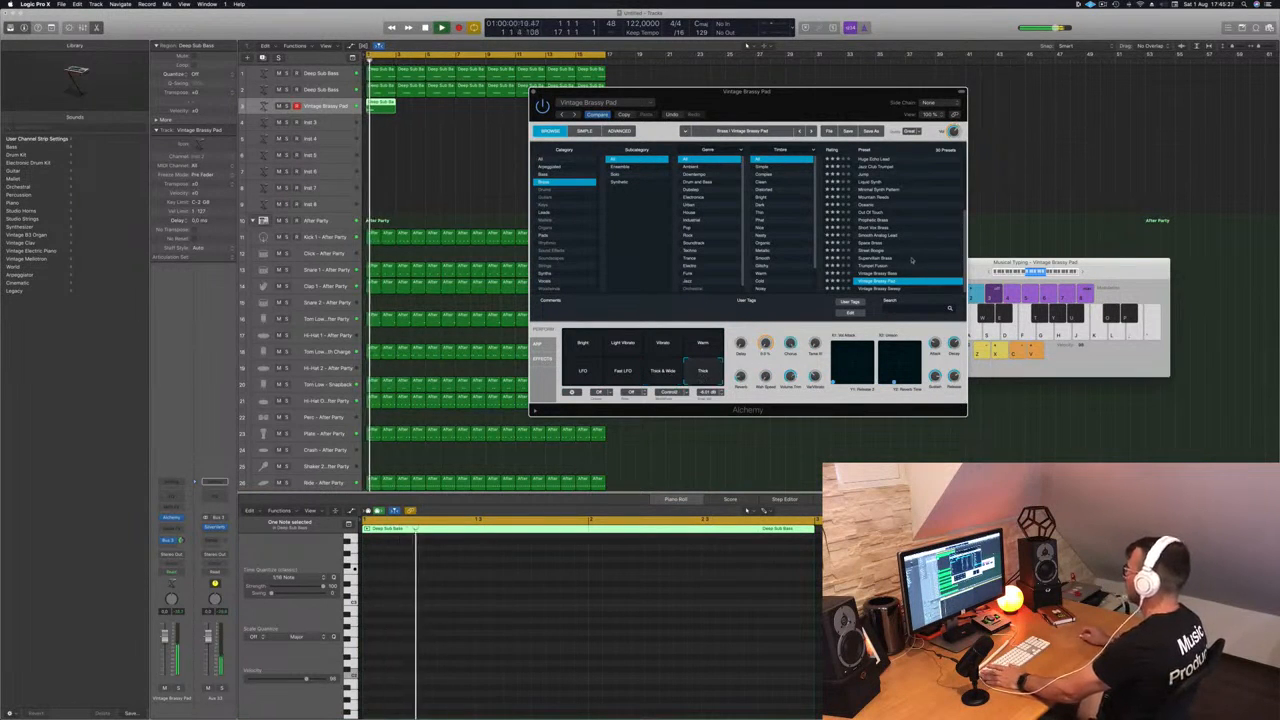
- Try the Vintage Brassy Sweep preset in Alchemy, and load Vintage Brassy Bass instead
key(Down)
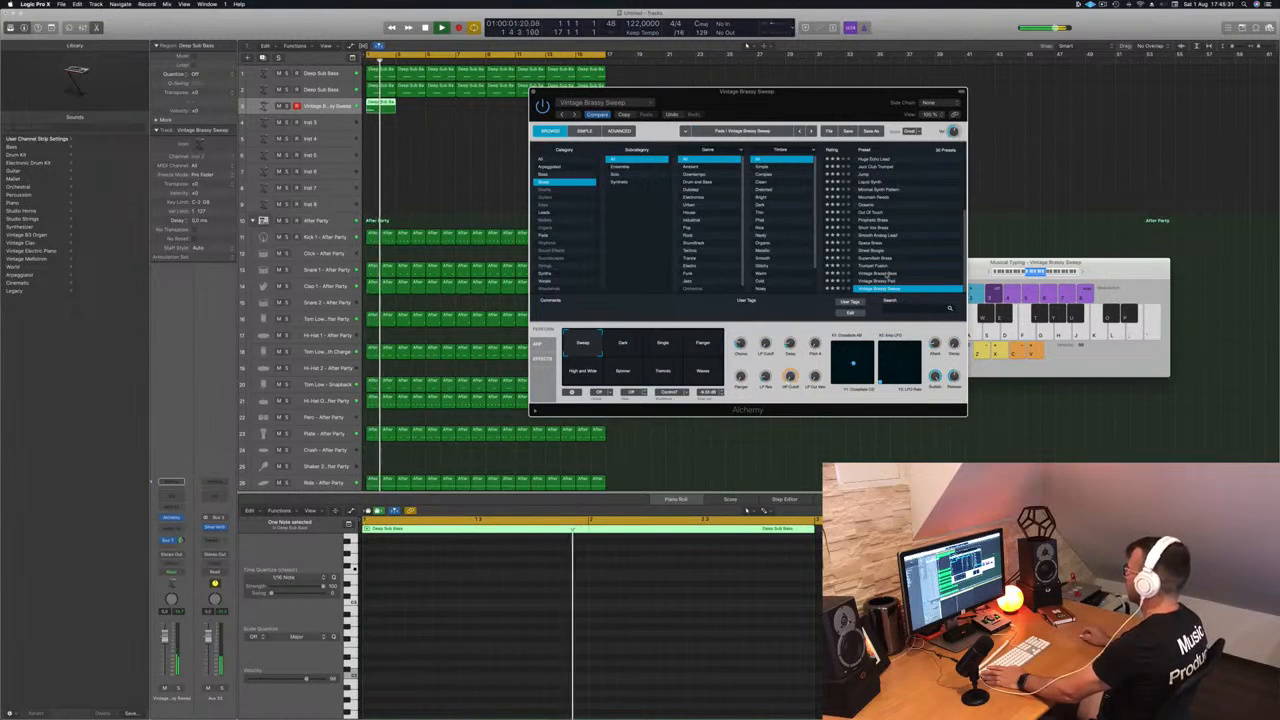
click(887, 274)
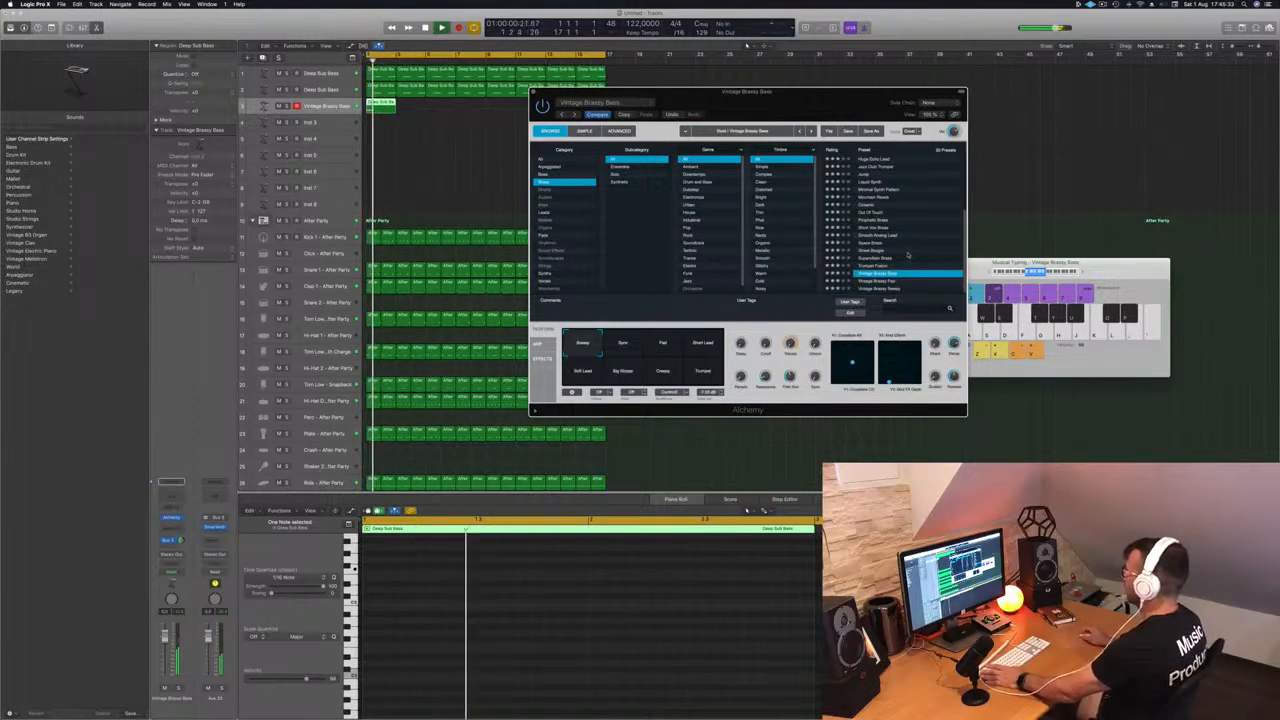
- Audition performance snapshots of the Vintage Brassy Bass preset, settle on Pad and close the synth window
click(623, 345)
click(662, 345)
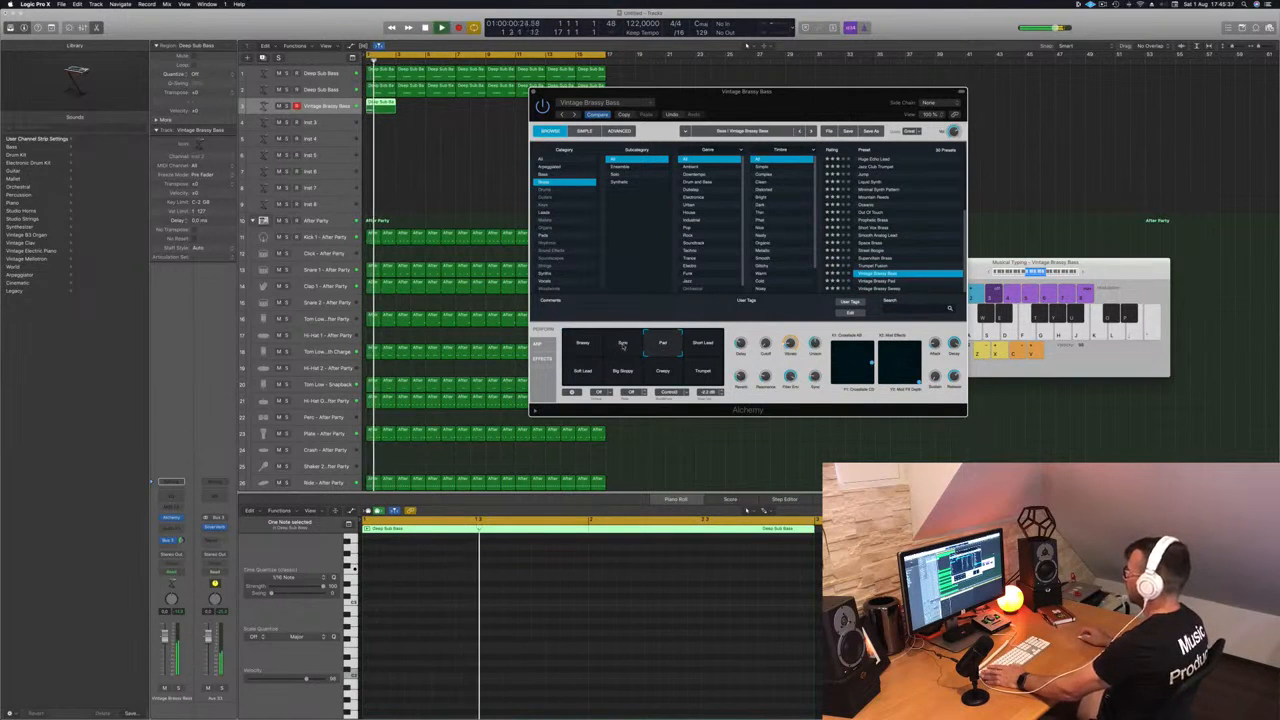
click(623, 346)
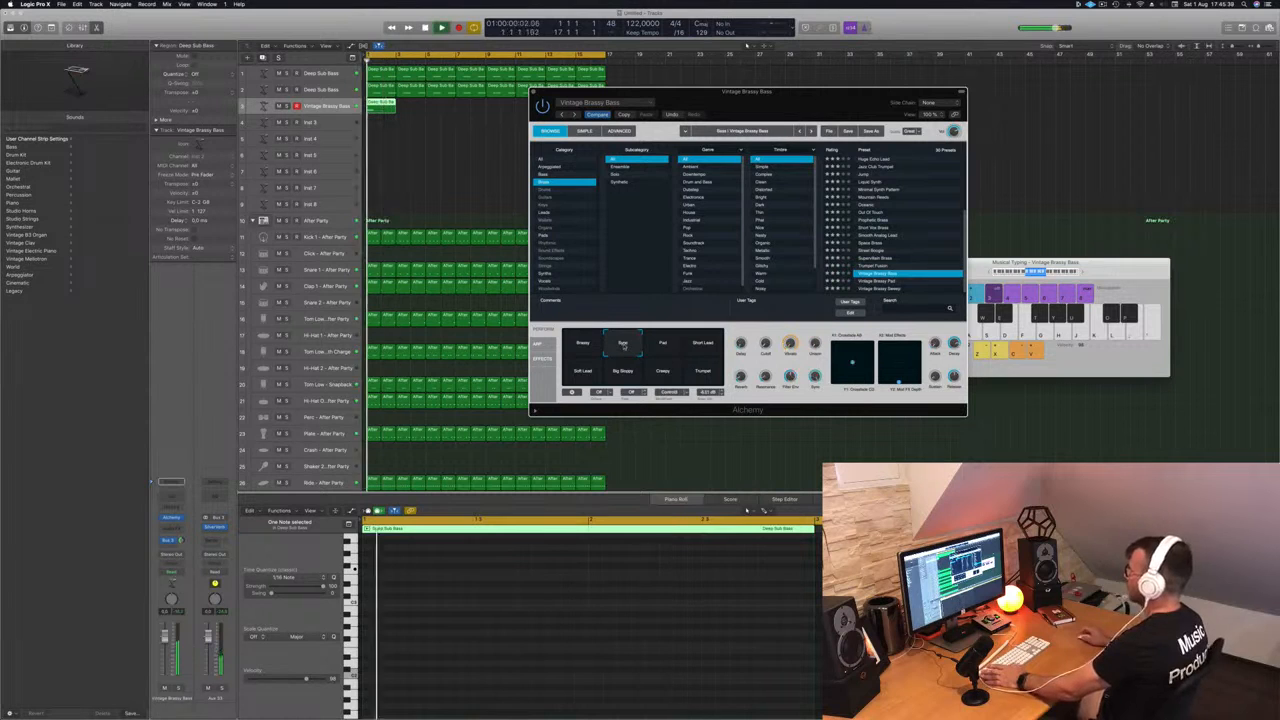
click(662, 345)
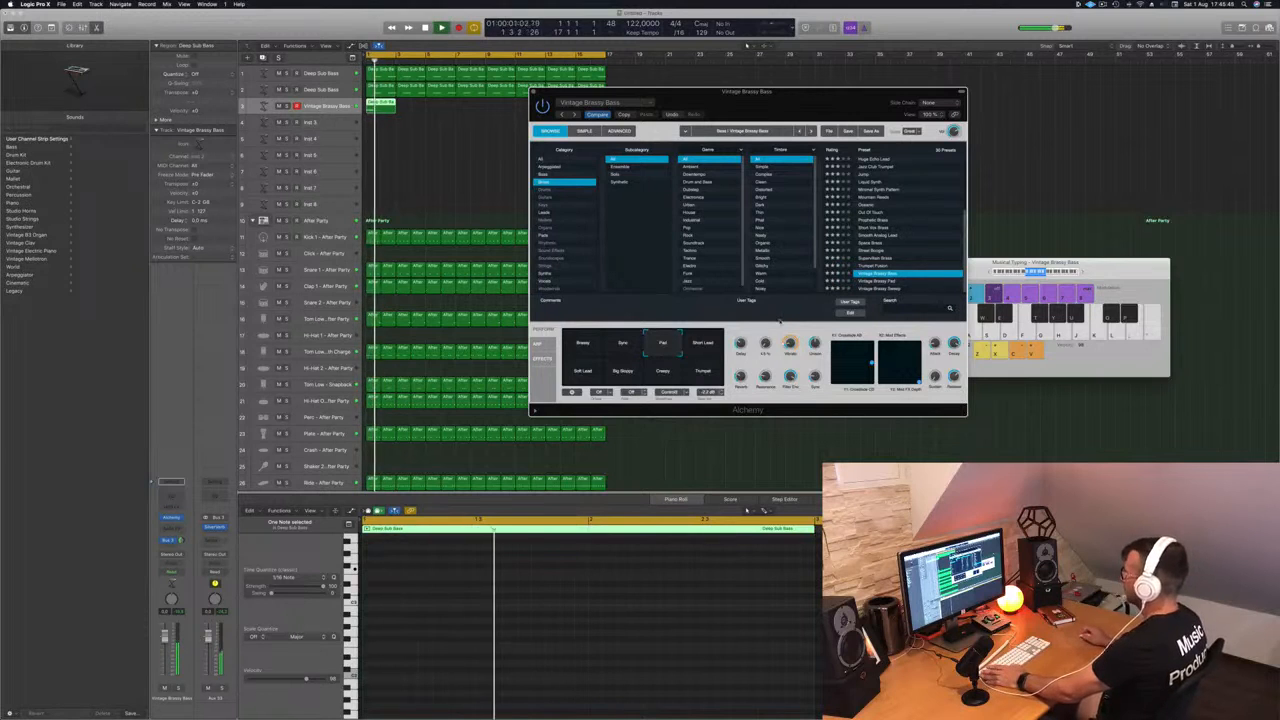
click(533, 92)
- Copy the two-bar region on the Vintage Brassy Bass track to bars 5, 9 and 13
drag(385, 104, 438, 108)
drag(437, 111, 499, 110)
shift+click(378, 108)
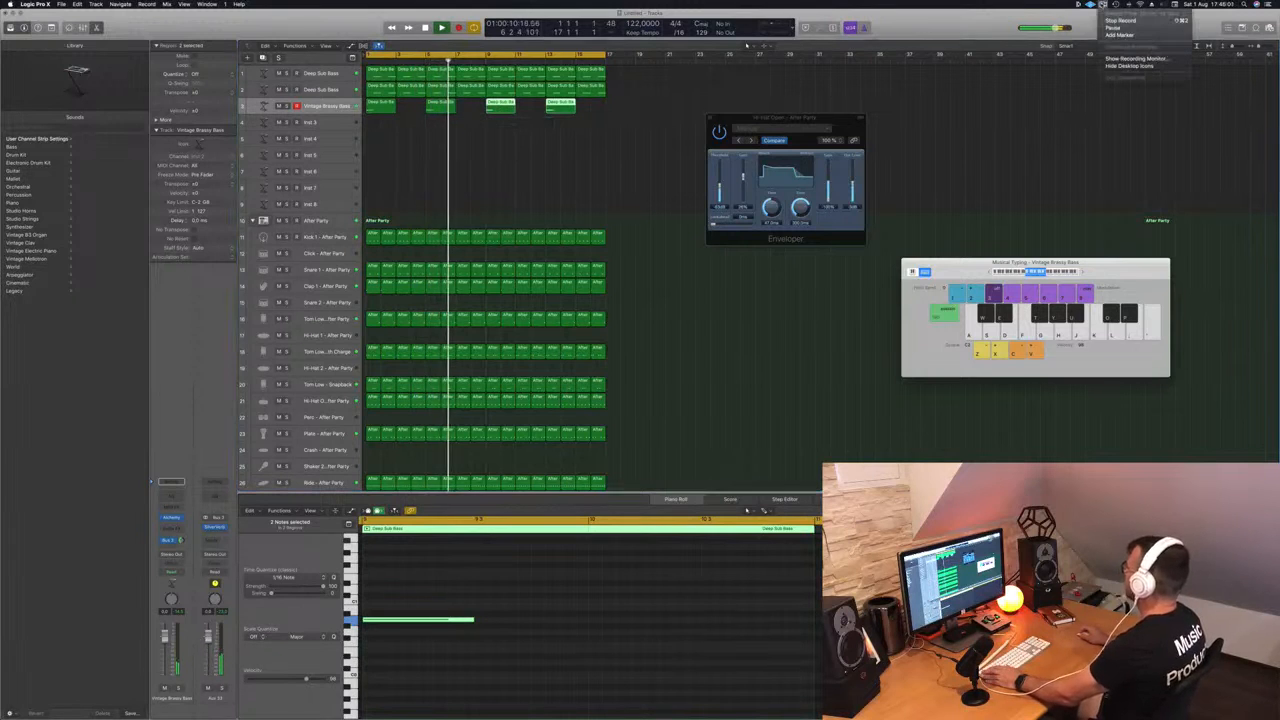
- Duplicate the Vintage Brassy Bass track and copy its four regions onto the duplicate, offset to start at bar 3
click(566, 162)
click(333, 107)
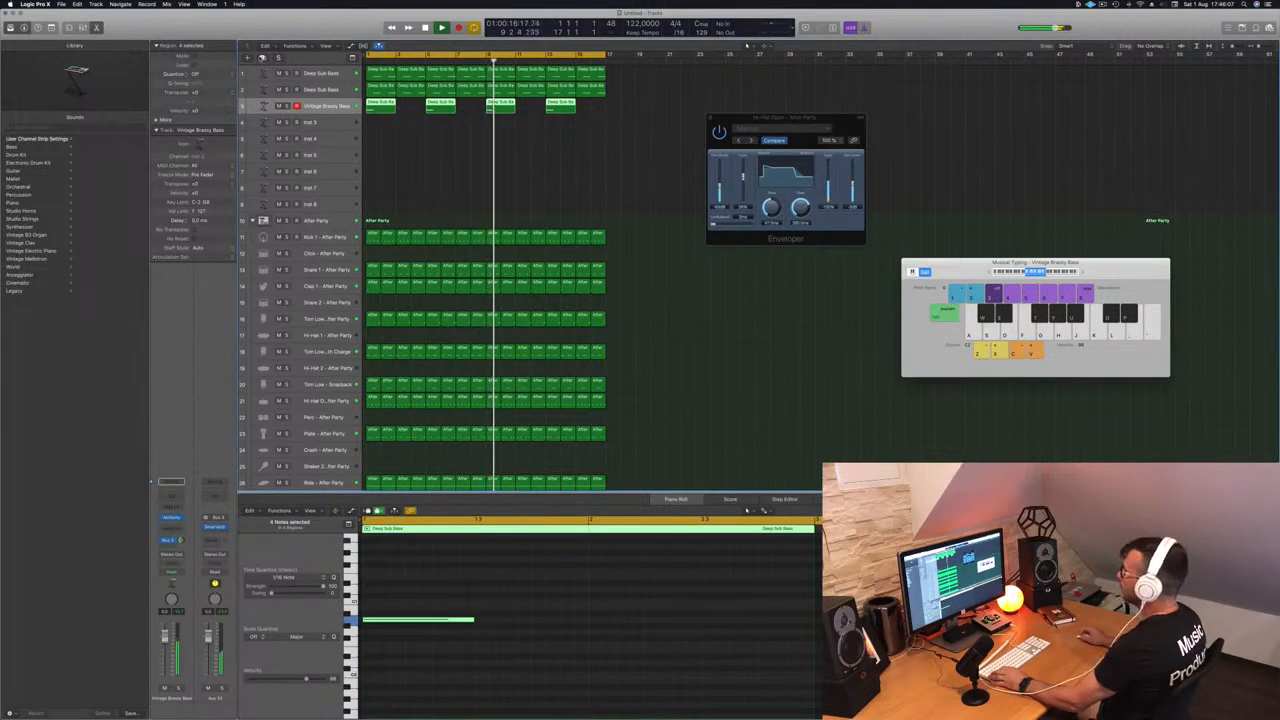
key(super+d)
drag(608, 112, 407, 124)
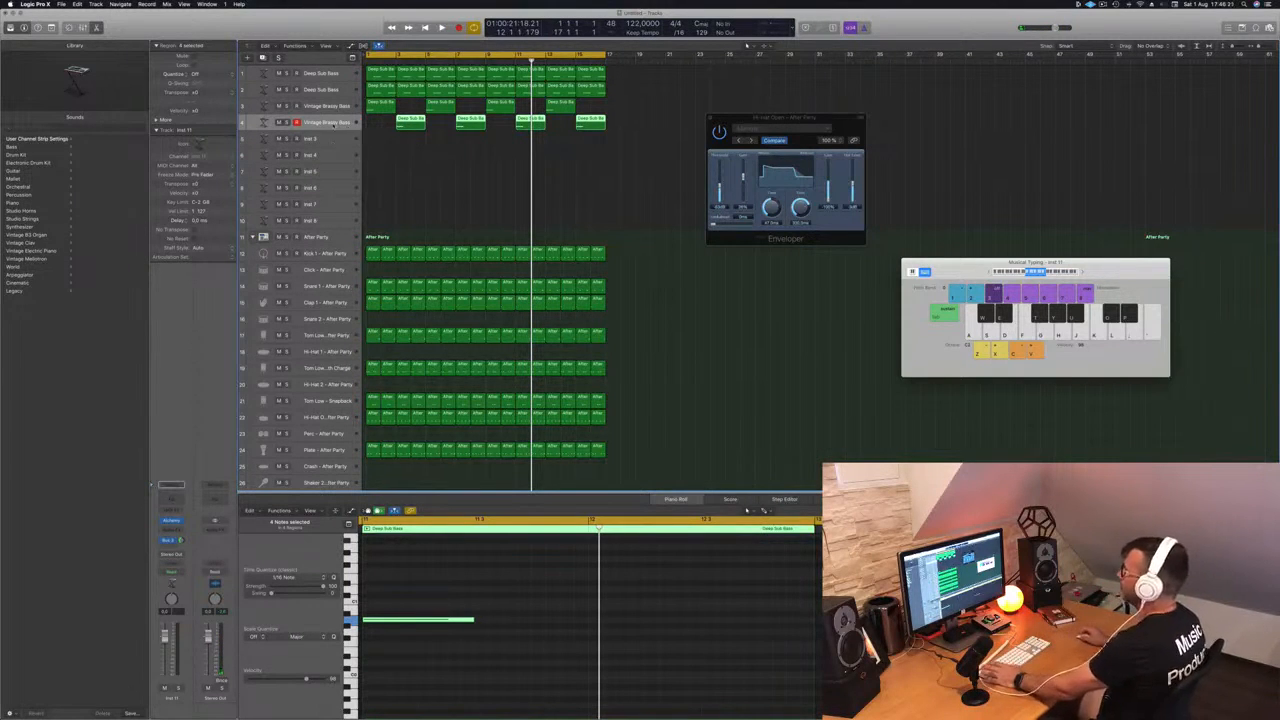
- Audition brass presets such as Trumpet Fusion, Street Boogie, Space Brass and Short Vox Brass on the duplicated track, and load Out Of Touch
key(Return)
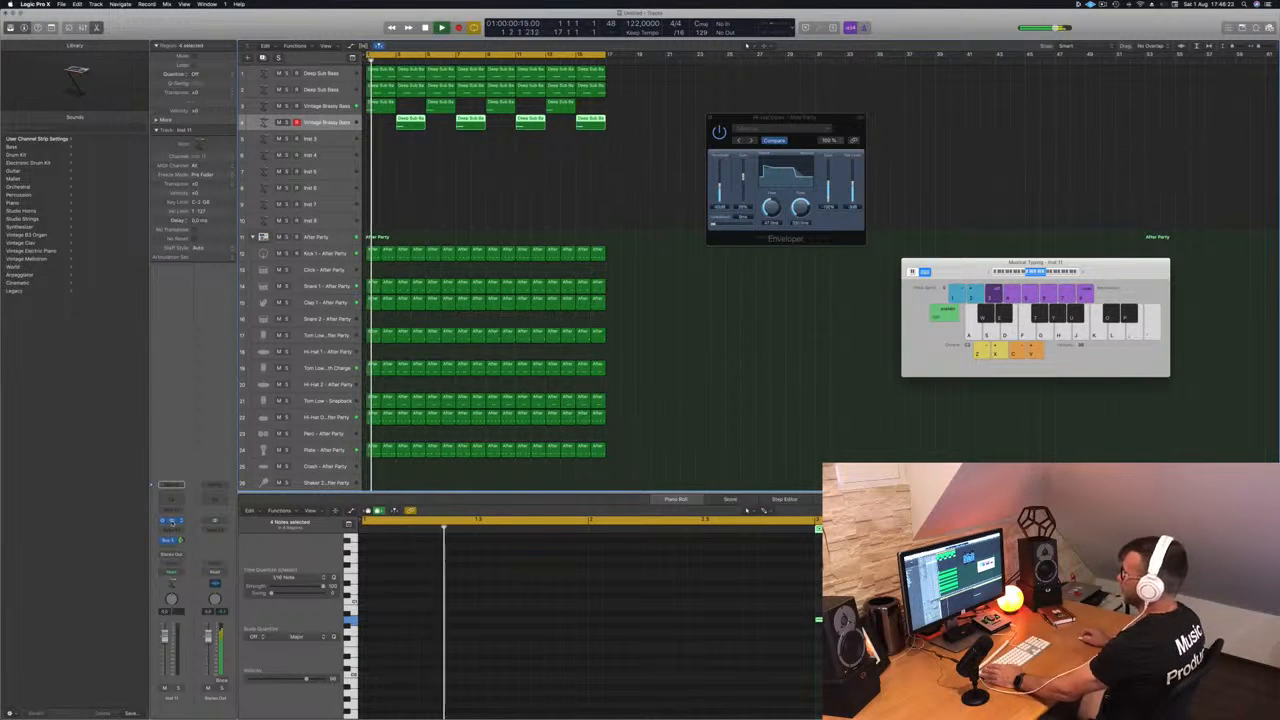
click(171, 520)
drag(335, 43, 898, 170)
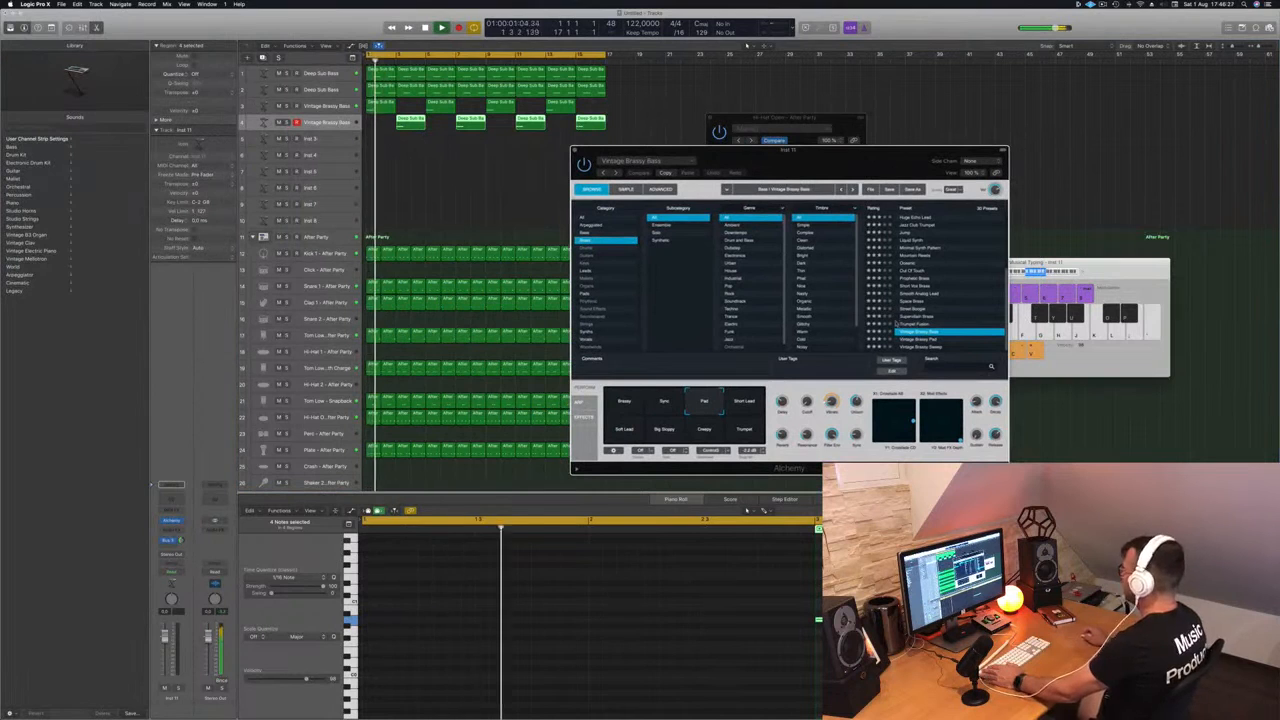
key(Up)
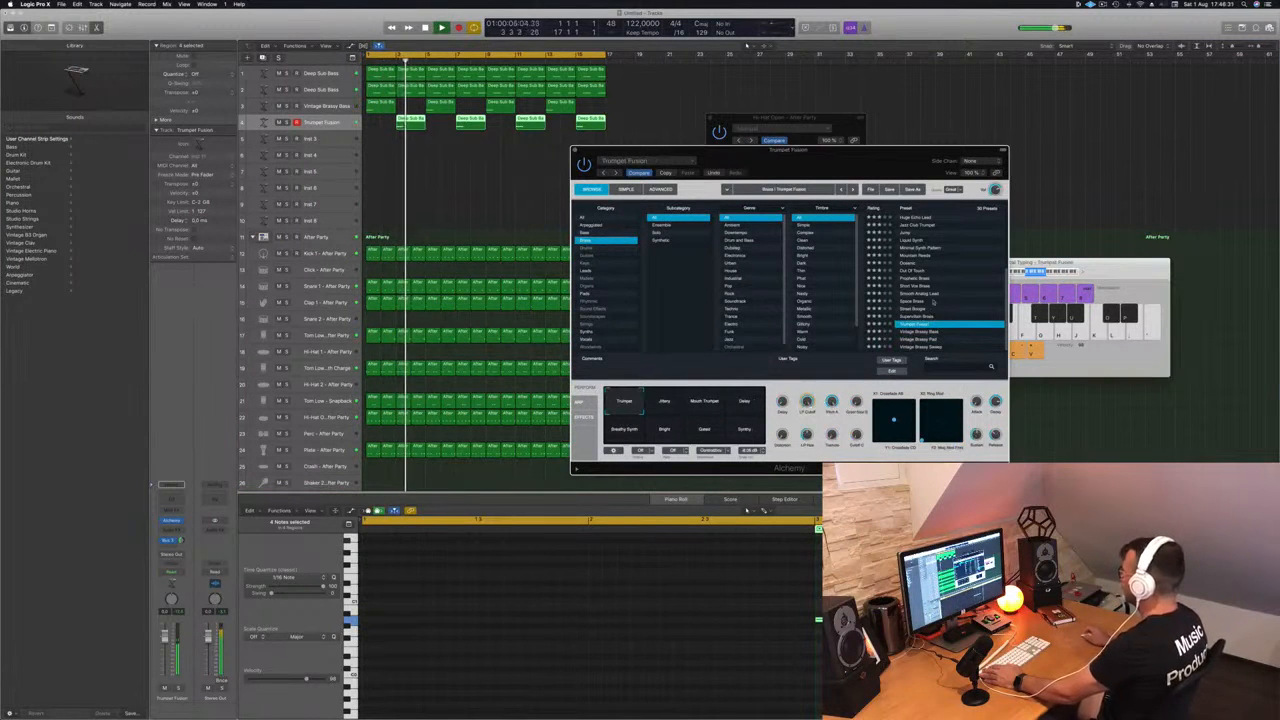
key(Up)
key(Up)
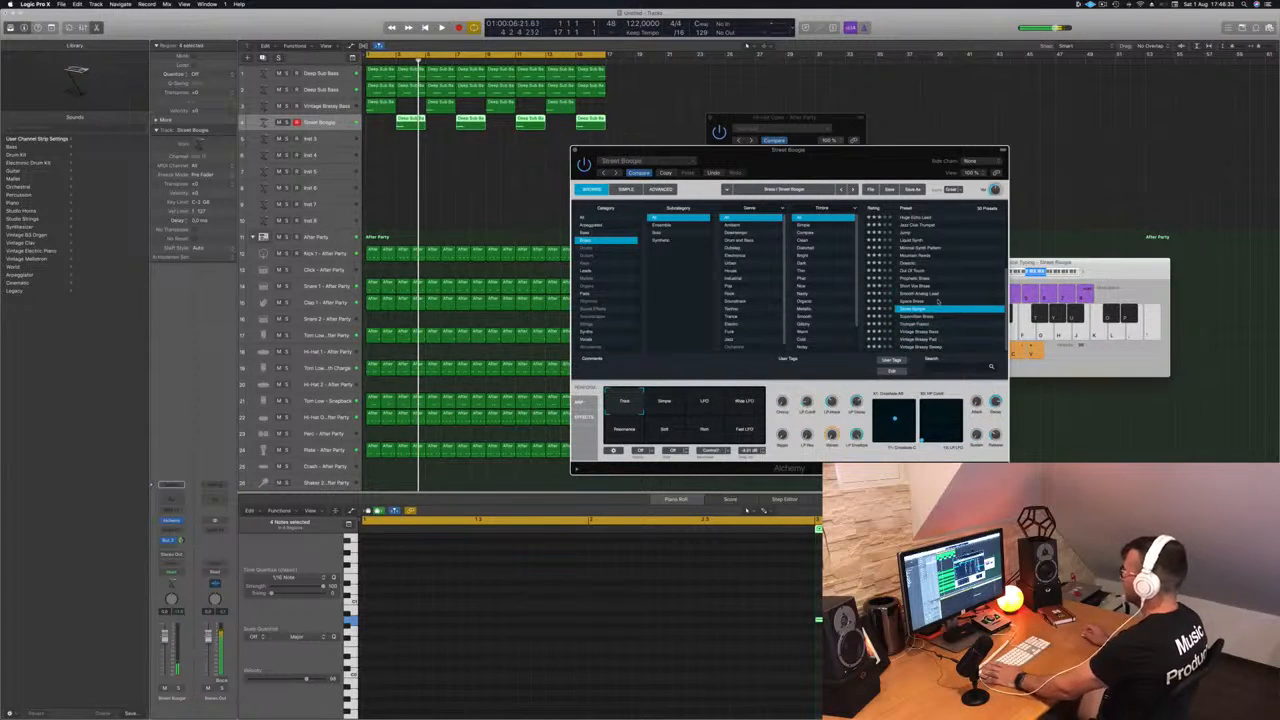
drag(866, 165, 769, 167)
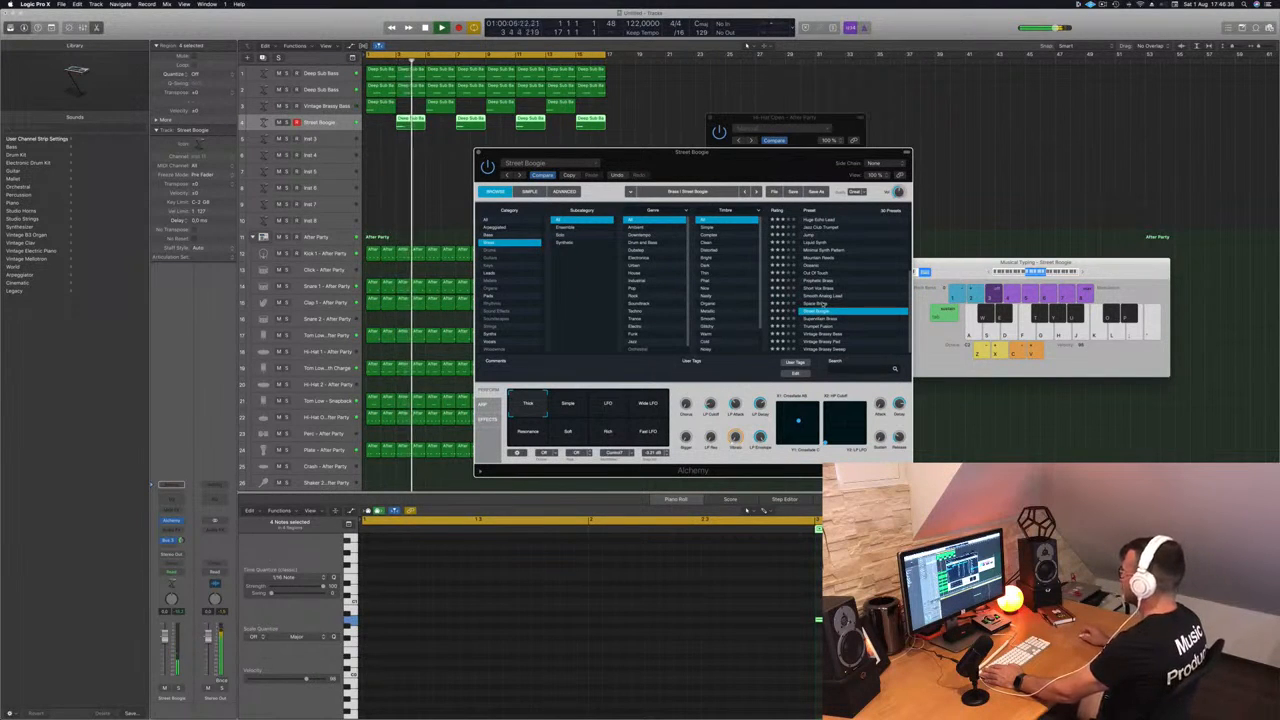
key(Up)
drag(756, 168, 818, 176)
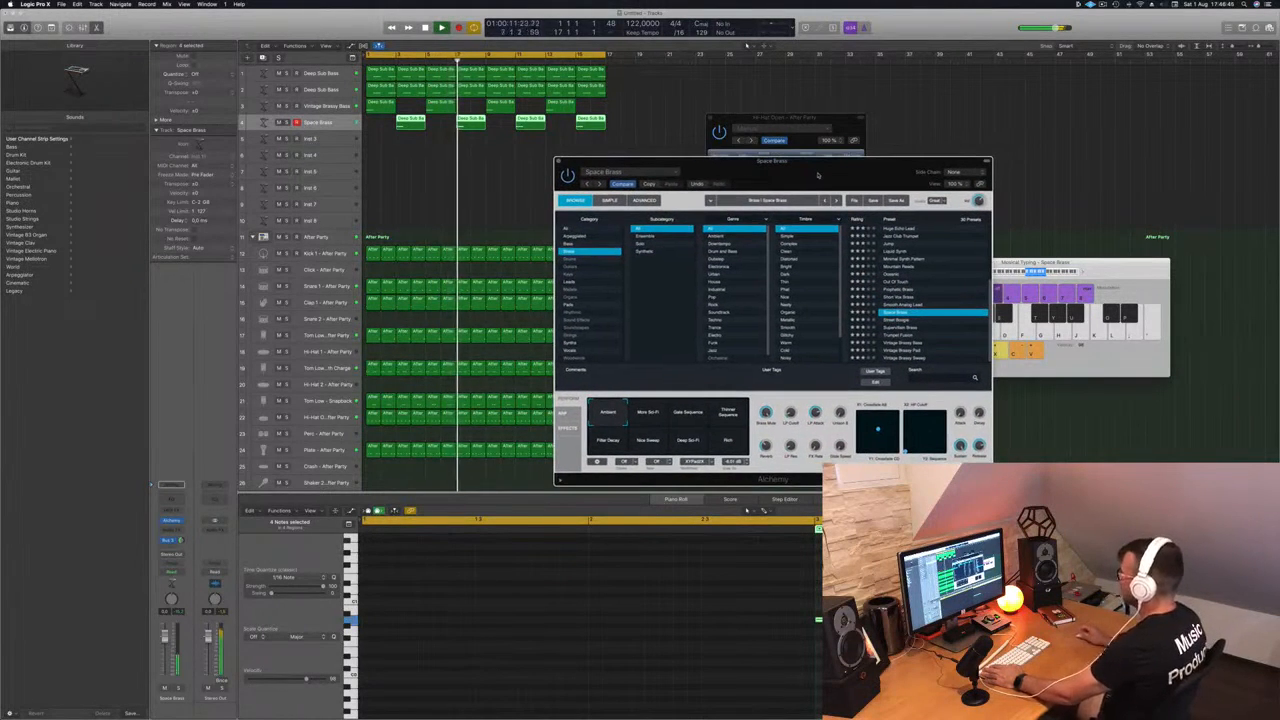
key(Return)
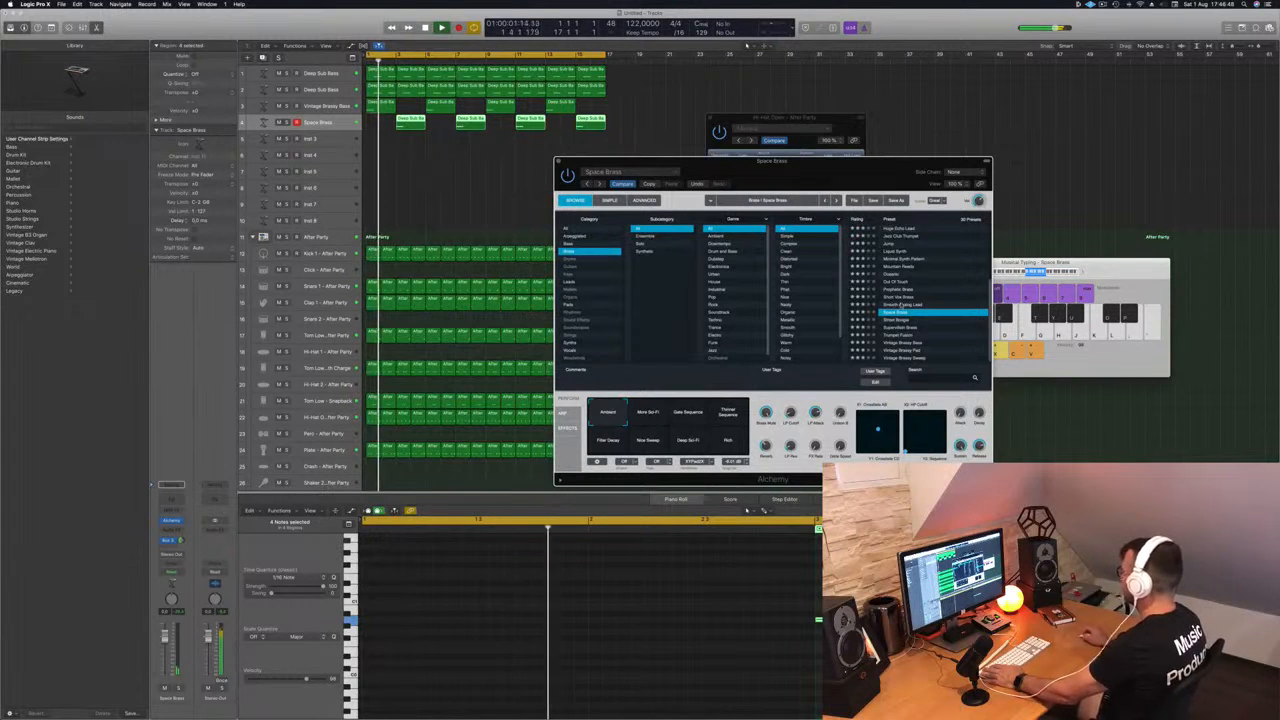
click(902, 297)
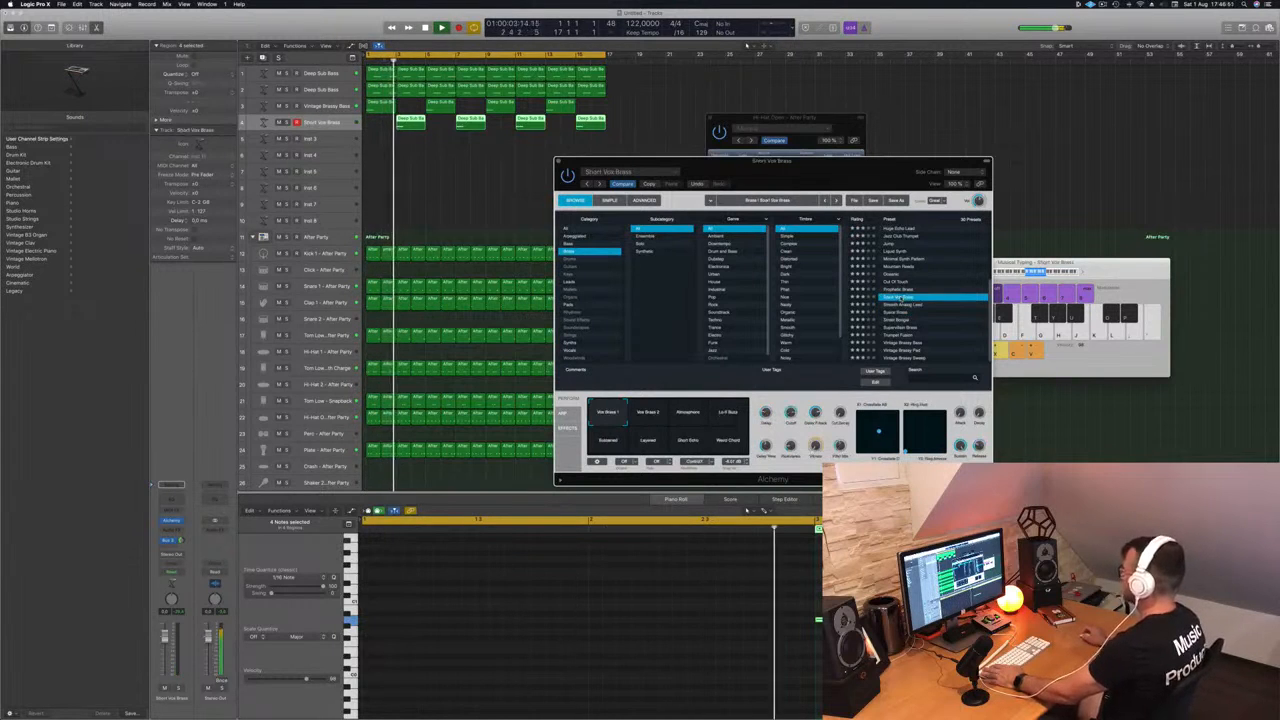
click(901, 283)
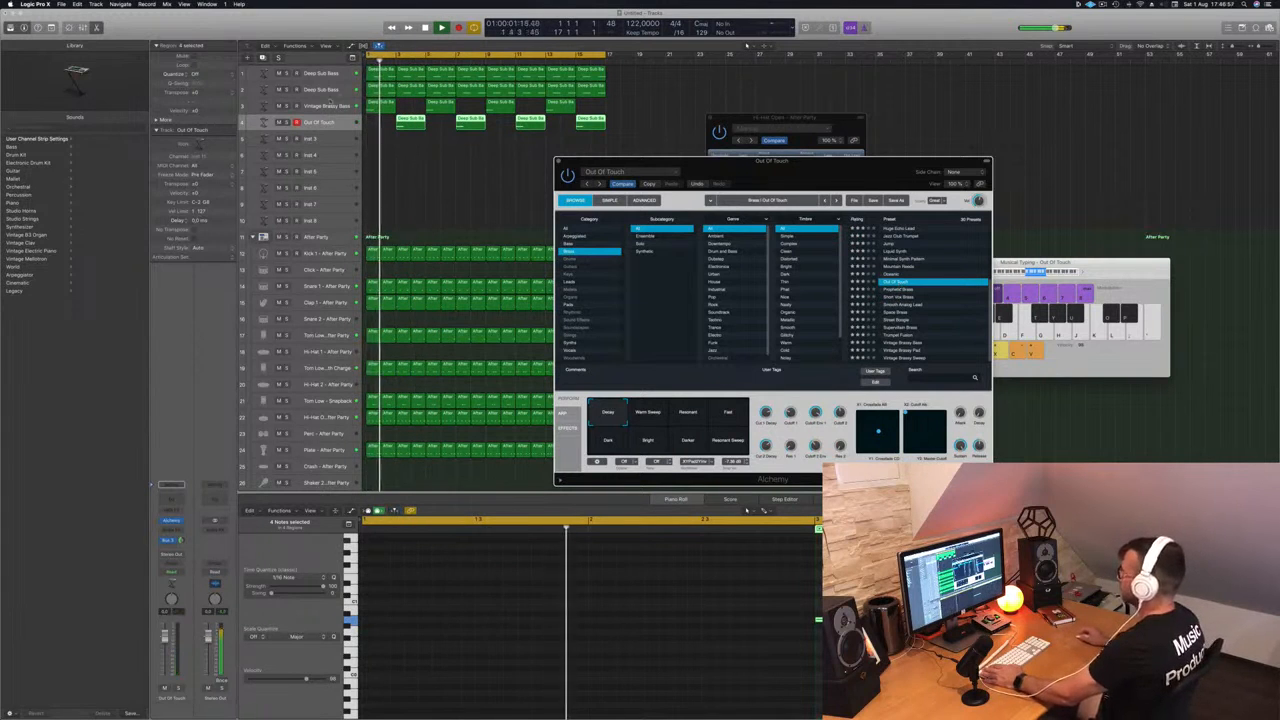
- Add a Channel EQ to the Vintage Brassy Bass track with a low cut at 174 Hz, 24 dB/Oct
key(Up)
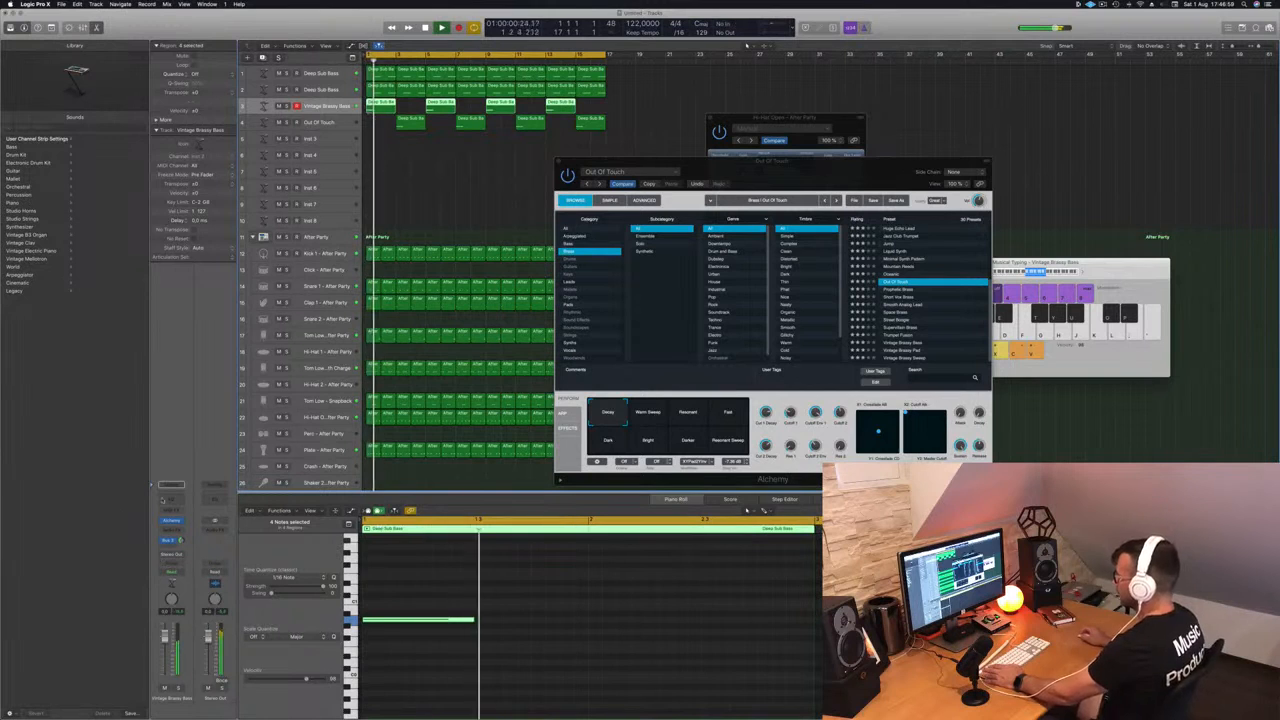
click(171, 485)
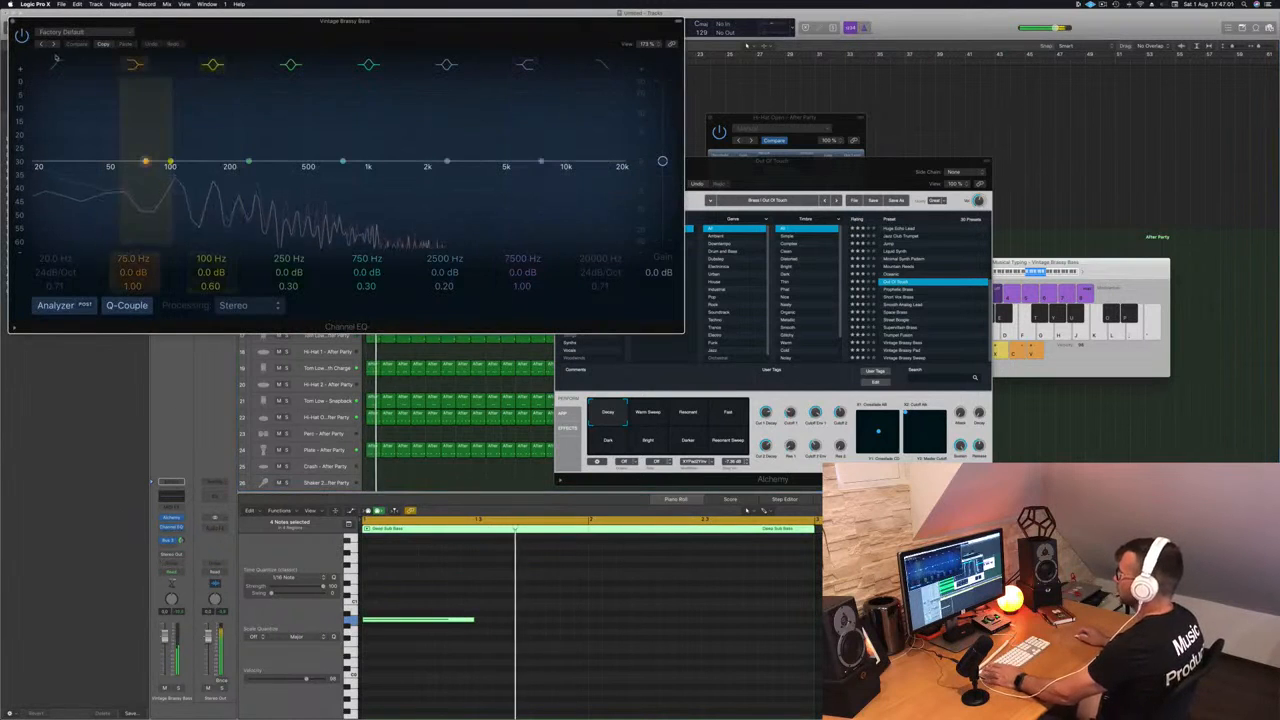
drag(55, 67, 218, 70)
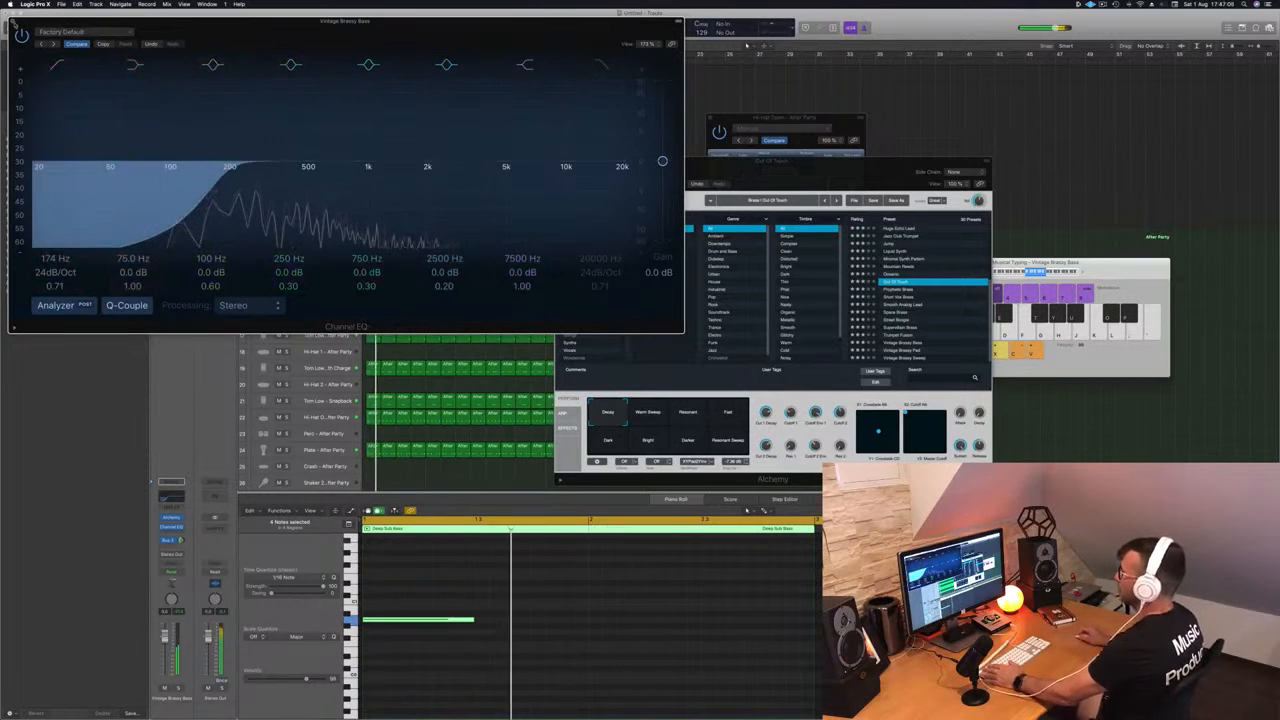
key(super+w)
- Add a Channel EQ to the Out Of Touch track with a low cut at 186 Hz, and close its plug-in windows
drag(756, 163, 808, 157)
click(330, 121)
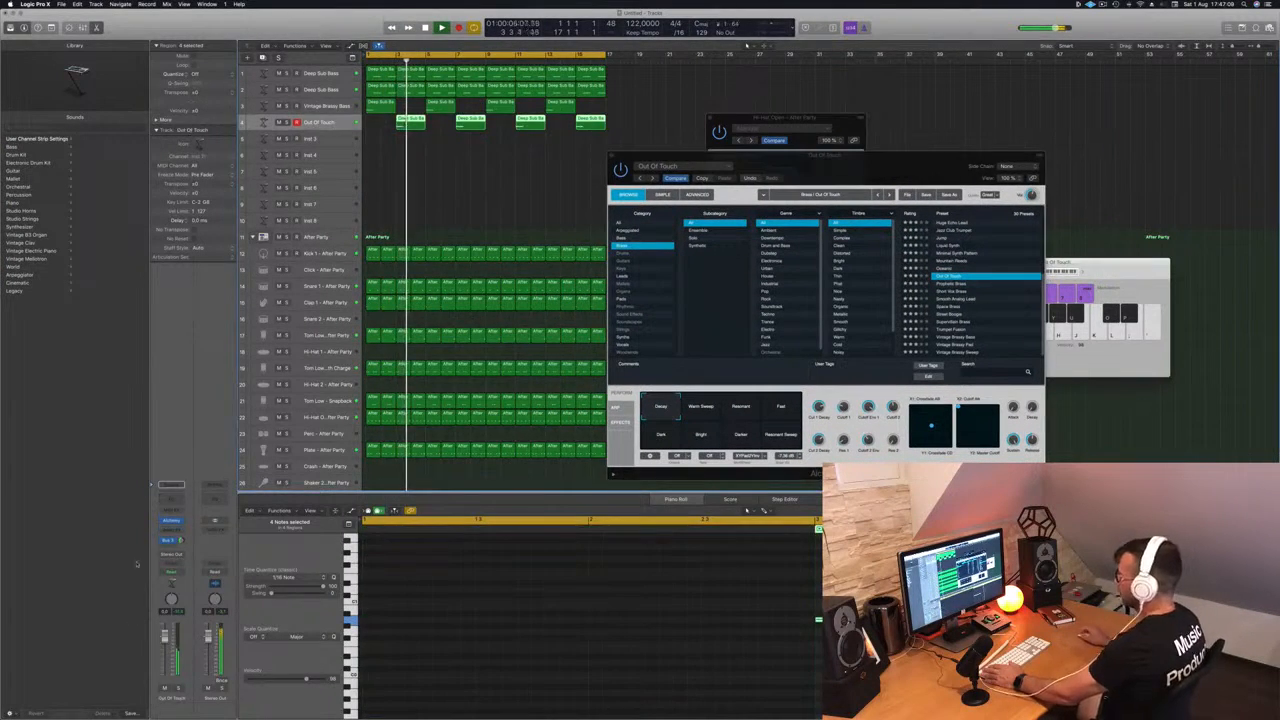
key(space)
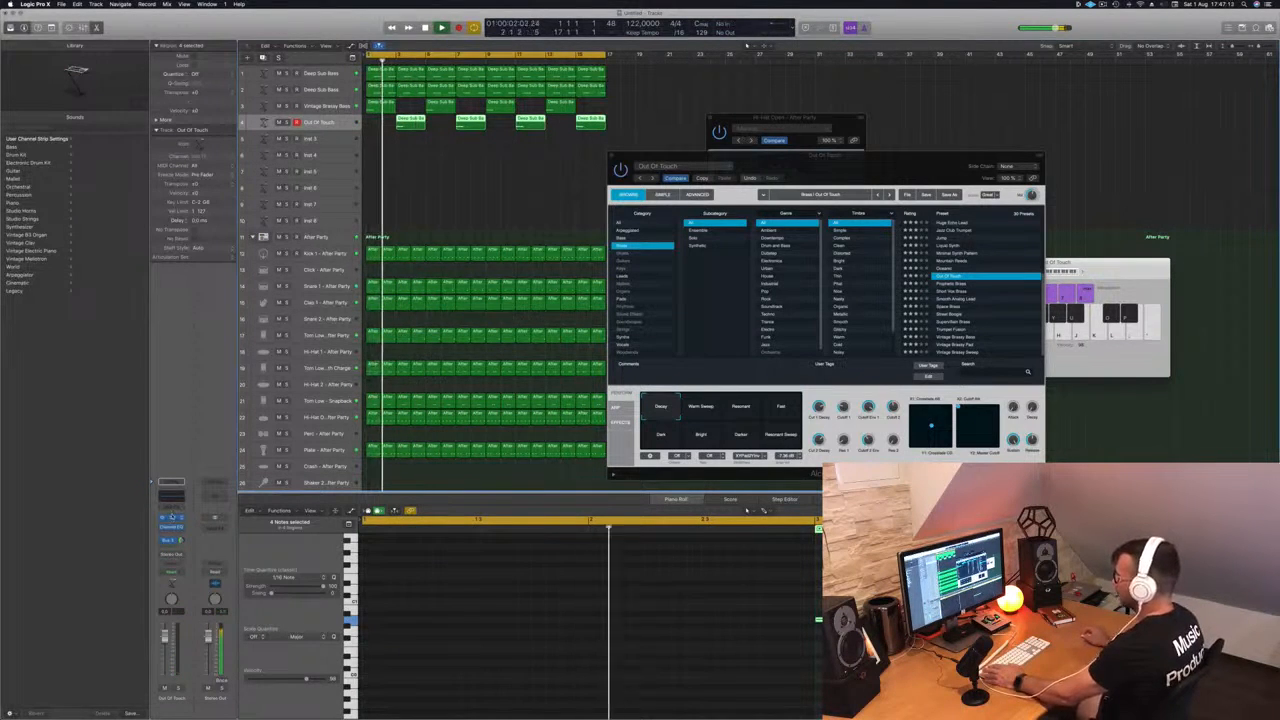
click(171, 484)
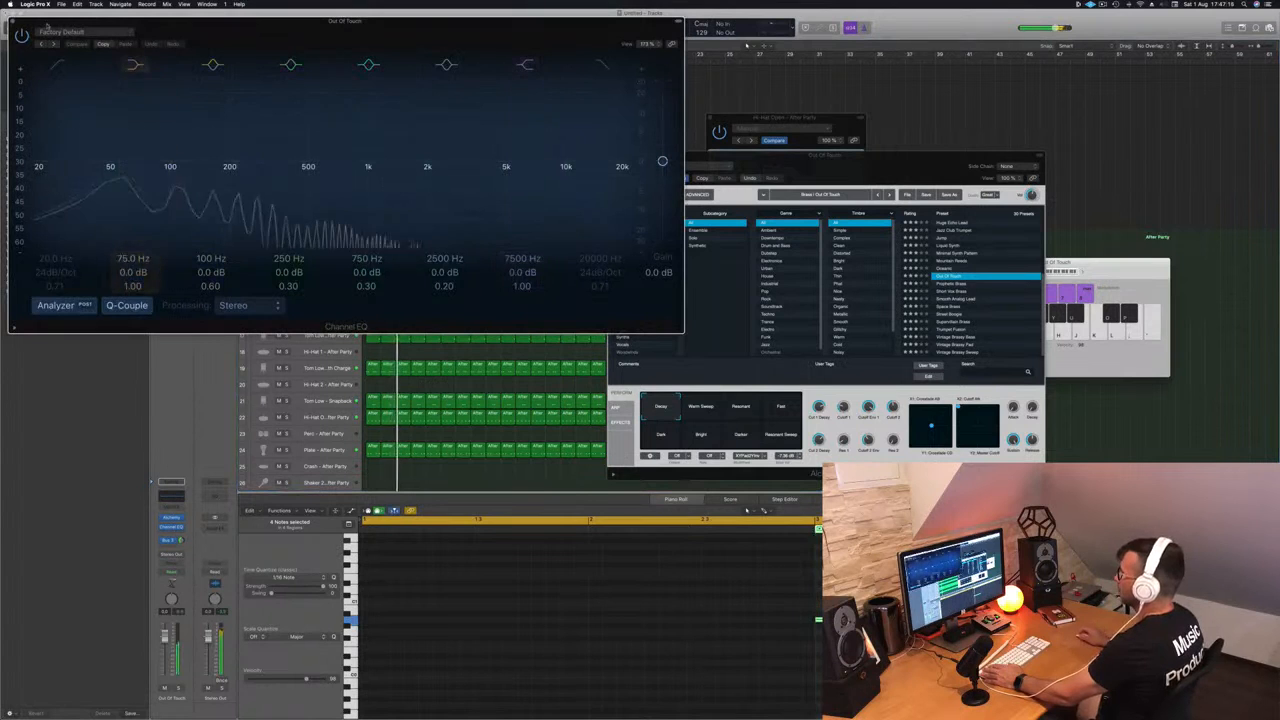
drag(100, 175, 224, 180)
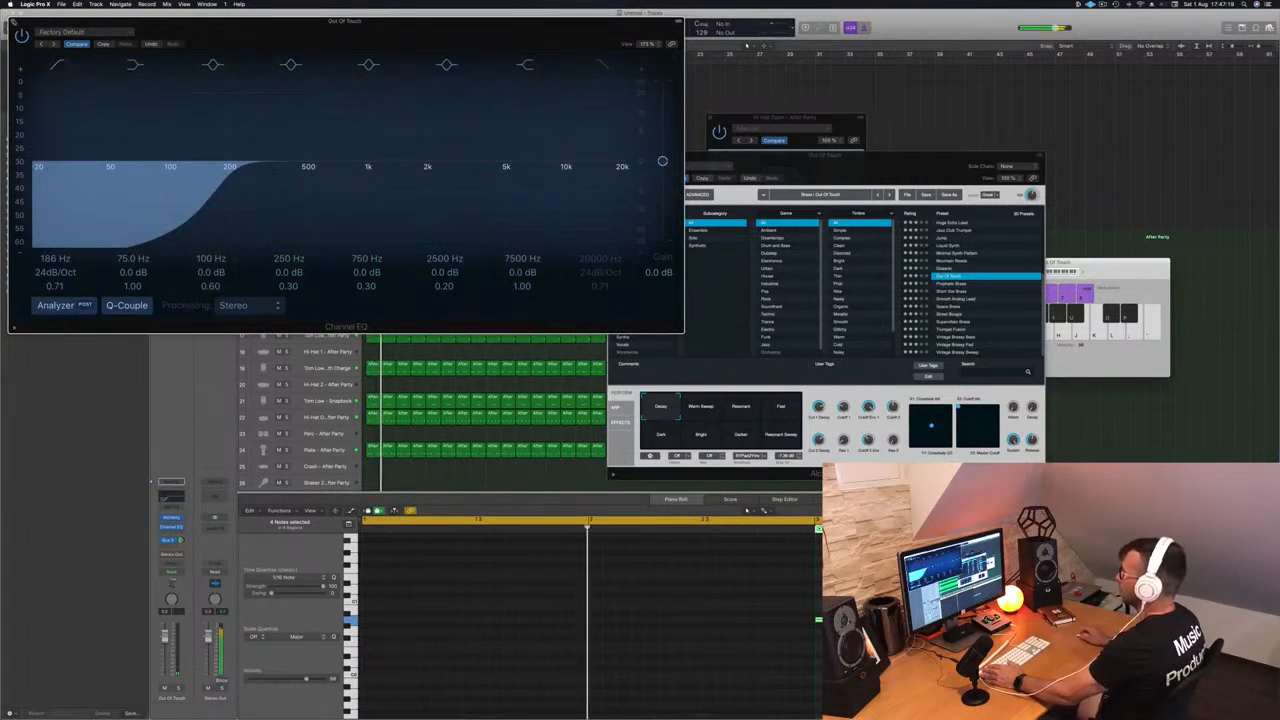
key(super+w)
drag(820, 166, 529, 184)
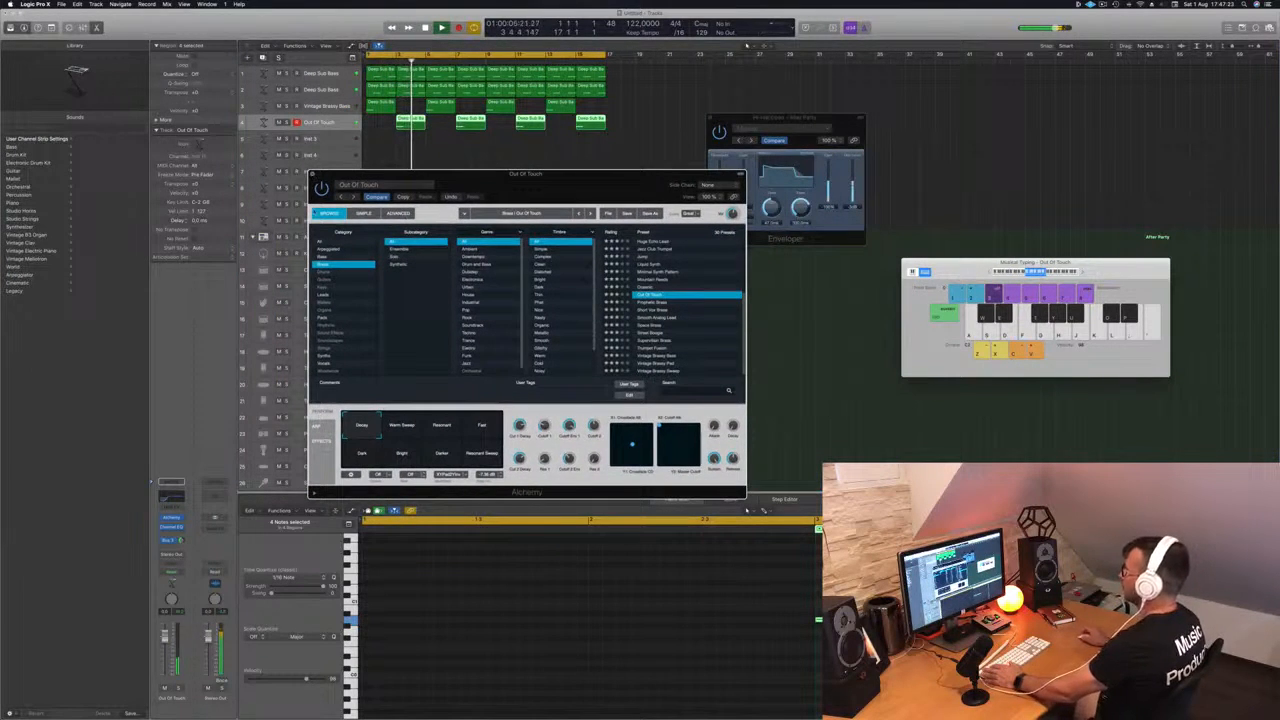
key(super+w)
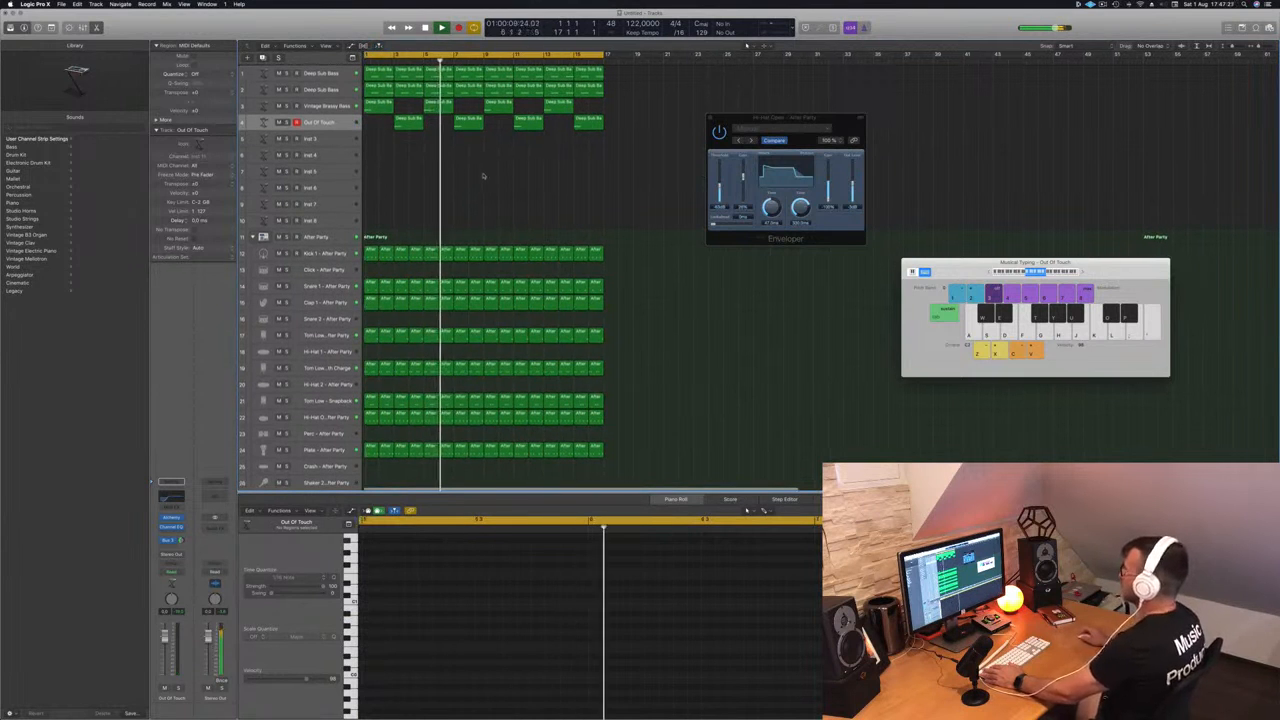
- Copy the first two-bar Deep Sub Bass region to the start of the Inst 3 track
click(338, 138)
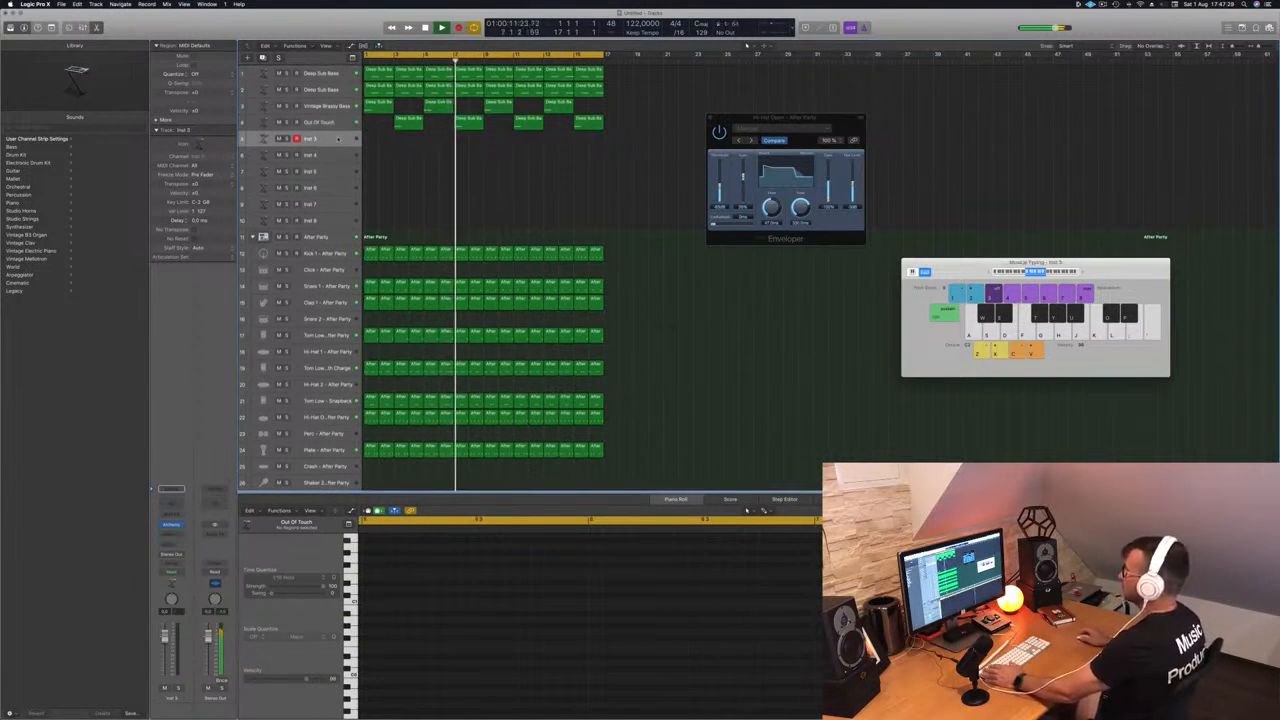
key(Return)
click(380, 88)
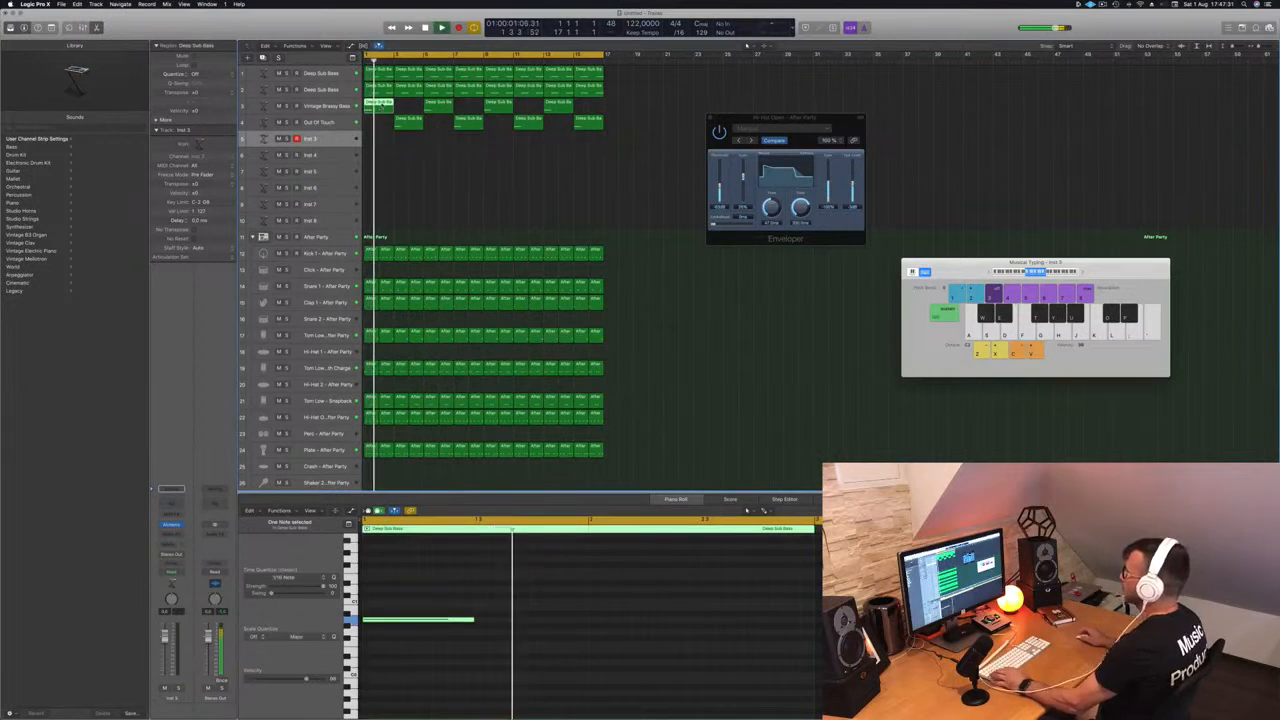
key(r)
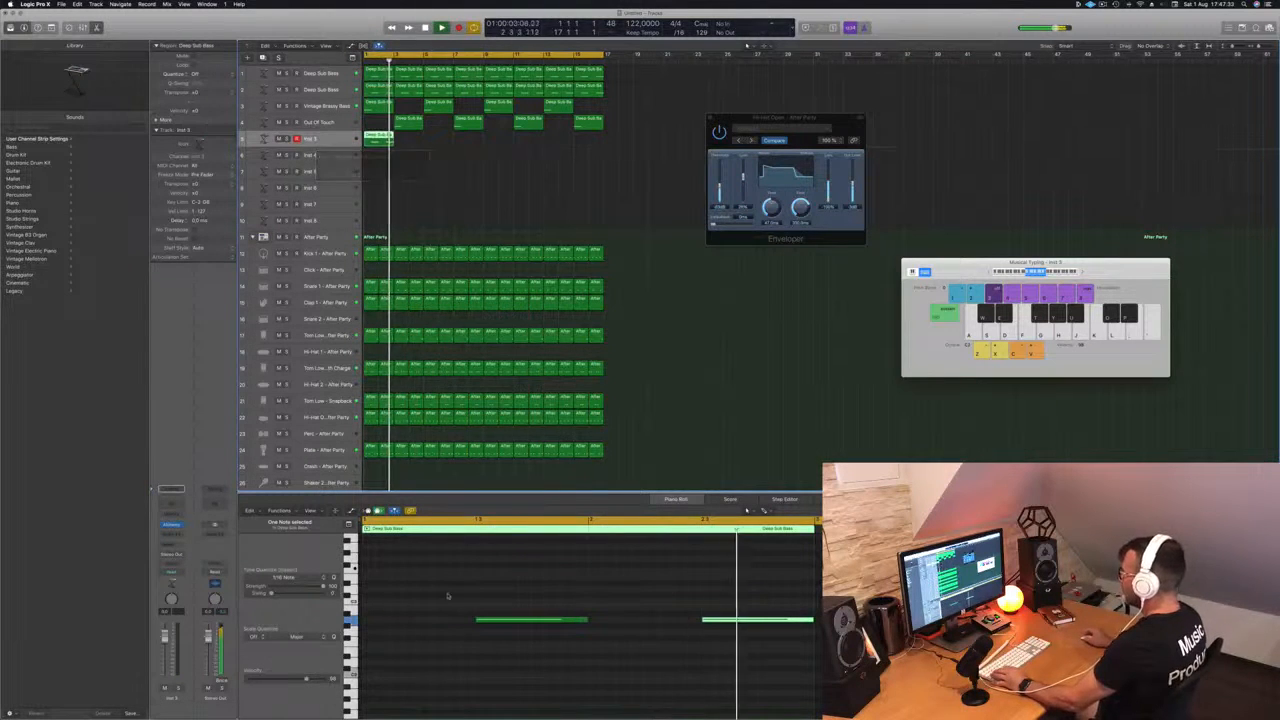
- Move the copied region's two notes to the start of each bar and add copies one octave higher
drag(678, 586, 444, 670)
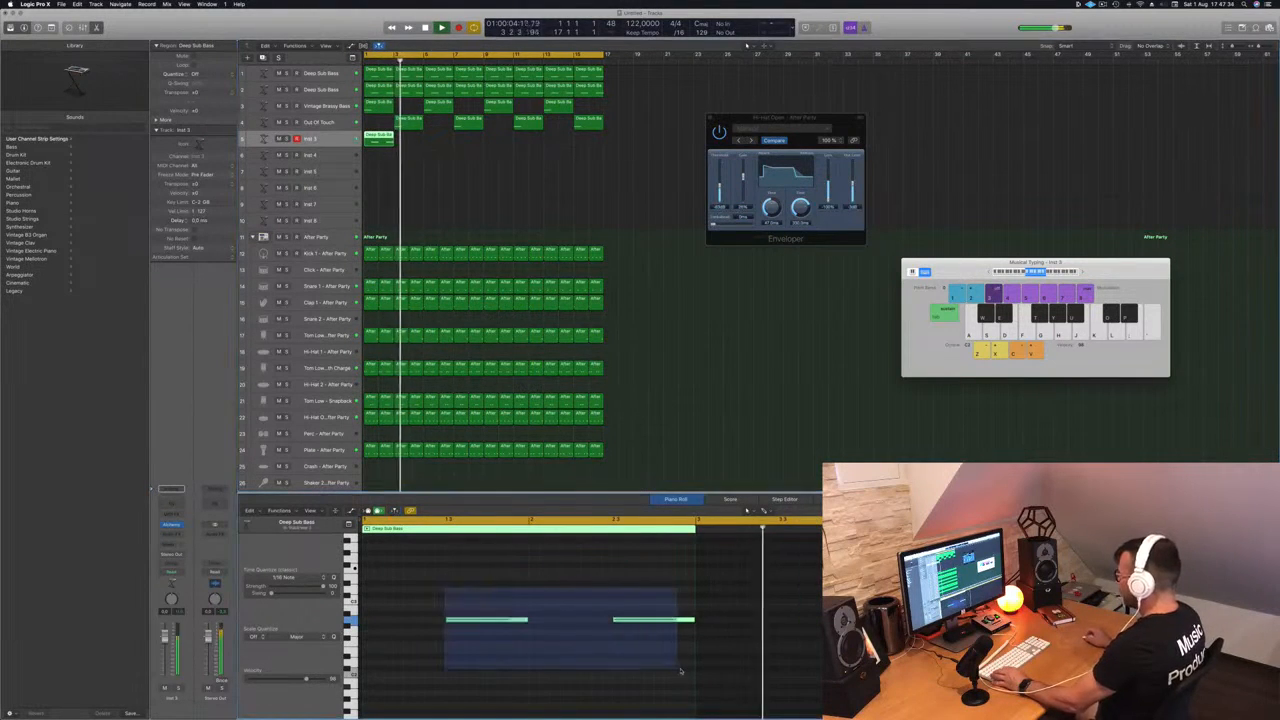
drag(469, 622, 394, 558)
click(475, 600)
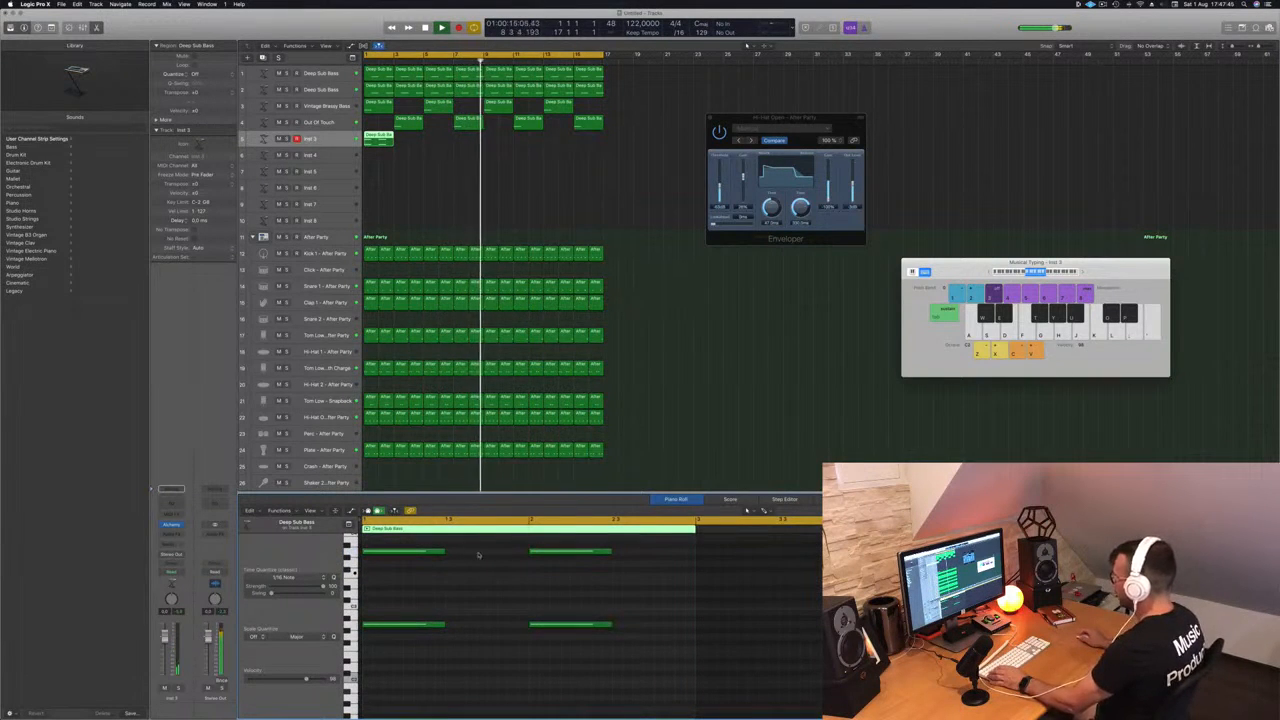
- Lengthen all four notes in the Inst 3 region to one full bar each and play the loop
key(super+a)
drag(448, 555, 528, 561)
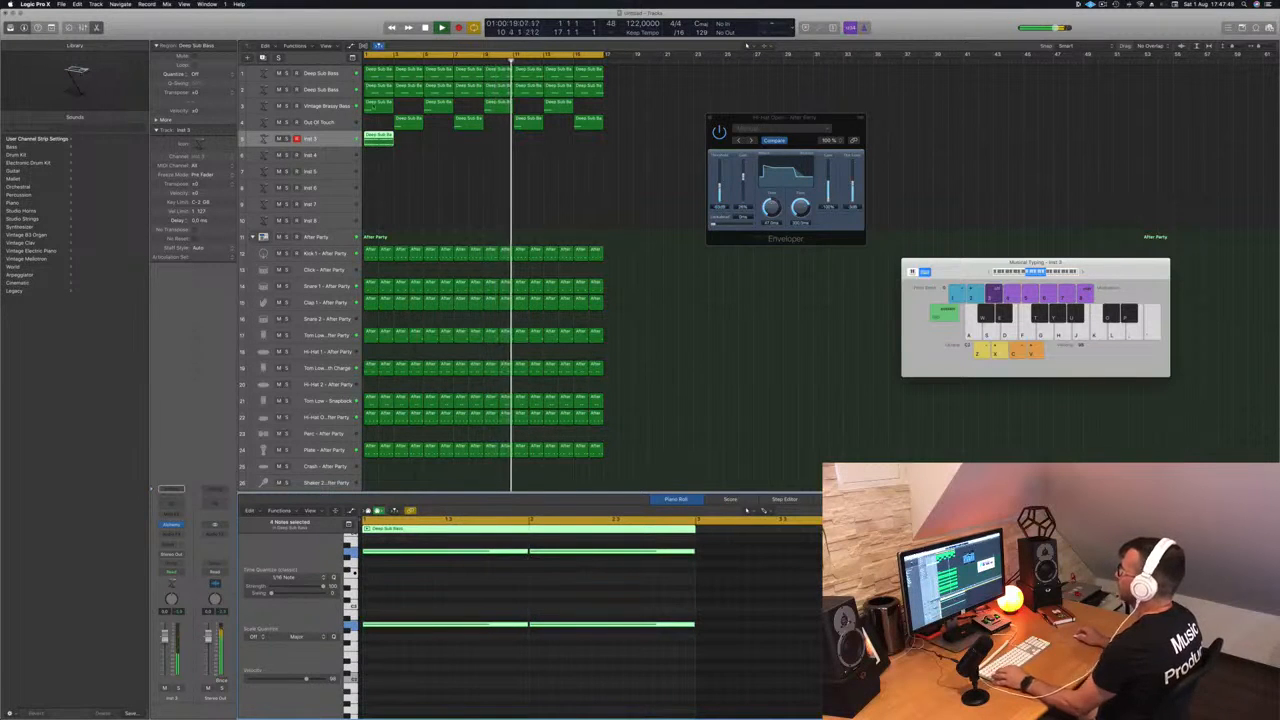
key(space)
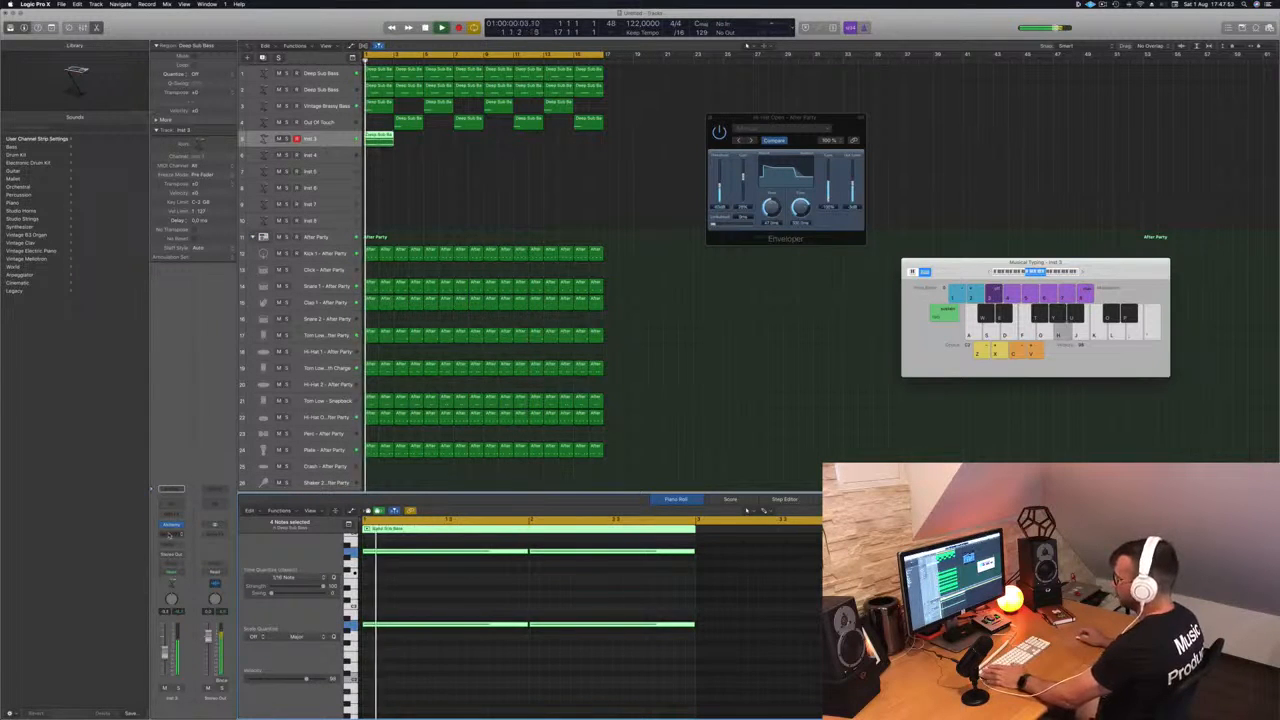
- Open Alchemy on the Inst 3 track and load the 1970s Analog Arp preset from the Arpeggiated category
click(171, 524)
key(y)
drag(260, 38, 365, 145)
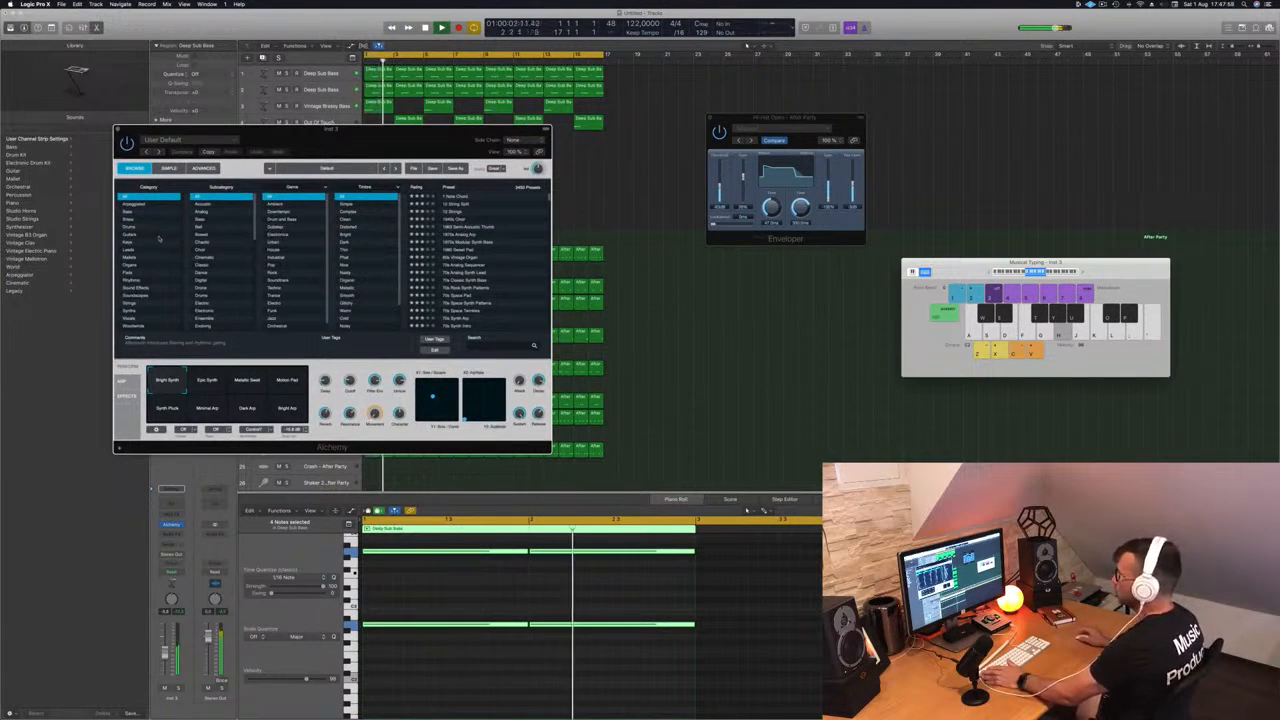
click(136, 204)
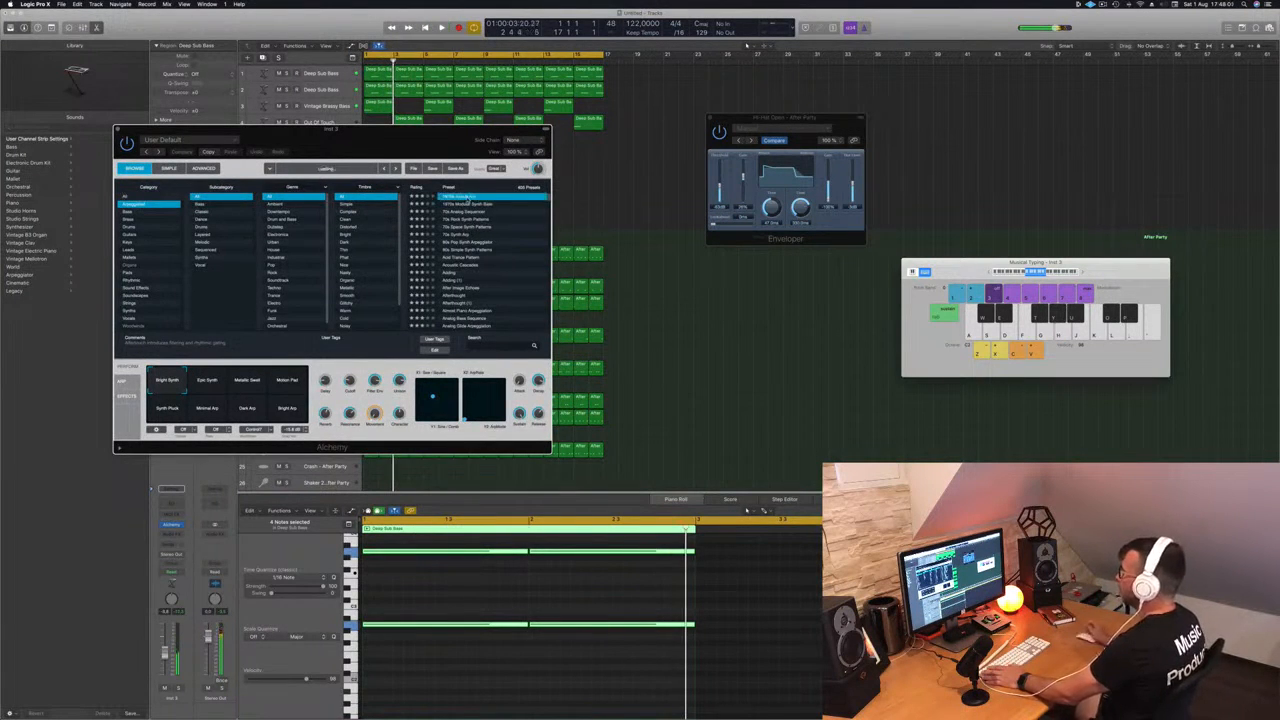
drag(474, 154, 871, 217)
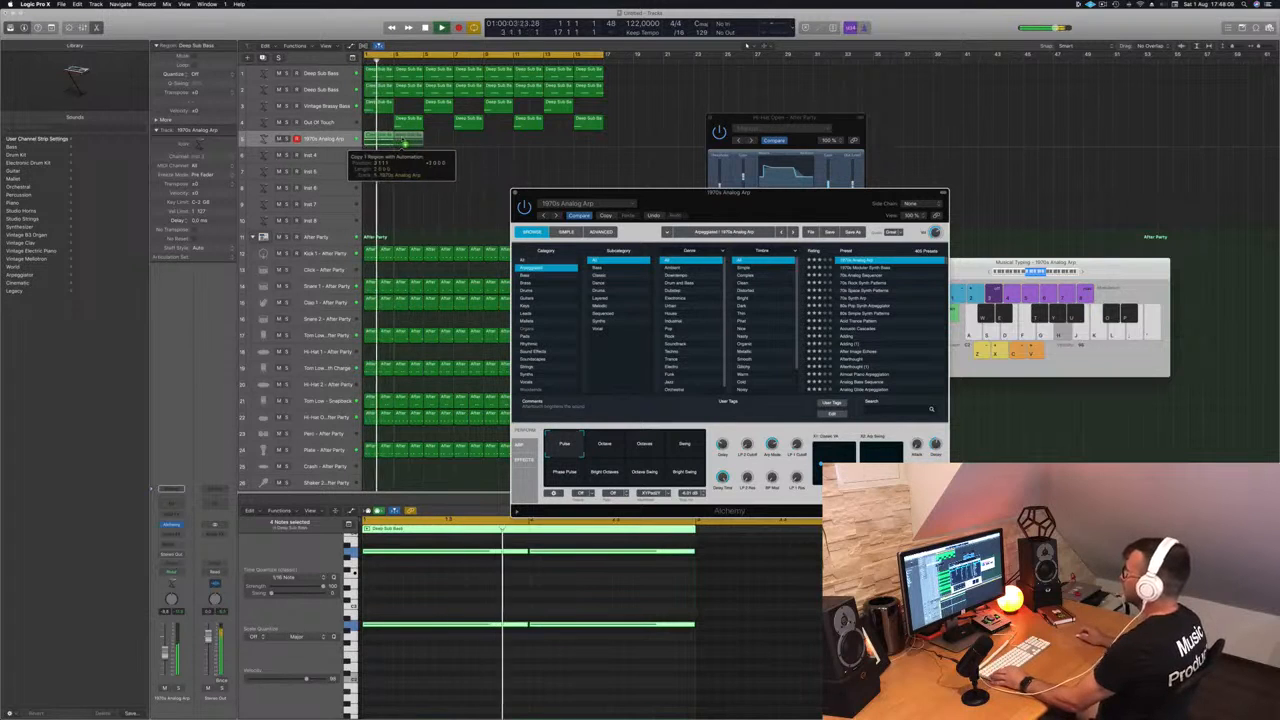
- Repeat the two-bar region along the 1970s Analog Arp track until it fills all 16 bars, and restart playback
key(super+r)
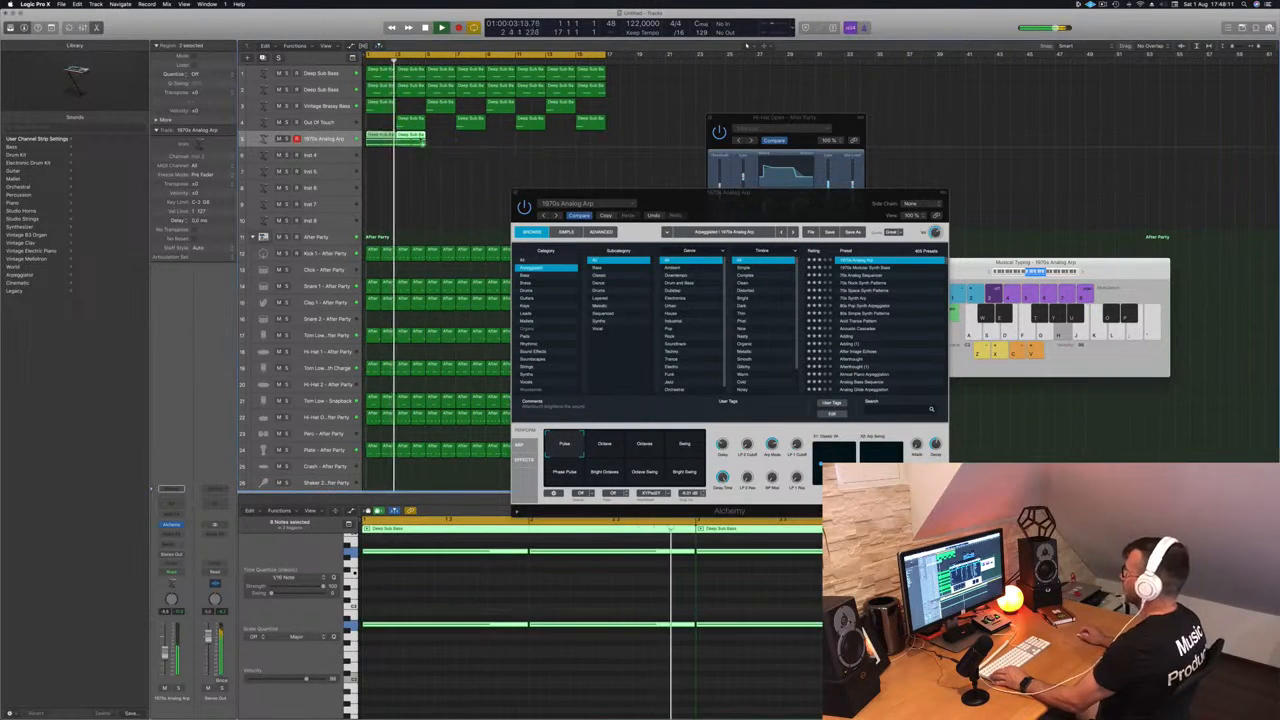
key(super+r)
key(super+r)
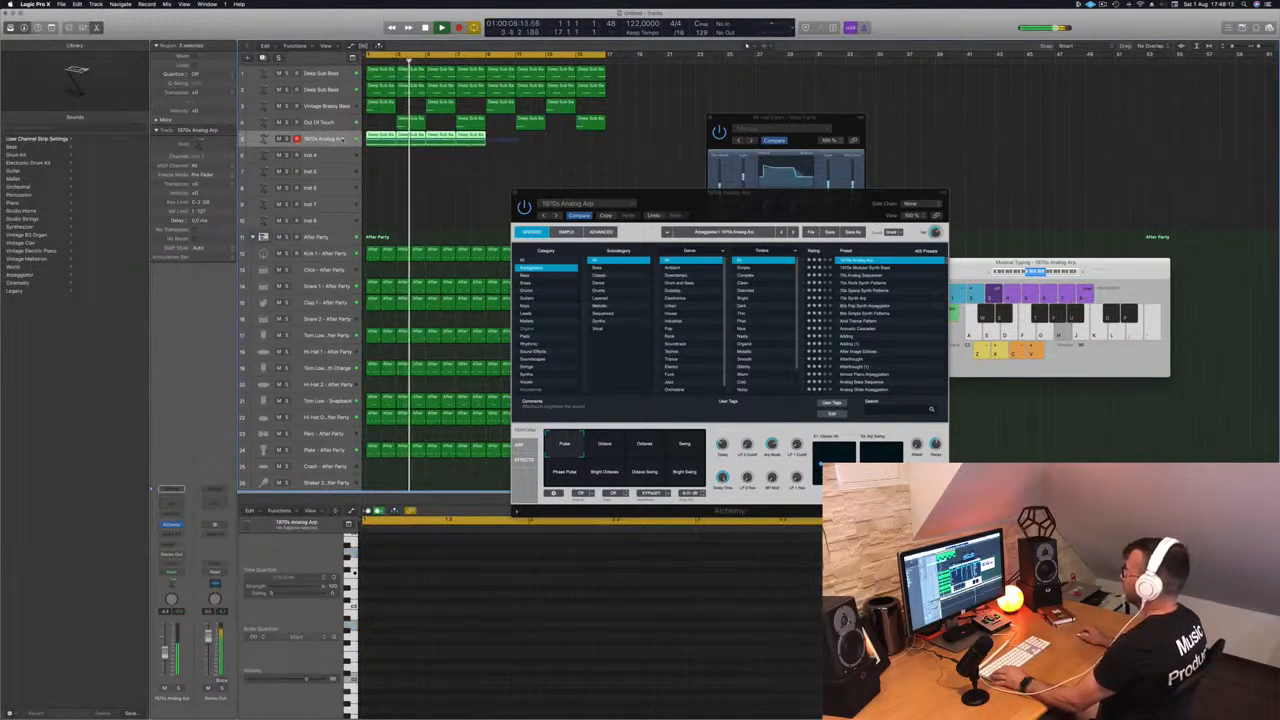
drag(441, 142, 505, 145)
key(space)
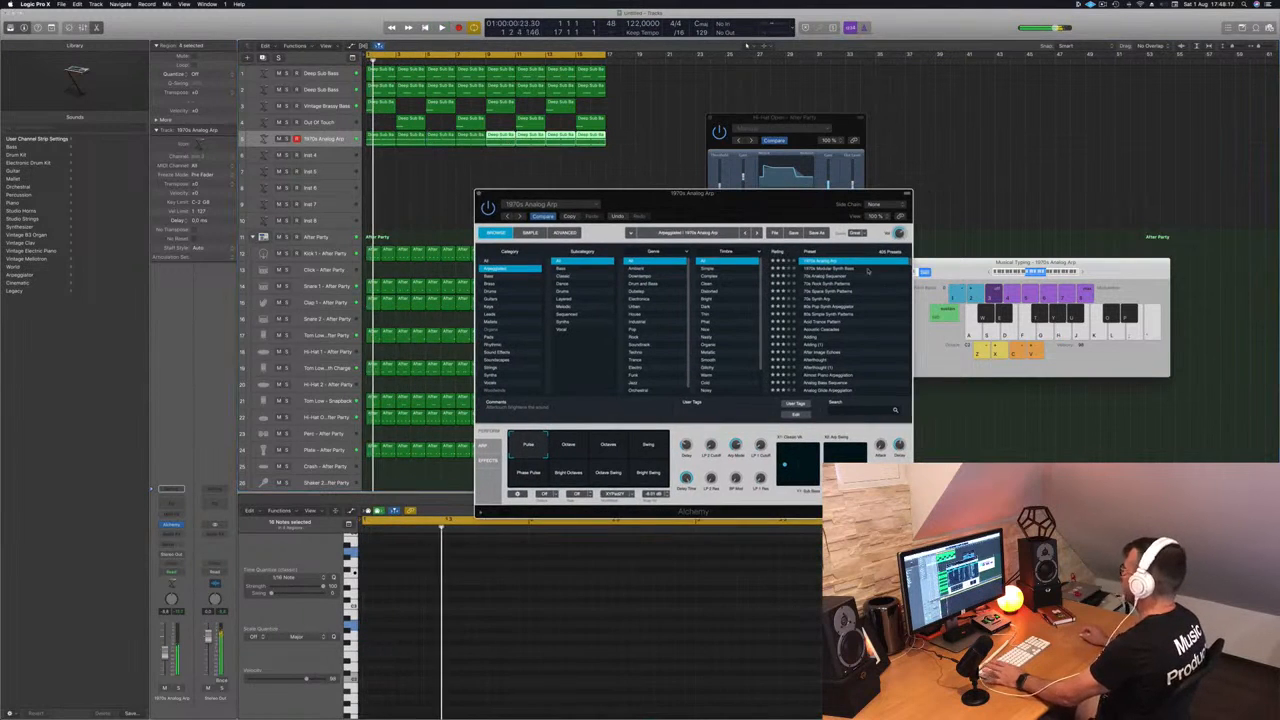
- Audition the Alchemy presets 1970s Modular Synth Bass, 70s Analog Sequencer, 70s Rock Synth Patterns and 70s Space Synth Patterns
click(828, 268)
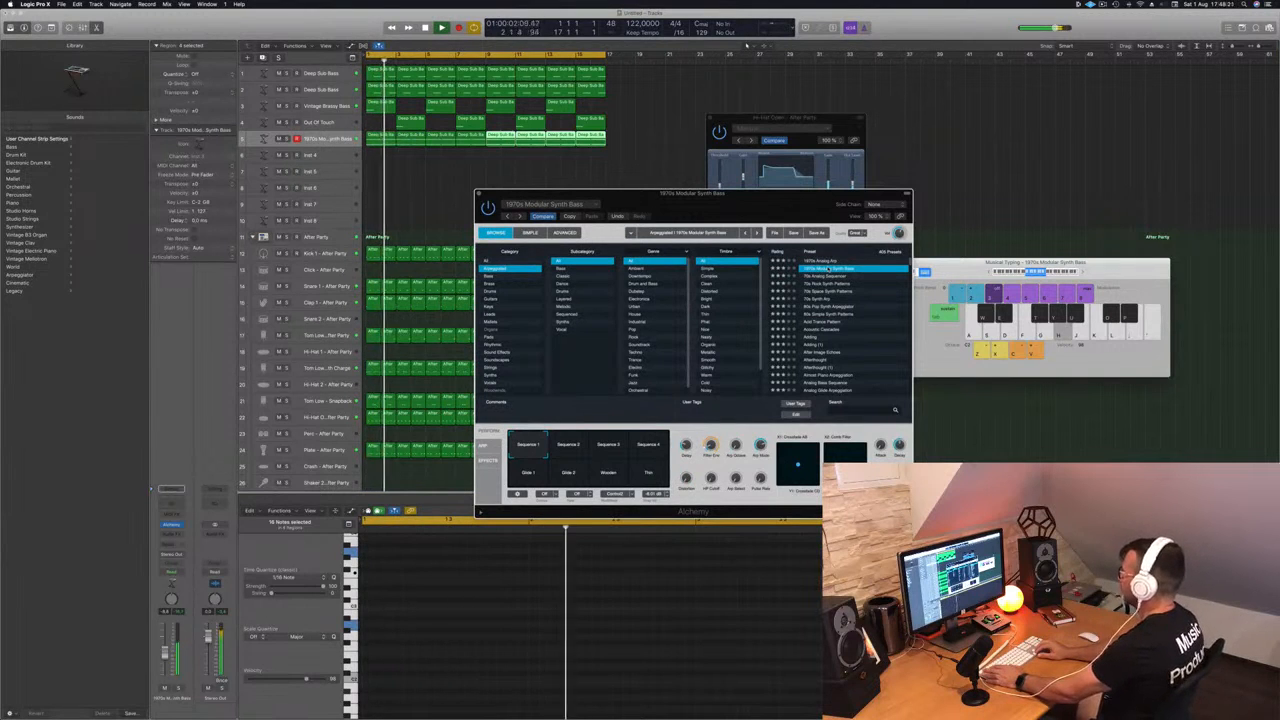
key(Down)
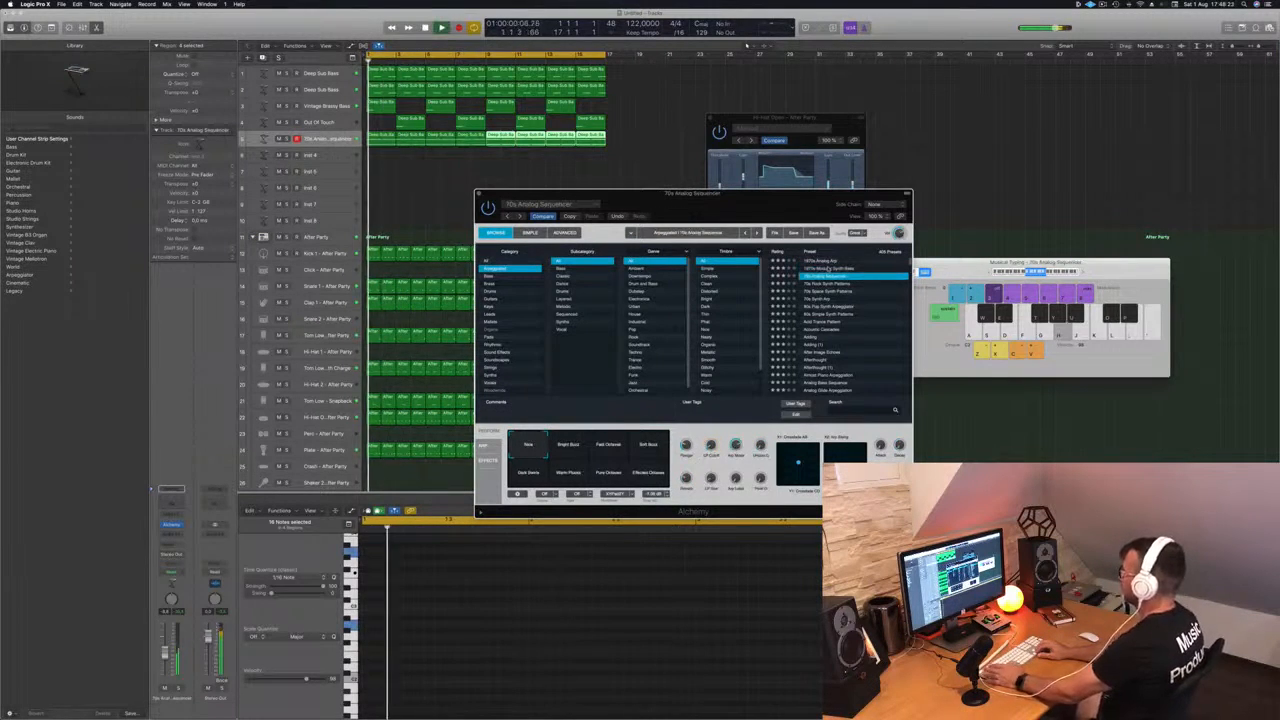
key(Down)
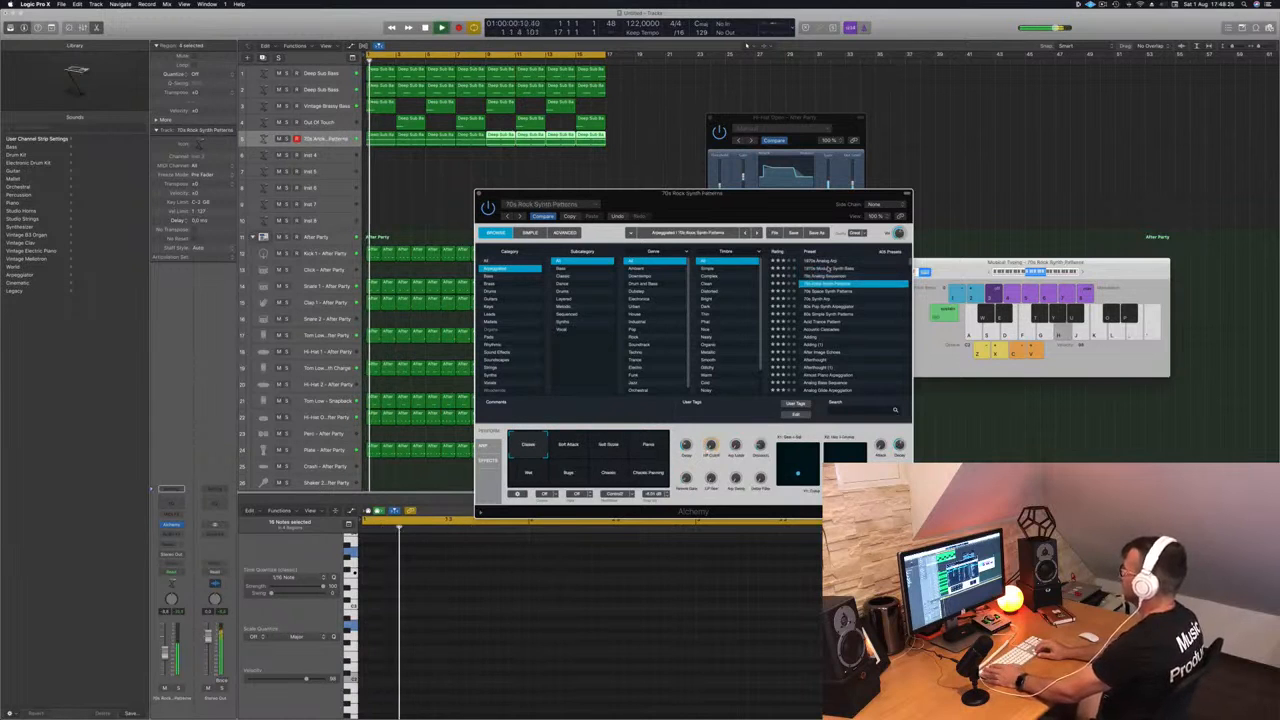
key(Down)
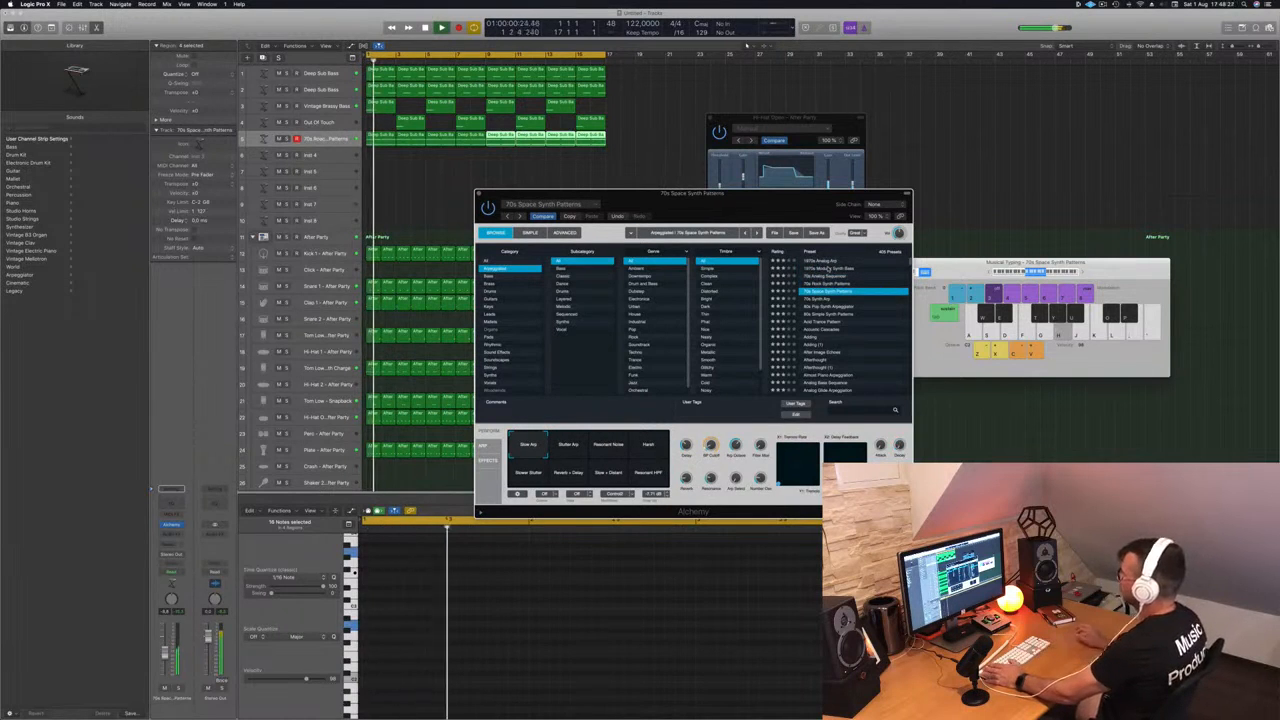
- Select all eight regions on the arpeggio track and transpose all their notes down one octave
click(382, 139)
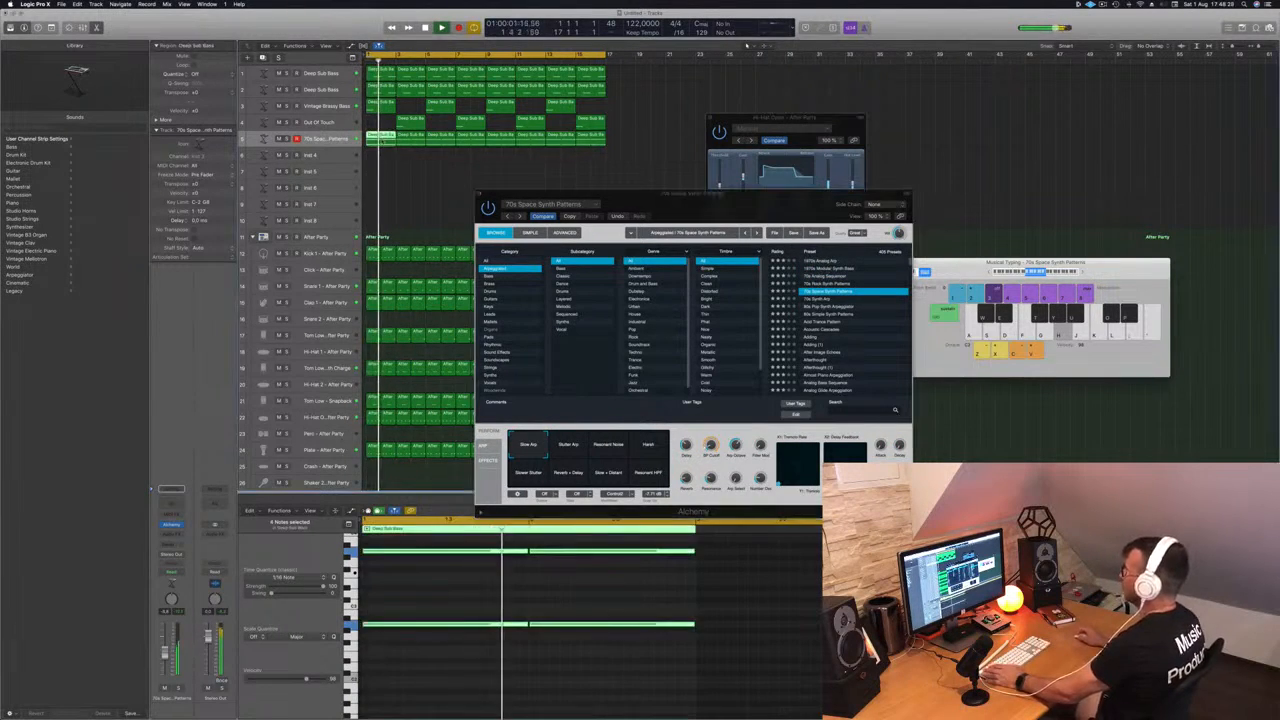
click(343, 139)
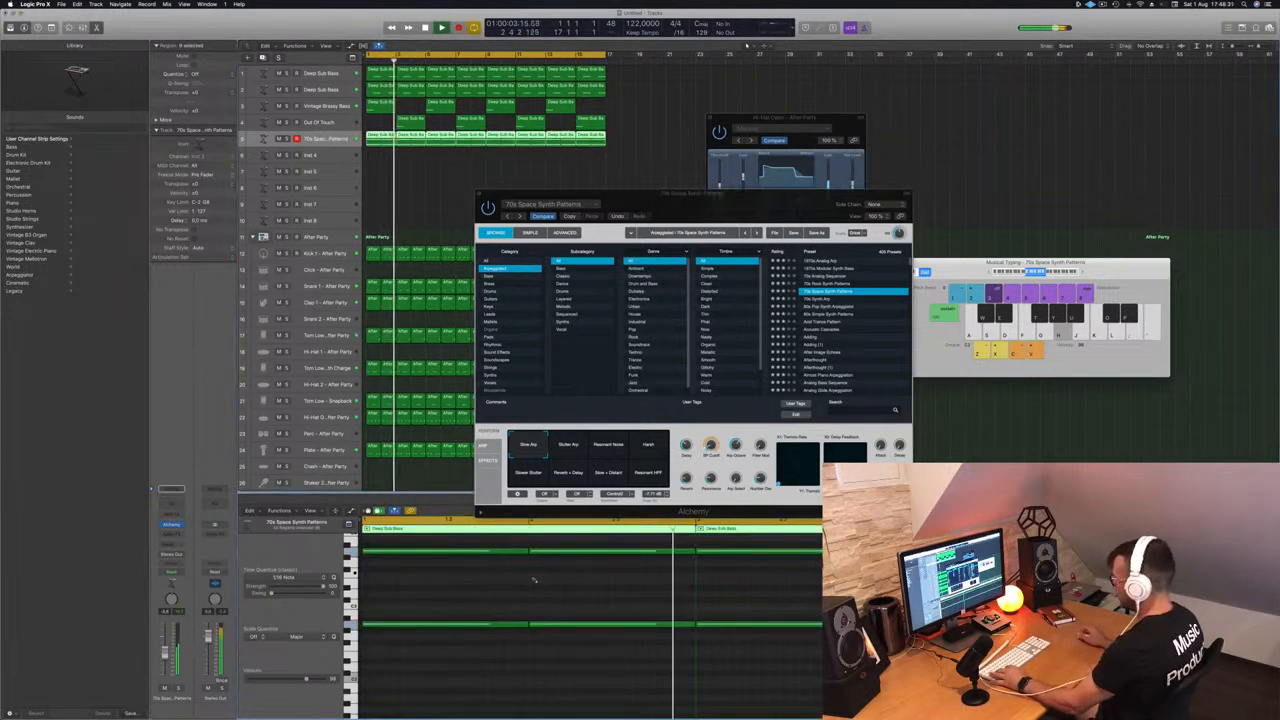
scroll(532, 579, up, 3)
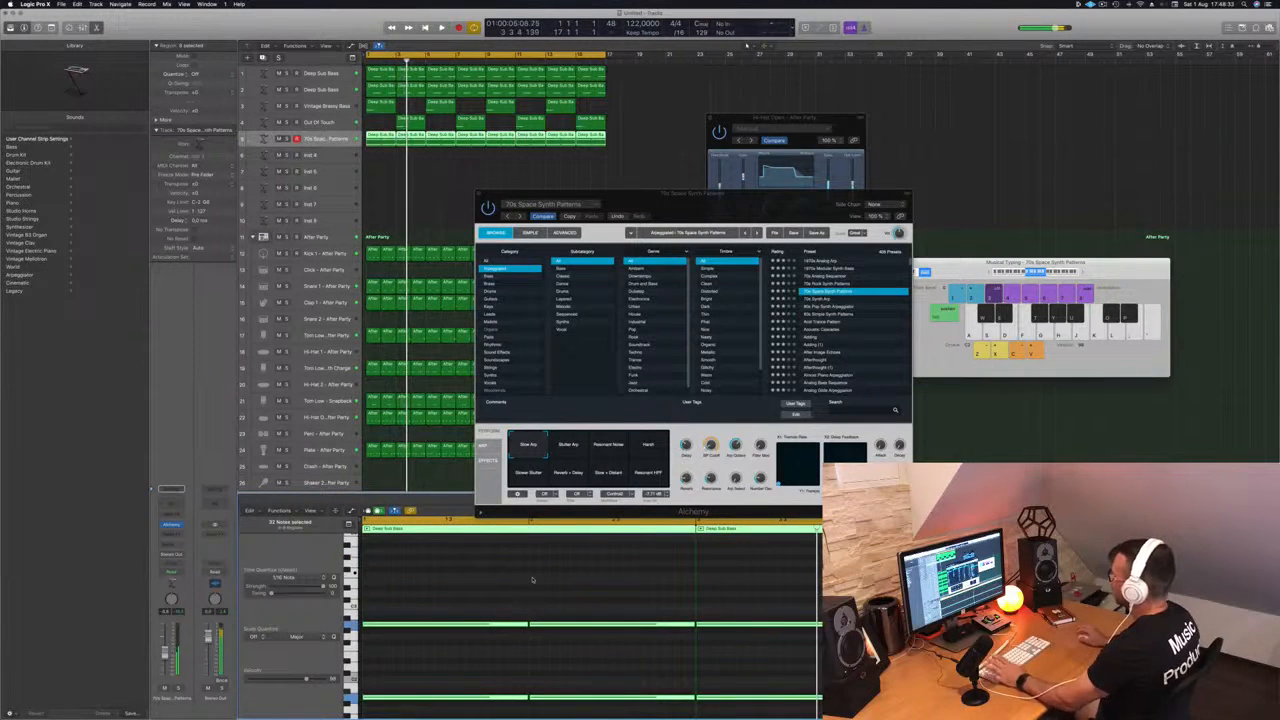
- Audition the 70s Synth Arp preset, filter the arpeggiated presets by the Techno genre, and play Classic Acid Patterns
drag(700, 193, 742, 158)
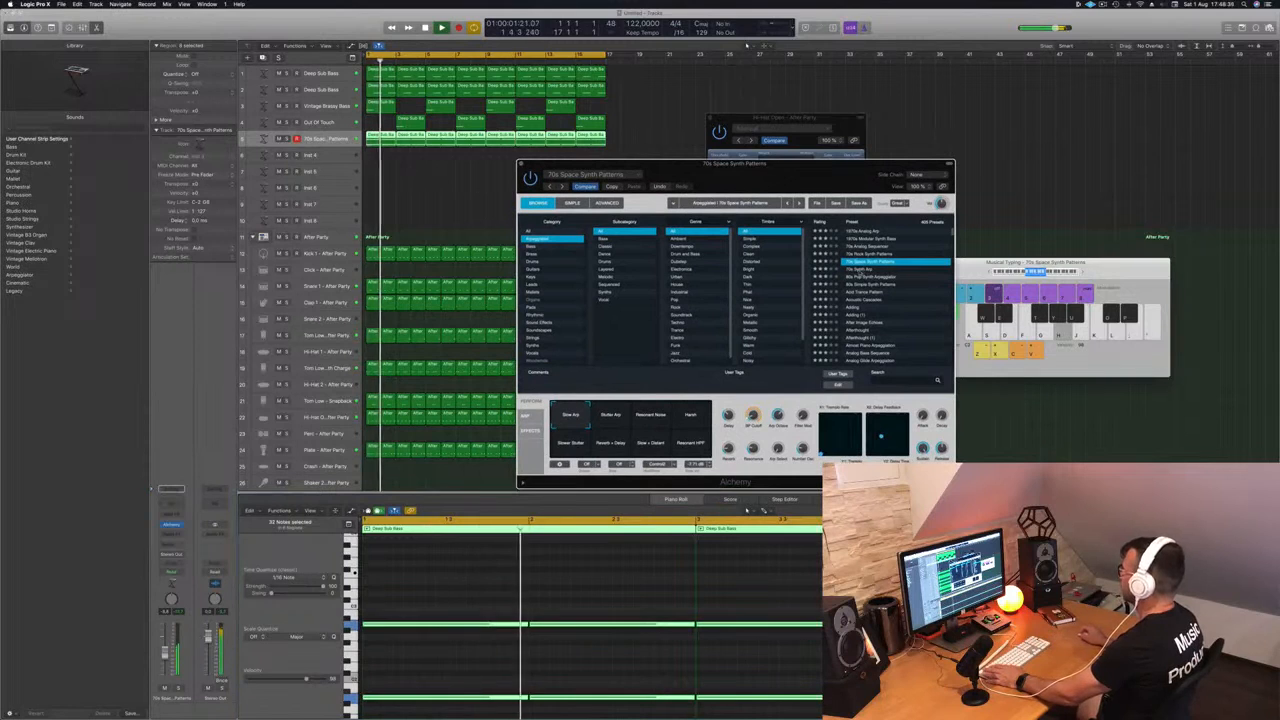
click(860, 270)
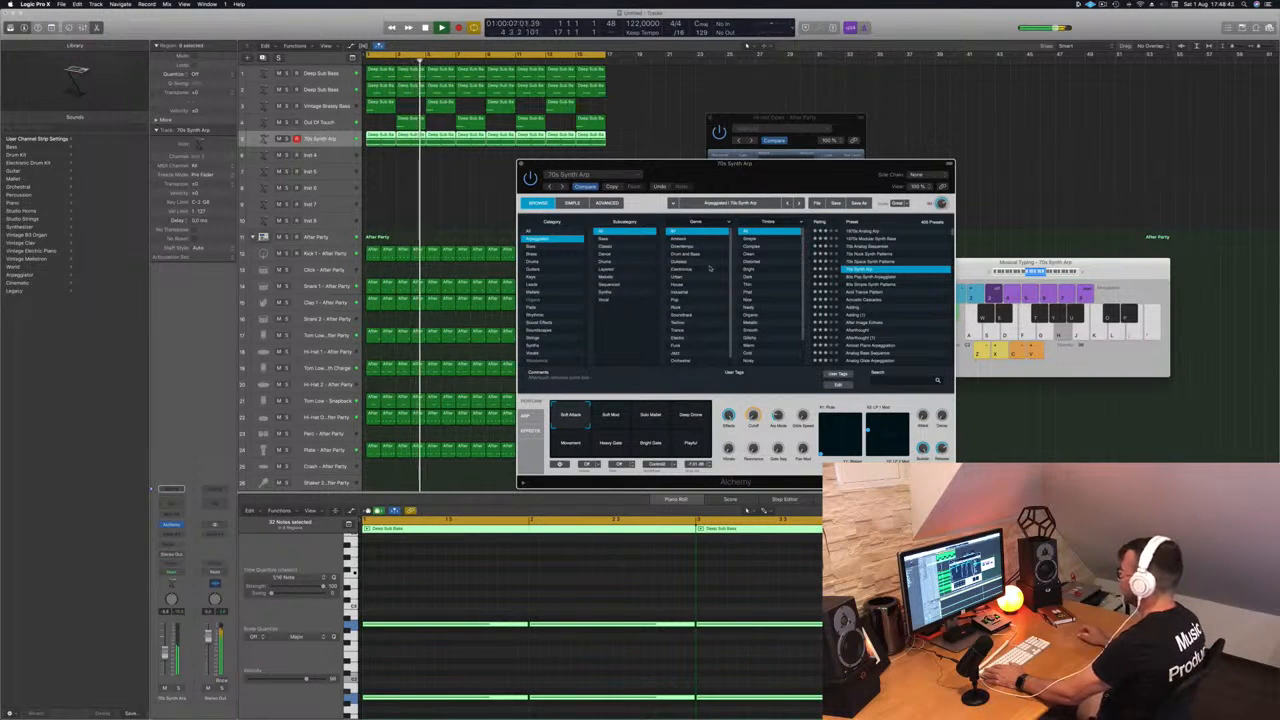
click(683, 324)
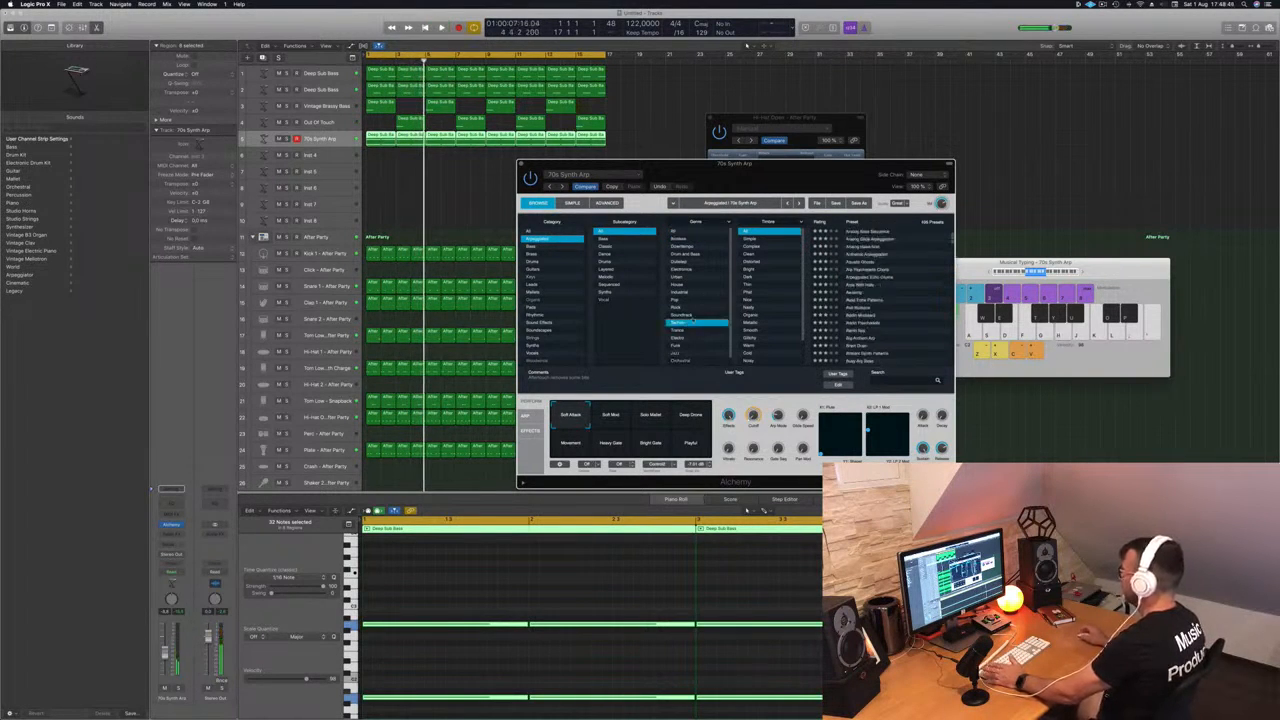
scroll(872, 240, down, 4)
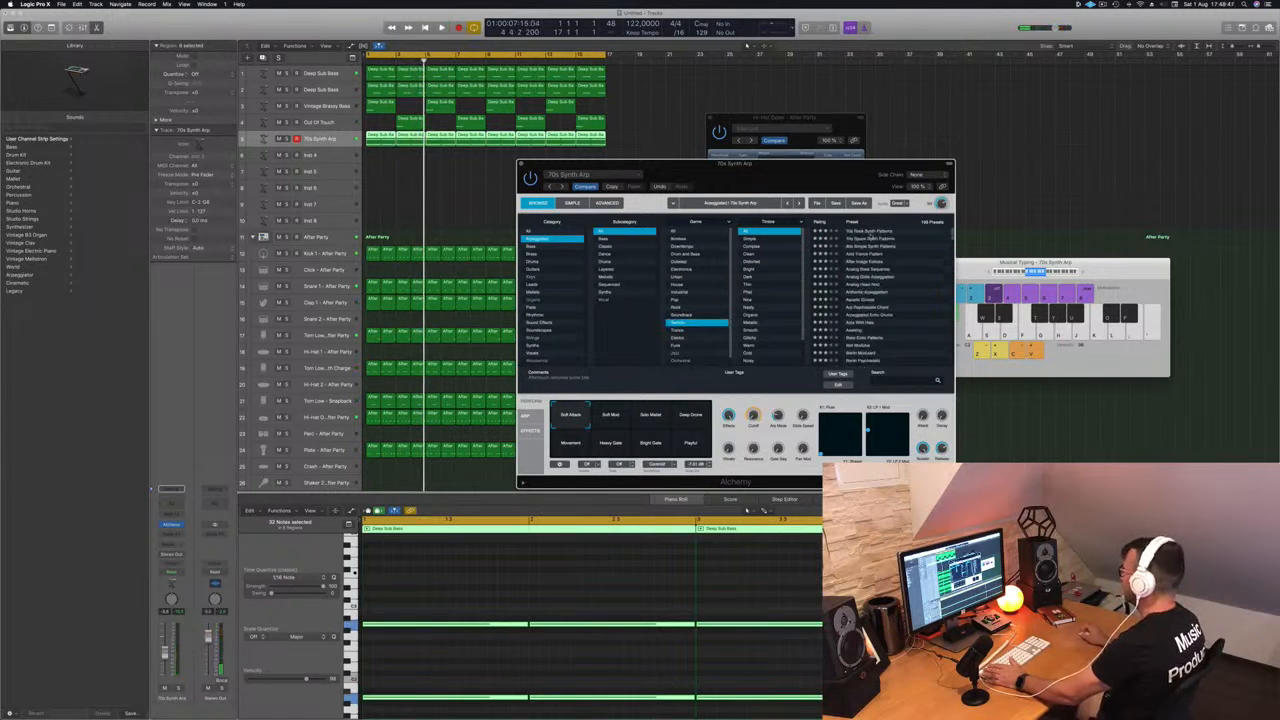
click(852, 297)
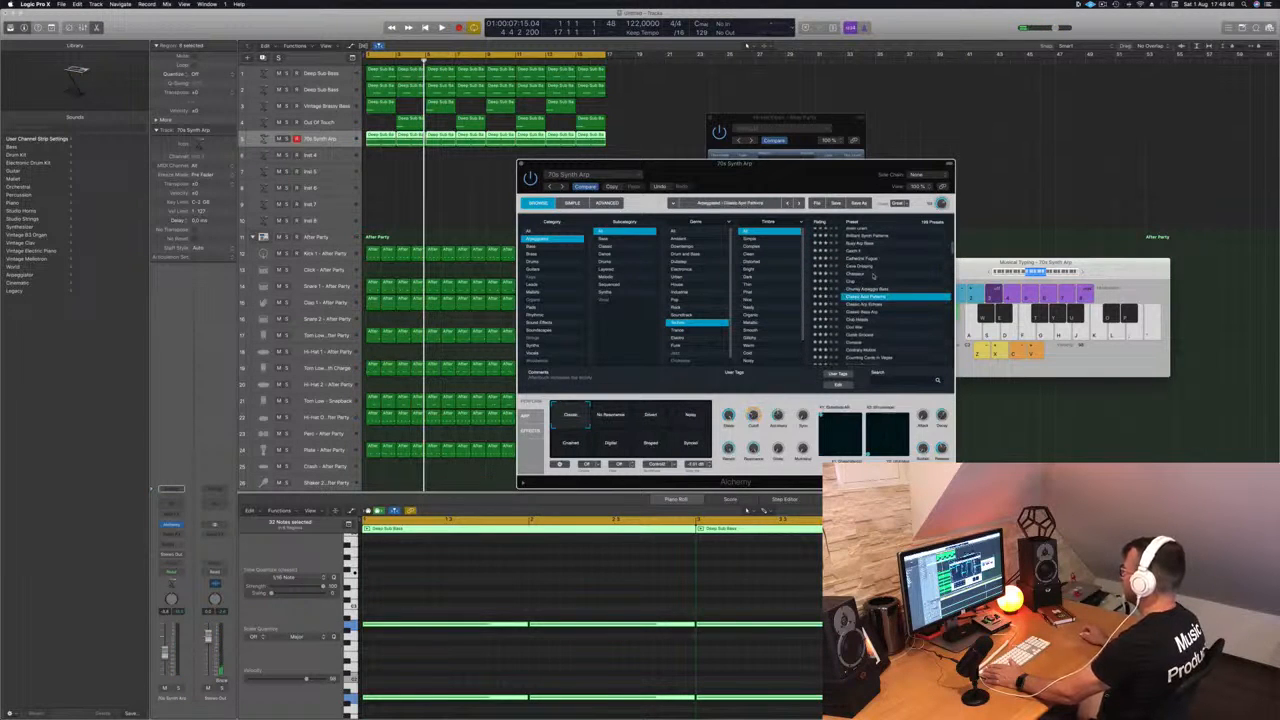
key(space)
drag(796, 175, 799, 213)
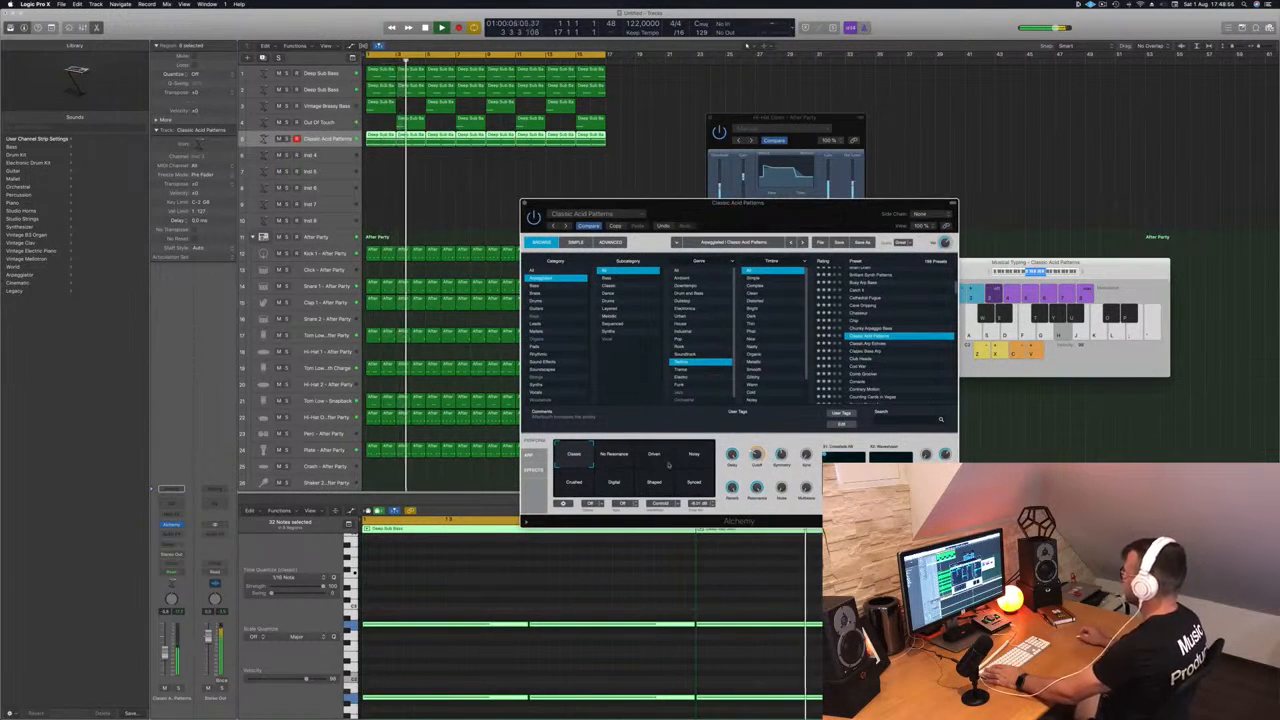
- Try the Driven, Noisy, Digital and Crushed performance variations of Classic Acid Patterns during playback
click(658, 459)
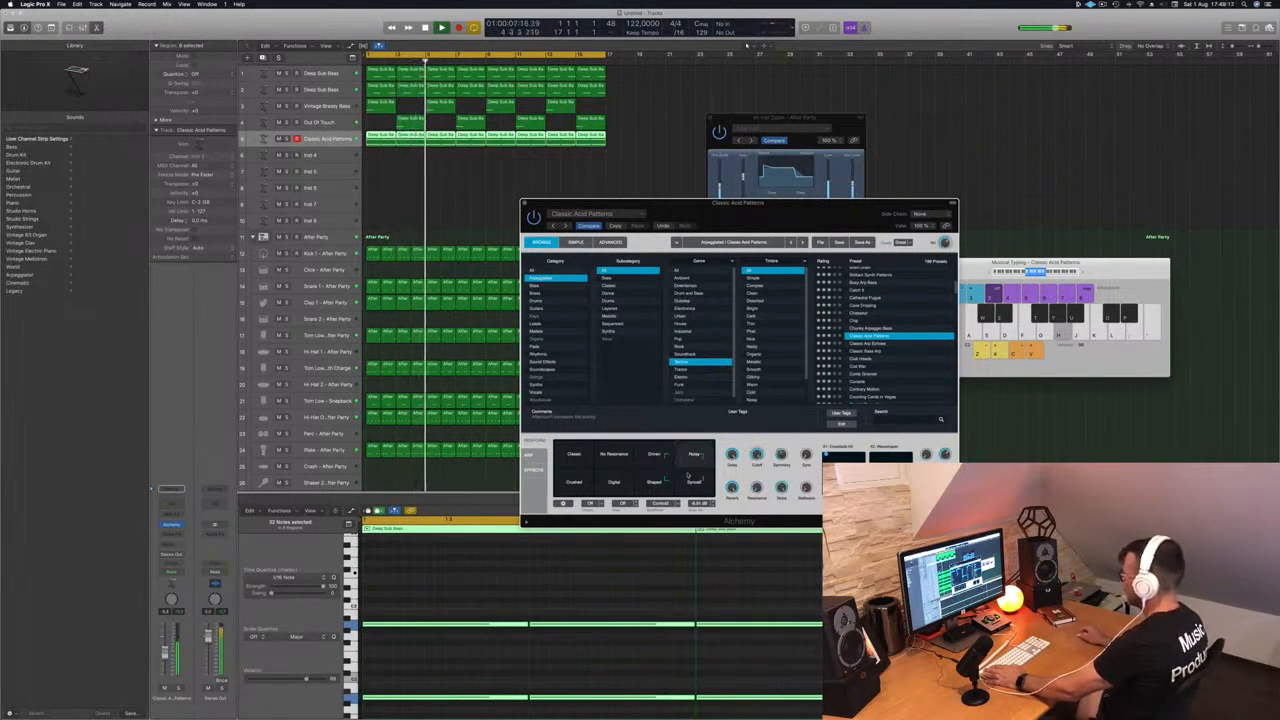
click(617, 486)
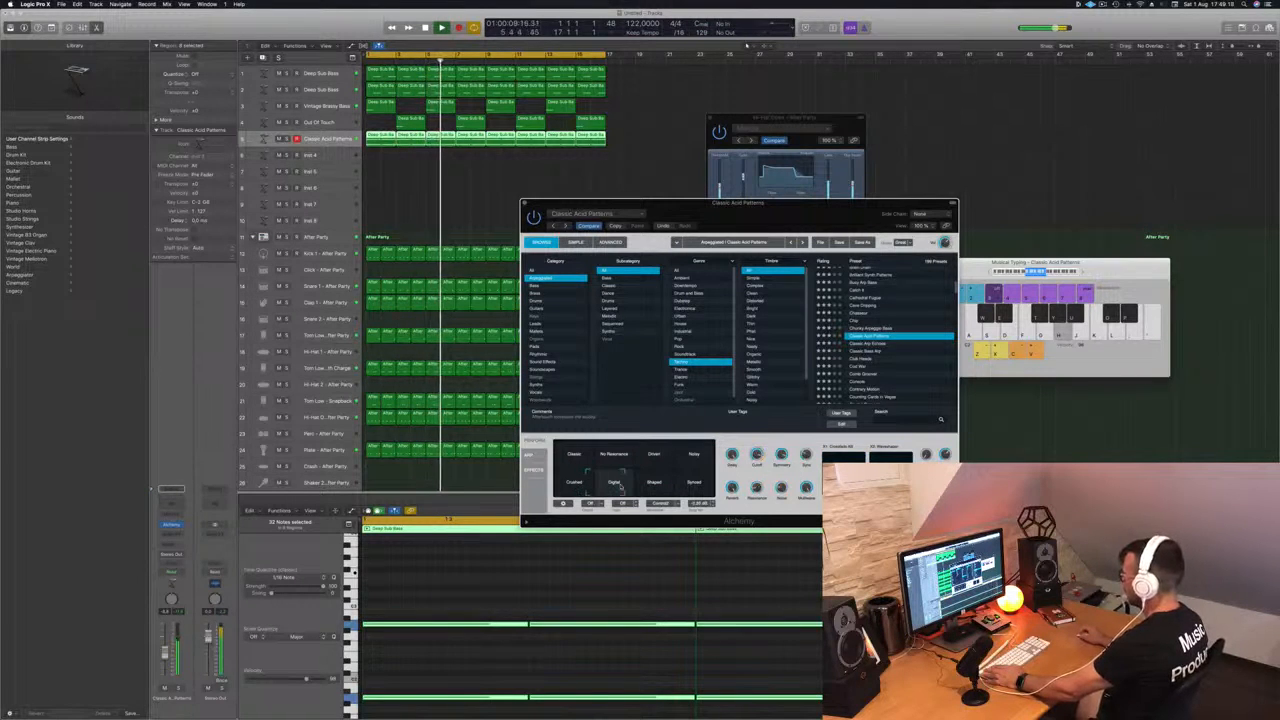
drag(617, 486, 574, 481)
key(Return)
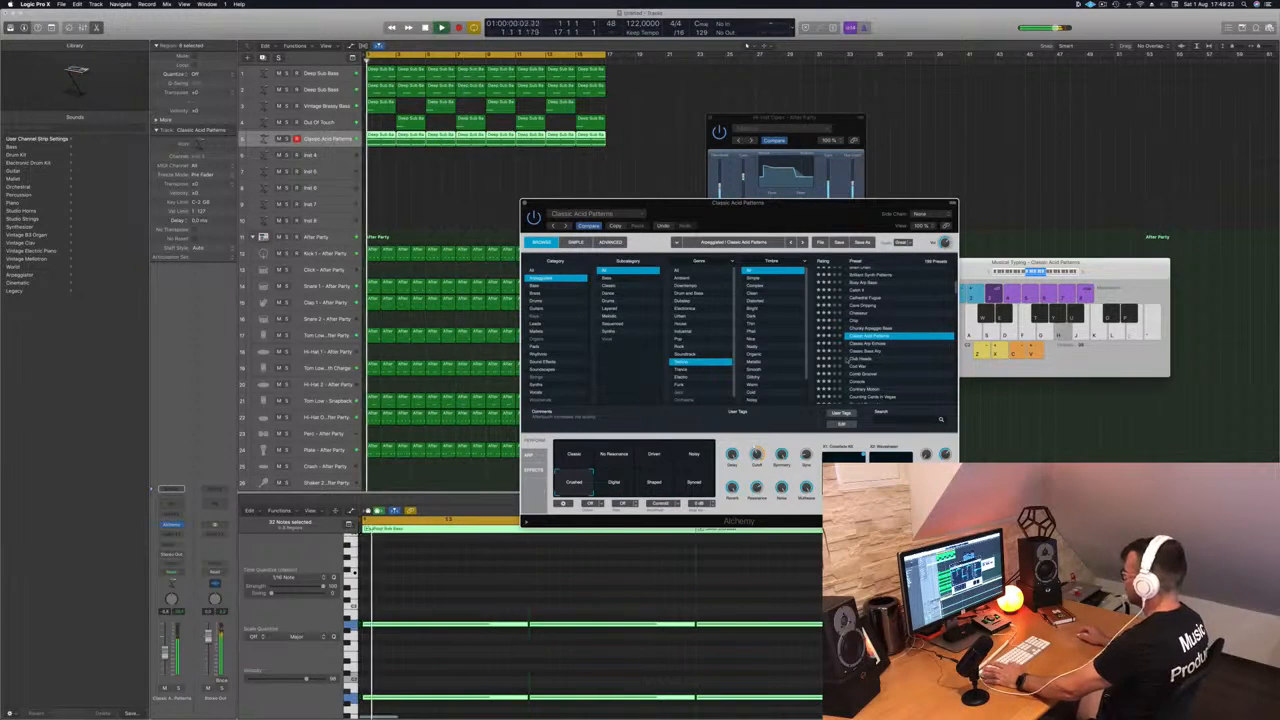
- Audition the Techno presets Classic Arp Echoes, Classic Bass Arp, Club Heads, Cold War and Comb Groover
click(873, 343)
drag(740, 203, 807, 158)
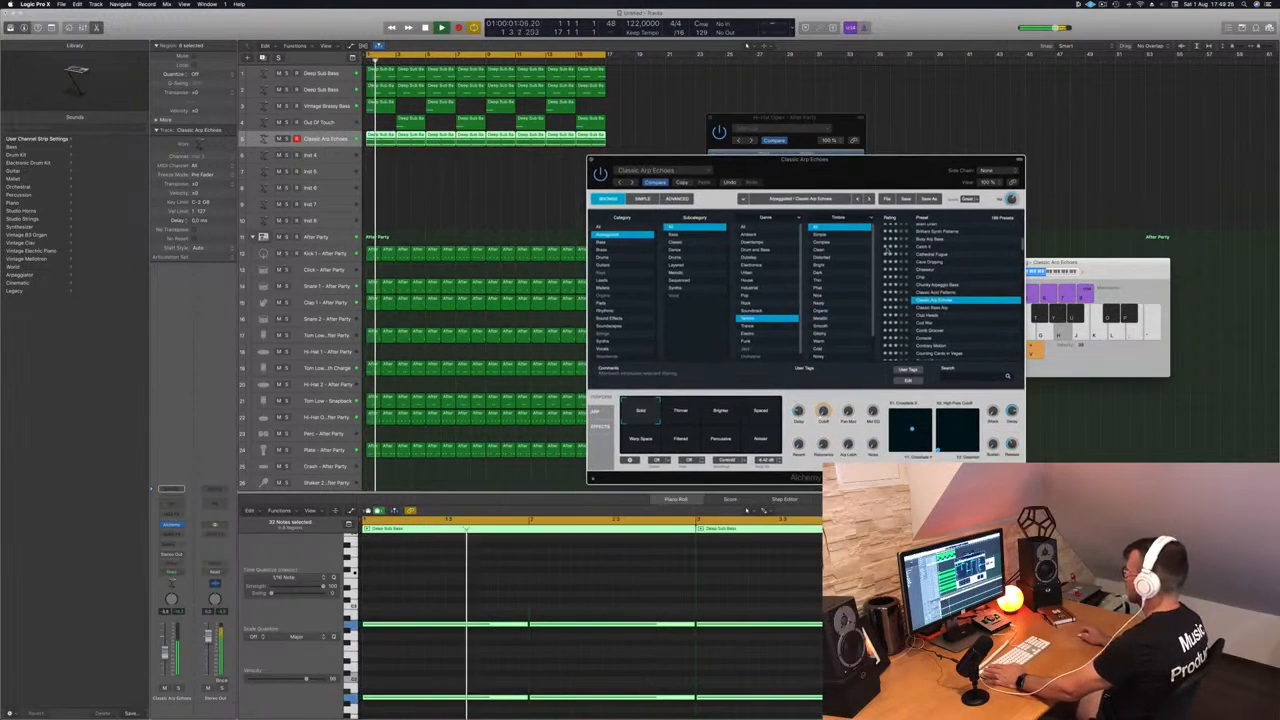
click(930, 308)
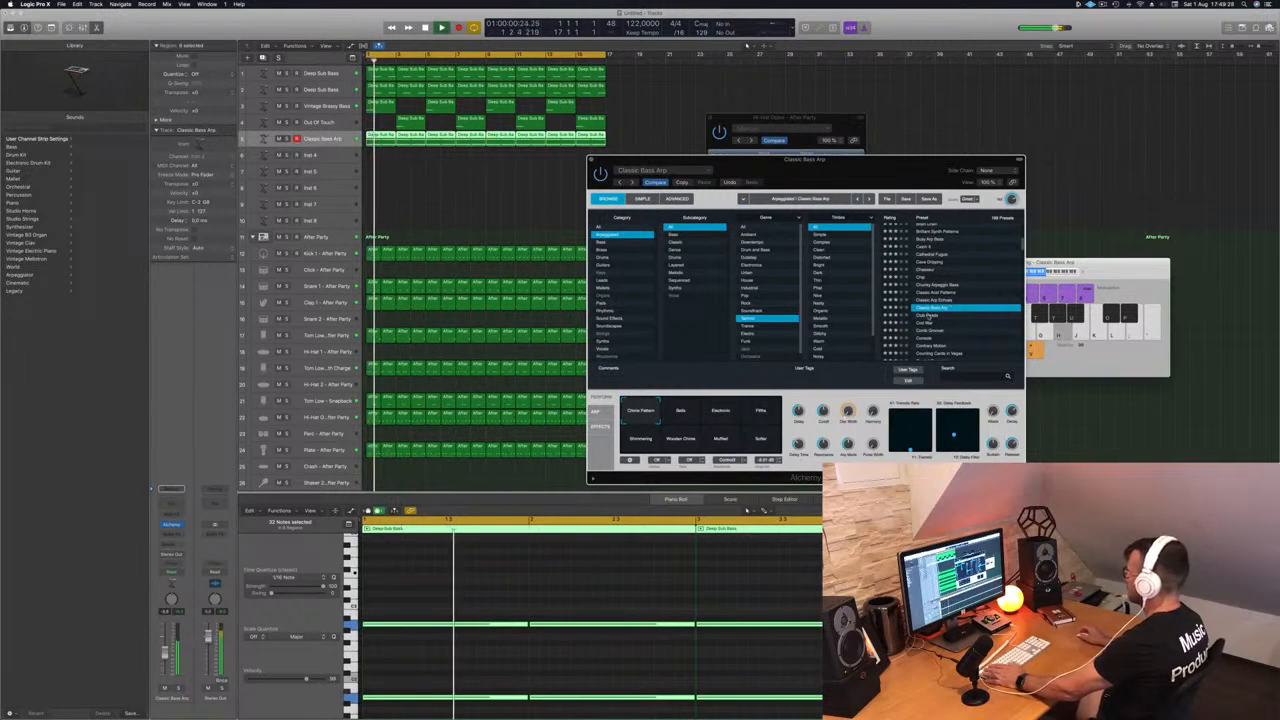
click(930, 316)
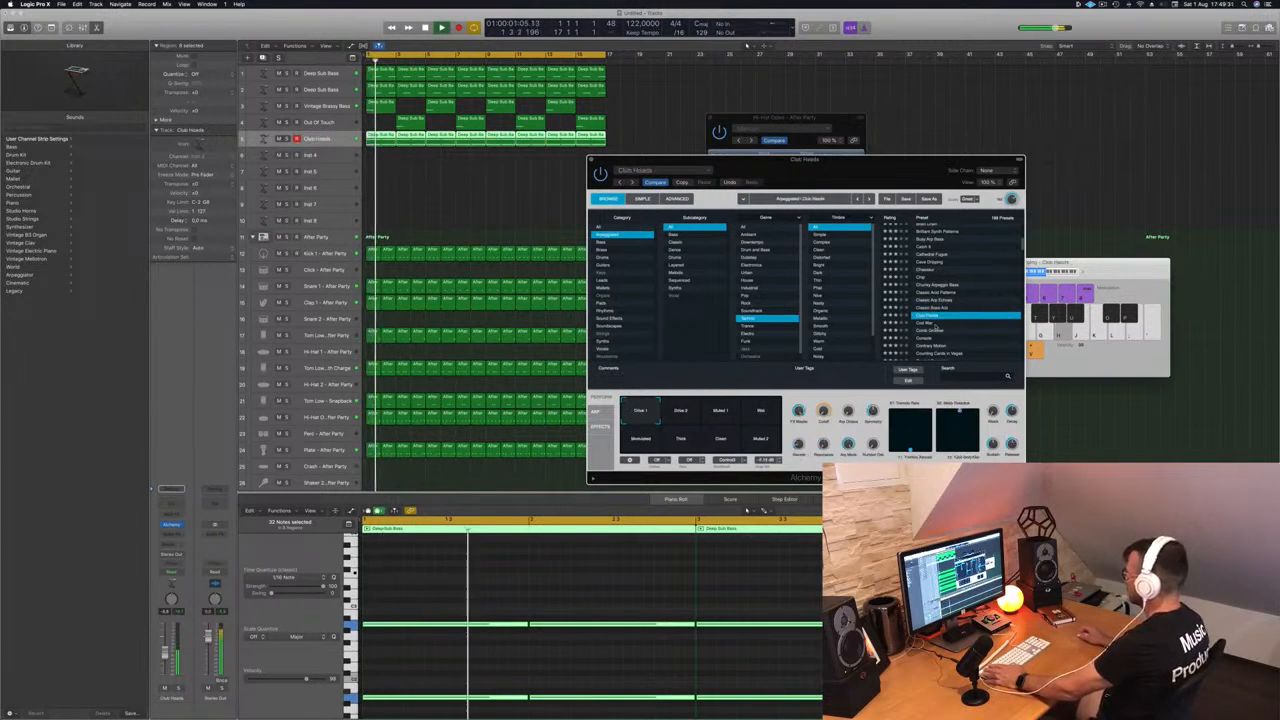
click(928, 324)
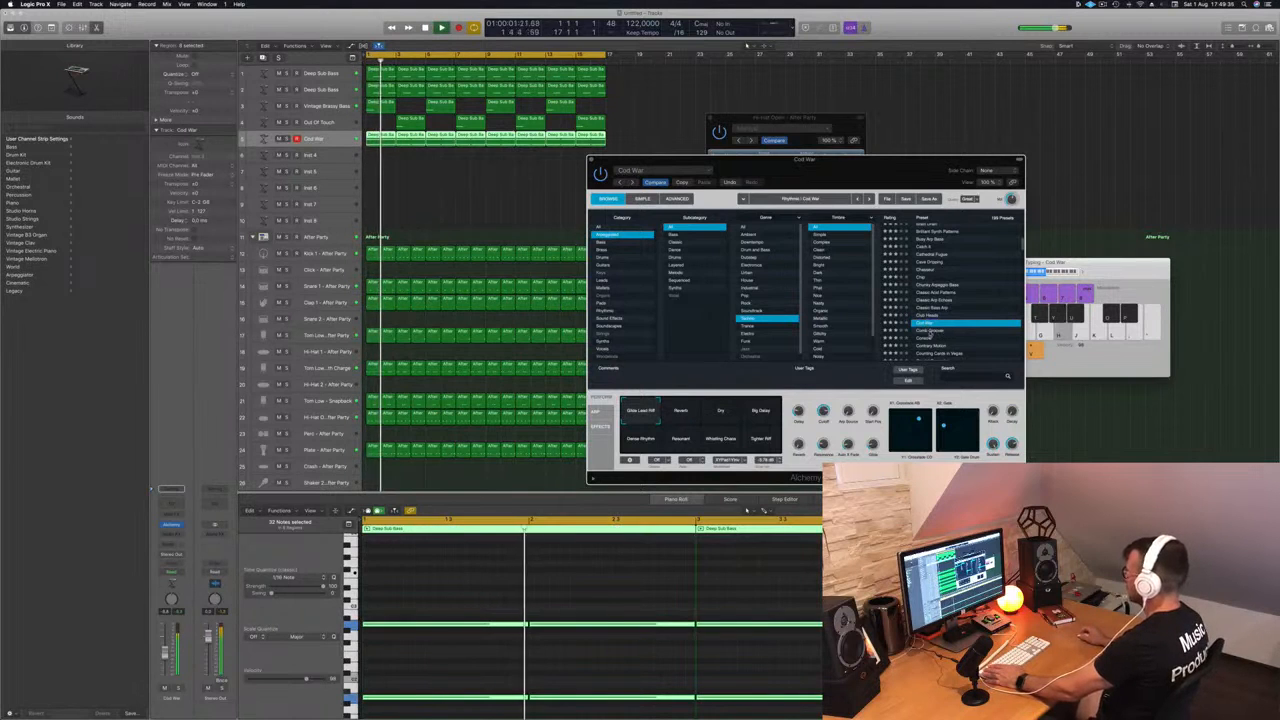
click(930, 332)
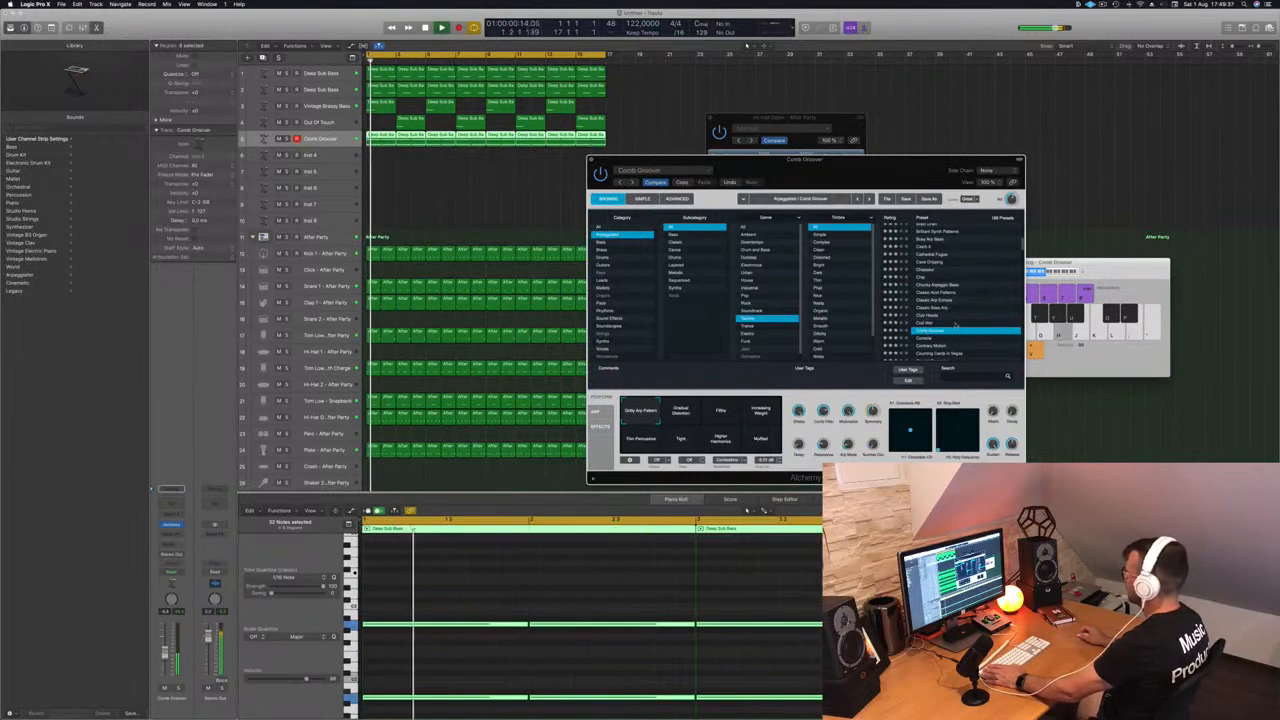
- Audition the Techno presets Console, Dance Ticks and Dancing Architecture on the arpeggio track
scroll(954, 327, down, 2)
click(929, 303)
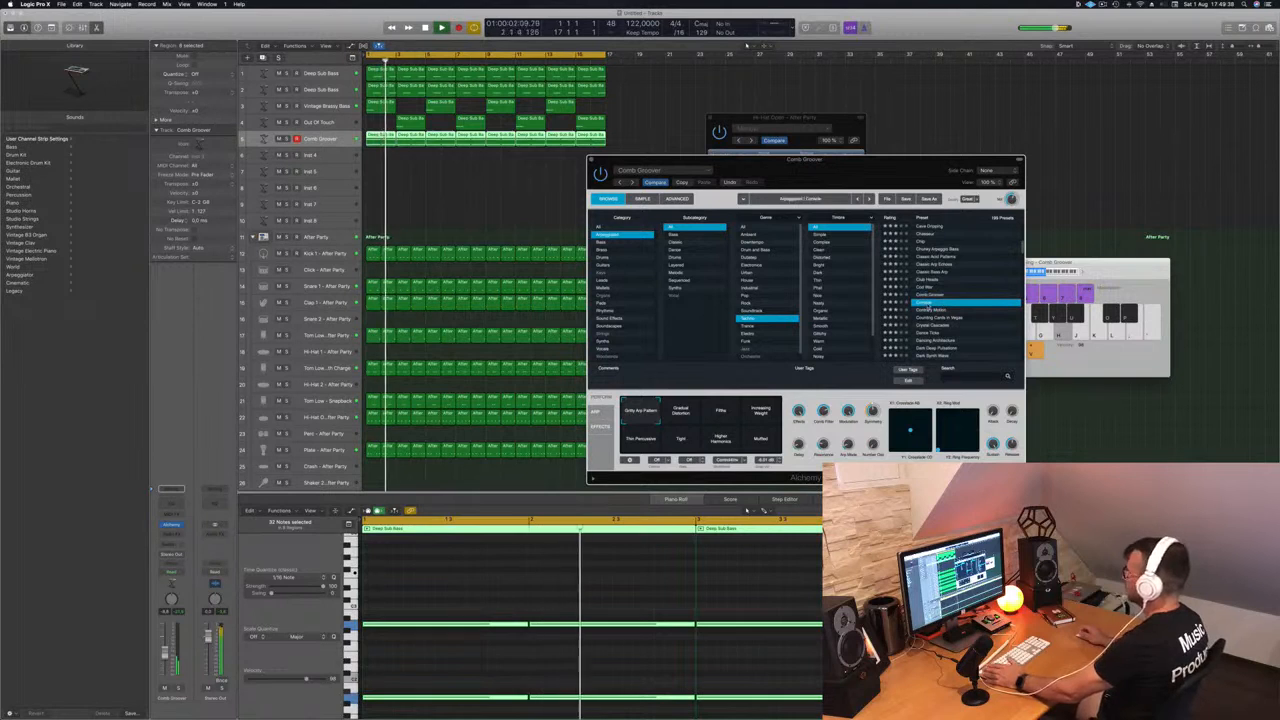
scroll(950, 310, down, 2)
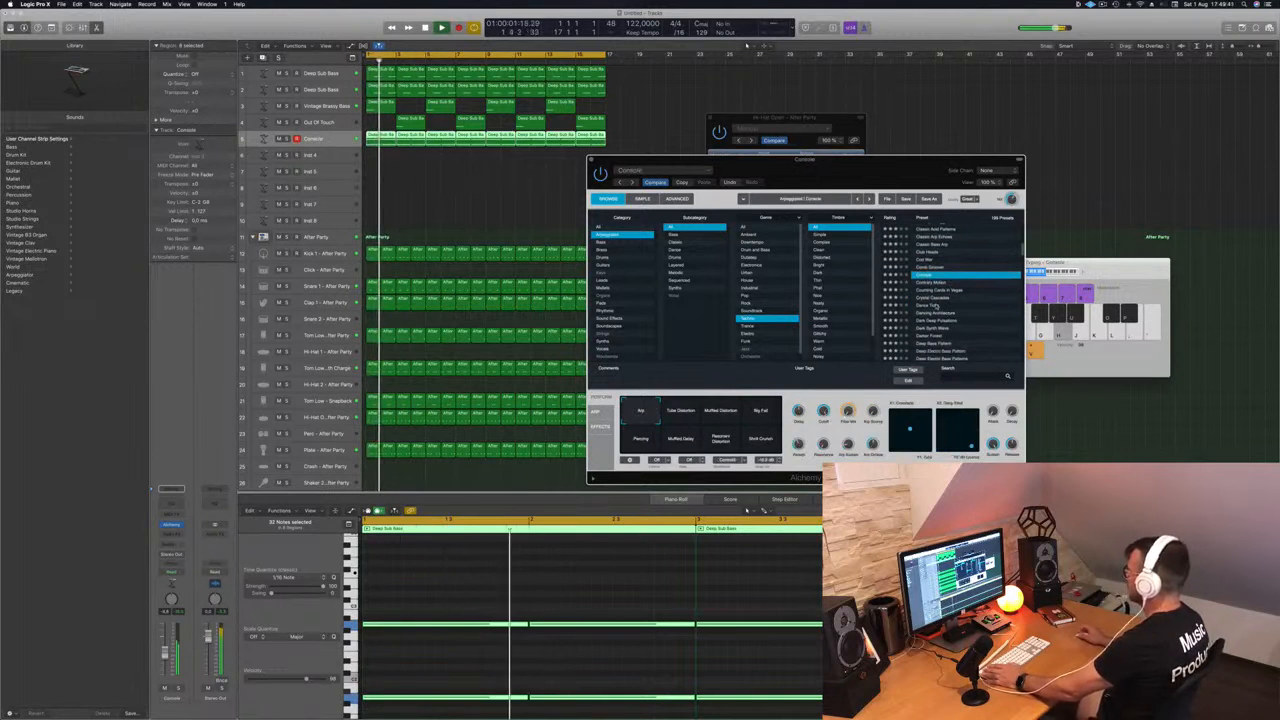
click(932, 304)
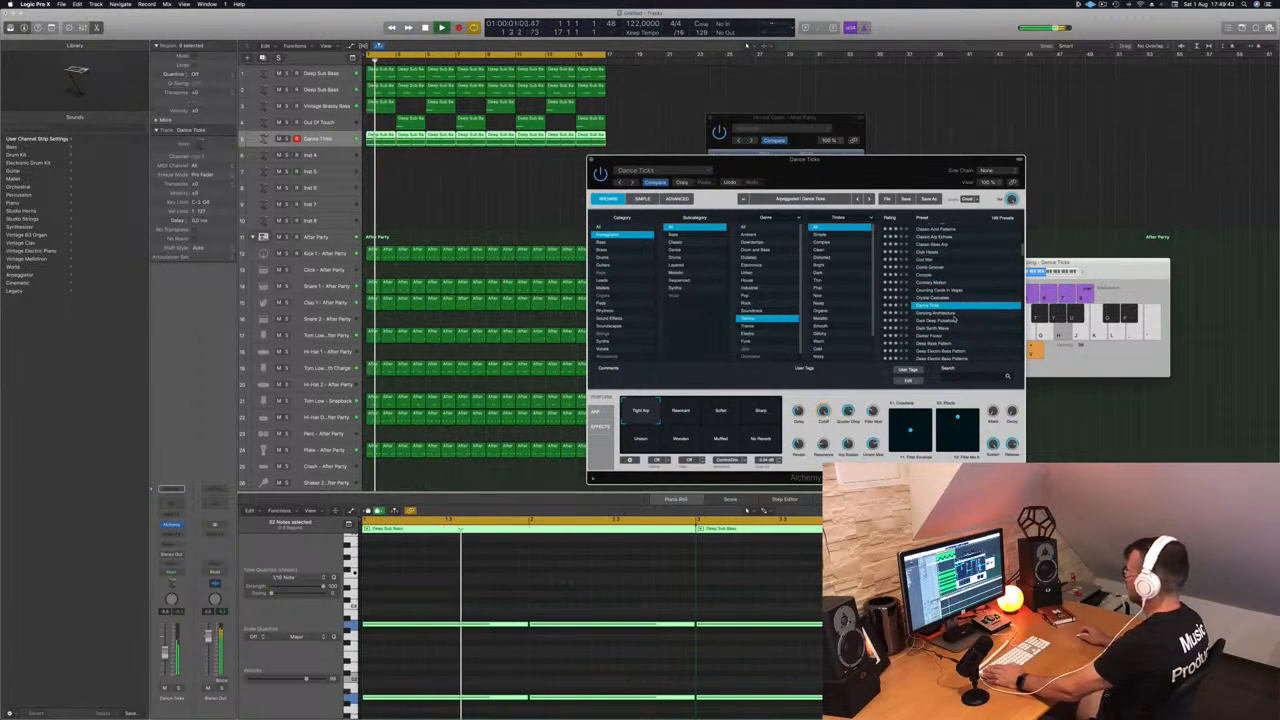
scroll(962, 315, down, 1)
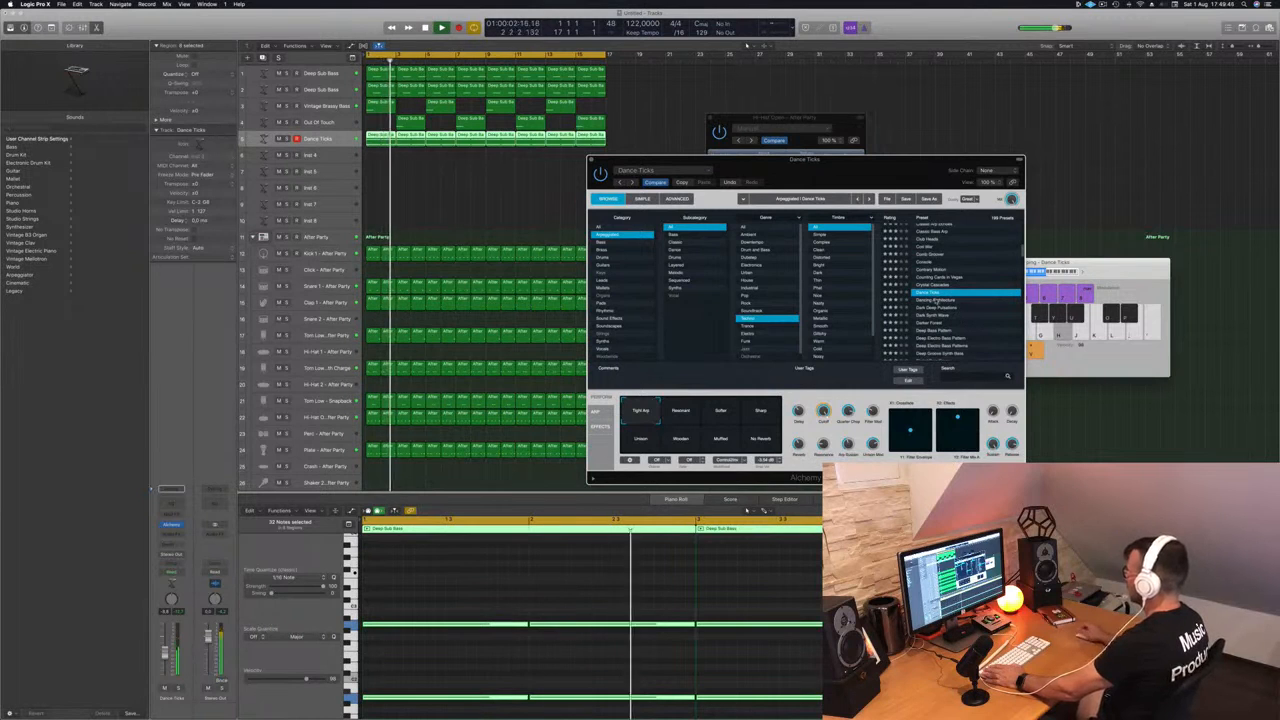
click(935, 300)
scroll(962, 306, down, 1)
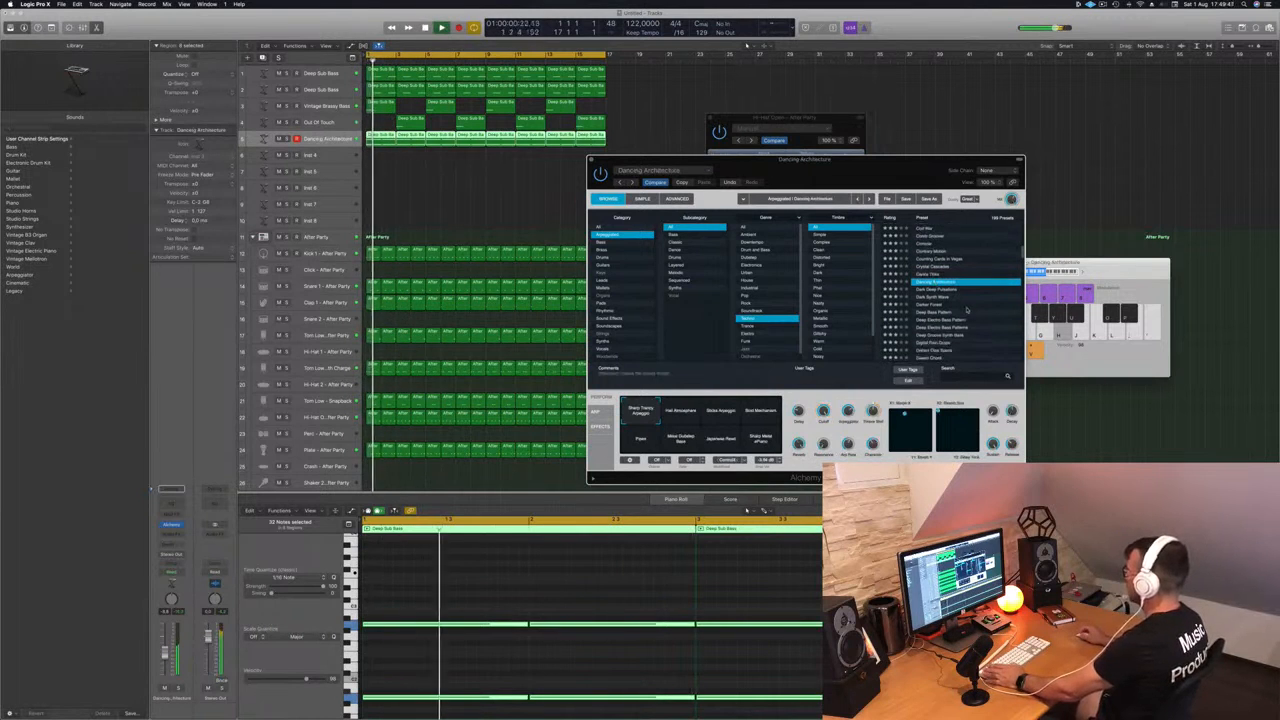
- Audition Dark Deep Pulsations with its Slow performance variation and raise the arpeggio track's volume slightly
click(937, 290)
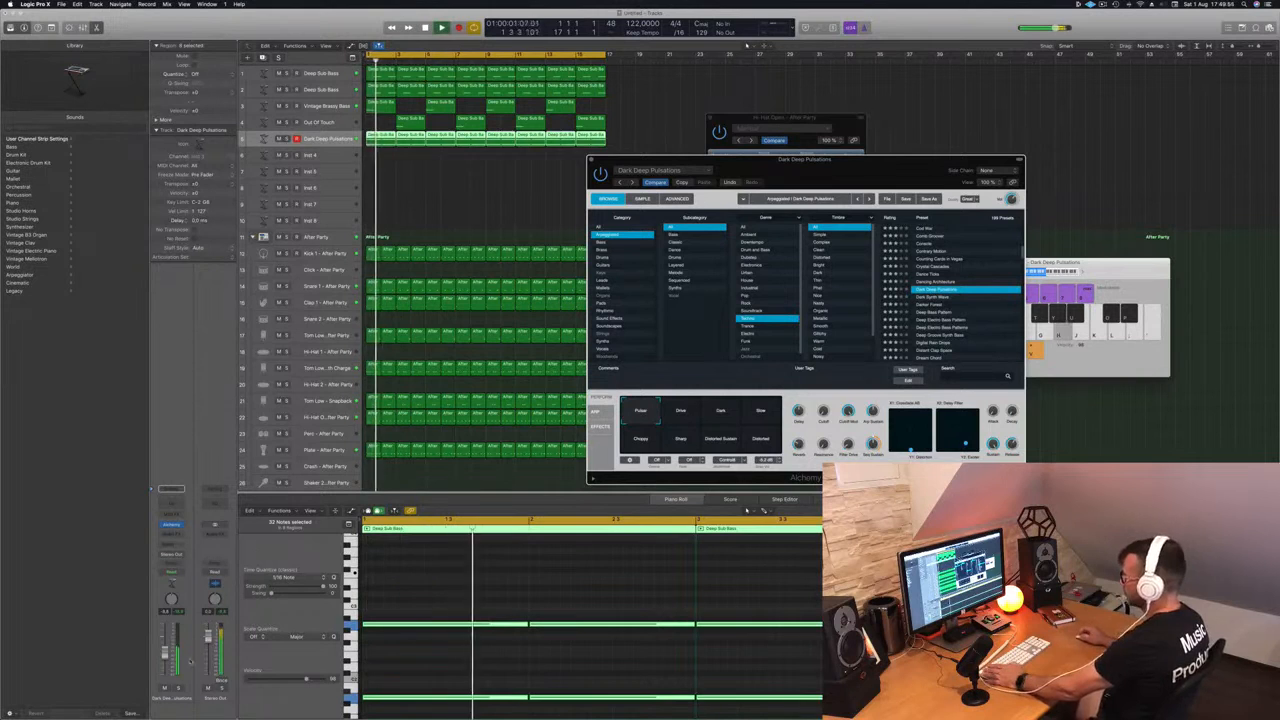
click(748, 510)
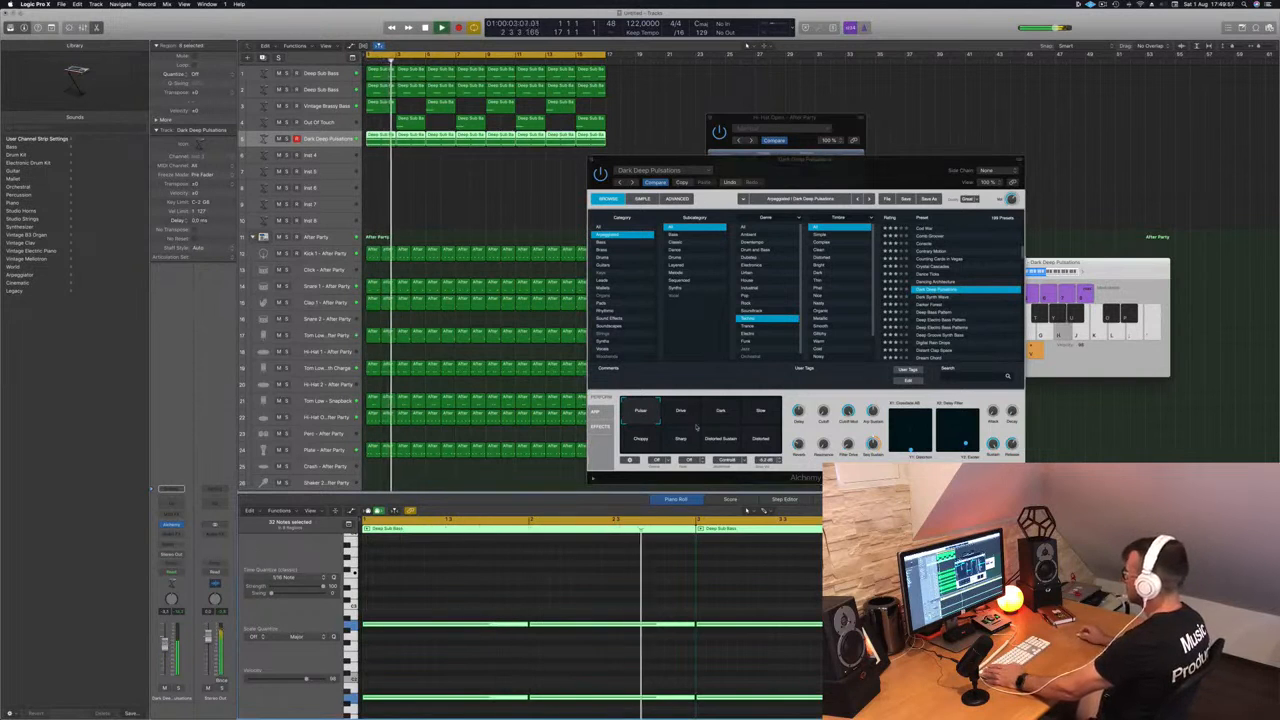
click(943, 300)
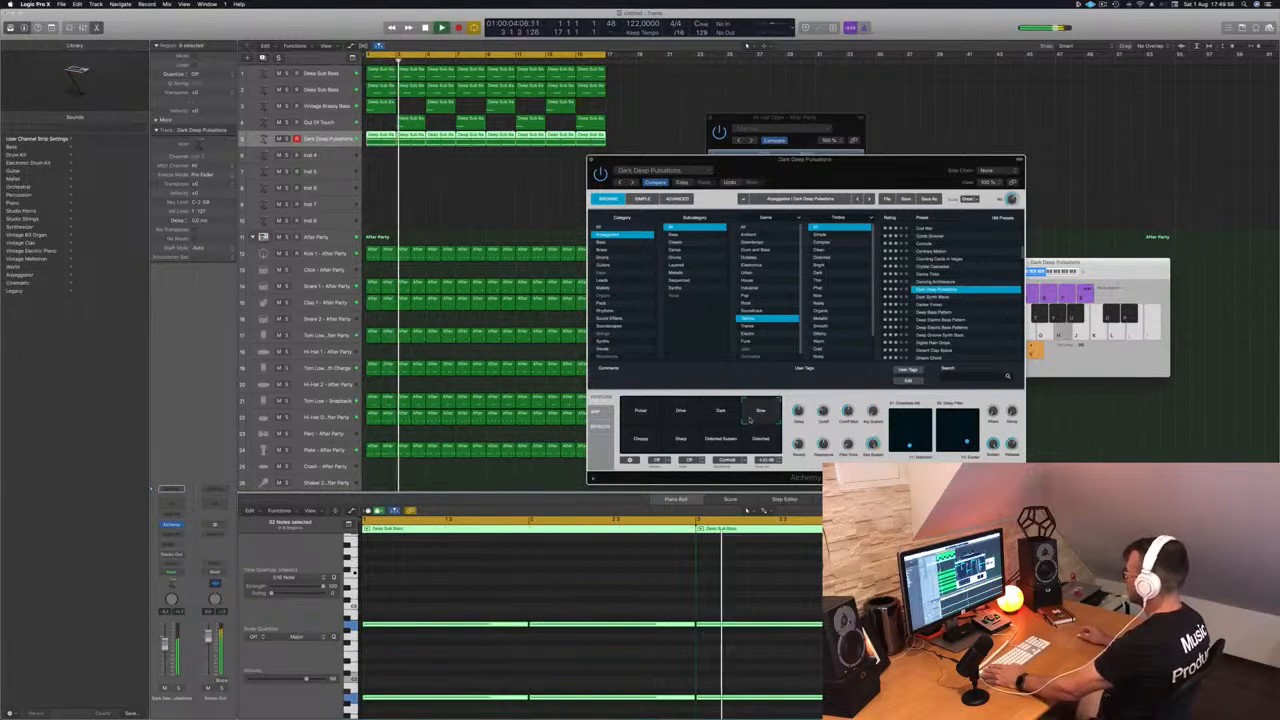
- Audition Dark Synth Wave, load the Darker Forest preset, and raise the arpeggio track's volume a little more
click(940, 297)
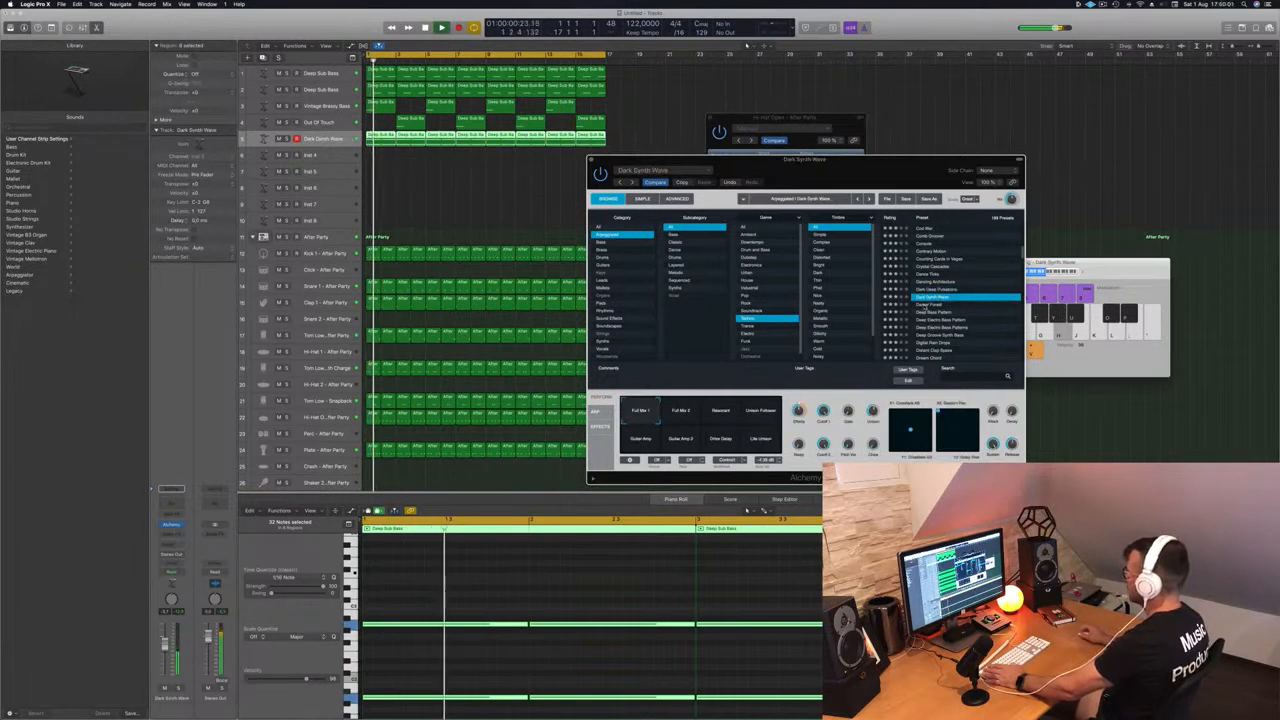
click(927, 305)
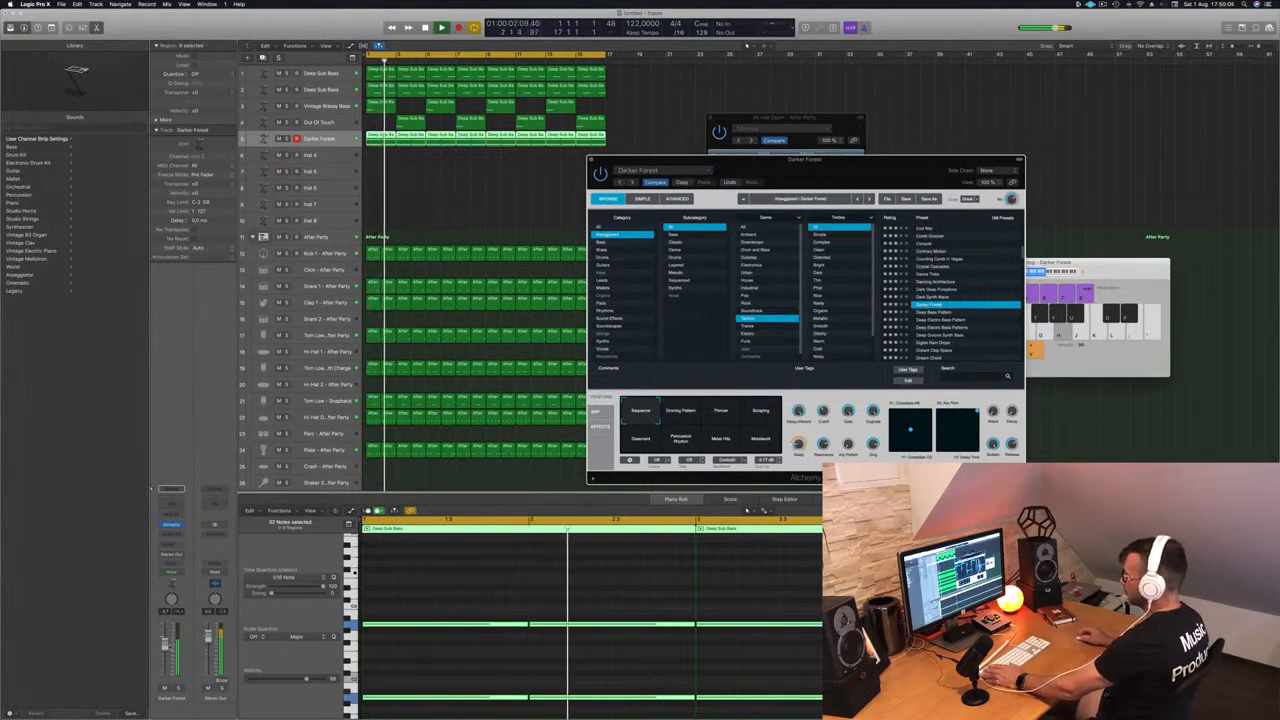
click(747, 510)
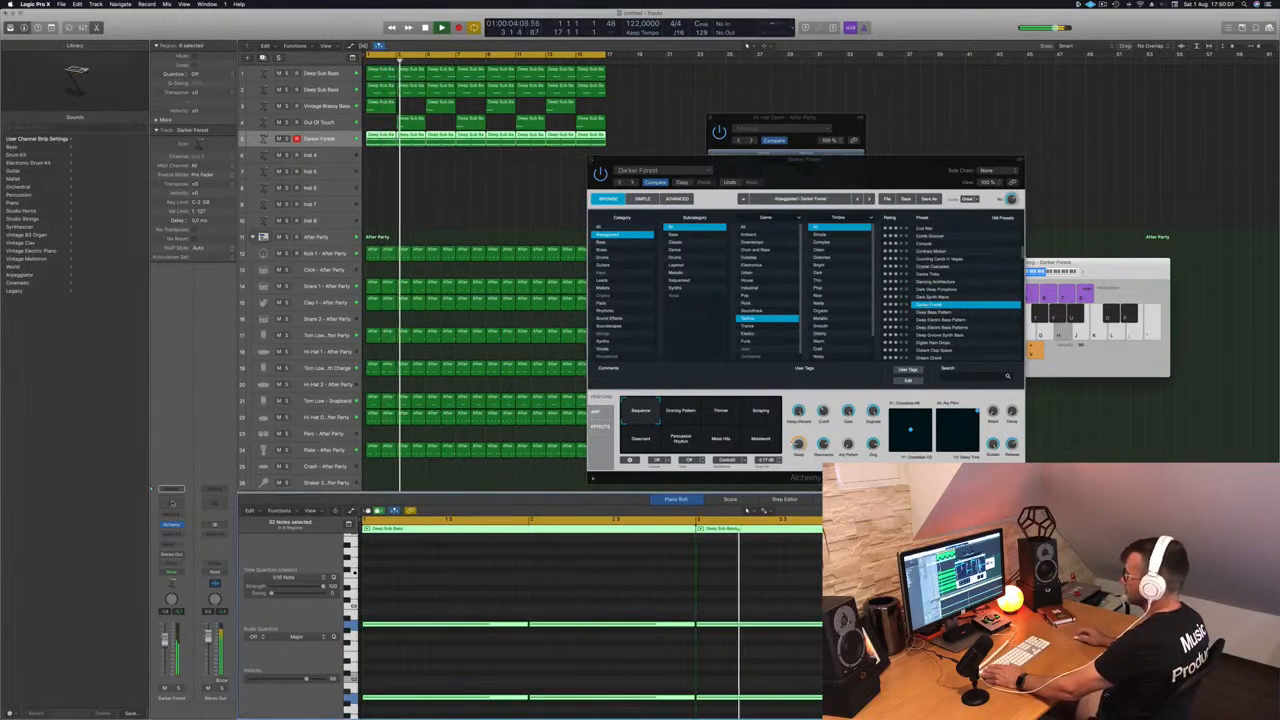
- Add a Channel EQ to the Darker Forest arpeggio track and cut its low frequencies
click(171, 490)
drag(155, 150, 250, 151)
key(super+w)
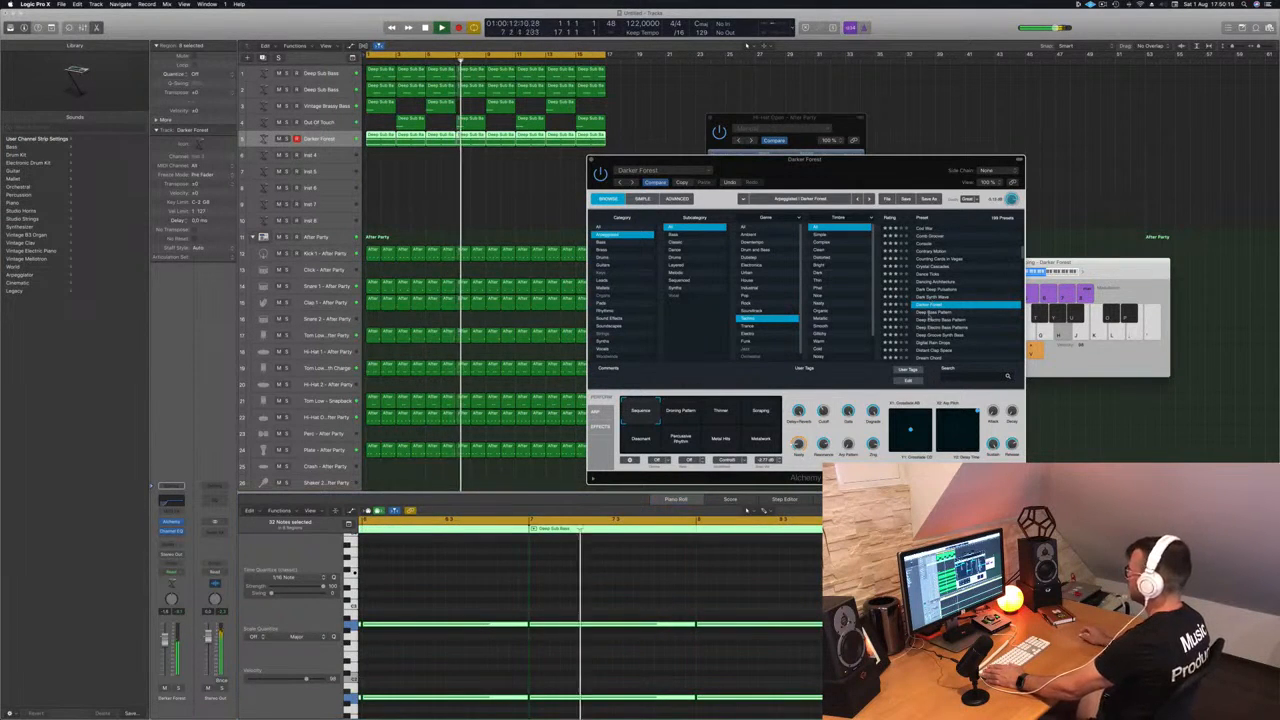
- Audition the Techno presets Deep Bass Pattern, Deep Electro Bass Pattern and Deep Electro Bass Patterns on the arpeggio track
click(925, 314)
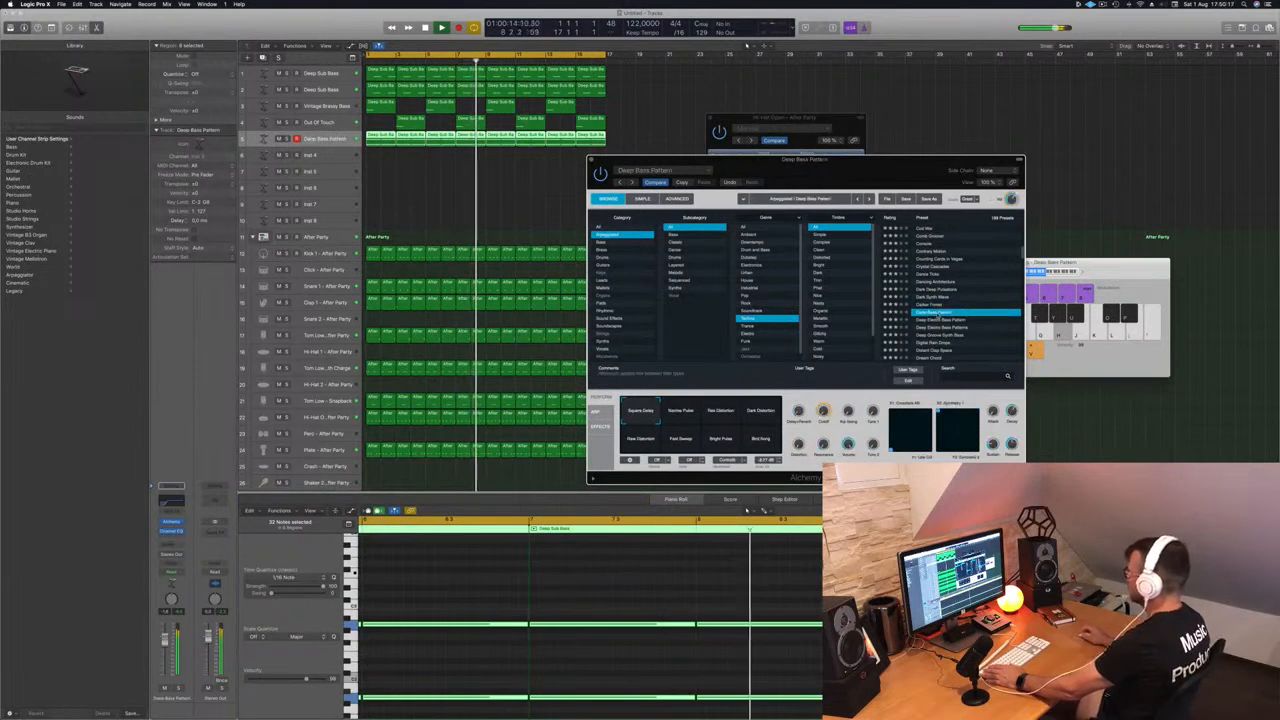
click(940, 319)
key(space)
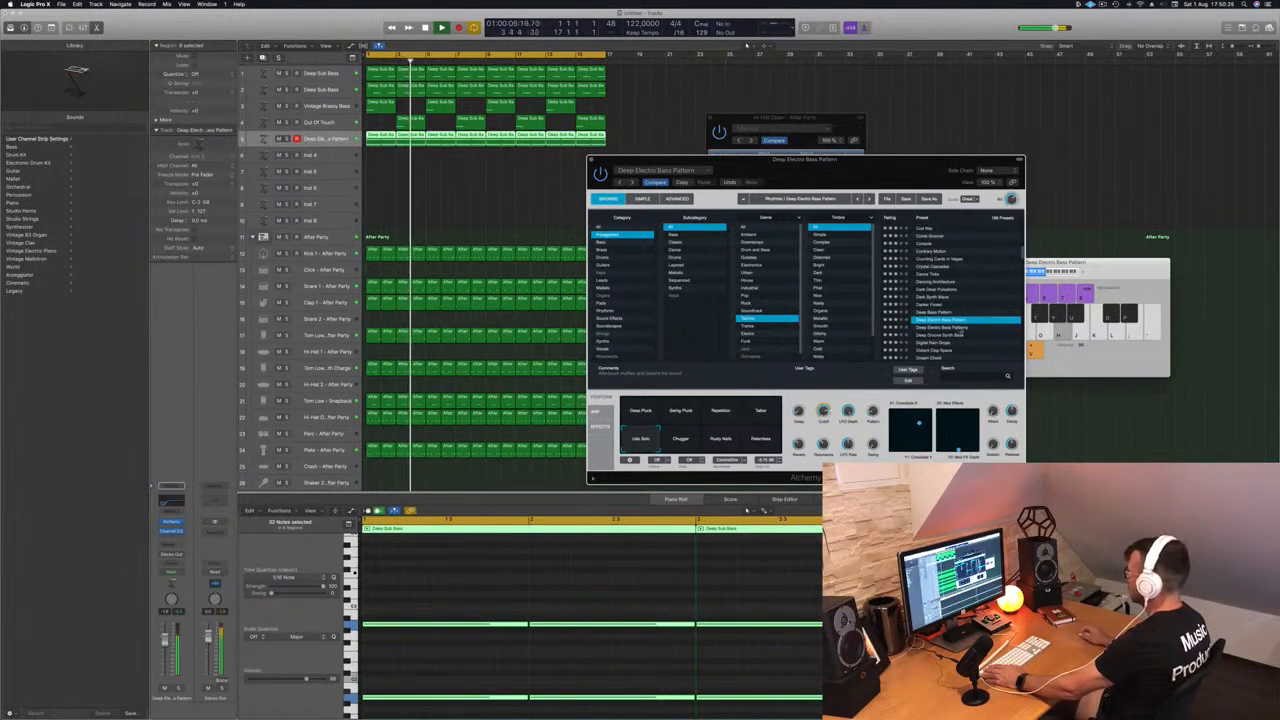
click(960, 328)
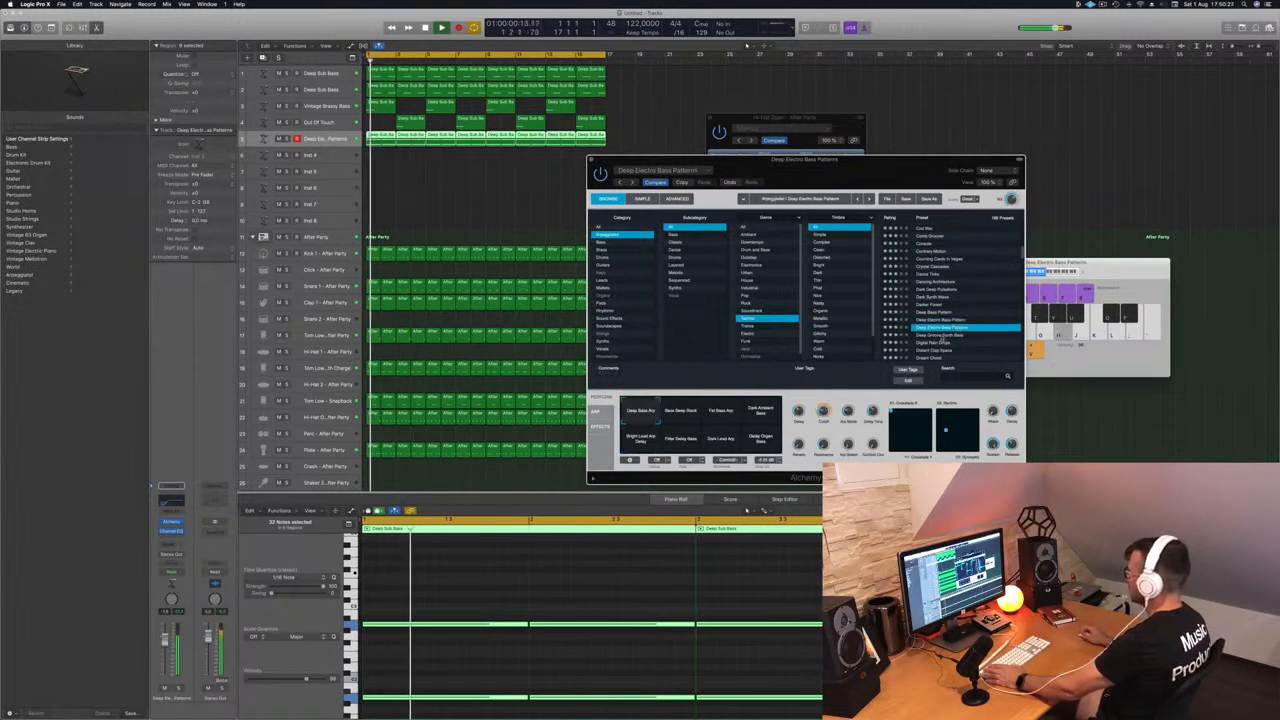
- Audition Deep Groove Synth Bass with its Slow Attack and Fast Filter performance variations from the start of the loop
click(941, 336)
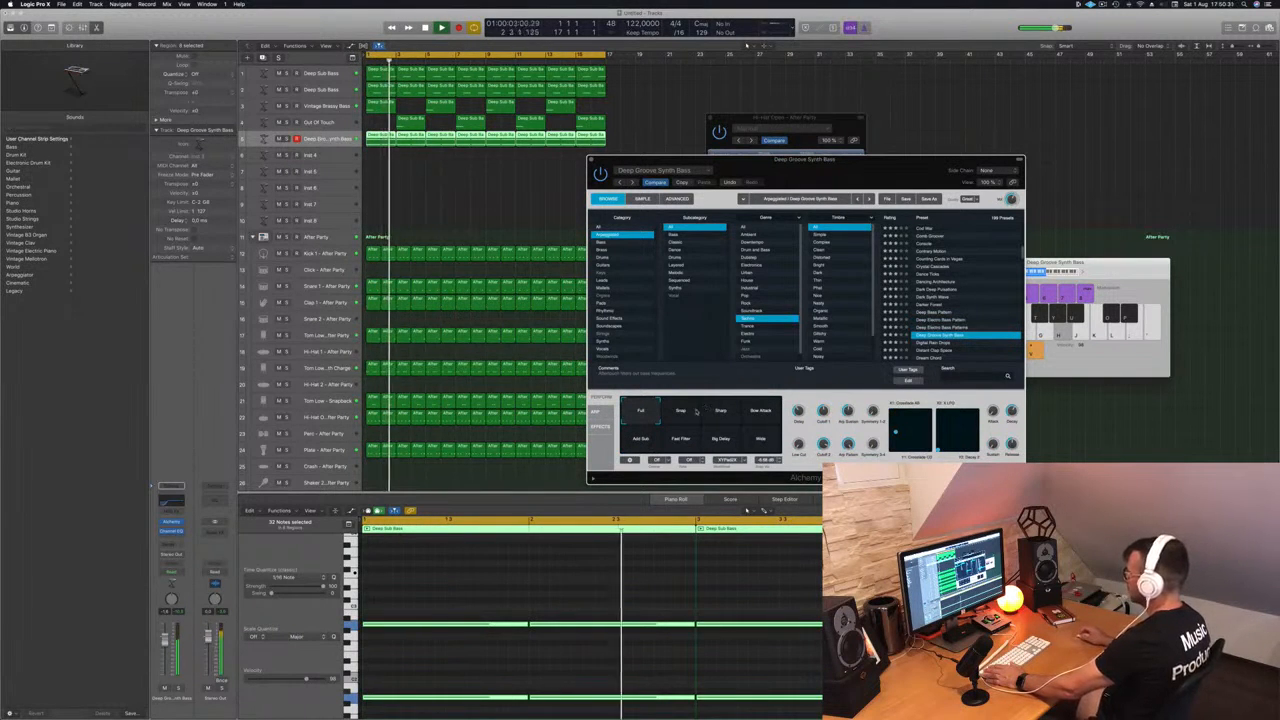
key(Return)
click(762, 412)
key(Return)
- Audition the Techno presets Digital Rain Drops, Distant Clap Space and Dream Chord
scroll(974, 318, down, 2)
click(942, 313)
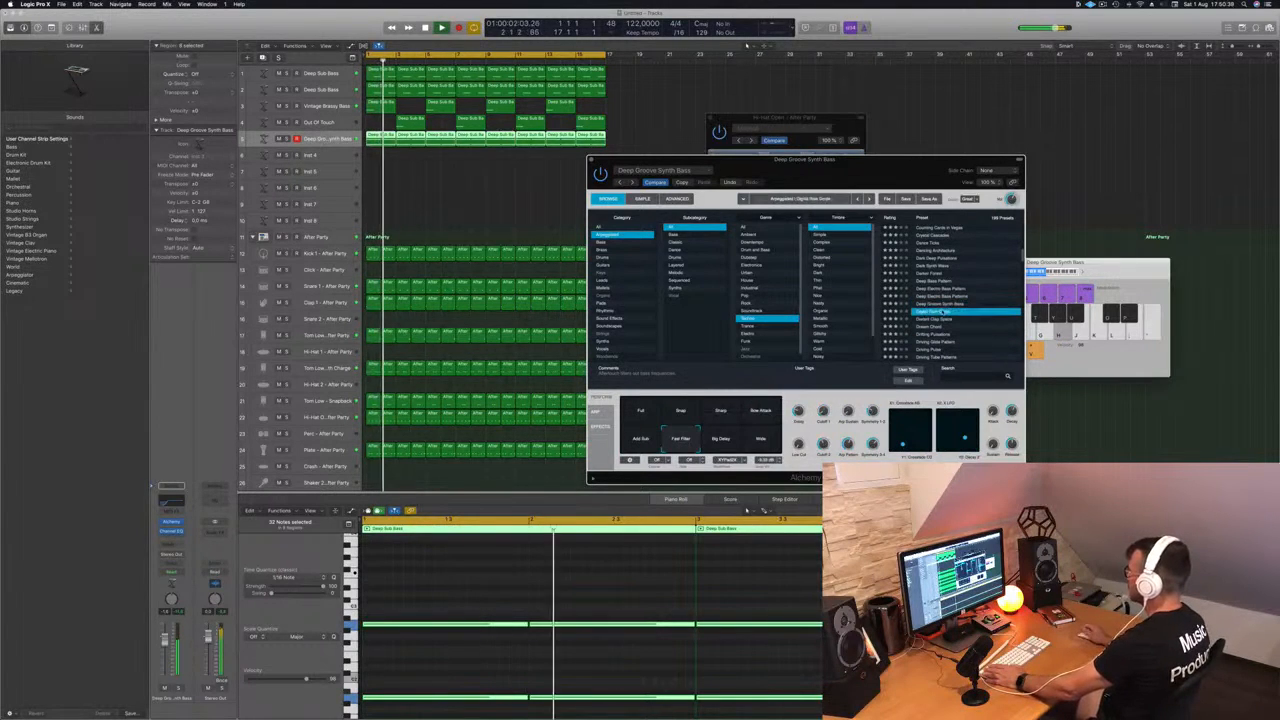
click(932, 320)
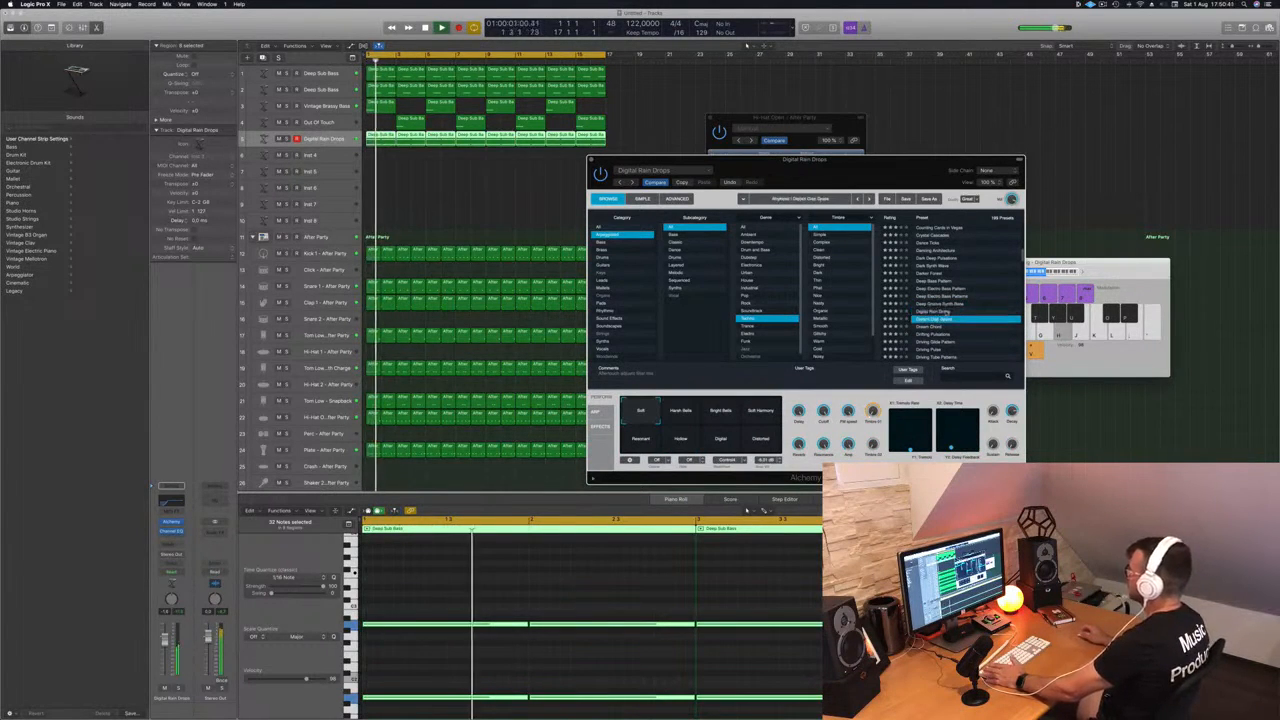
click(930, 327)
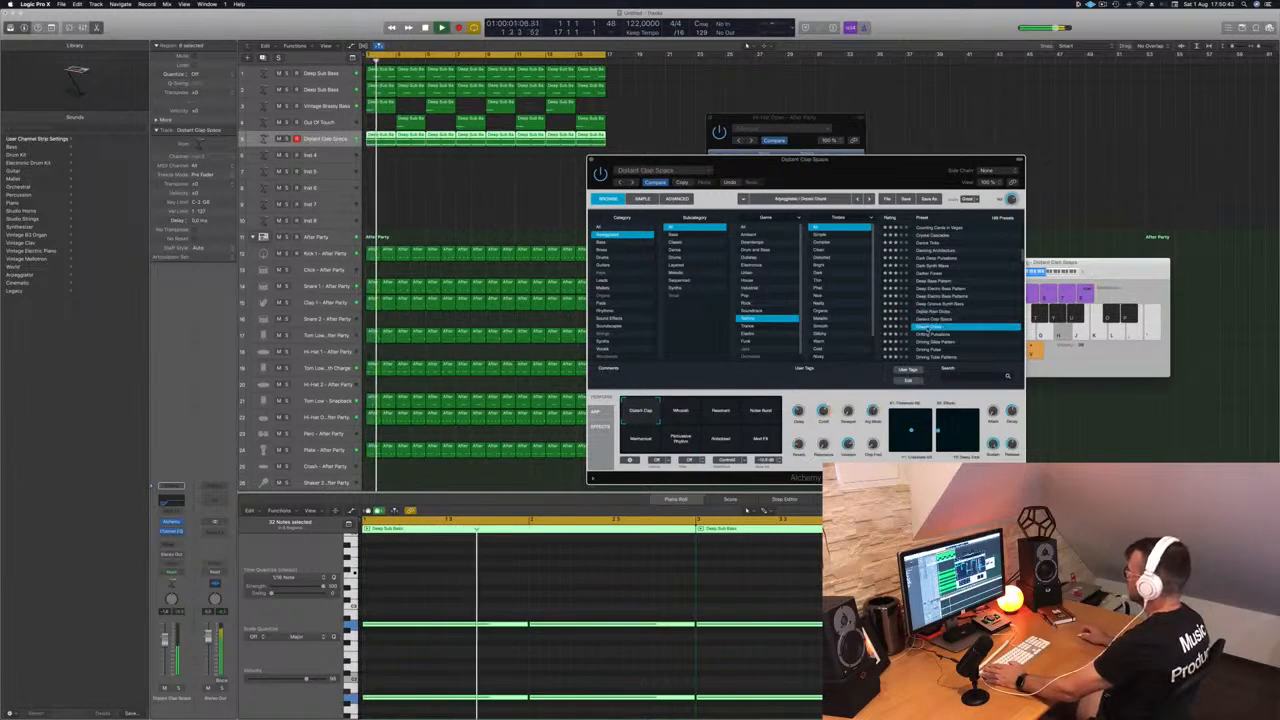
- Audition the Techno presets Driving Glide Pattern, Earthworm and Exit The Void on the arpeggio track
scroll(968, 275, down, 3)
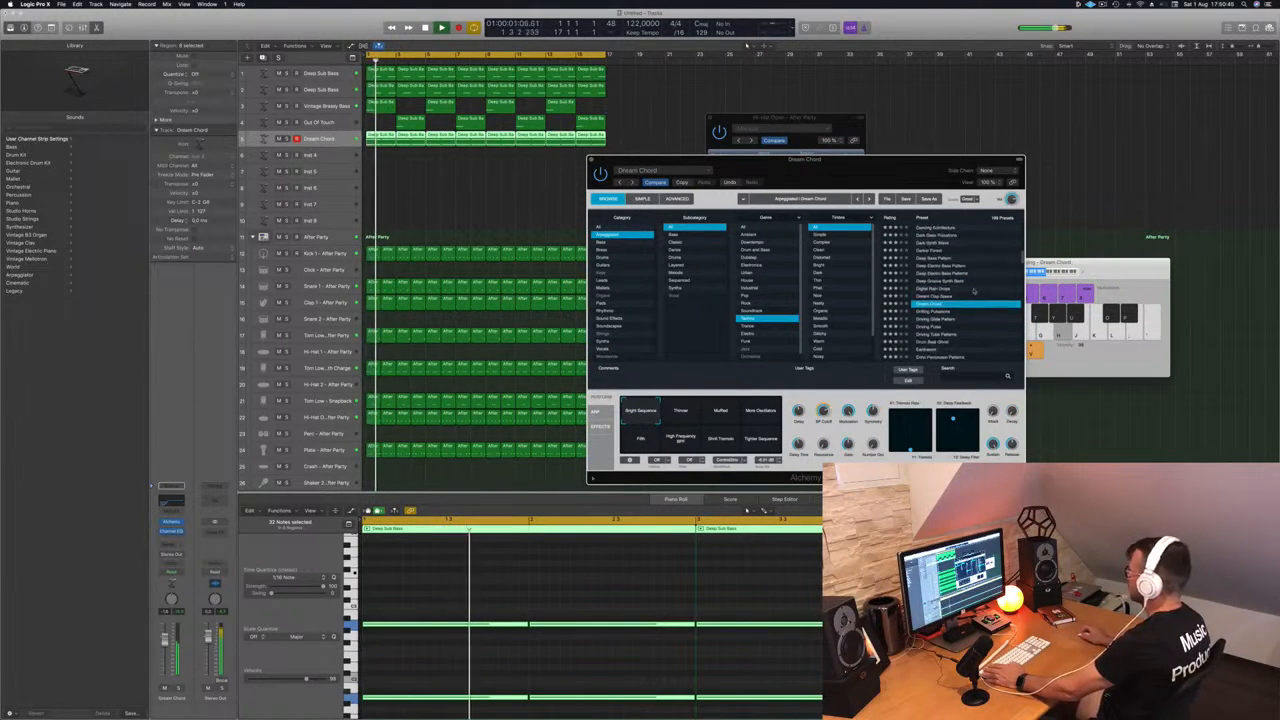
scroll(966, 300, down, 1)
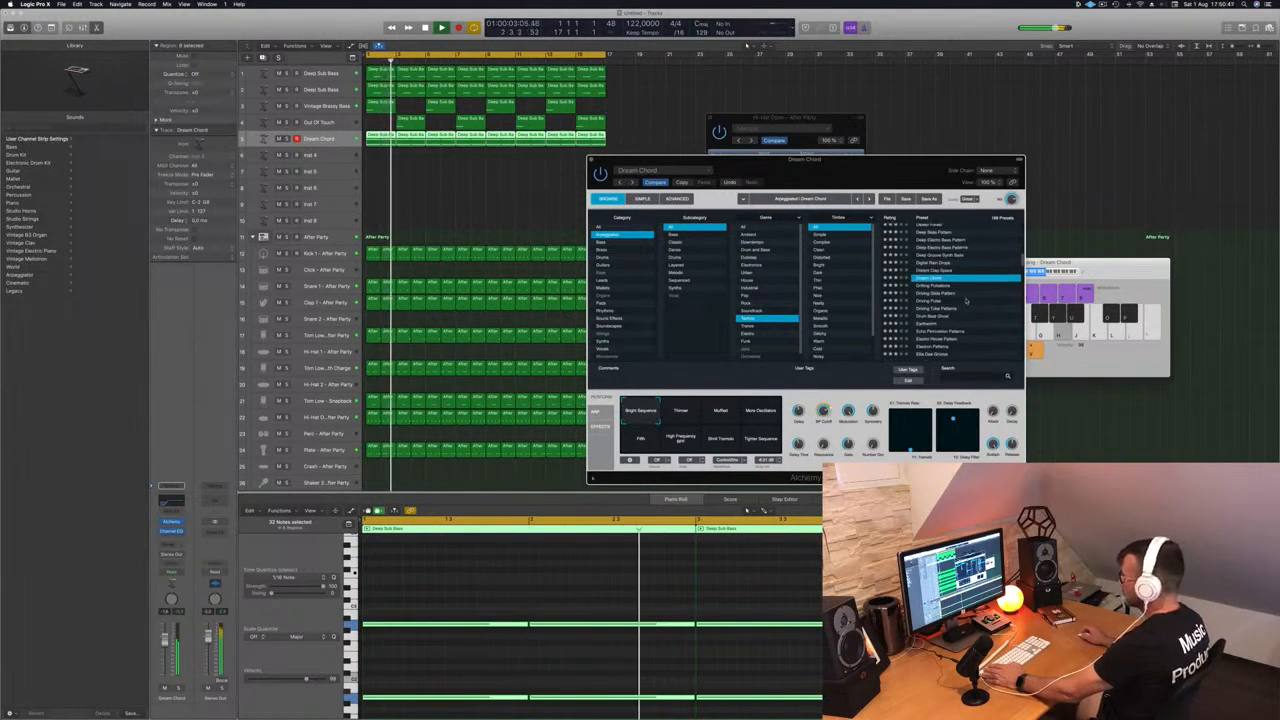
click(934, 293)
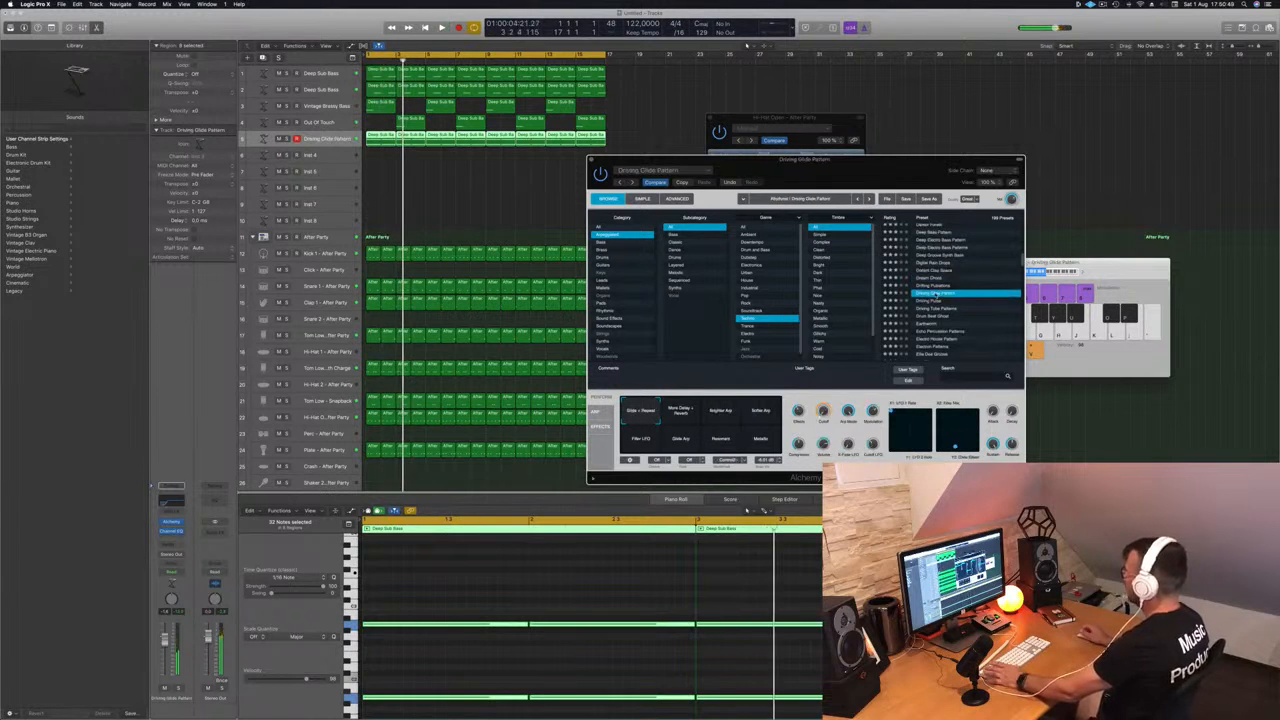
scroll(969, 300, down, 1)
click(928, 317)
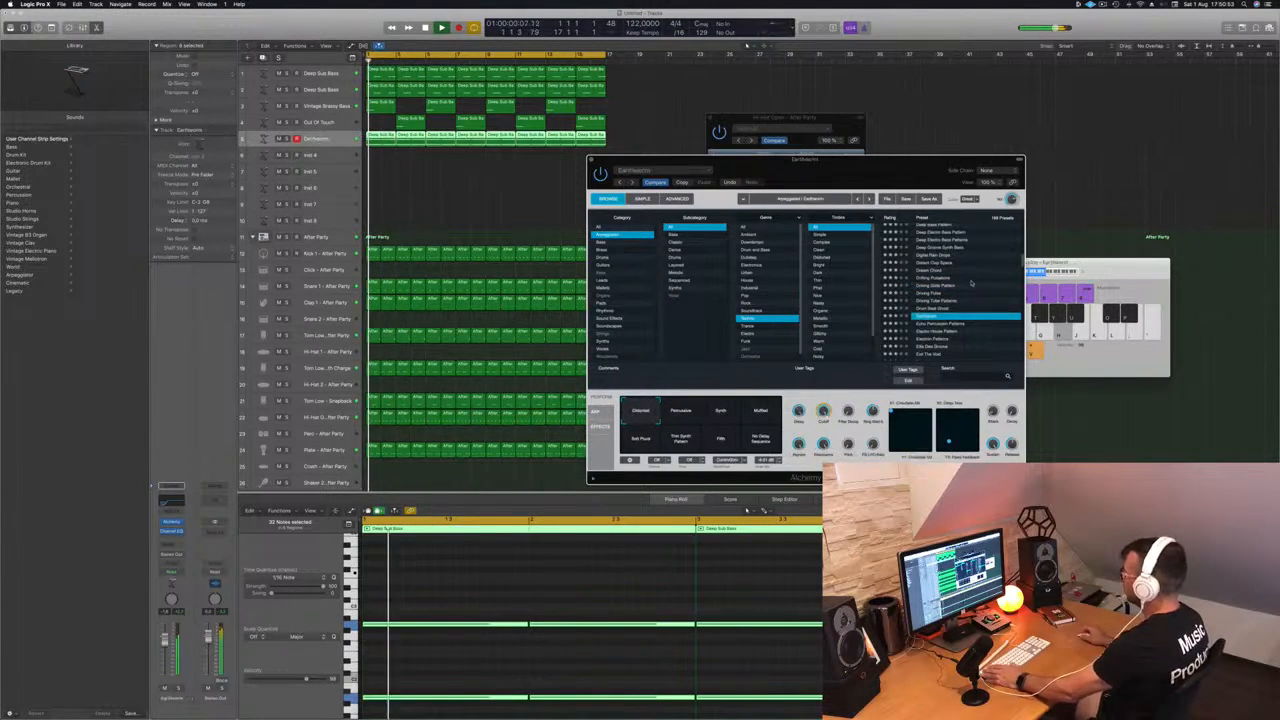
scroll(970, 290, down, 5)
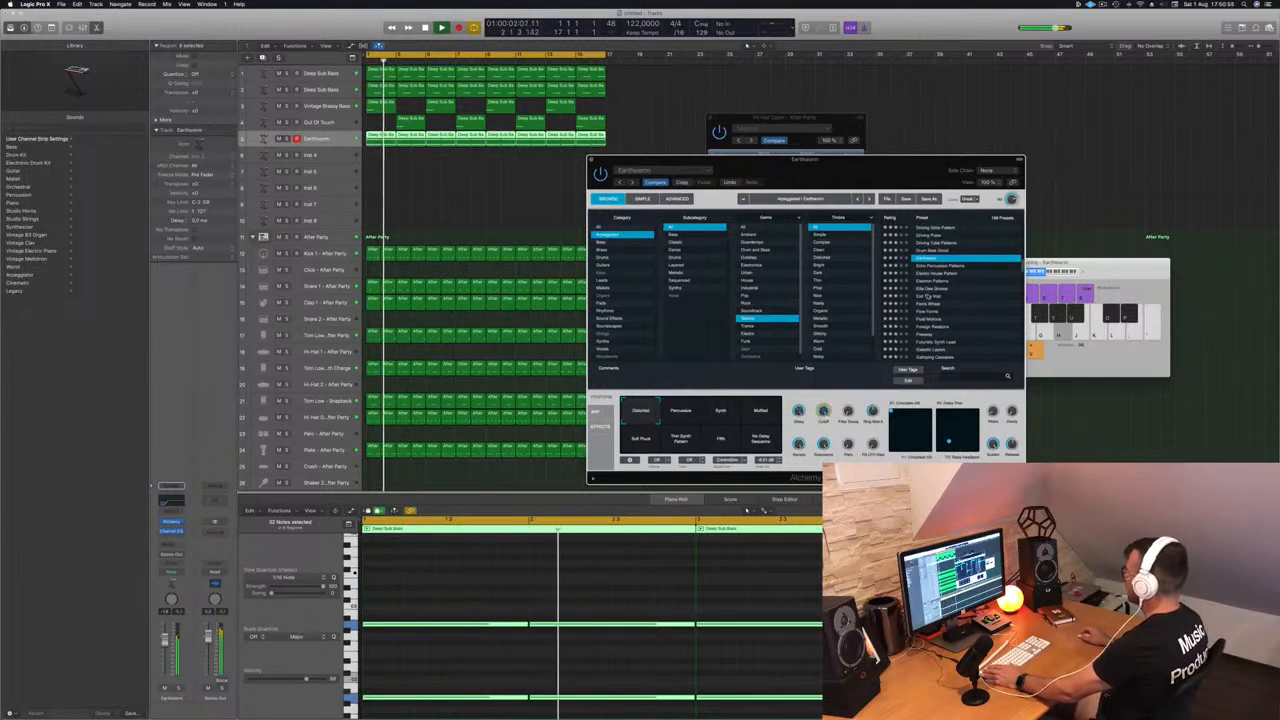
click(928, 296)
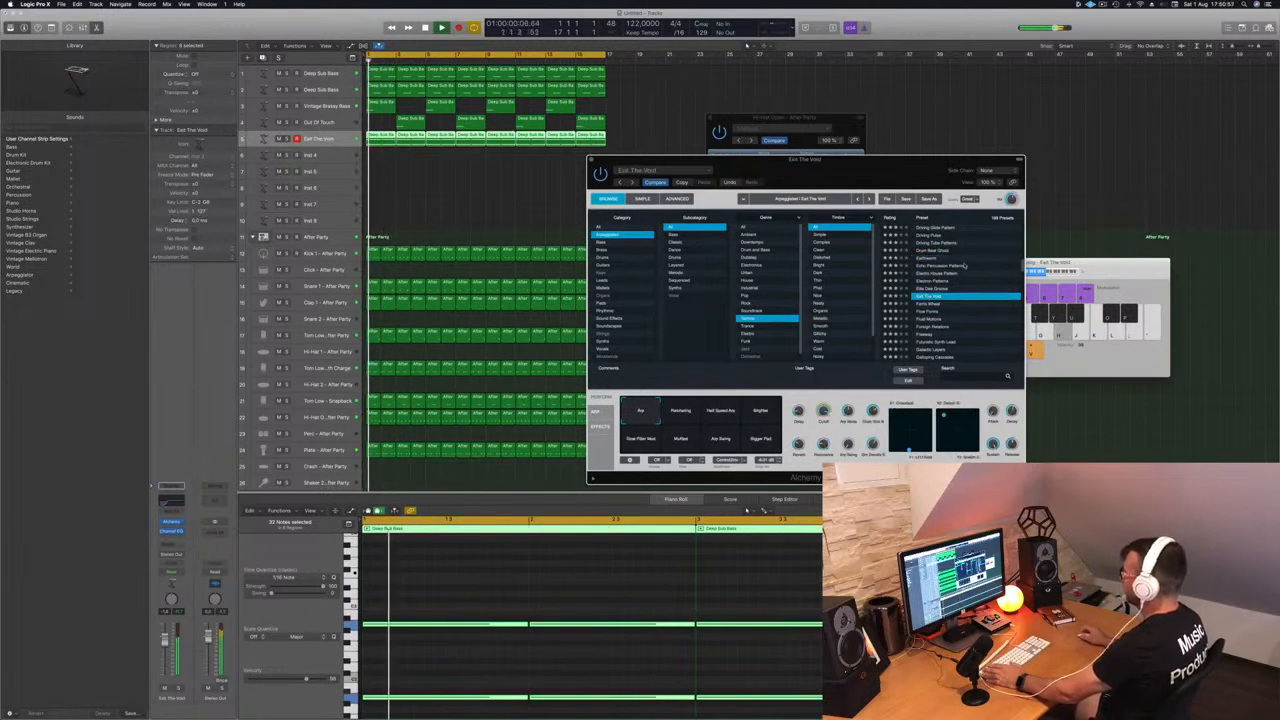
- Load the Ferris Wheel preset and audition its performance variations from Brighter through Tight Synth and Lo-Fi to Metallic
click(928, 304)
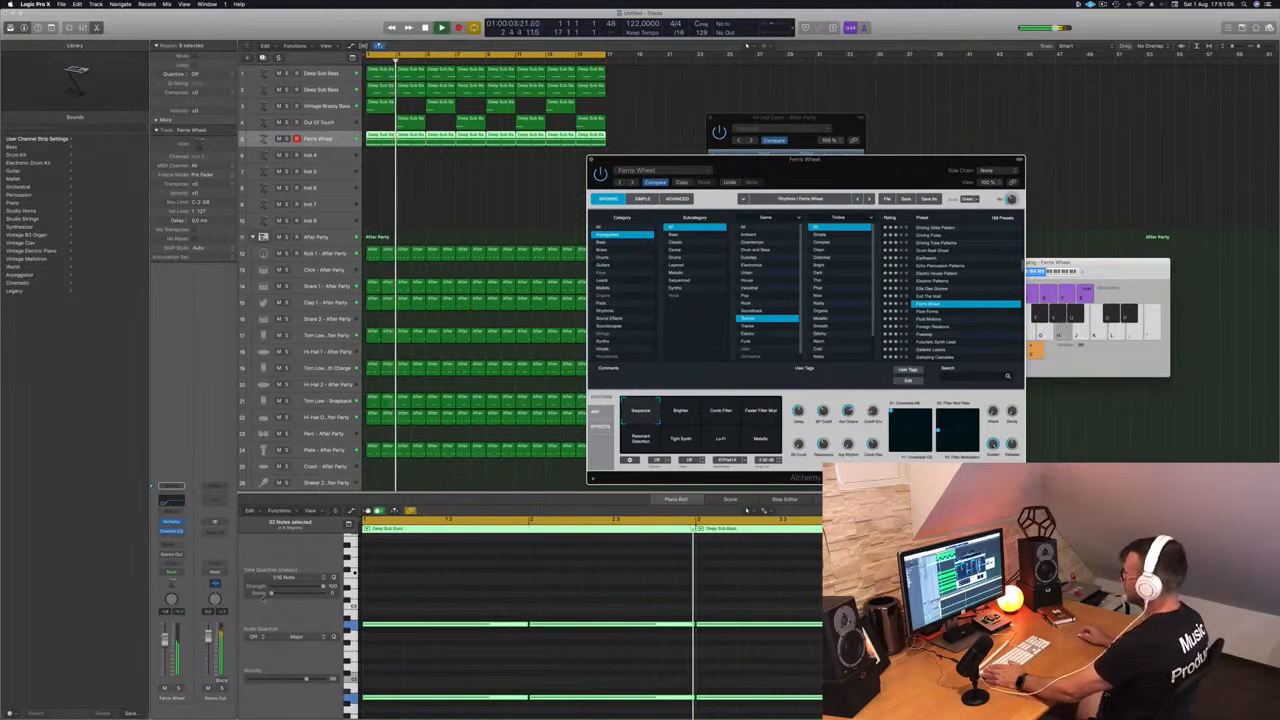
click(680, 412)
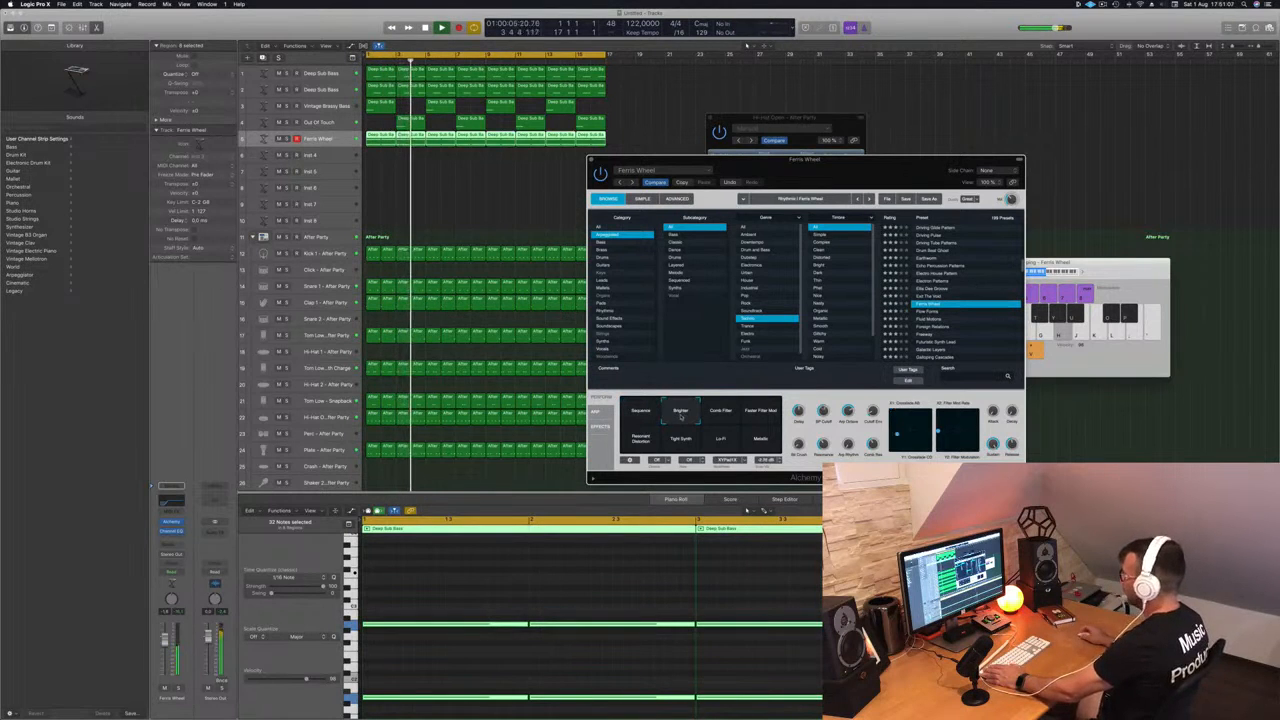
click(716, 416)
click(756, 416)
click(642, 438)
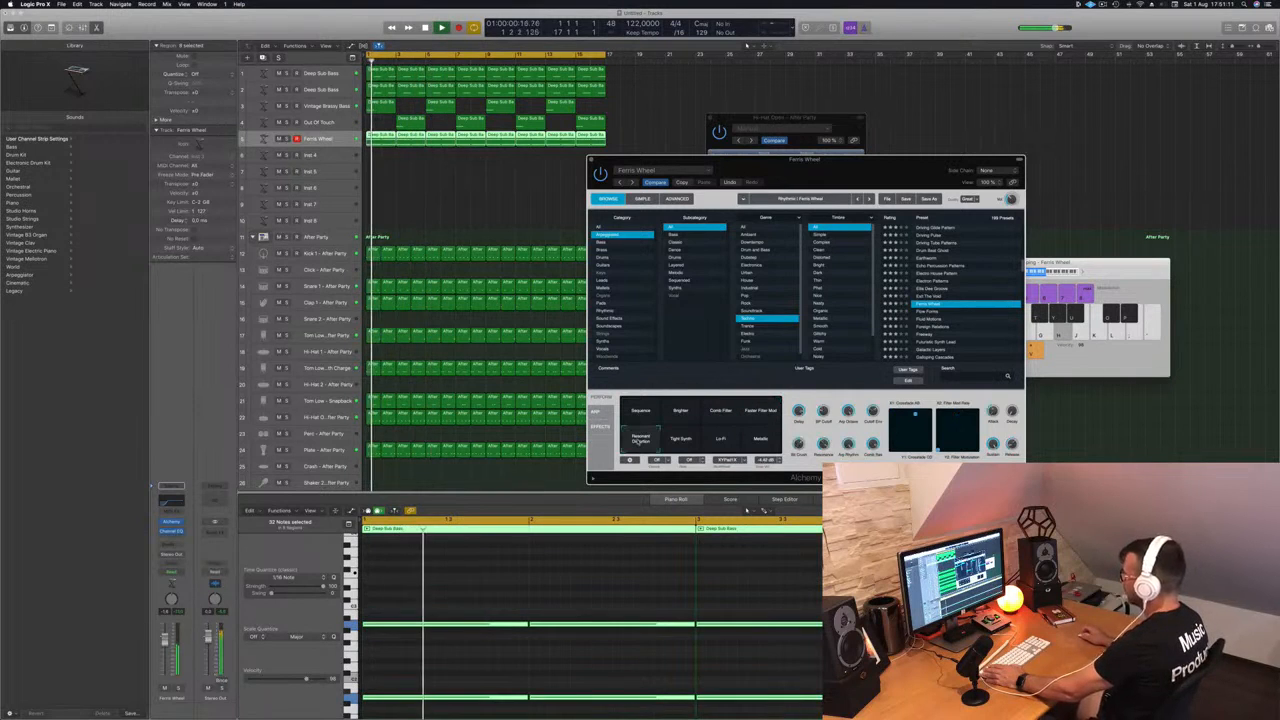
click(682, 440)
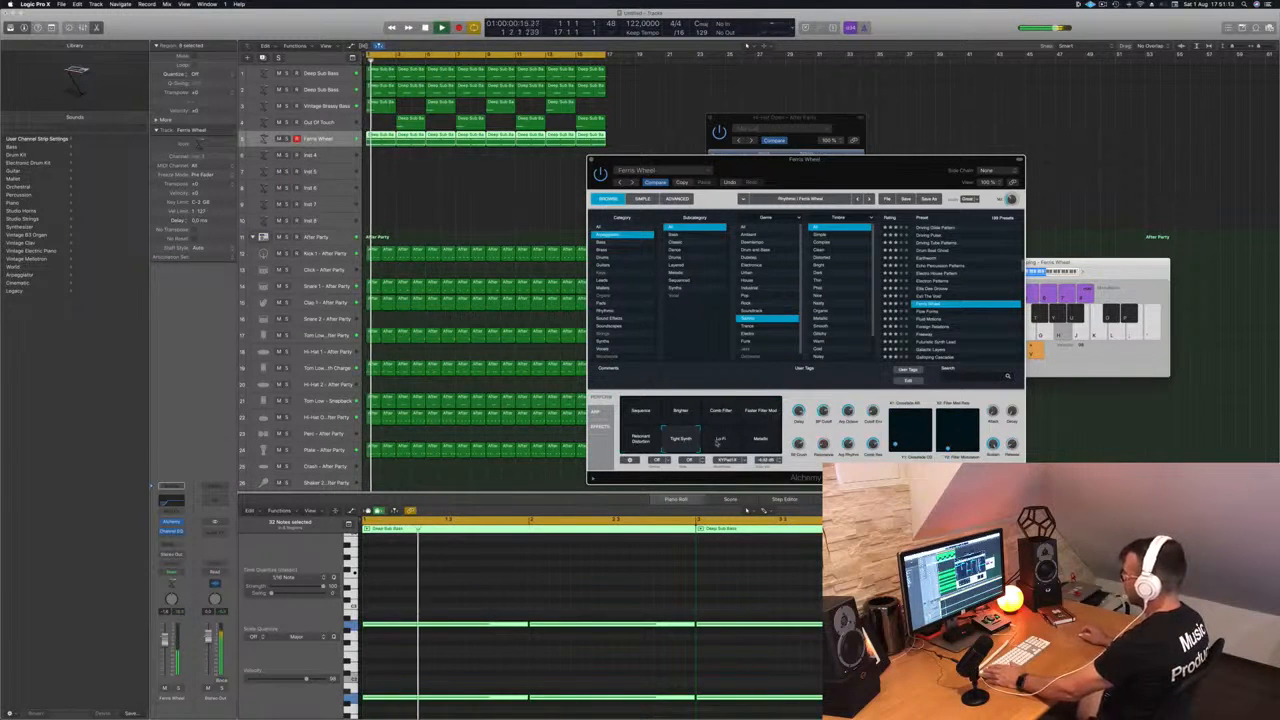
click(719, 440)
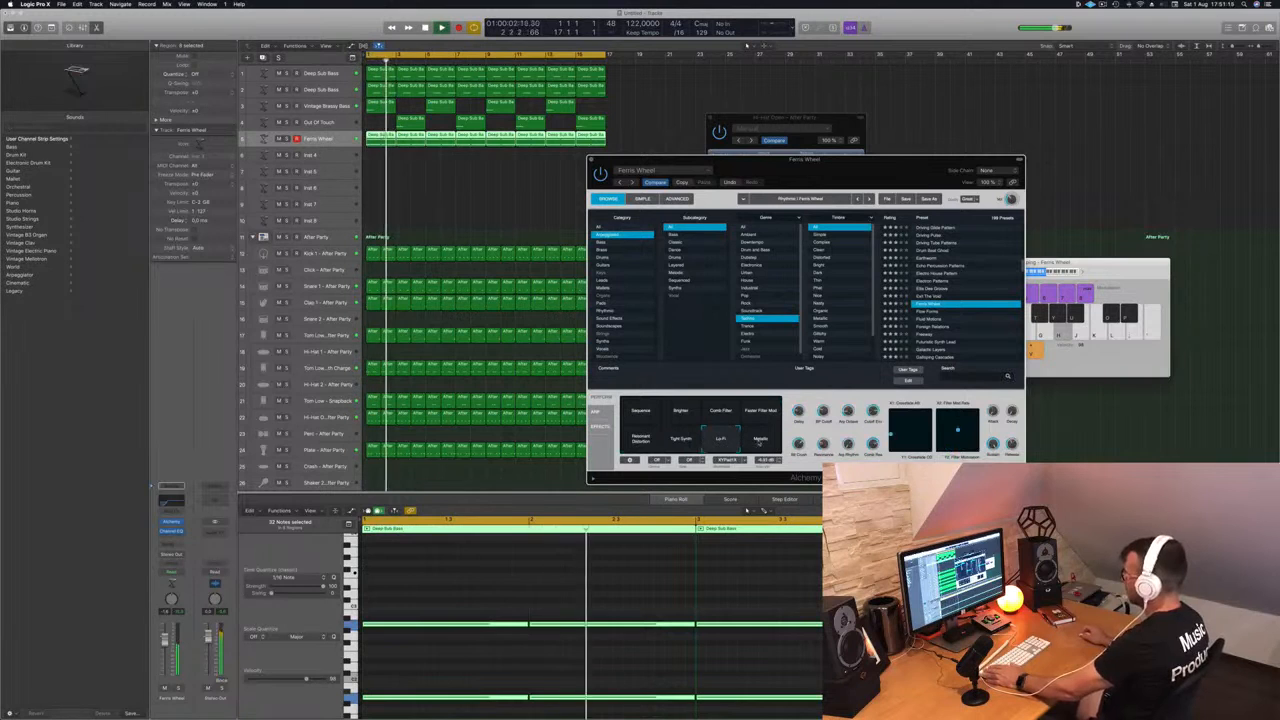
click(761, 441)
- Morph the Ferris Wheel sound between the Tight Synth and Lo-Fi variations and lower the track's volume slightly
click(727, 444)
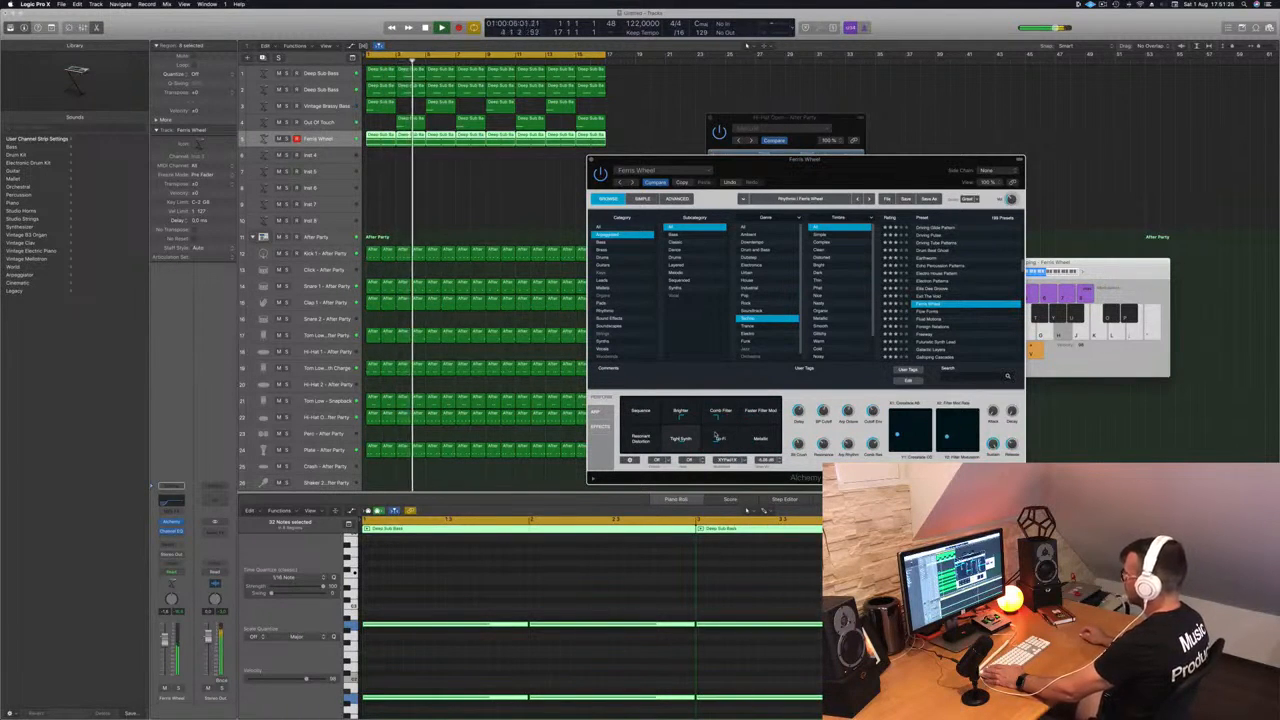
click(681, 439)
click(720, 440)
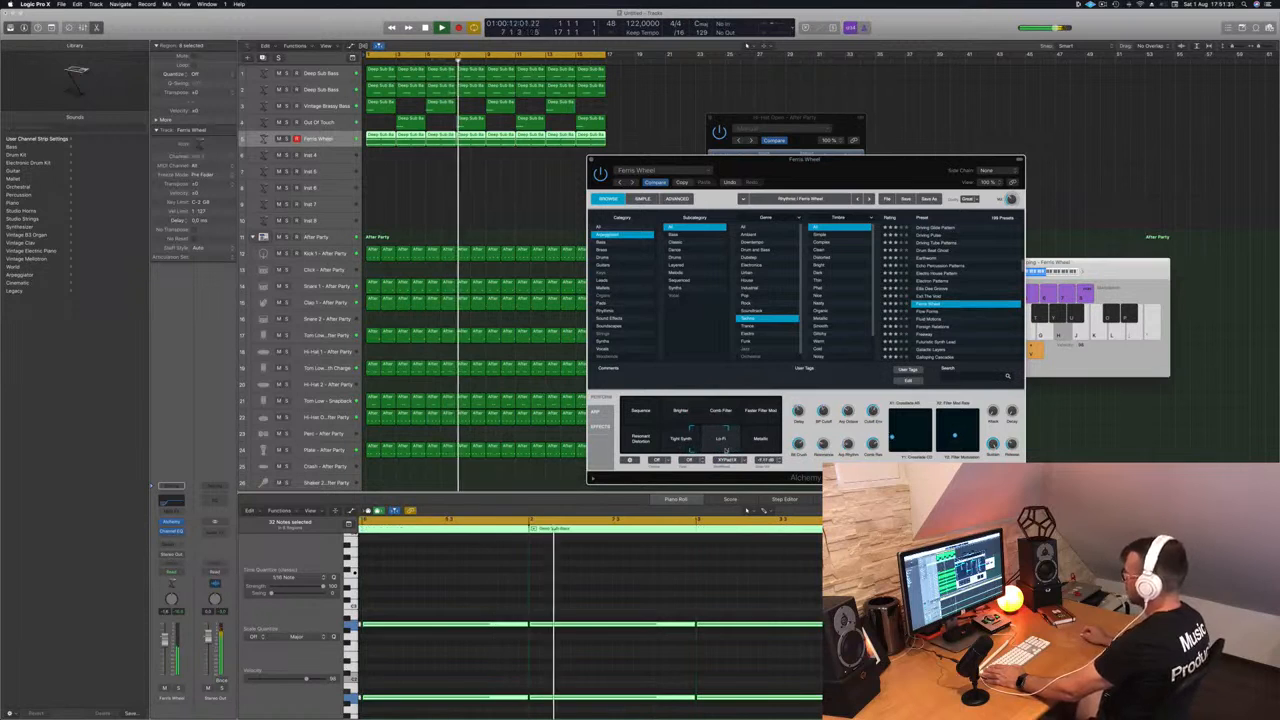
key(Return)
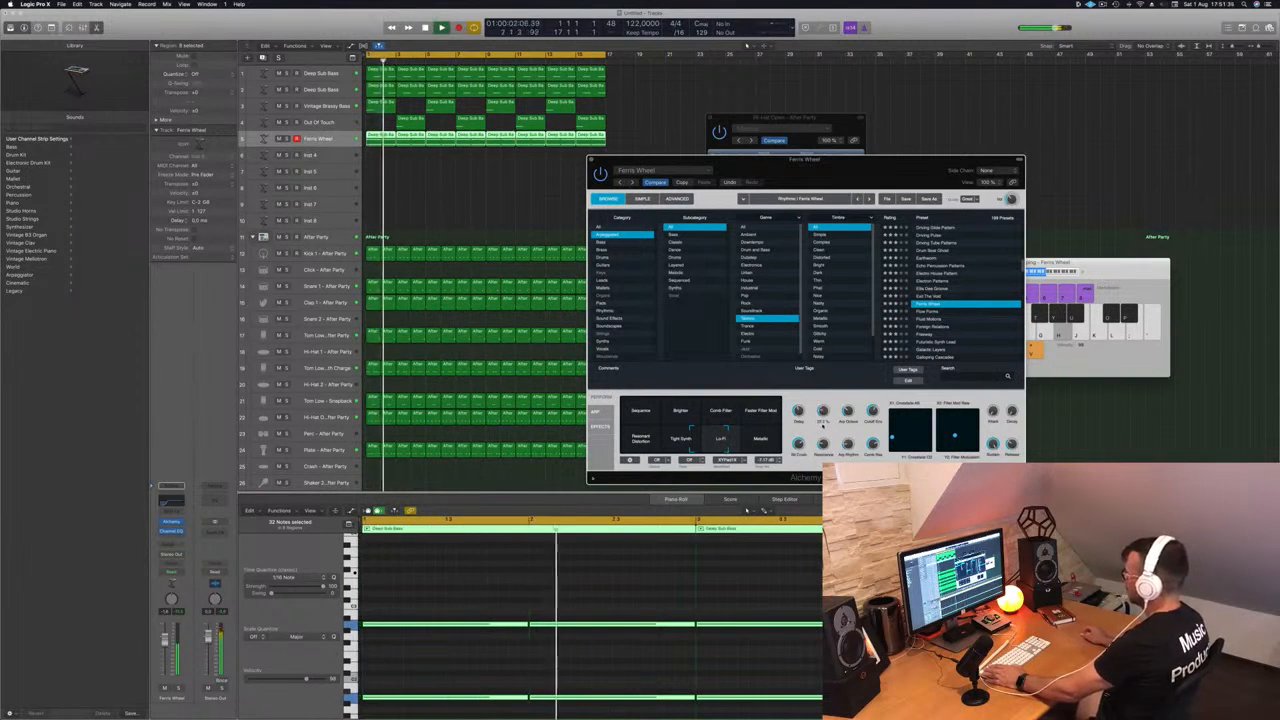
key(Return)
key(super+w)
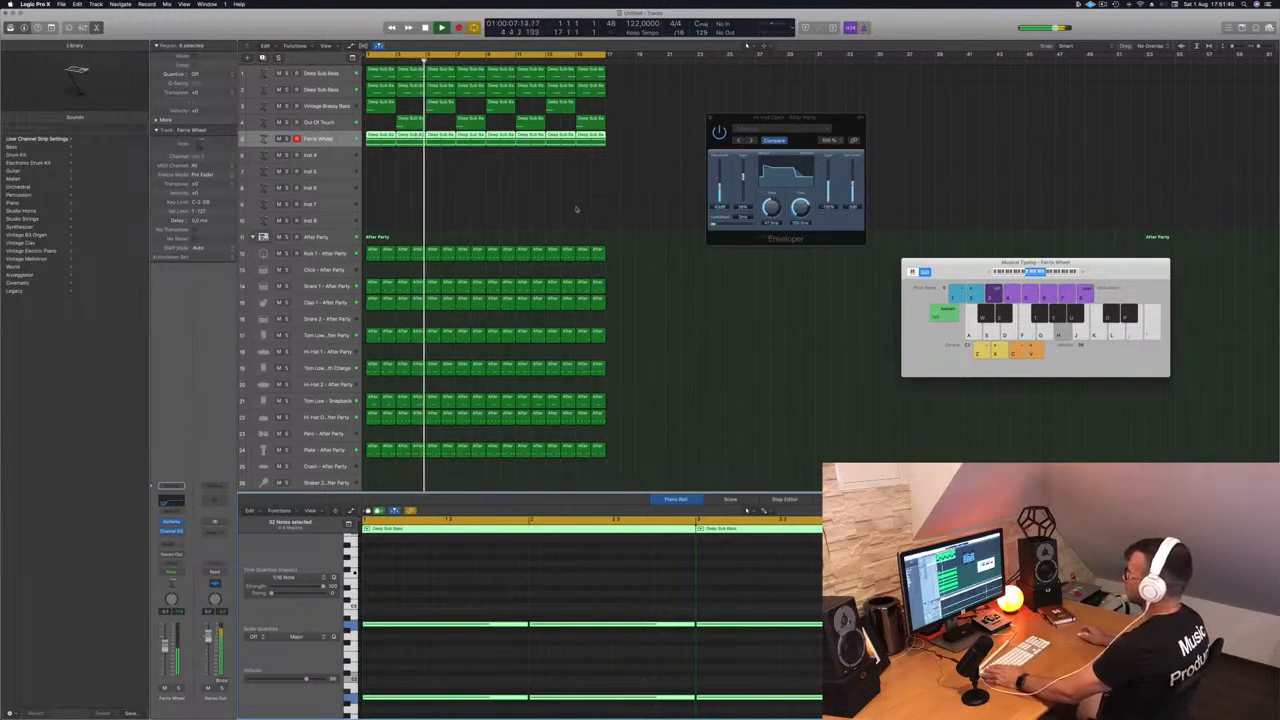
- Deselect the arpeggio regions and save the project under a new name
click(417, 166)
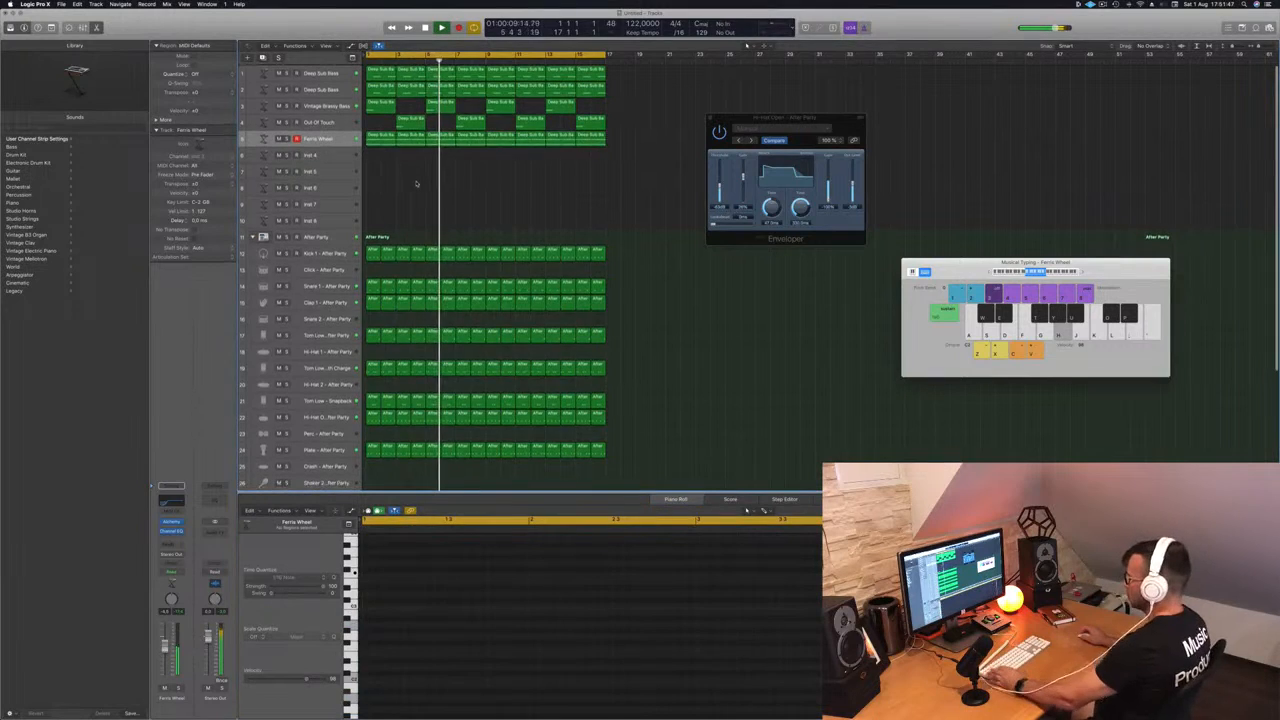
key(super+s)
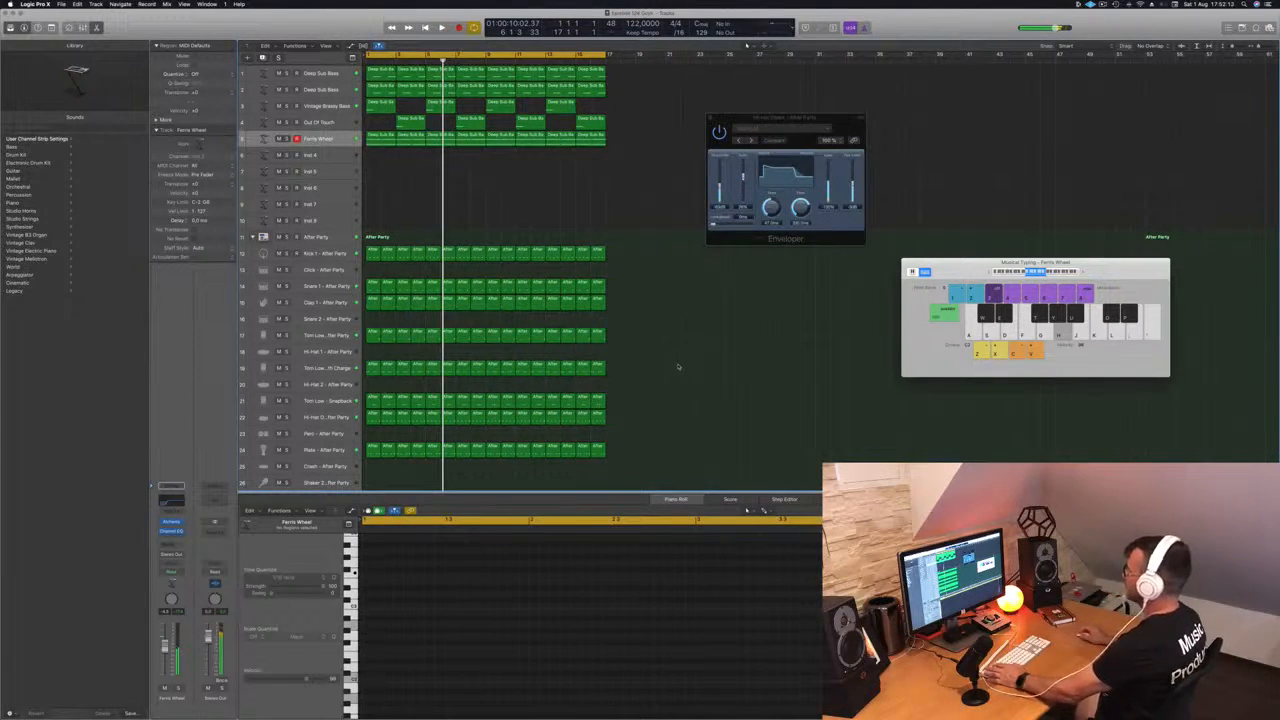
- Play the loop from the start and compare it with the Ferris Wheel track muted and unmuted
key(Return)
key(space)
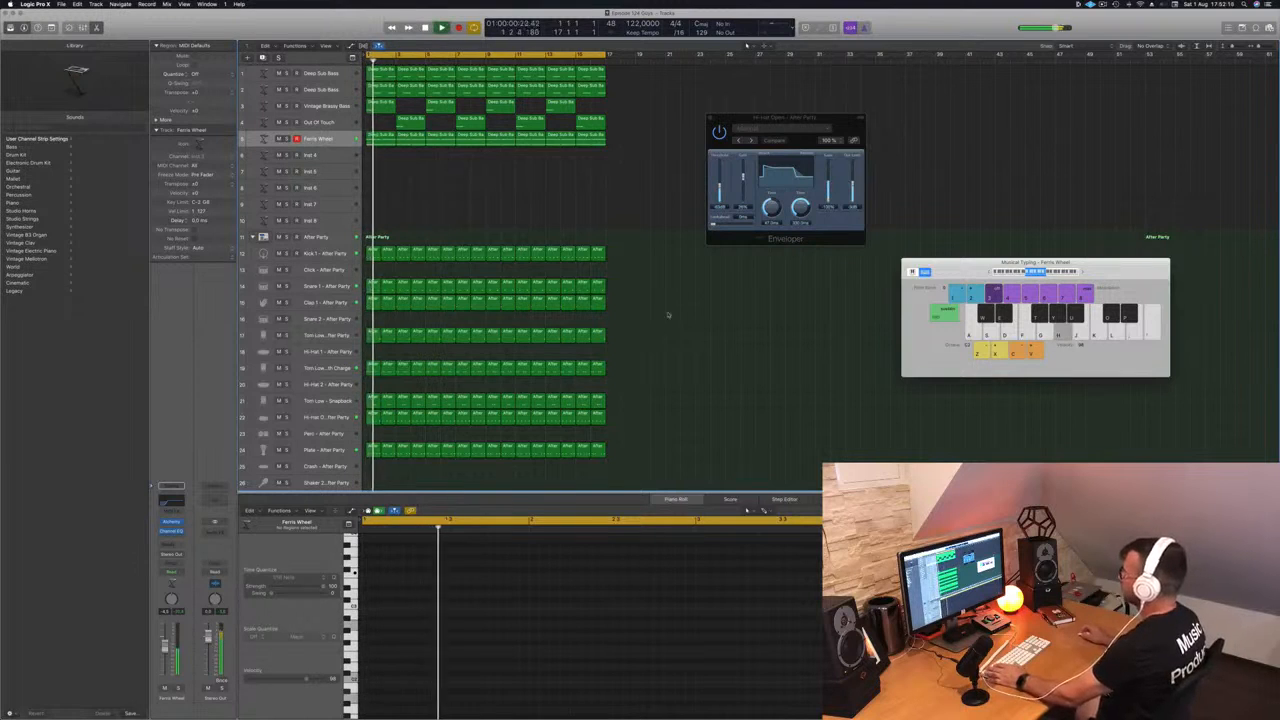
key(Return)
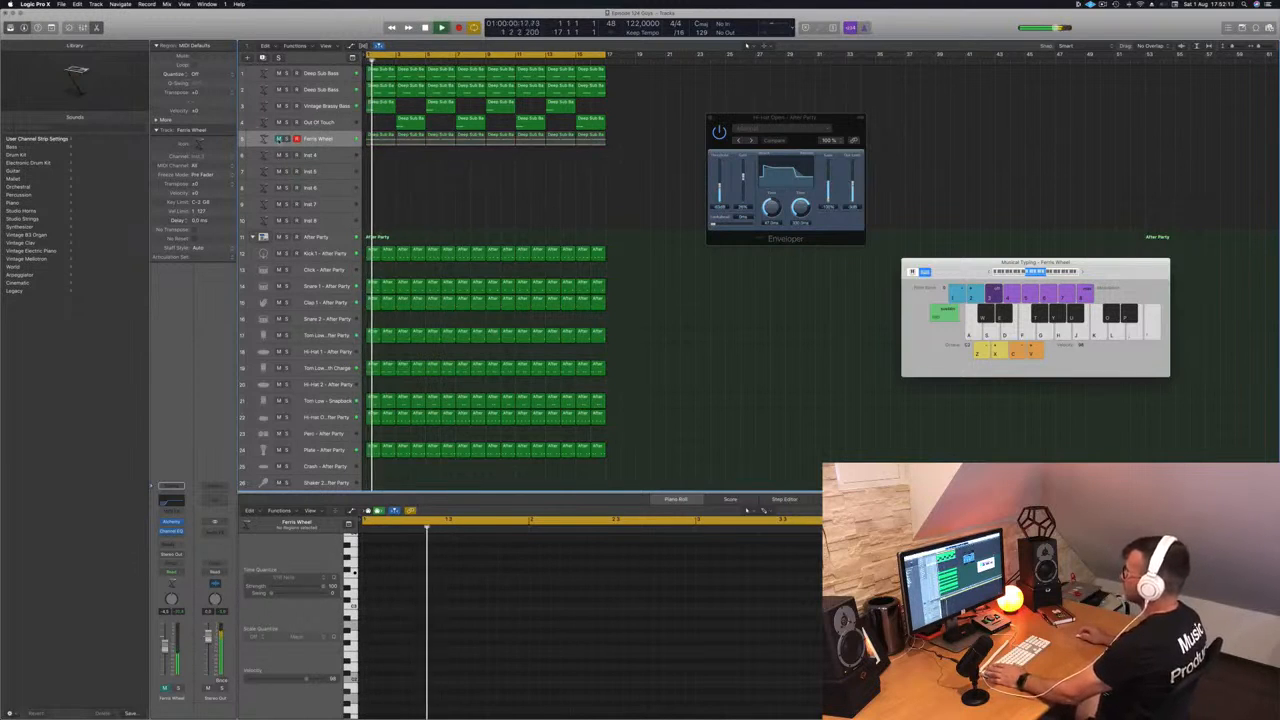
click(337, 139)
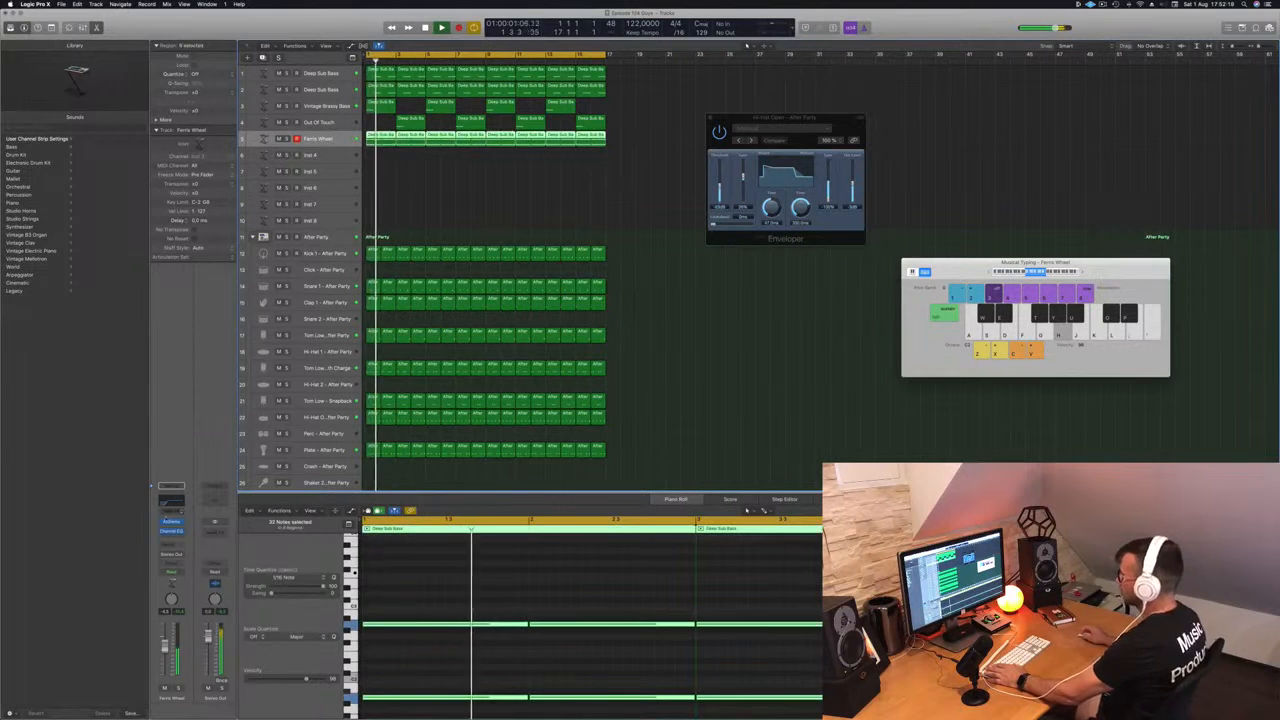
- Check the Ferris Wheel track's Alchemy settings while the loop plays from the start
click(171, 521)
key(Return)
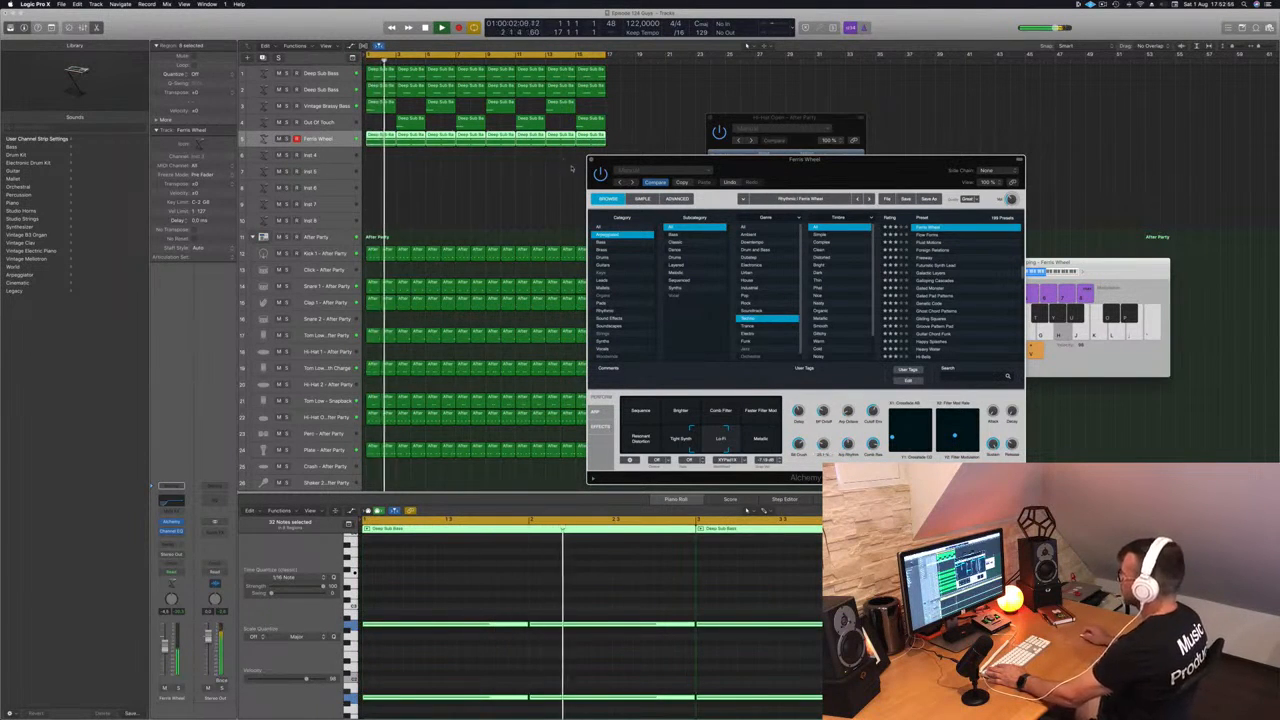
click(172, 523)
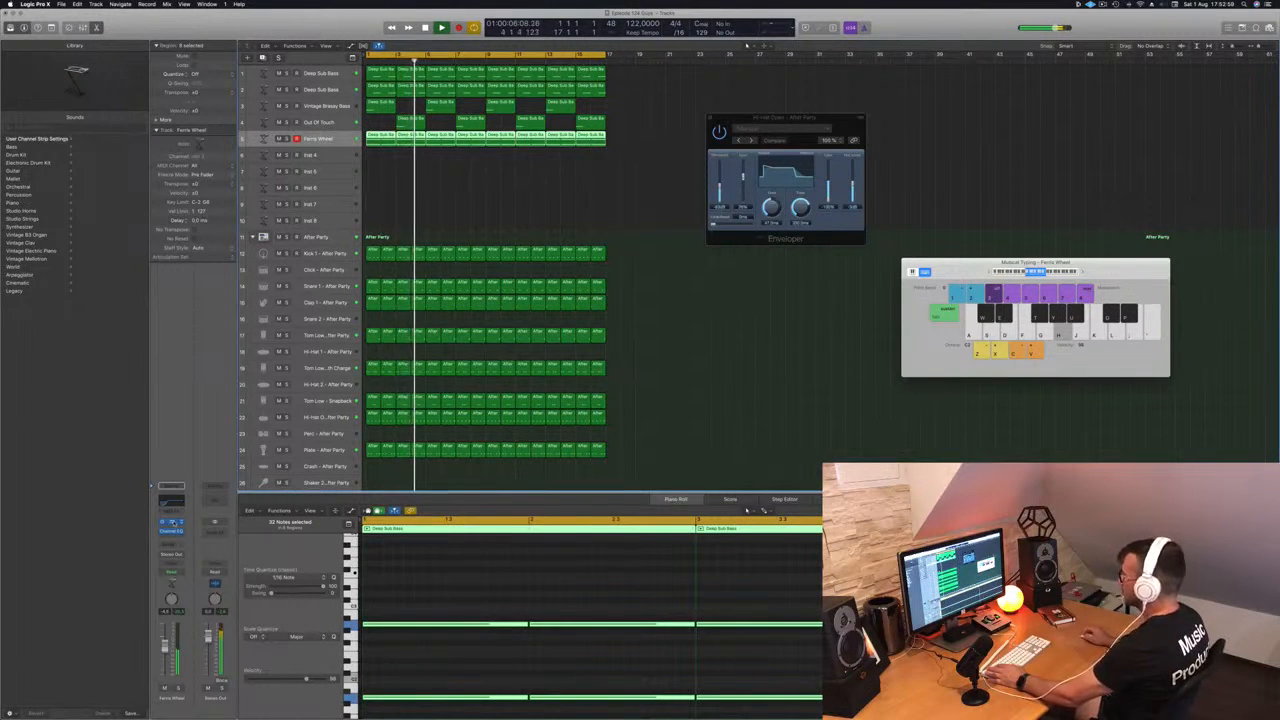
key(v)
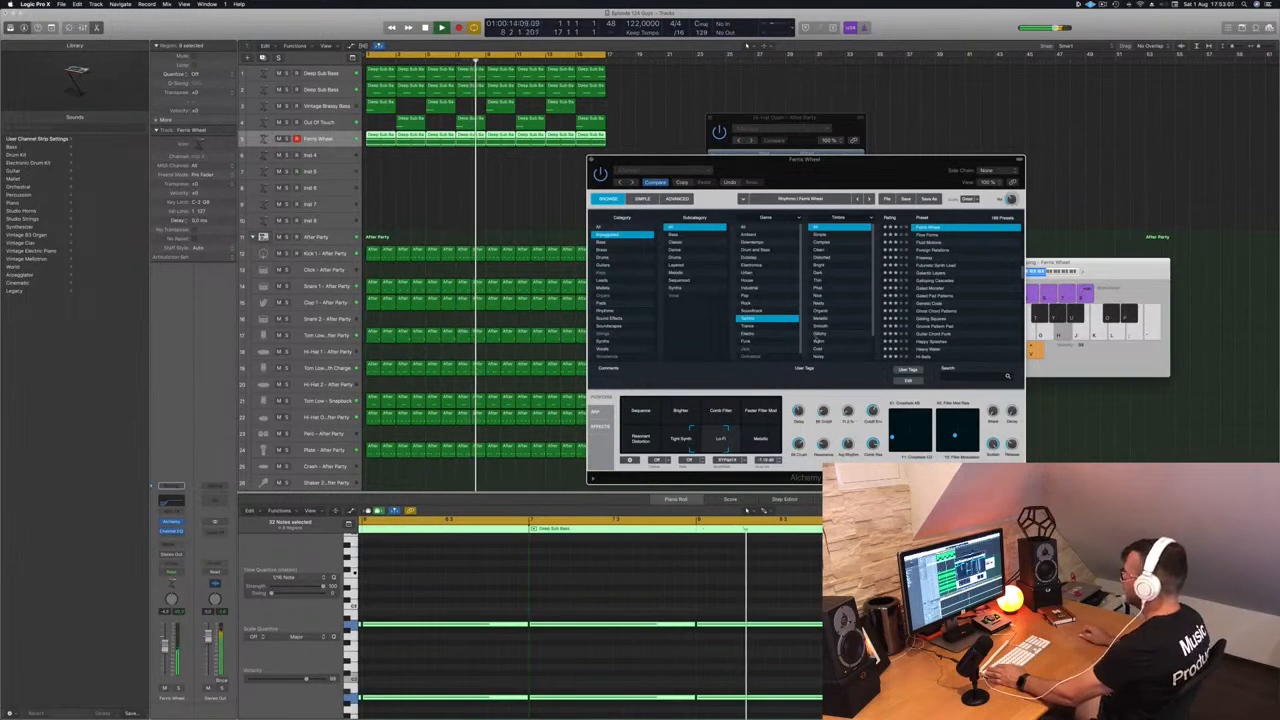
click(504, 201)
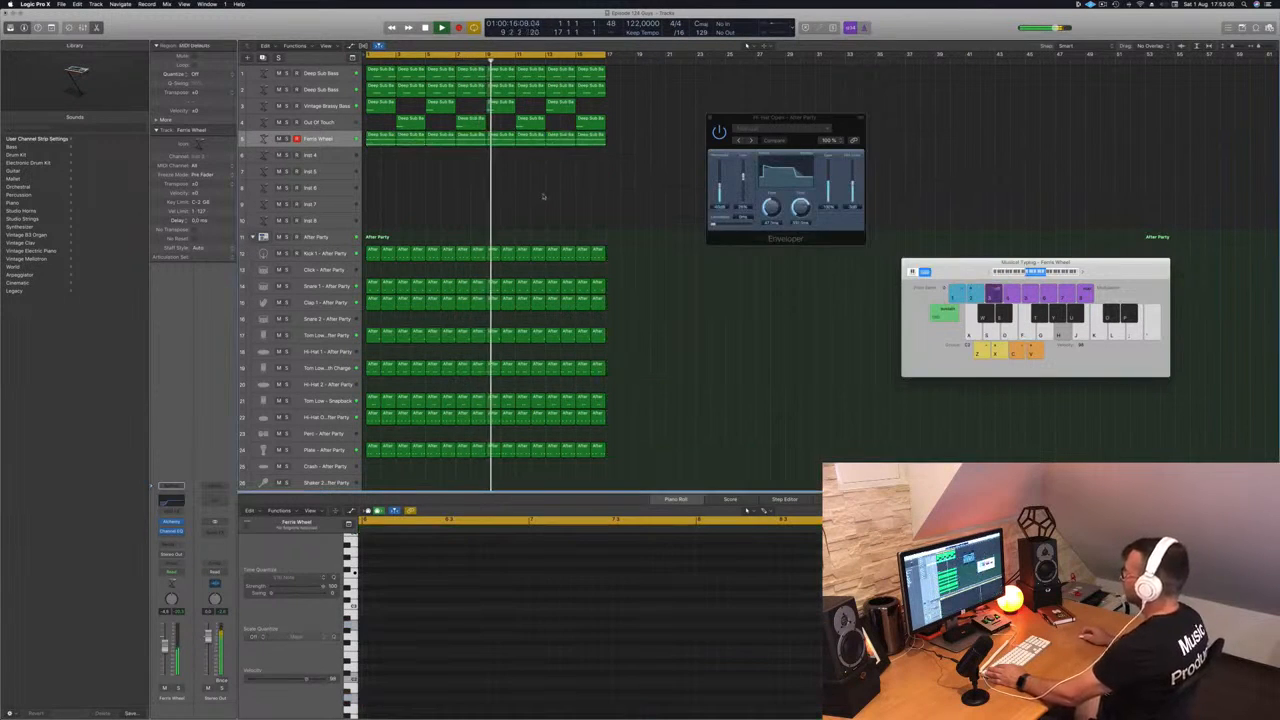
- Load Alchemy on the Inst 4 track and filter its presets to the Rhythms category
key(Down)
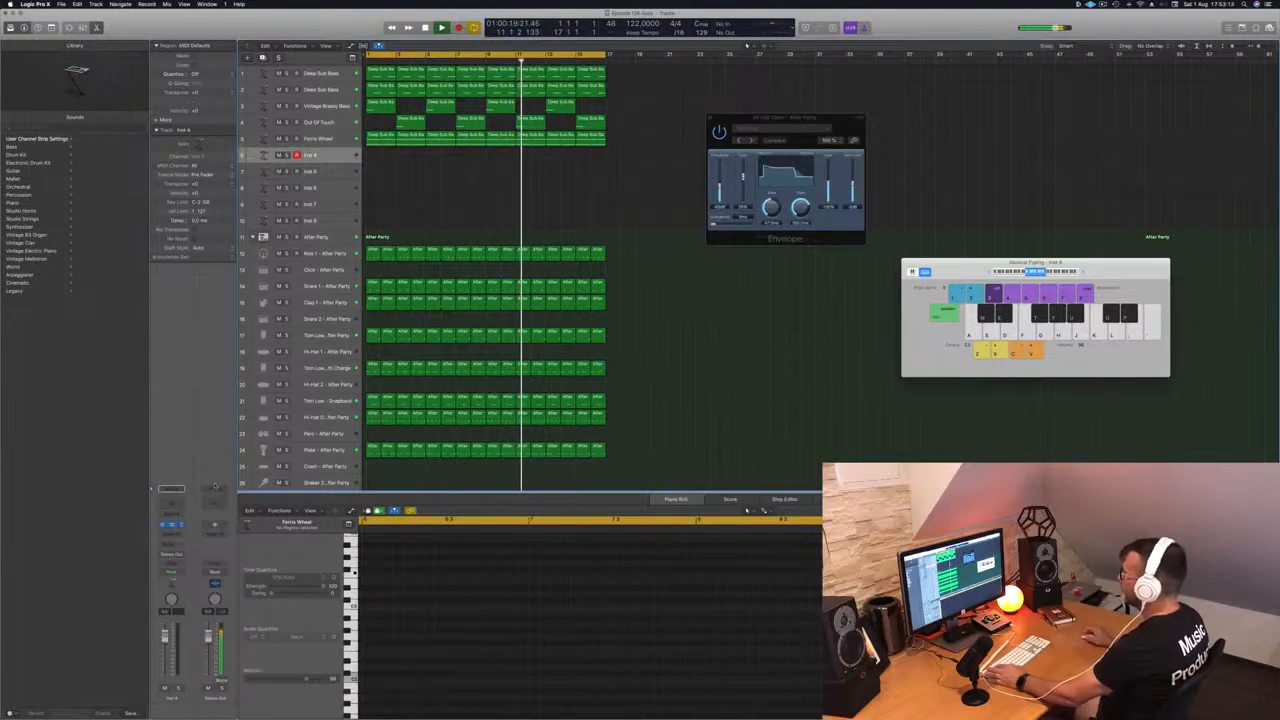
click(171, 524)
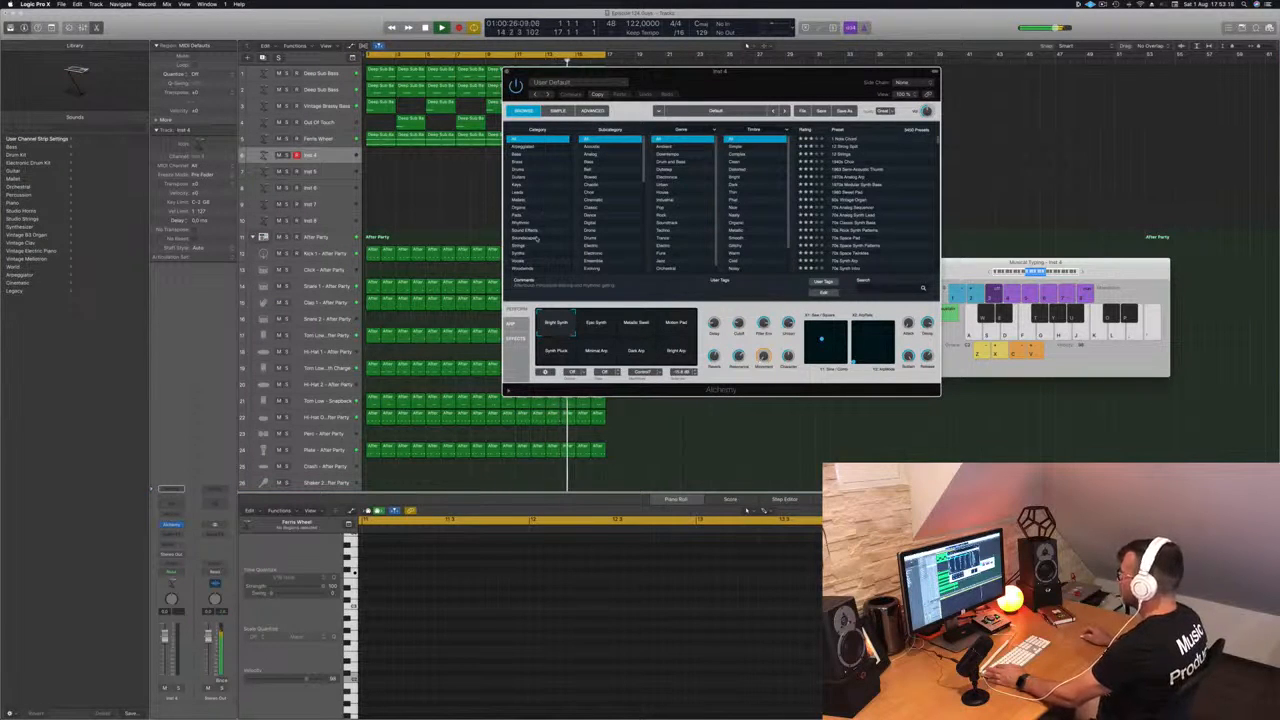
click(520, 223)
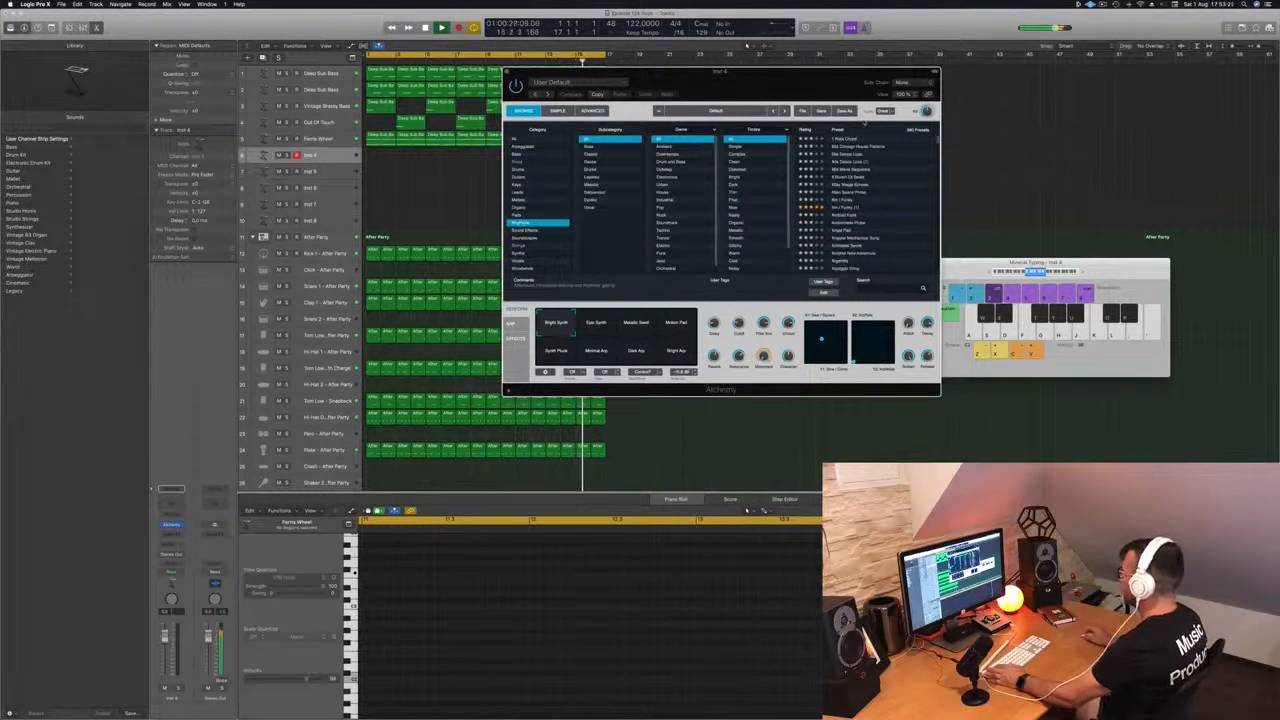
- Audition the 90s Dance Loop and 1 Note Chord presets by playing notes over the running loop
click(847, 155)
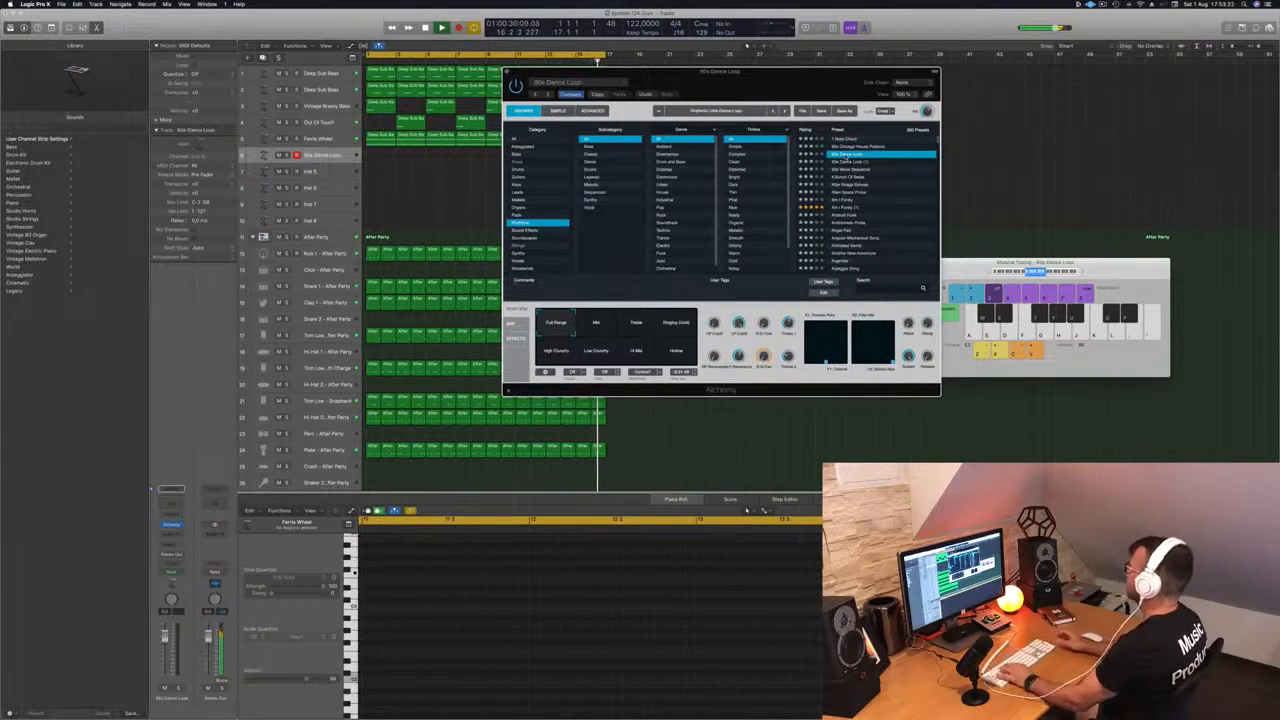
key(h)
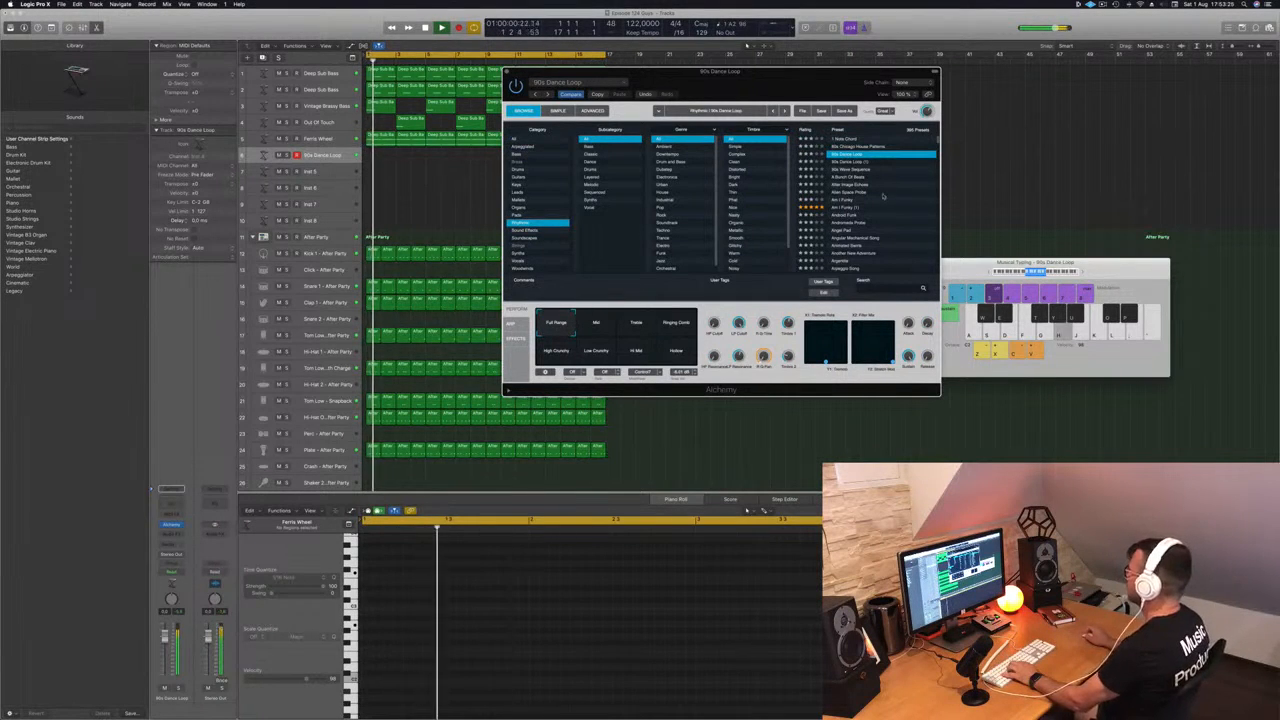
click(843, 139)
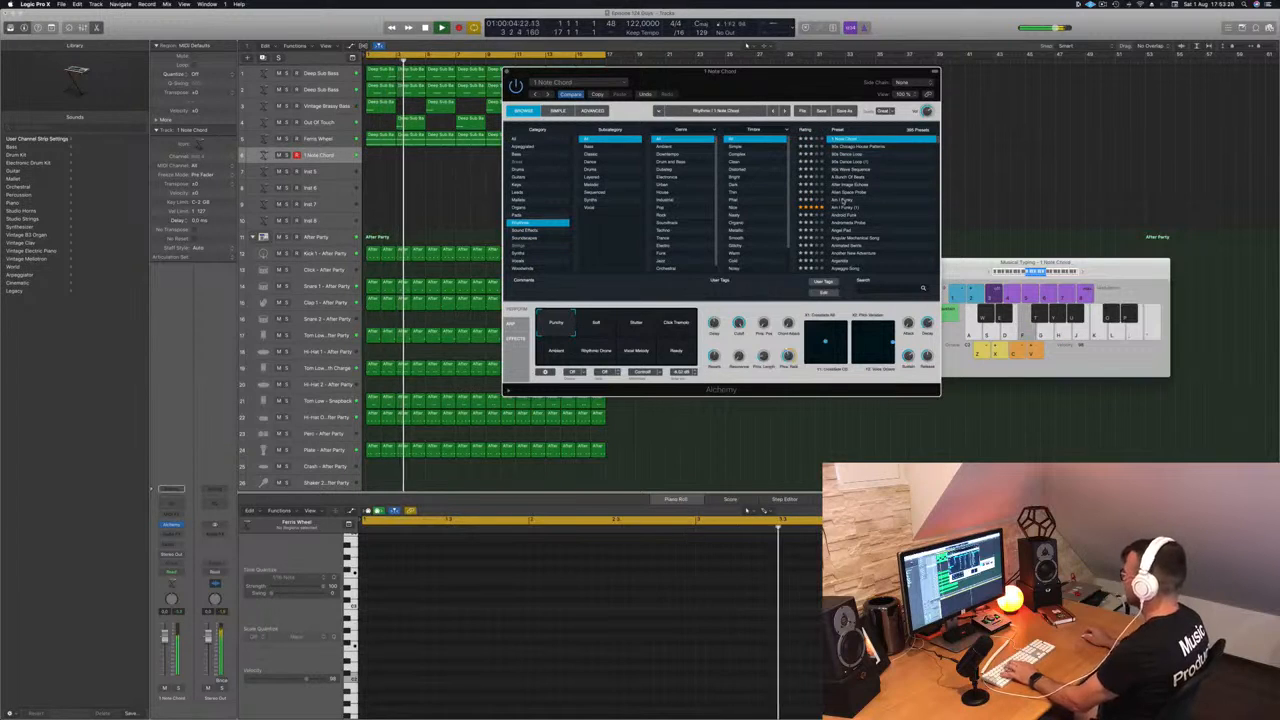
key(apostrophe)
key(a)
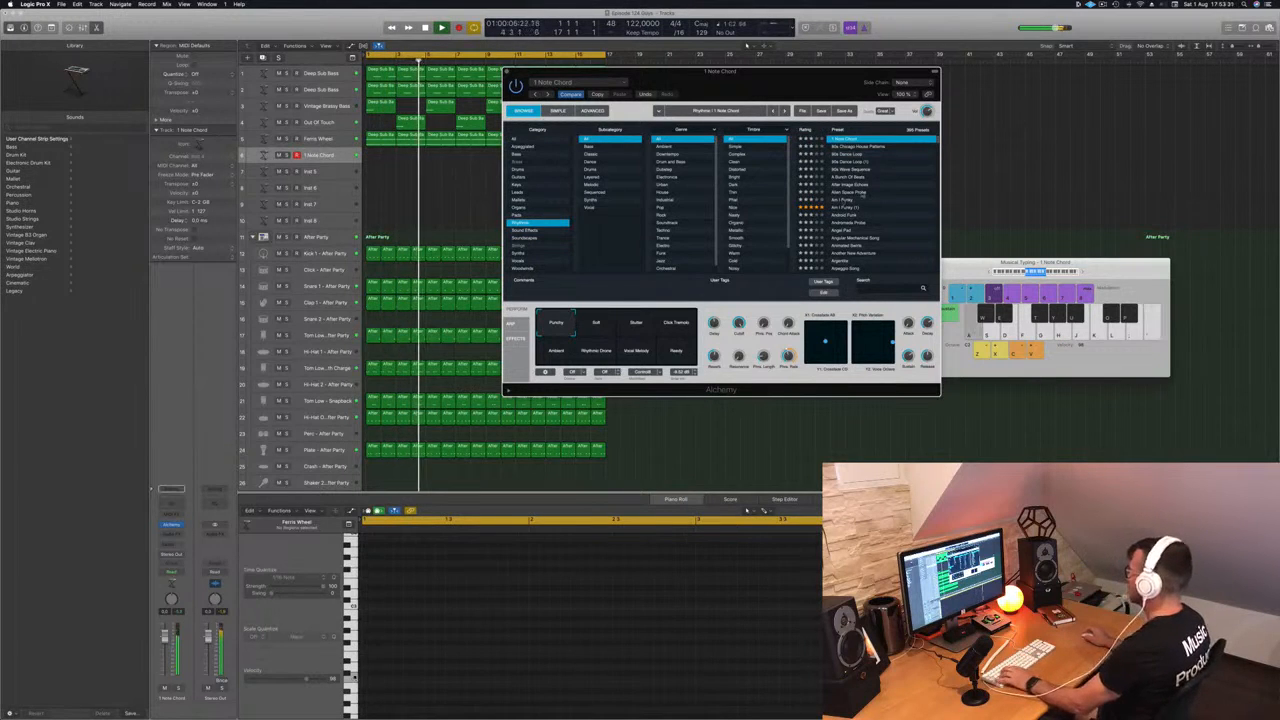
key(s)
key(d)
key(a)
- Audition the 1 Note Chord preset's performance variations, including Stutter, Click Tremolo, Vocal Melody and Ready, while the loop plays
click(607, 323)
click(636, 323)
key(a)
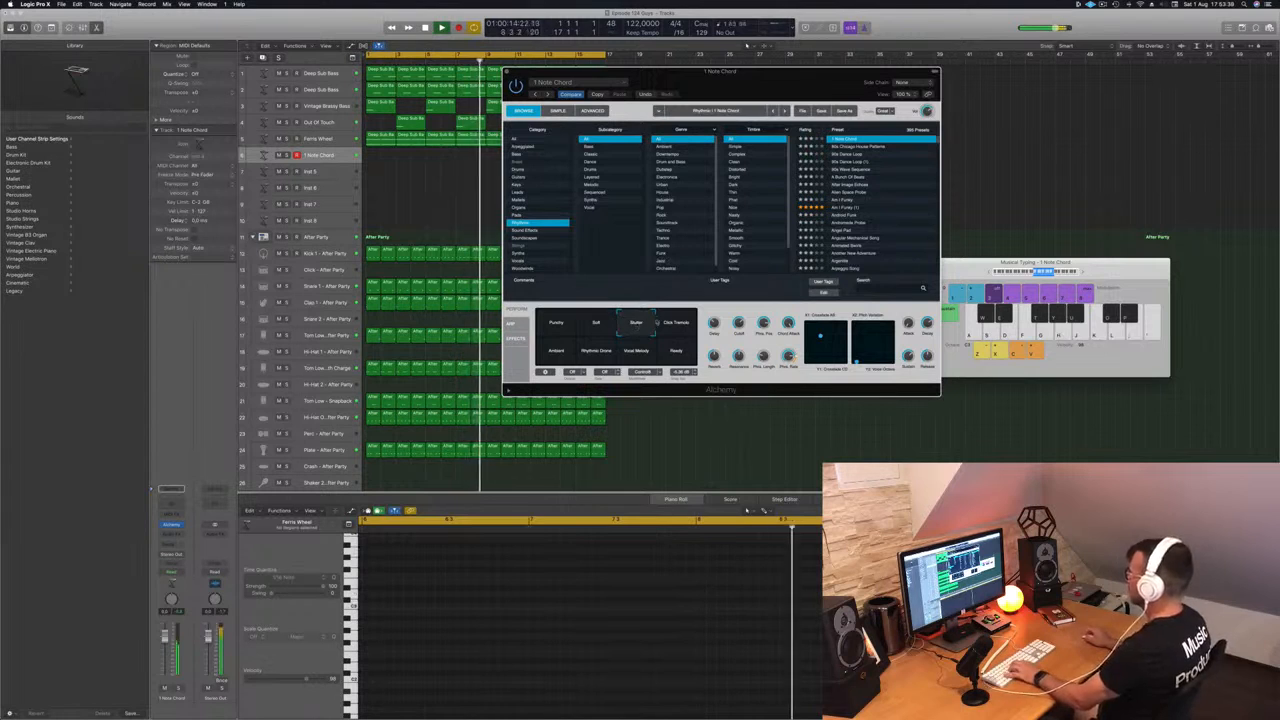
click(674, 323)
key(g)
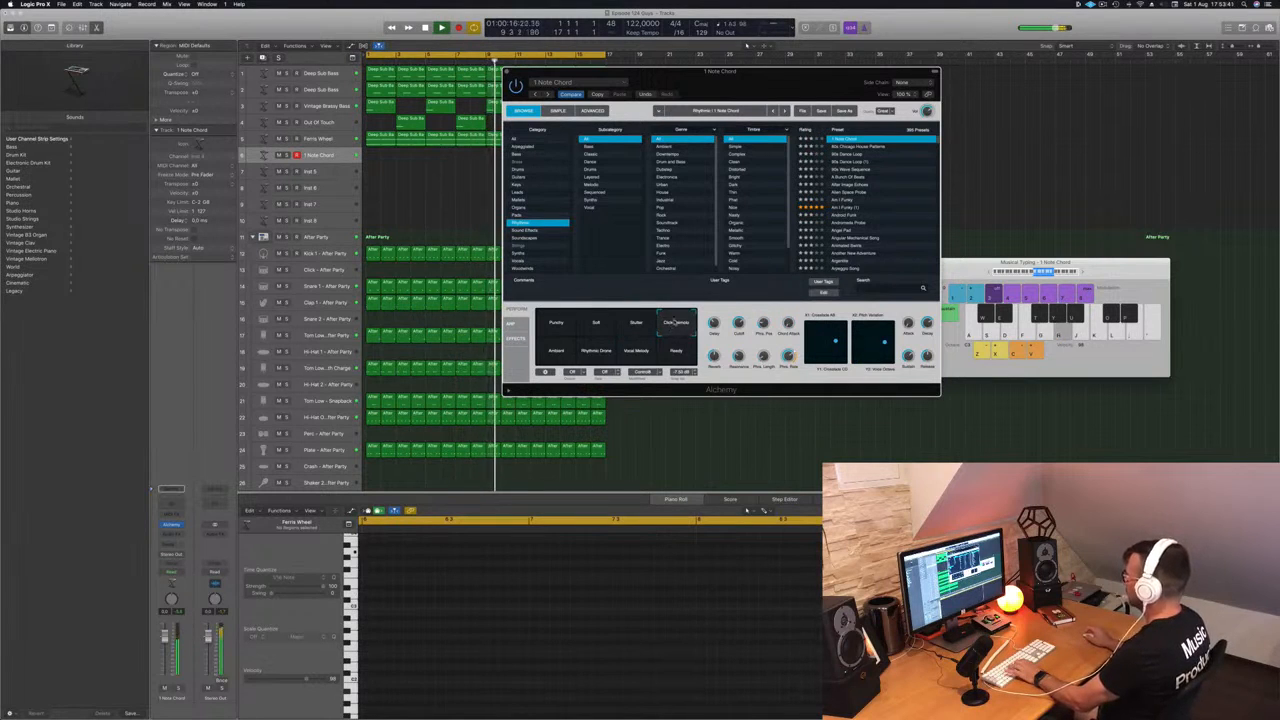
click(676, 350)
click(563, 352)
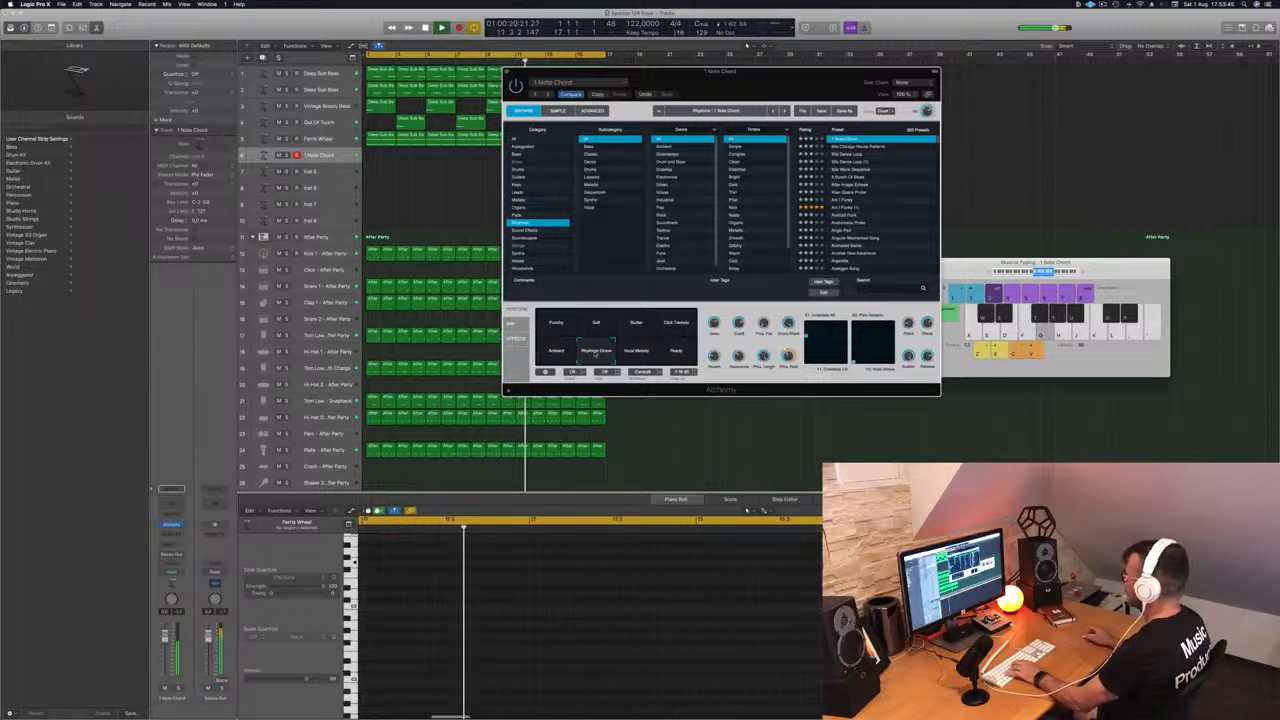
click(640, 355)
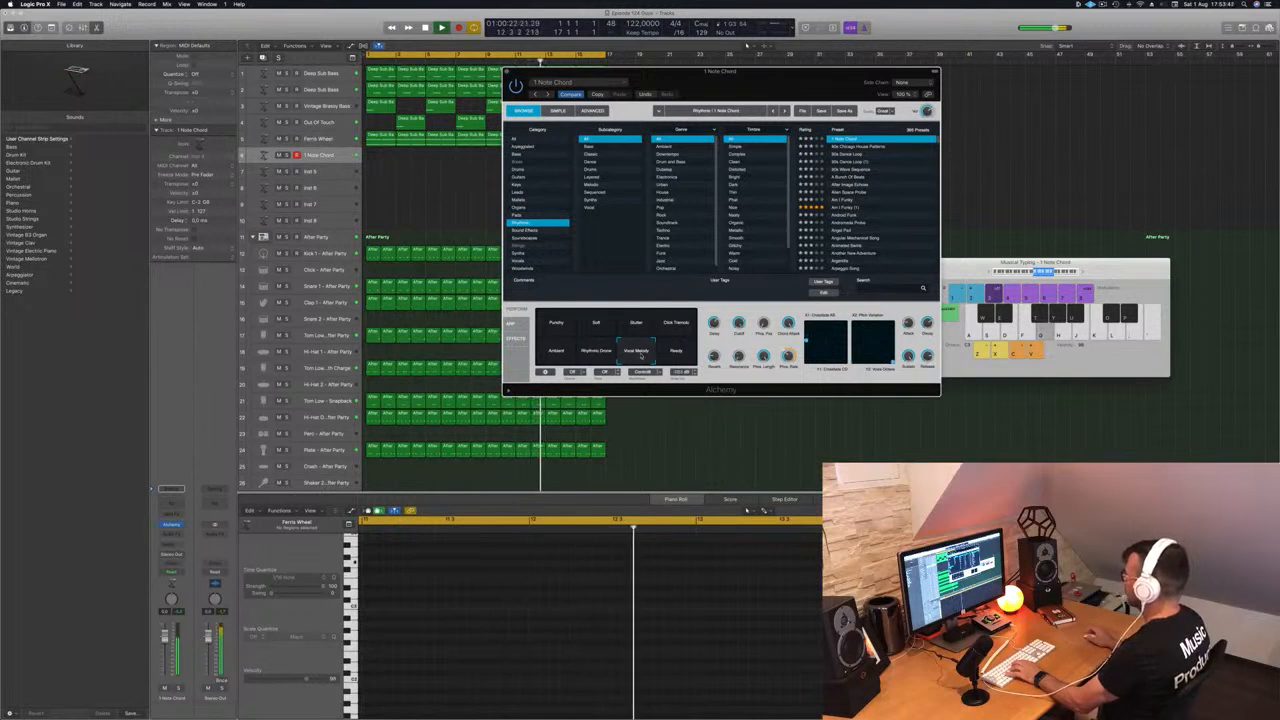
click(670, 355)
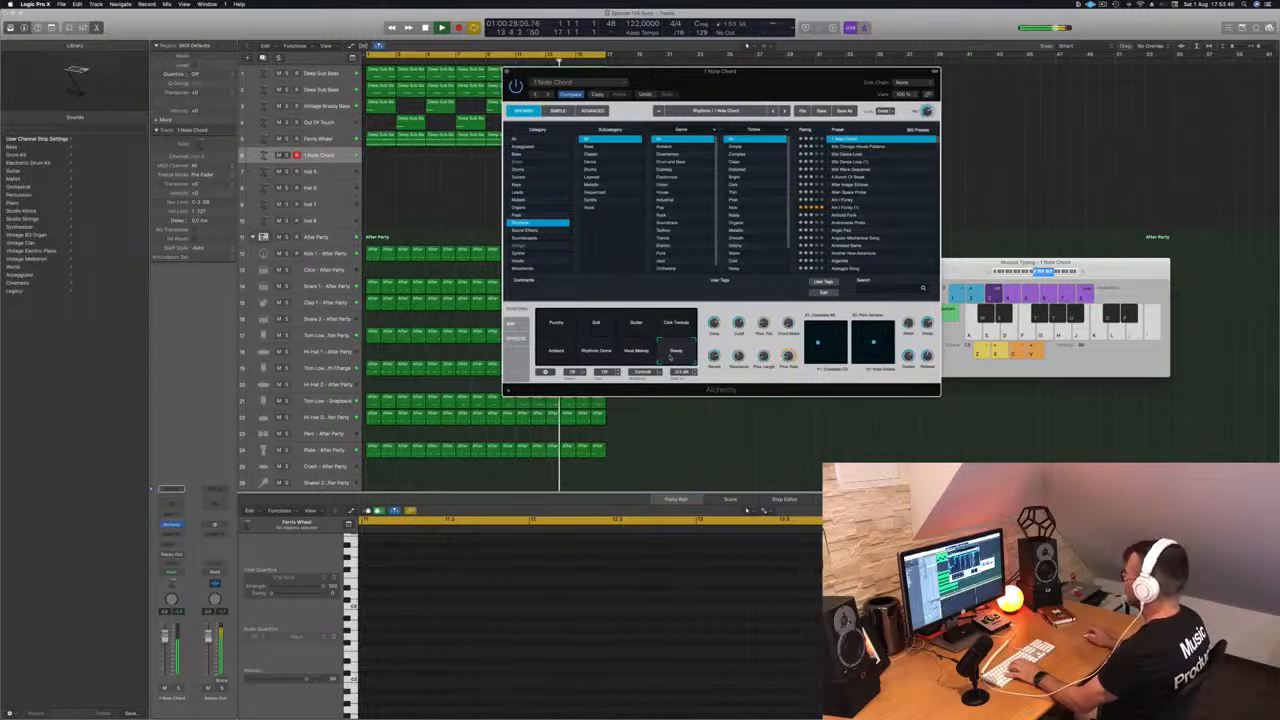
click(746, 510)
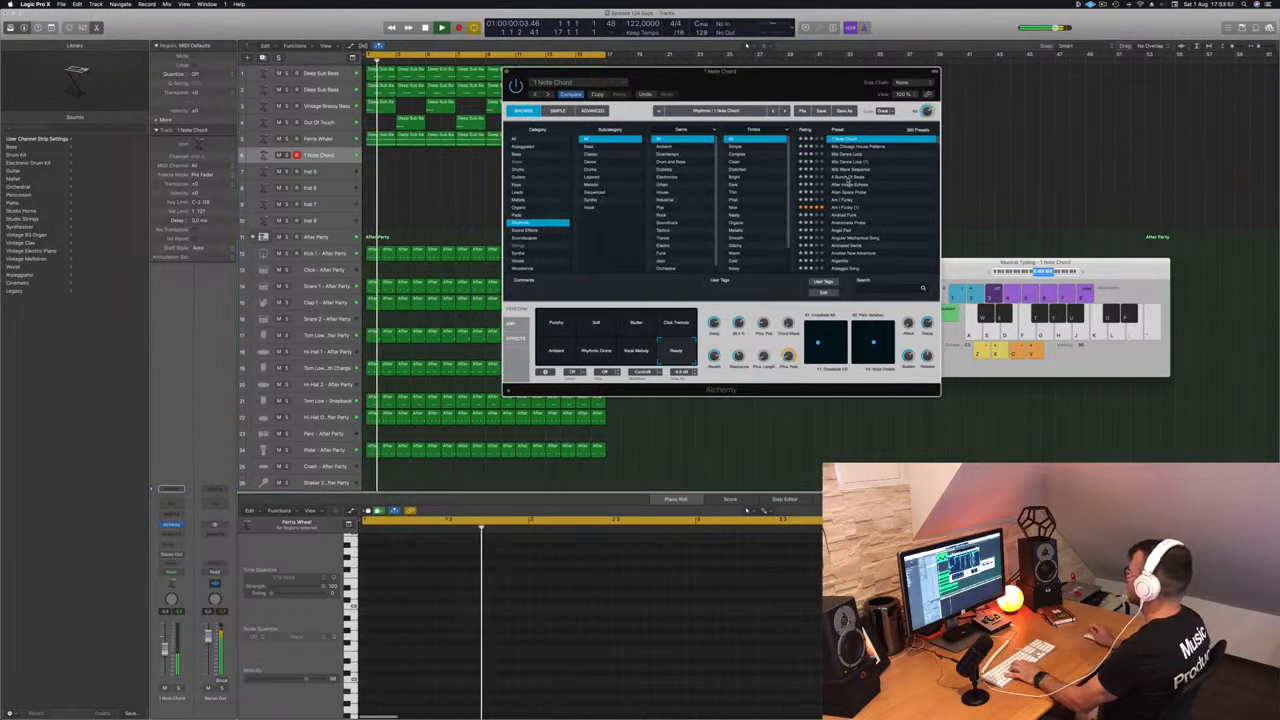
- Load the A Bunch Of Beats preset and audition its variations, ending on Lo-fi Delay
click(848, 178)
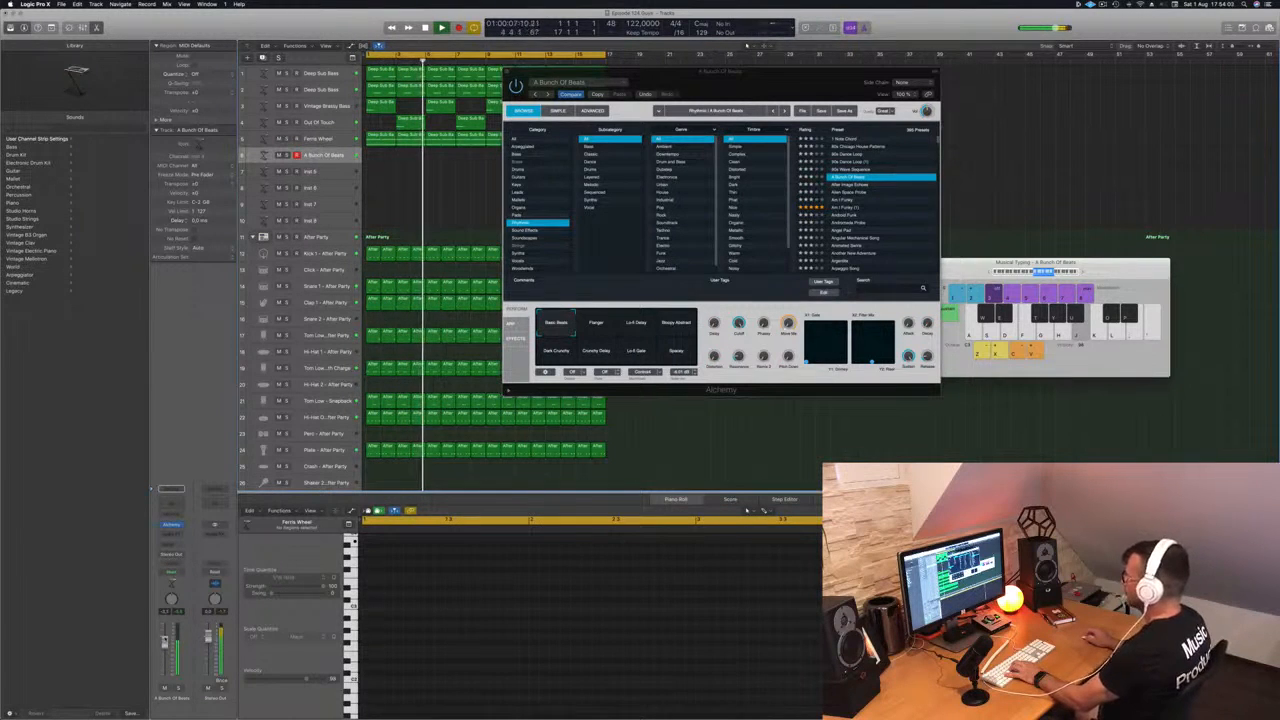
click(604, 328)
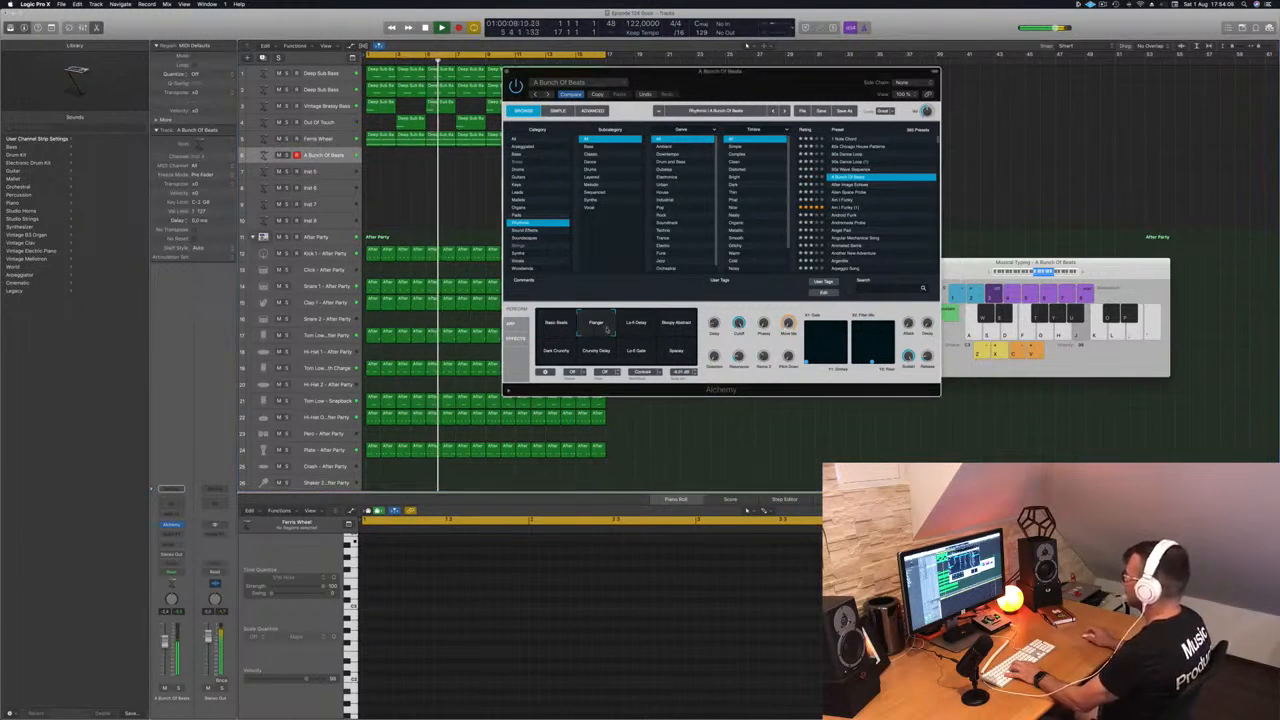
click(636, 325)
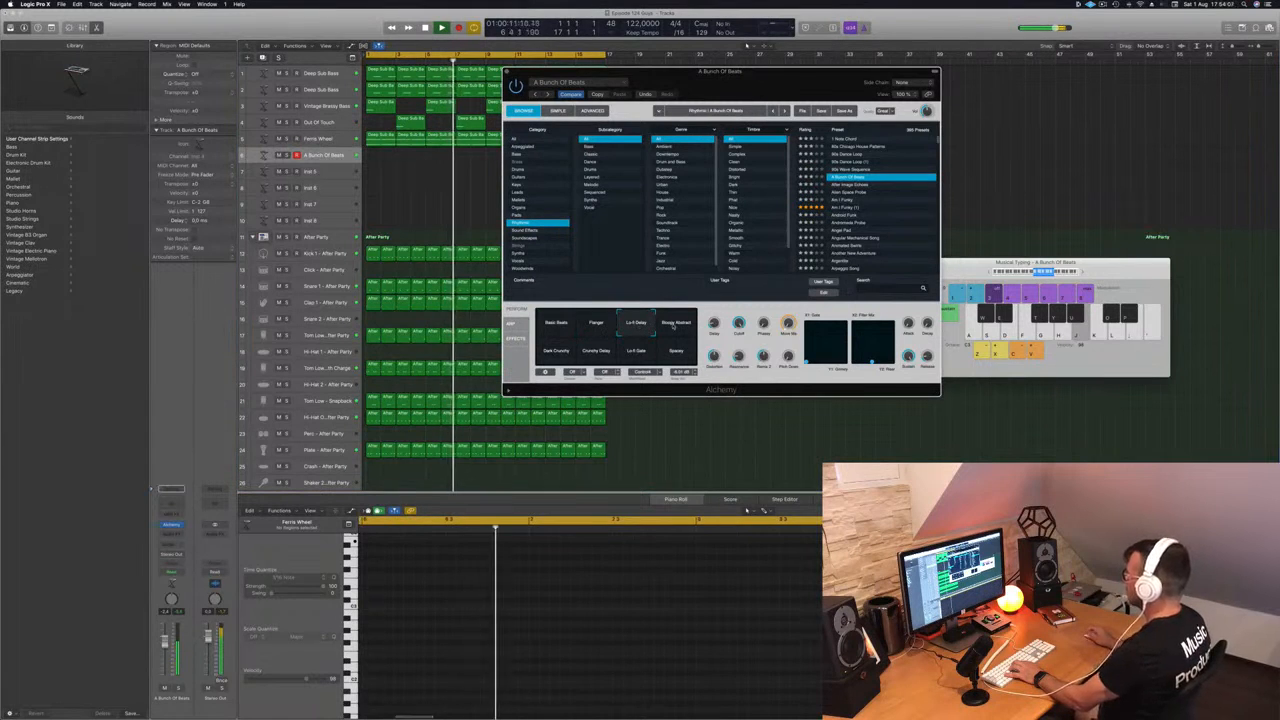
click(676, 326)
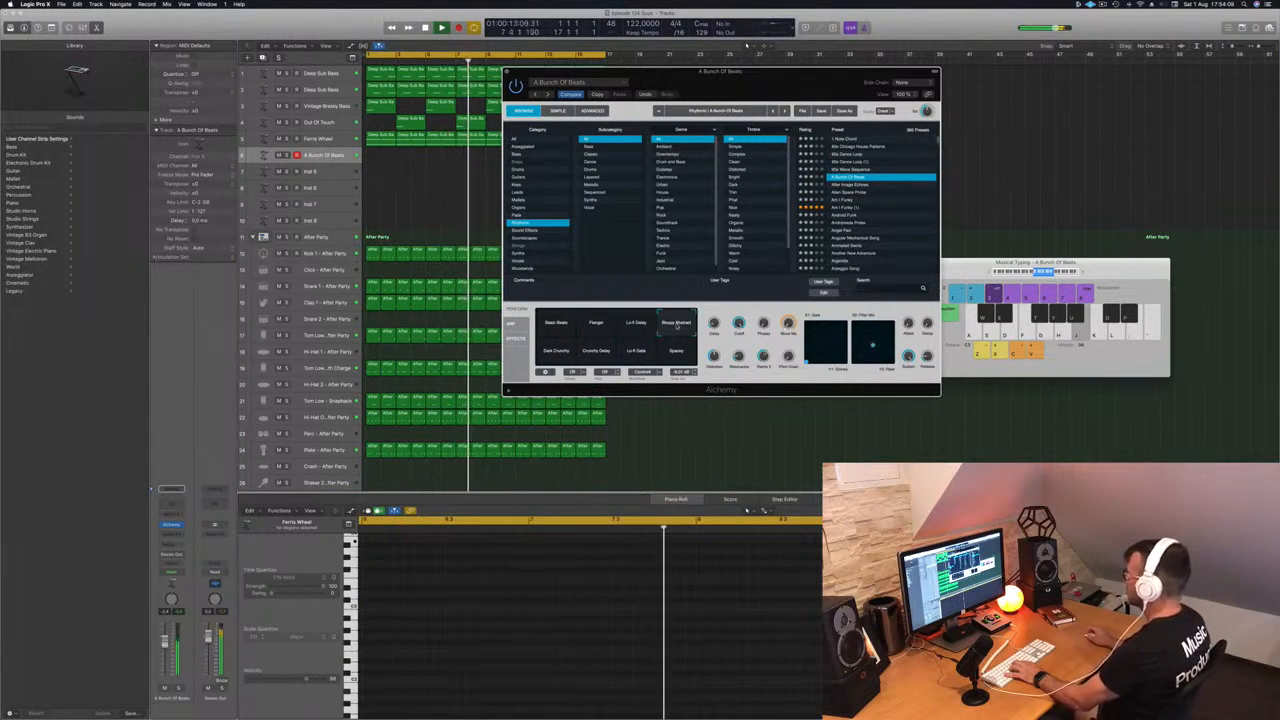
click(551, 353)
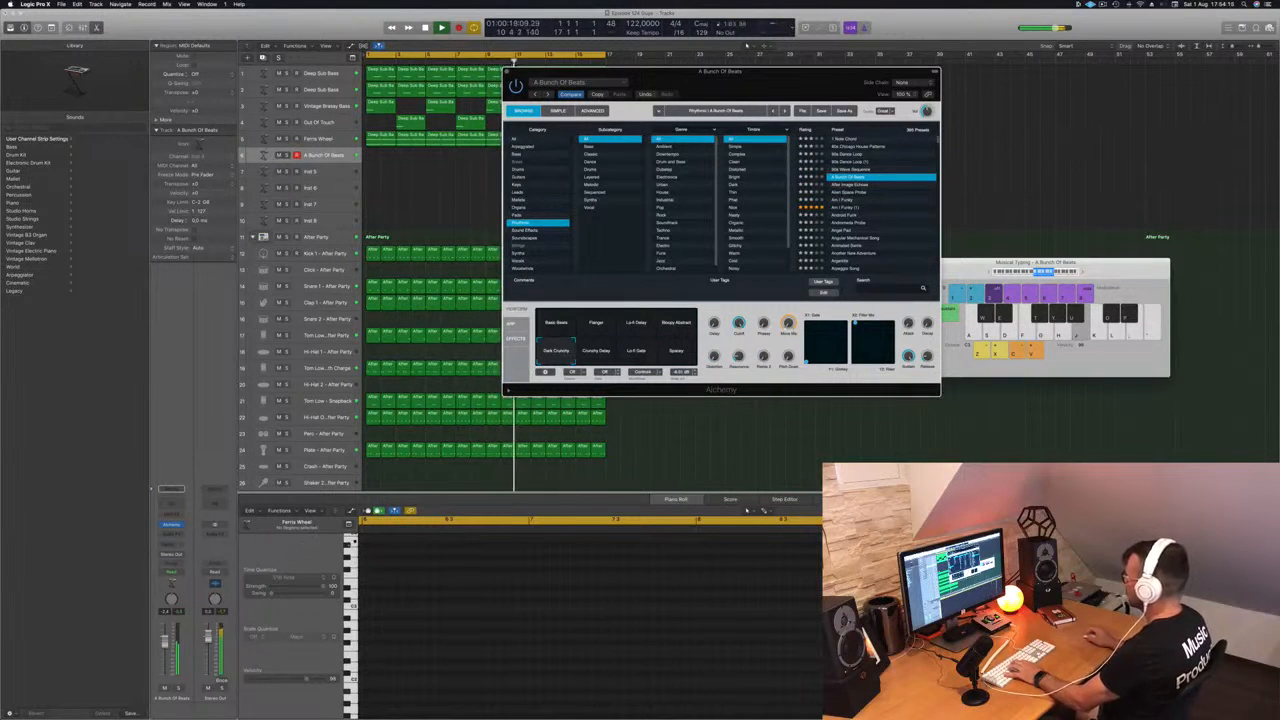
click(592, 350)
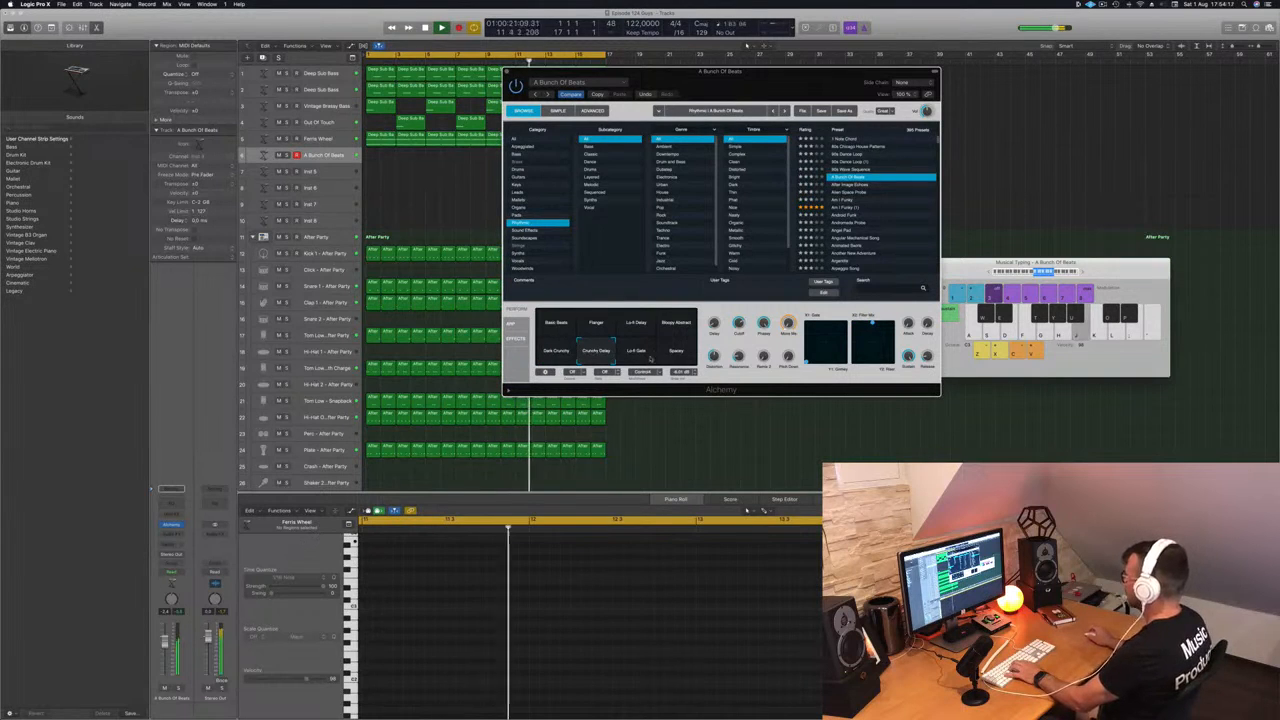
click(642, 351)
click(641, 326)
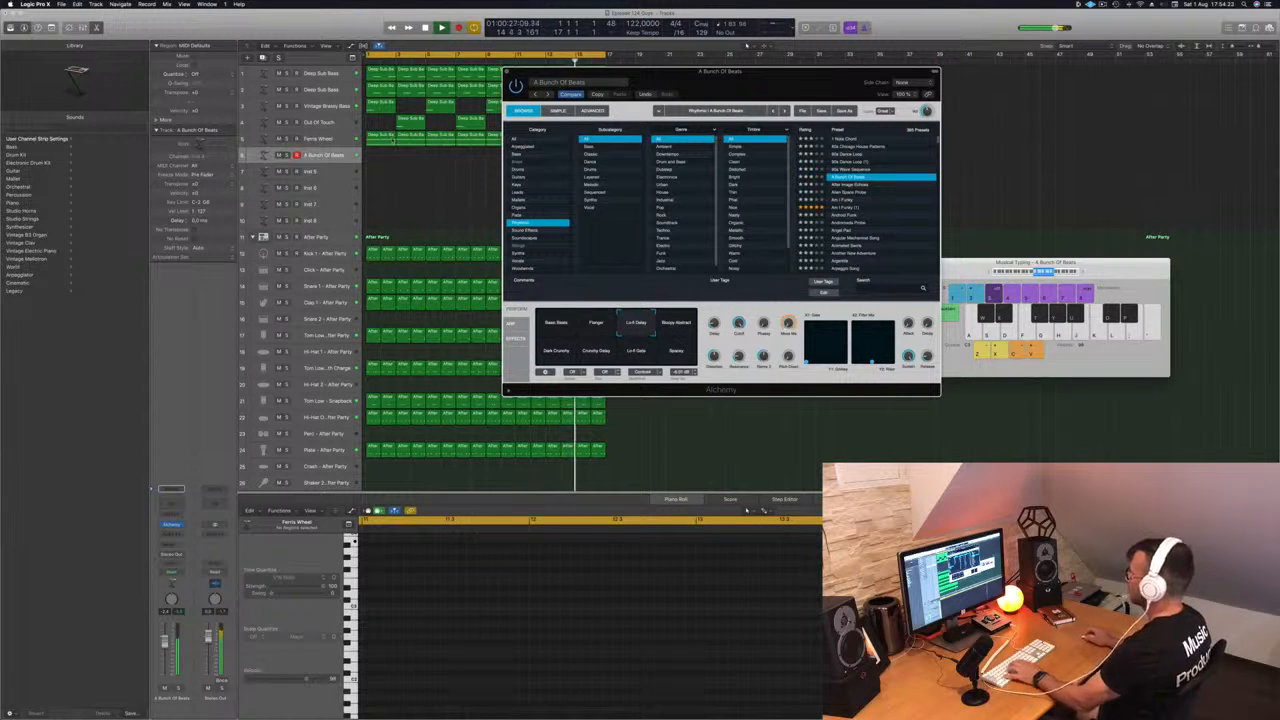
- Copy the first Ferris Wheel region onto the A Bunch Of Beats track and reduce its doubled octaves to a single line of notes
click(381, 135)
drag(382, 150, 381, 155)
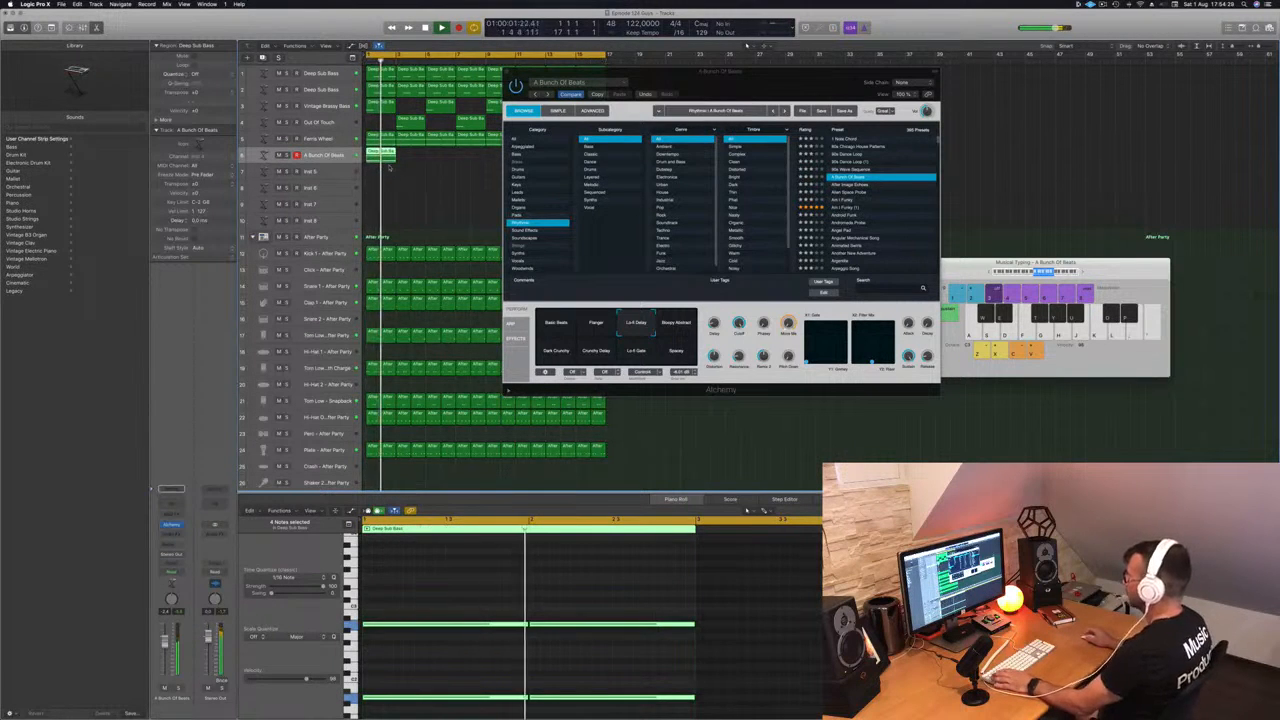
drag(418, 597, 512, 670)
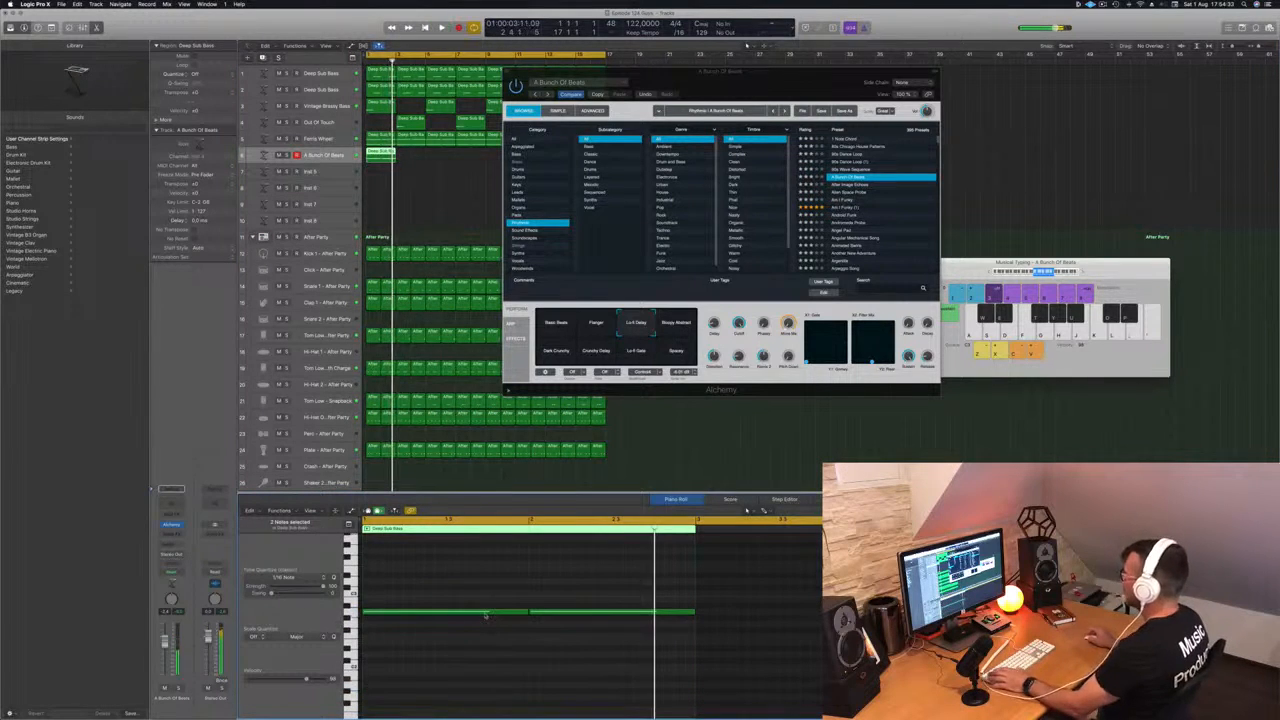
- Switch the preset to the Basic Beats variation and transpose the copied region's notes down one octave
click(554, 325)
drag(713, 64, 738, 165)
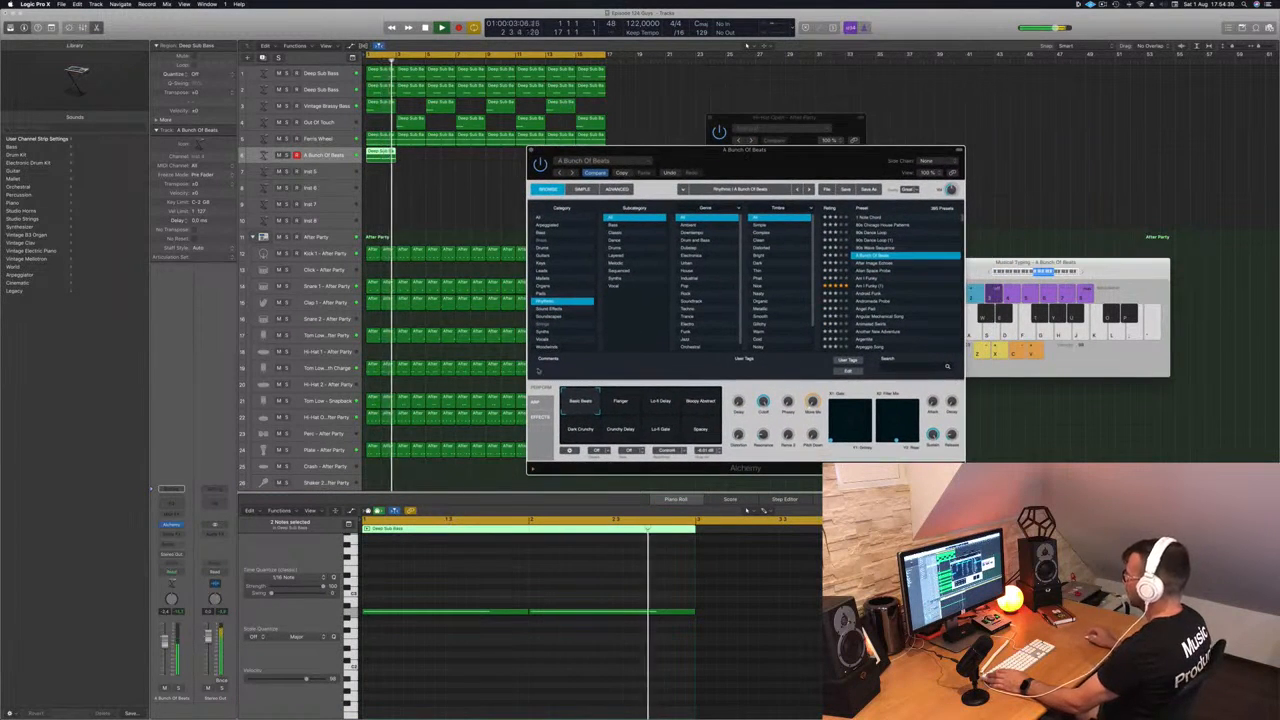
drag(462, 590, 603, 651)
key(alt+shift+Down)
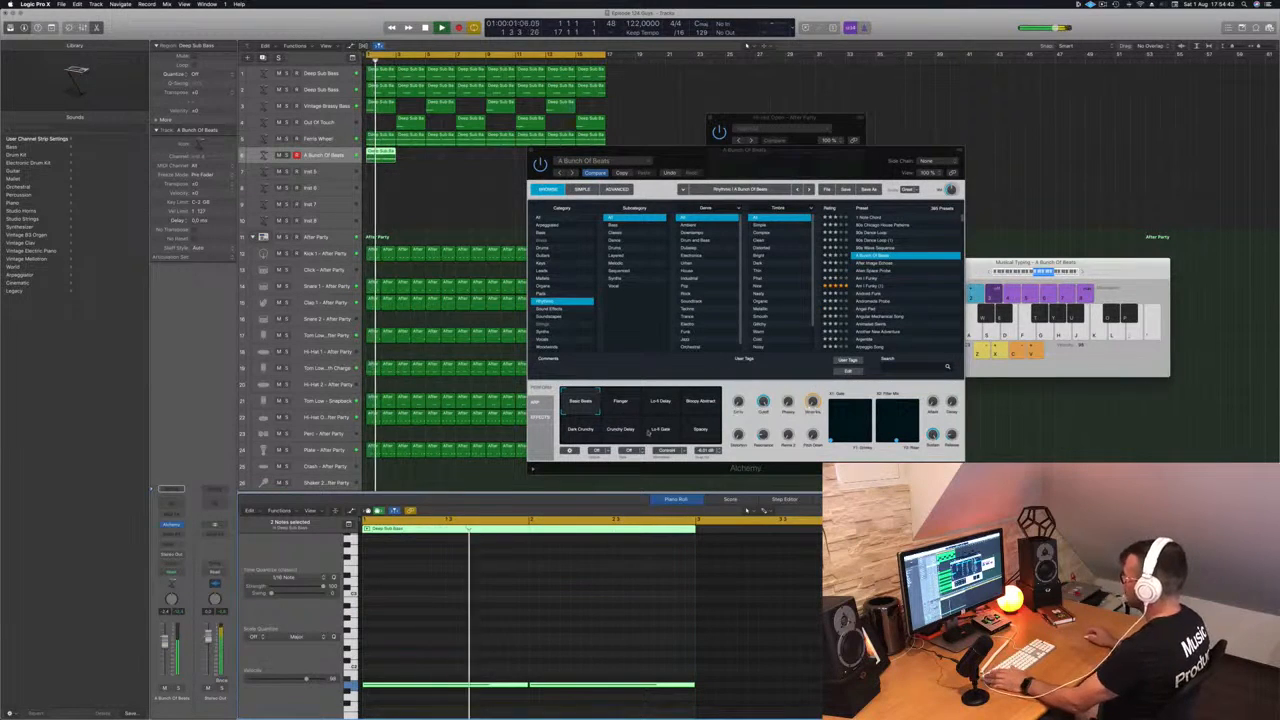
- Choose the Lo-fi Delay variation after trying Flanger, and repeat the two-bar region across its track to fill the 16-bar loop
click(624, 405)
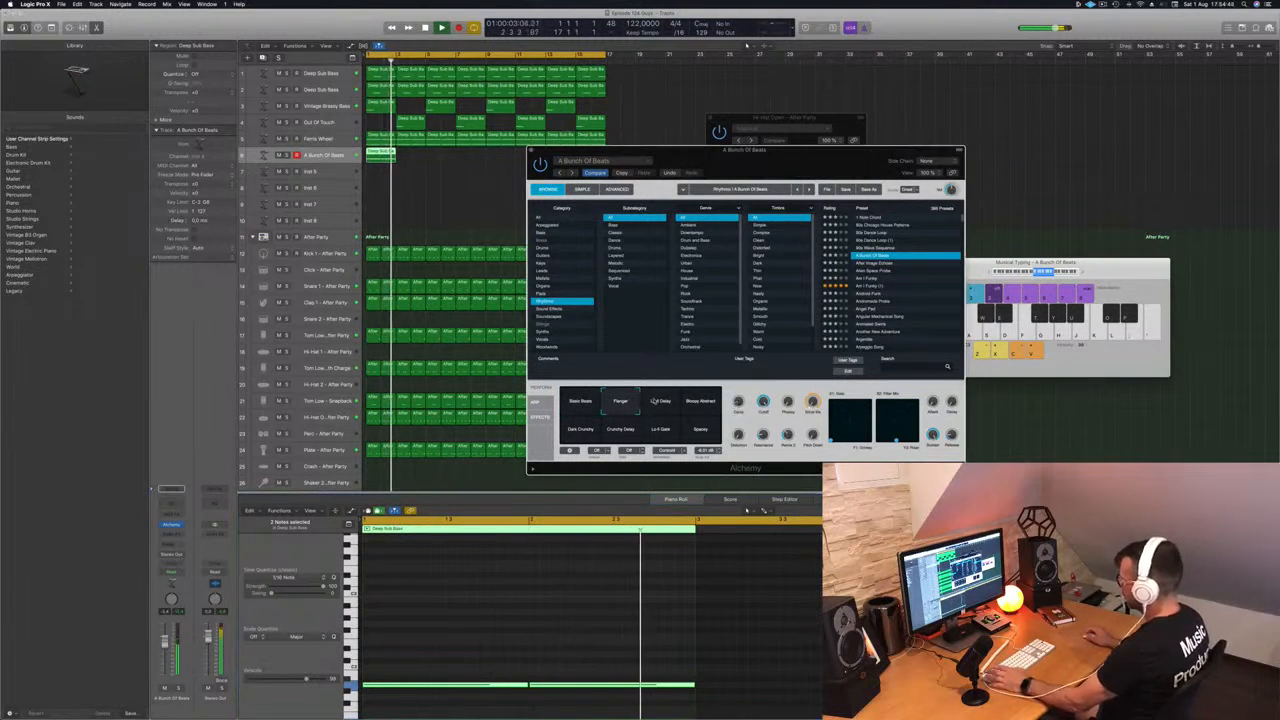
click(660, 402)
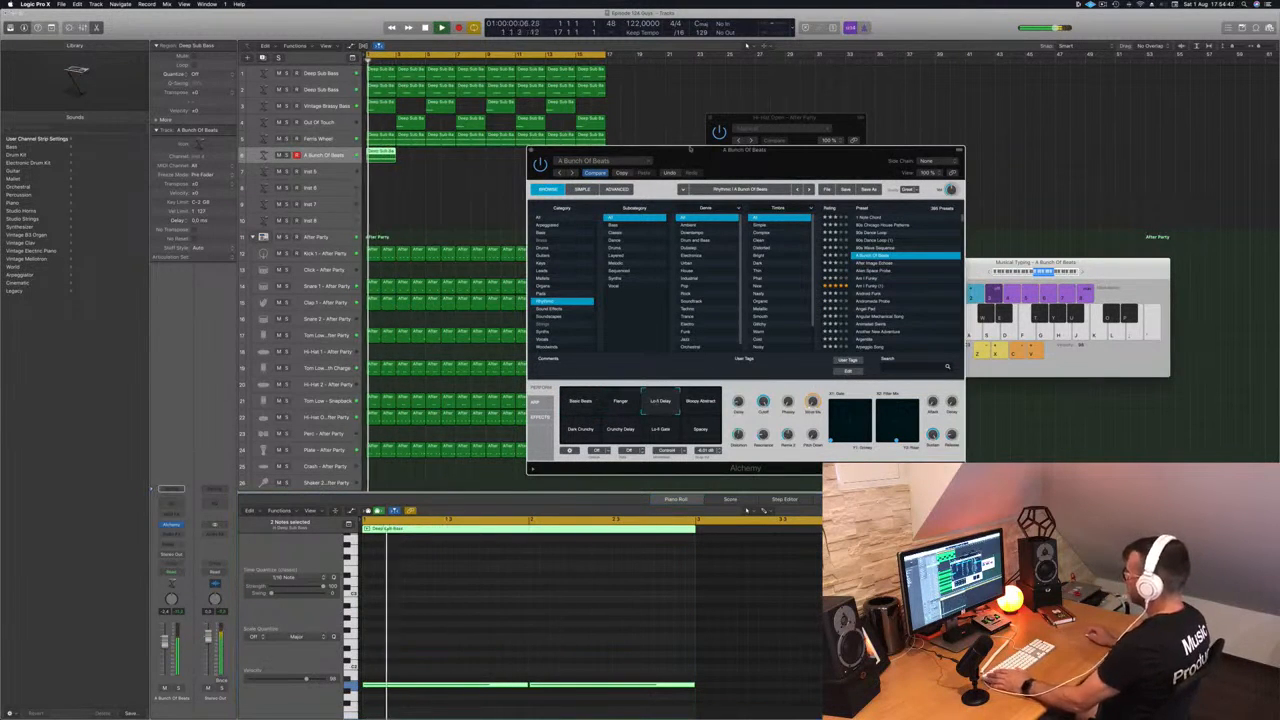
drag(689, 151, 649, 274)
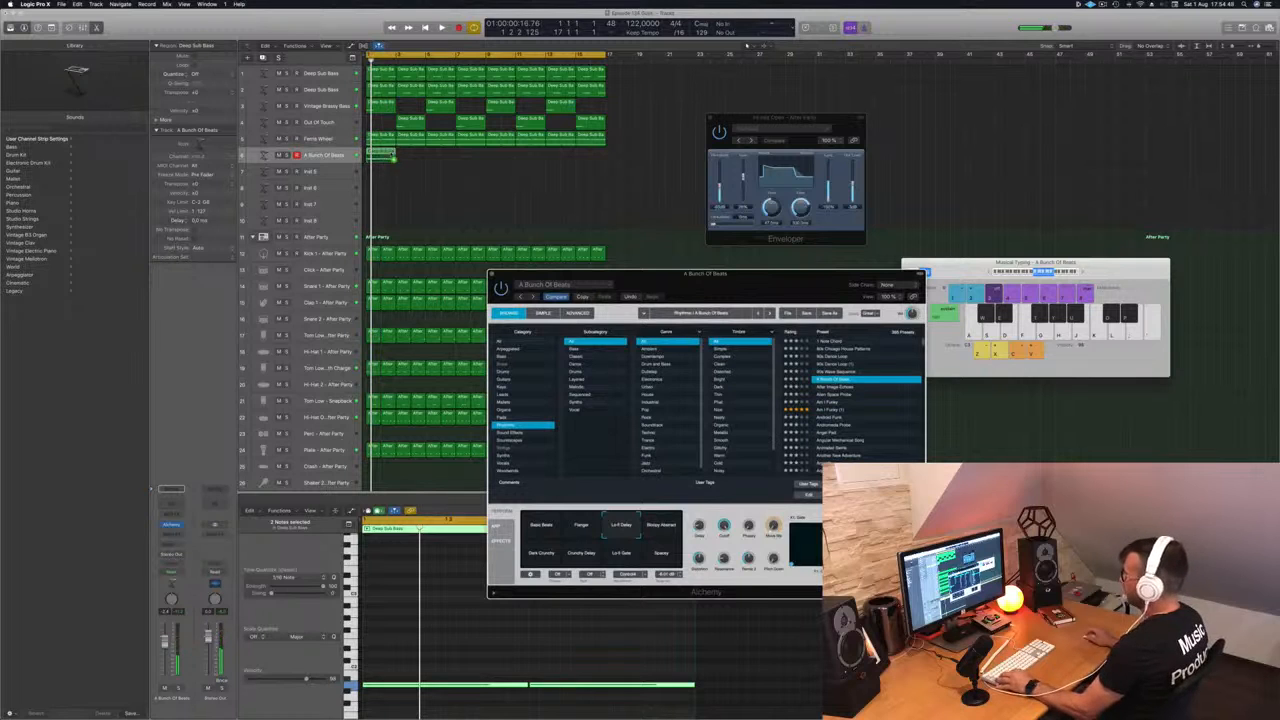
drag(414, 158, 501, 158)
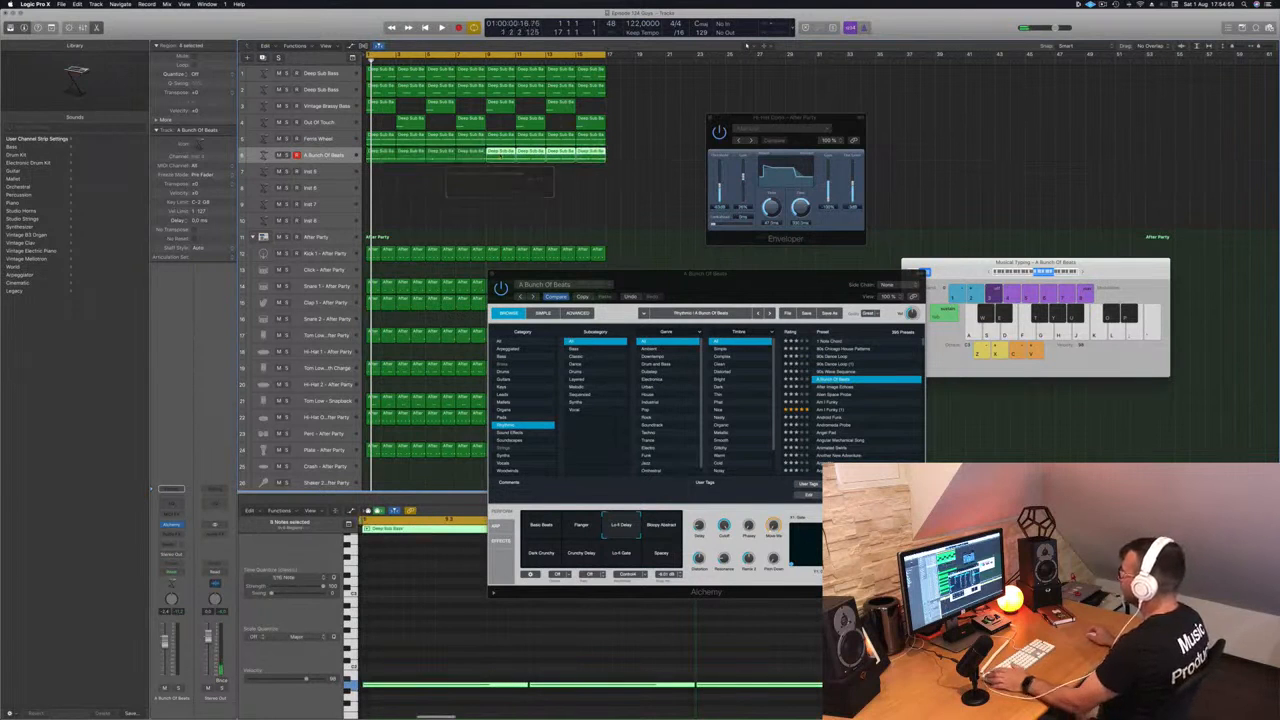
- Audition more A Bunch Of Beats variations against the loop, including Crunchy Delay and Lo-fi Gate
drag(696, 287, 704, 245)
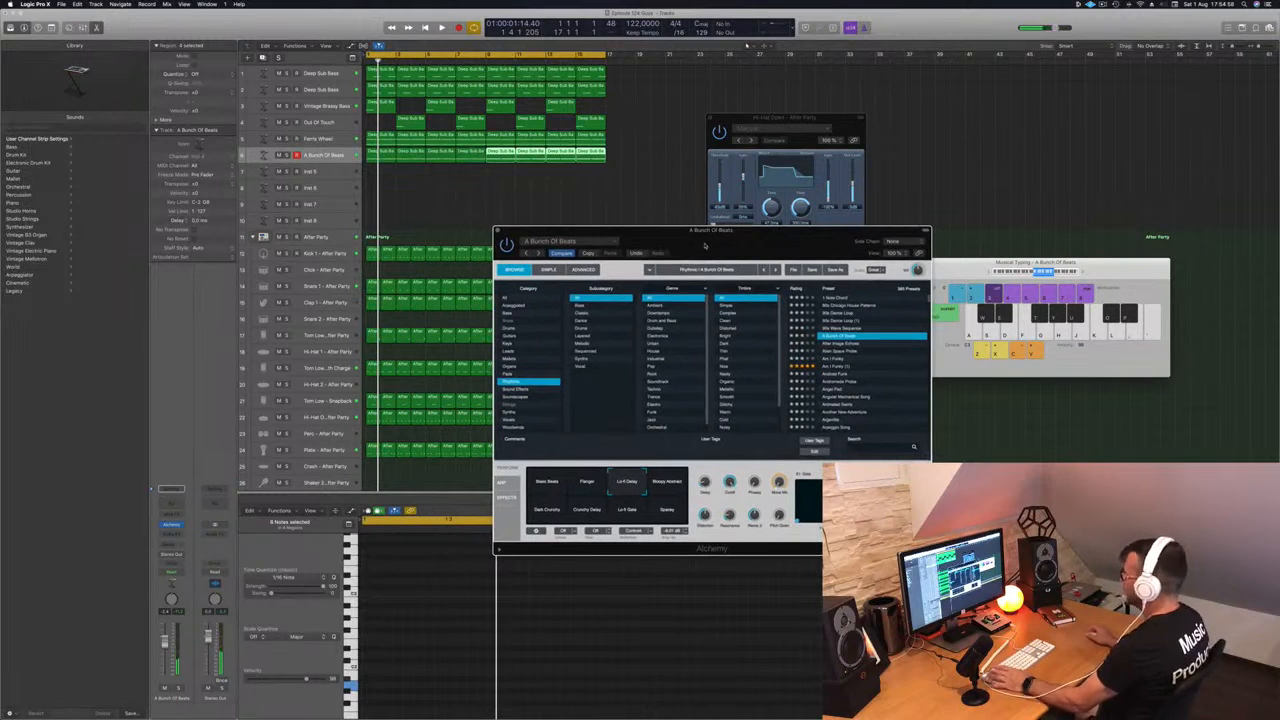
click(662, 494)
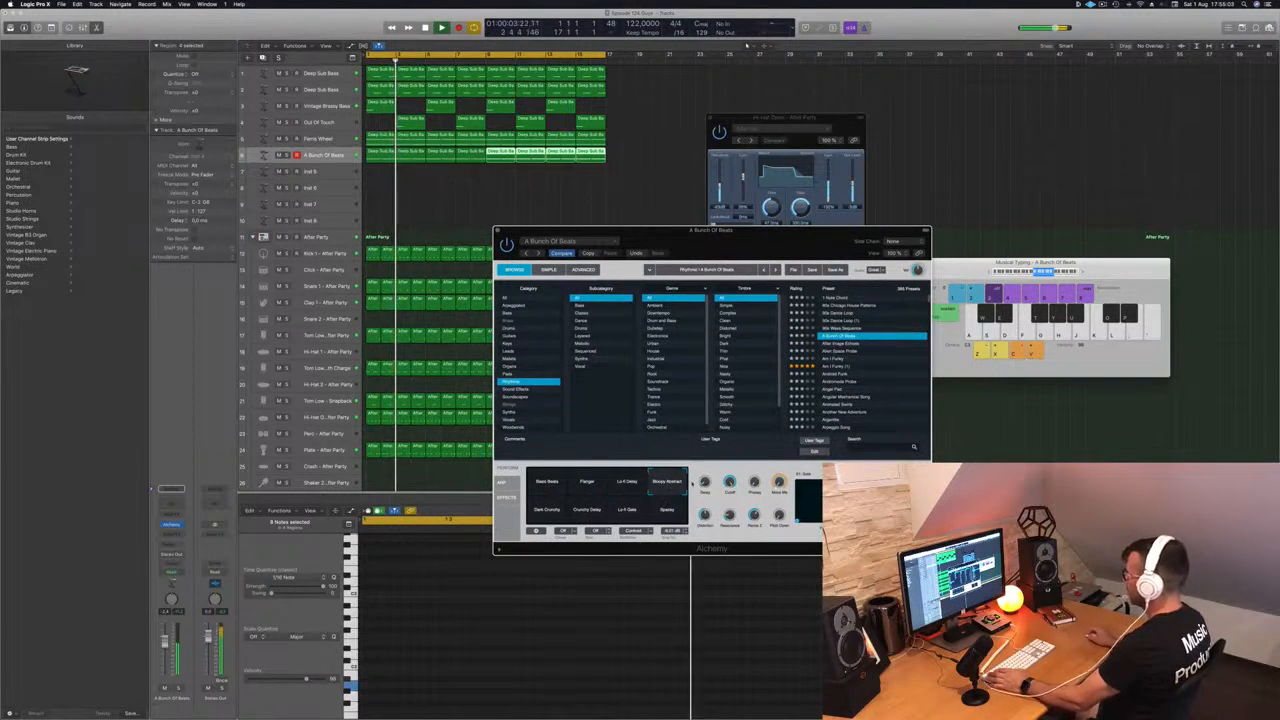
click(584, 510)
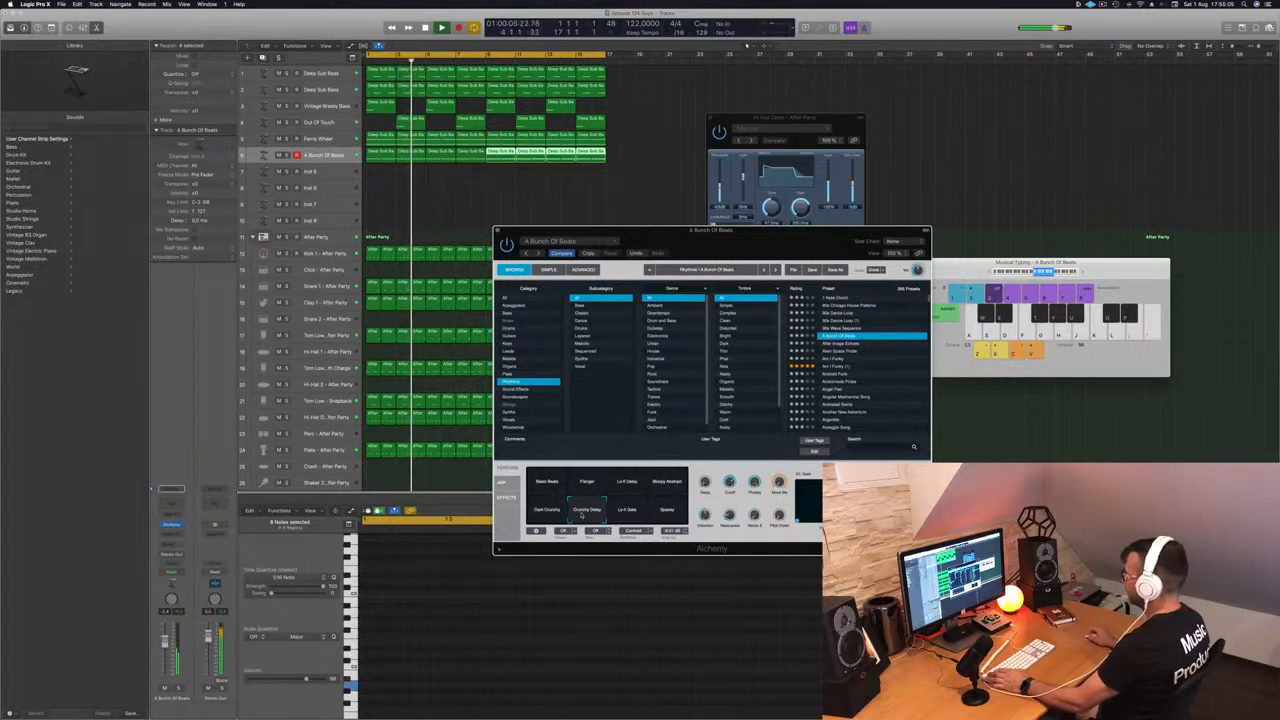
click(626, 512)
- Load the After Image Echoes preset and compare its variations from the loop start, settling on Harmonics
click(840, 344)
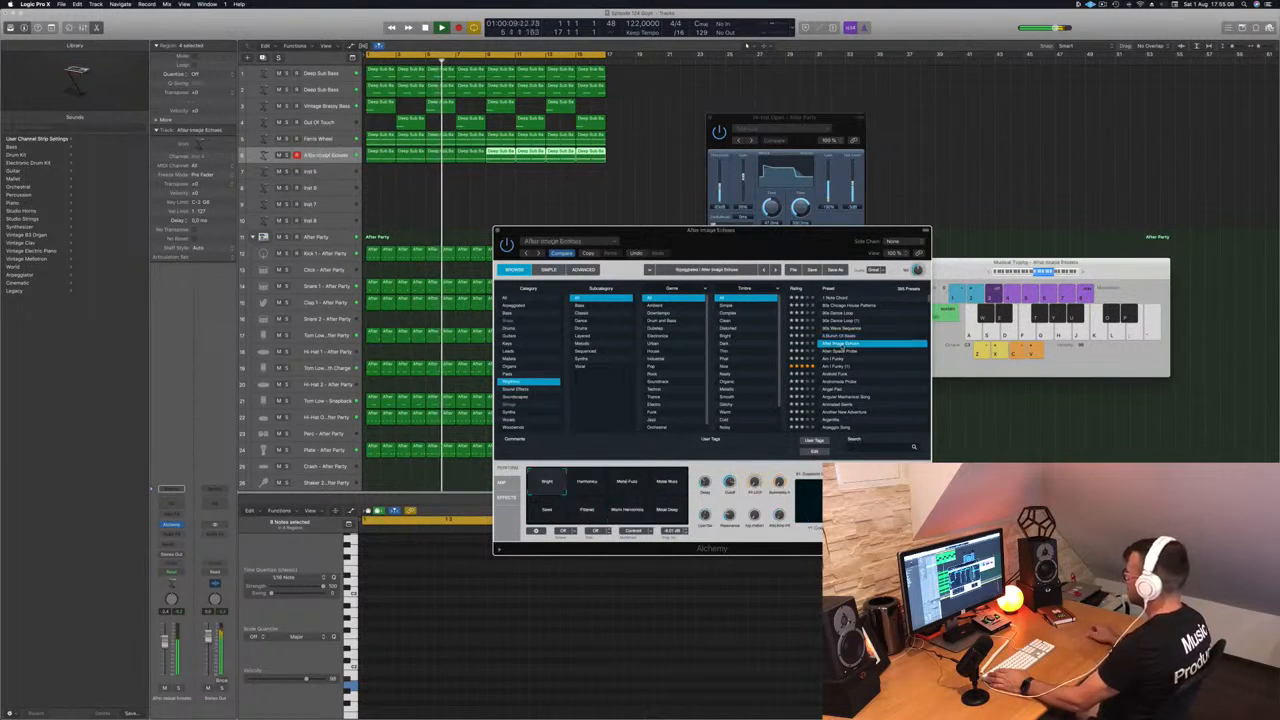
key(Return)
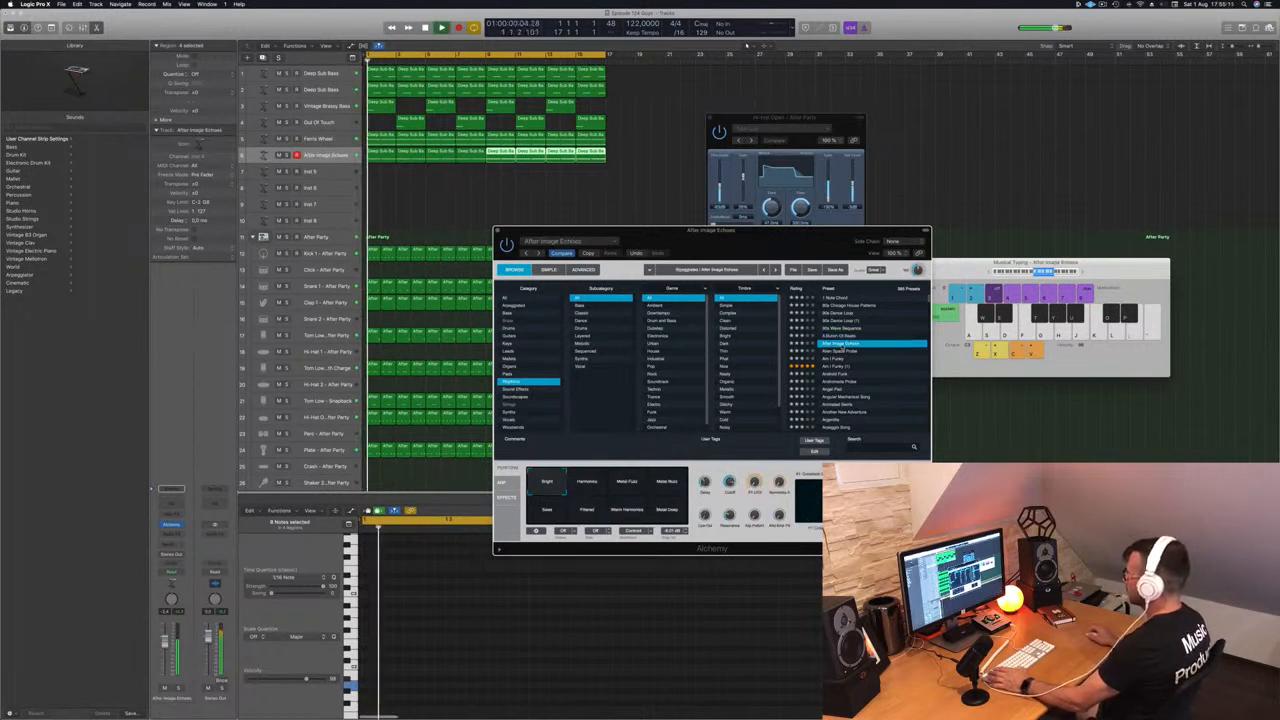
click(586, 485)
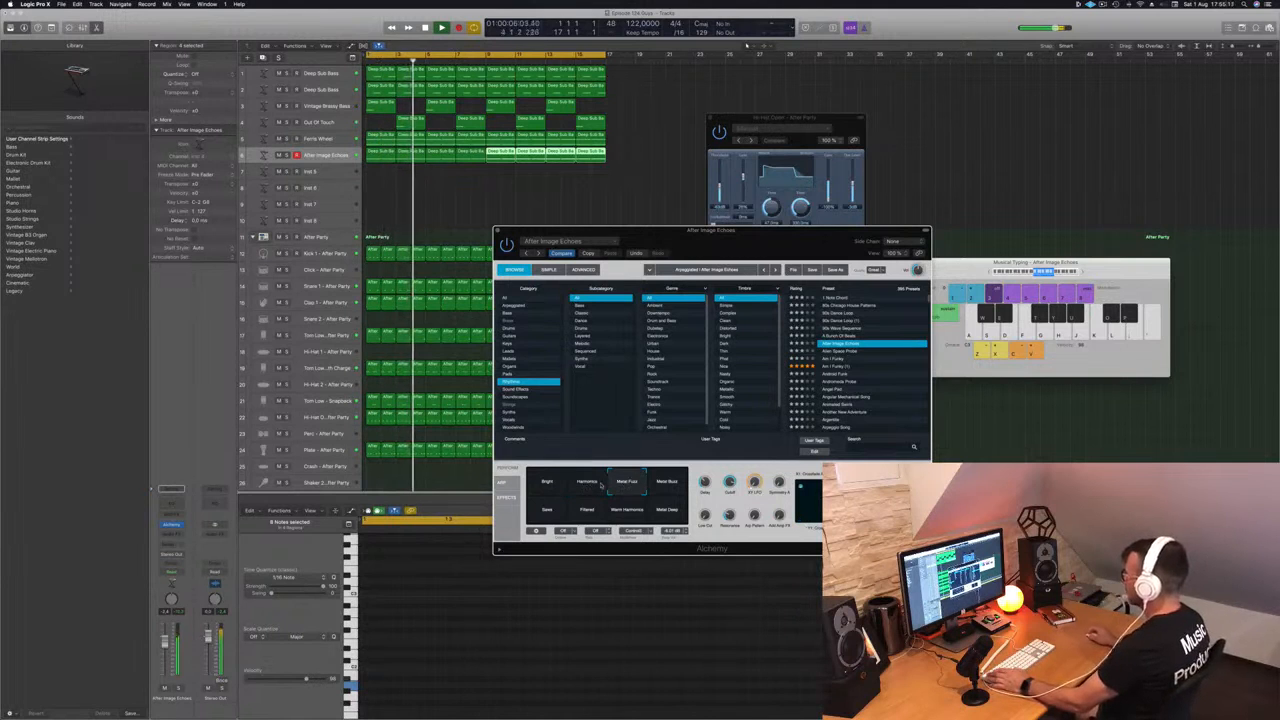
key(Return)
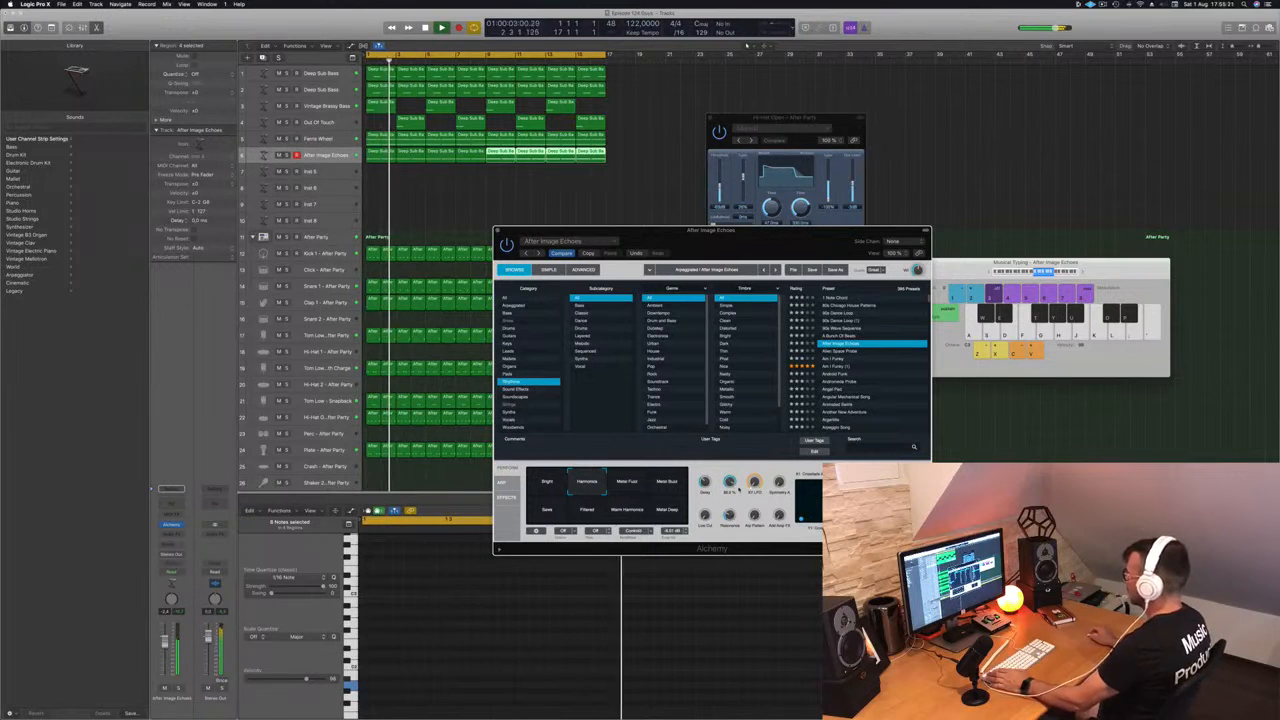
click(645, 482)
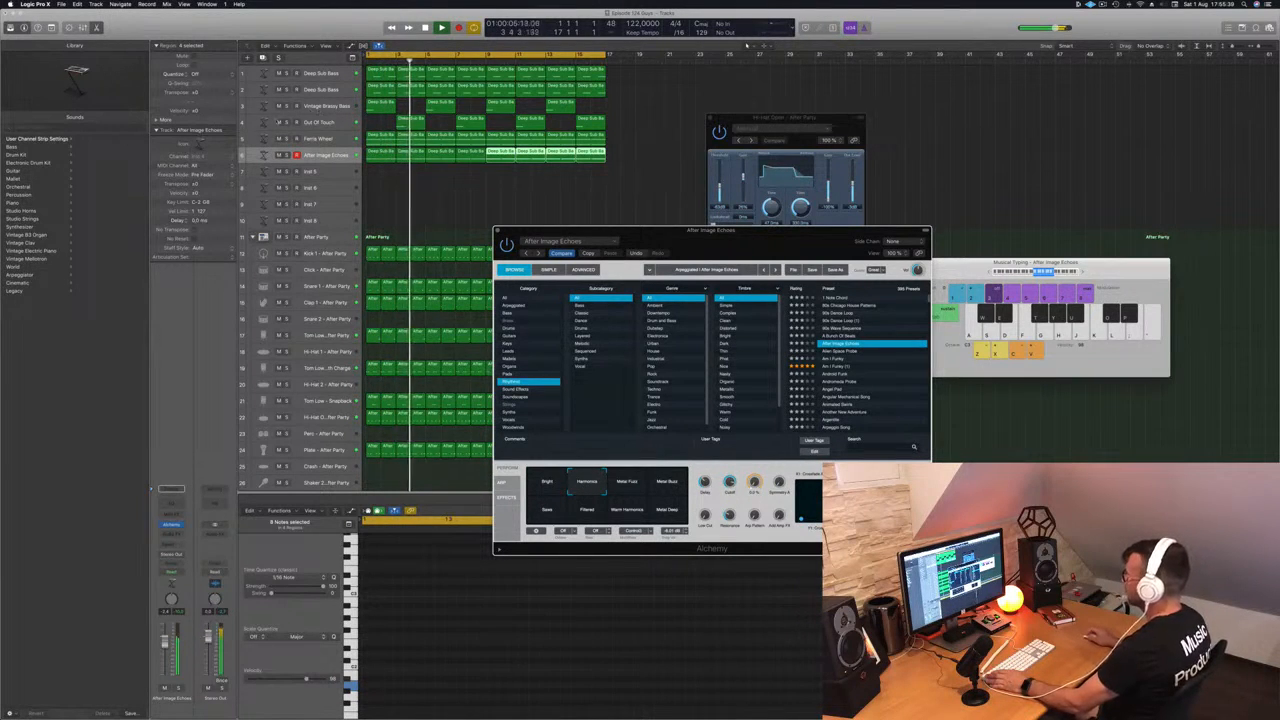
- Select all regions on the After Image Echoes track and play the loop from the start
click(347, 155)
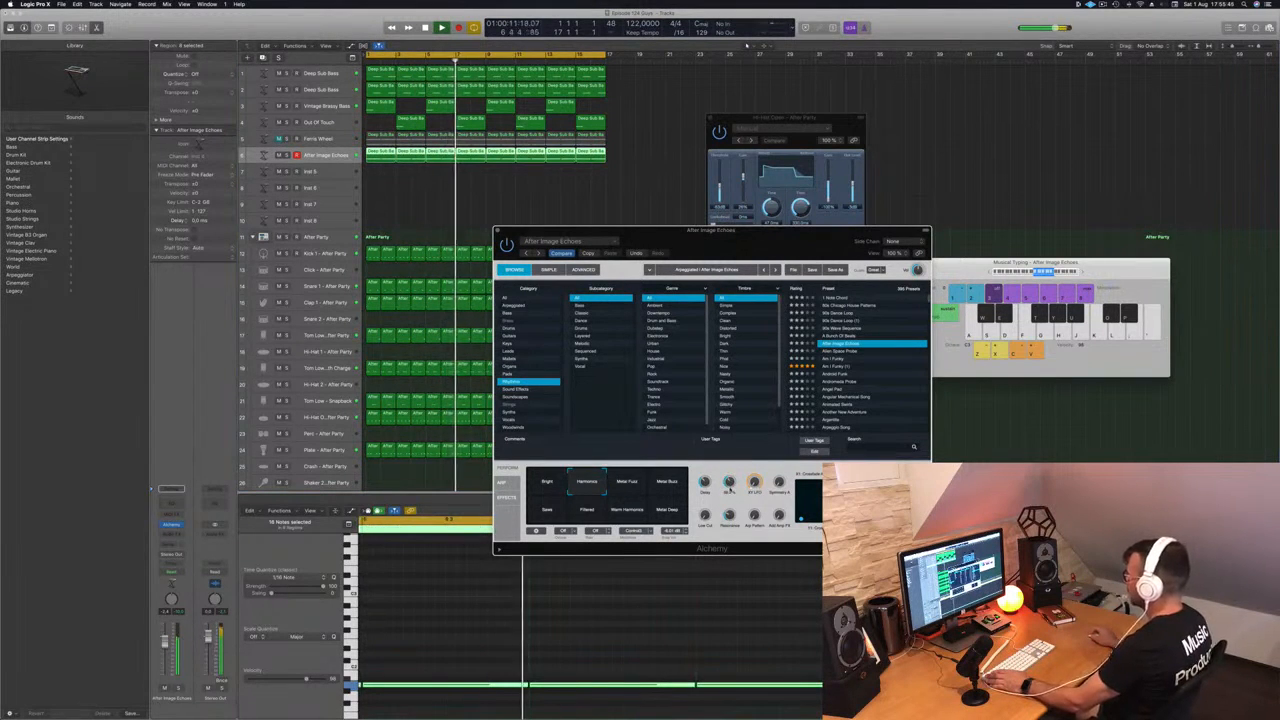
key(Return)
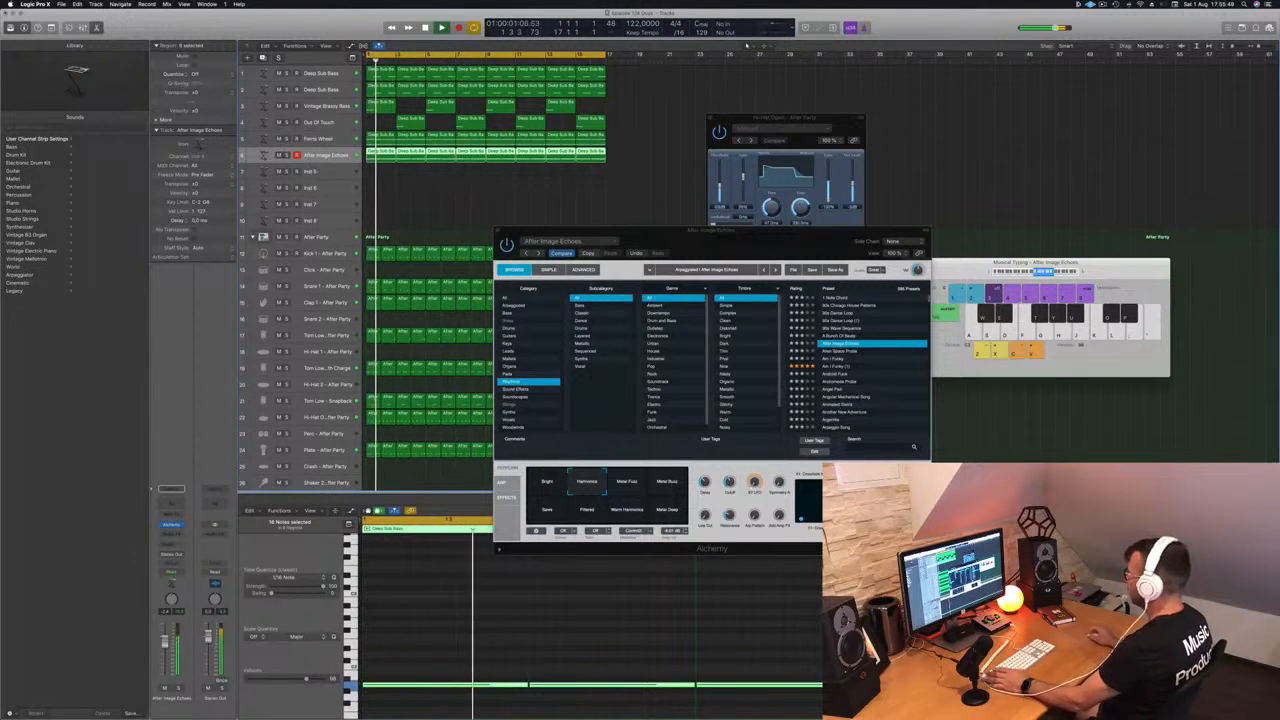
- Audition the Alien Space Probe and Am I Funky presets on the echoes track, and load Android Funk
click(845, 351)
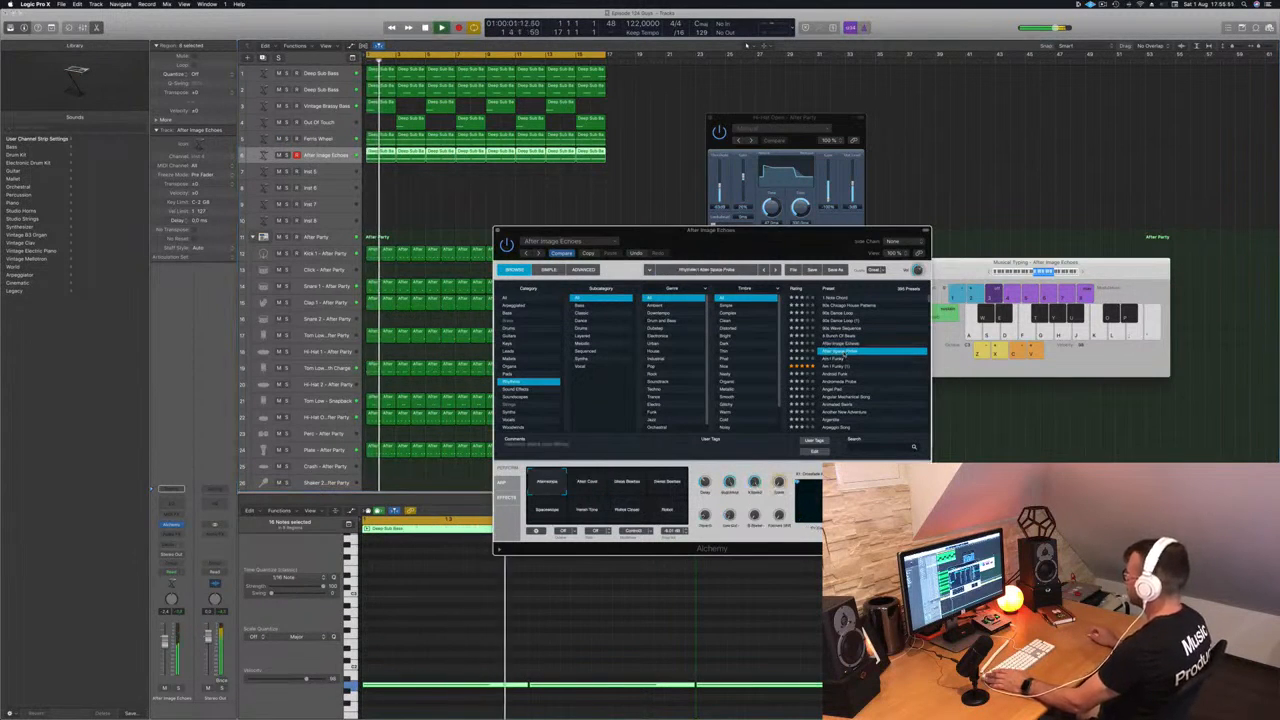
key(Return)
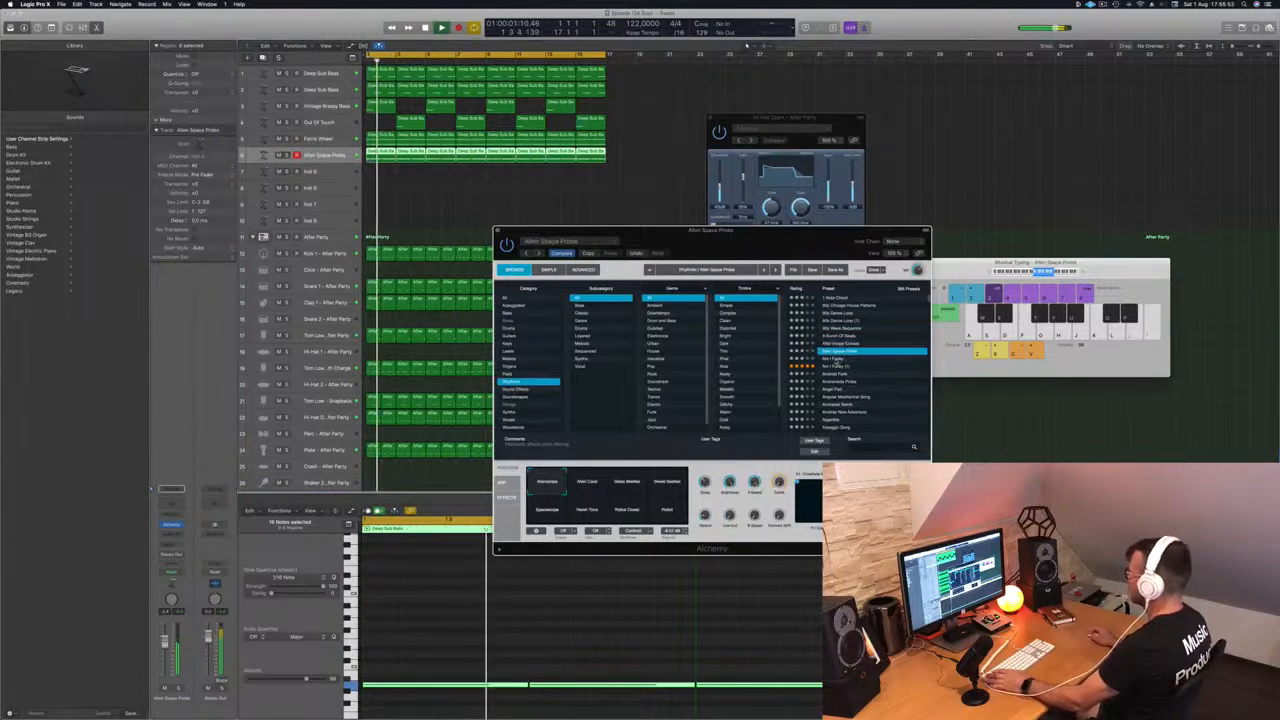
key(Down)
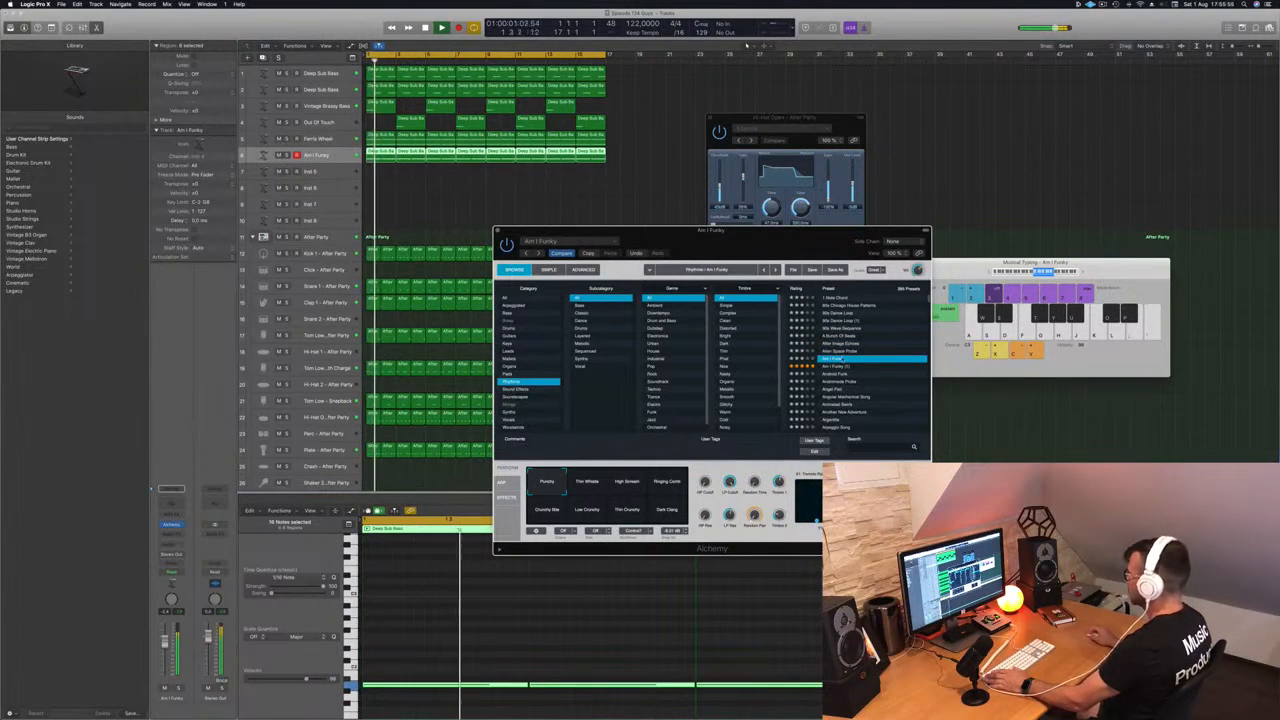
click(840, 374)
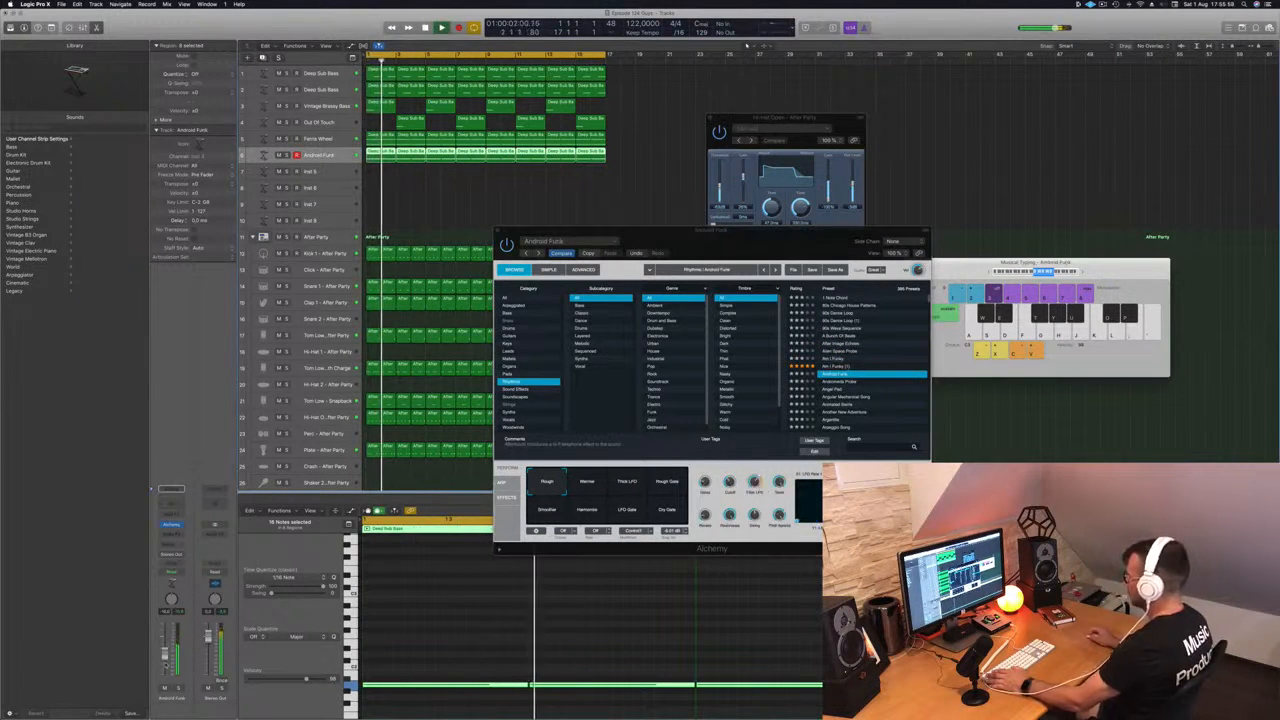
- Compare the Android Funk variations, including Thick LFO, Rough Gate and Smoother, against the loop and choose Harmonize
click(589, 484)
key(Return)
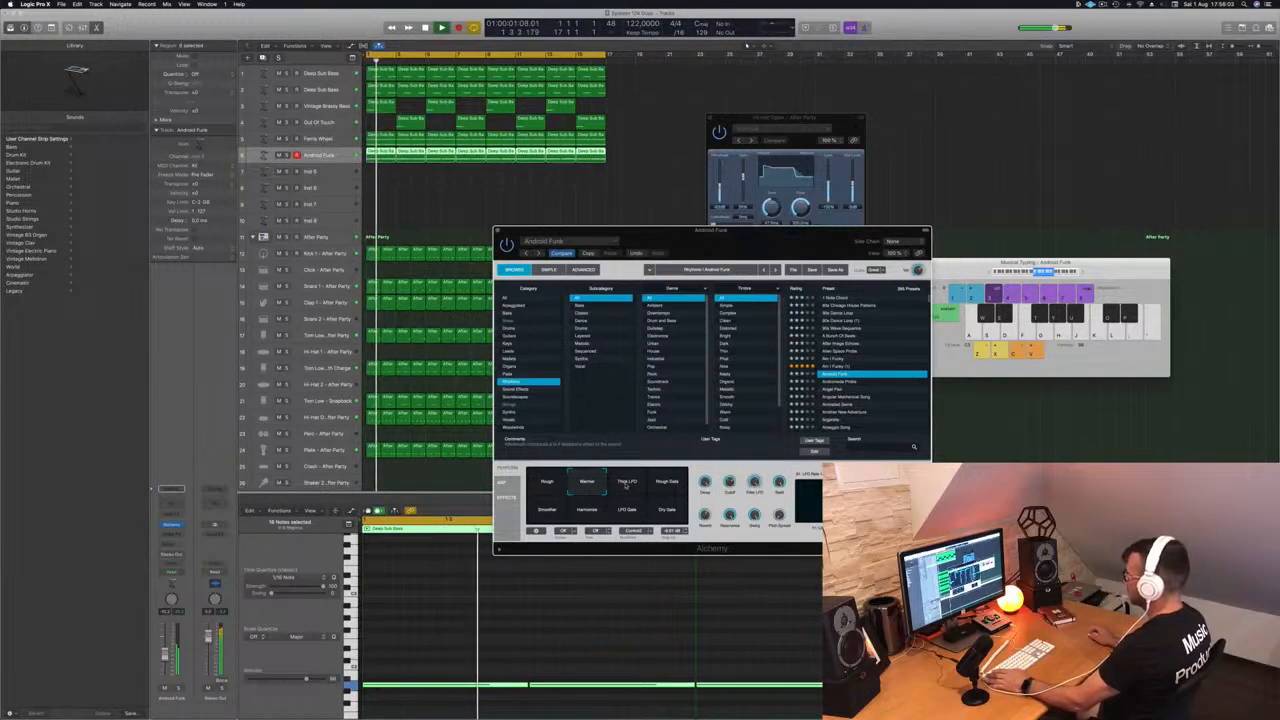
click(626, 484)
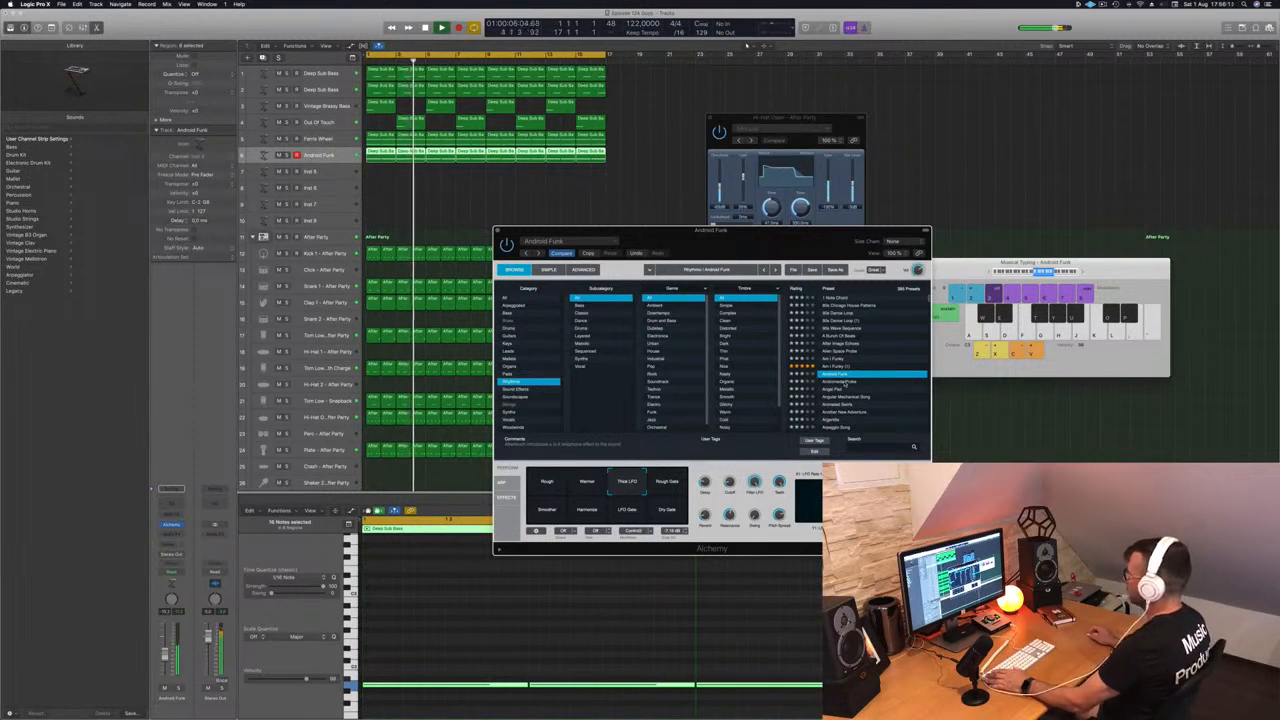
click(673, 490)
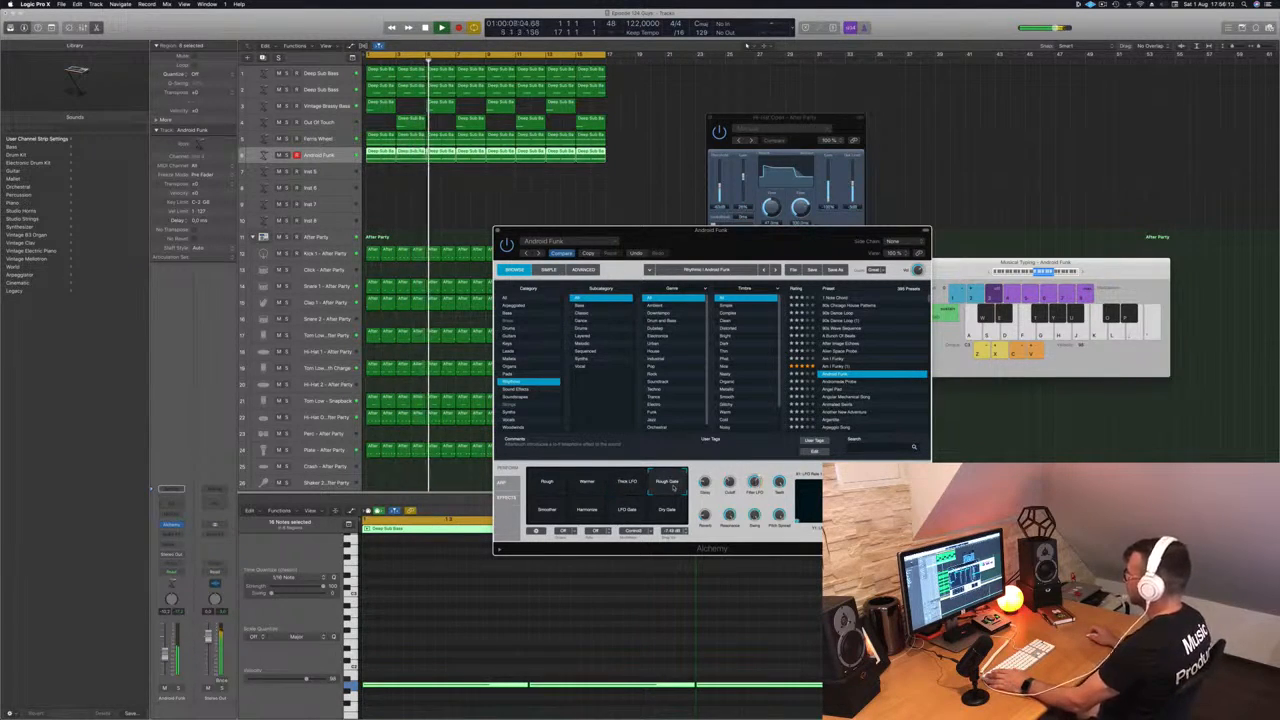
click(546, 512)
click(586, 509)
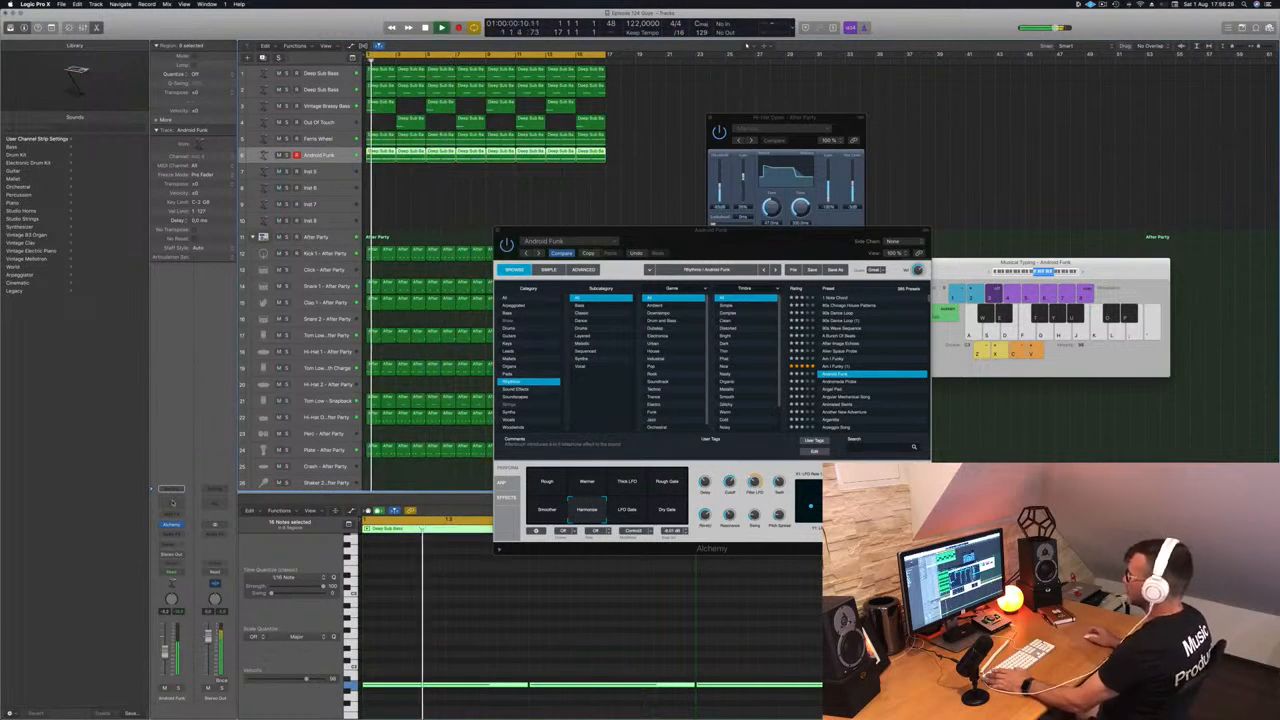
- Cut the Android Funk track's lows below 140 Hz with a 24 dB/Oct Channel EQ filter, and send the track to the existing aux bus
drag(40, 162, 190, 176)
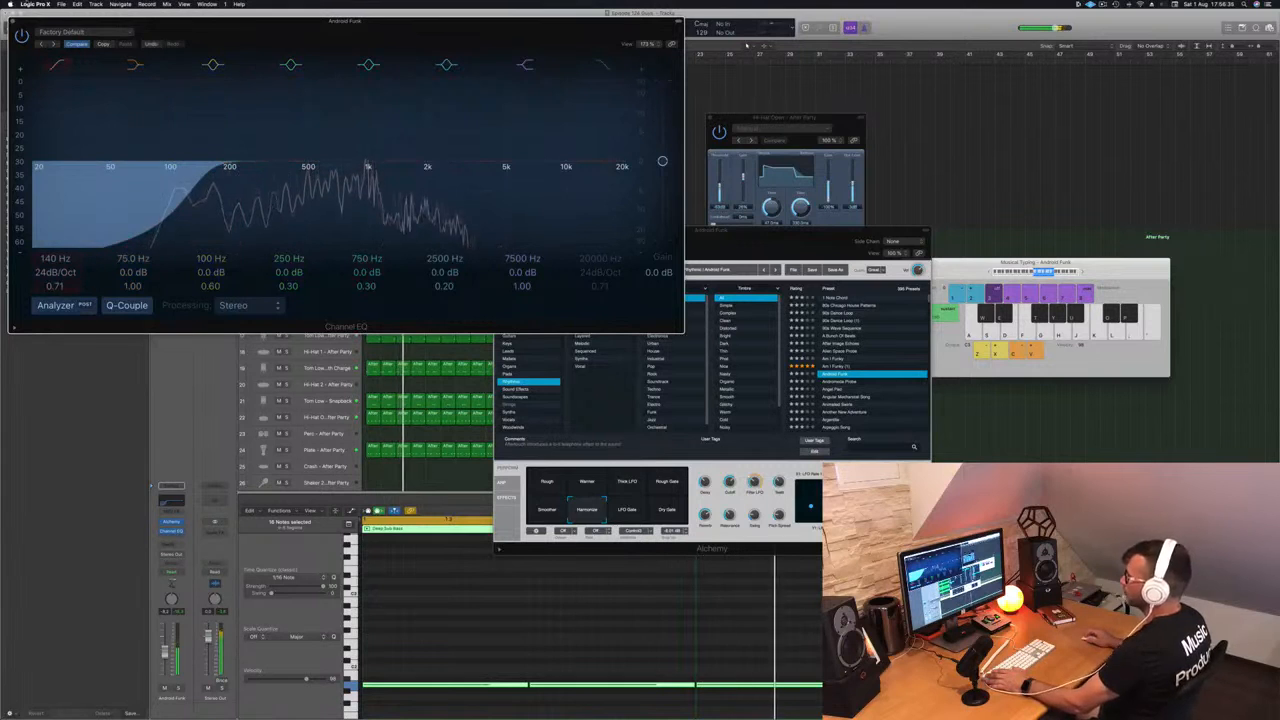
key(super+w)
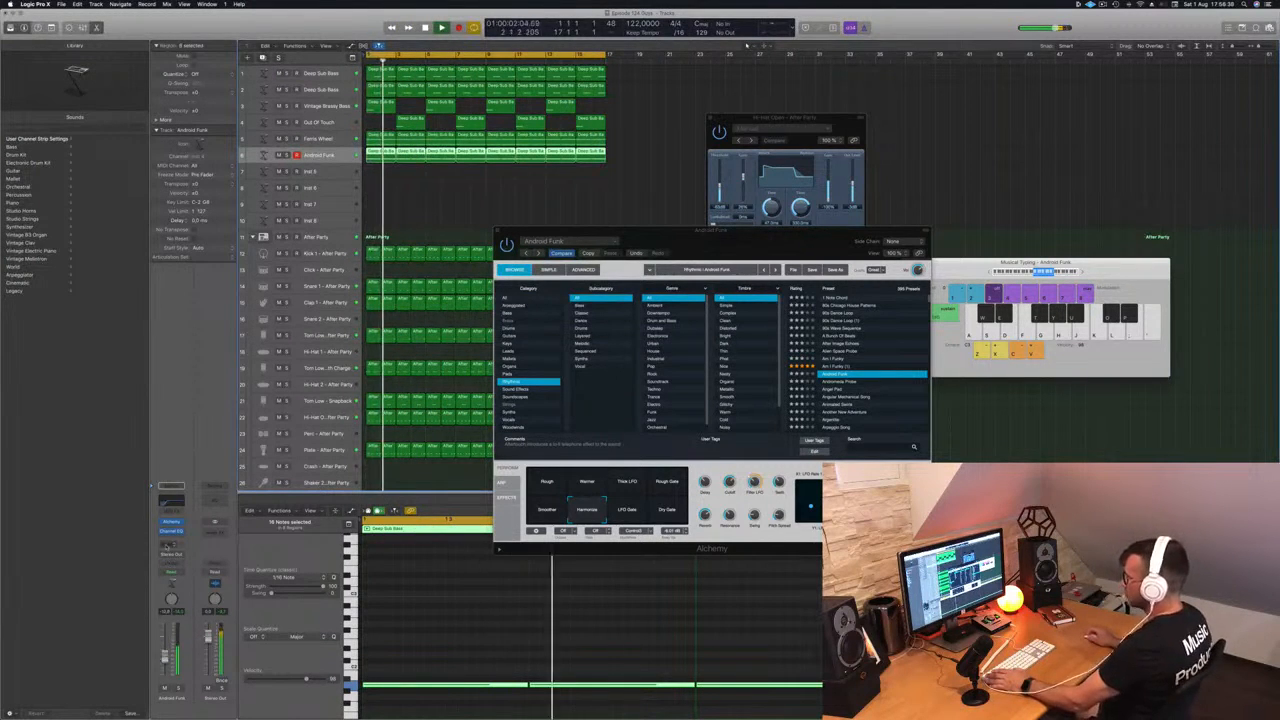
click(171, 546)
mouse_move(174, 551)
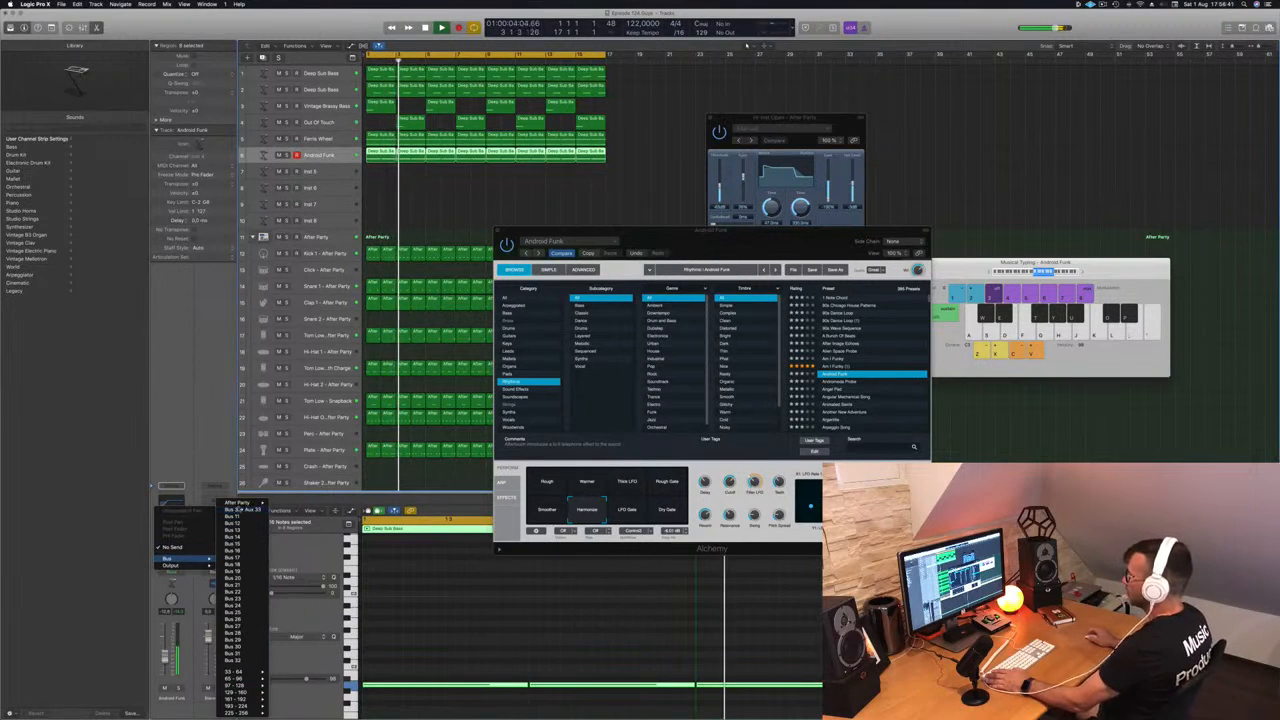
click(240, 552)
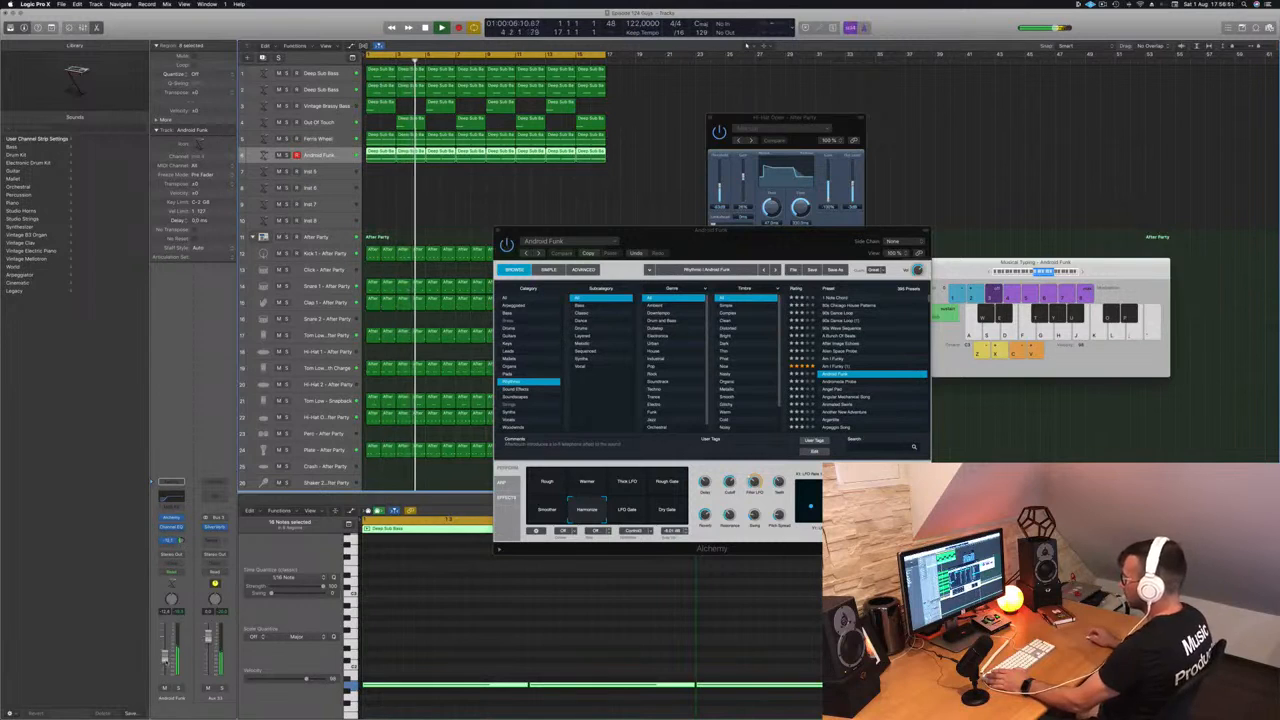
drag(710, 233, 678, 236)
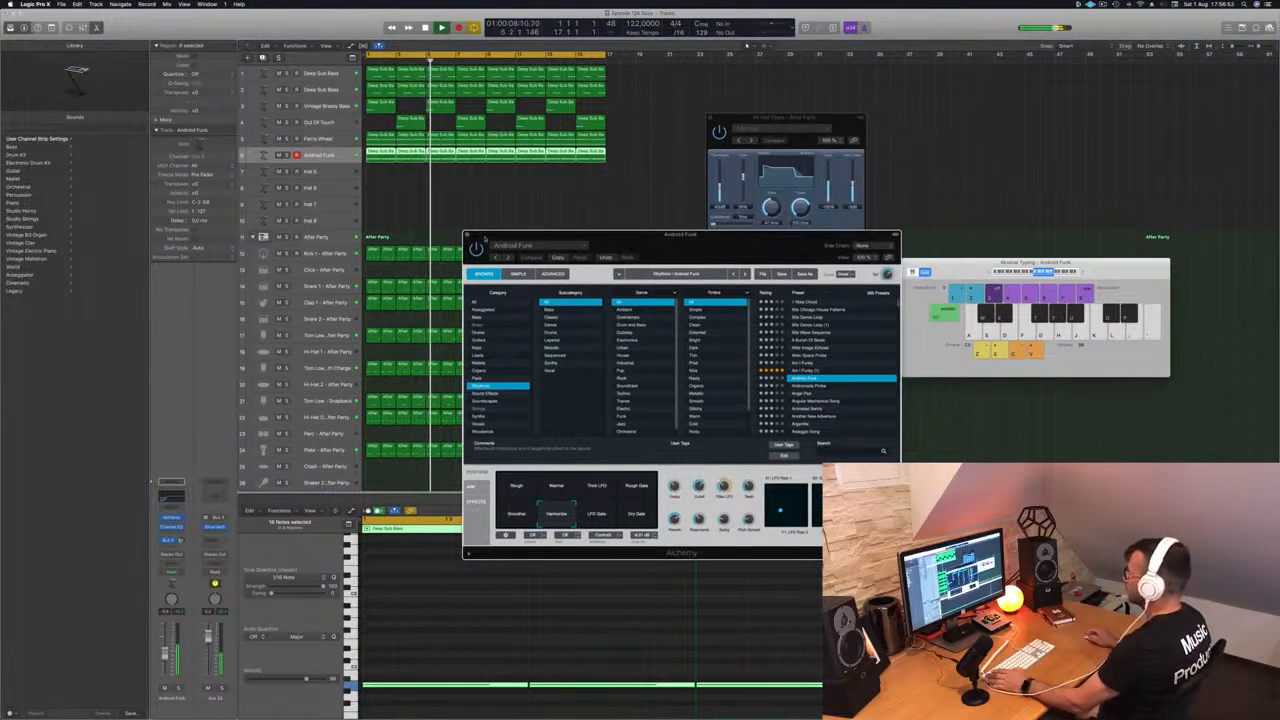
key(super+w)
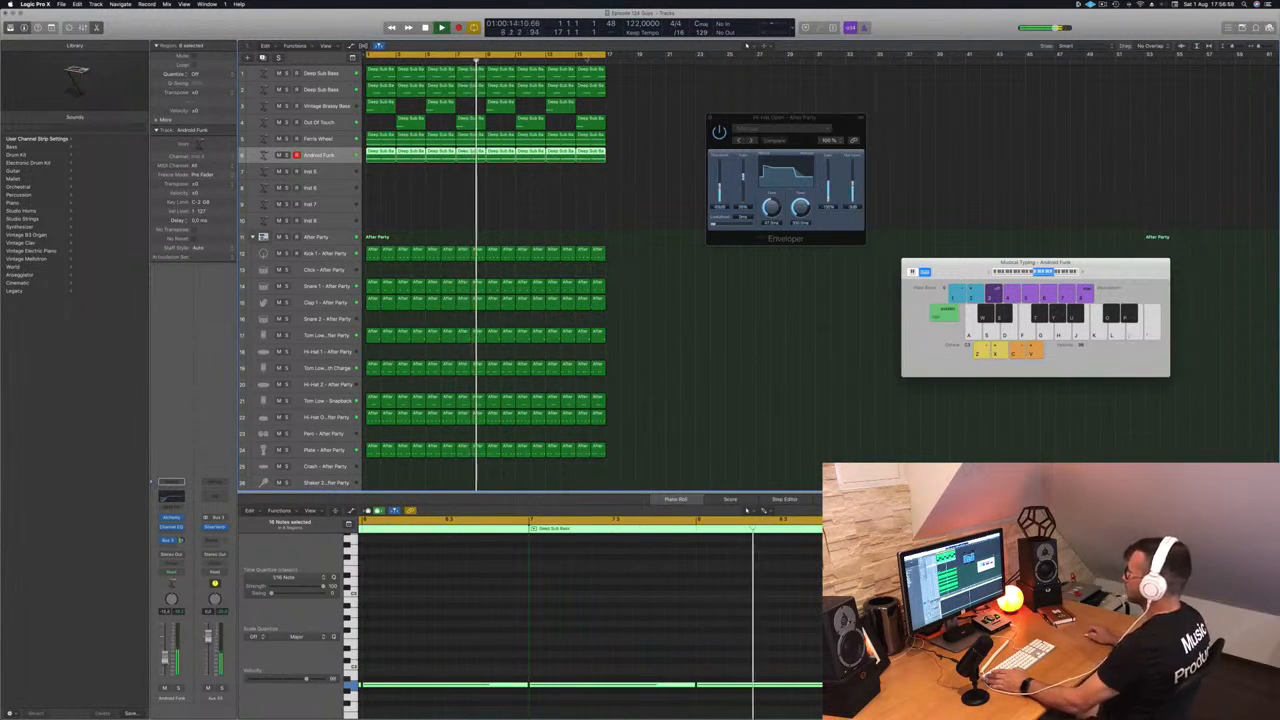
- Select all regions in the arrangement and repeat them once to extend the music from 16 to 32 bars
click(386, 195)
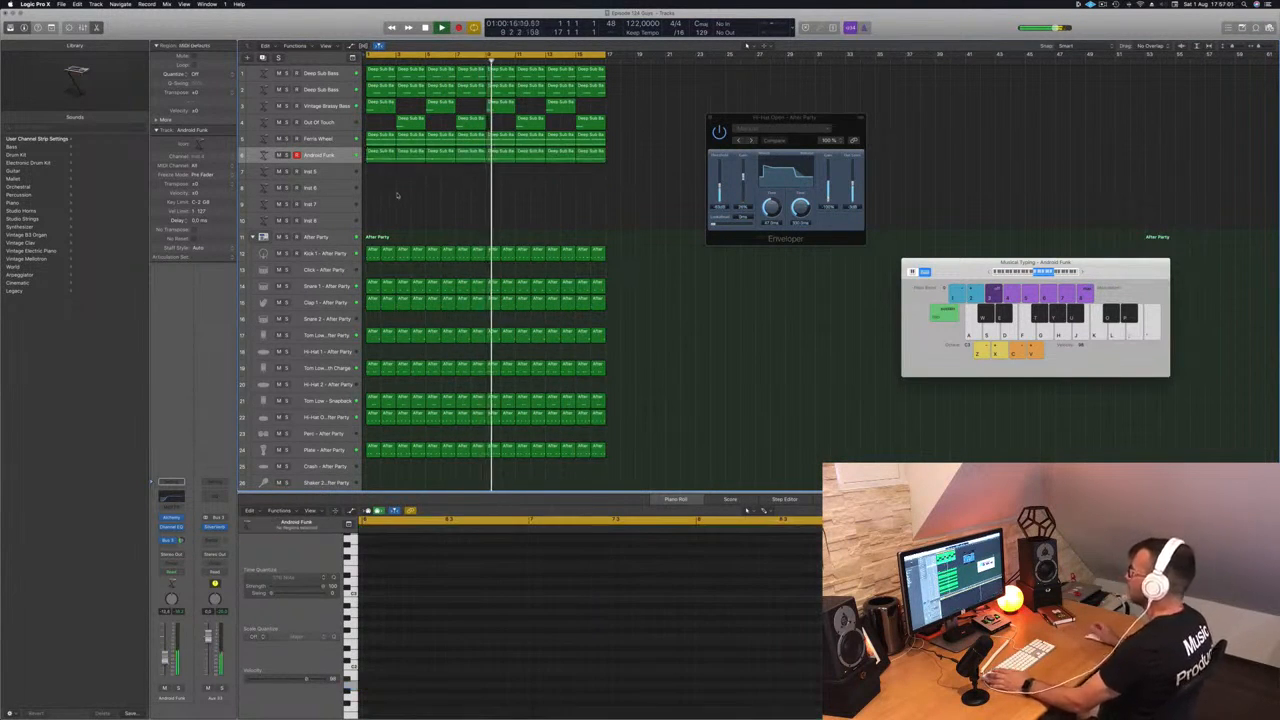
key(Return)
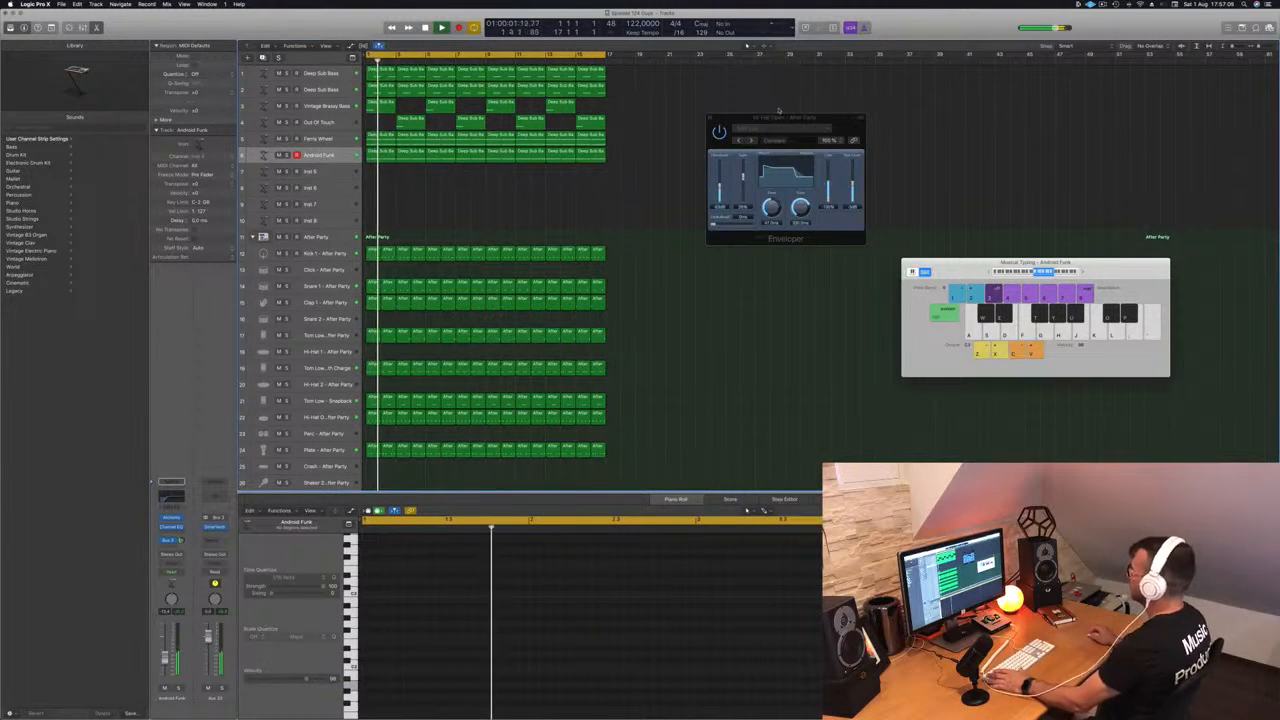
drag(776, 113, 901, 113)
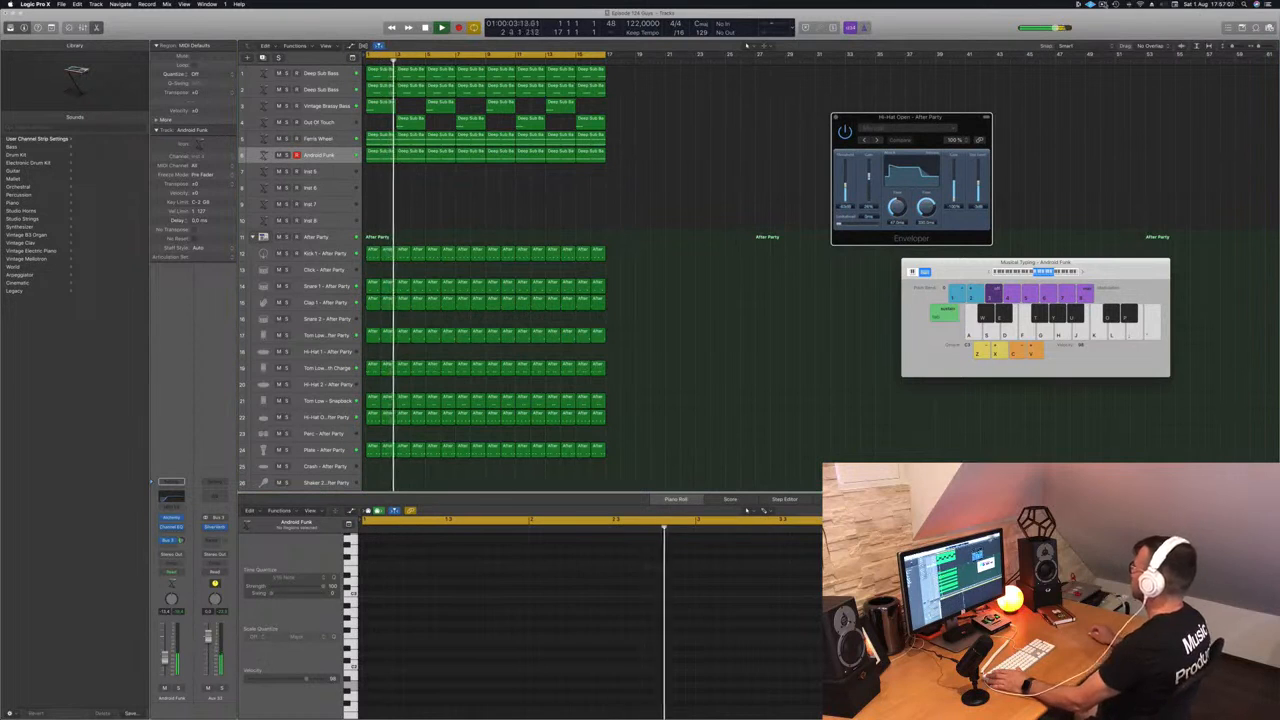
click(605, 210)
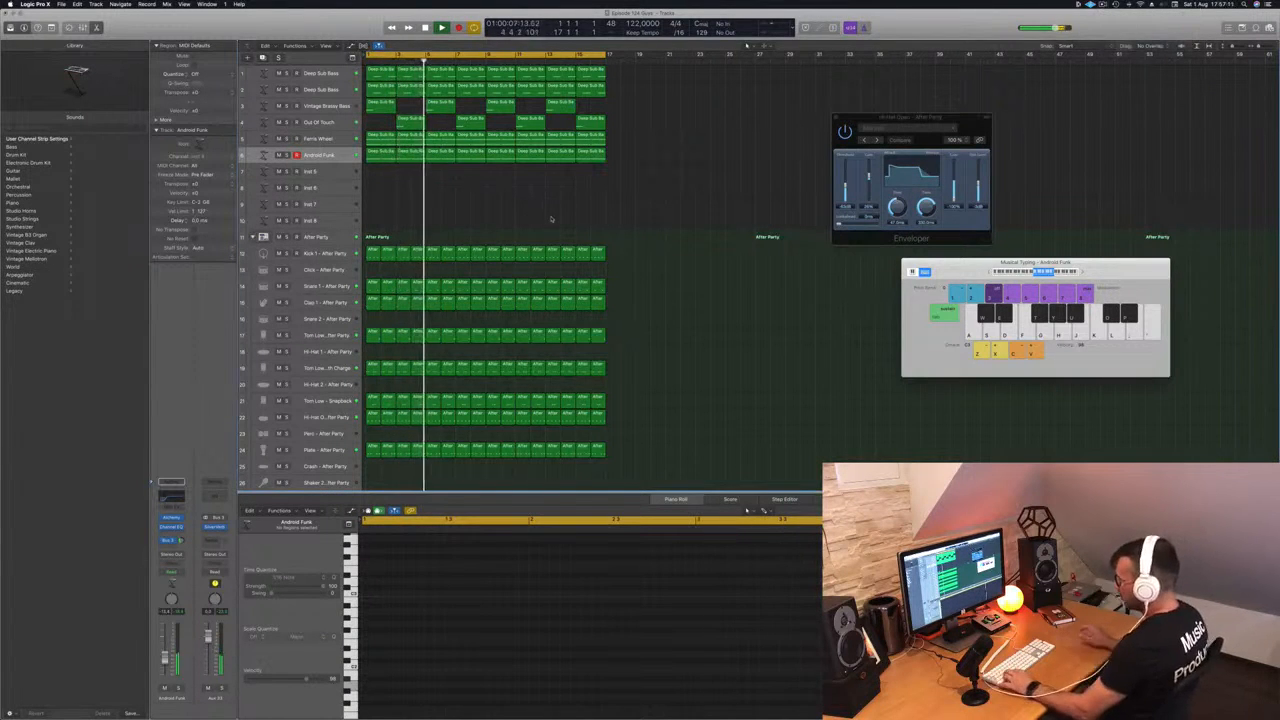
key(super+a)
key(super+r)
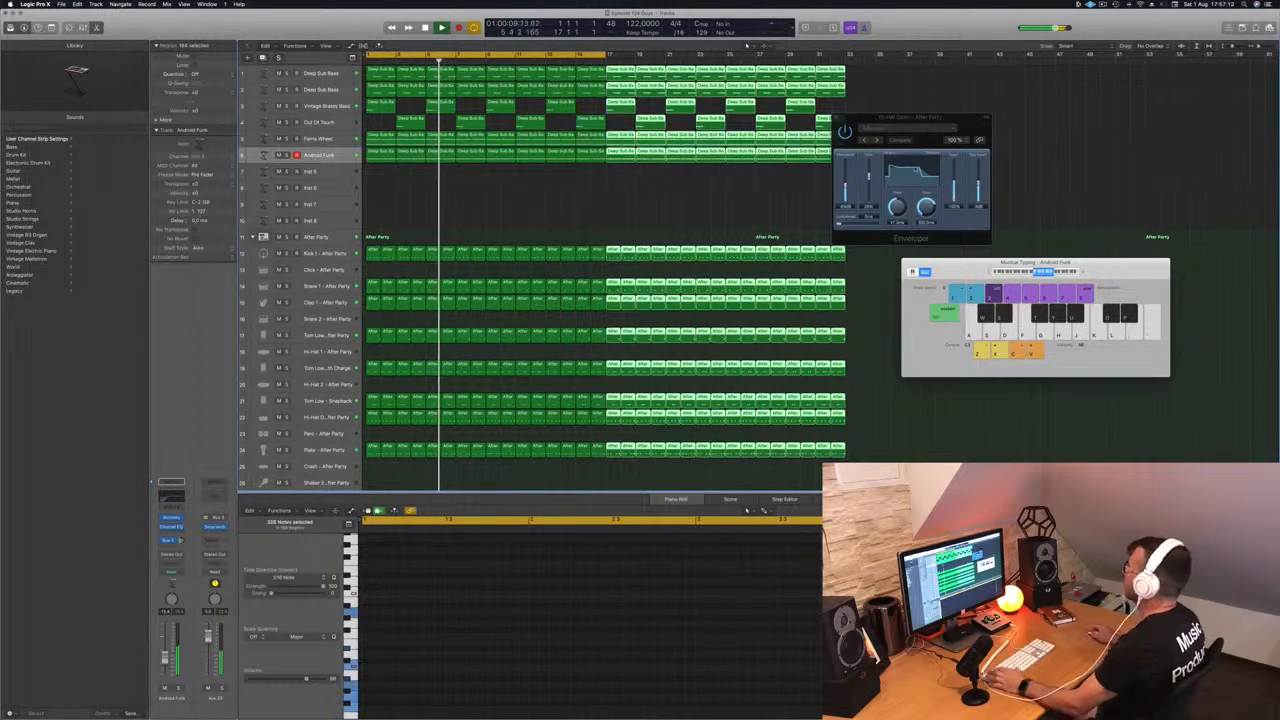
- Extend the cycle range to bar 33 to cover the full 32-bar arrangement
drag(905, 118, 767, 208)
click(441, 27)
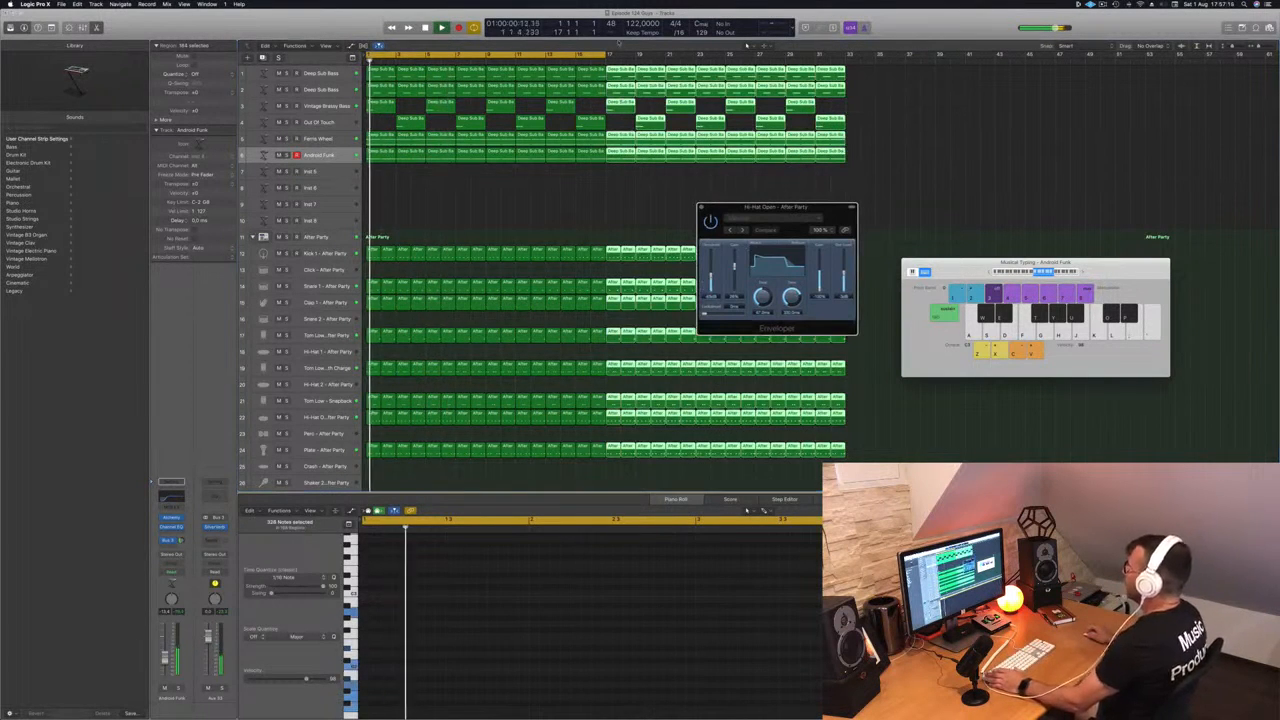
drag(603, 53, 844, 50)
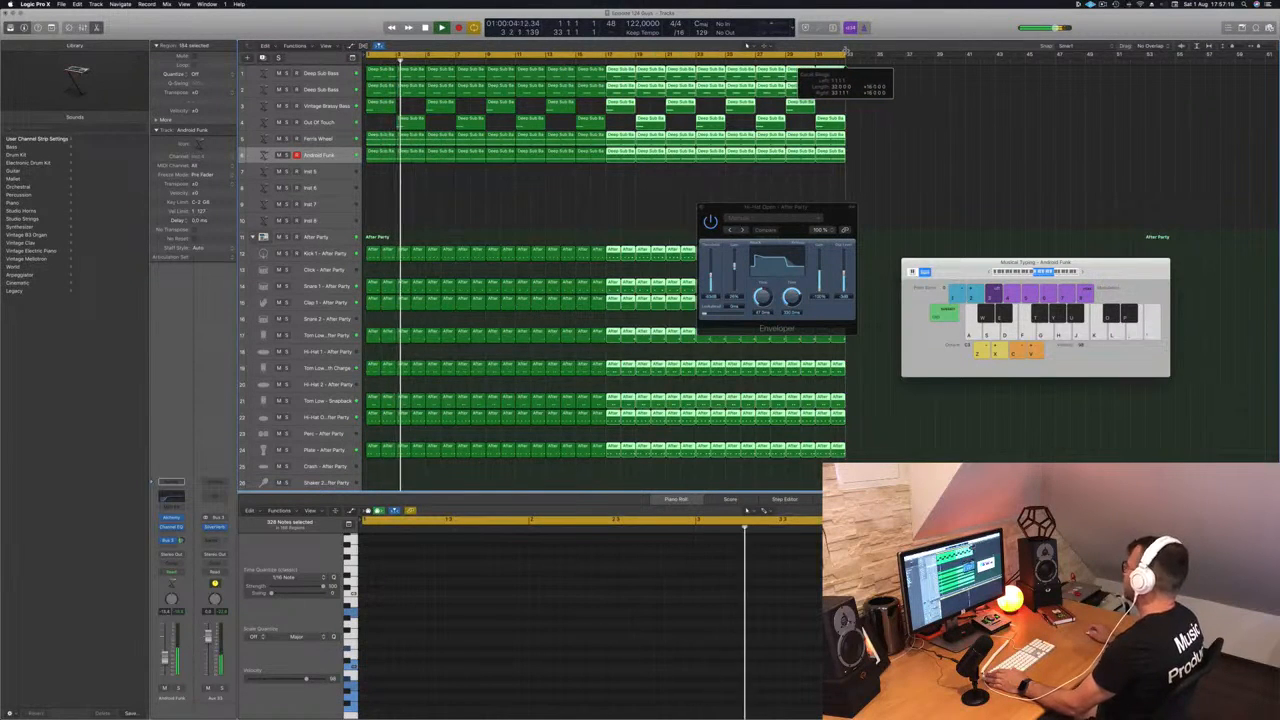
drag(777, 207, 888, 203)
- Load Alchemy's Airhorn Anthem Lead preset from the Leads category on the Inst 5 track, and send the track to the aux bus
click(333, 157)
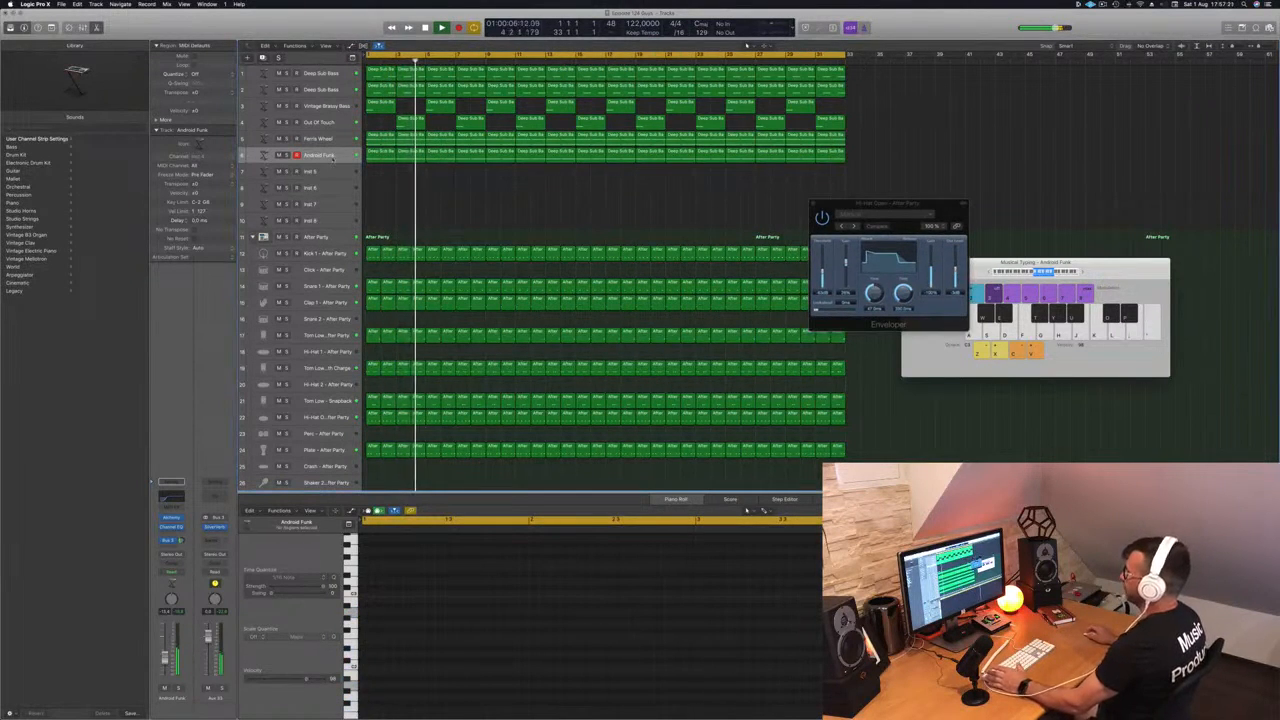
click(333, 171)
key(Return)
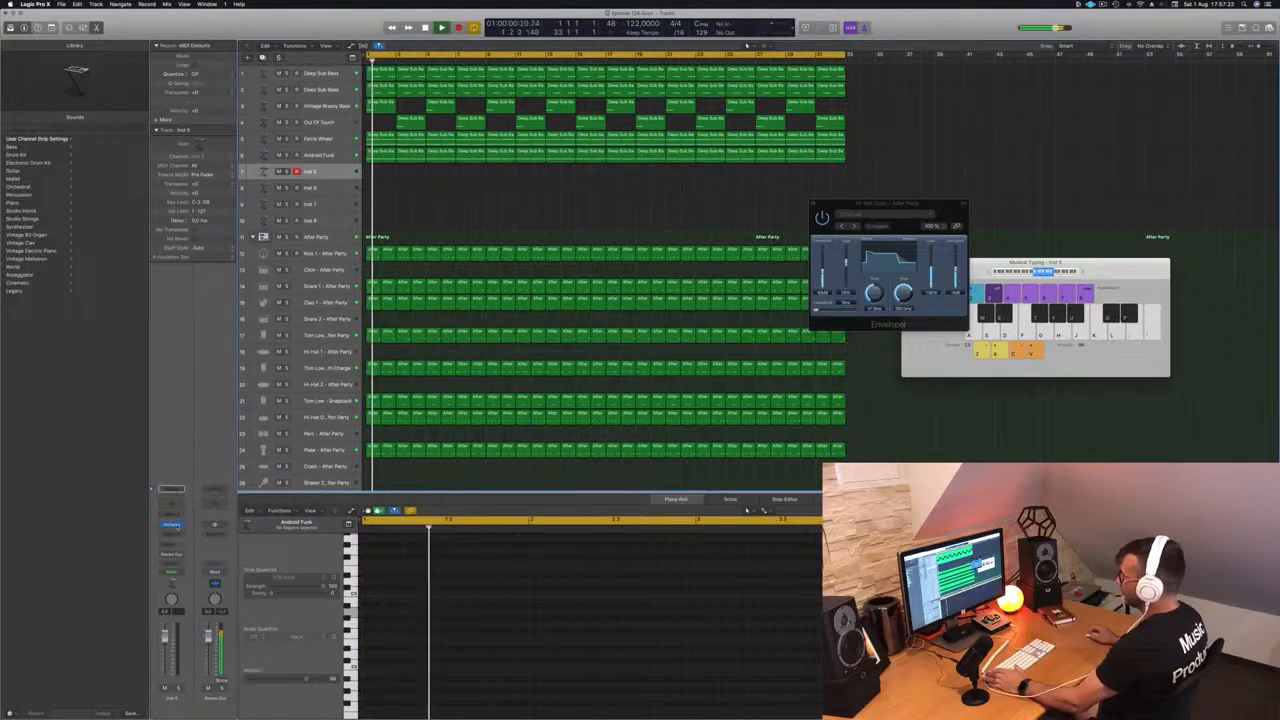
click(171, 524)
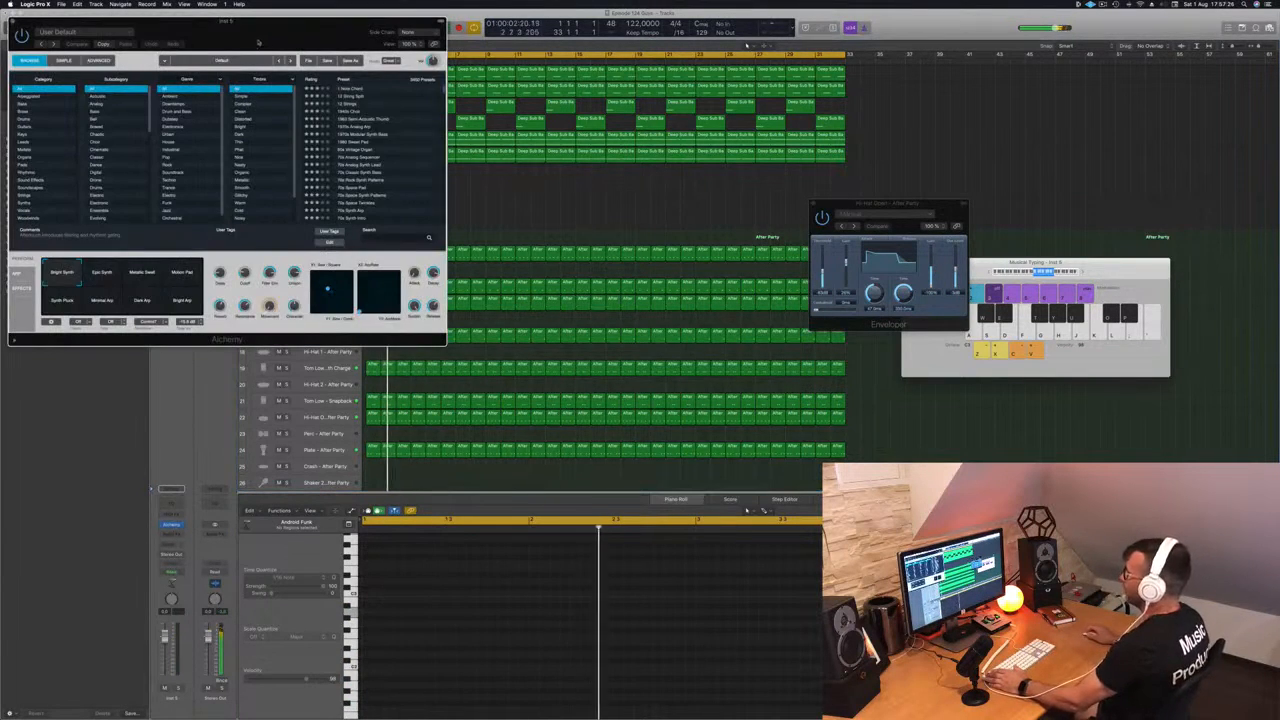
drag(256, 36, 691, 136)
click(452, 241)
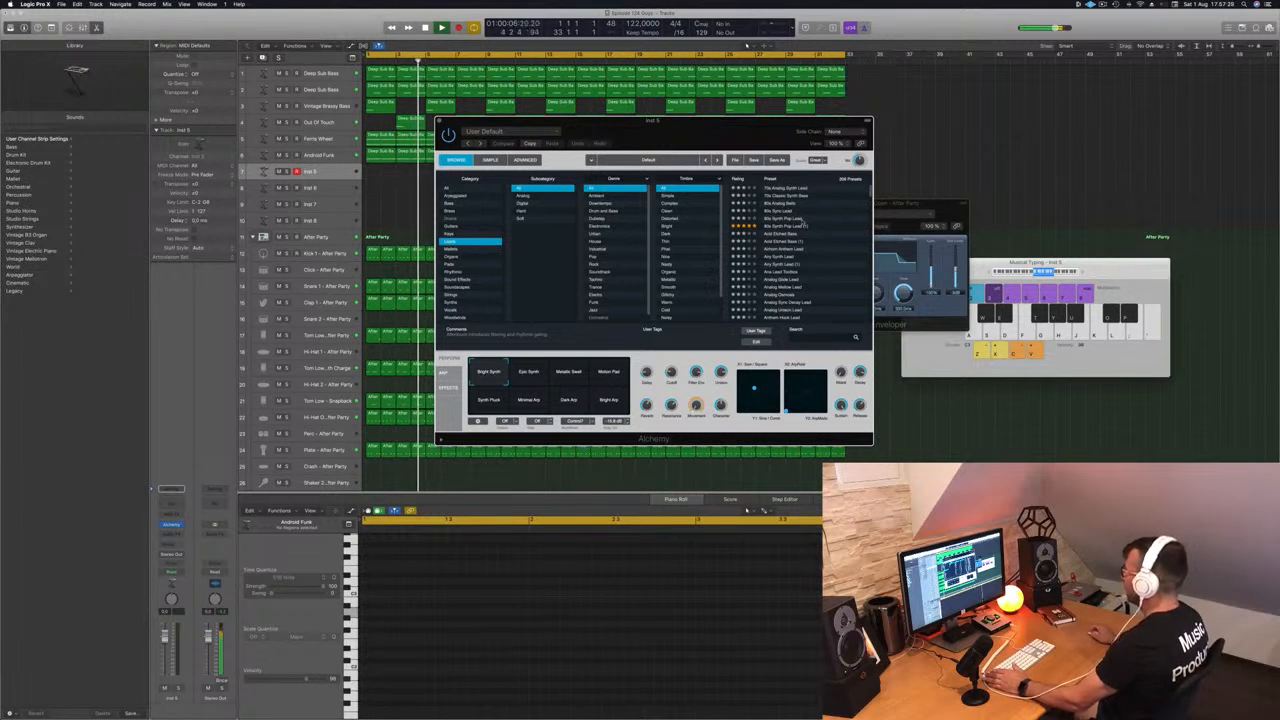
click(776, 250)
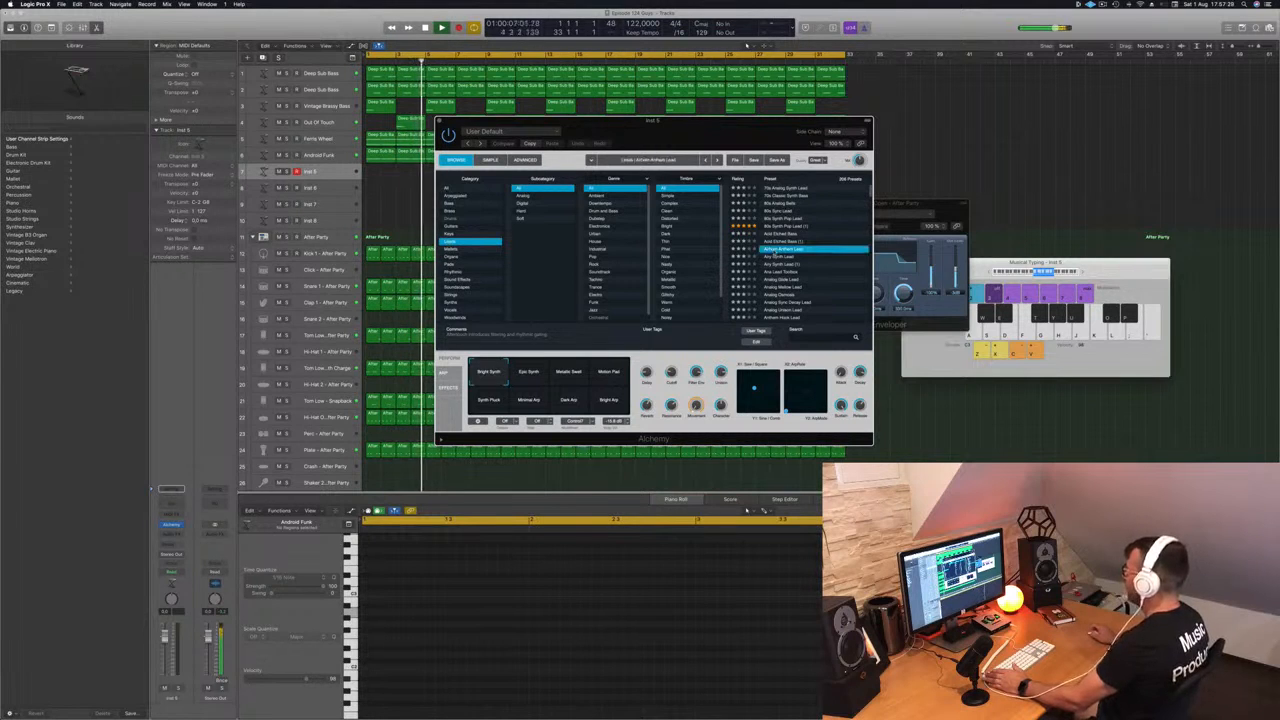
click(168, 548)
click(240, 510)
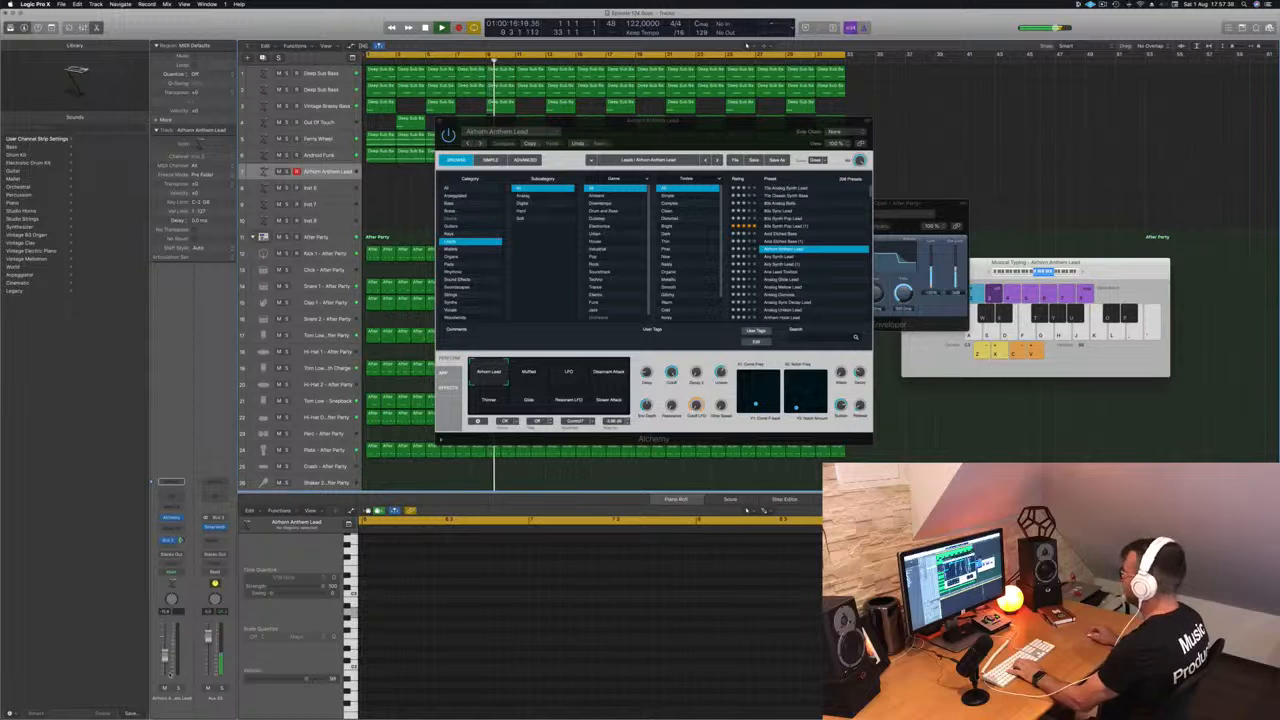
- Play notes with Musical Typing over the loop while comparing the Airhorn Anthem Lead variations, from Muffled and LFO through to Slower Attack
drag(1122, 271, 1088, 302)
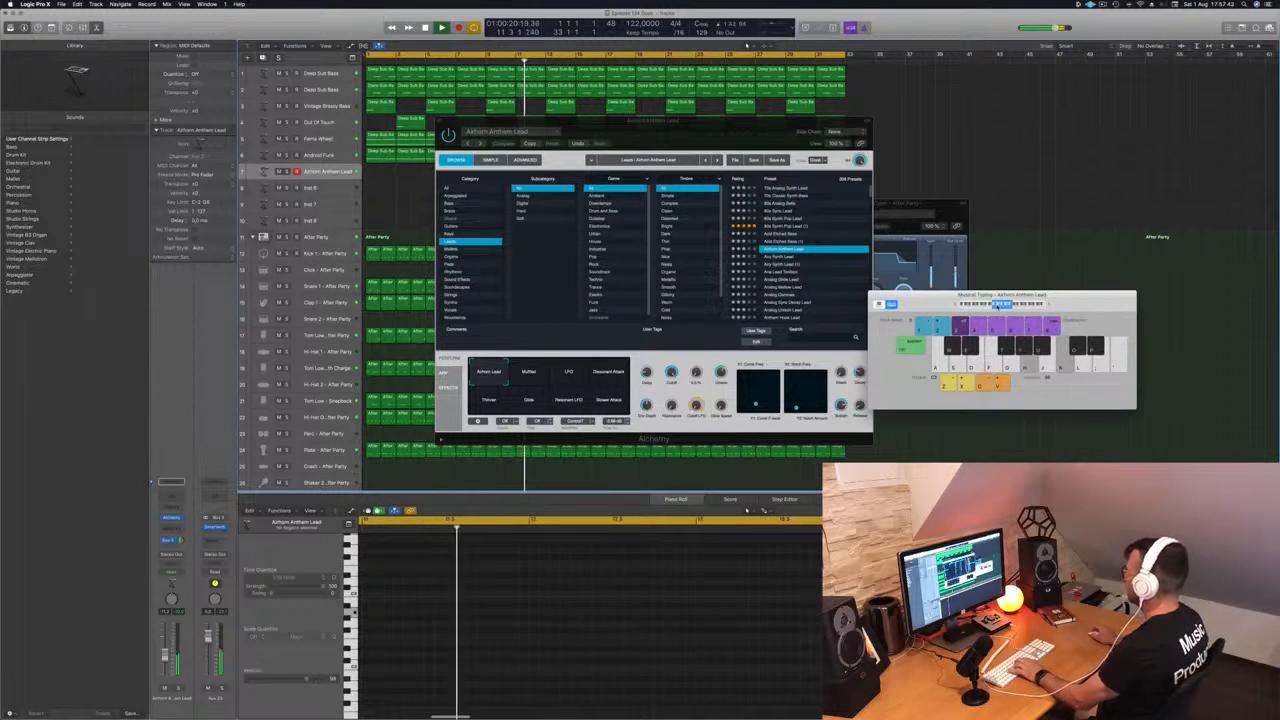
key(u)
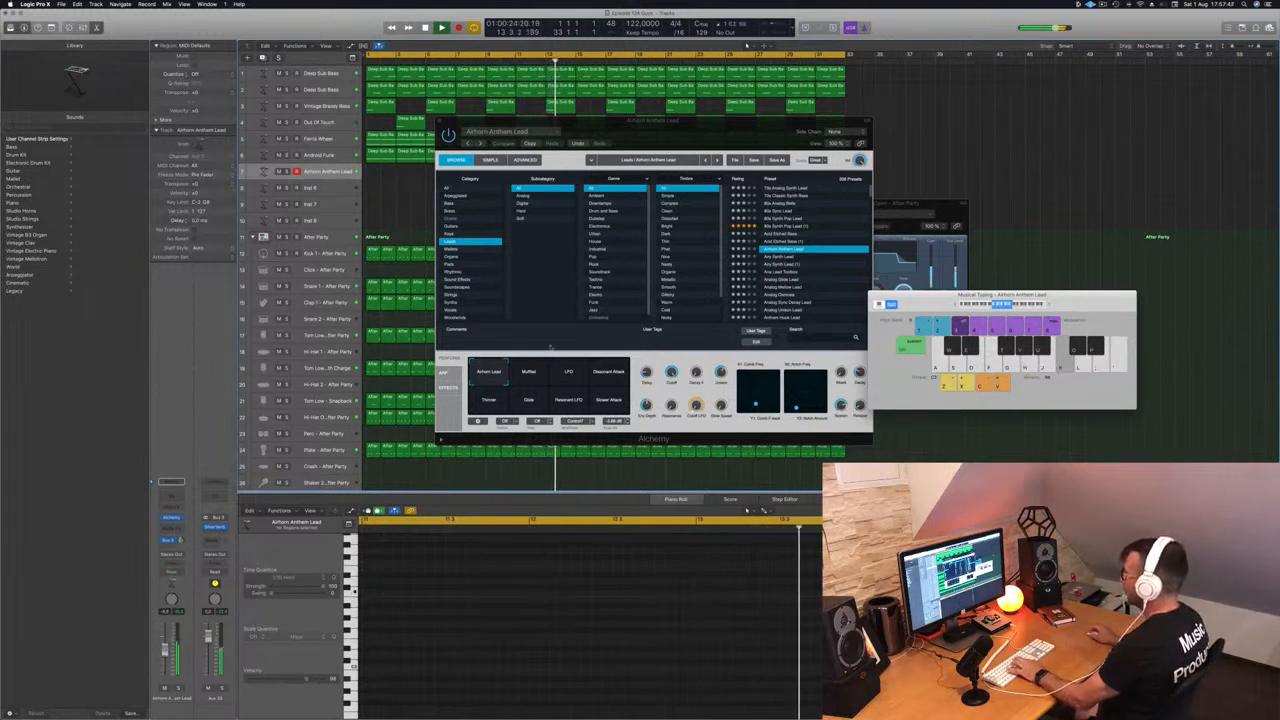
click(528, 372)
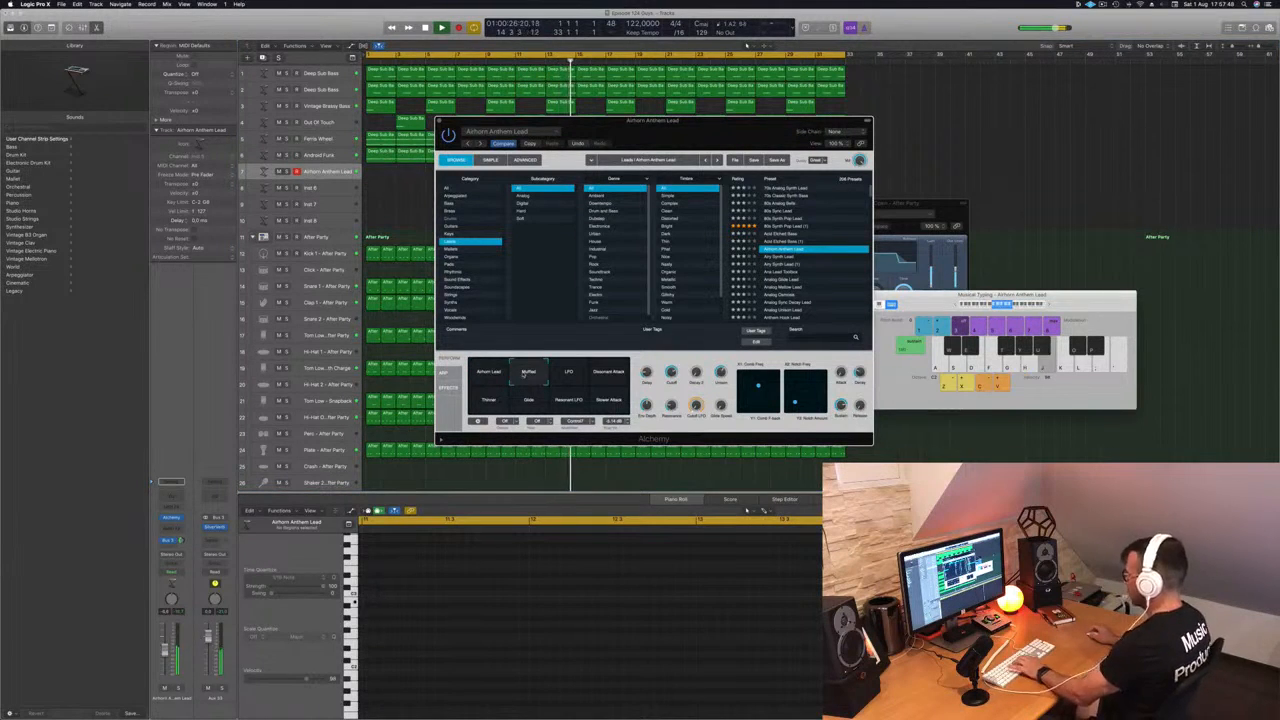
click(1047, 307)
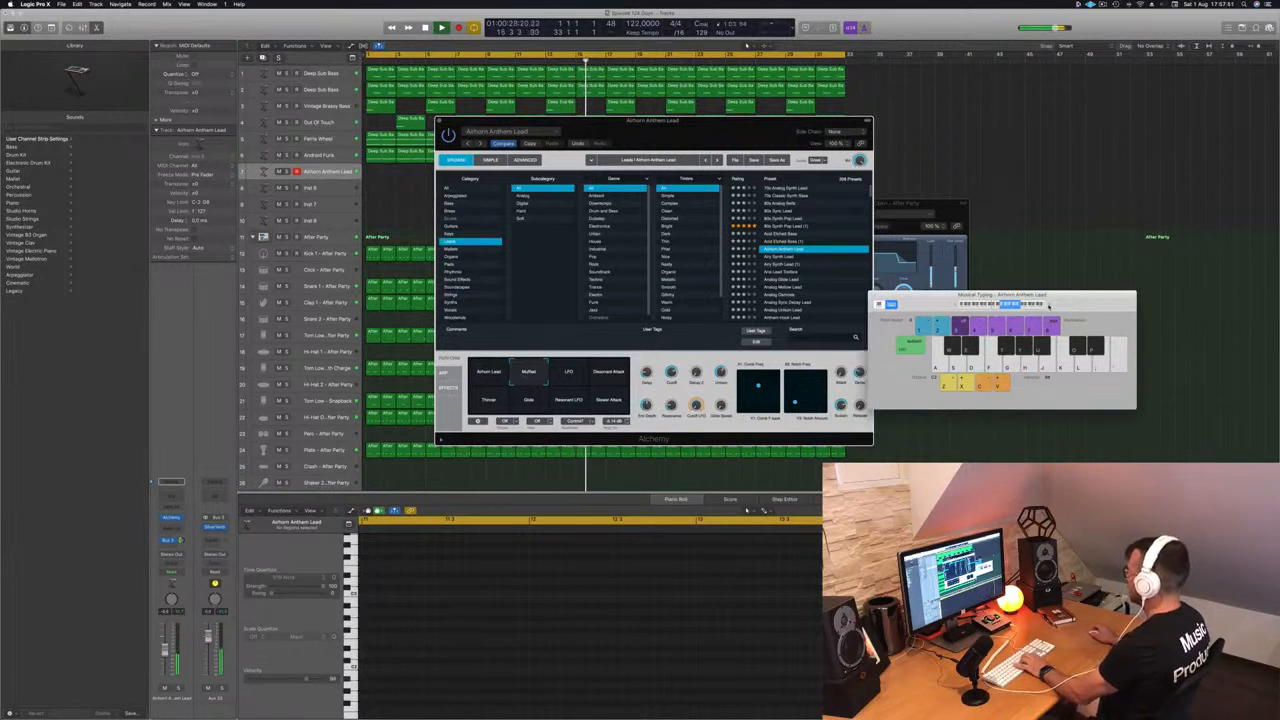
click(570, 376)
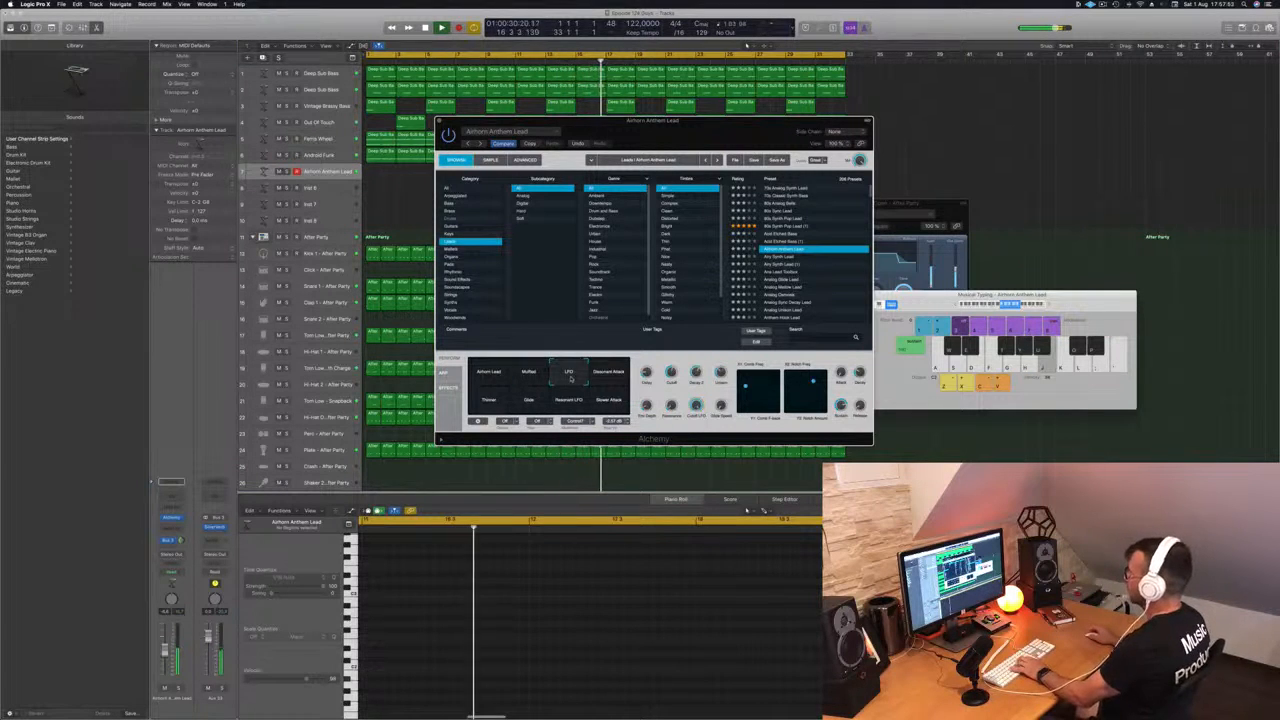
click(608, 375)
key(h)
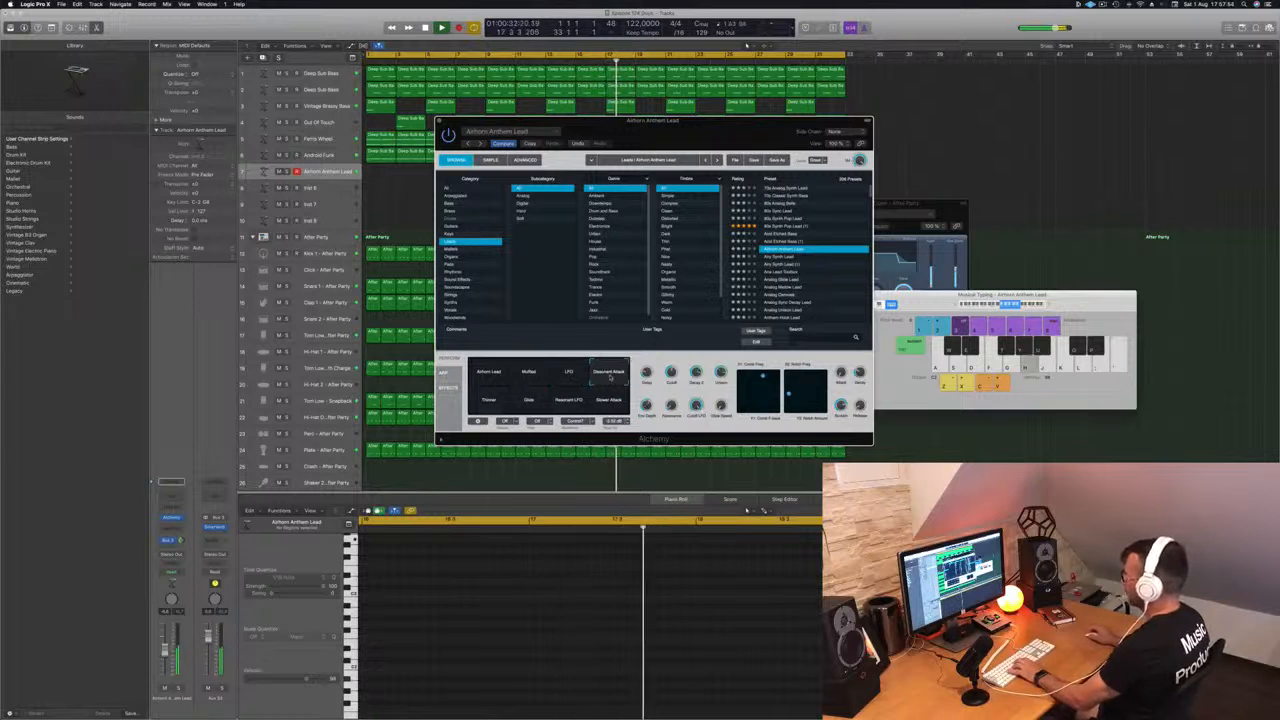
click(488, 404)
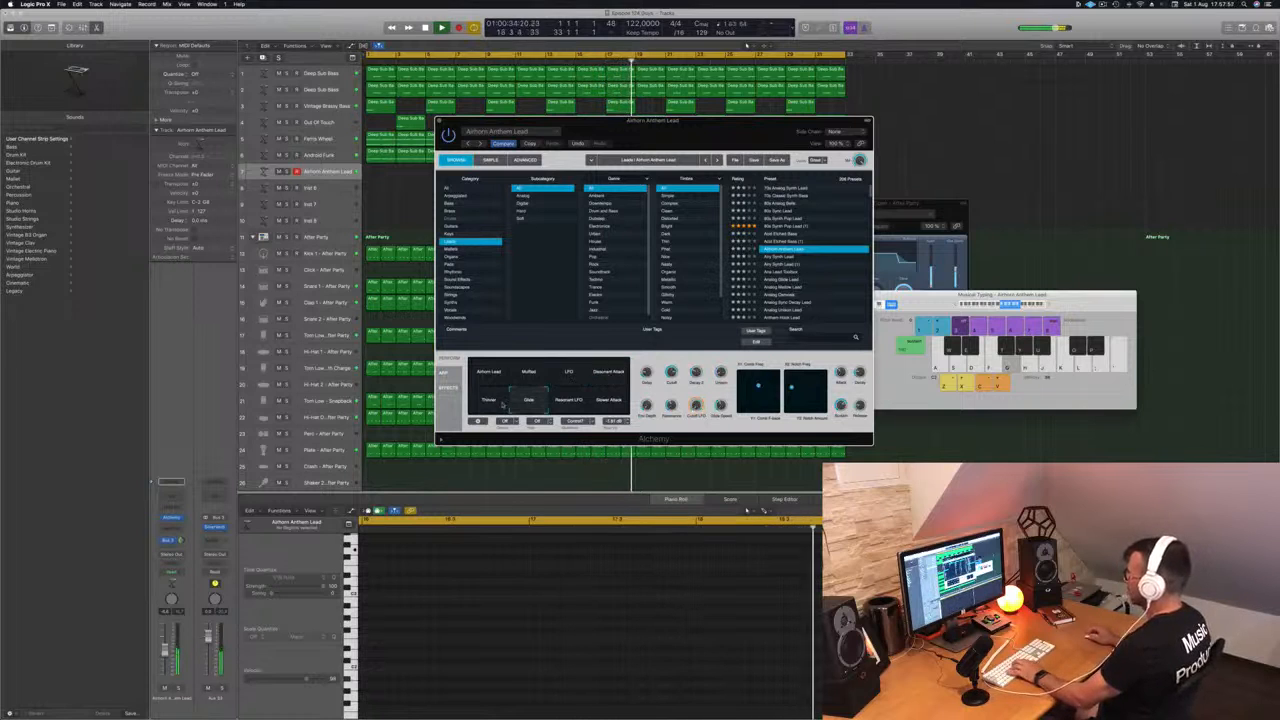
click(572, 401)
click(609, 400)
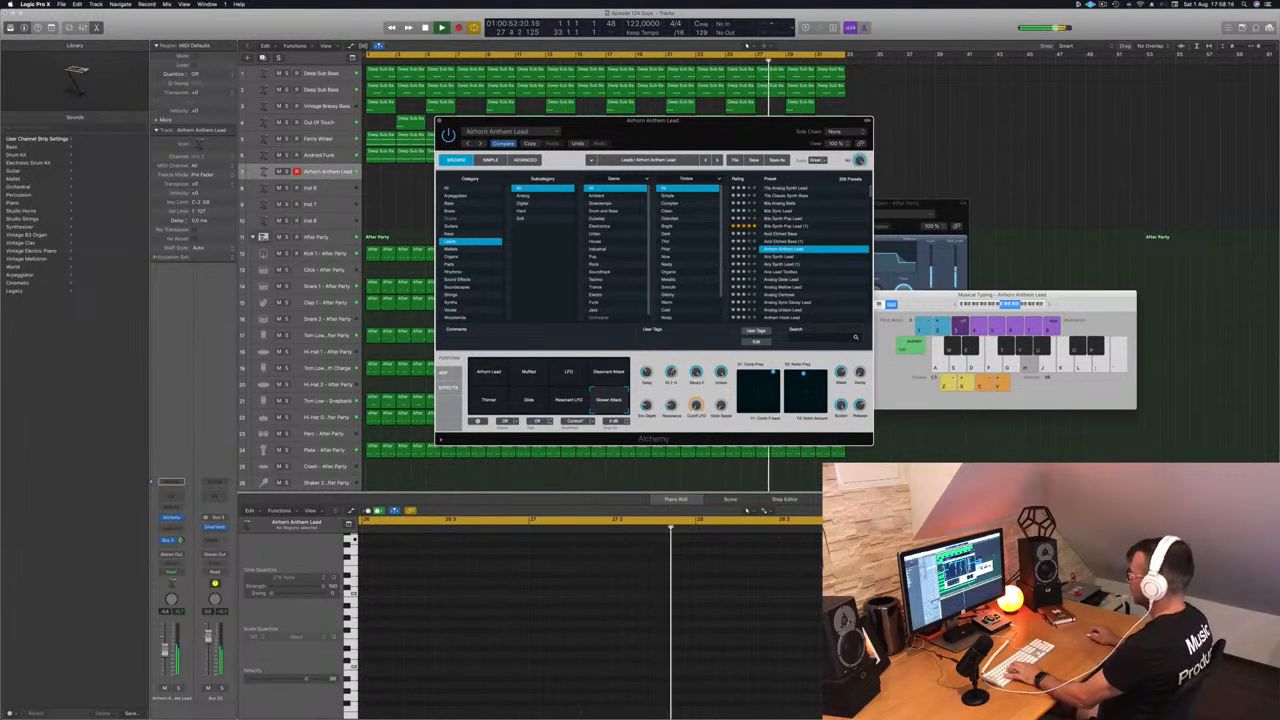
- Play test notes over the loop in different octaves with the Airhorn Anthem Lead's Slower Attack variation
key(g)
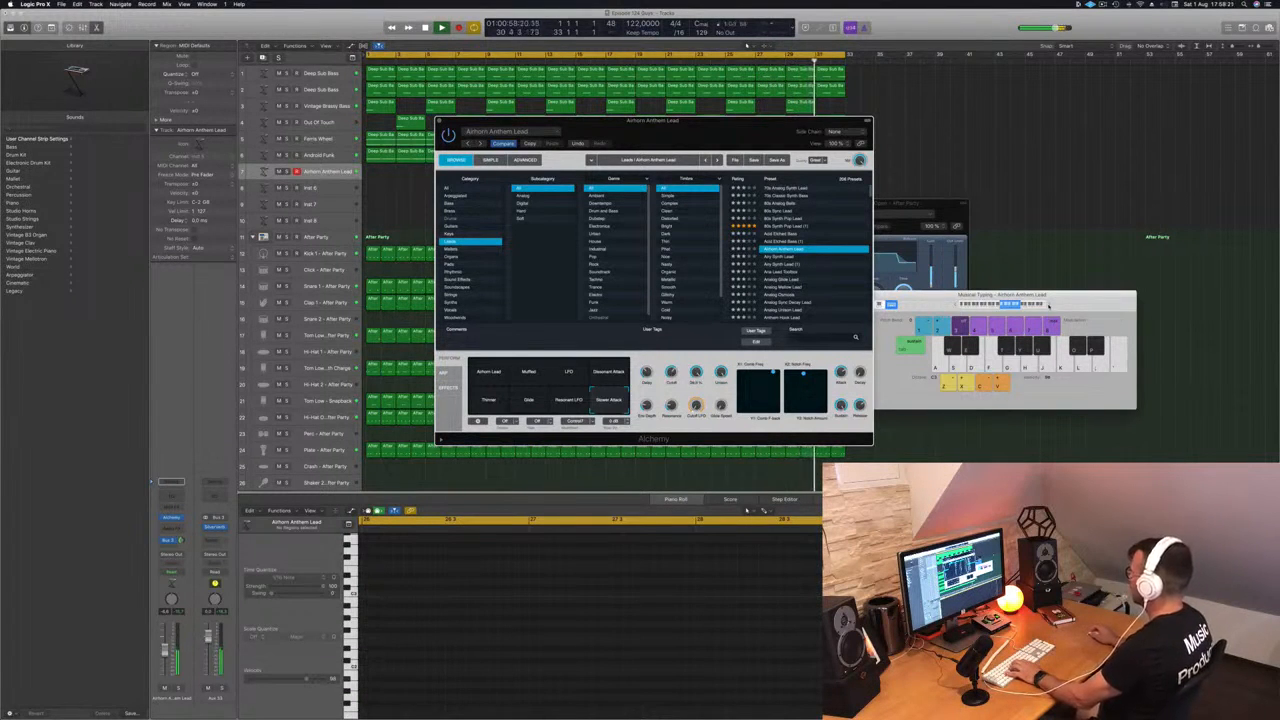
key(g)
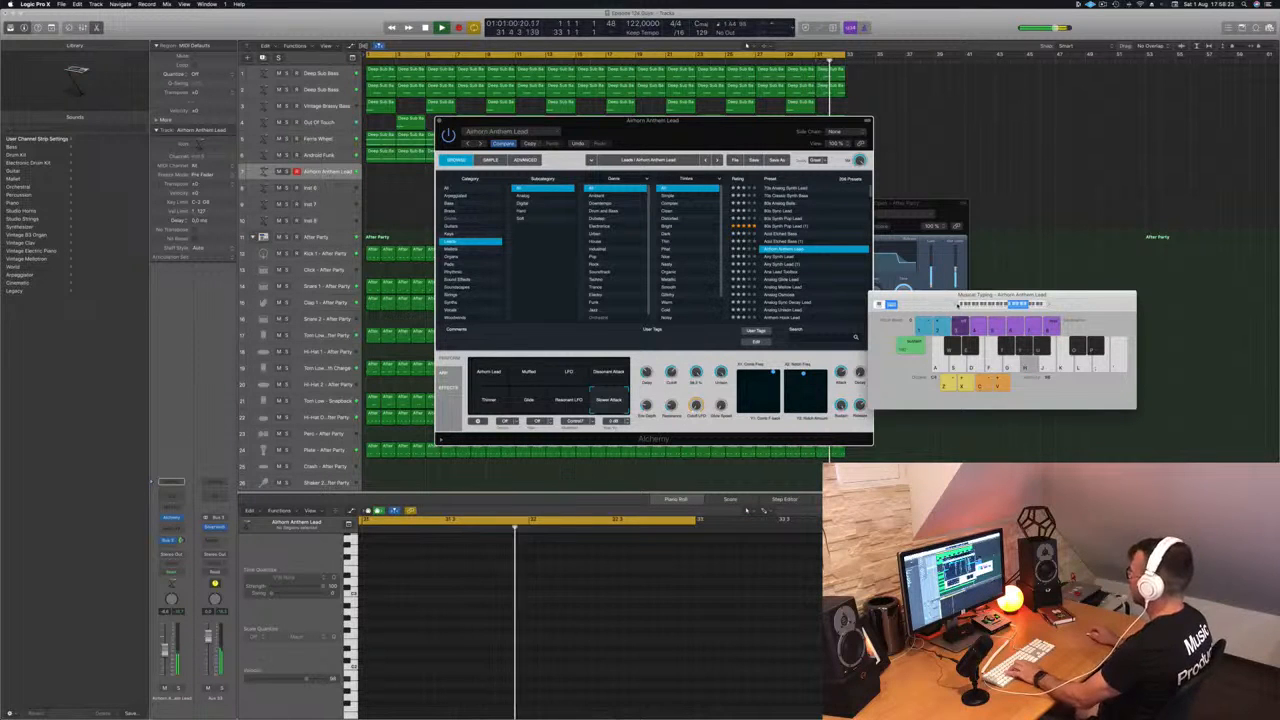
key(h)
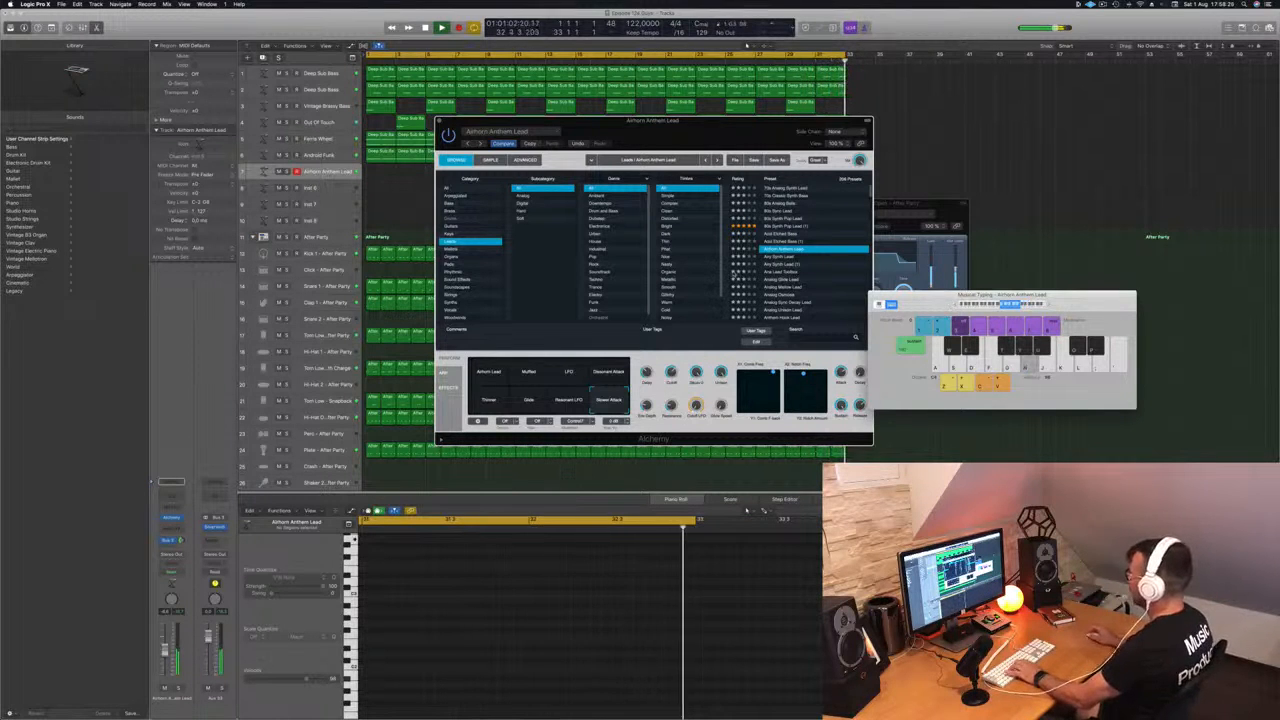
- Load the Airy Synth Lead preset, compare its pad and decay variations, and select Strings
key(Down)
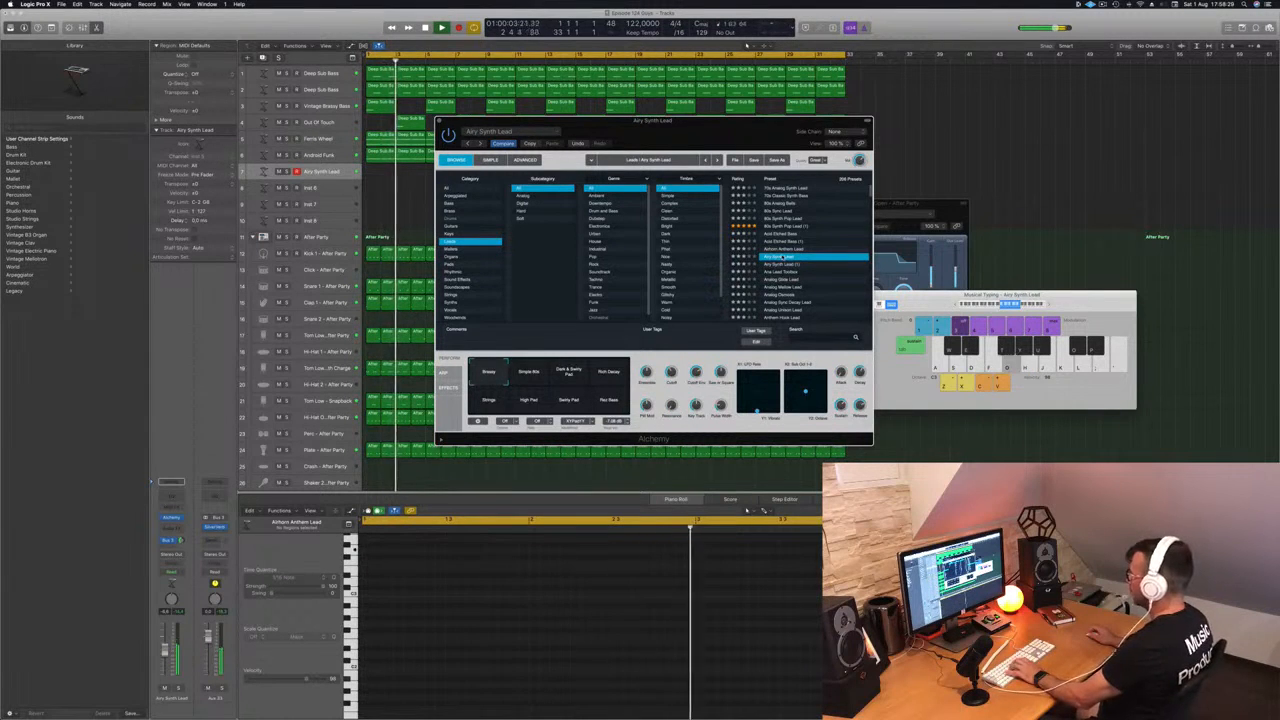
click(568, 373)
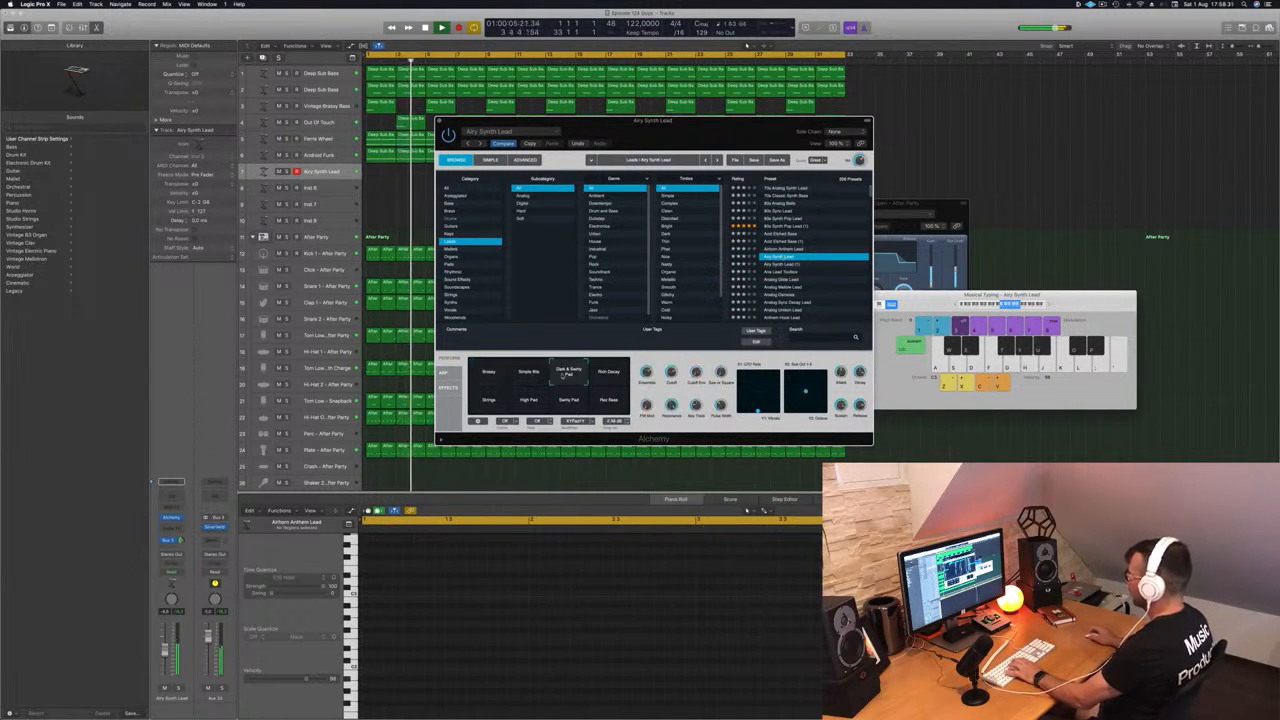
click(609, 372)
click(491, 401)
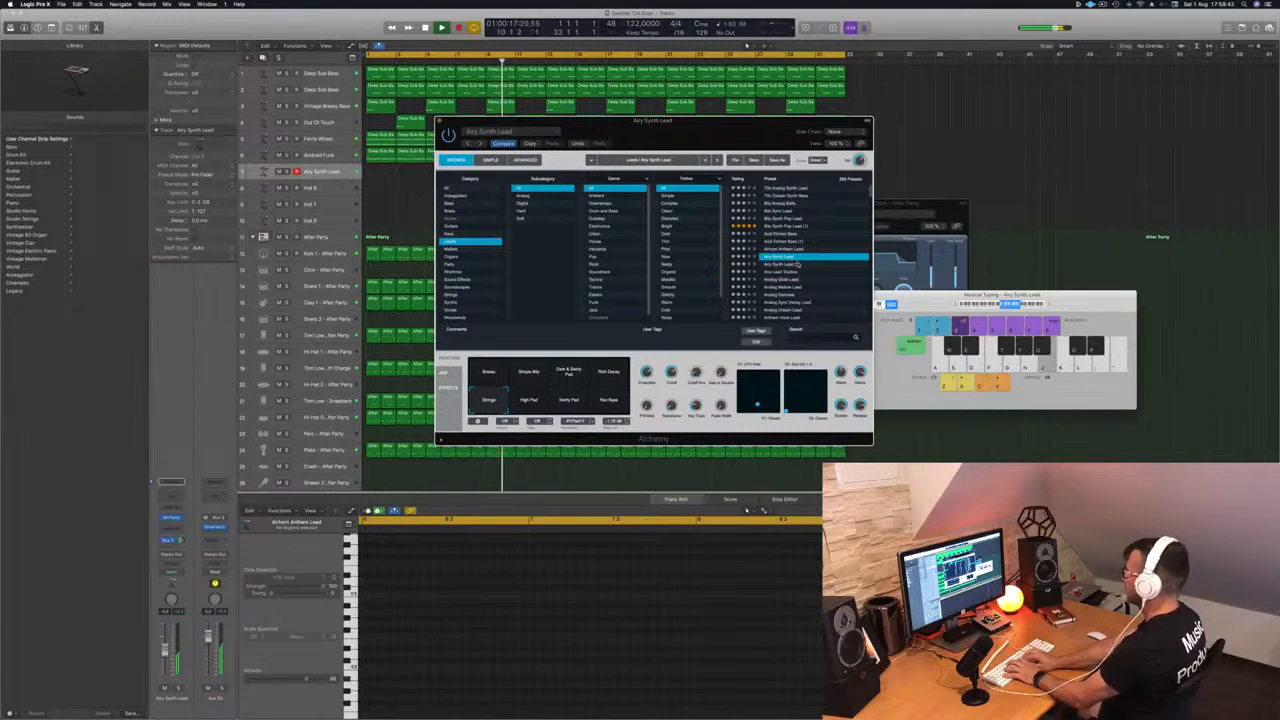
- Record a four-note Airy Synth Lead melody with Musical Typing and move the recorded region to bar 1
key(r)
key(apostrophe)
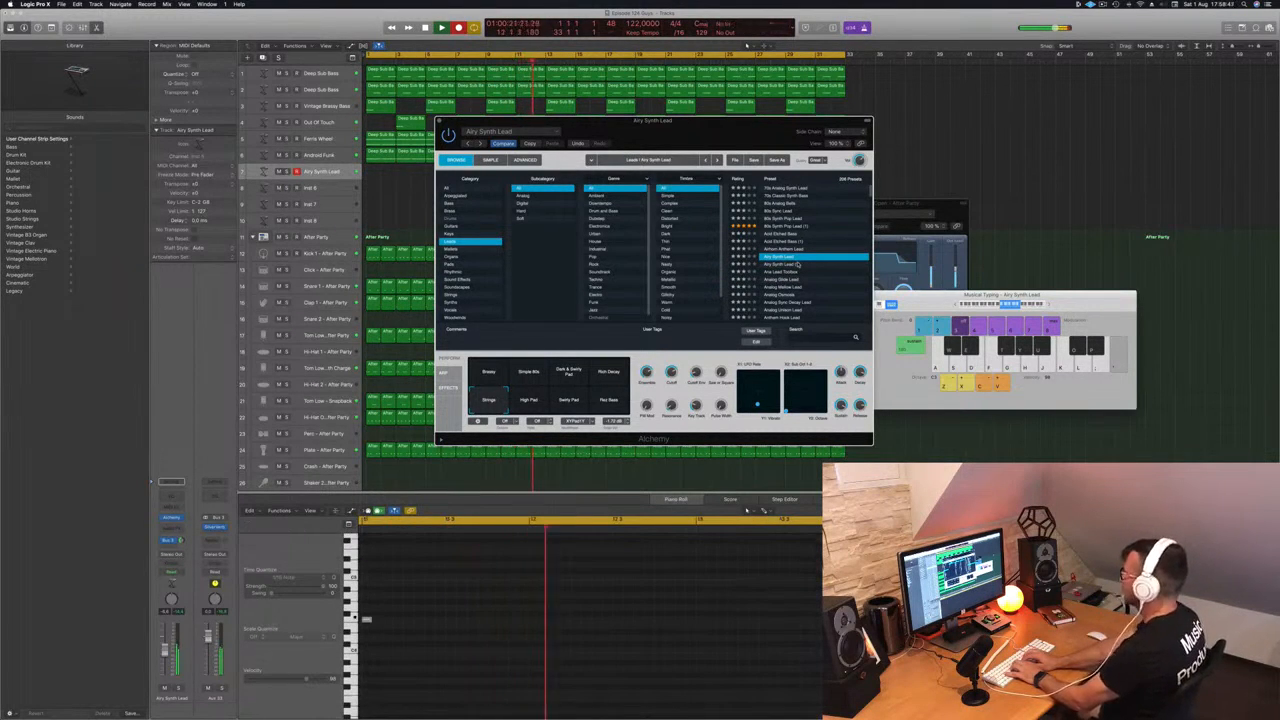
key(j)
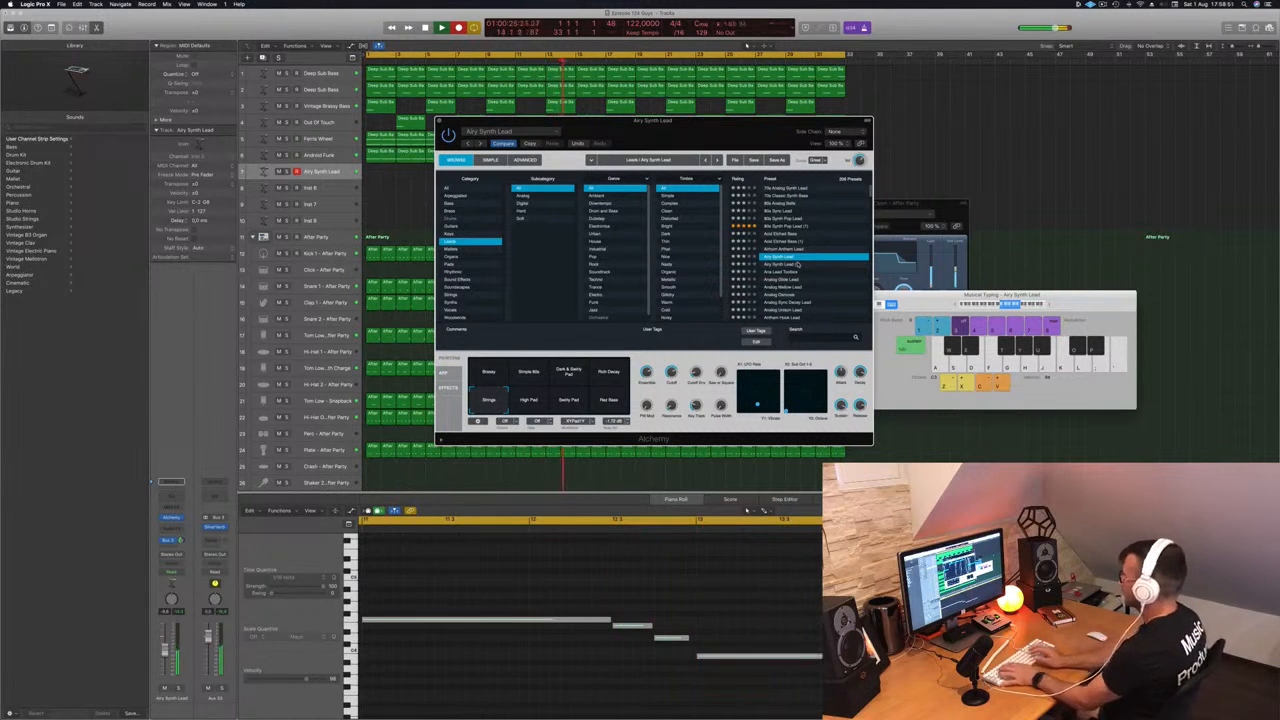
key(space)
key(space)
drag(604, 131, 966, 119)
drag(545, 170, 386, 172)
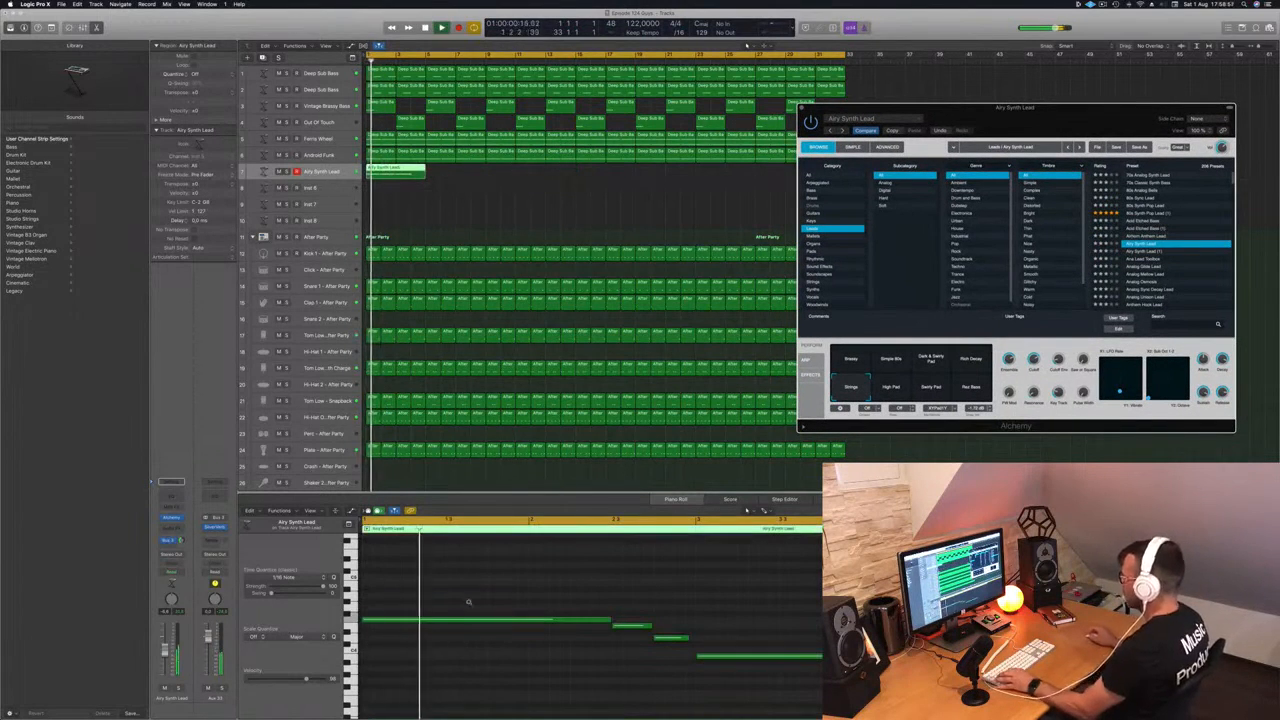
- Lengthen the melody's last, lowest note to the end of the four-bar Airy Synth Lead region
click(509, 590)
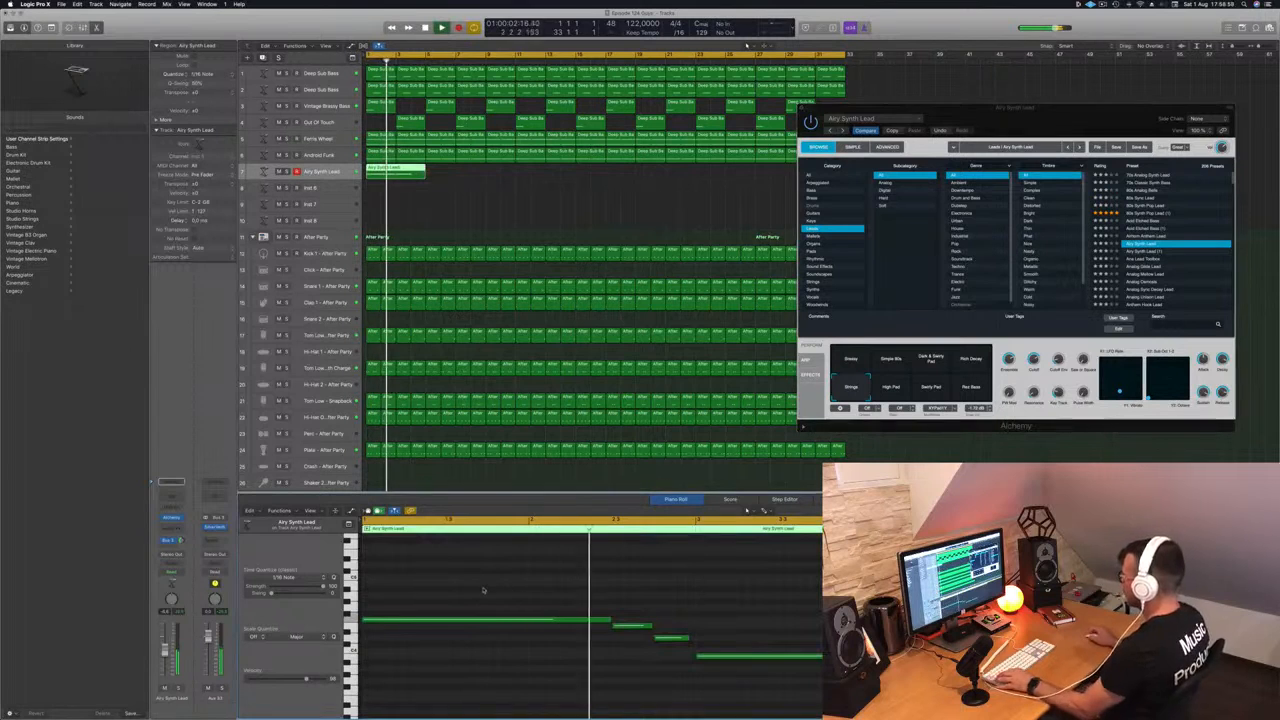
key(super+Left)
key(super+Left)
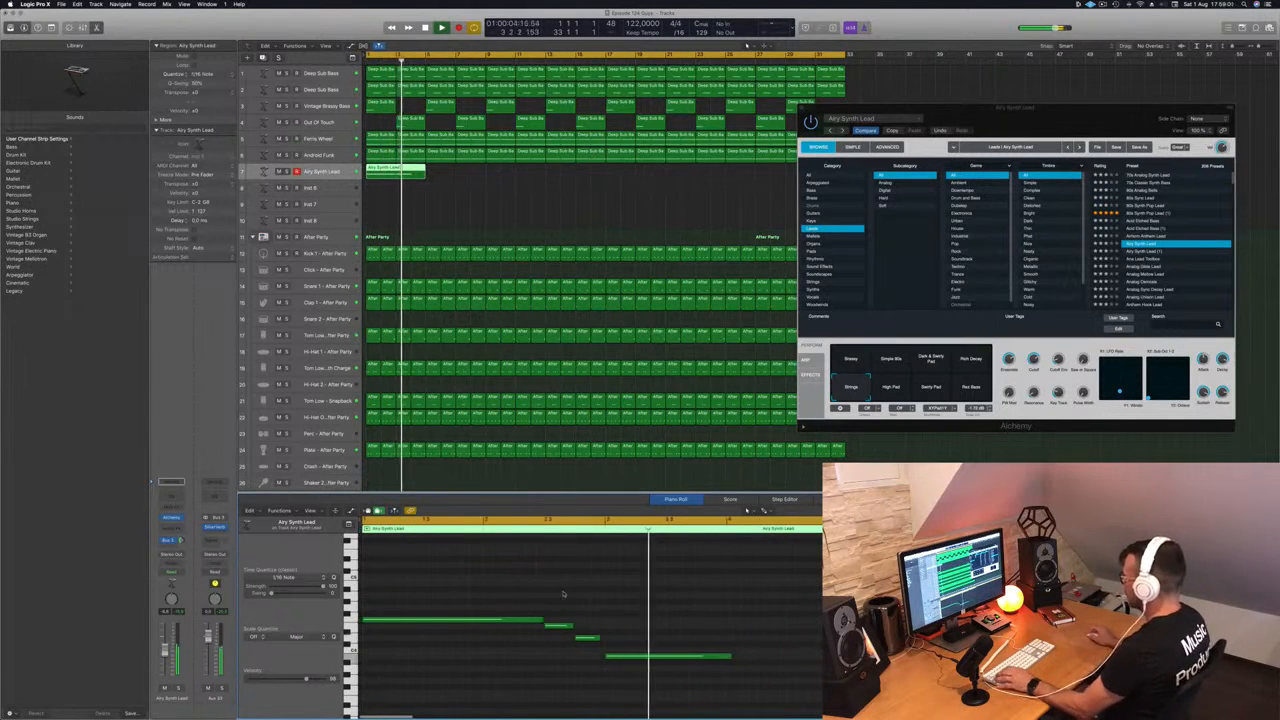
key(super+Right)
key(super+Left)
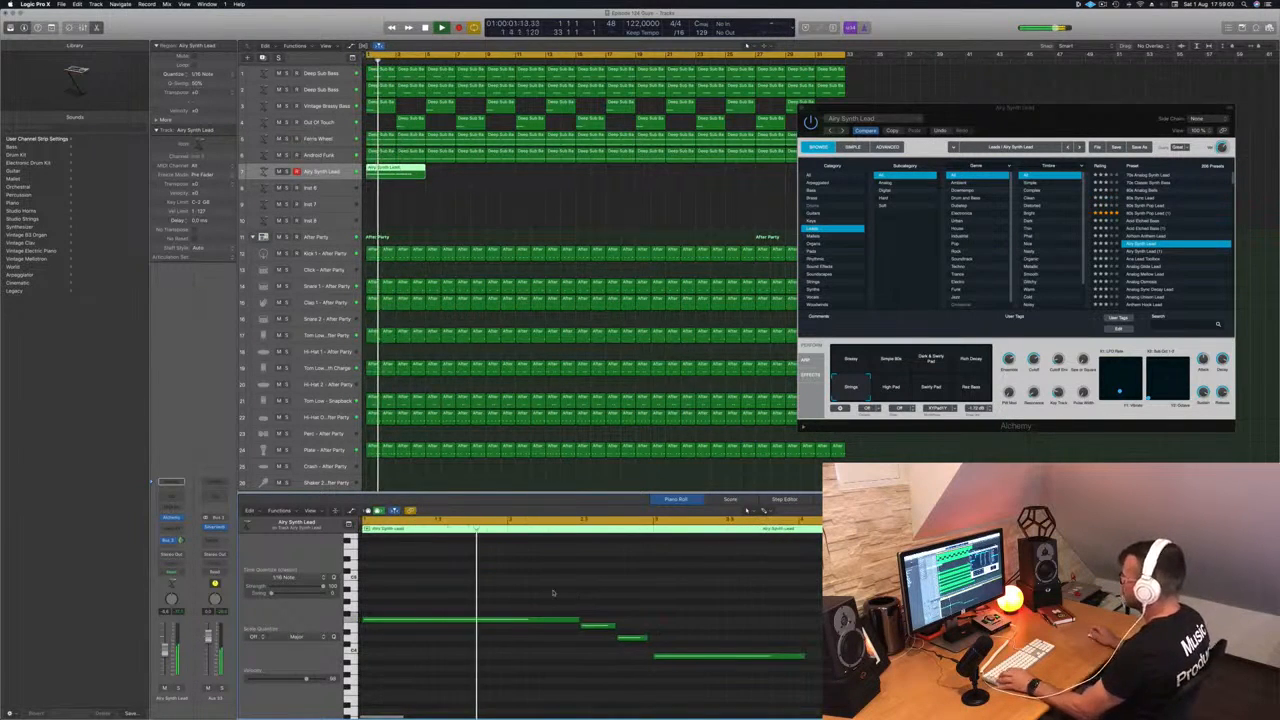
key(super+Left)
drag(731, 657, 821, 657)
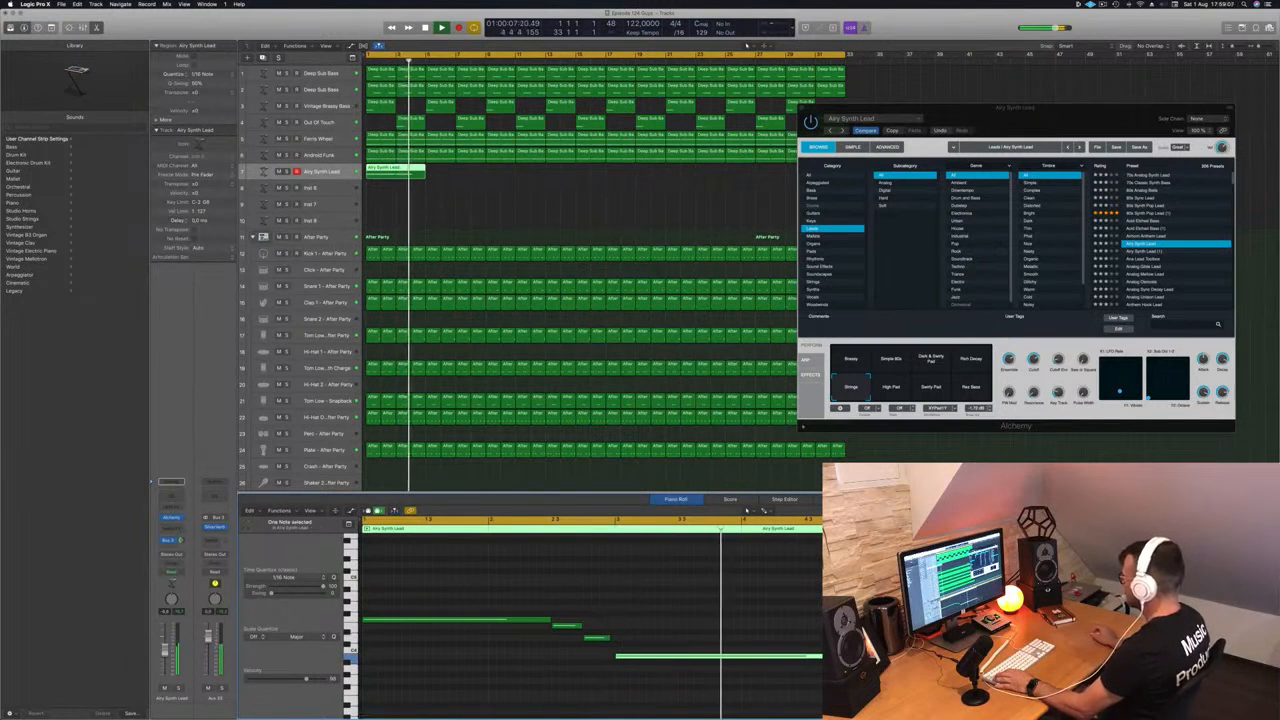
- Add a Channel EQ to the Airy Synth Lead track and cut the lows below 840 Hz at 24 dB/Oct
drag(1068, 108, 908, 118)
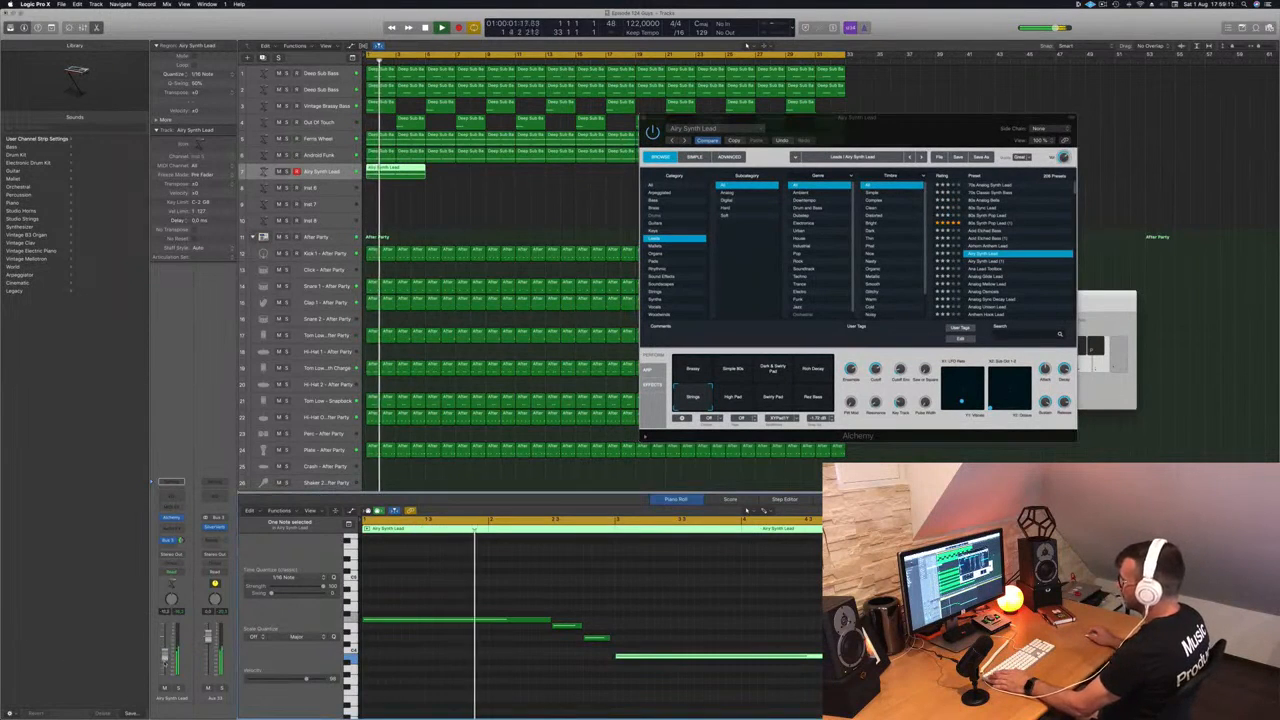
click(171, 484)
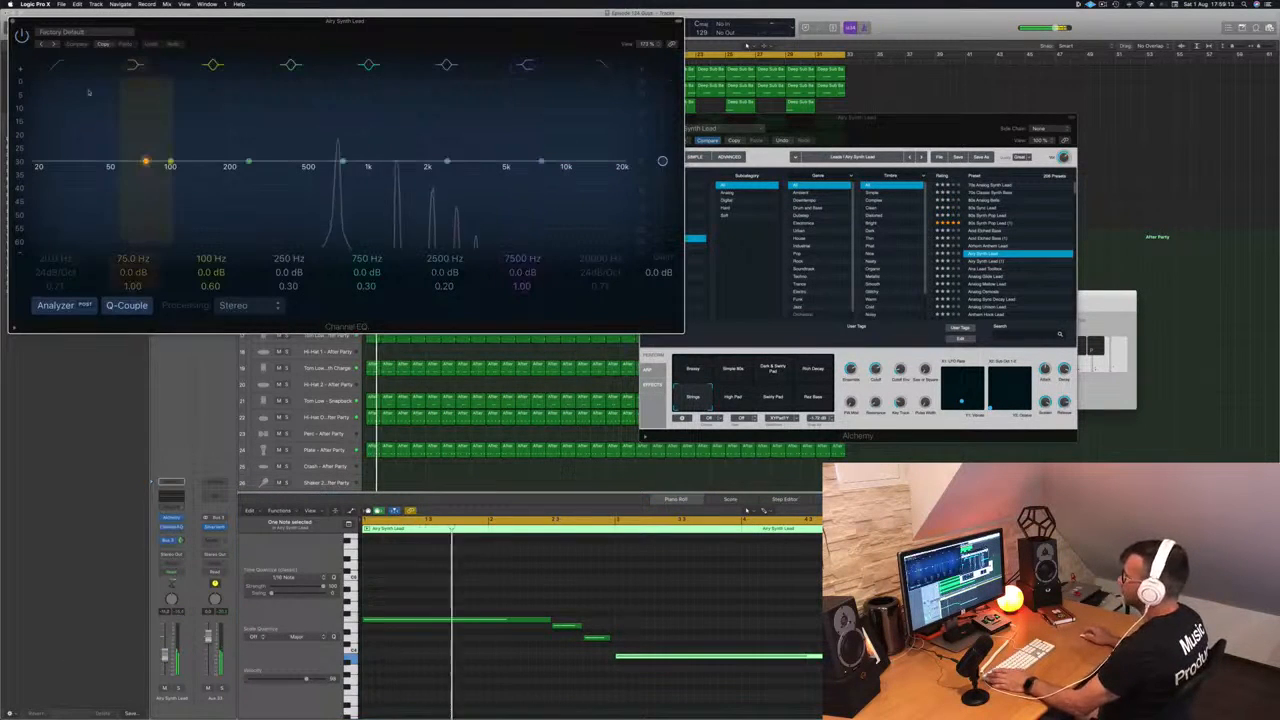
drag(301, 181, 362, 181)
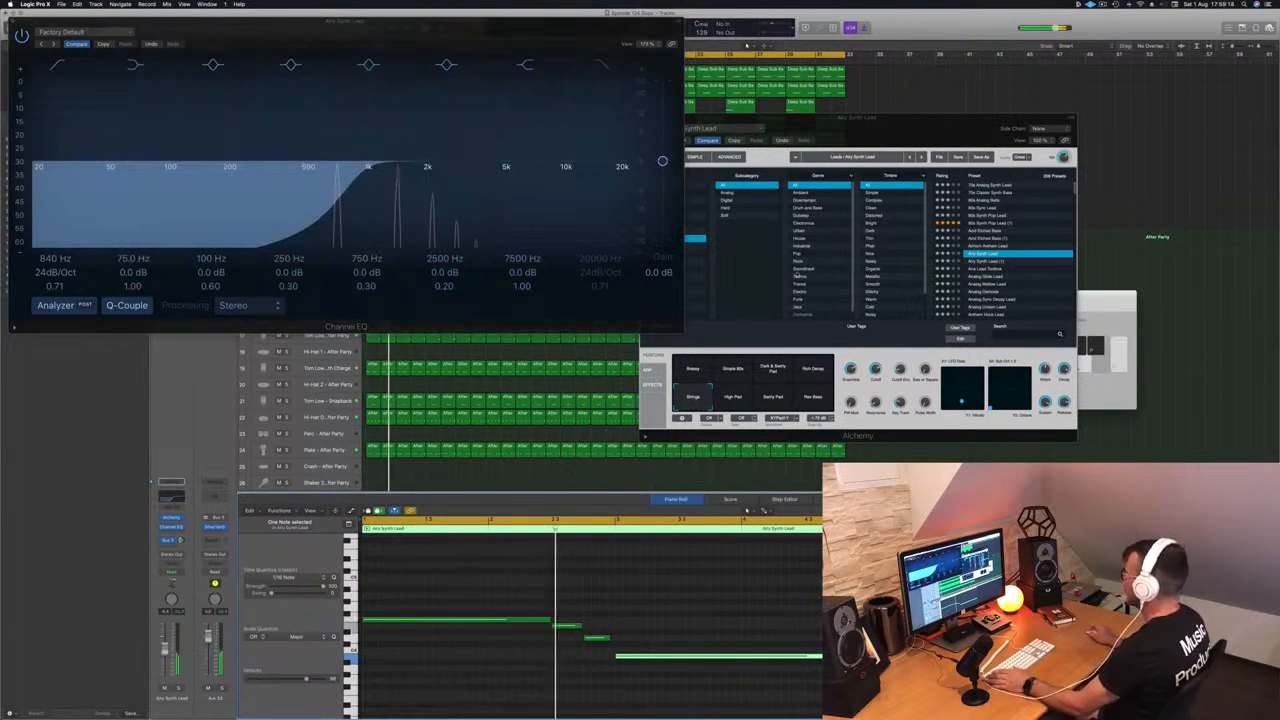
drag(909, 131, 1015, 128)
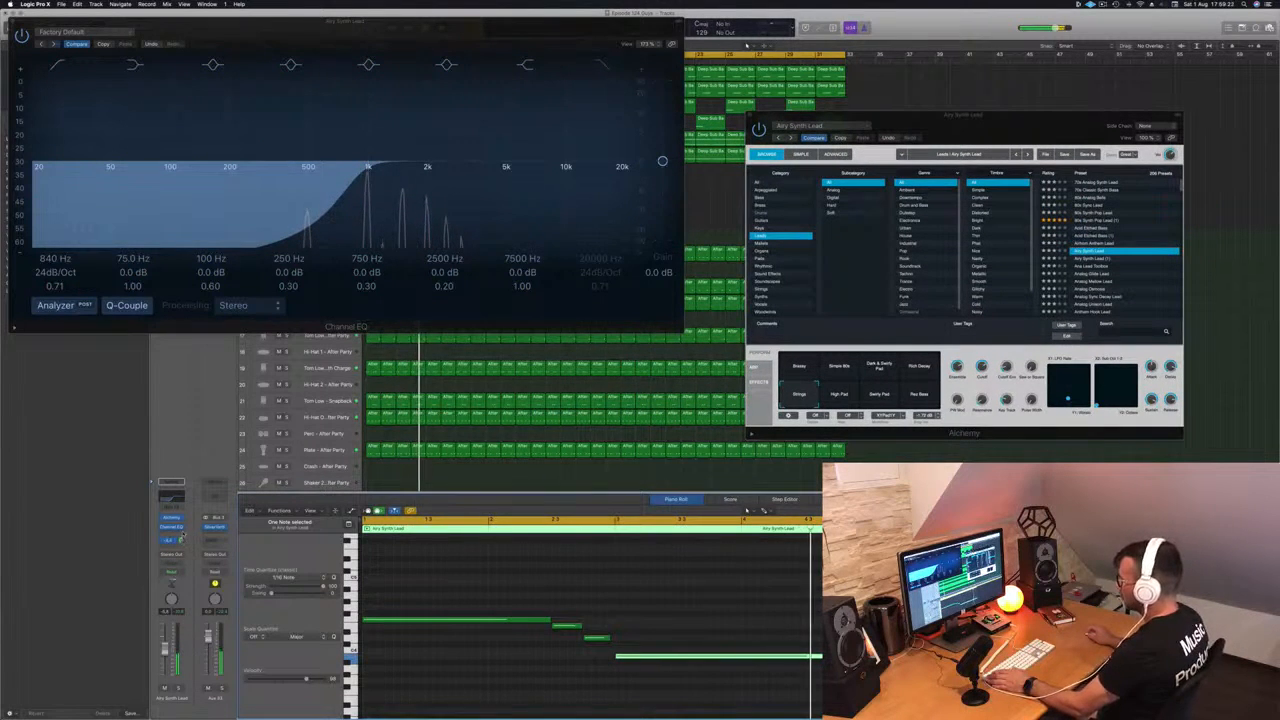
mouse_move(249, 161)
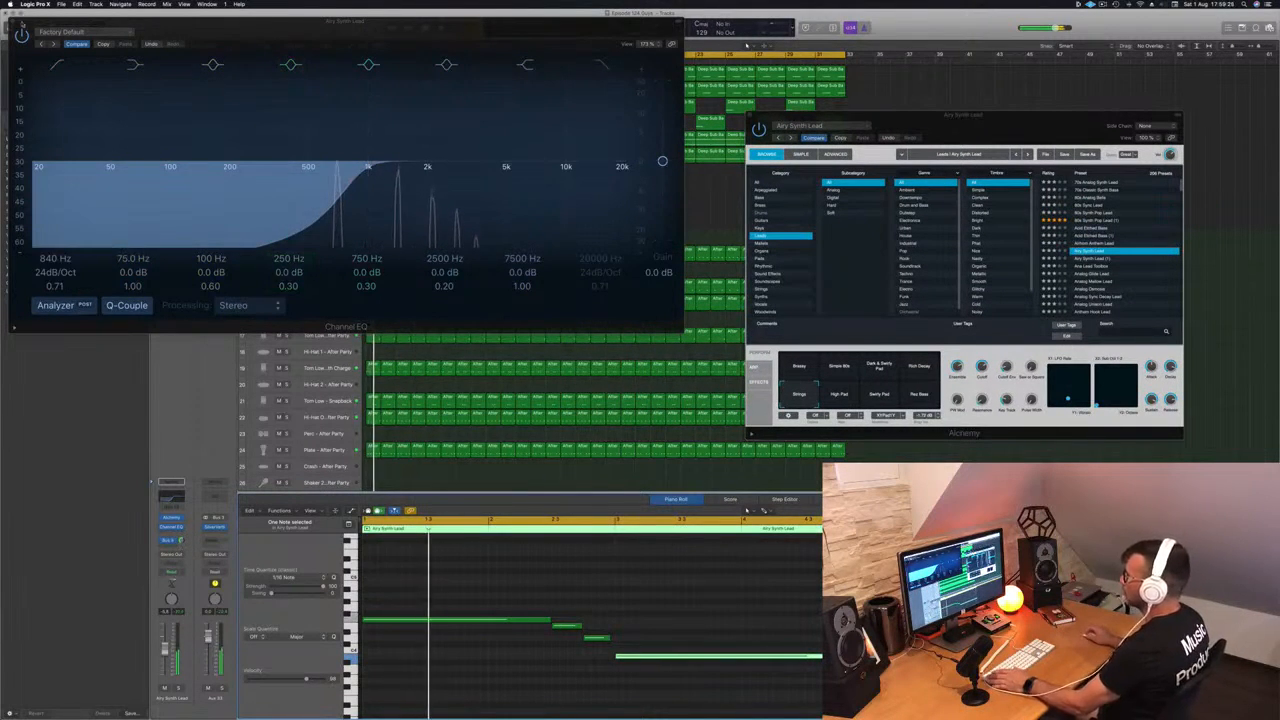
key(super+w)
key(super+k)
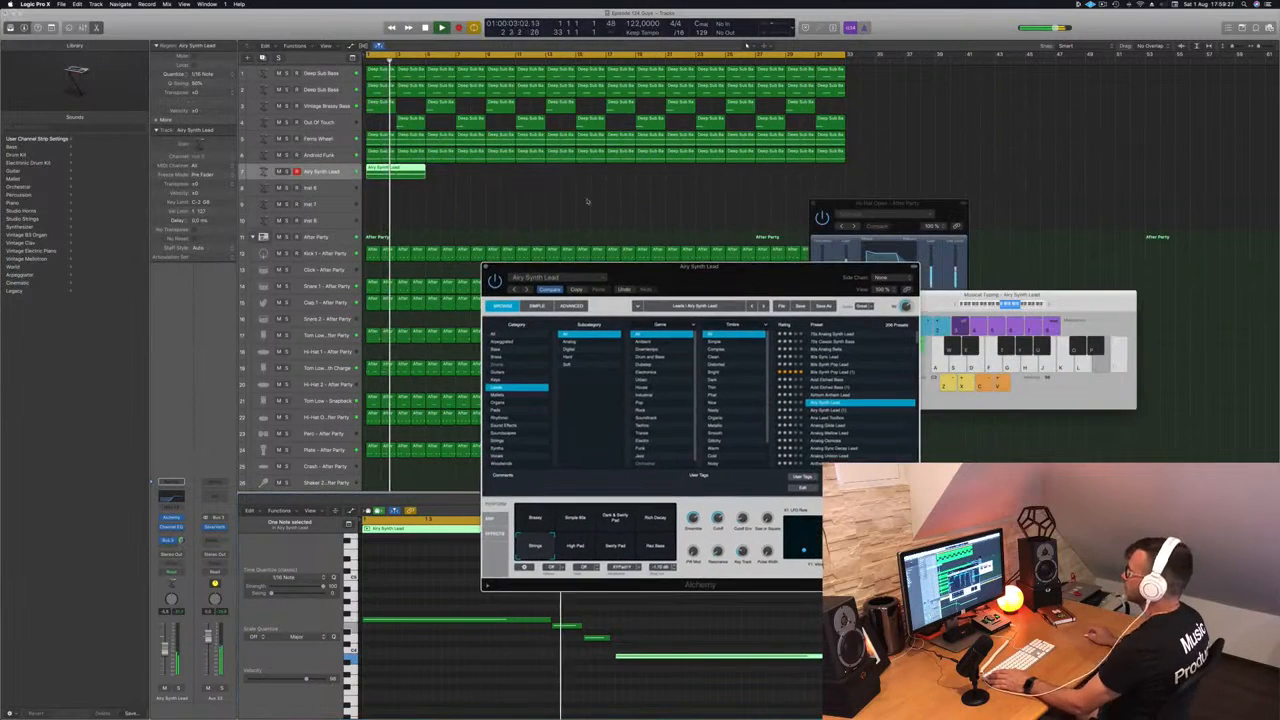
- Copy the four-bar Airy Synth Lead region along its track to fill all 32 bars
drag(407, 167, 467, 171)
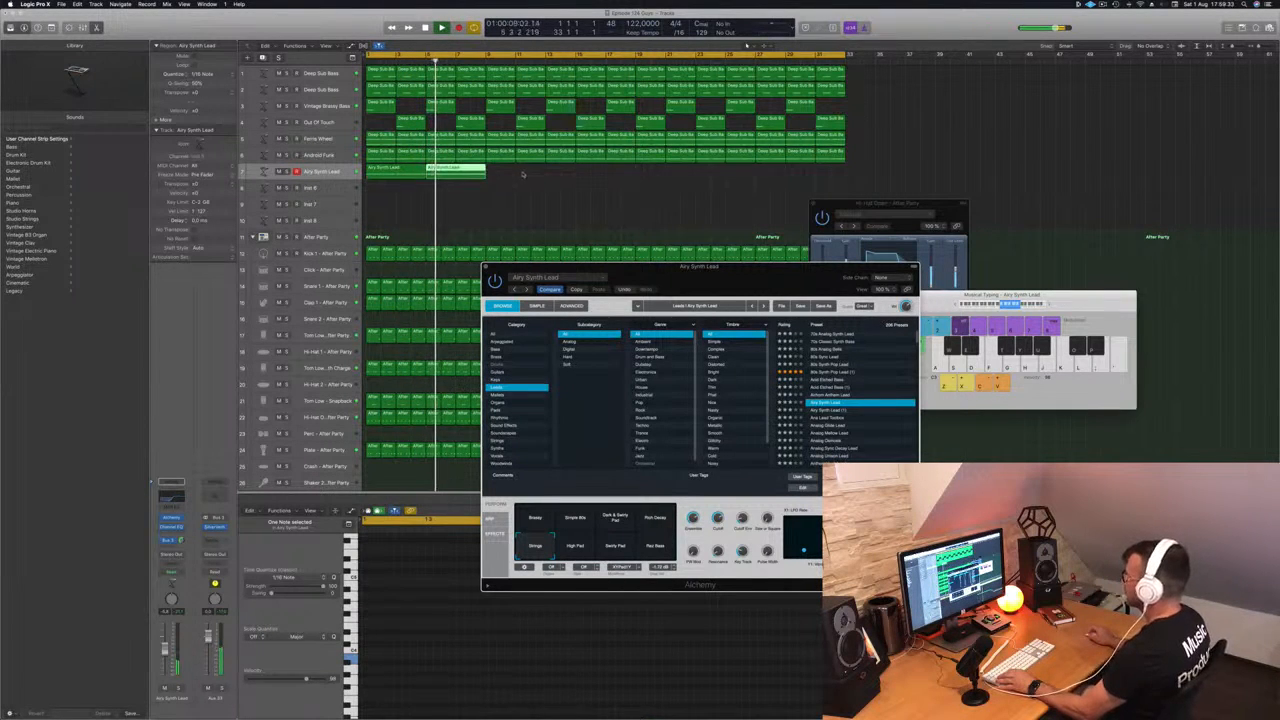
drag(400, 170, 650, 176)
key(Return)
- Compare the Airy Synth Lead variations over the looped melody, including High Pad and Dark & Swirly Pad, and return to Strings
drag(700, 268, 614, 203)
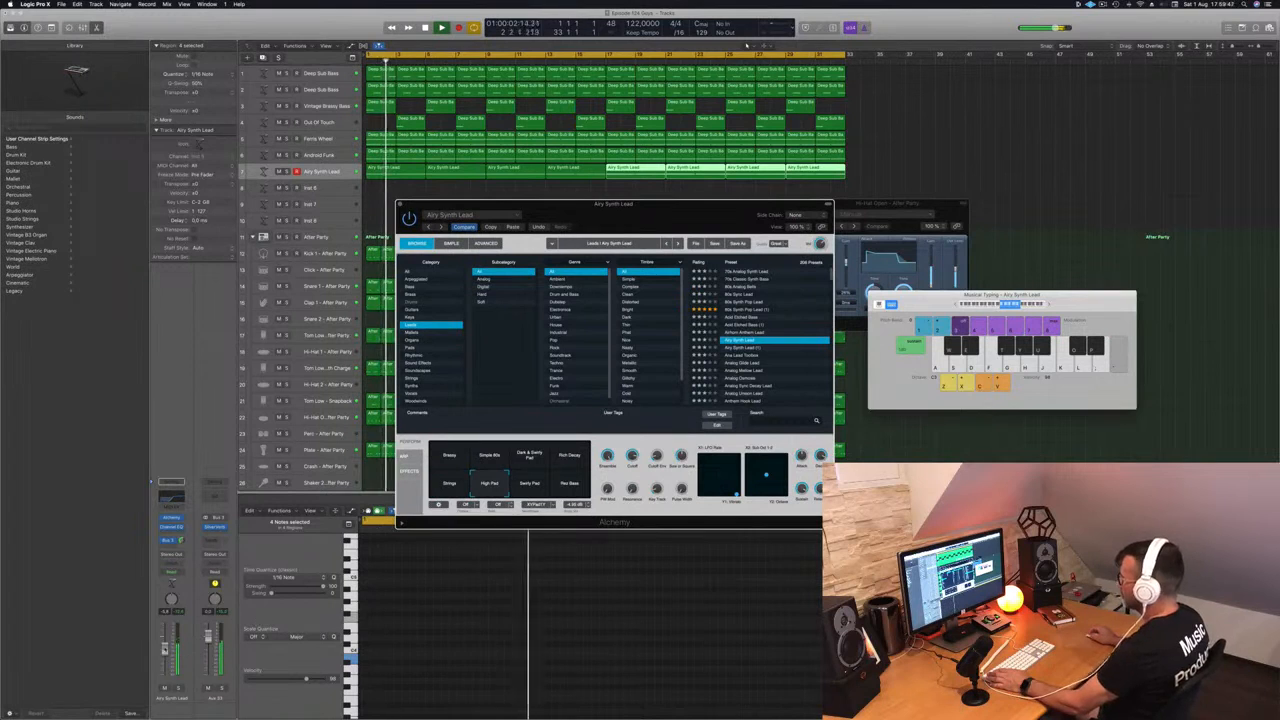
click(535, 483)
click(569, 483)
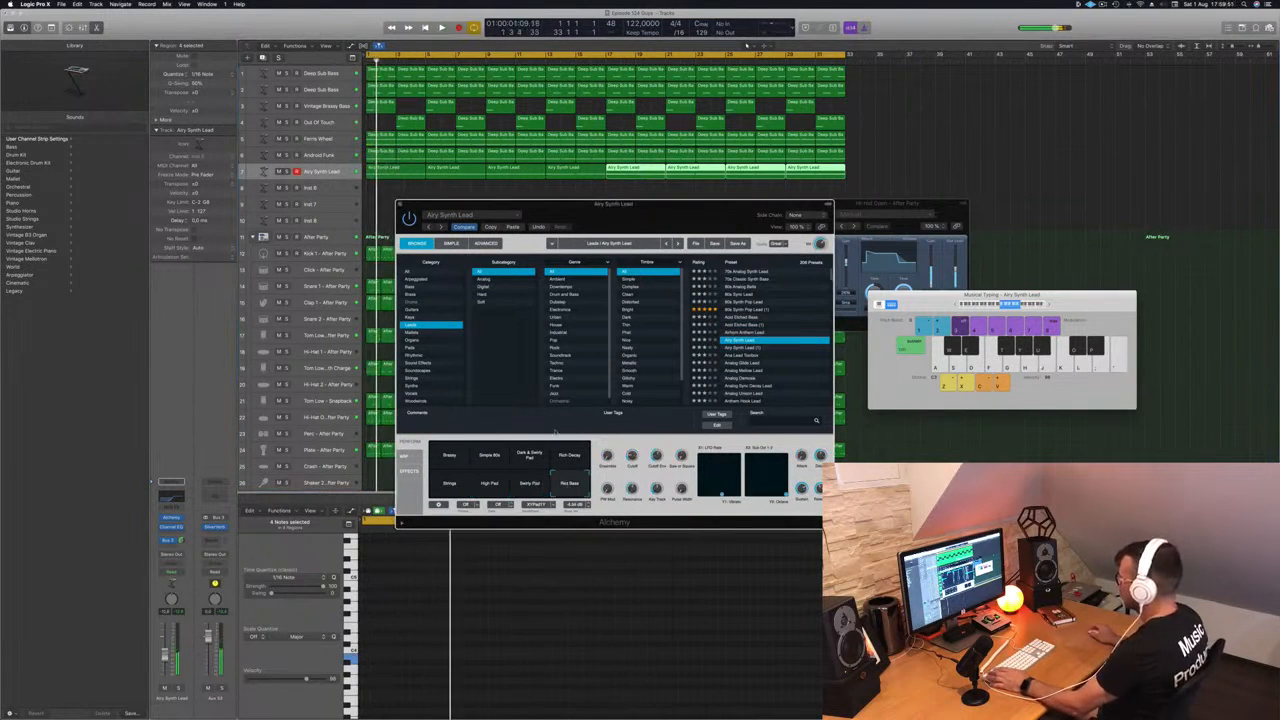
click(449, 455)
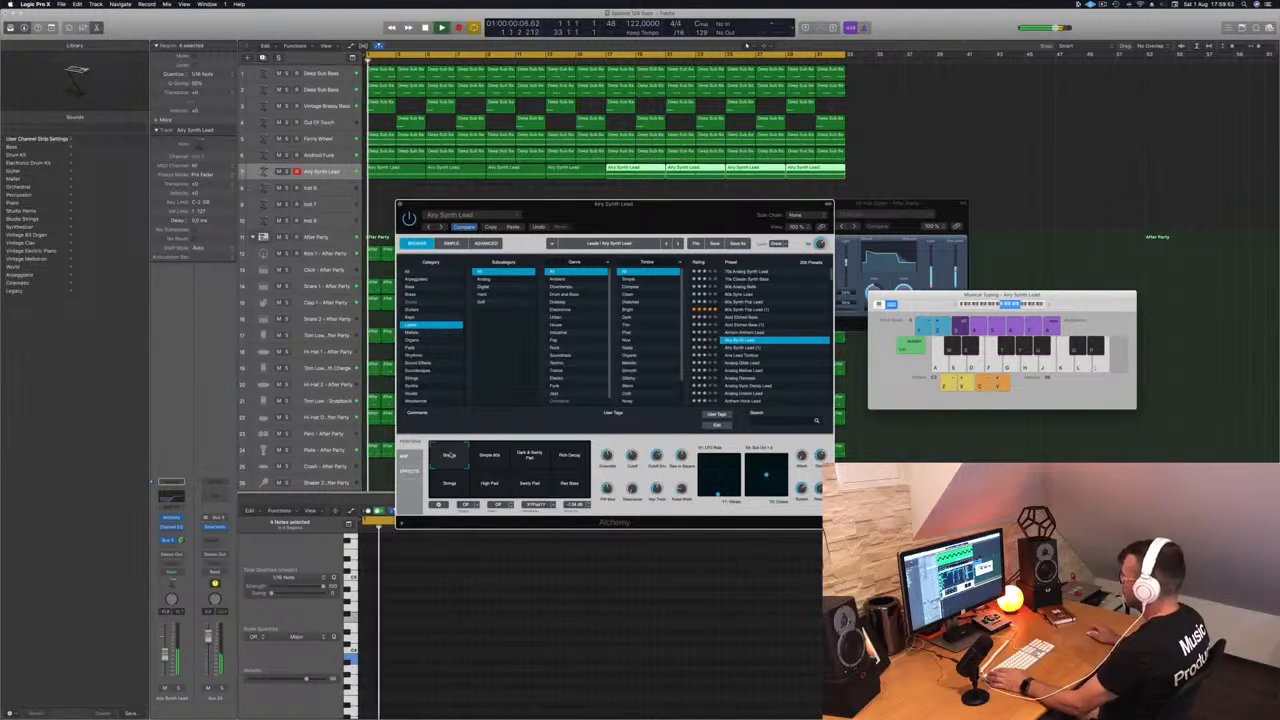
click(485, 463)
click(529, 455)
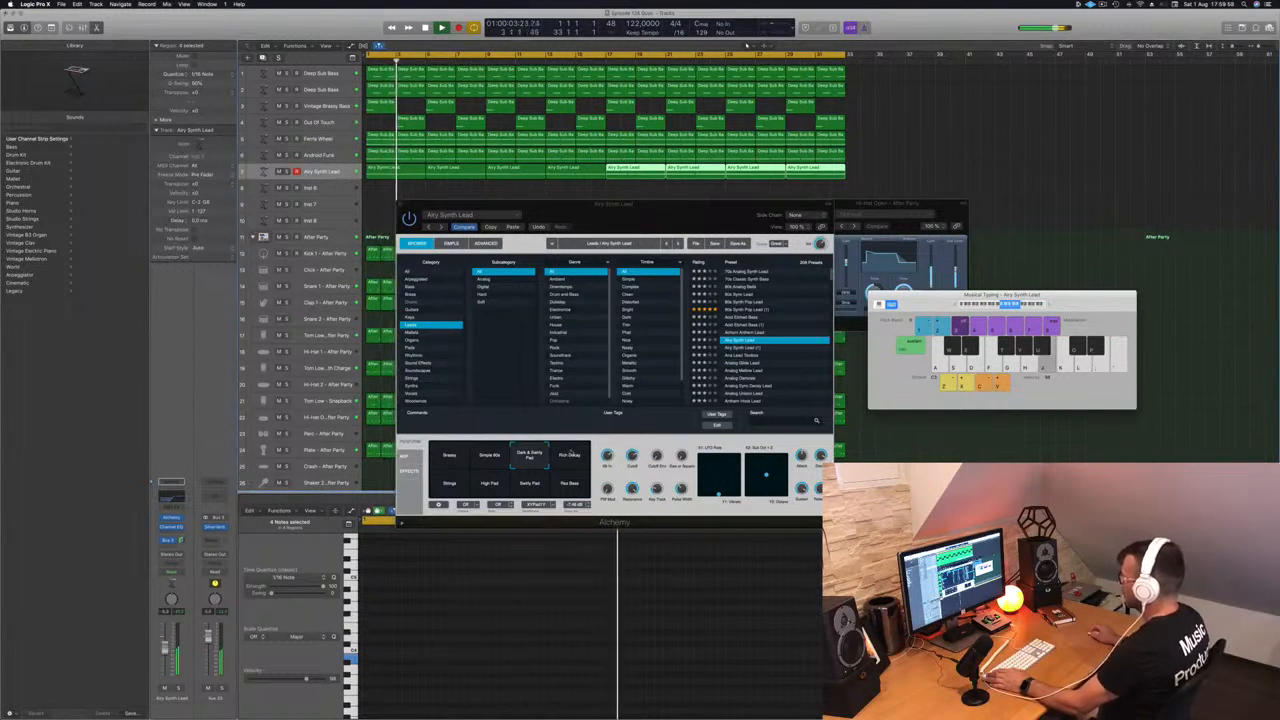
click(468, 486)
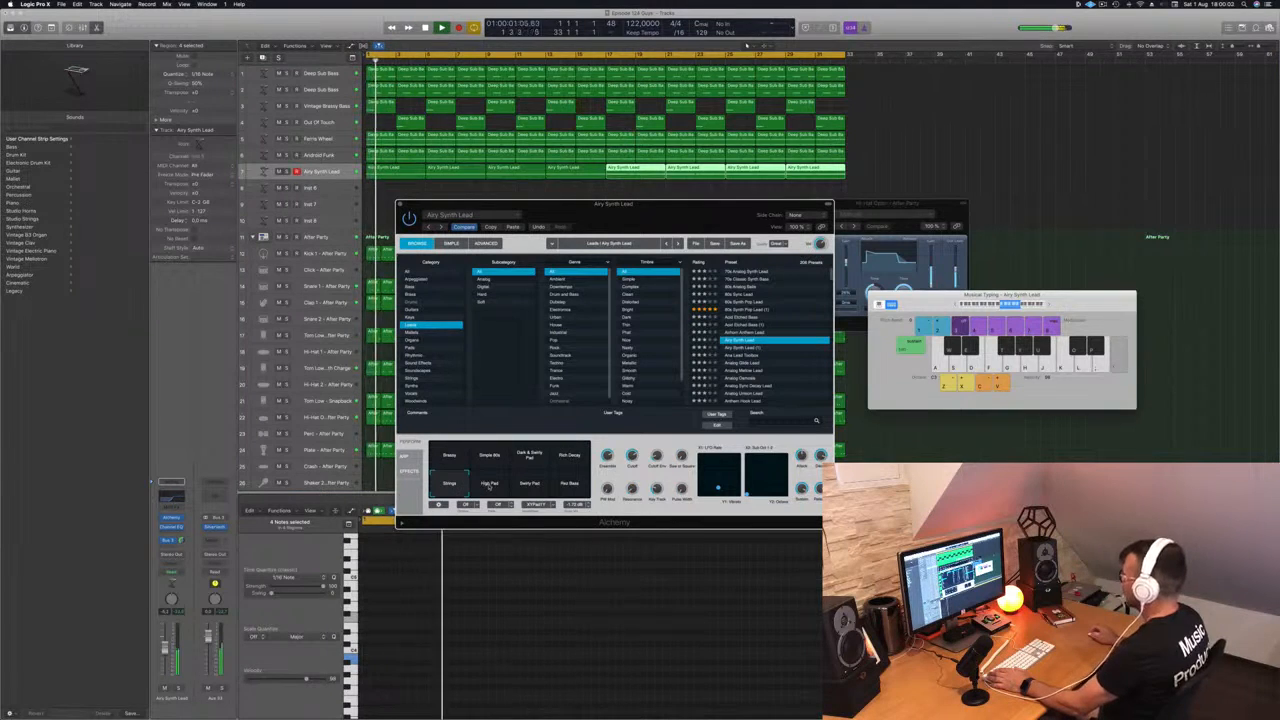
click(530, 483)
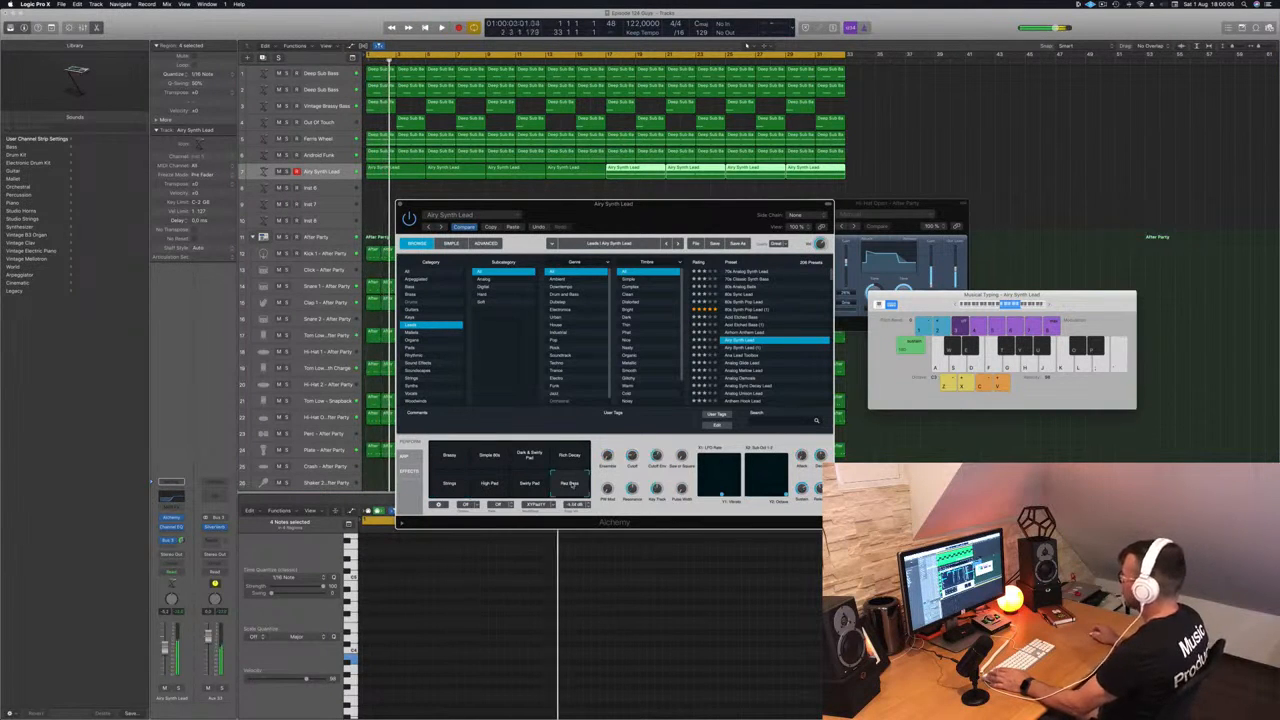
click(452, 484)
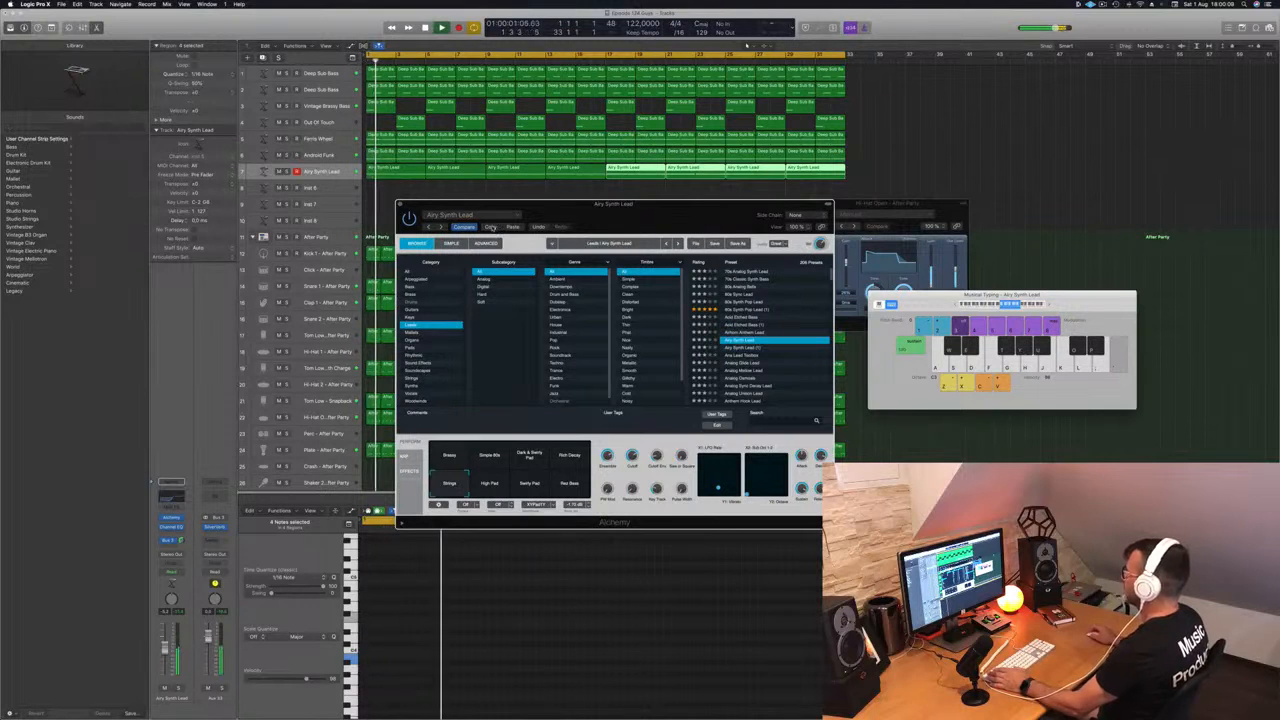
- Audition other lead presets on the melody, from Analog Glide Lead and Analog Mellow Lead through Analog Osmosis to Analog Unison Lead
scroll(806, 318, down, 1)
click(748, 347)
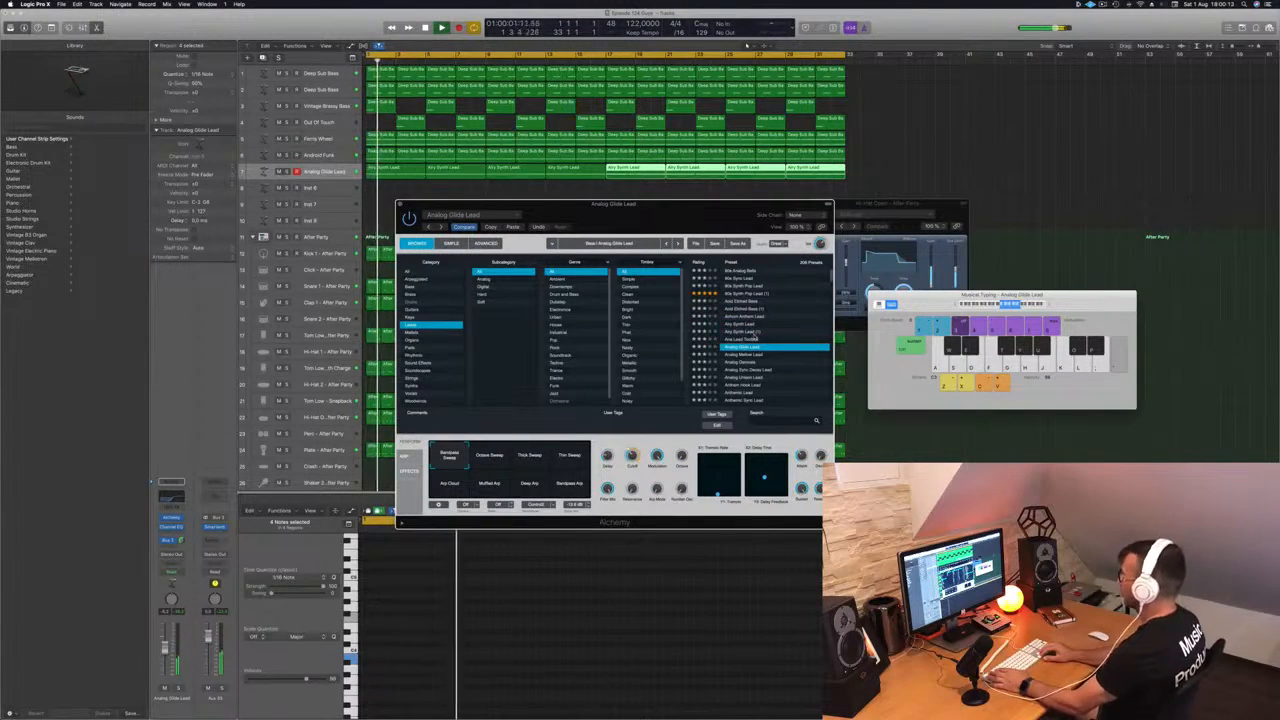
key(Down)
scroll(756, 338, down, 1)
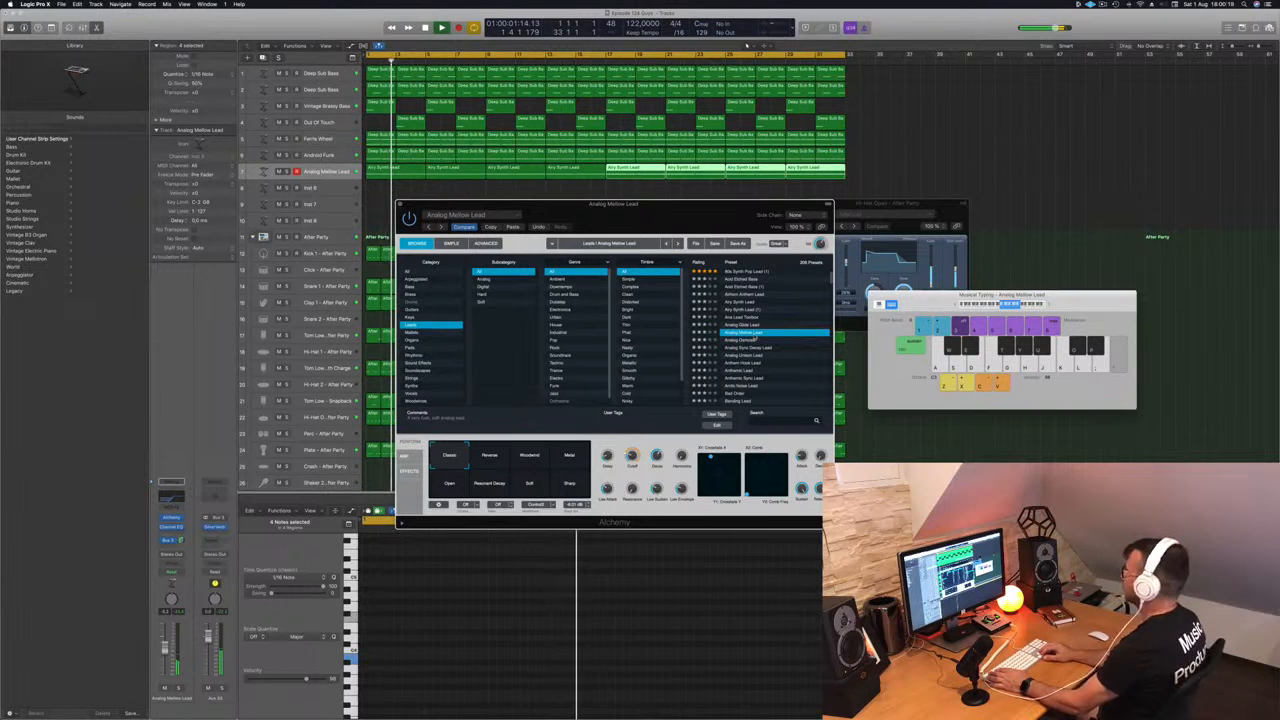
key(Down)
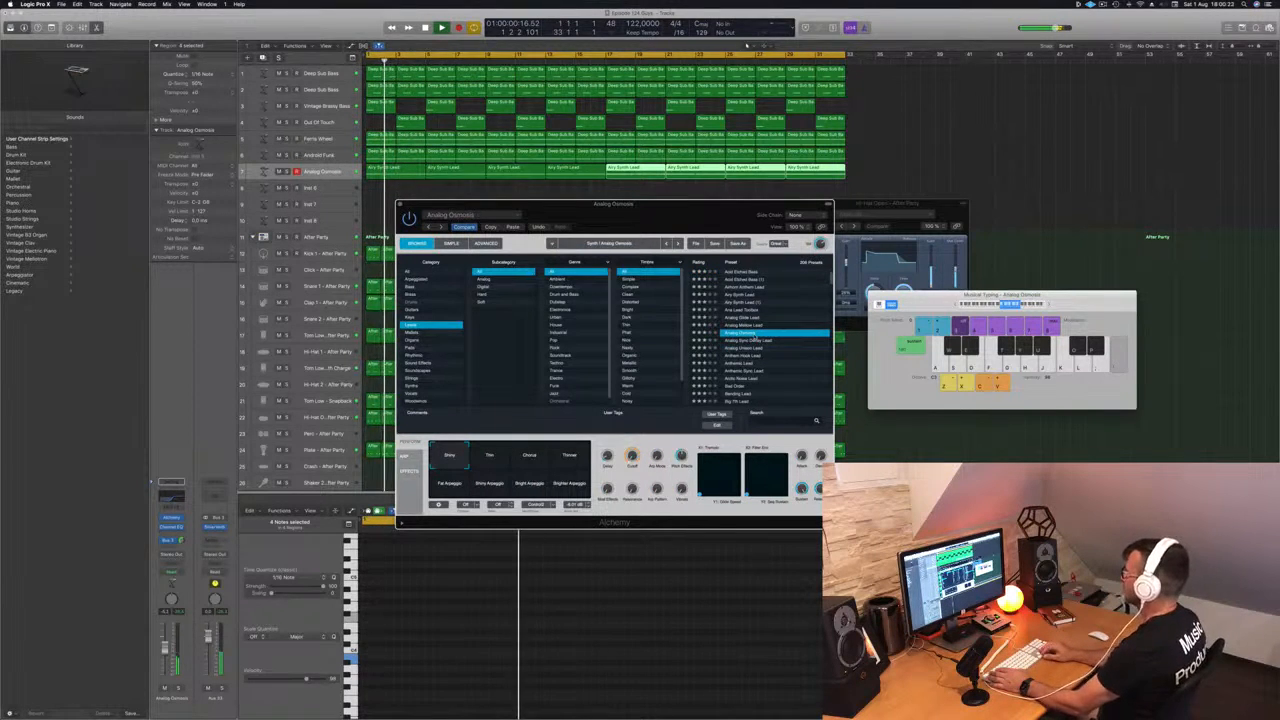
key(Down)
key(Down)
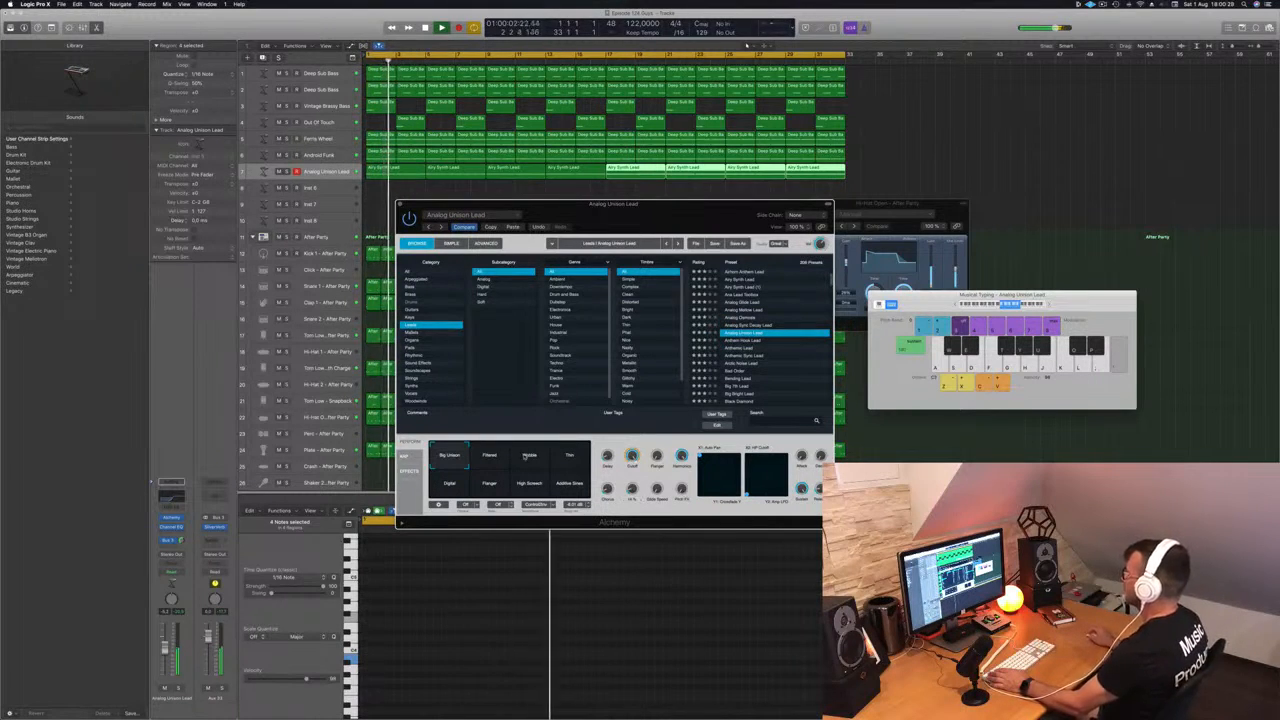
- Compare the Analog Unison Lead variations from the start of the loop, from Thin and Digital through to Additive Sines
key(Return)
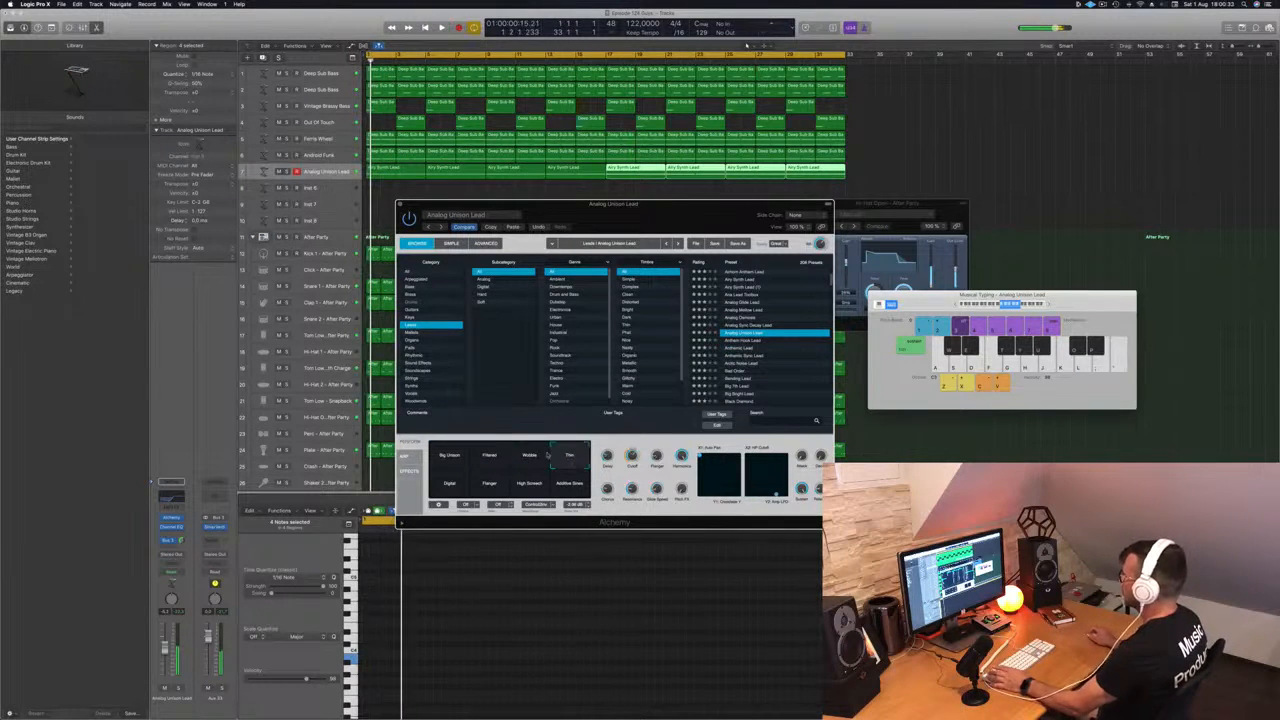
click(452, 485)
click(491, 485)
click(531, 489)
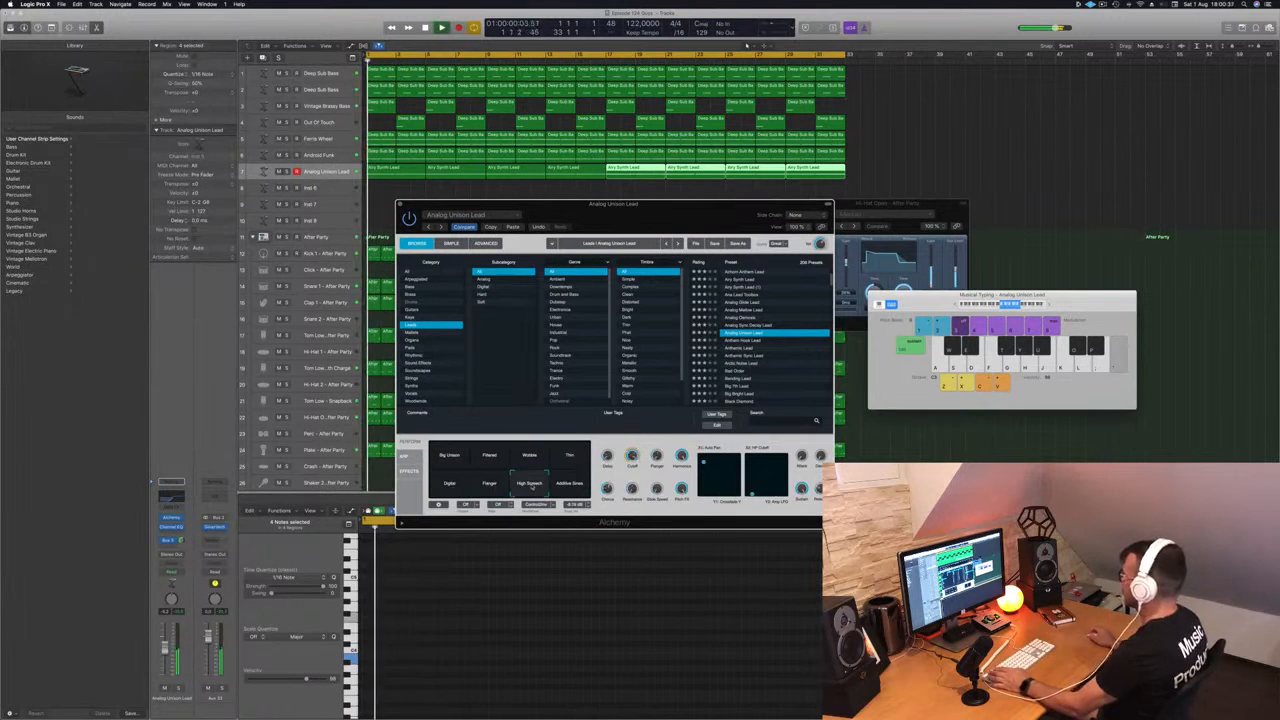
click(566, 486)
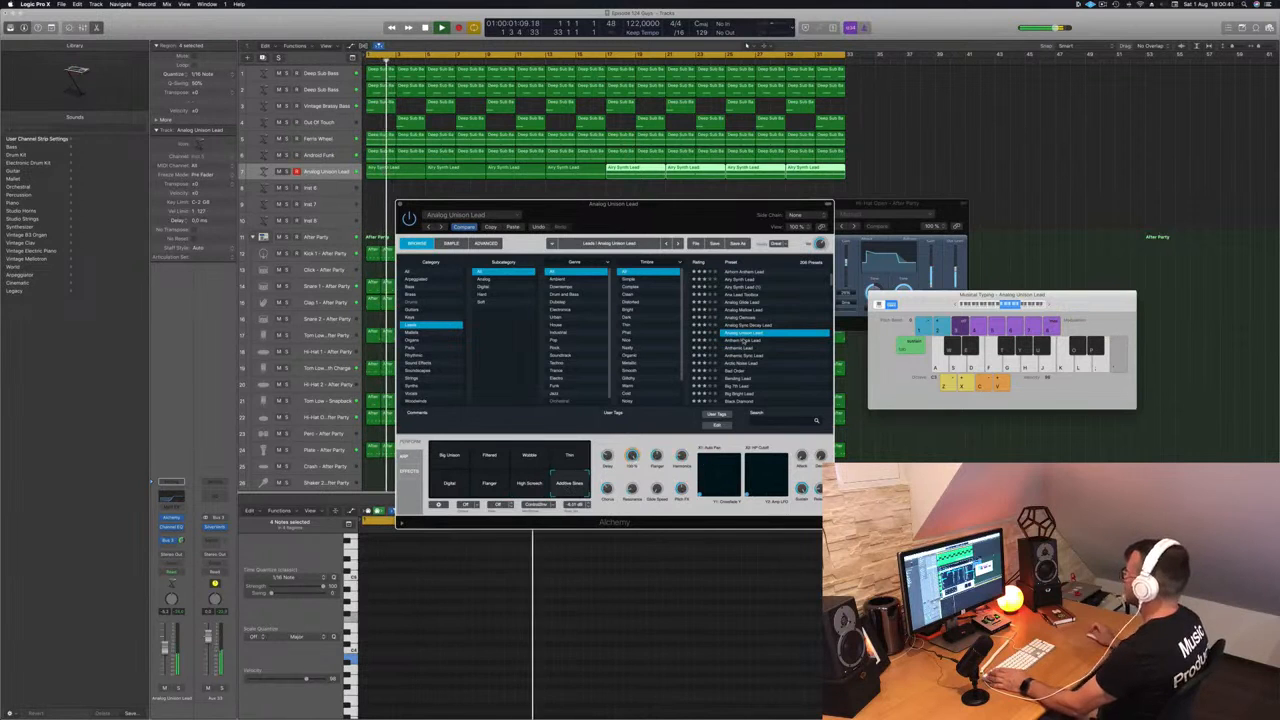
- Load Alchemy's Anthem Hook Lead preset on the lead melody track
click(743, 341)
drag(677, 228, 729, 272)
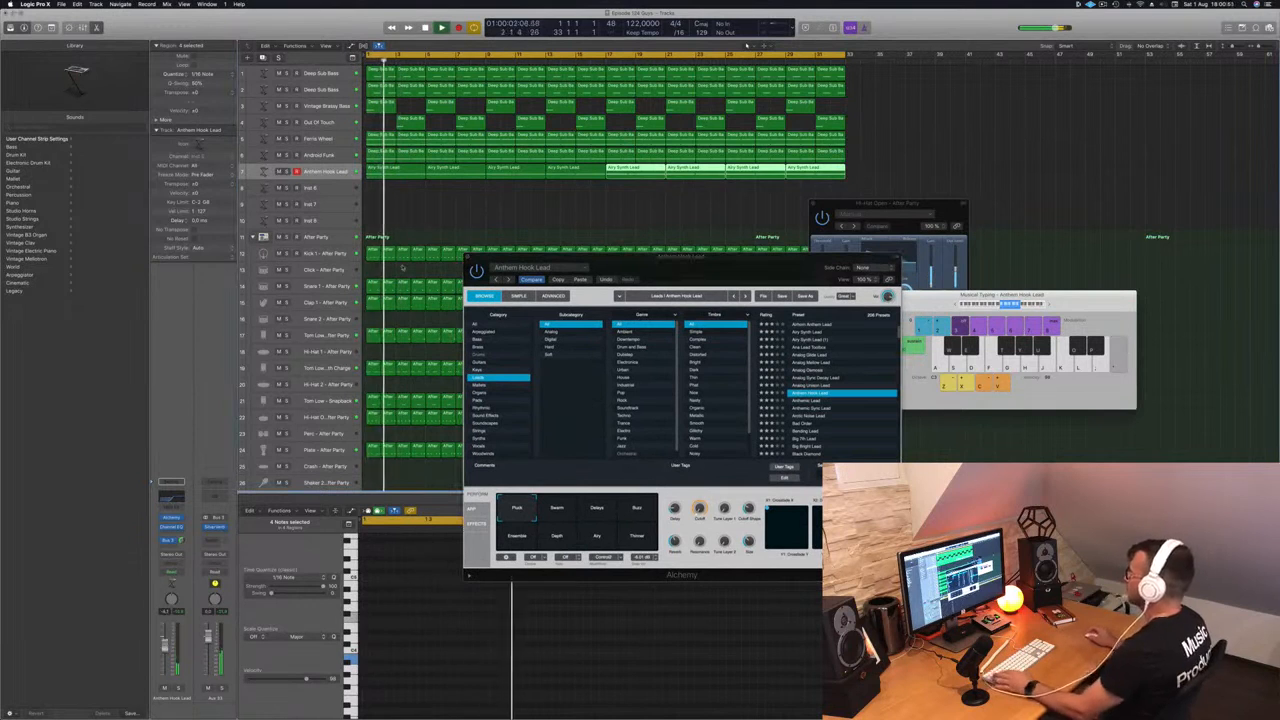
- Compare the Anthem Hook Lead variations from the start of the loop, from Swarm and Delays through Ensemble to Thinner, and return to Pluck
drag(418, 204, 832, 162)
key(Return)
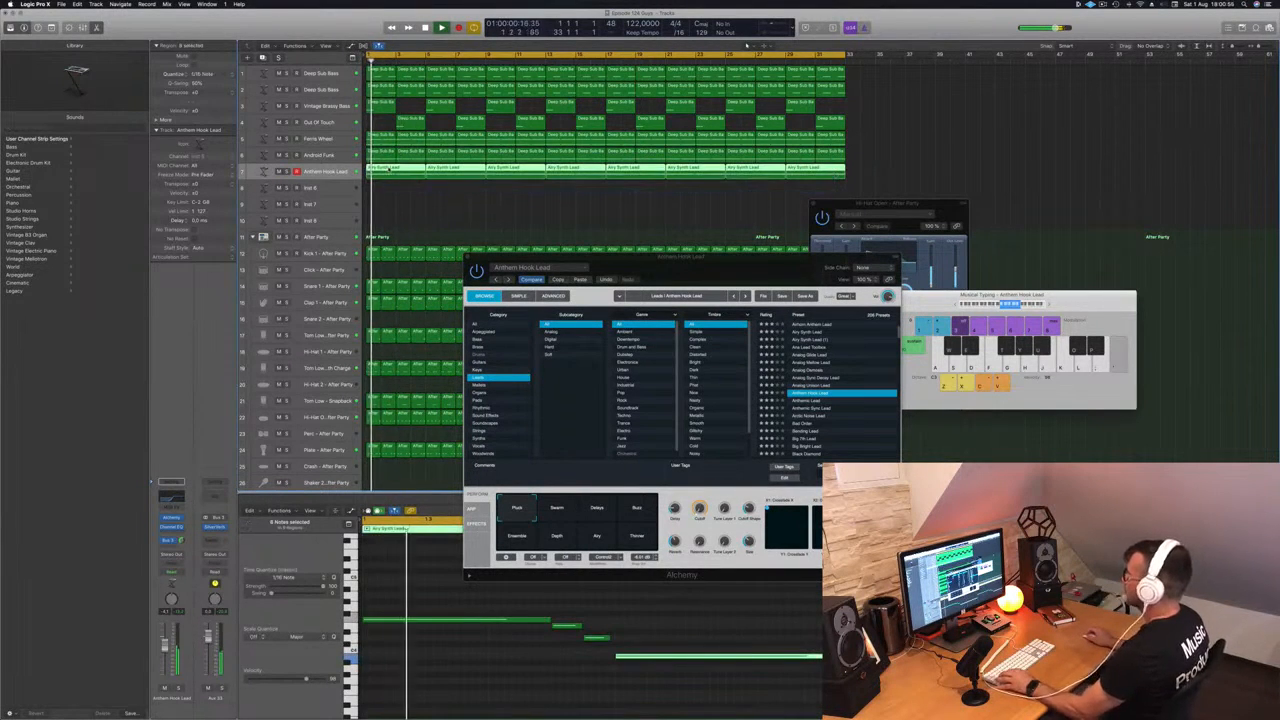
click(557, 508)
key(space)
click(598, 510)
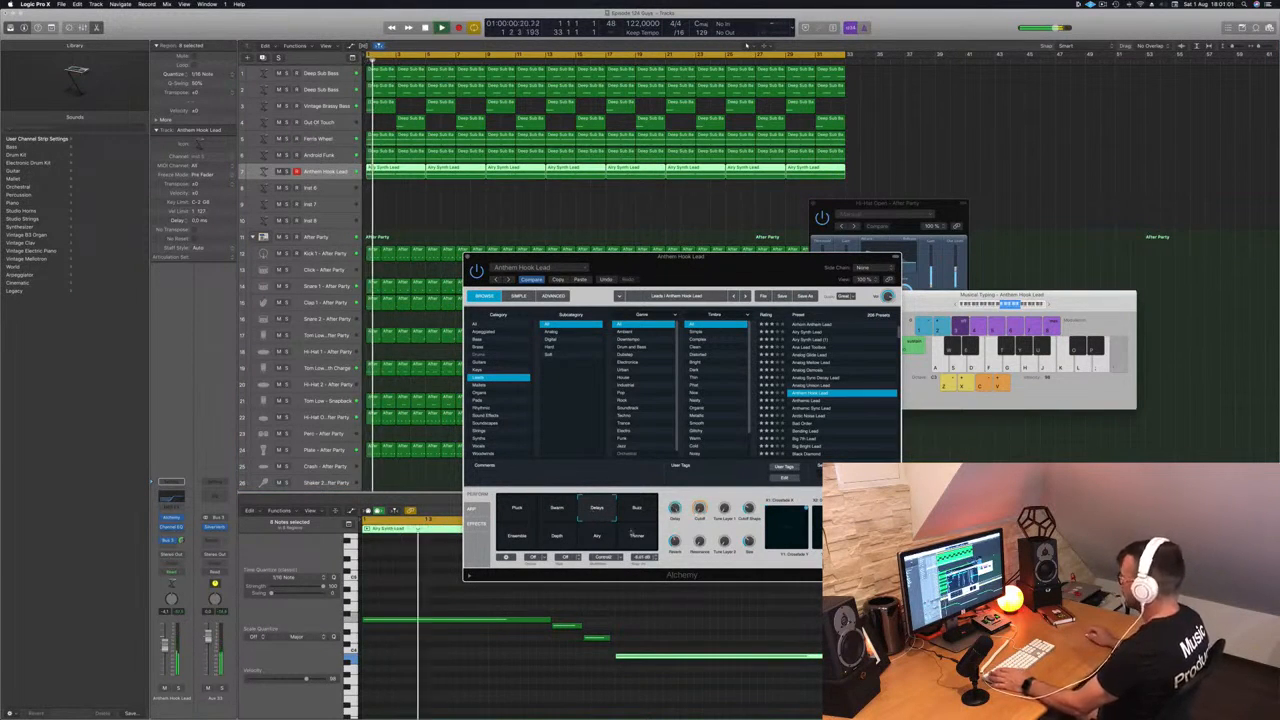
click(525, 537)
click(557, 537)
click(597, 536)
click(637, 540)
click(516, 512)
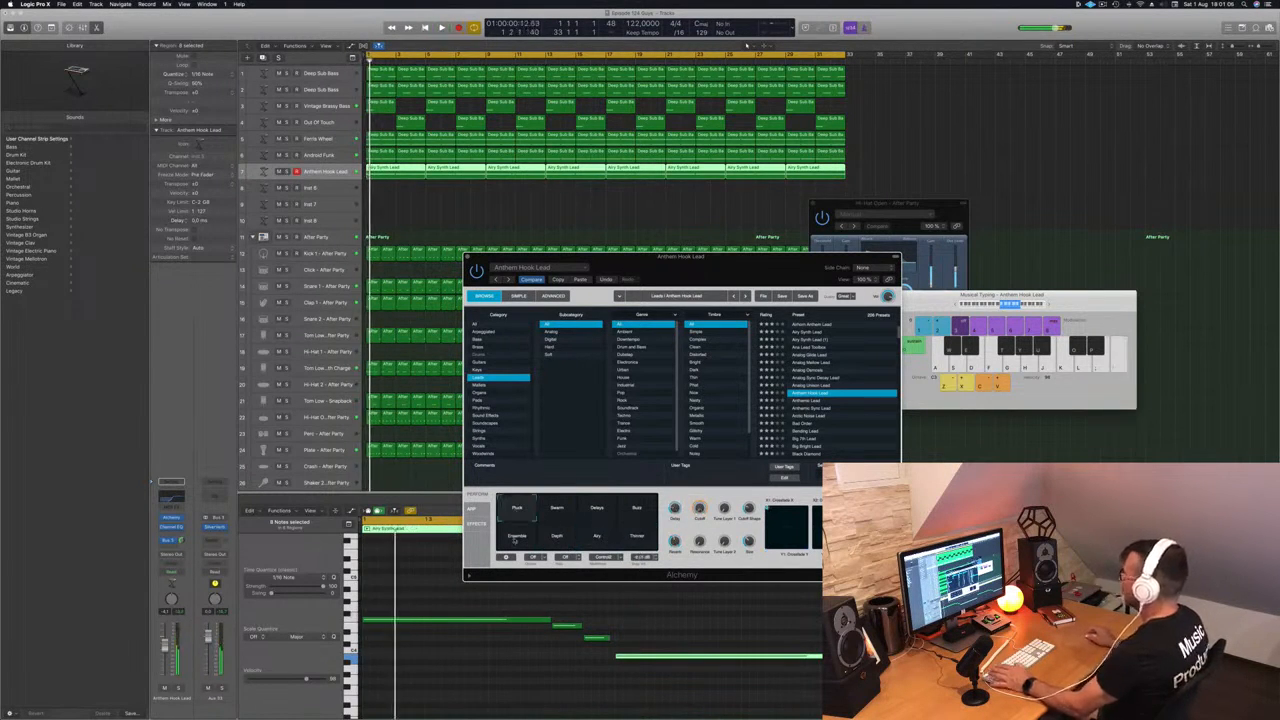
click(453, 180)
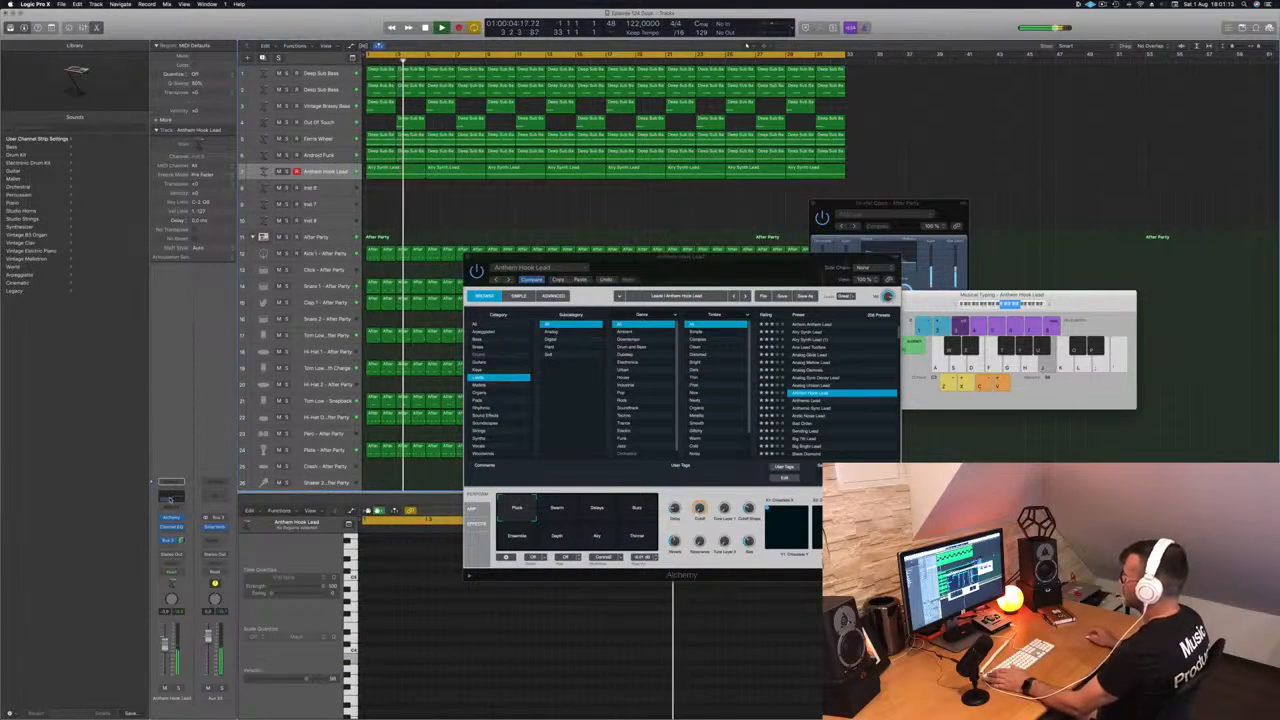
- Adjust the low cut of the lead track's Channel EQ to 660 Hz at 24 dB/Oct during playback, and close the EQ
click(171, 490)
mouse_move(343, 163)
mouse_down()
mouse_move(305, 183)
mouse_move(336, 181)
mouse_up()
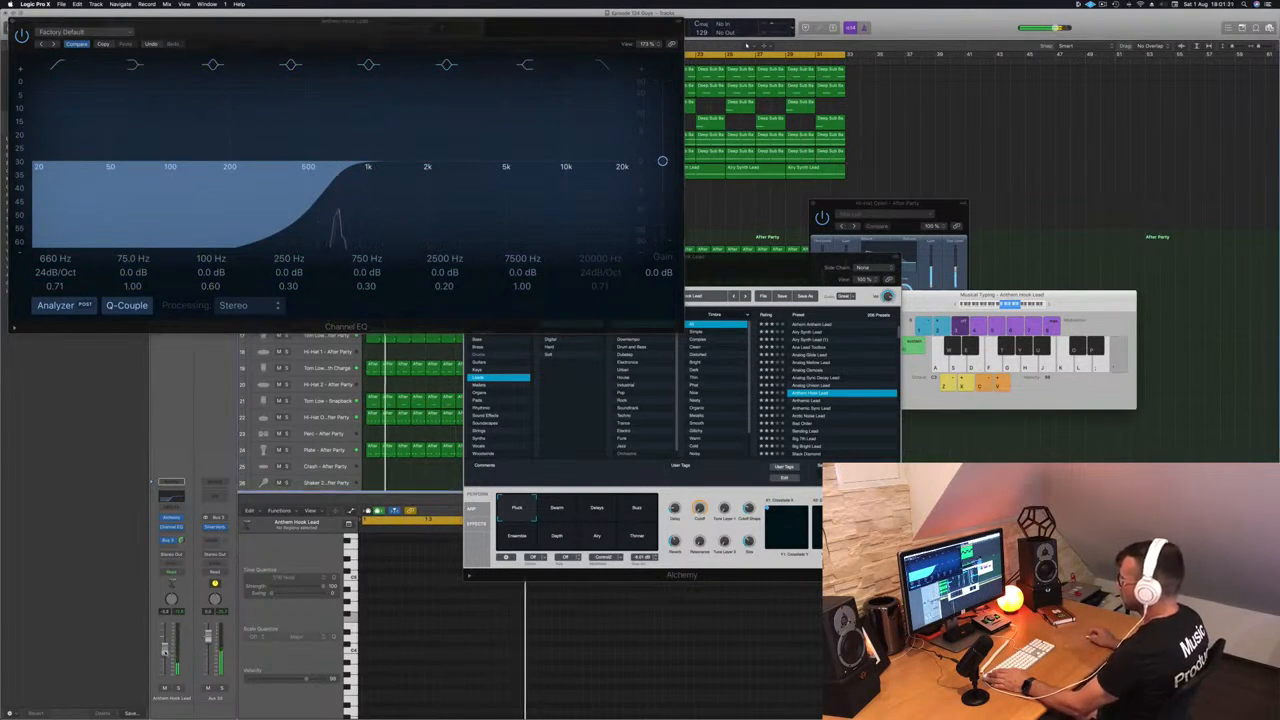
key(l)
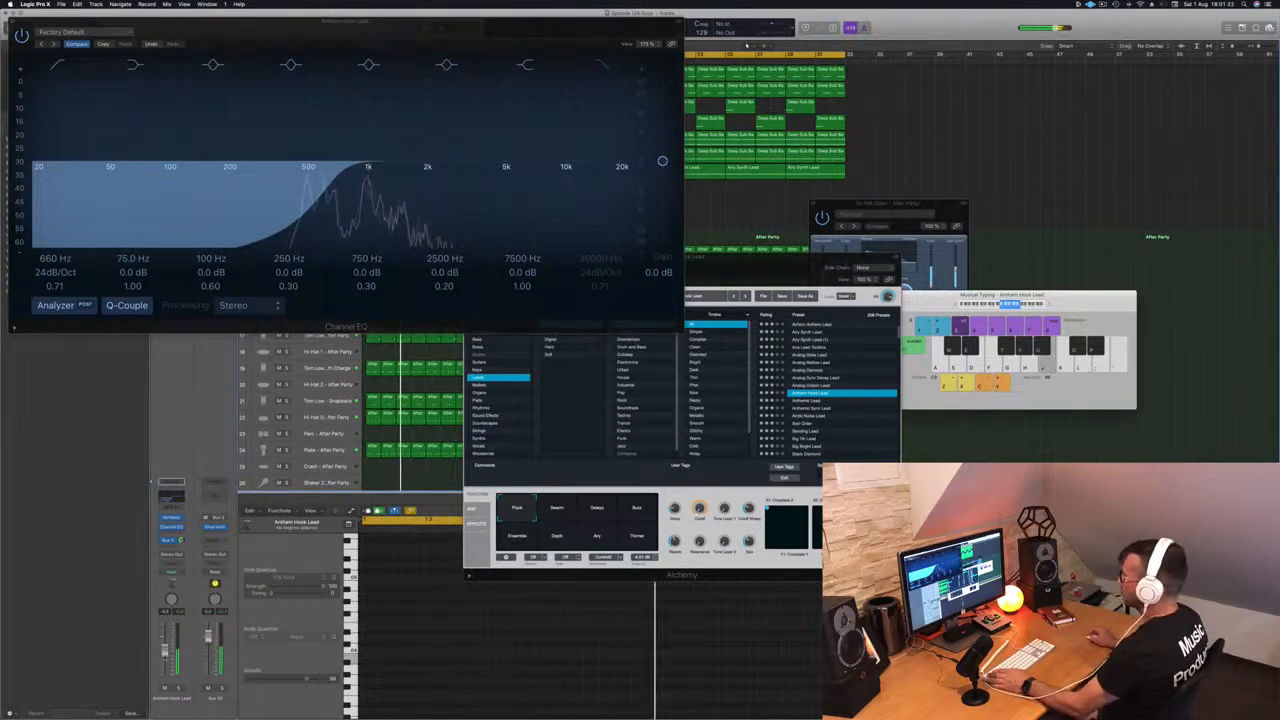
key(super+w)
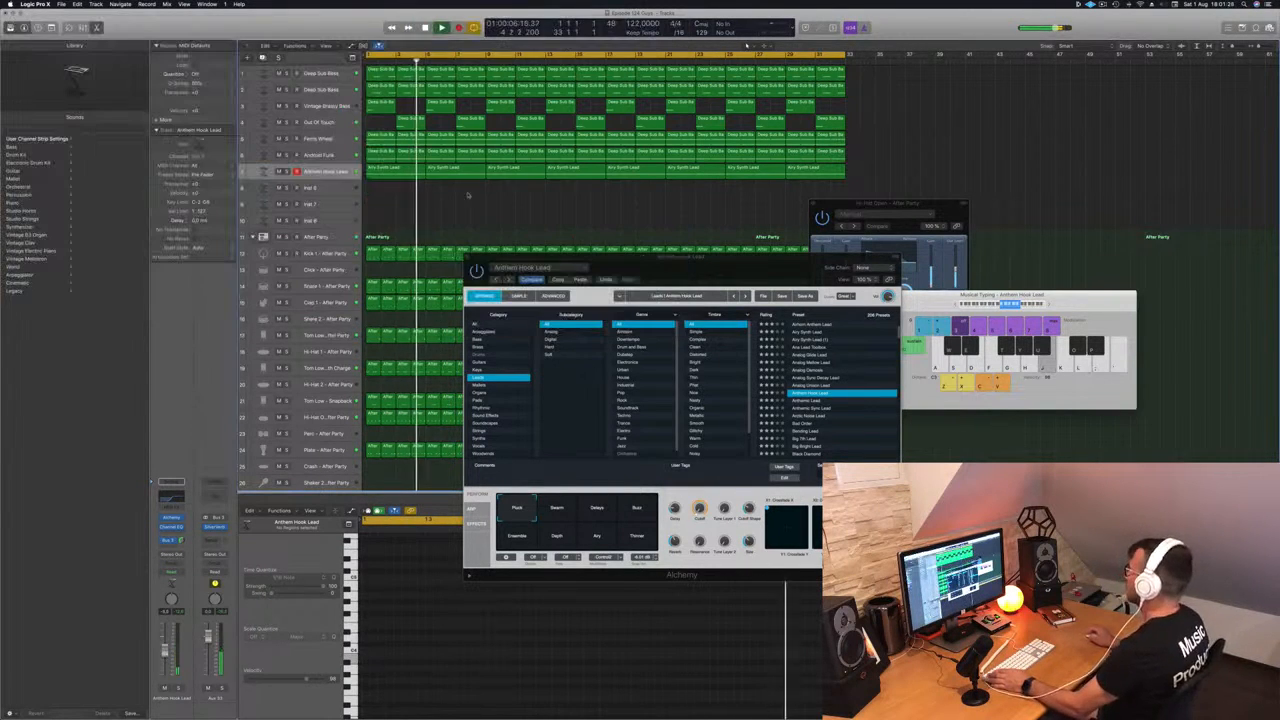
- Copy the first Airy Synth Lead region to the Inst 6 track and repeat it across all 32 bars
click(388, 172)
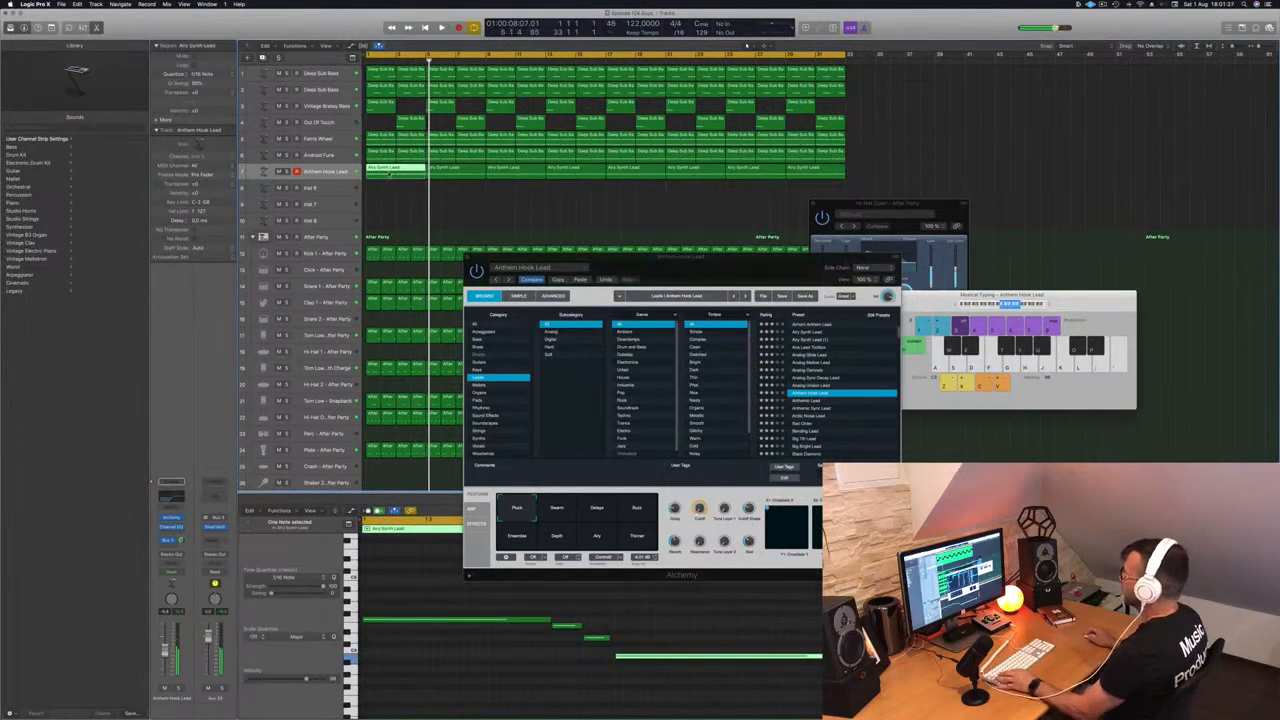
drag(389, 187, 388, 185)
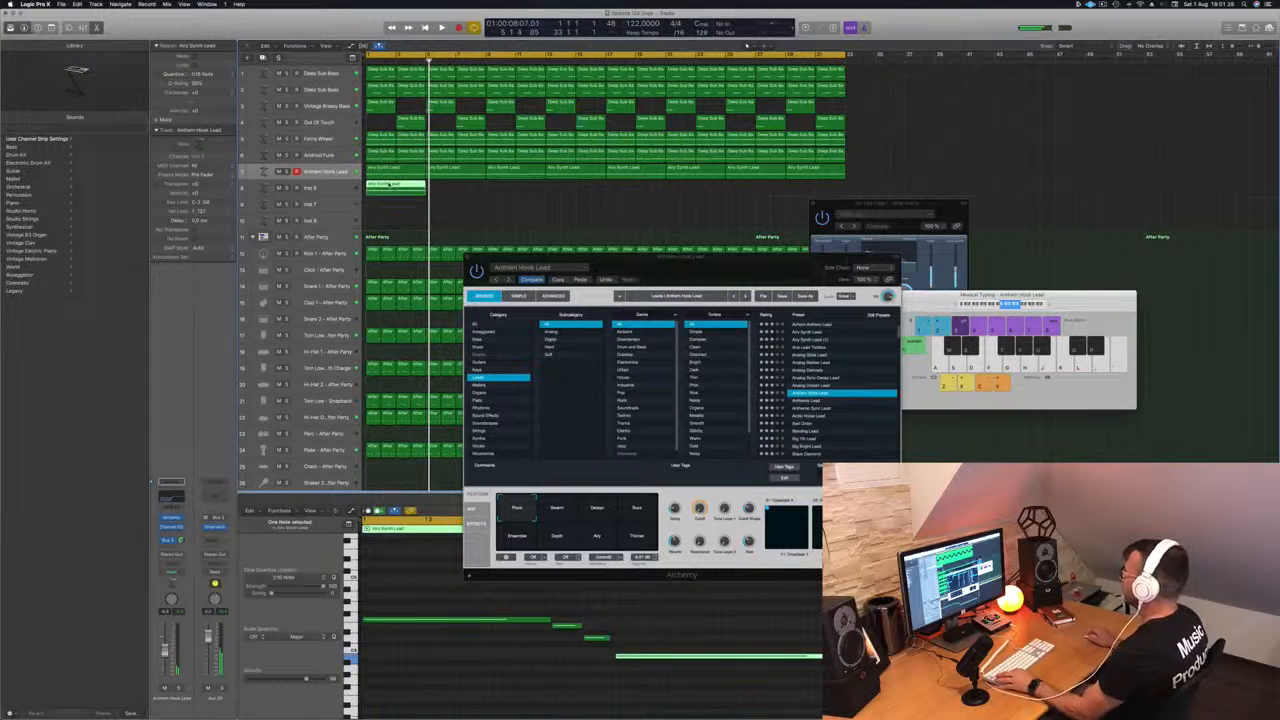
key(super+r)
drag(407, 186, 640, 193)
- Transpose all notes in the copied Inst 6 regions down one octave
shift+click(395, 186)
key(super+a)
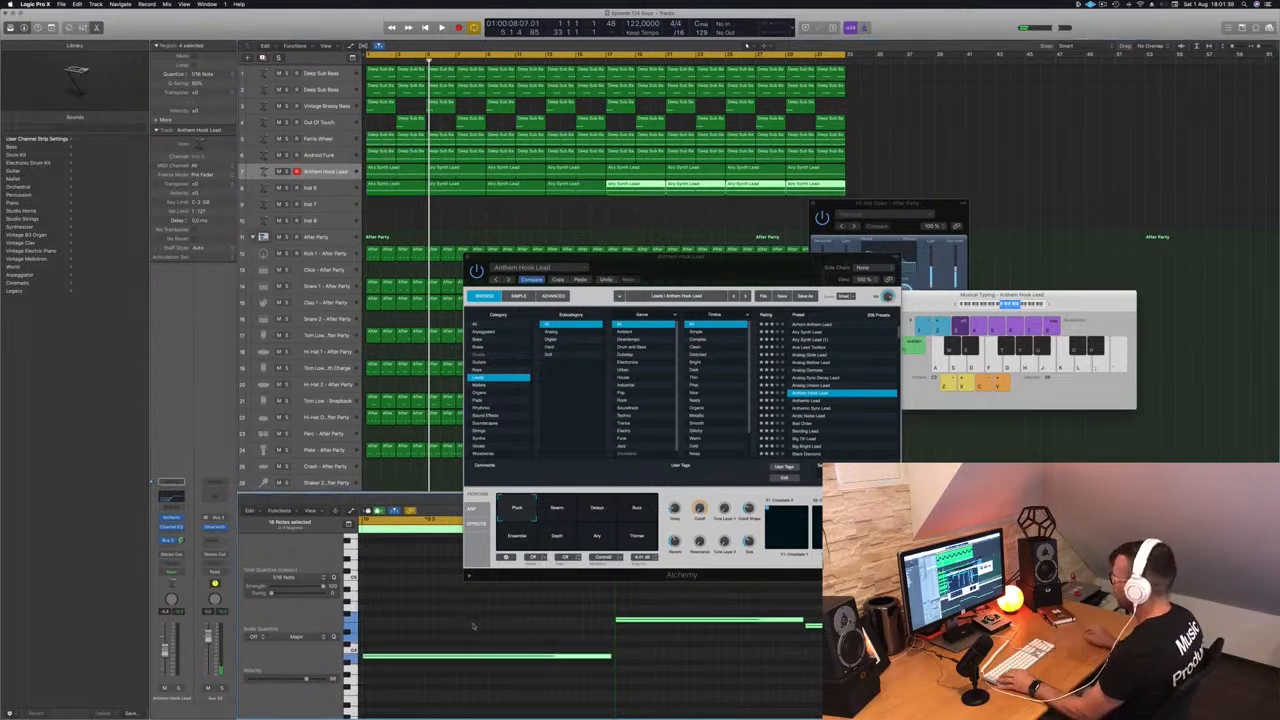
click(330, 188)
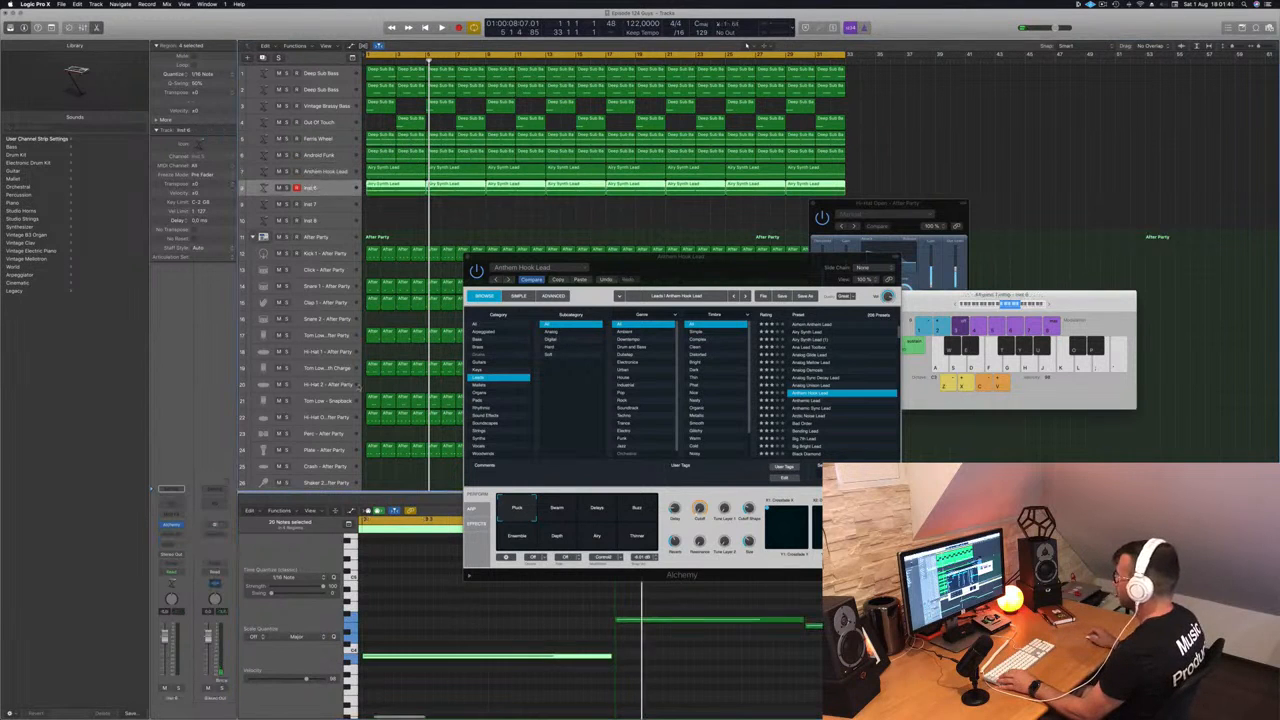
key(super+a)
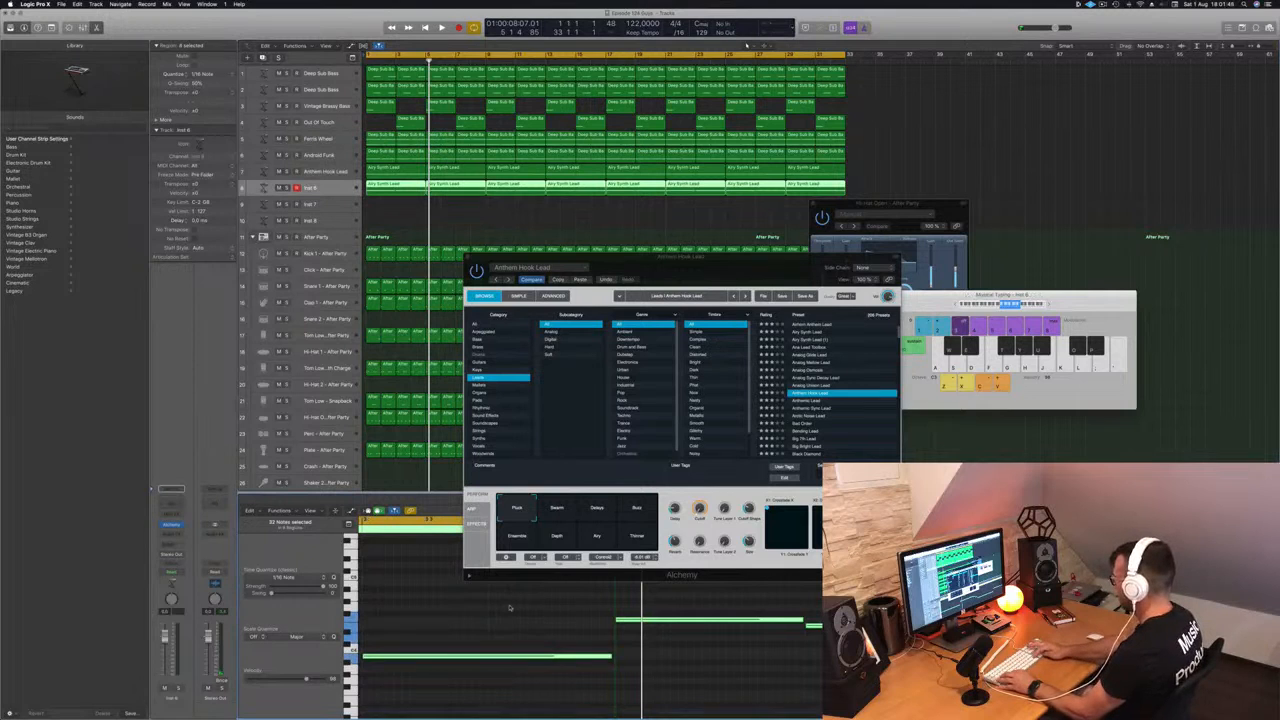
key(alt+shift+Down)
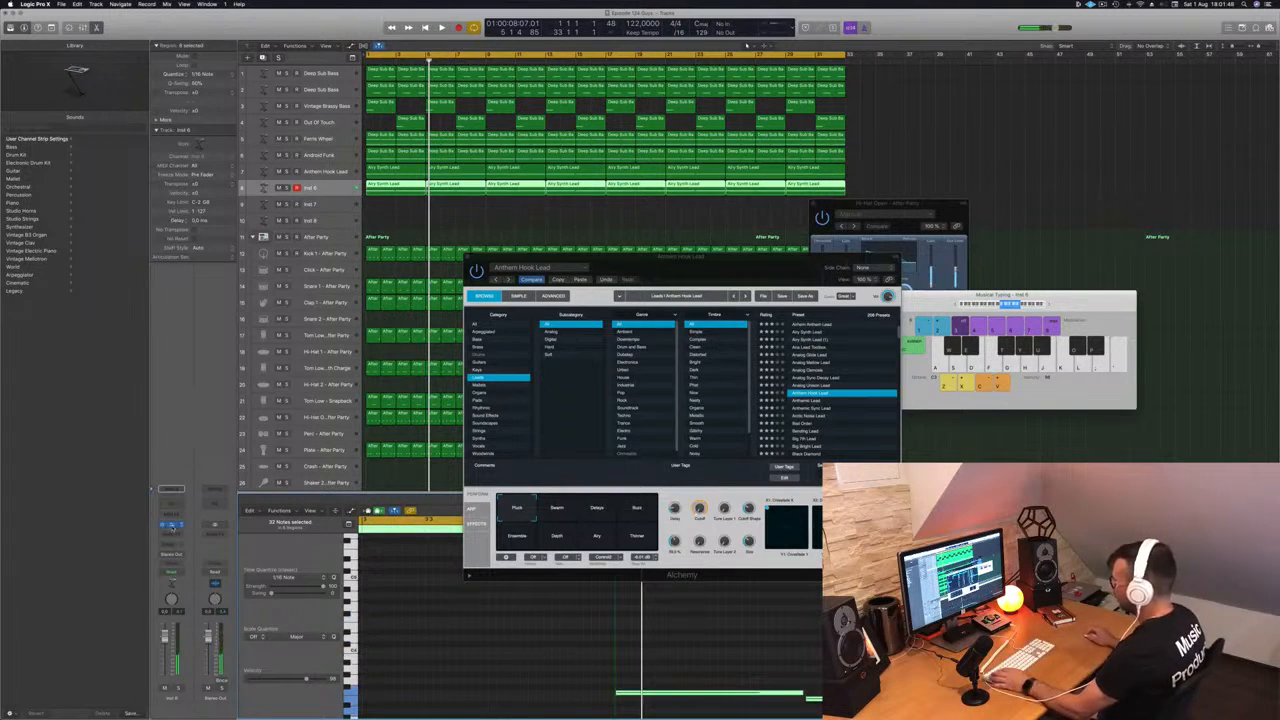
- Load Alchemy's 70s Space Pad preset from the Pads category on the Inst 6 track and play it from the start
drag(218, 22, 680, 170)
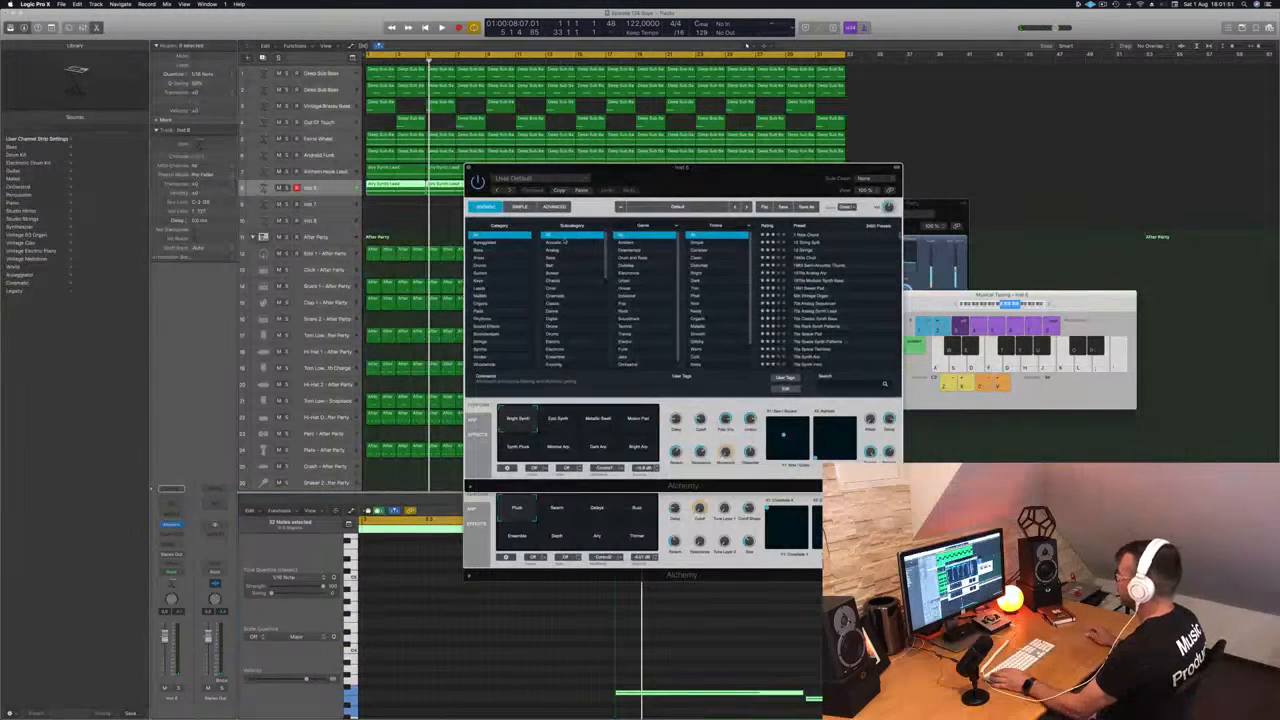
click(477, 312)
click(790, 249)
drag(680, 167, 927, 192)
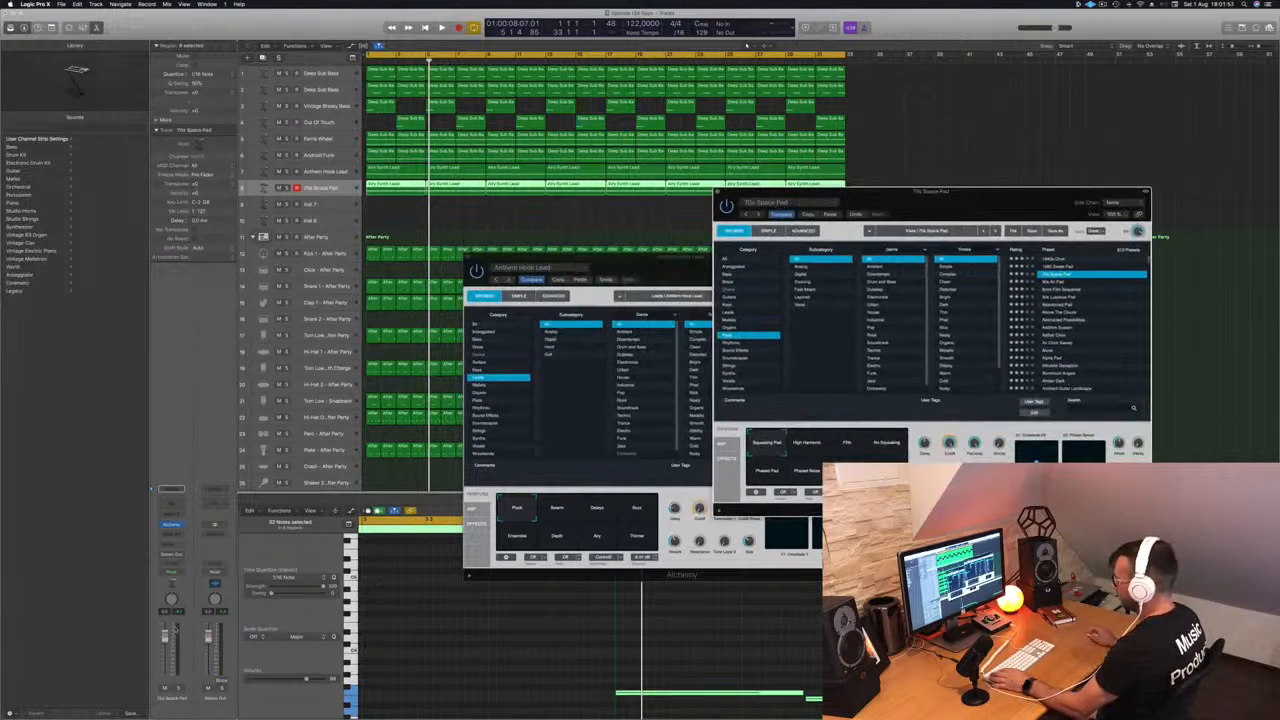
click(746, 45)
key(Return)
key(space)
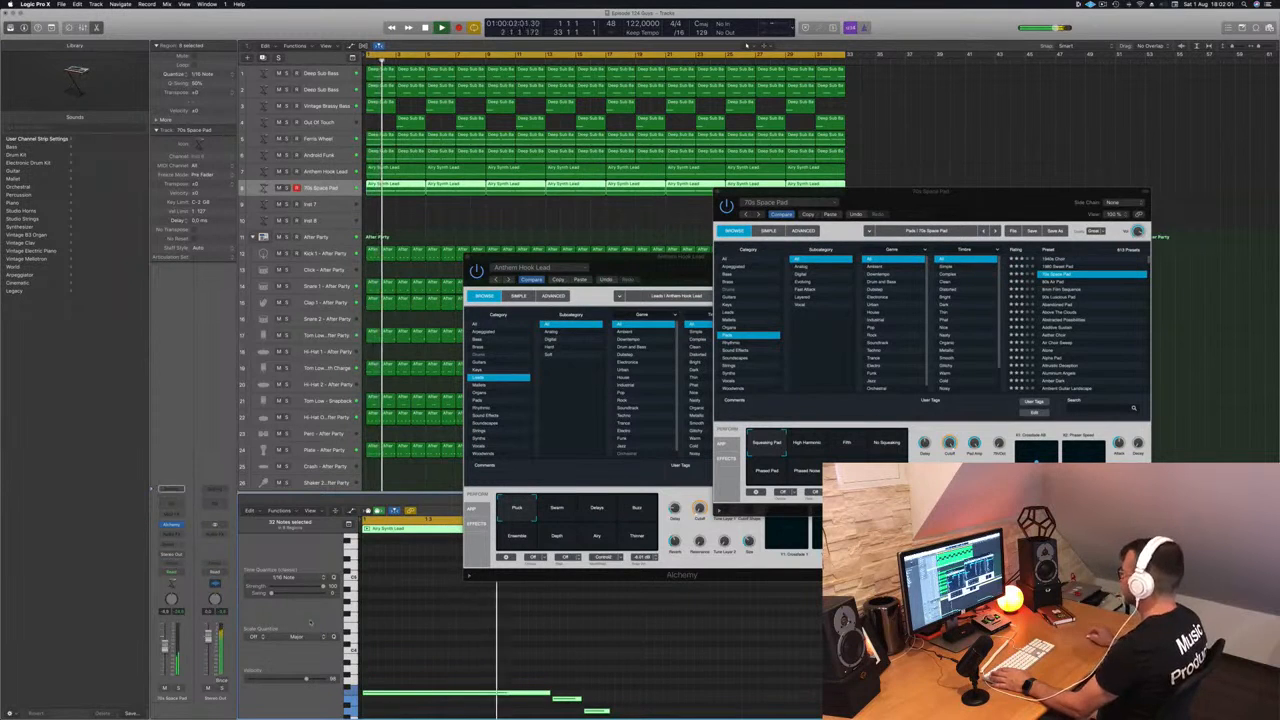
- Audition the top-rated Deeper Emotion pad and one of its variations over the loop, and load Perfect Pad 01 instead
key(super+k)
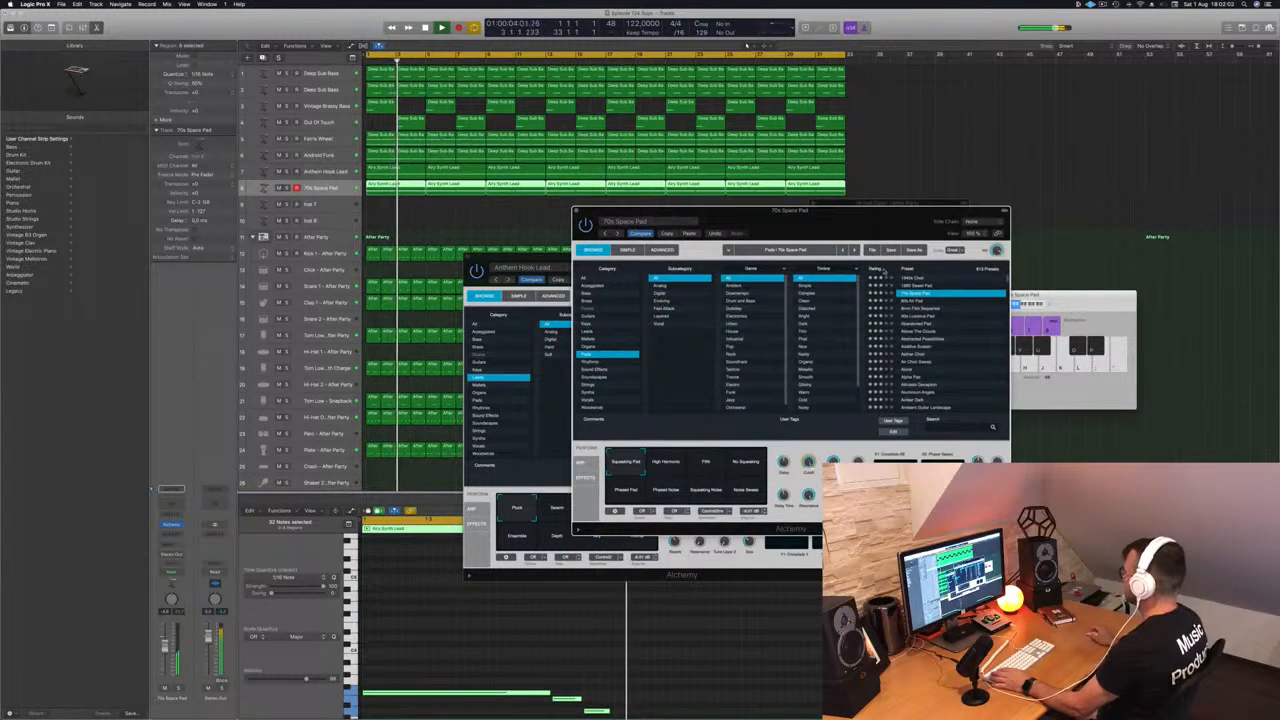
click(926, 279)
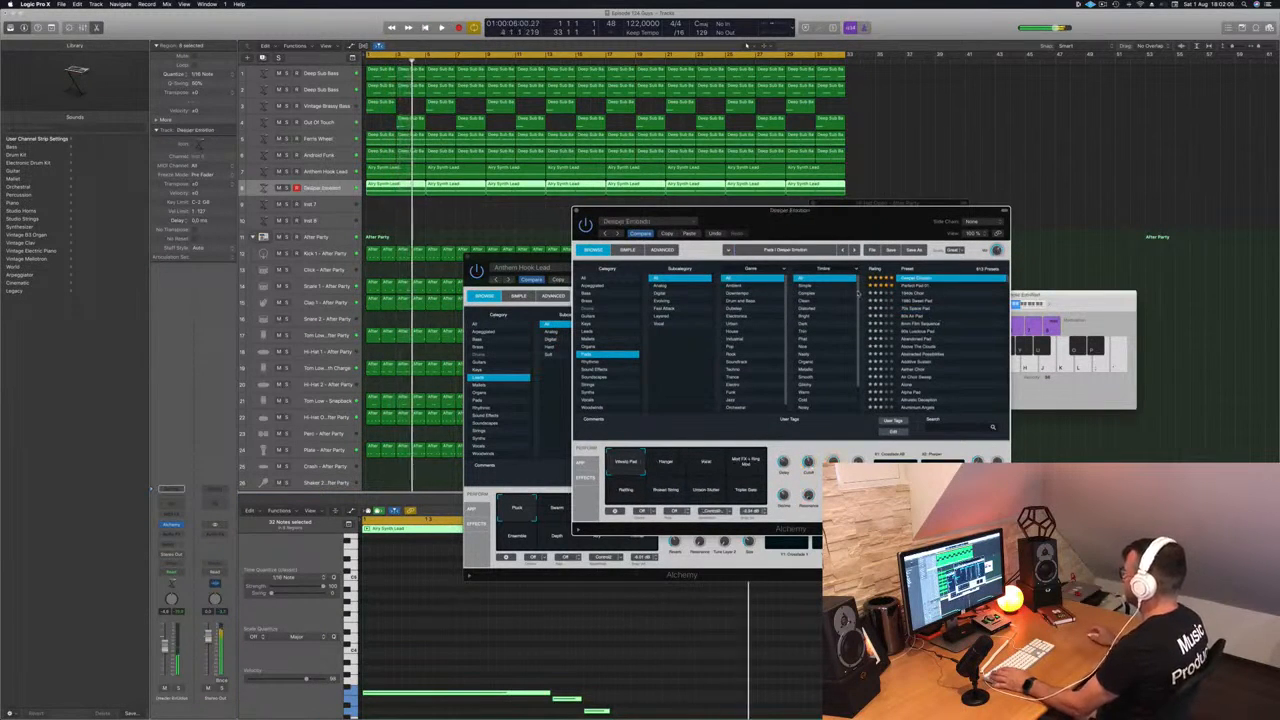
mouse_move(840, 218)
mouse_down()
mouse_move(777, 188)
mouse_move(846, 195)
mouse_up()
click(746, 45)
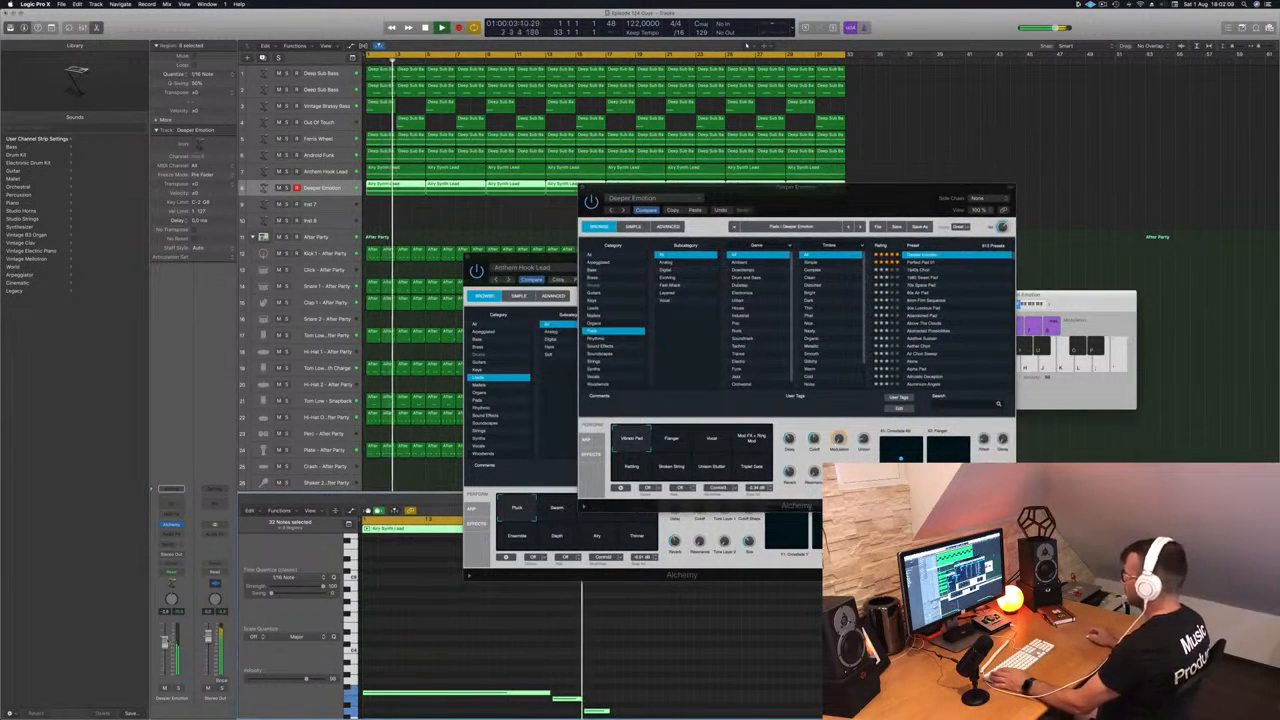
click(711, 439)
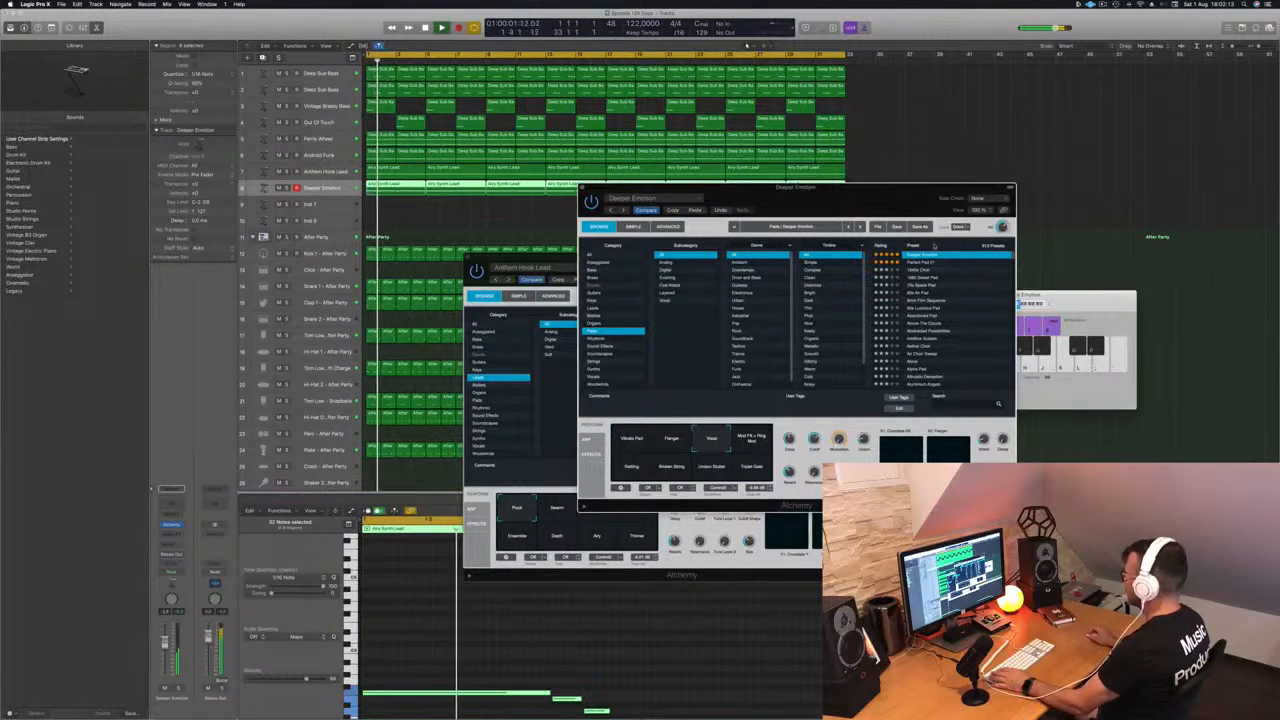
click(921, 262)
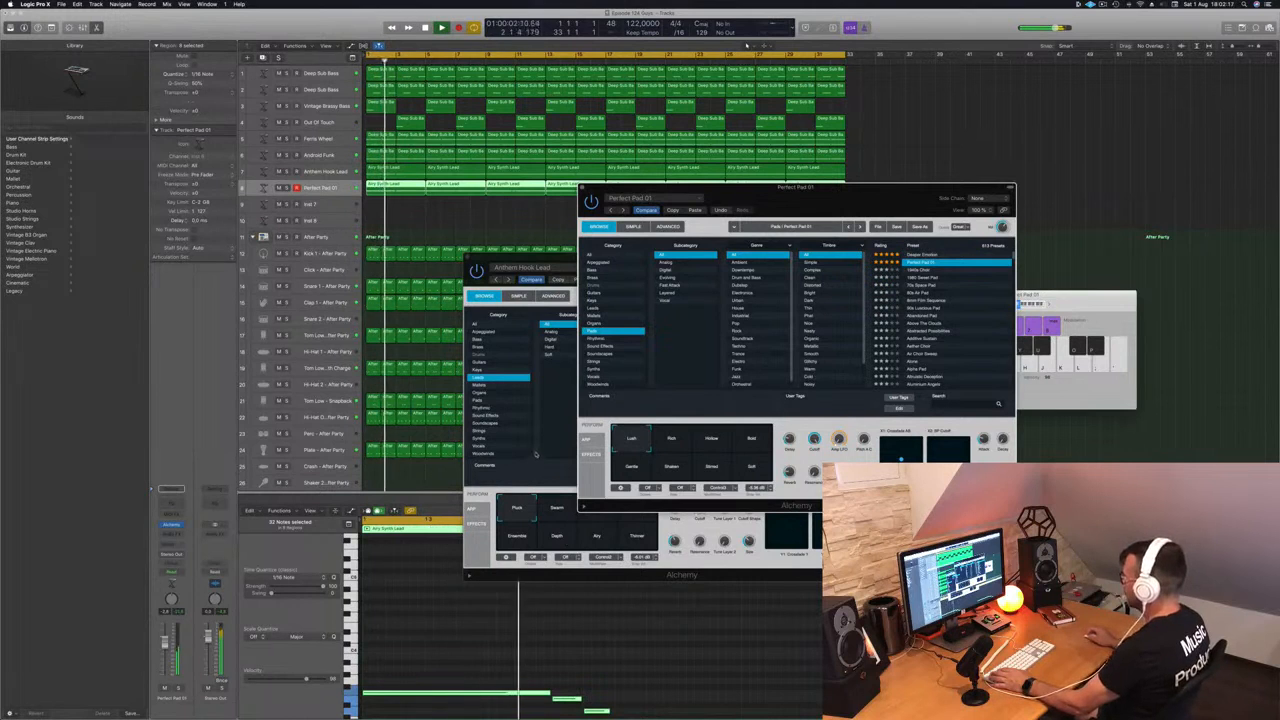
- Compare the Anthem Hook Lead variations against the new pad, from Buzz and Delays through Depth and Airy to Thinner
click(520, 482)
click(636, 508)
click(596, 509)
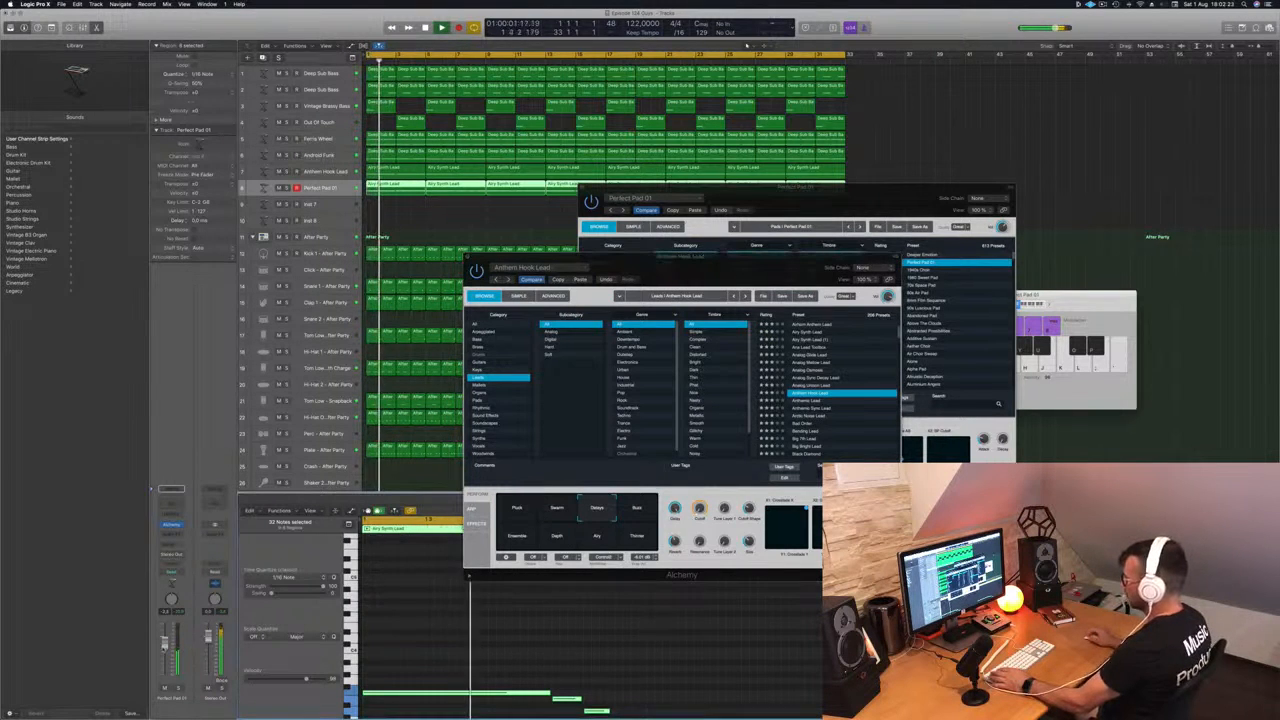
click(637, 508)
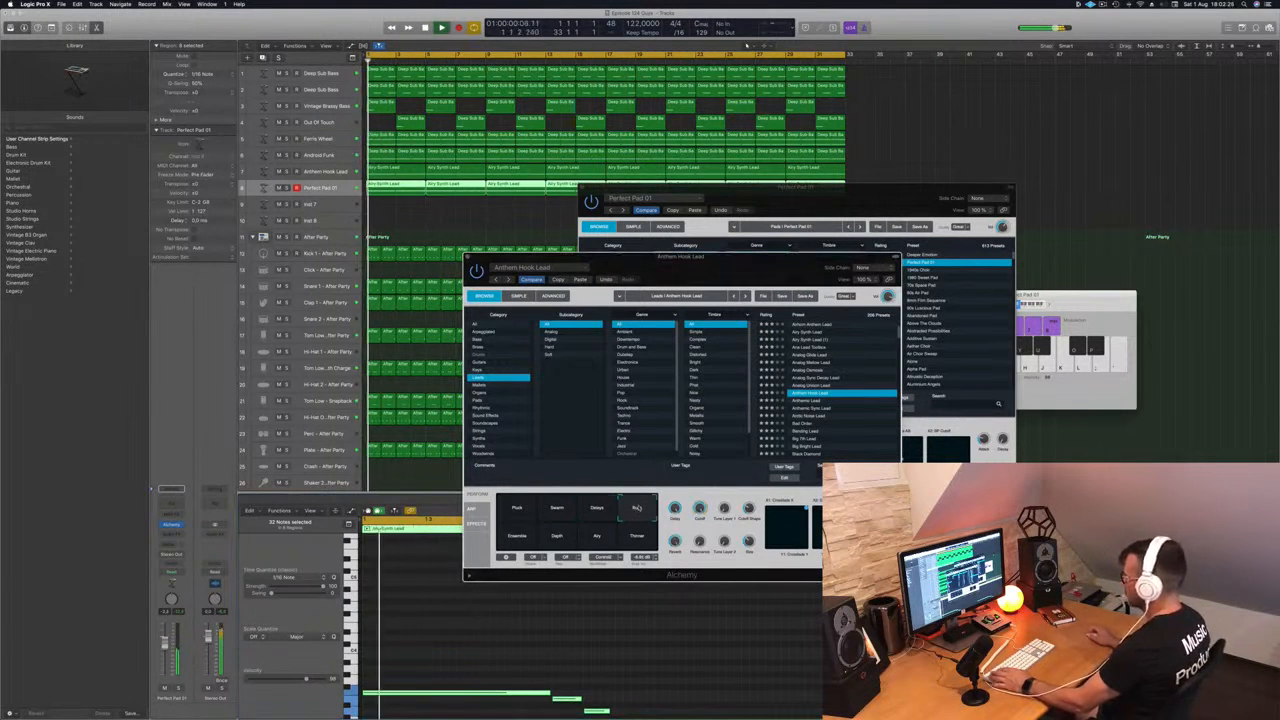
key(Return)
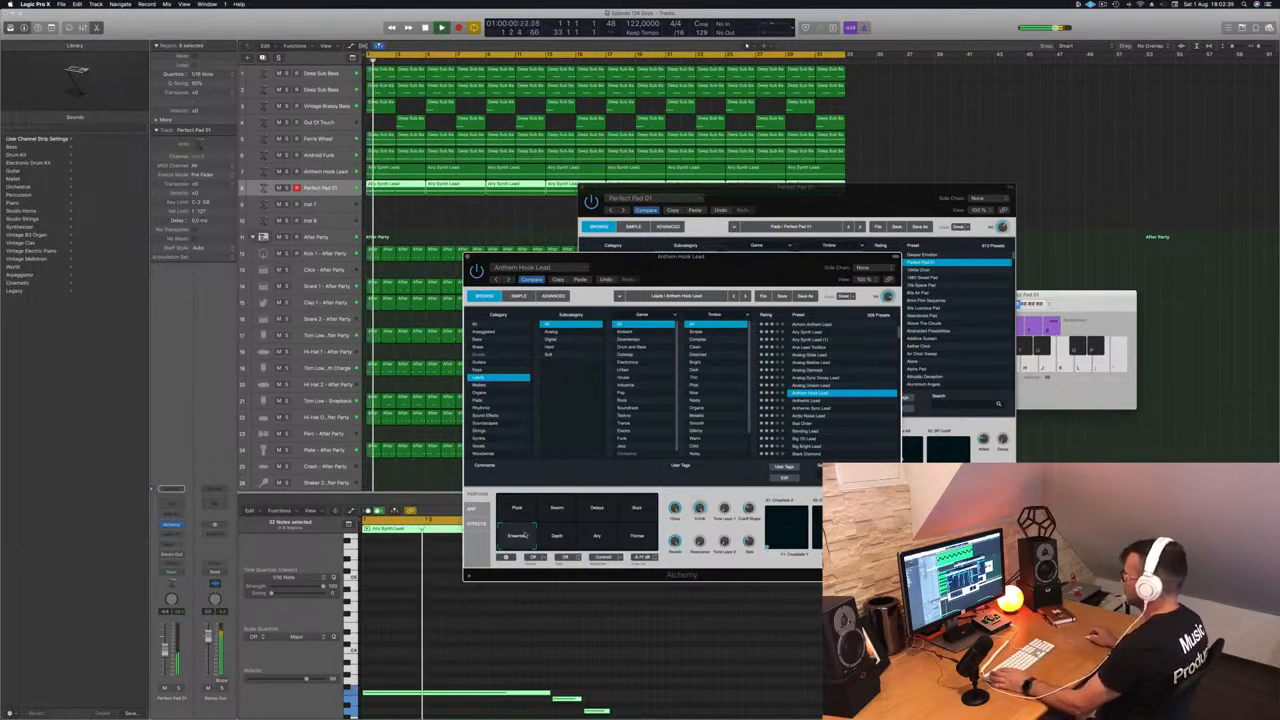
click(561, 544)
click(597, 537)
click(627, 540)
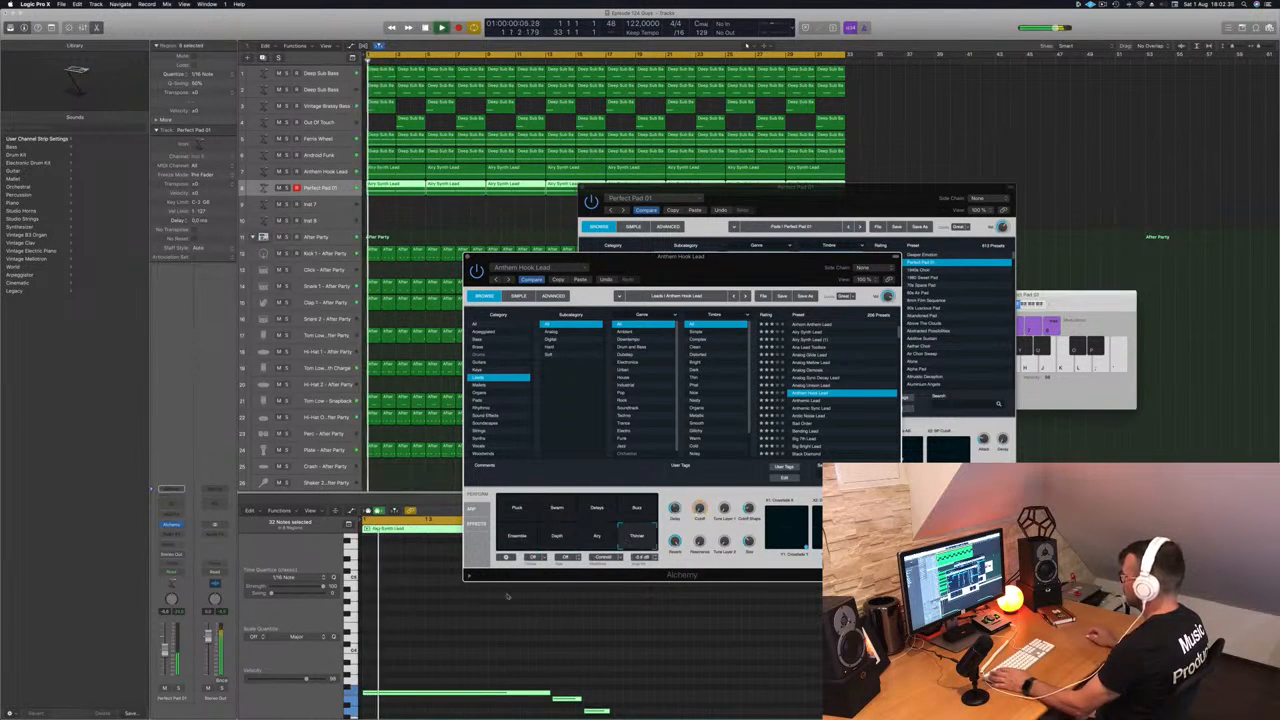
- Compare Pluck with Buzz on the Anthem Hook Lead, settle on Pluck, and close that Alchemy window
click(517, 515)
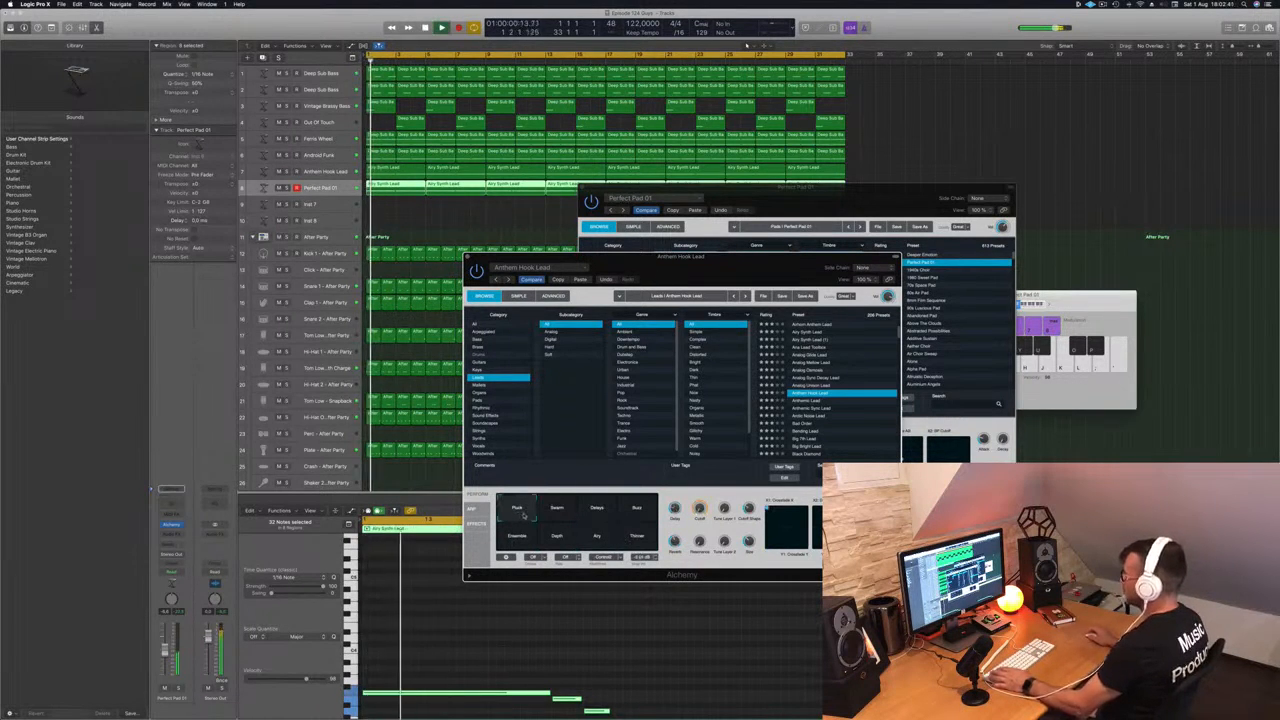
click(645, 511)
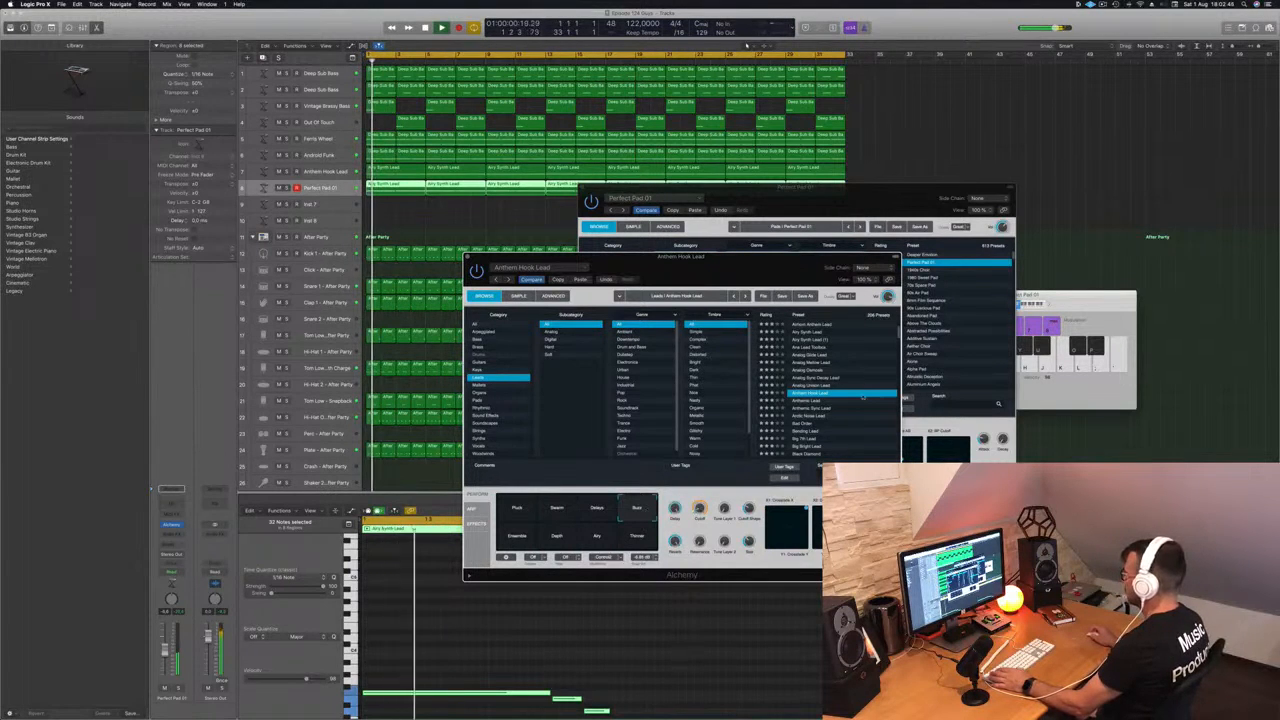
drag(740, 270, 765, 269)
click(540, 510)
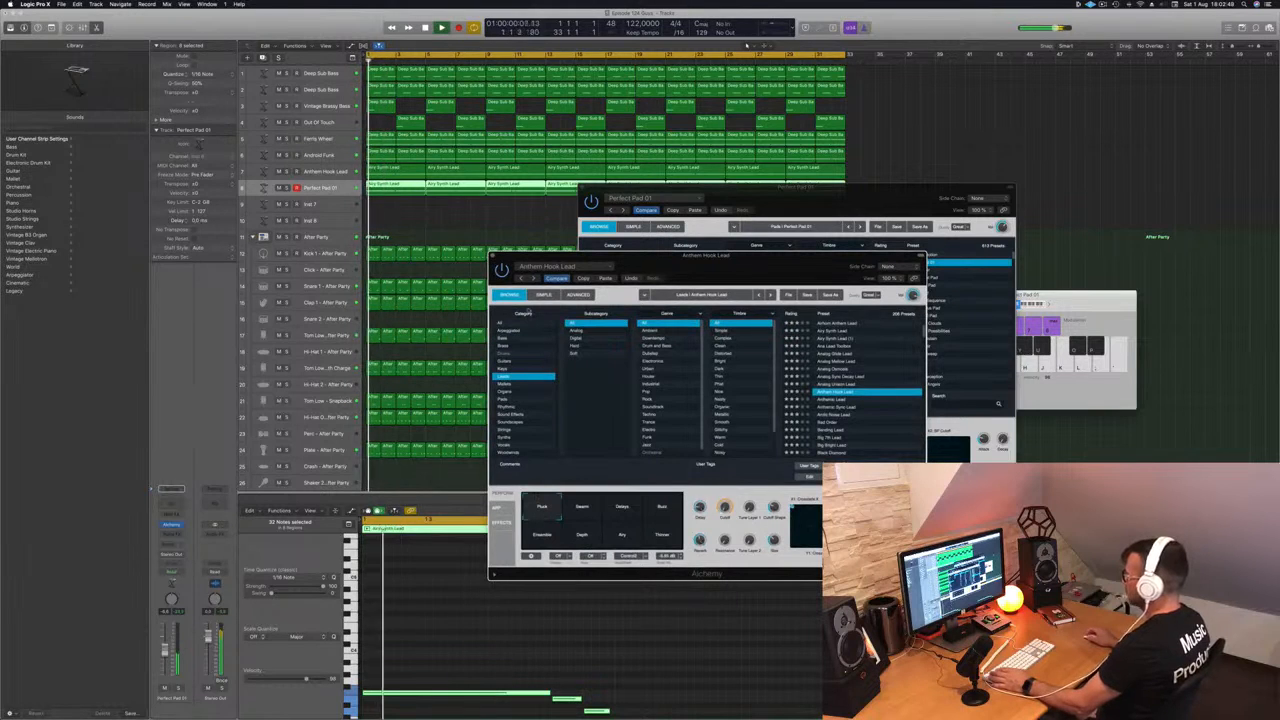
click(492, 258)
- Move the Perfect Pad 01 window aside and audition the pad track soloed, returning to the full mix
drag(942, 200, 870, 256)
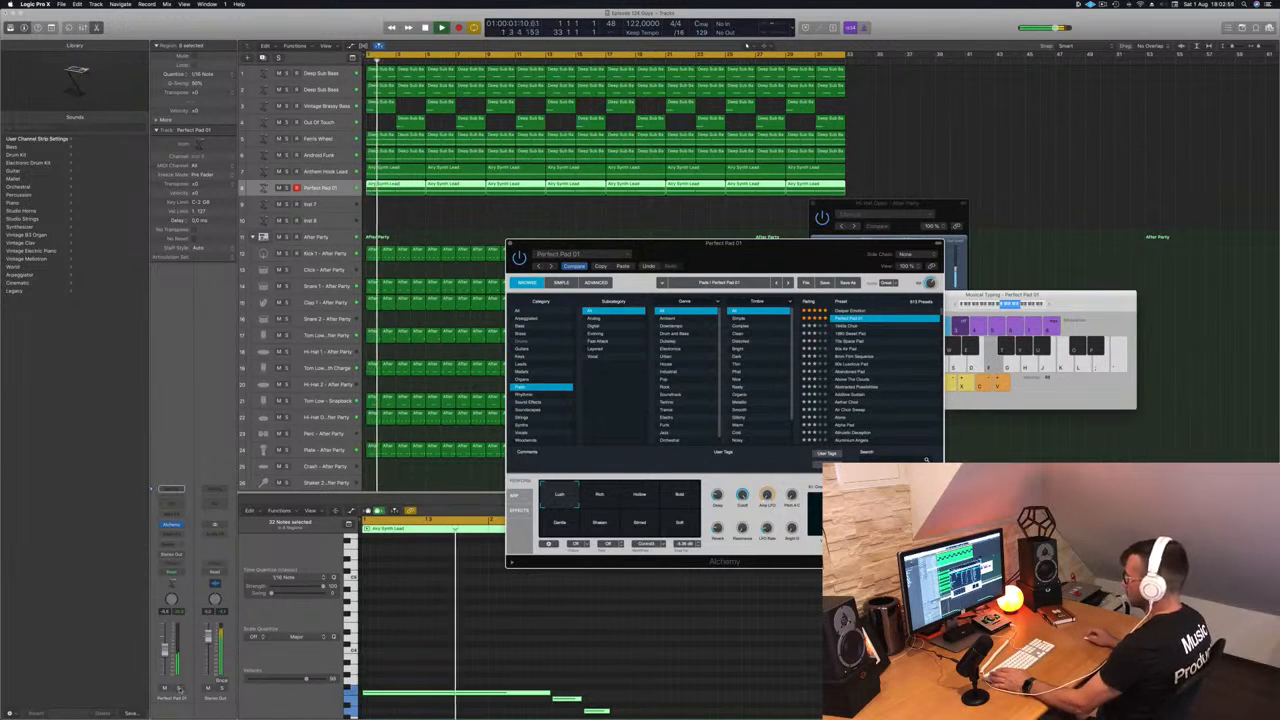
key(s)
key(s)
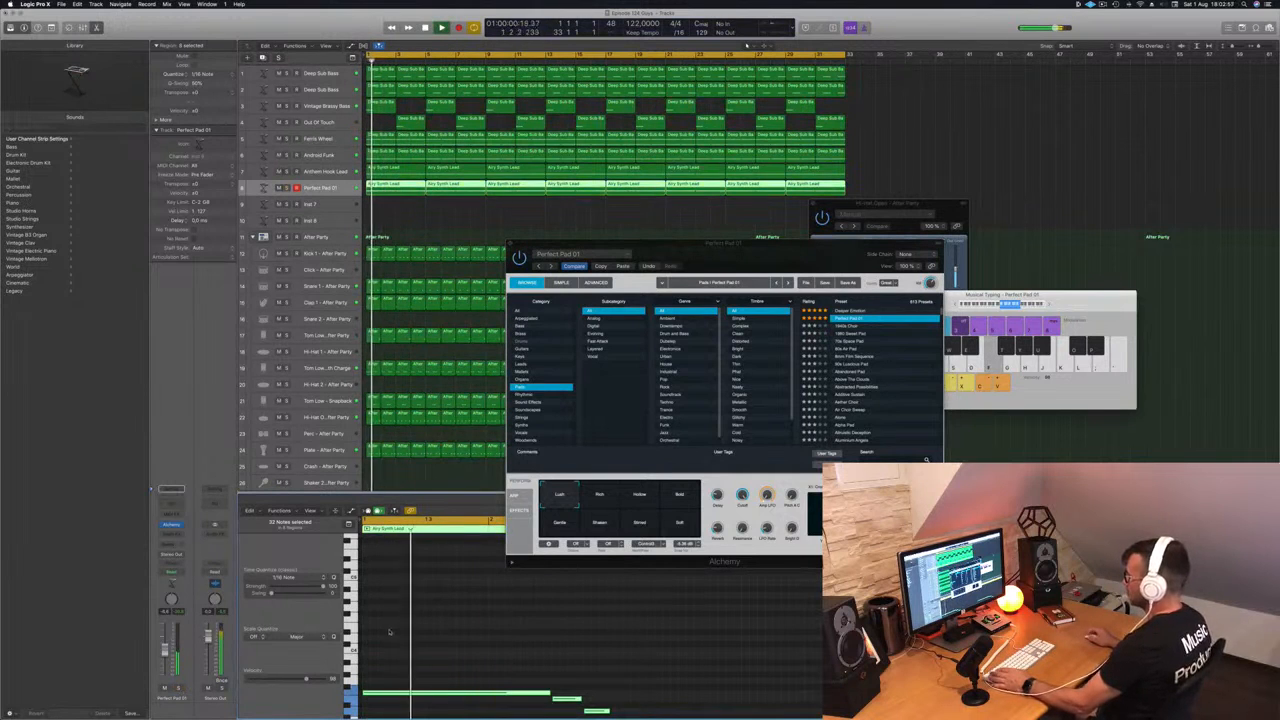
- Add a send from the Perfect Pad 01 track to the existing aux bus used by the lead, and close the pad's Alchemy window
click(167, 546)
mouse_move(168, 558)
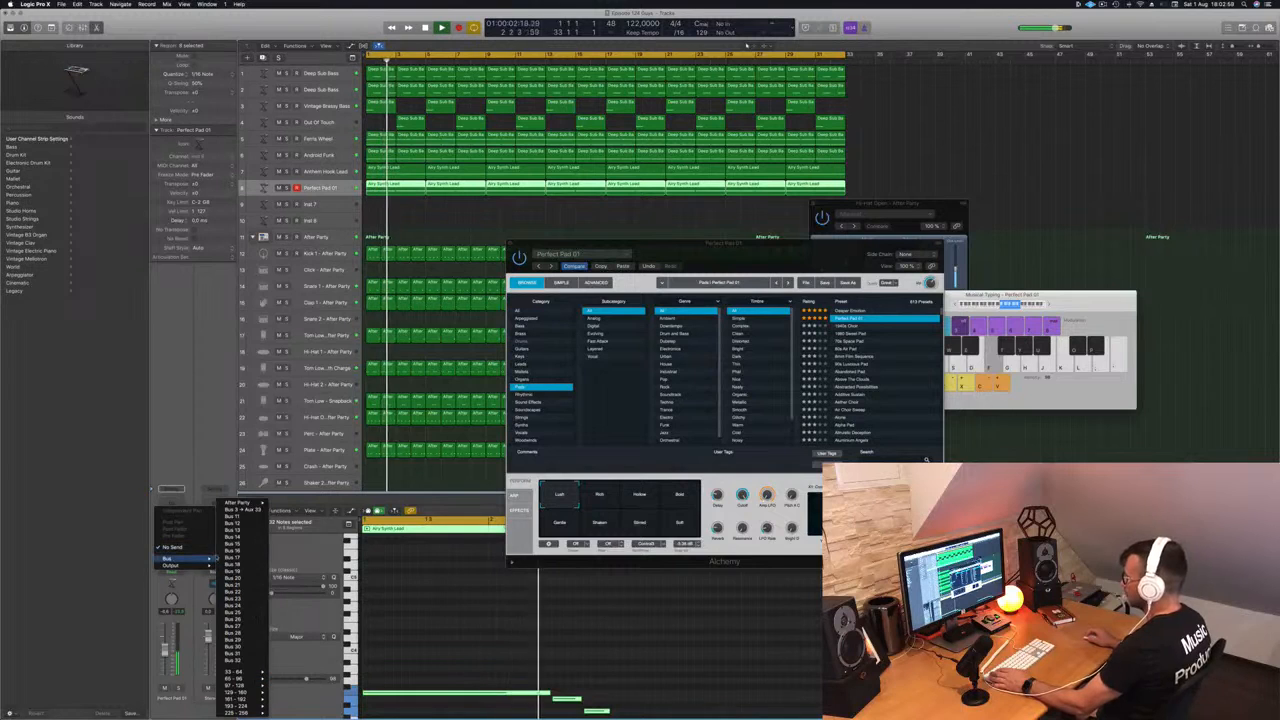
click(220, 509)
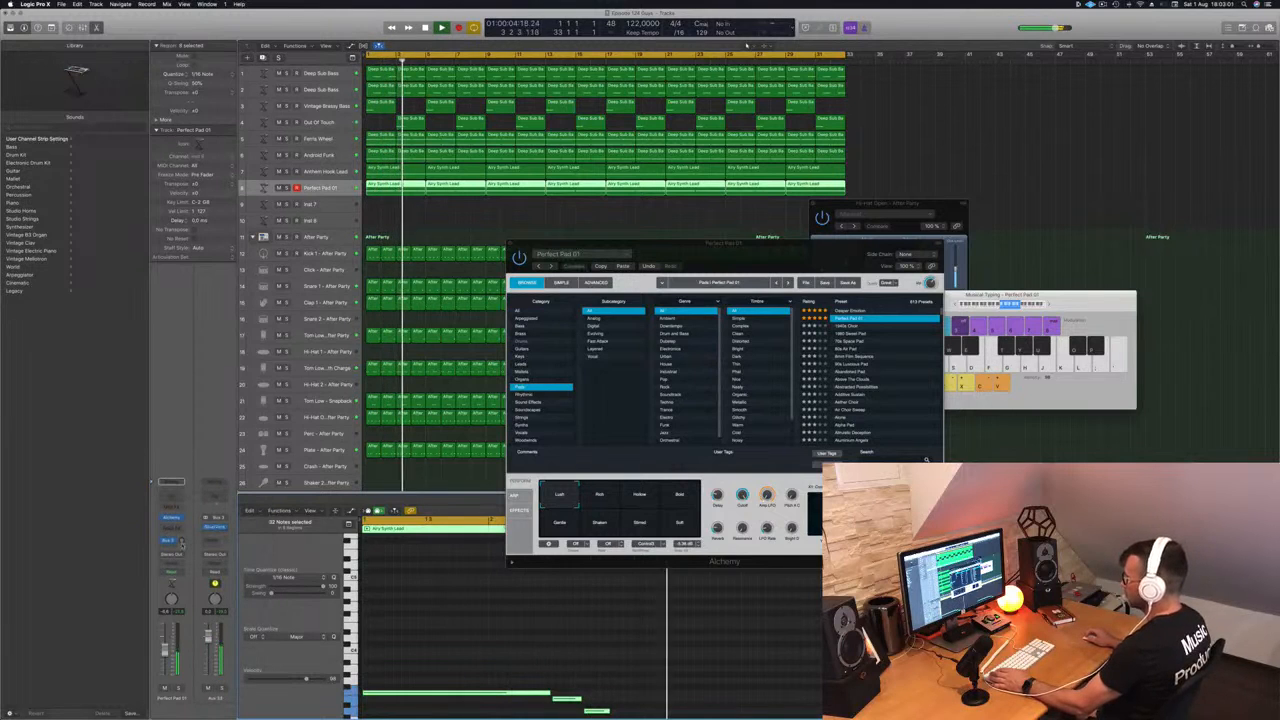
key(space)
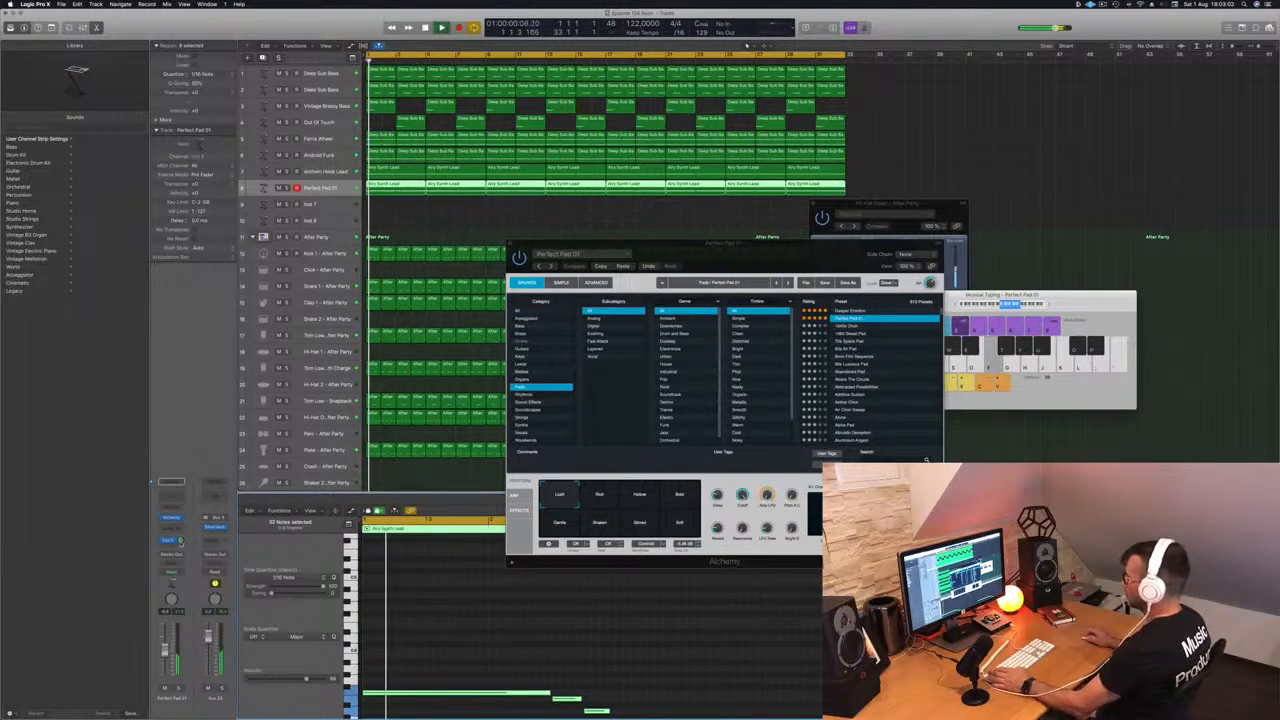
drag(704, 267, 540, 329)
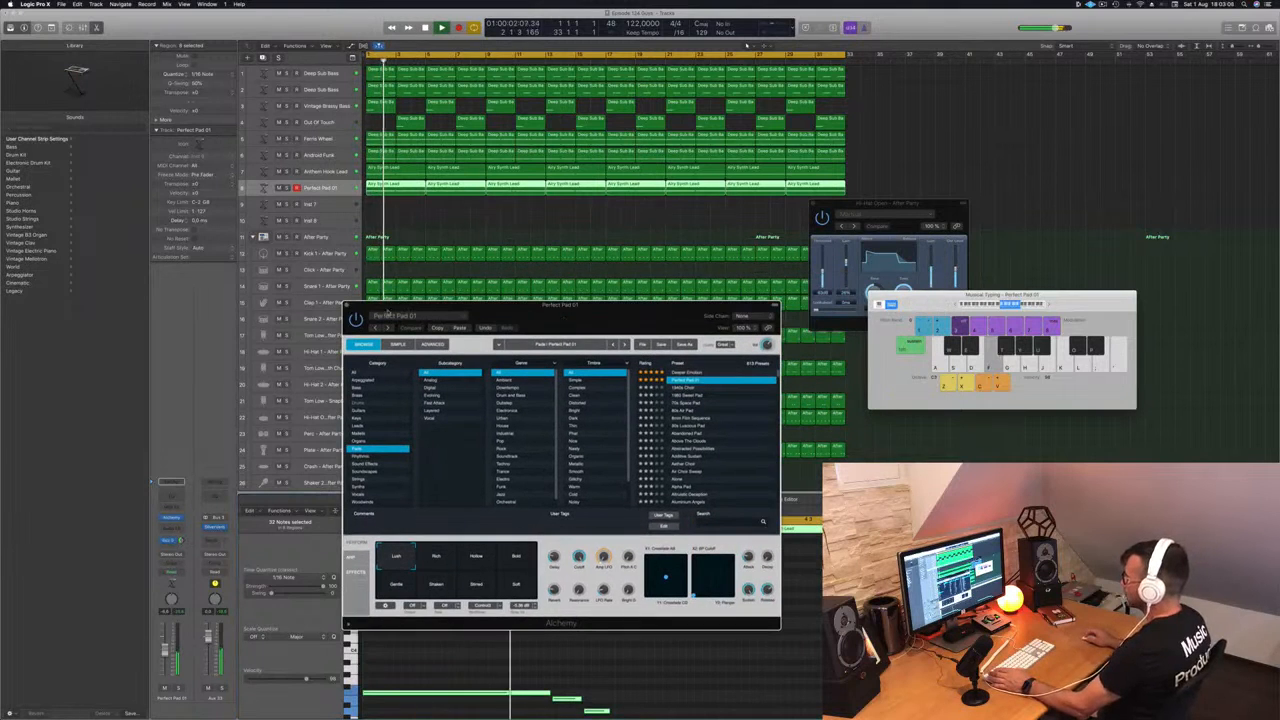
click(349, 308)
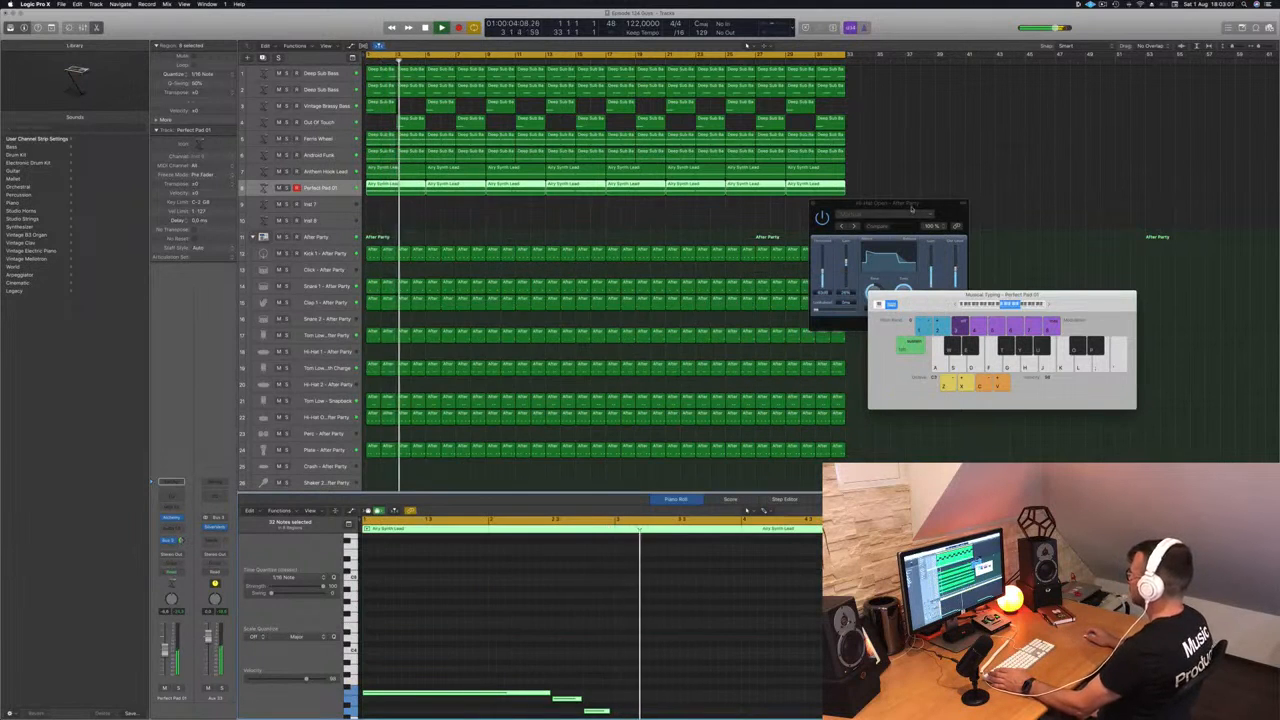
- Close the hi-hat compressor window and add a Channel EQ to the pad track with a 400 Hz, 24 dB/Oct low cut
drag(840, 213, 856, 212)
click(829, 203)
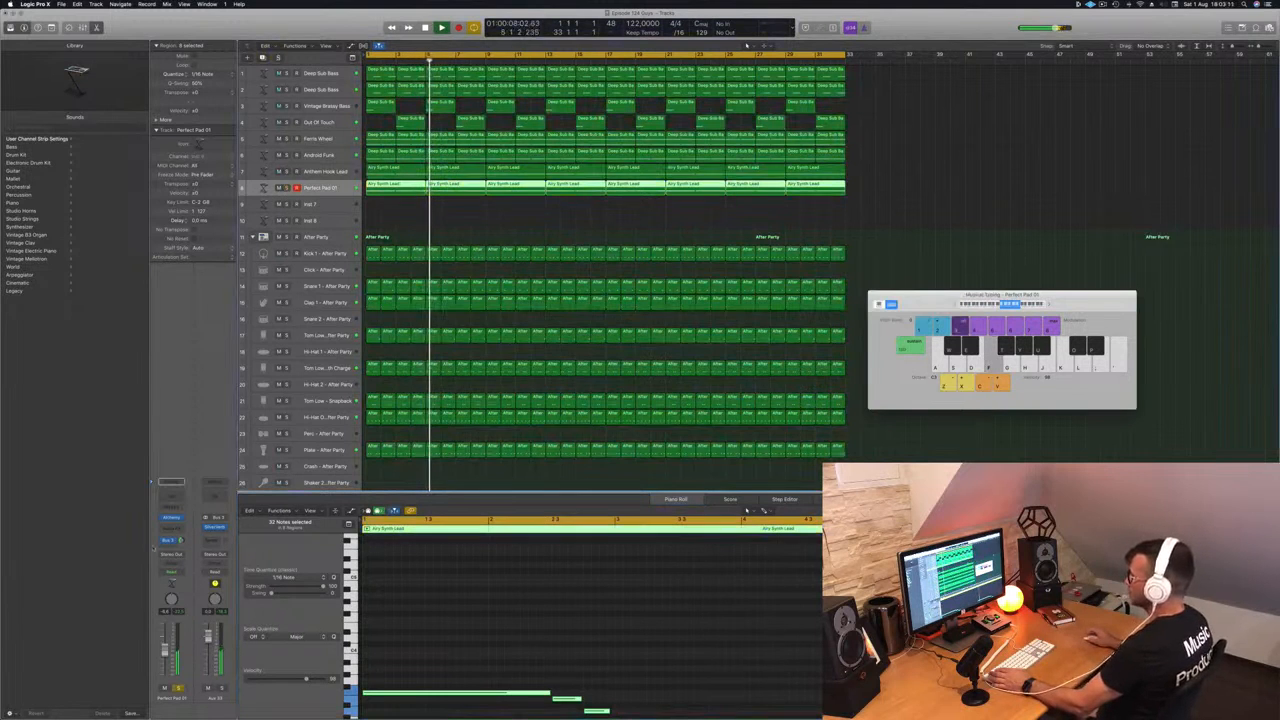
click(171, 517)
click(171, 483)
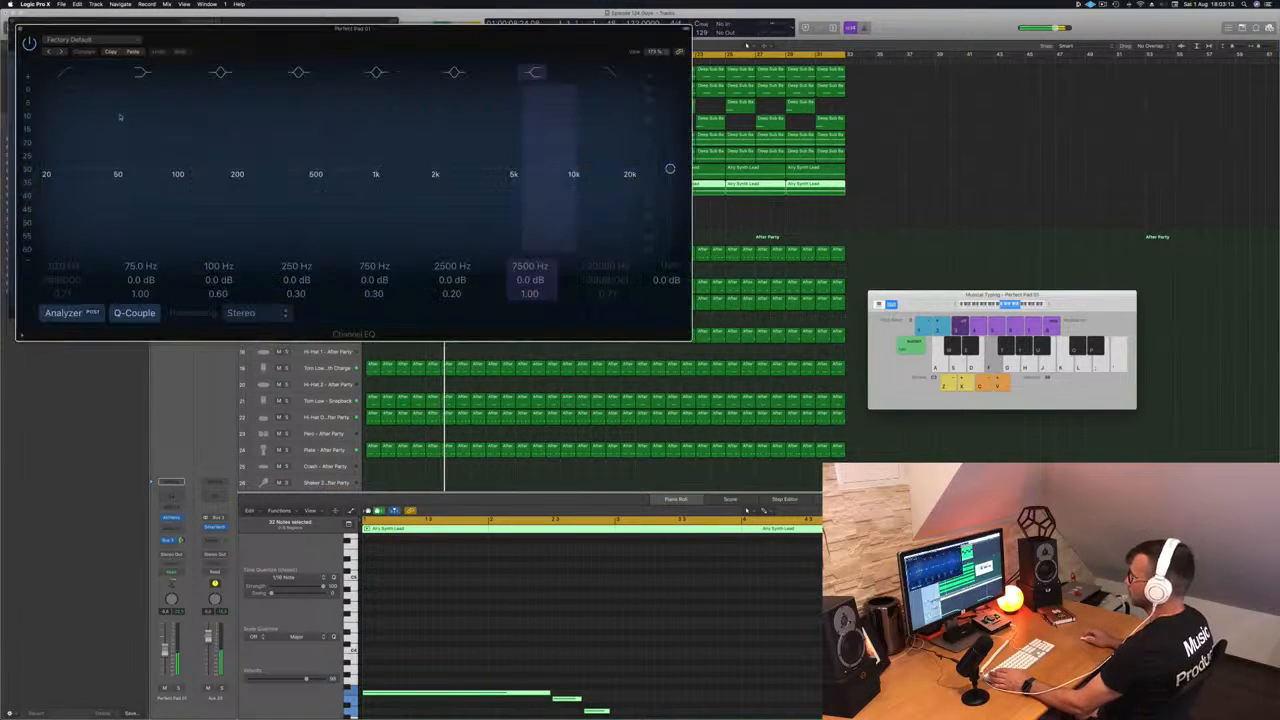
drag(50, 172, 350, 165)
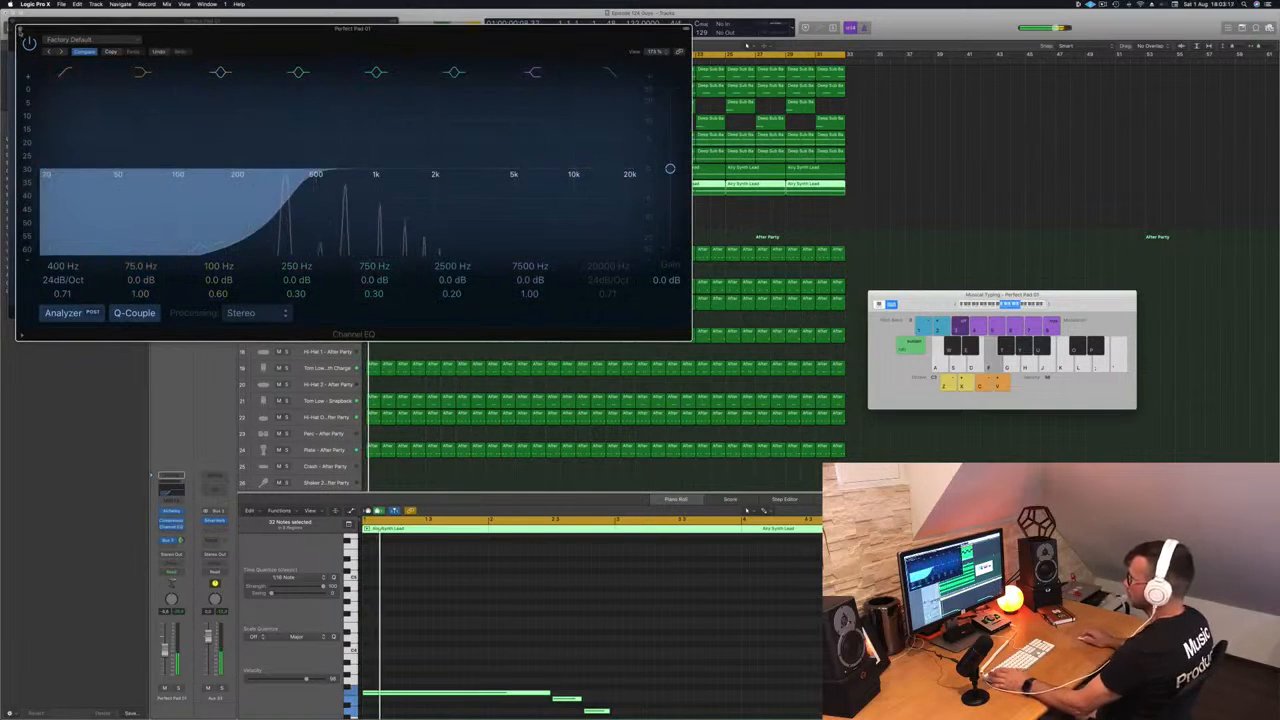
- Insert a Compressor on the Perfect Pad 01 track and set its side chain to Bus 8, the kick bus
click(171, 517)
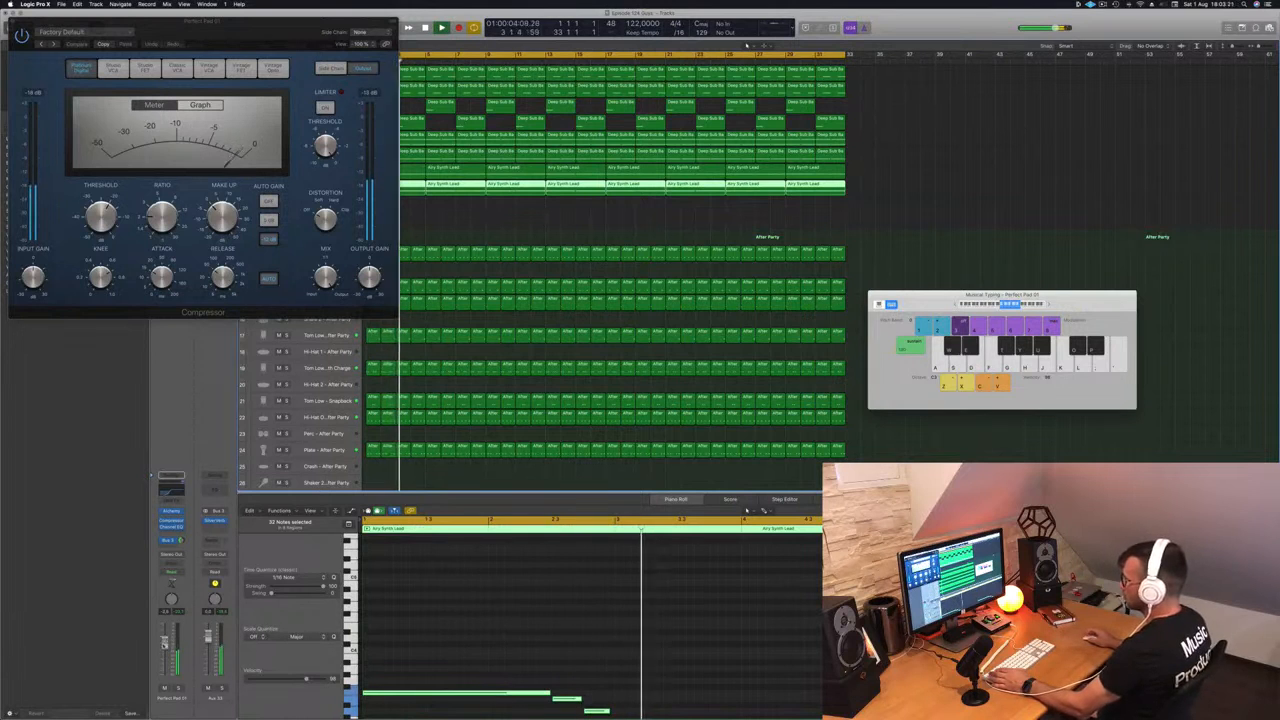
click(171, 520)
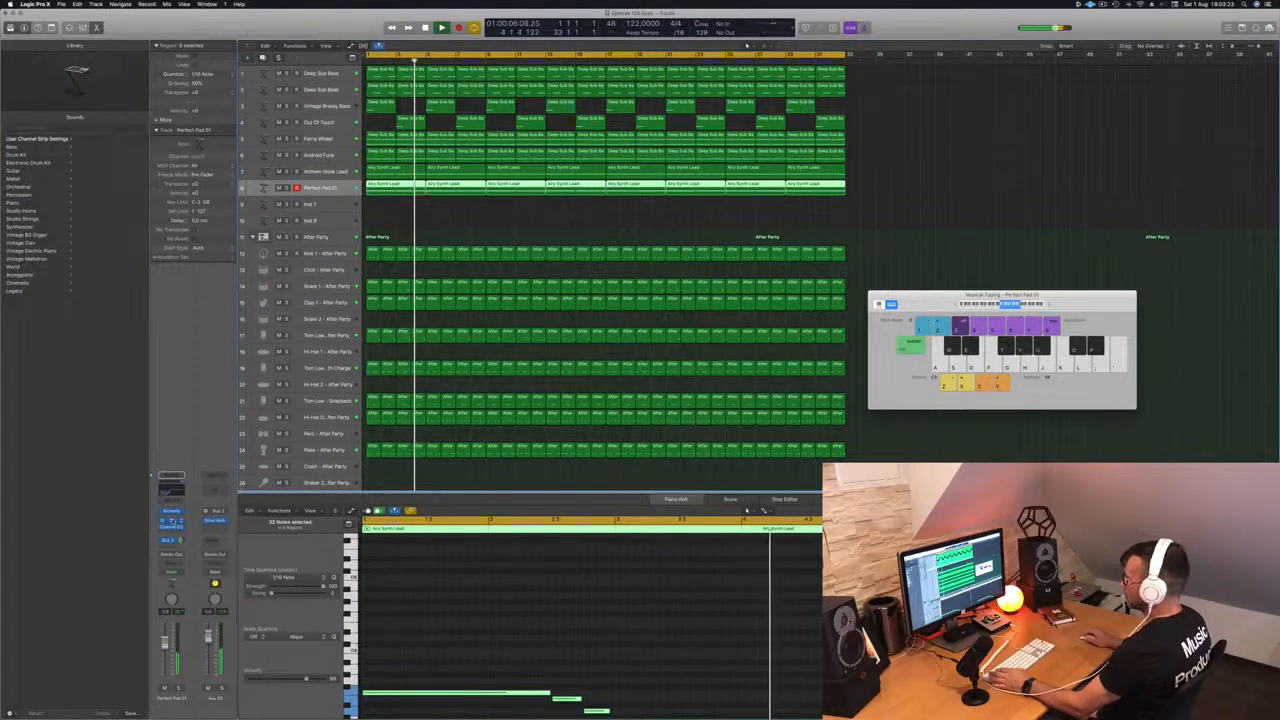
click(171, 520)
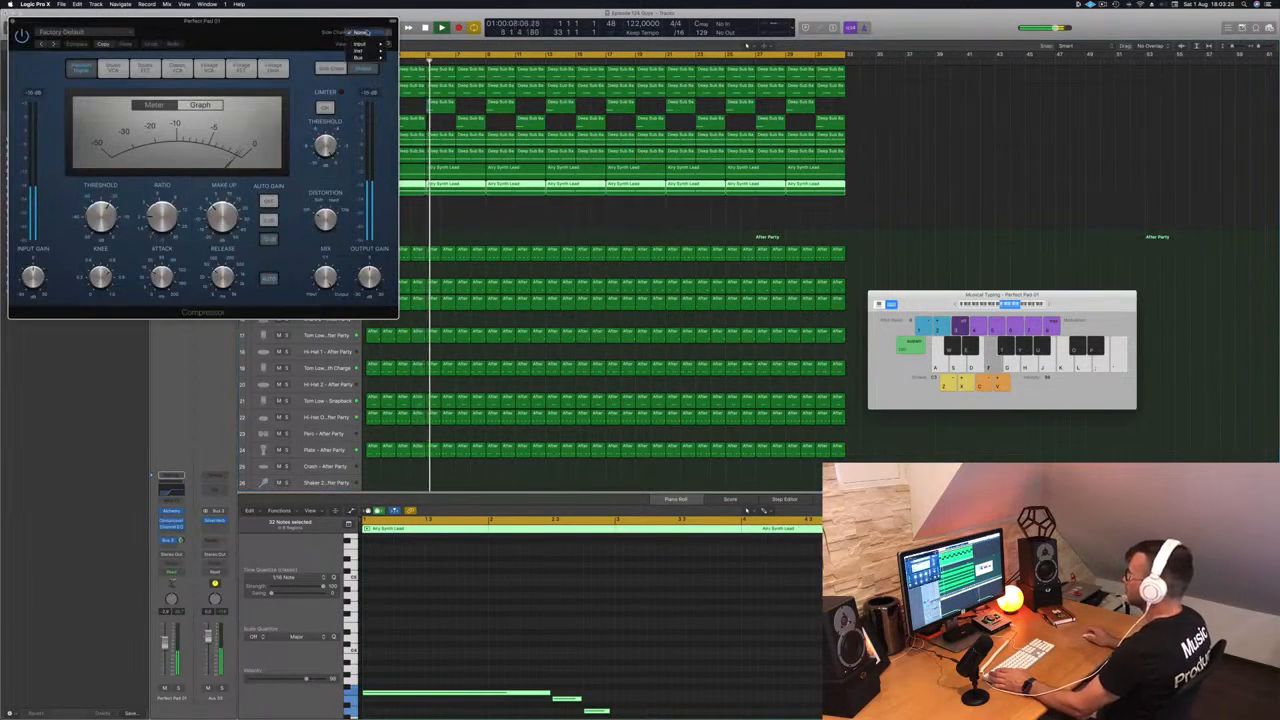
click(372, 32)
mouse_move(372, 58)
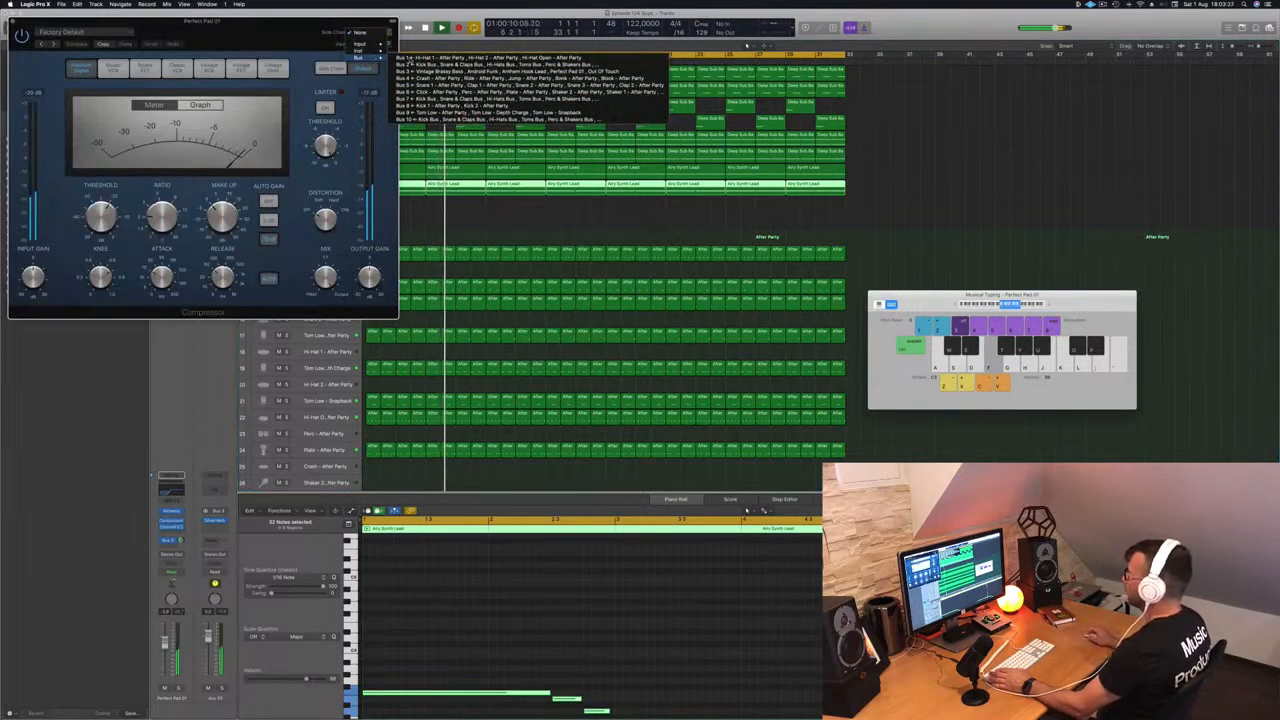
click(430, 105)
- Set the pad compressor's ratio to about 3.1:1, adjust its threshold, close it and restart playback from the beginning
drag(243, 28, 346, 57)
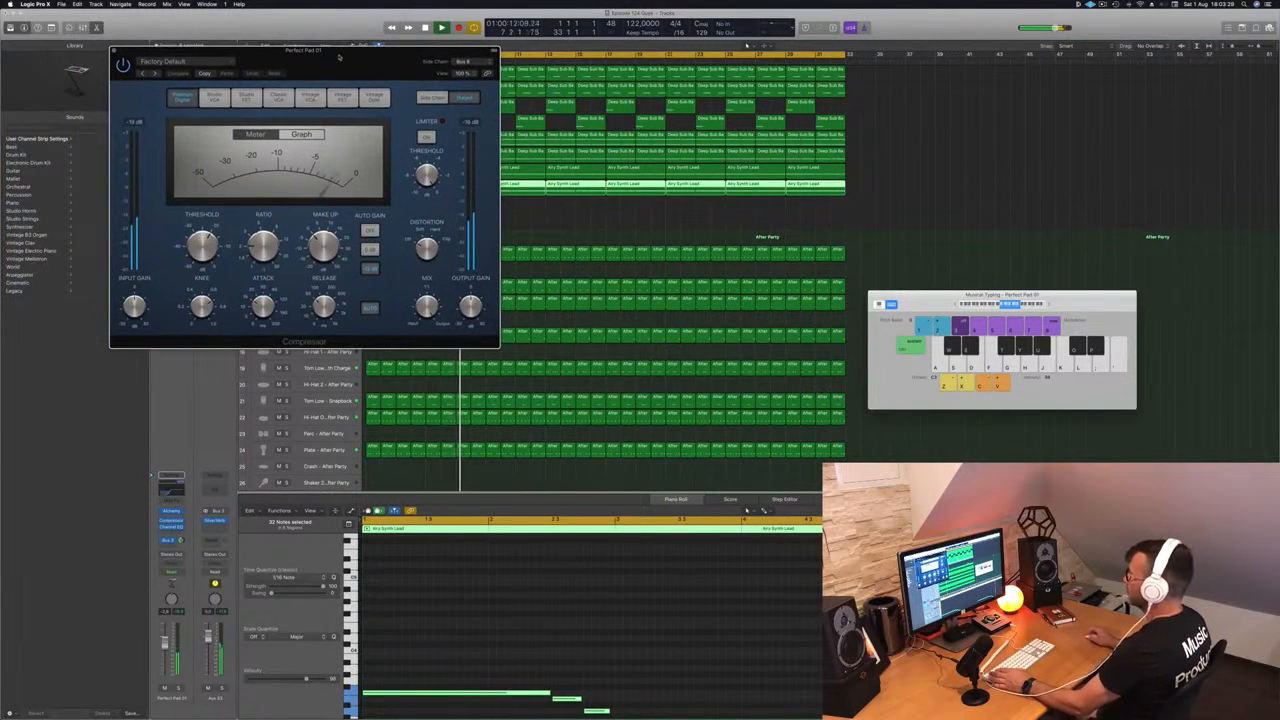
drag(263, 245, 262, 228)
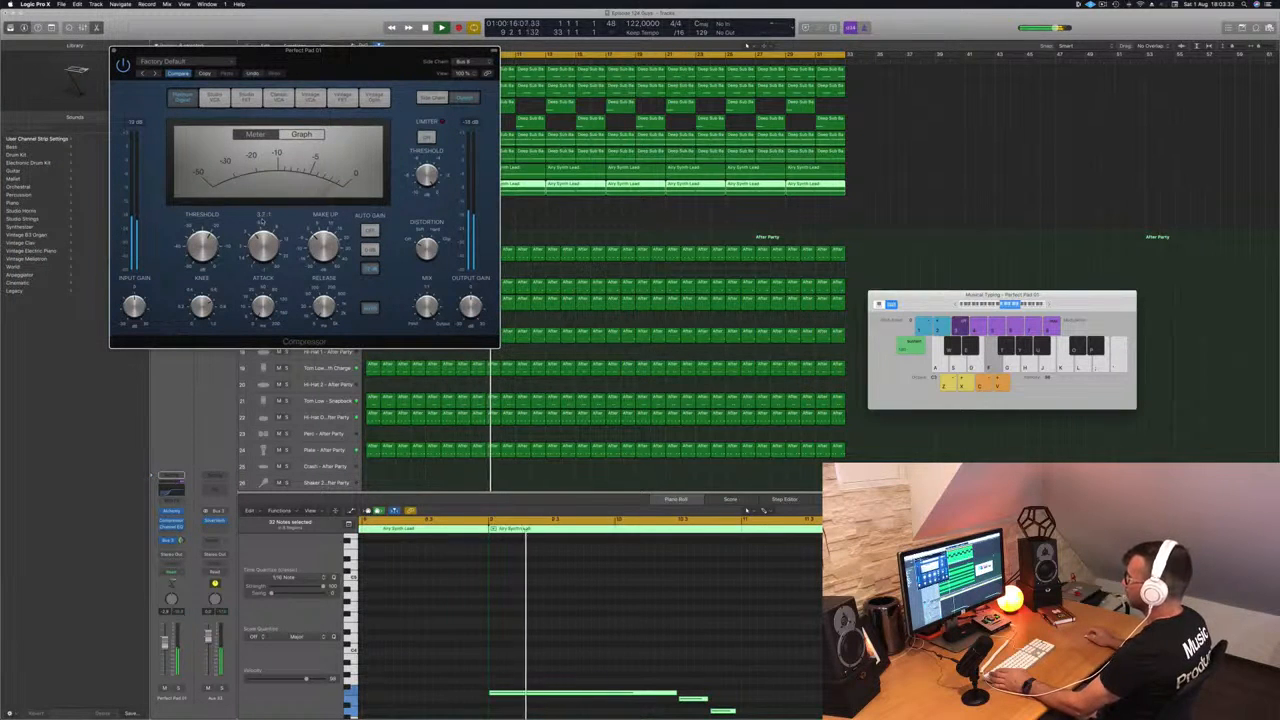
drag(262, 228, 211, 241)
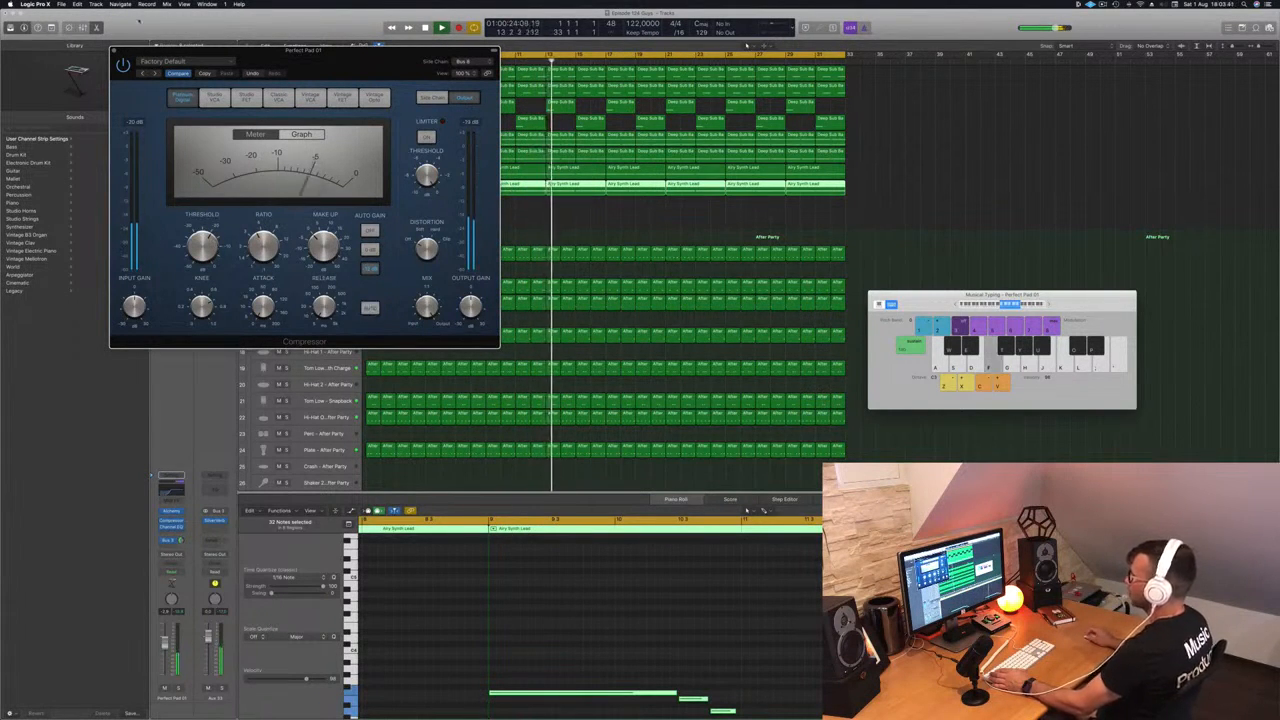
click(115, 50)
key(Return)
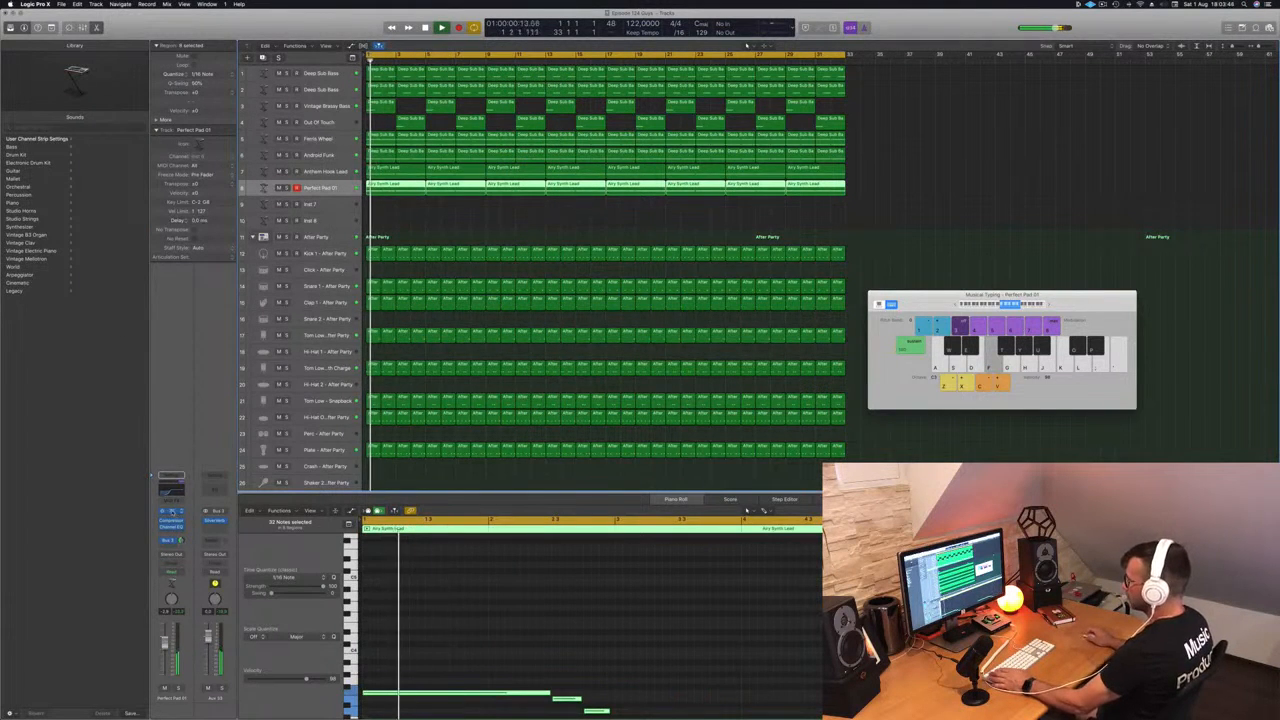
- Compare the Perfect Pad 01 variations in Alchemy during playback: Rich, Hollow, Bold, Gentle, Shaken, Stirred and Soft
key(v)
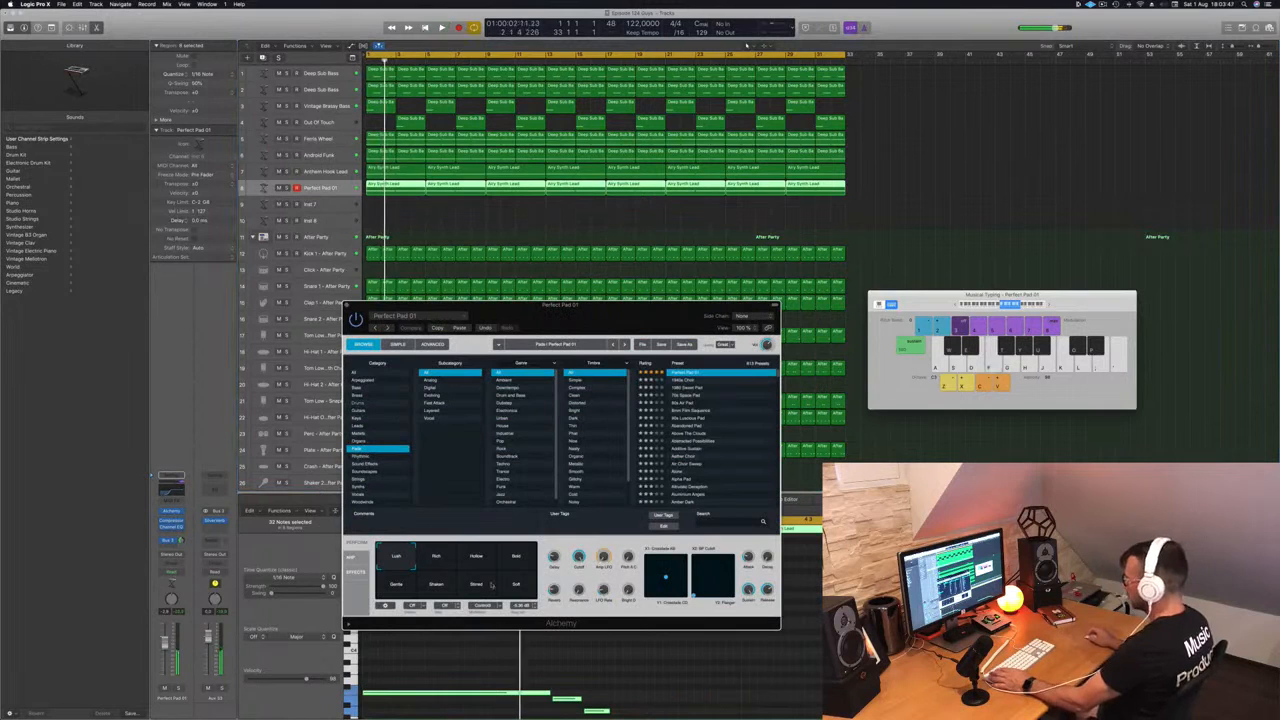
click(438, 560)
click(470, 560)
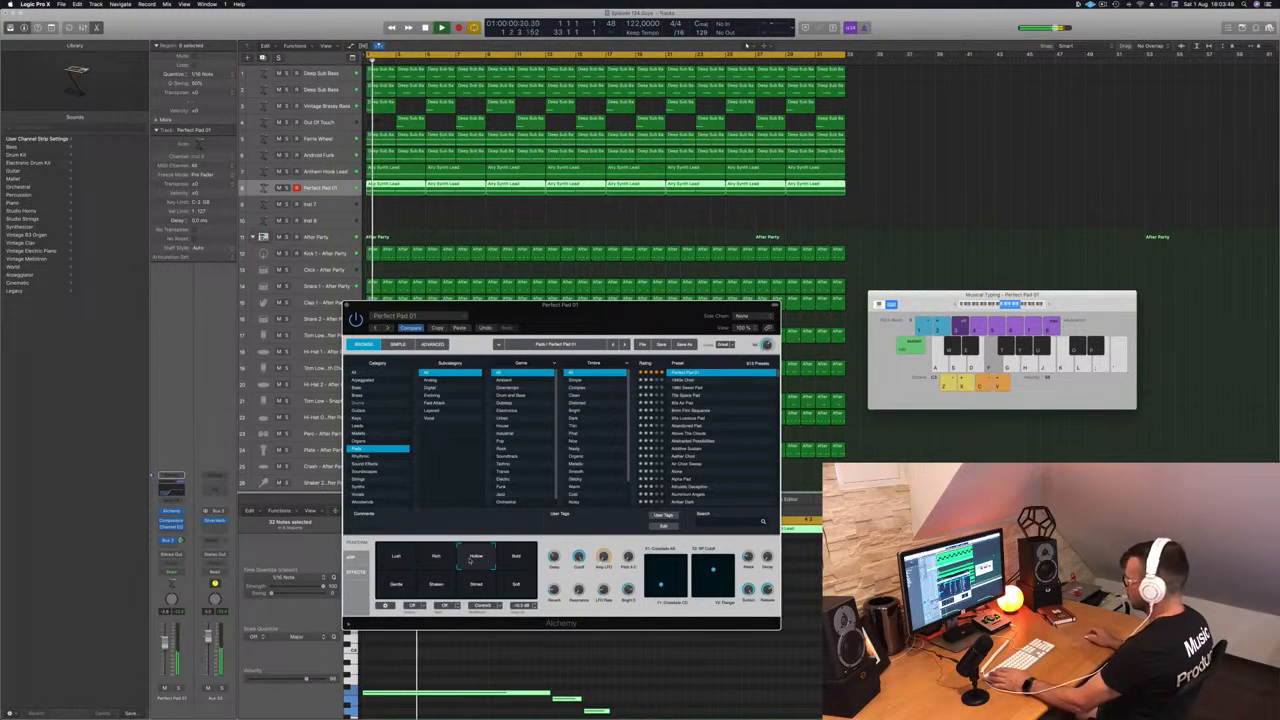
click(516, 560)
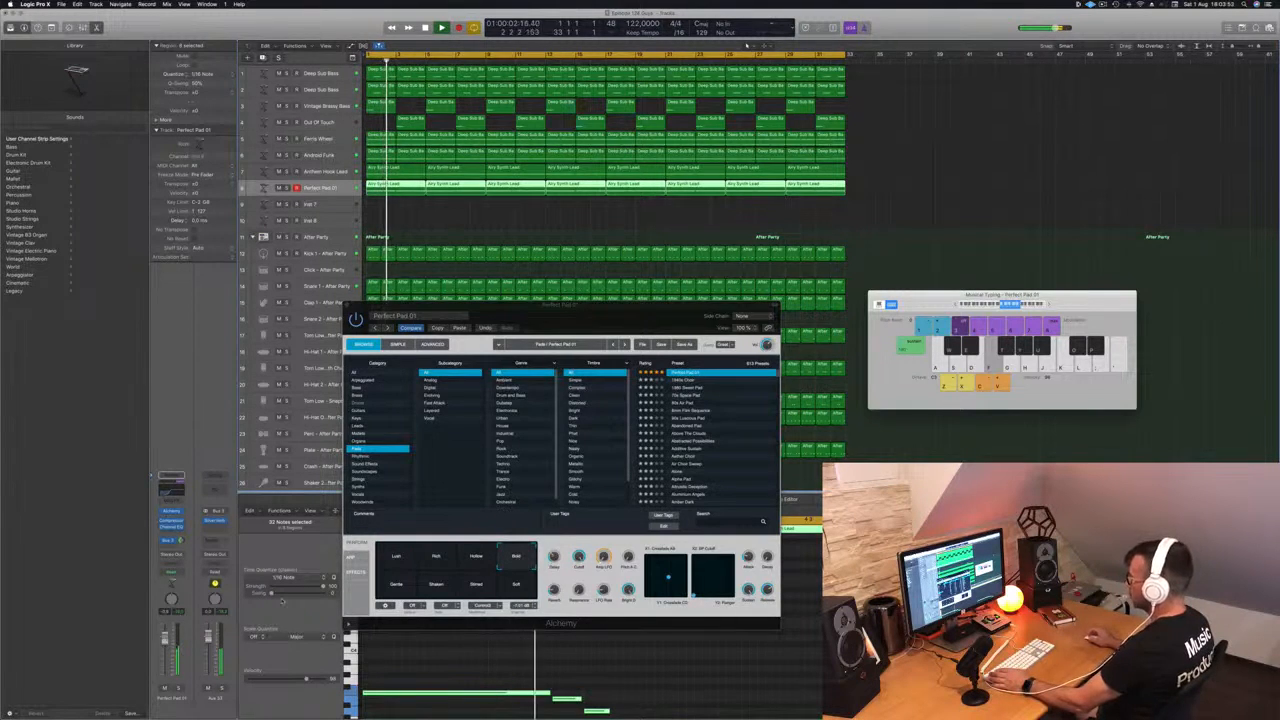
drag(543, 321, 726, 207)
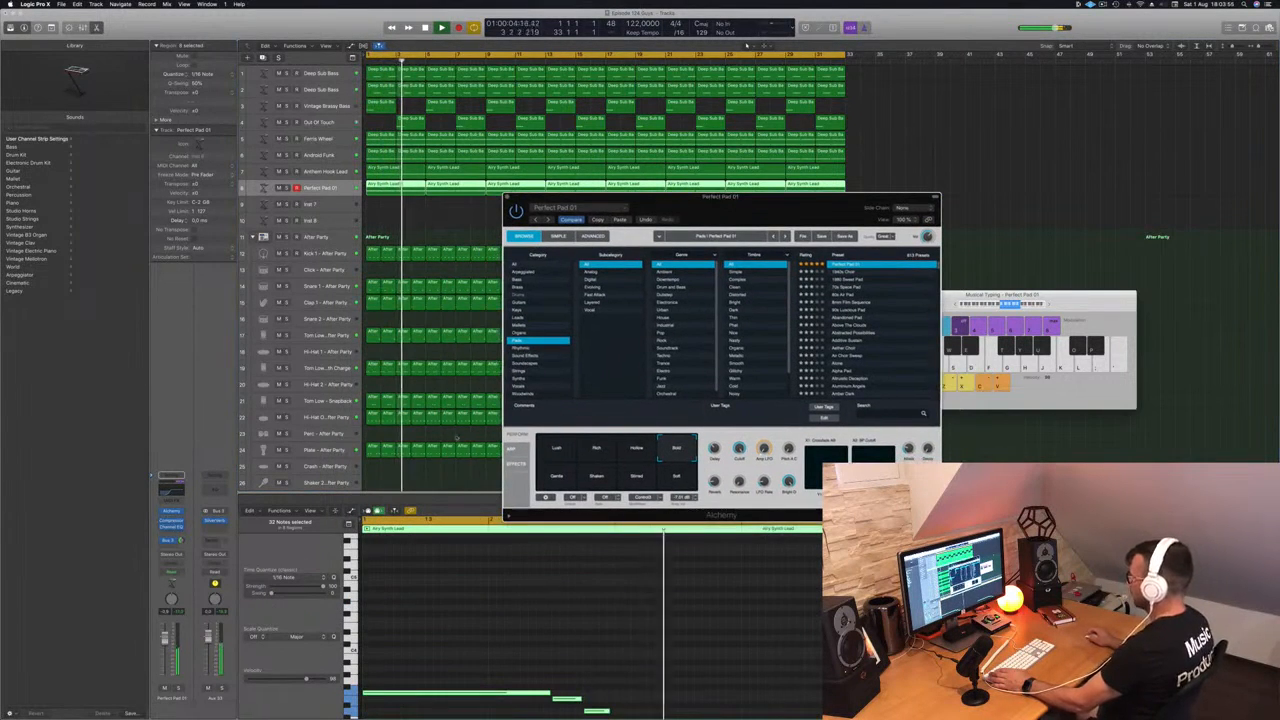
click(557, 478)
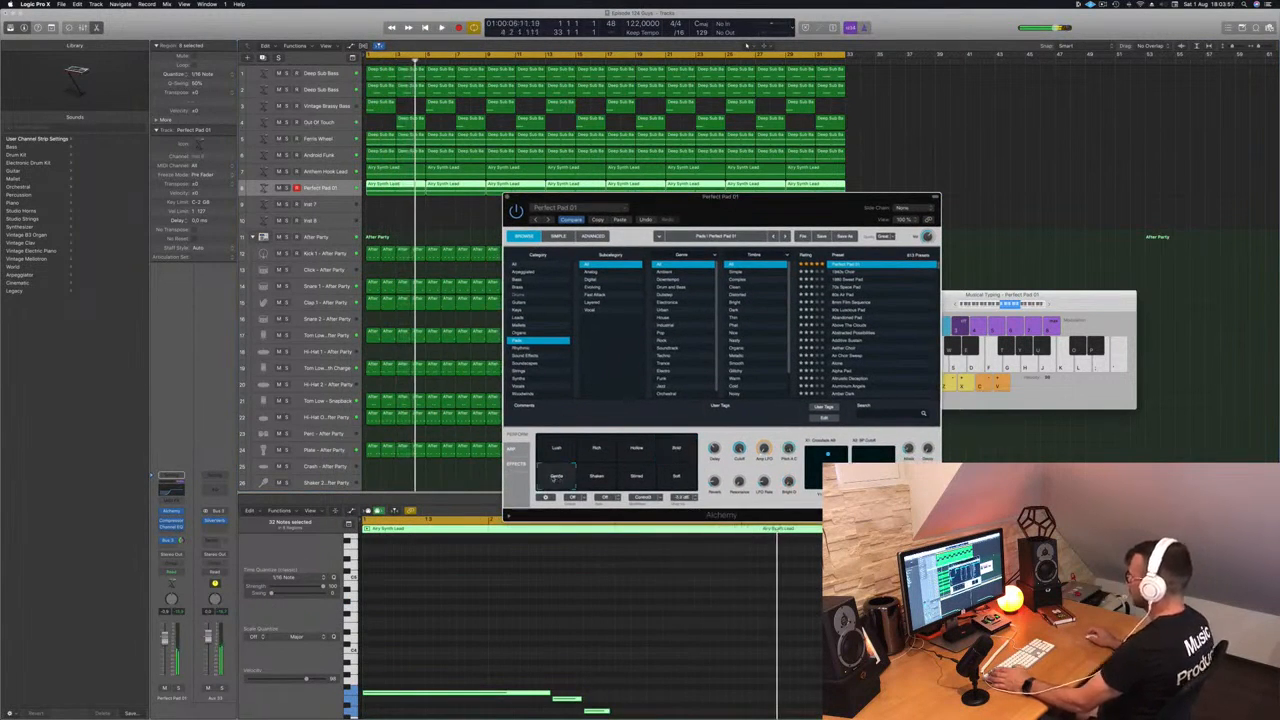
click(594, 479)
click(639, 481)
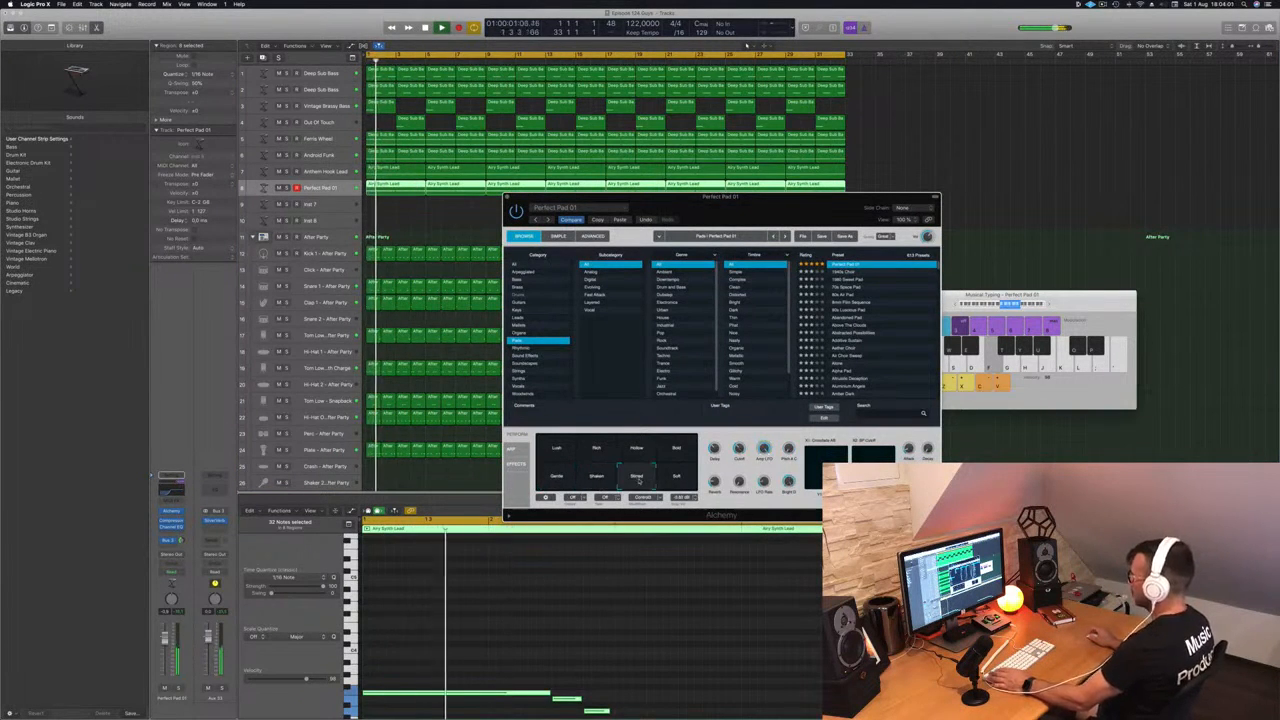
click(677, 479)
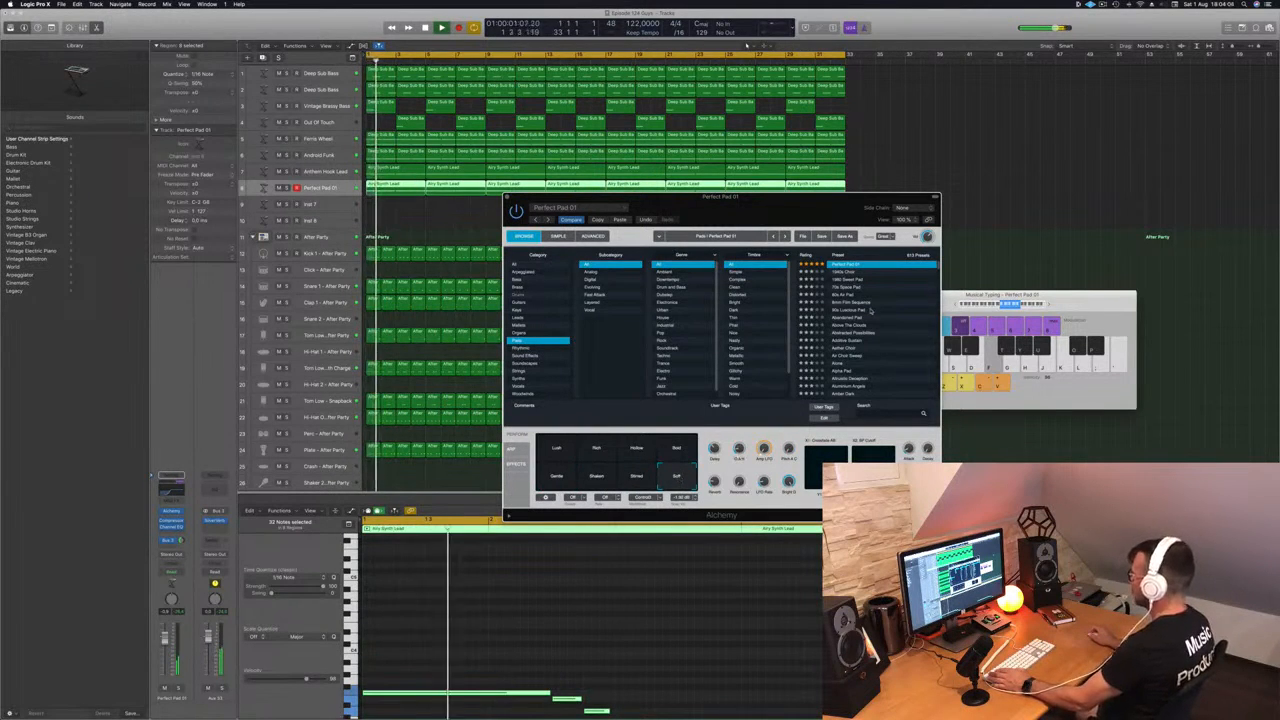
- Load the Analog Smooth preset from the Pads category on the pad track and move the Alchemy window aside
scroll(860, 320, down, 3)
click(847, 341)
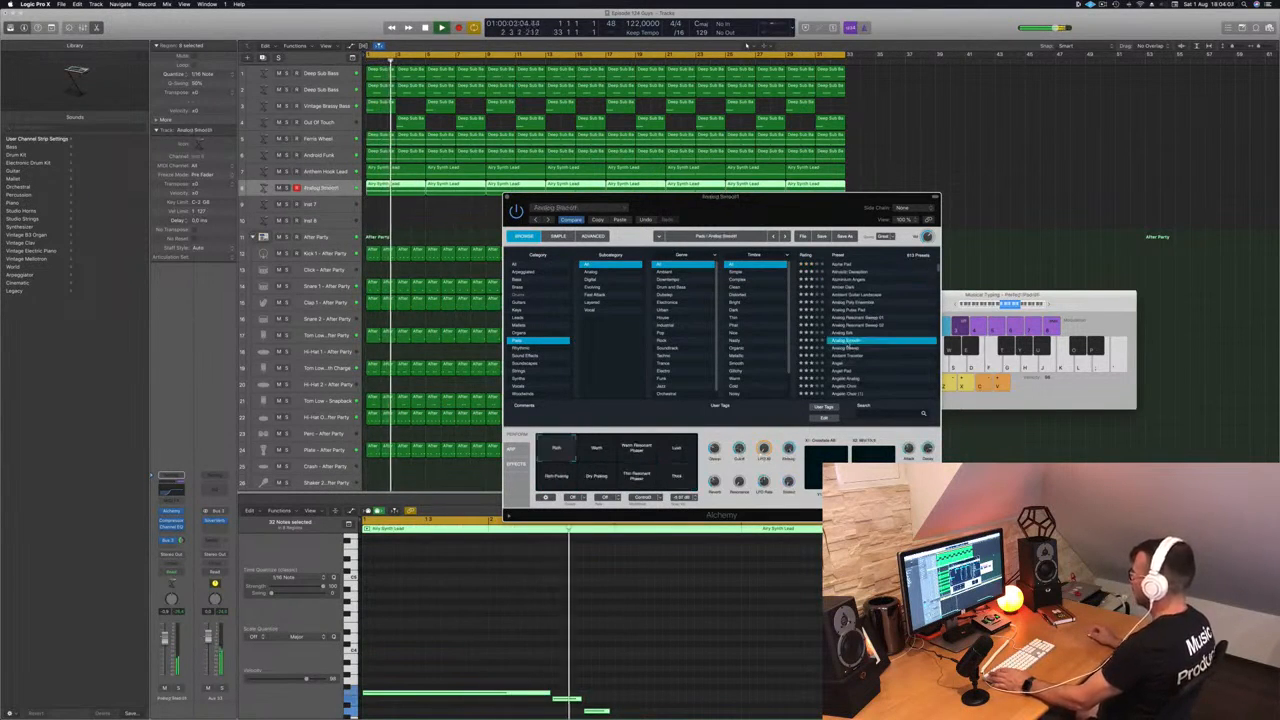
drag(777, 210, 687, 223)
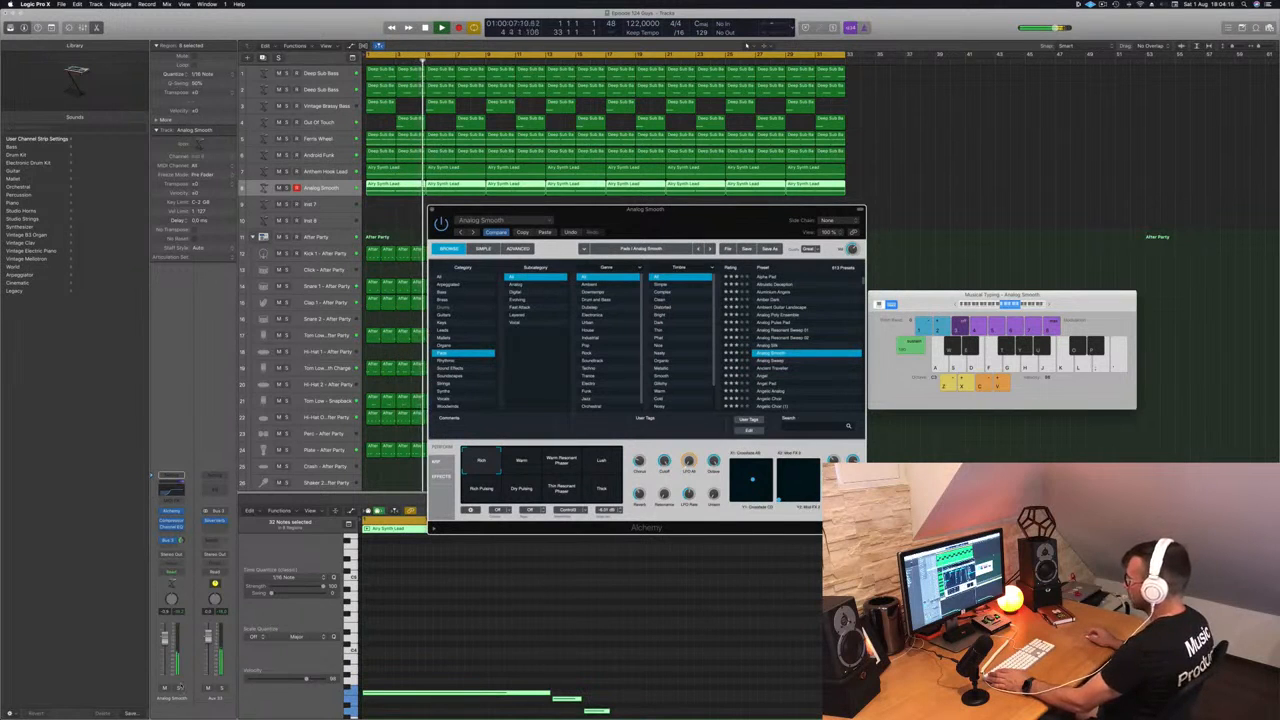
click(320, 187)
key(super+a)
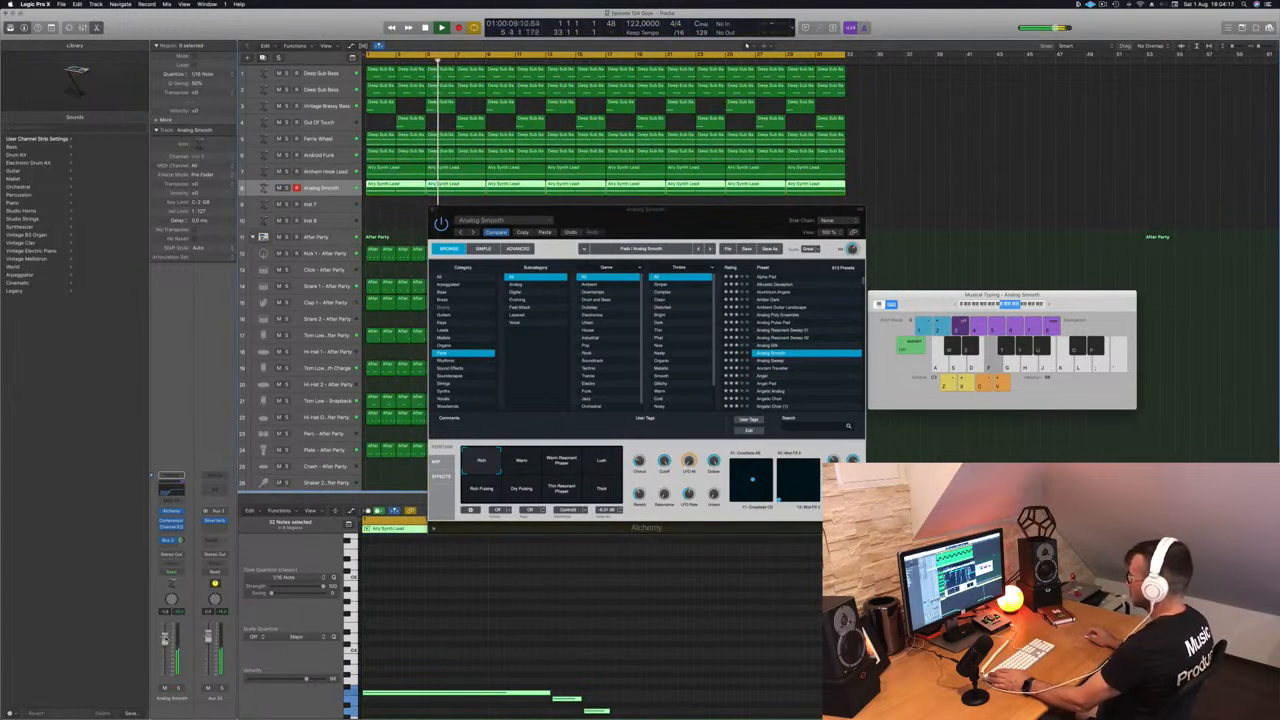
- Compare the Analog Smooth variations from the start of the song, from Warm and Warm Resonant Phaser through Lush and Rich Pulsing to Thin Resonant Phaser
click(517, 461)
key(Return)
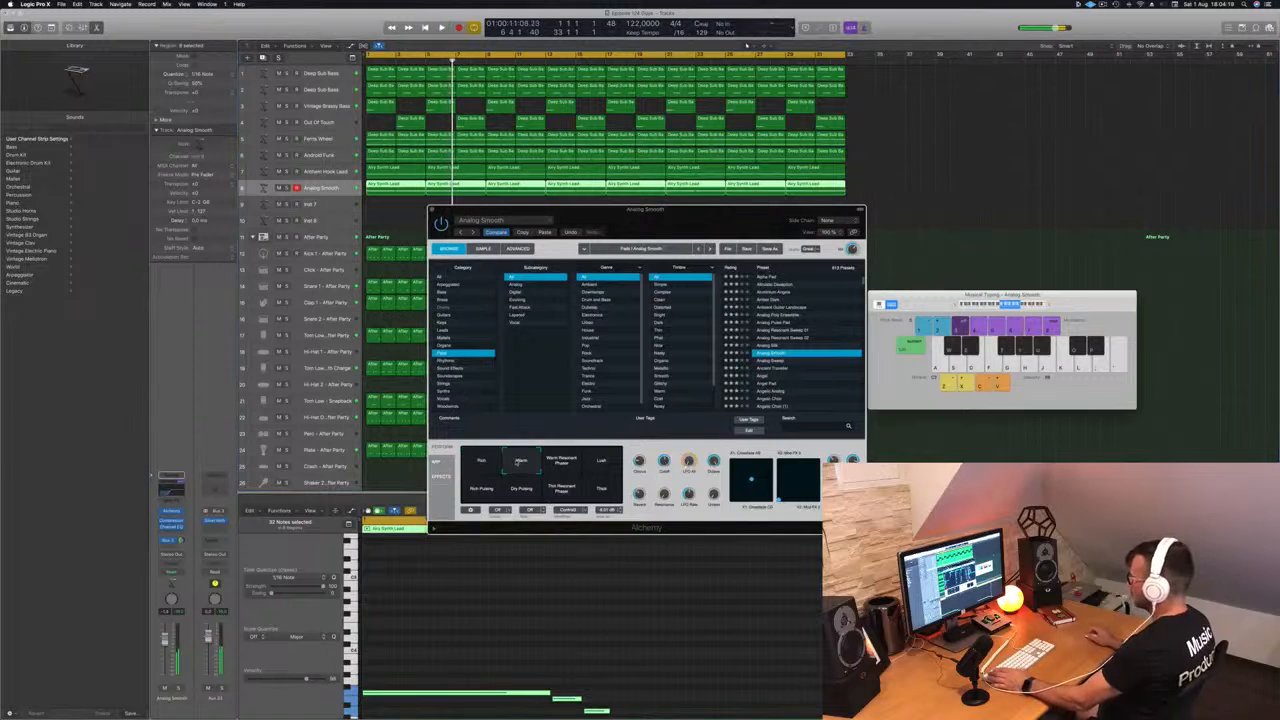
click(562, 462)
key(Return)
click(601, 461)
key(Return)
click(480, 492)
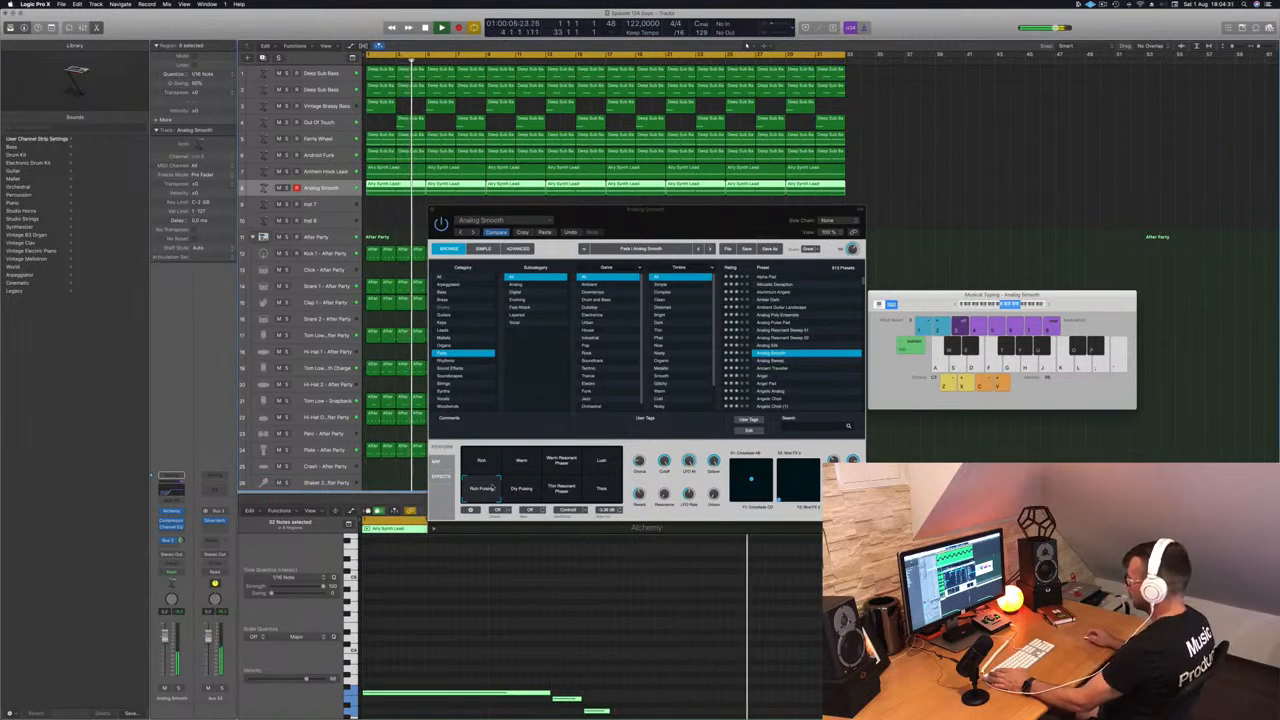
click(514, 473)
key(Return)
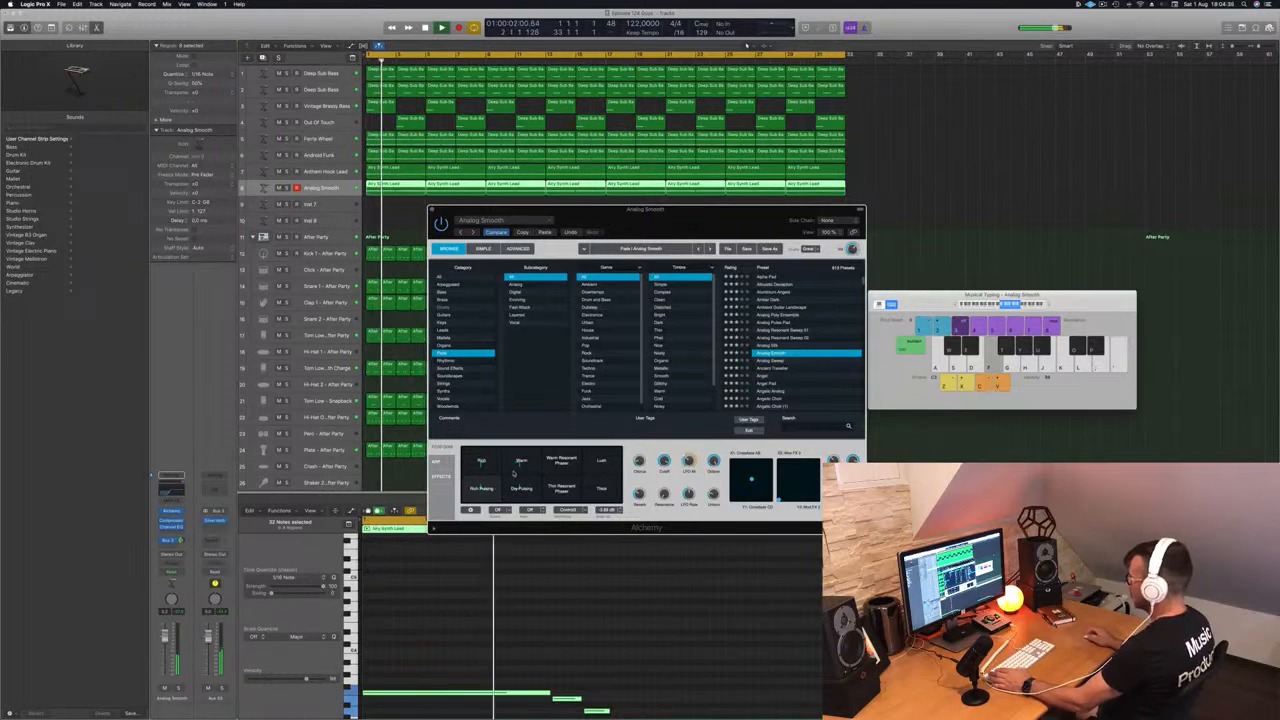
click(578, 497)
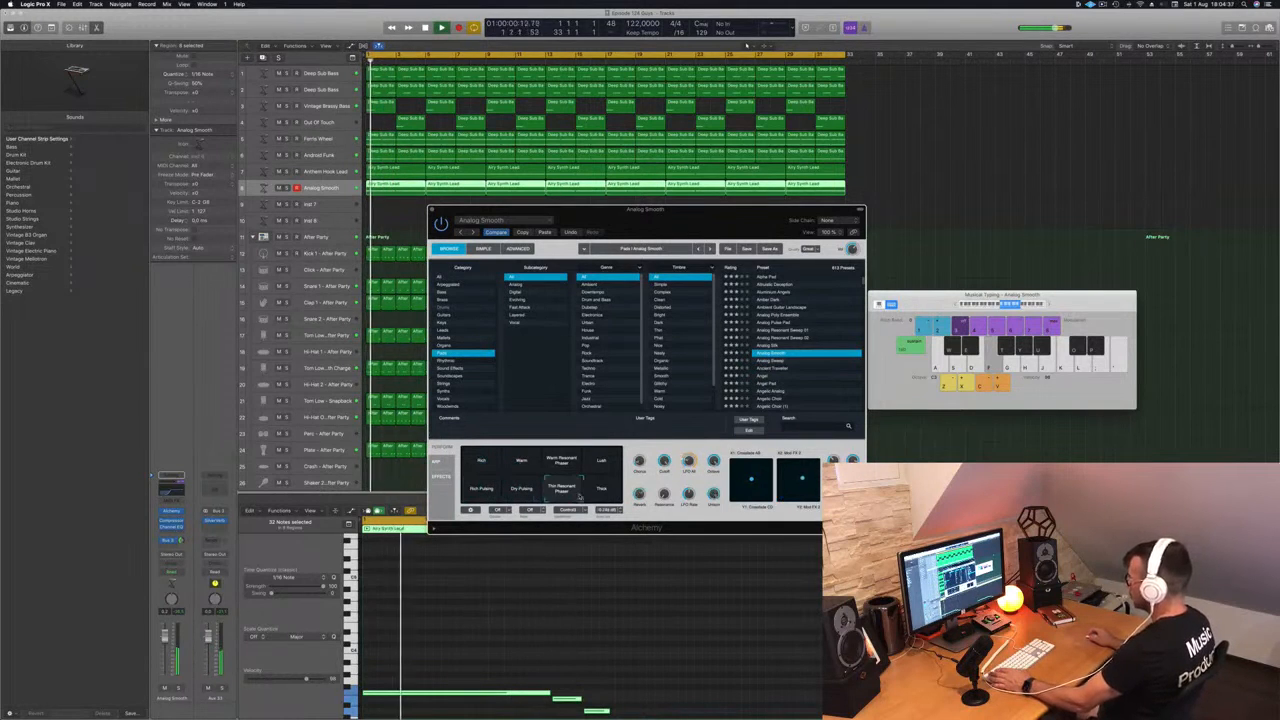
- Settle on a blend between Rich and Rich Pulsing for Analog Smooth, check it in the mix, and close the Alchemy window
click(490, 462)
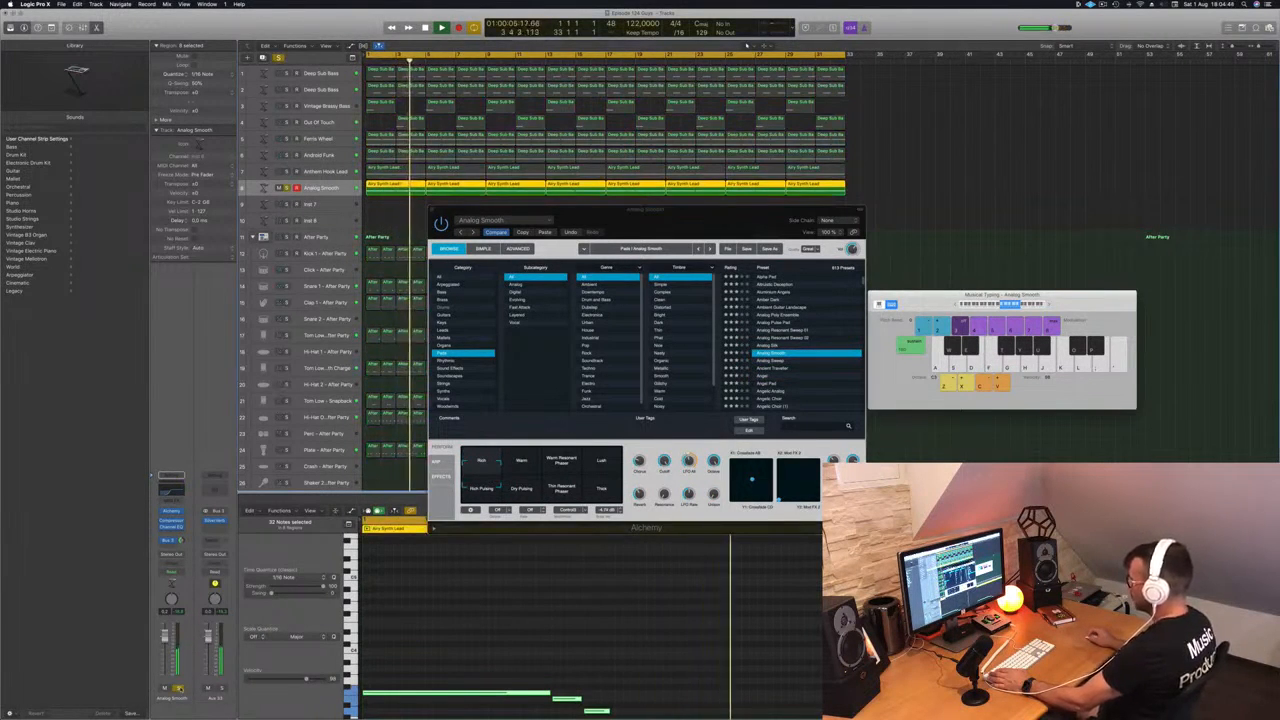
drag(723, 227, 736, 304)
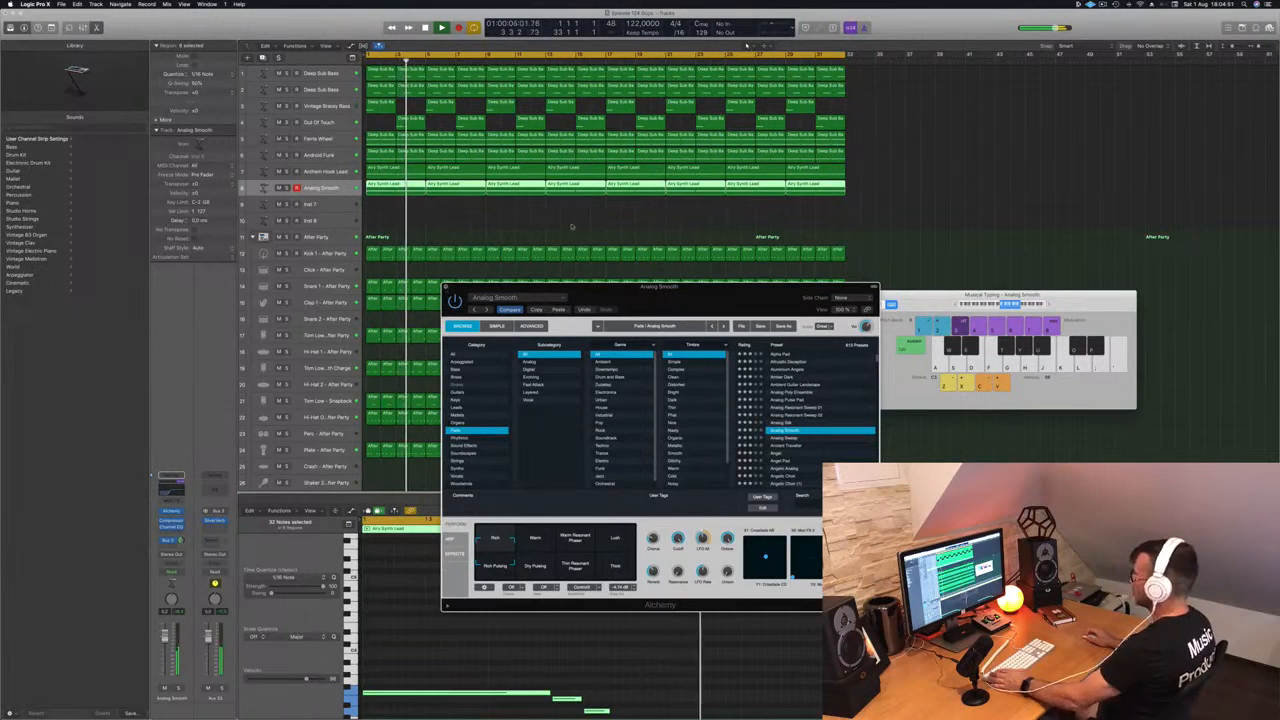
key(super+w)
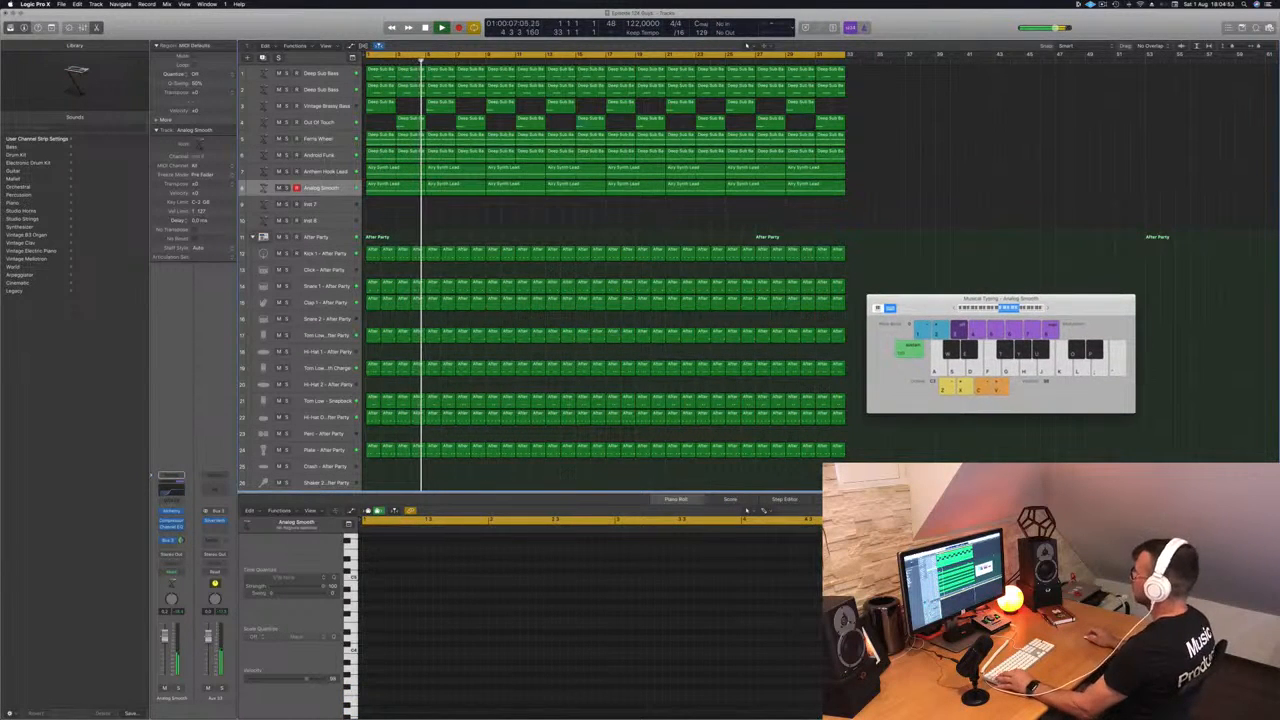
key(super+Left)
key(super+Up)
key(super+Up)
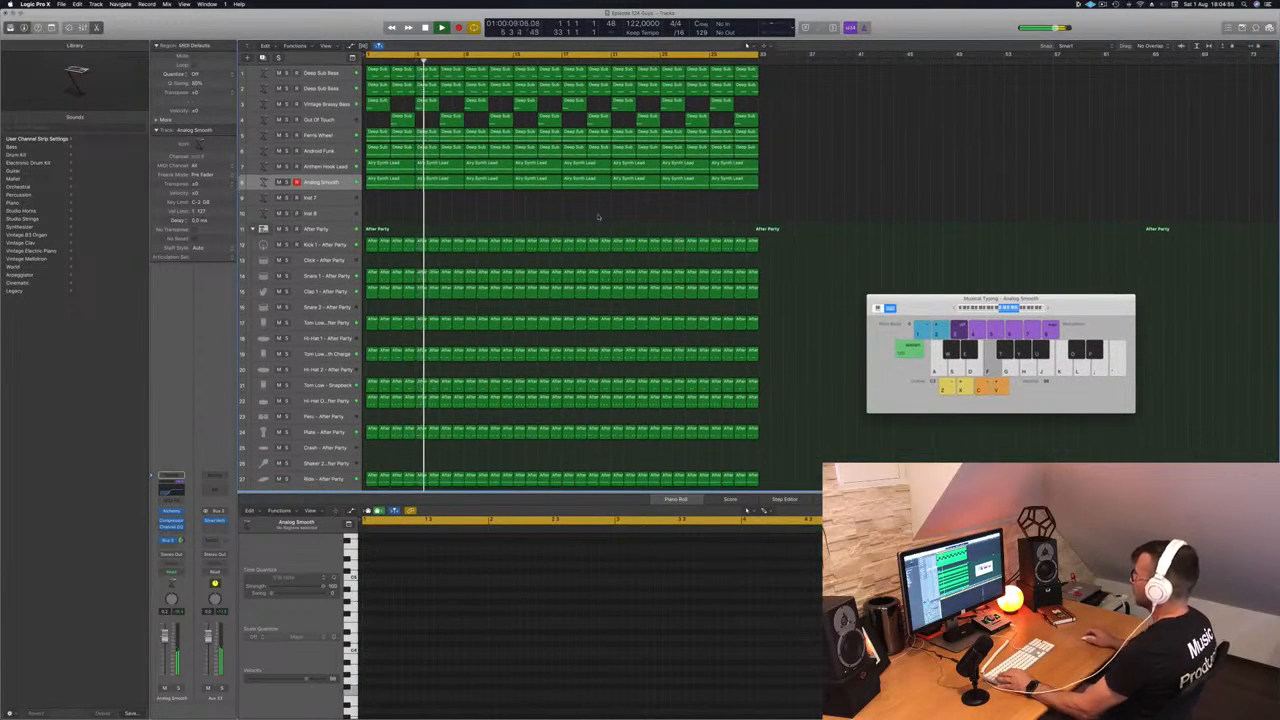